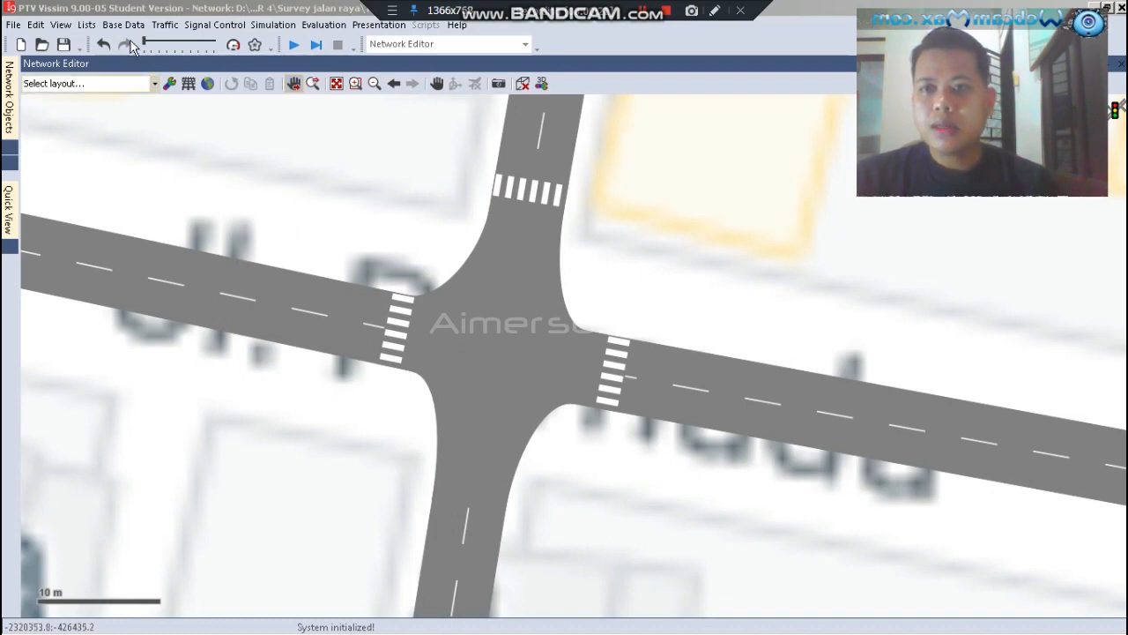
Add a new vehicle composition named Komp 1 to the vehicle compositions list
{"action": "left_click", "coordinate": [164, 24]}
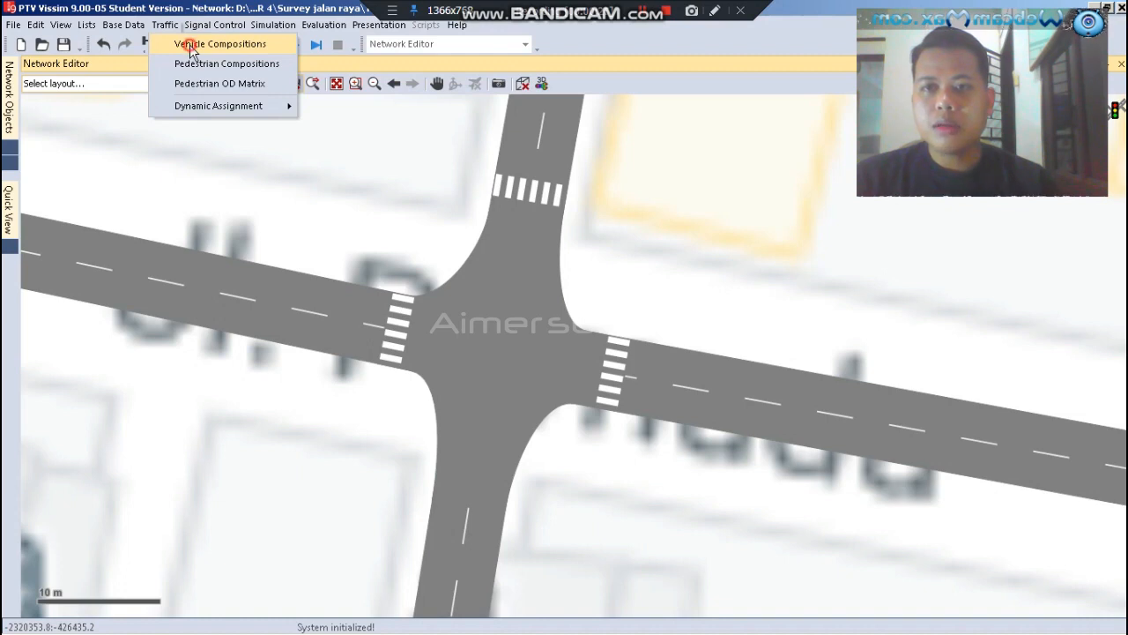
{"action": "left_click", "coordinate": [190, 46]}
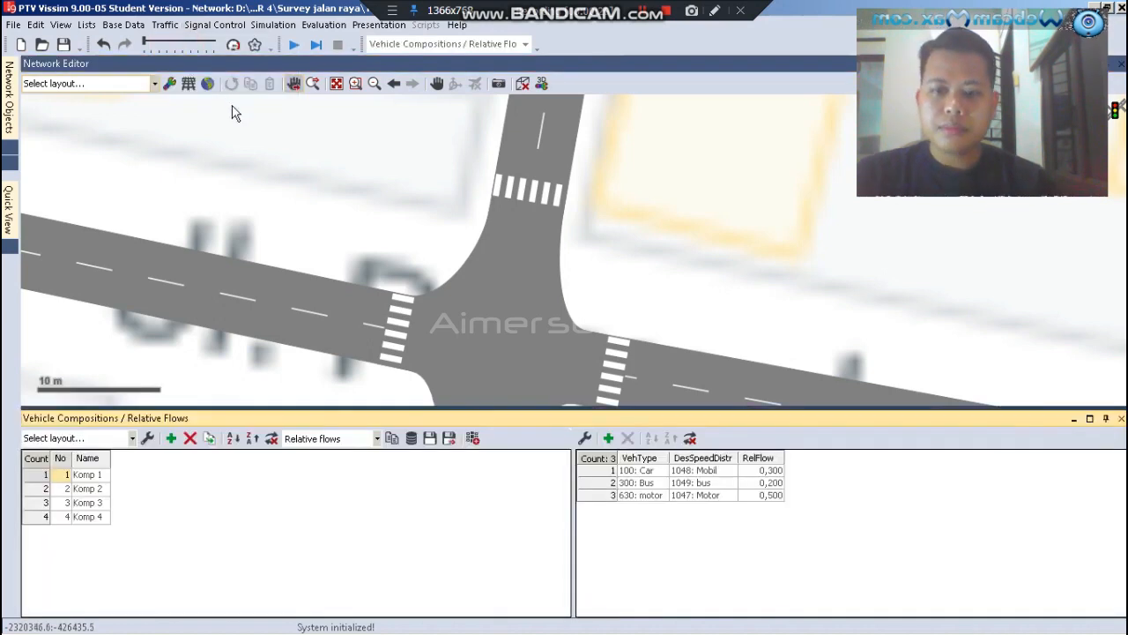
{"action": "left_click", "coordinate": [309, 184]}
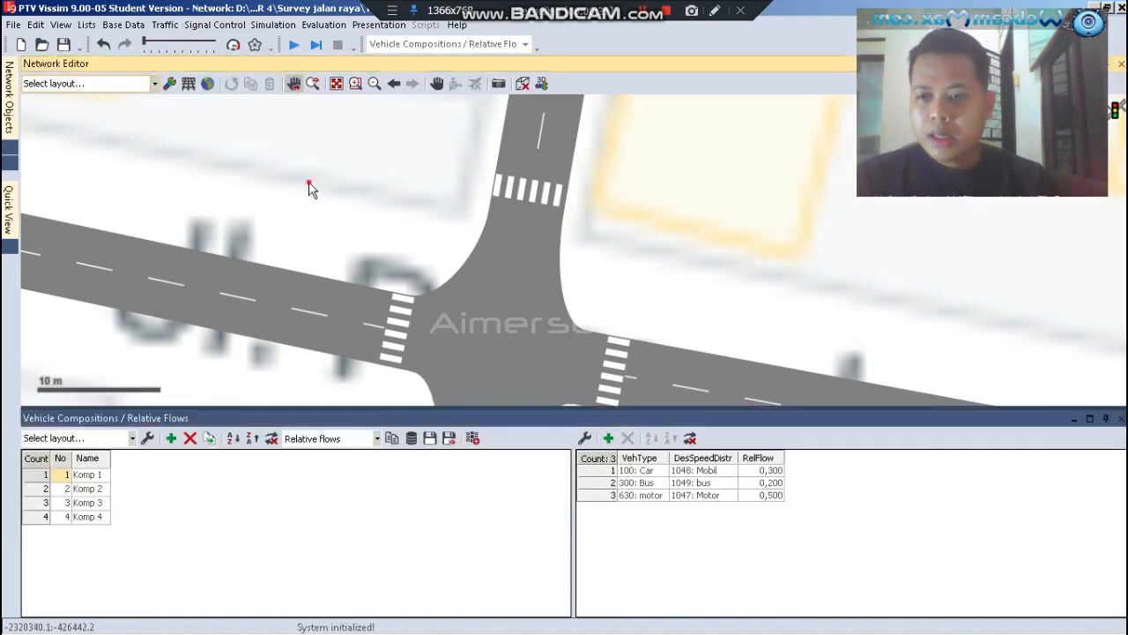
{"action": "scroll", "coordinate": [321, 165], "scroll_direction": "down", "scroll_amount": 3}
{"action": "scroll", "coordinate": [365, 293], "scroll_direction": "up", "scroll_amount": 3}
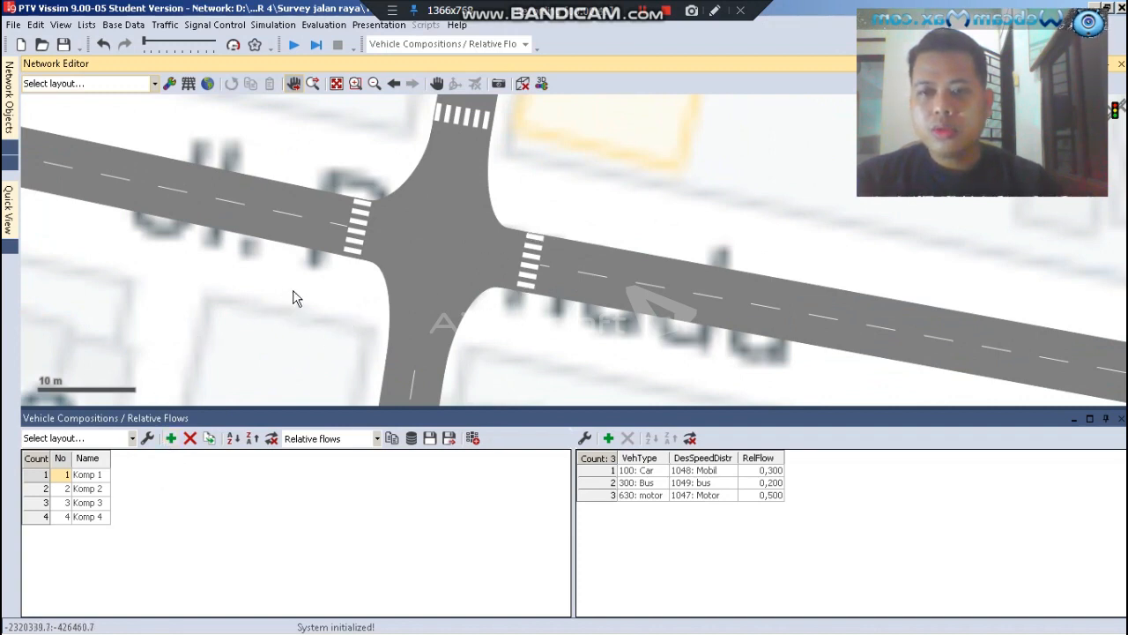
{"action": "left_click", "coordinate": [172, 438]}
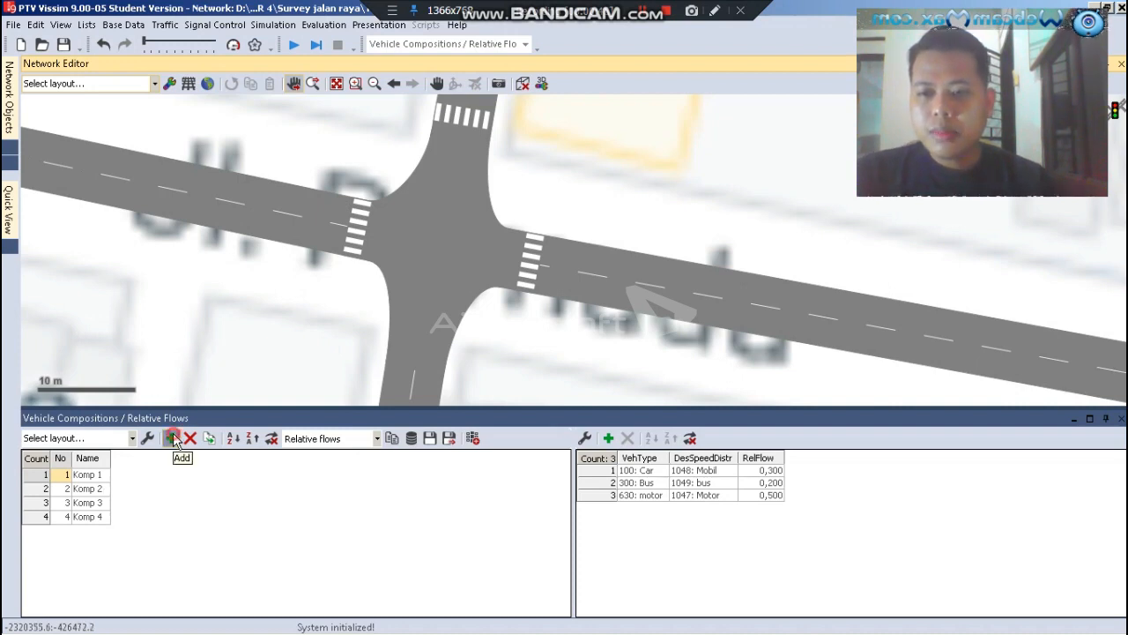
{"action": "left_click", "coordinate": [92, 521]}
{"action": "left_click", "coordinate": [92, 520]}
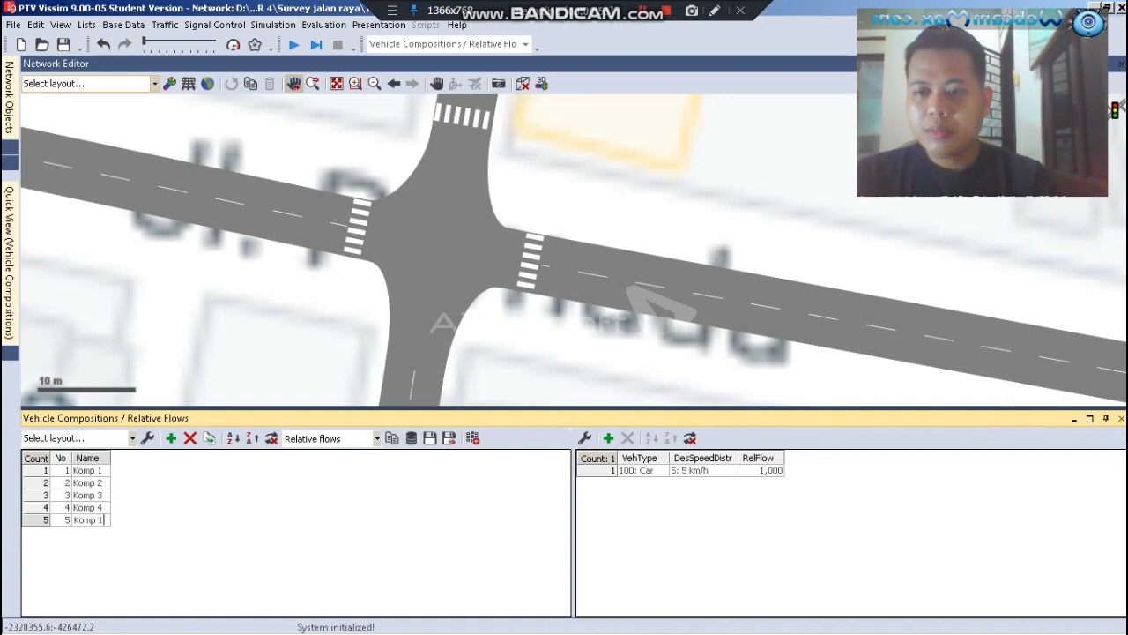
{"action": "left_click", "coordinate": [151, 516]}
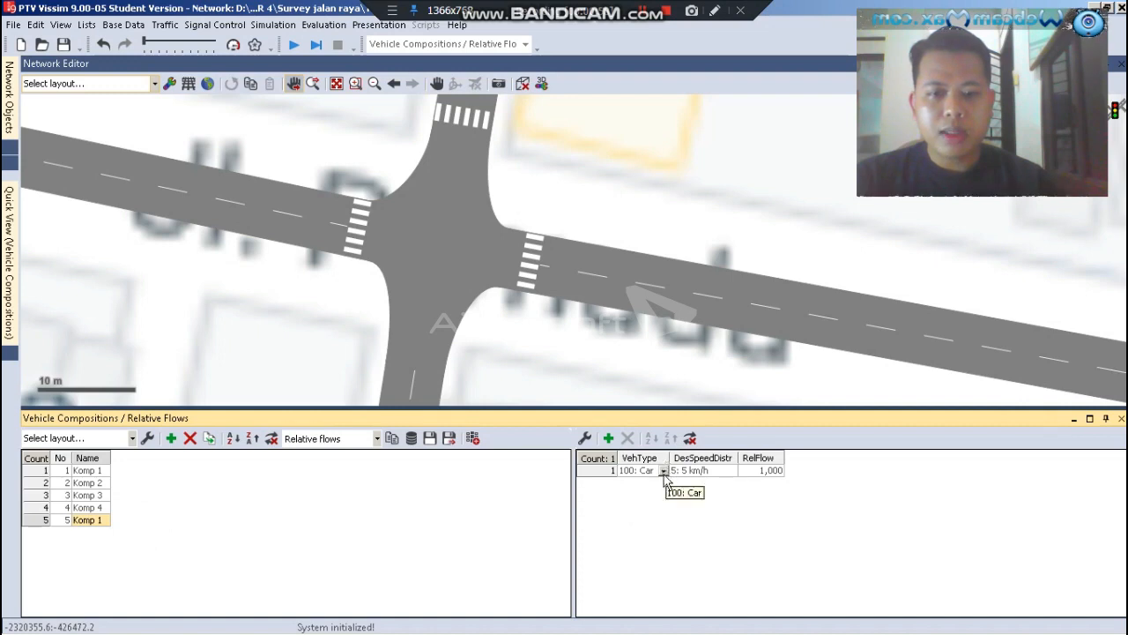
Set the new composition's vehicle type to 510: Man with the 5 km/h desired speed distribution, and close the compositions list
{"action": "left_click", "coordinate": [663, 472]}
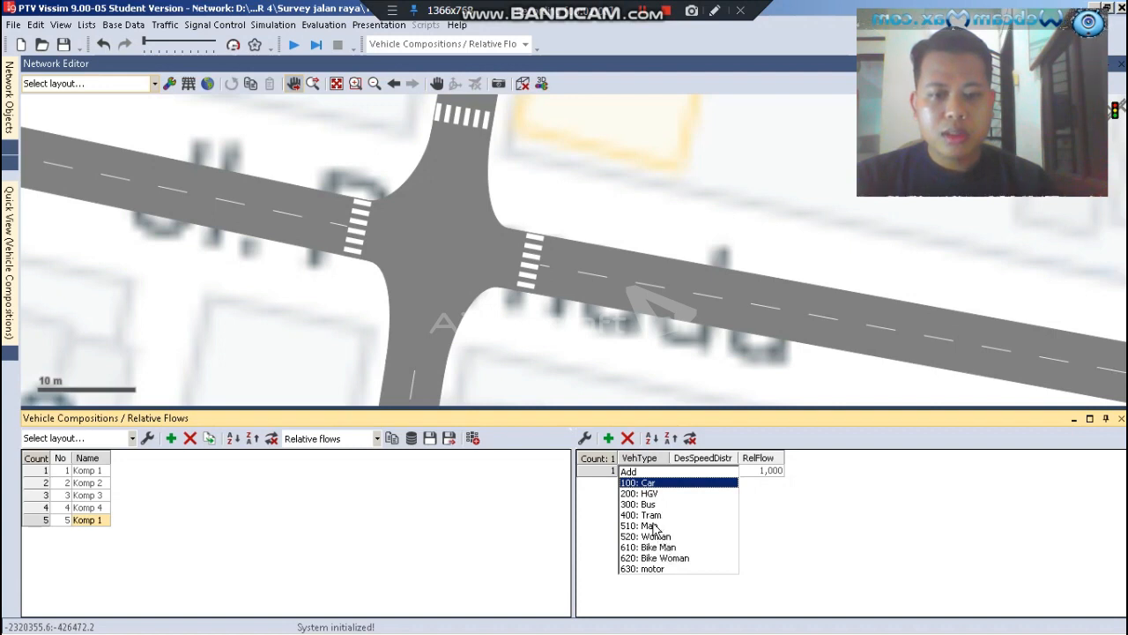
{"action": "left_click", "coordinate": [654, 527]}
{"action": "left_click", "coordinate": [661, 474]}
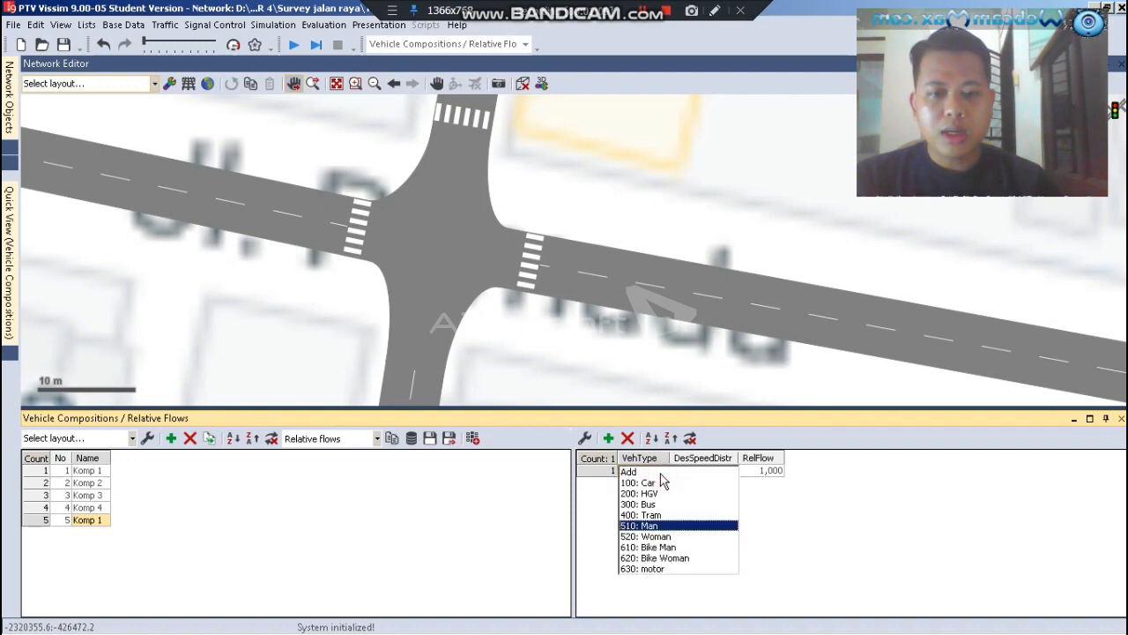
{"action": "left_click", "coordinate": [667, 537]}
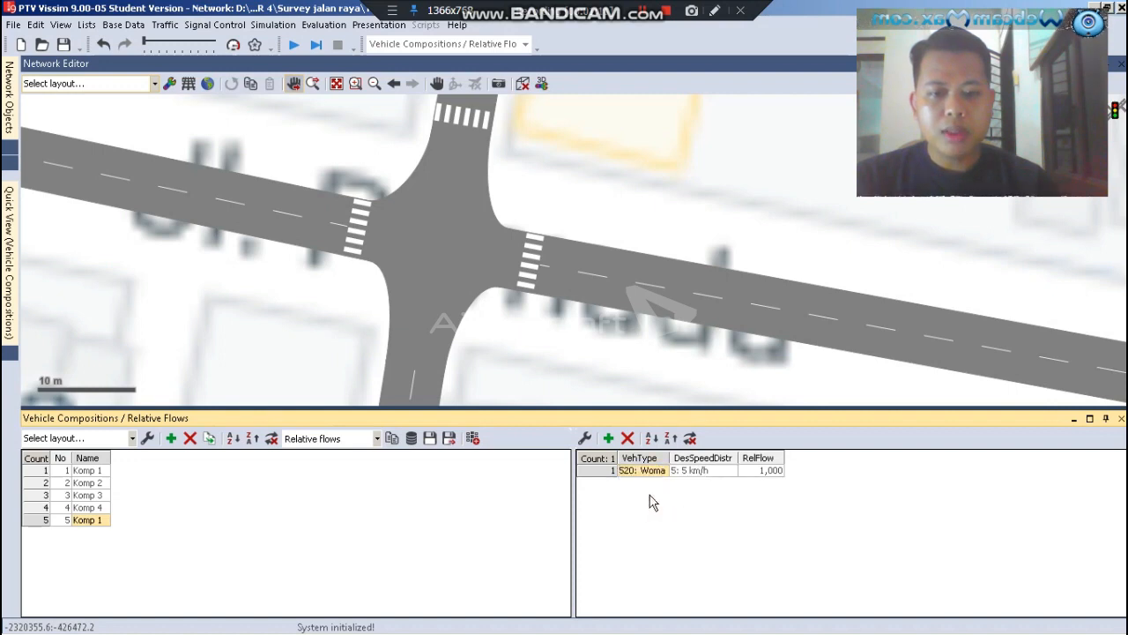
{"action": "left_click", "coordinate": [666, 472]}
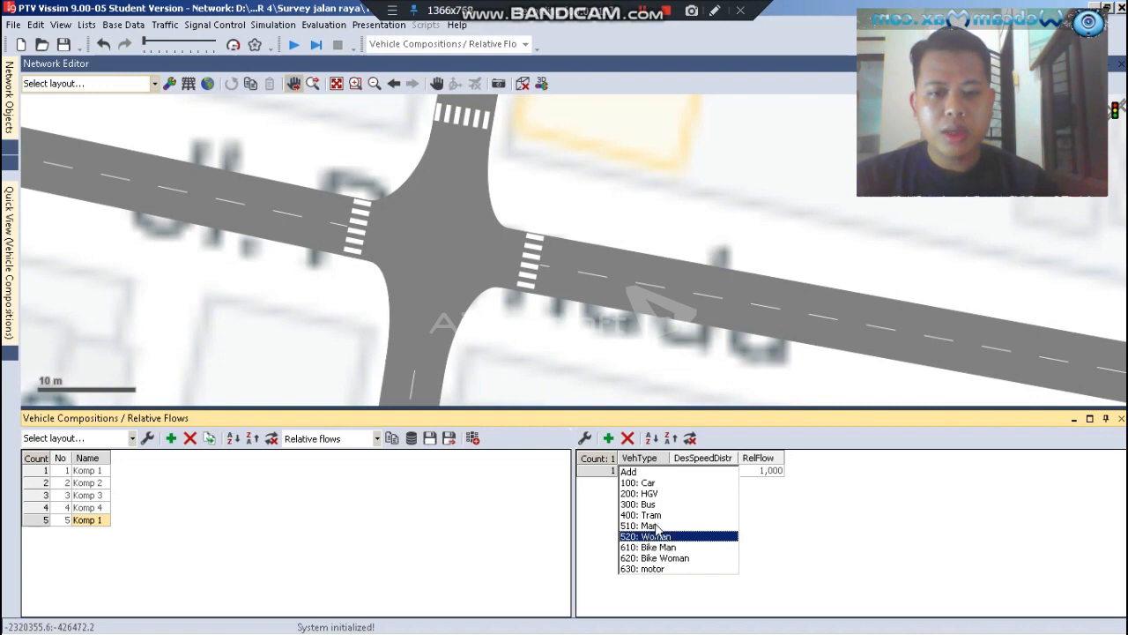
{"action": "left_click", "coordinate": [650, 526]}
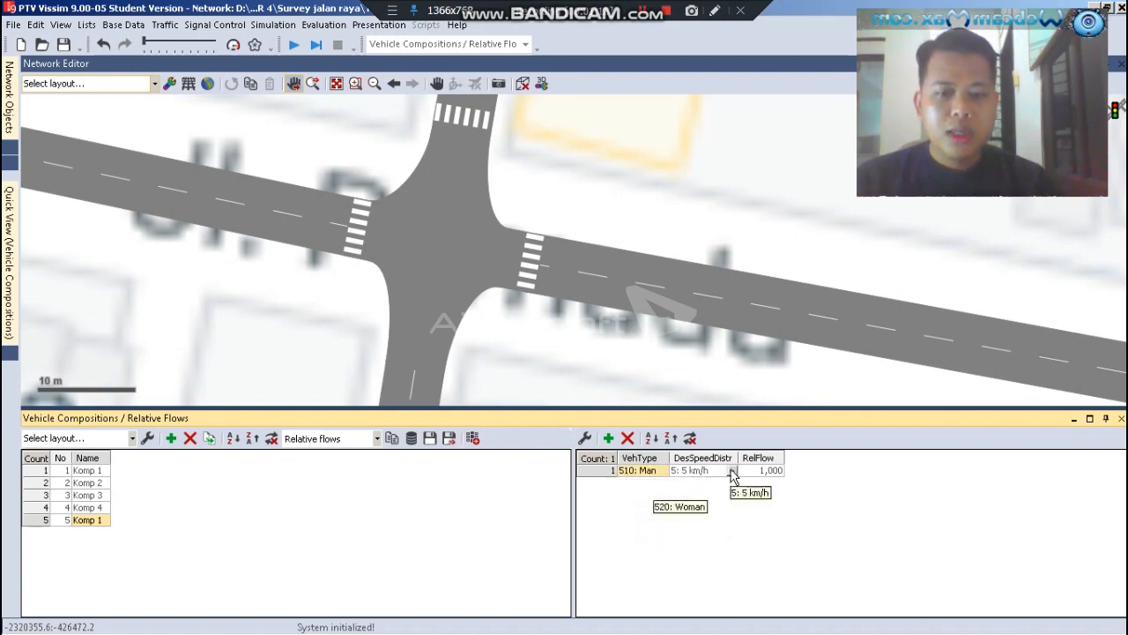
{"action": "left_click", "coordinate": [732, 476]}
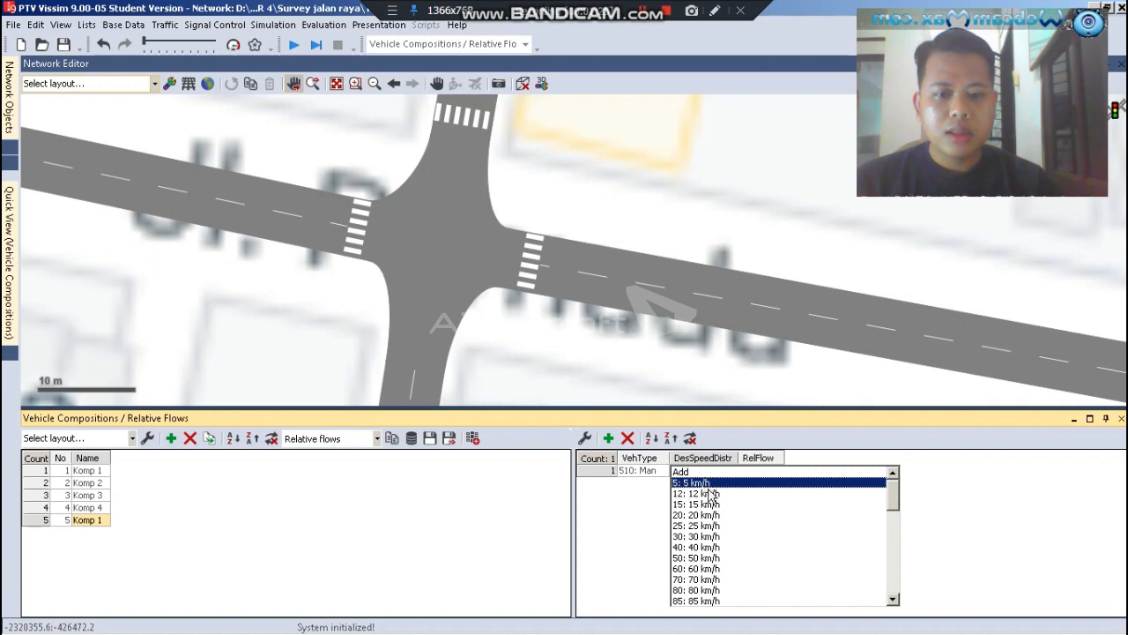
{"action": "left_click", "coordinate": [708, 484]}
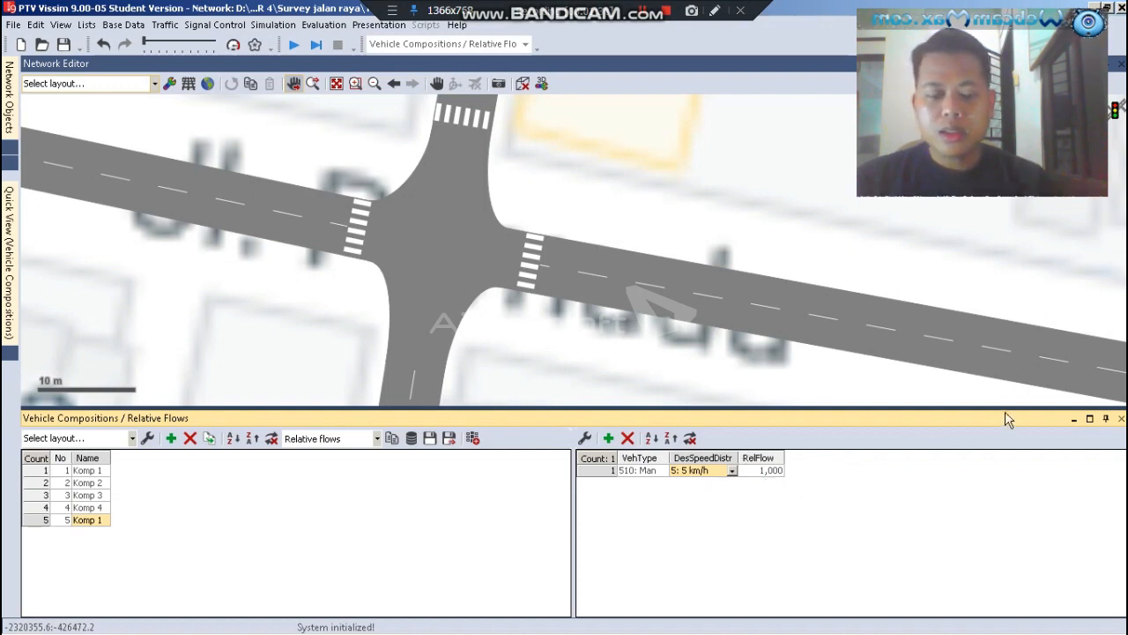
{"action": "left_click", "coordinate": [1122, 418]}
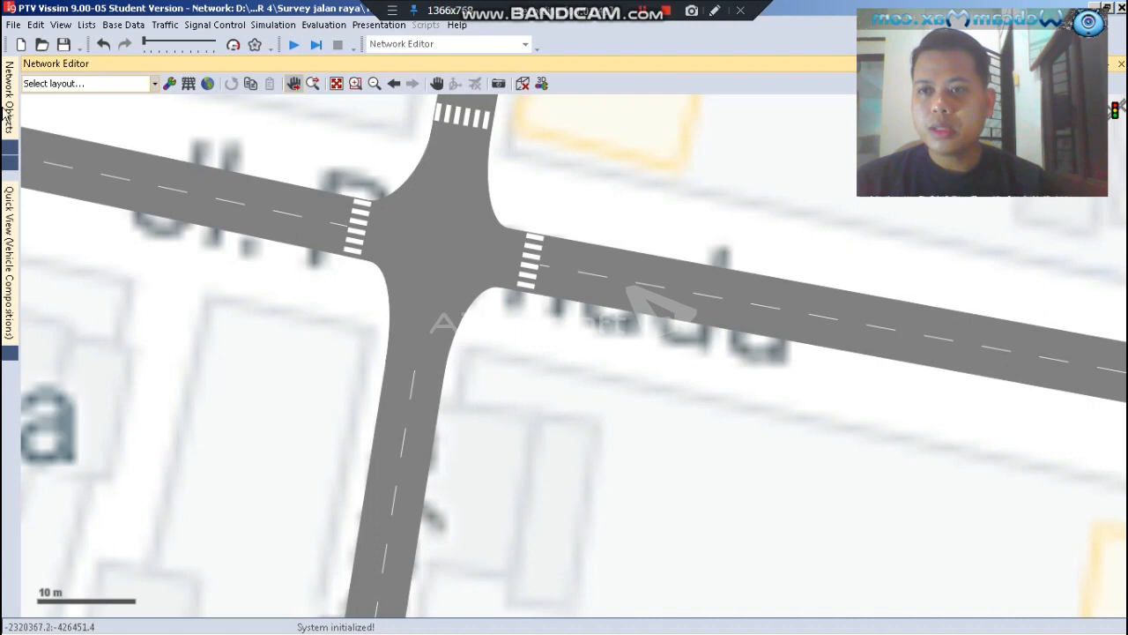
Draw a link about 23 m long from south to north along the crosswalk on the intersection's eastern arm
{"action": "mouse_move", "coordinate": [7, 115]}
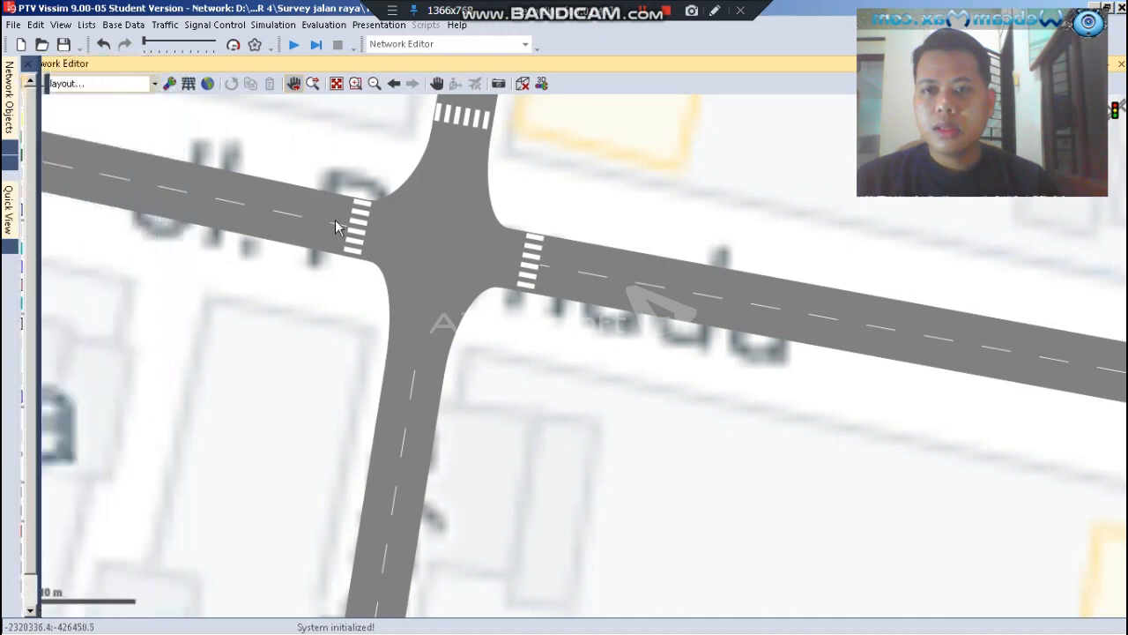
{"action": "scroll", "coordinate": [344, 229], "scroll_direction": "up", "scroll_amount": 4}
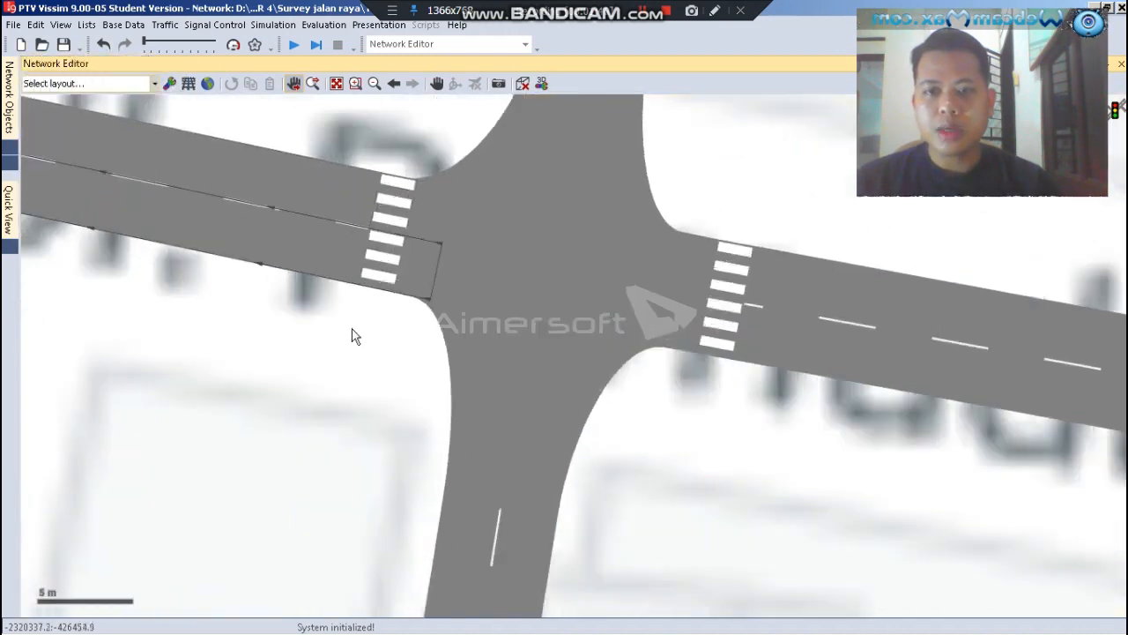
{"action": "scroll", "coordinate": [394, 425], "scroll_direction": "up", "scroll_amount": 3}
{"action": "scroll", "coordinate": [428, 390], "scroll_direction": "down", "scroll_amount": 2}
{"action": "scroll", "coordinate": [706, 320], "scroll_direction": "down", "scroll_amount": 3}
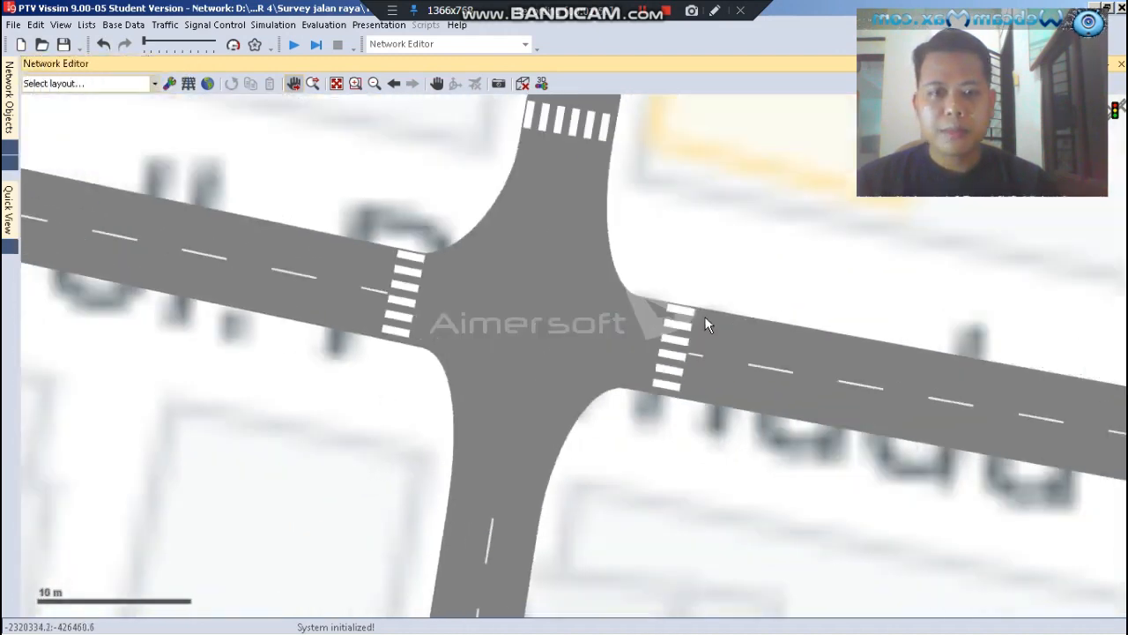
{"action": "scroll", "coordinate": [711, 322], "scroll_direction": "up", "scroll_amount": 5}
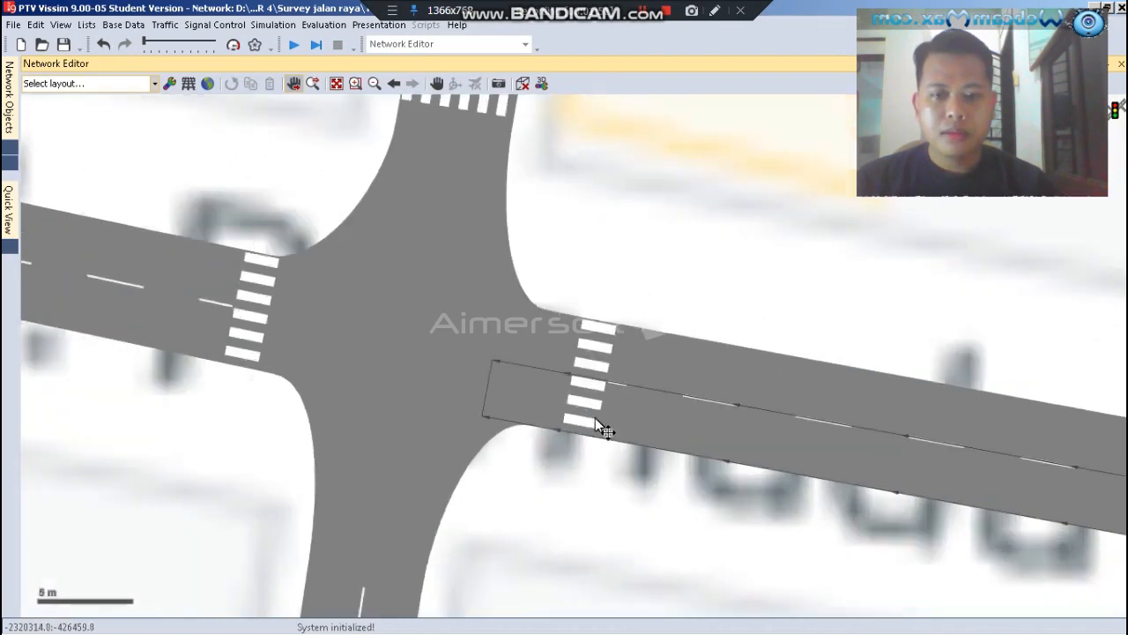
{"action": "scroll", "coordinate": [590, 446], "scroll_direction": "down", "scroll_amount": 2}
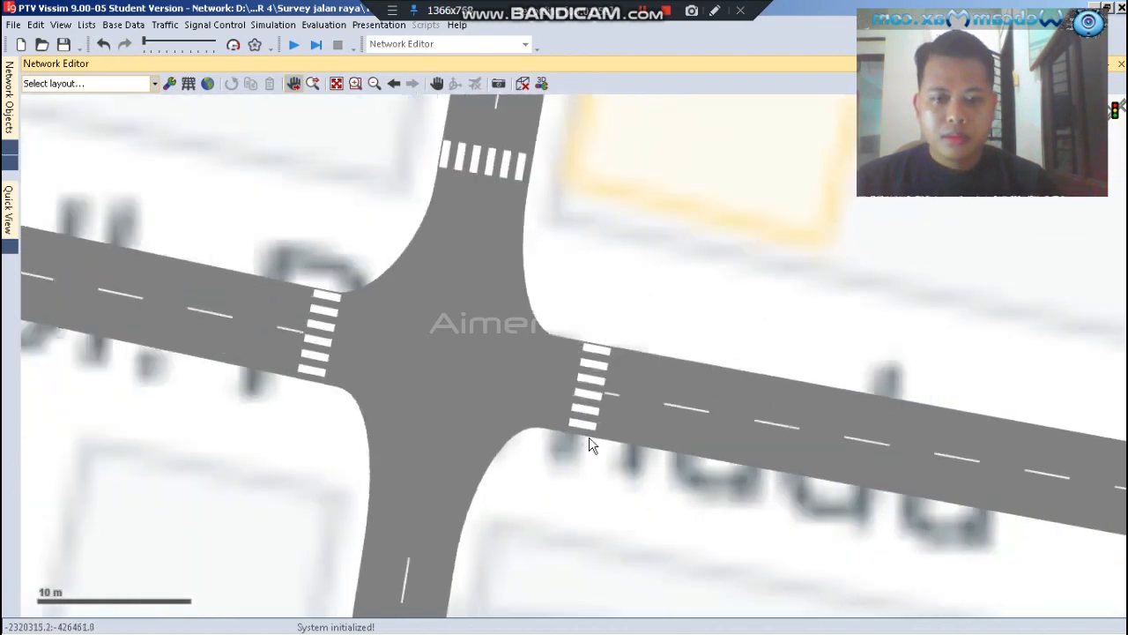
{"action": "right_click", "coordinate": [580, 484]}
{"action": "left_click", "coordinate": [562, 485]}
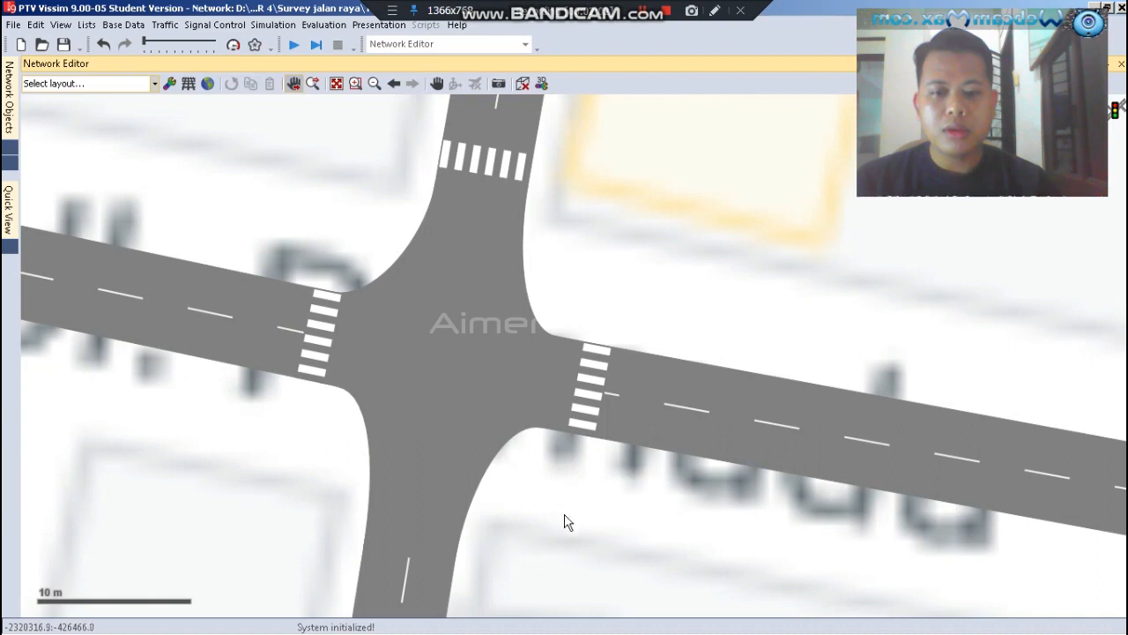
{"action": "left_click_drag", "start_coordinate": [555, 564], "coordinate": [610, 212]}
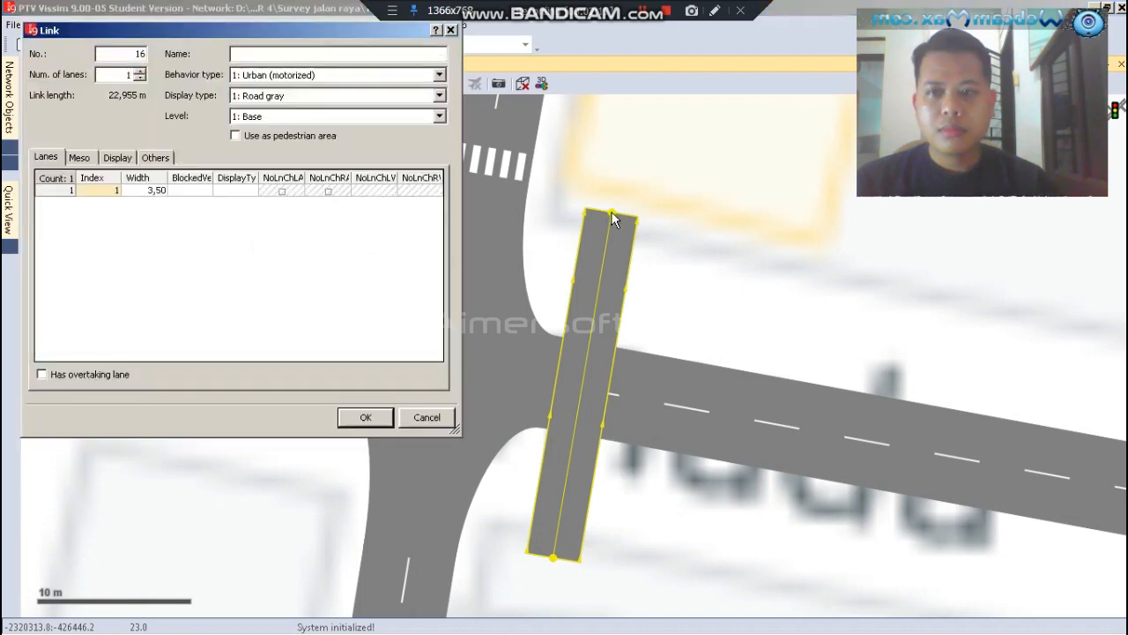
Set the new crosswalk link's lane width to 1 m and create the link
{"action": "left_click", "coordinate": [158, 196]}
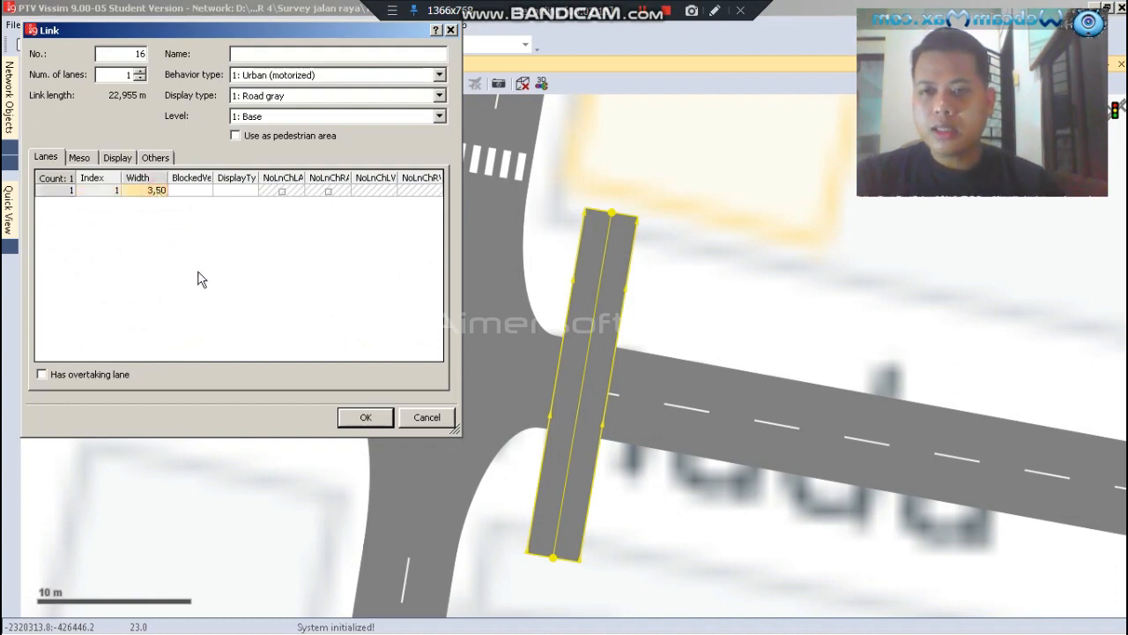
{"action": "type", "text": "1"}
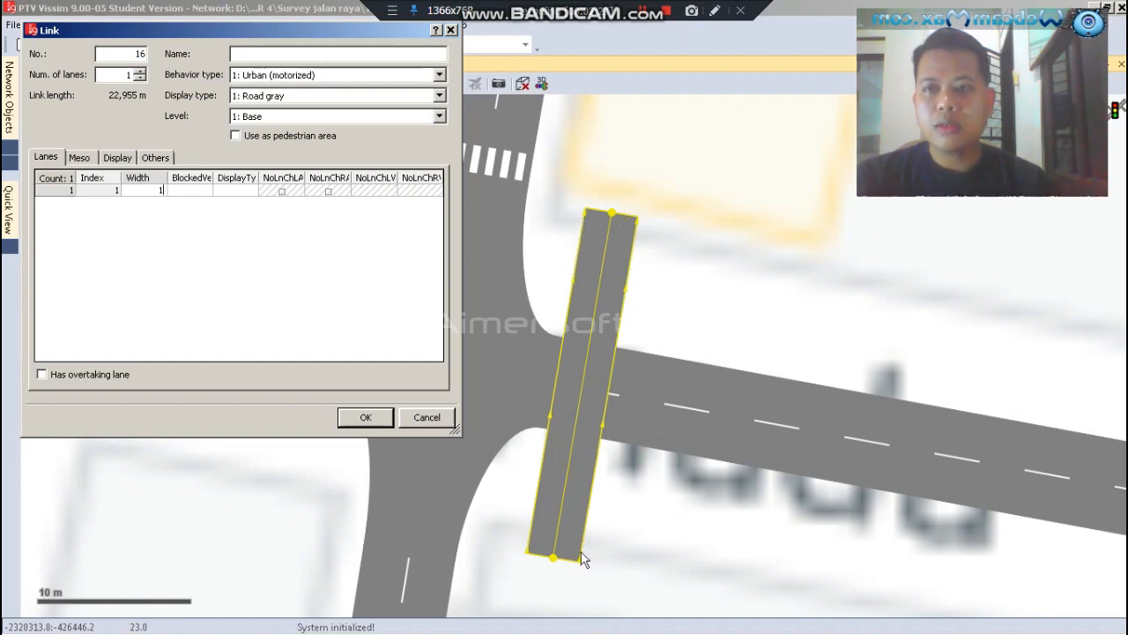
{"action": "left_click", "coordinate": [366, 419]}
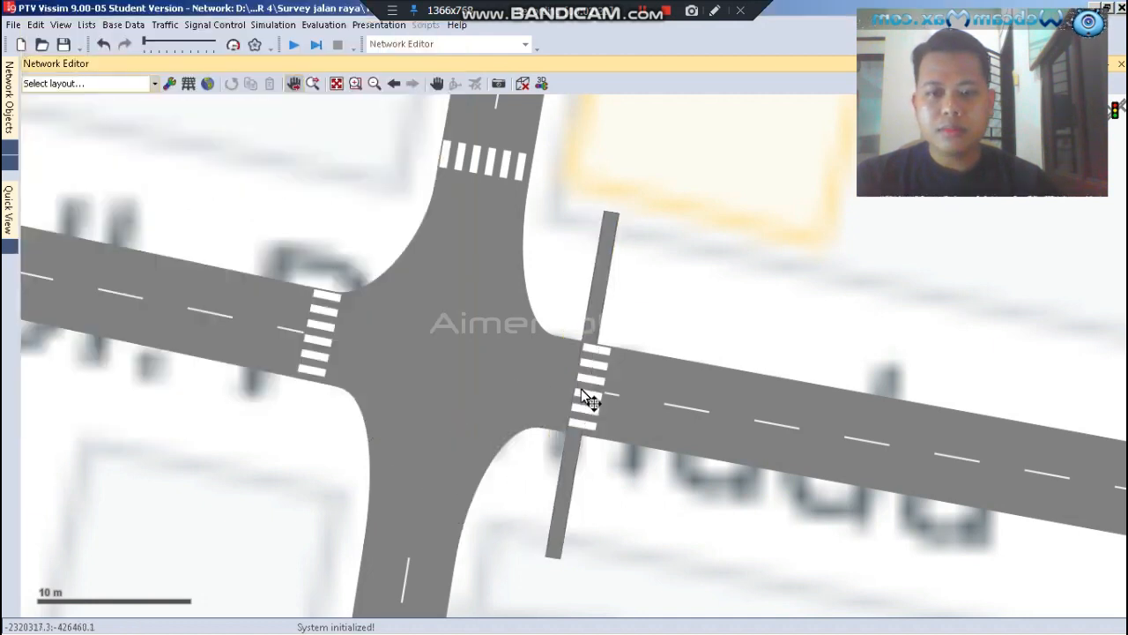
Generate a one-lane opposite direction for the link across the eastern crosswalk
{"action": "scroll", "coordinate": [588, 401], "scroll_direction": "up", "scroll_amount": 4}
{"action": "scroll", "coordinate": [602, 254], "scroll_direction": "up", "scroll_amount": 3}
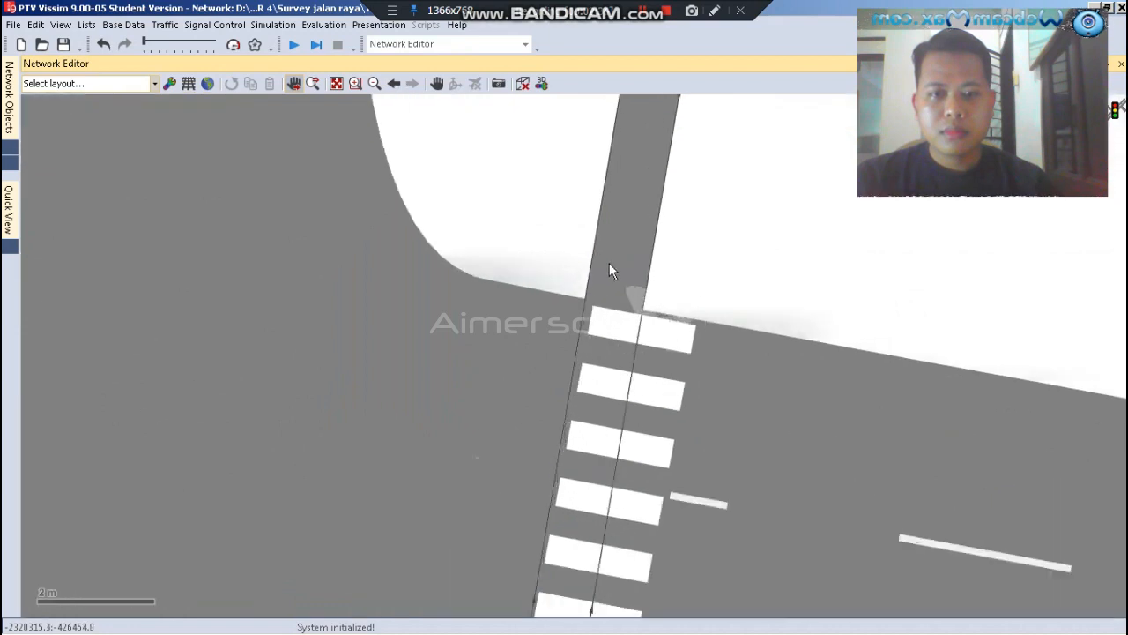
{"action": "scroll", "coordinate": [609, 263], "scroll_direction": "up", "scroll_amount": 1}
{"action": "left_click", "coordinate": [609, 264]}
{"action": "scroll", "coordinate": [532, 207], "scroll_direction": "down", "scroll_amount": 2}
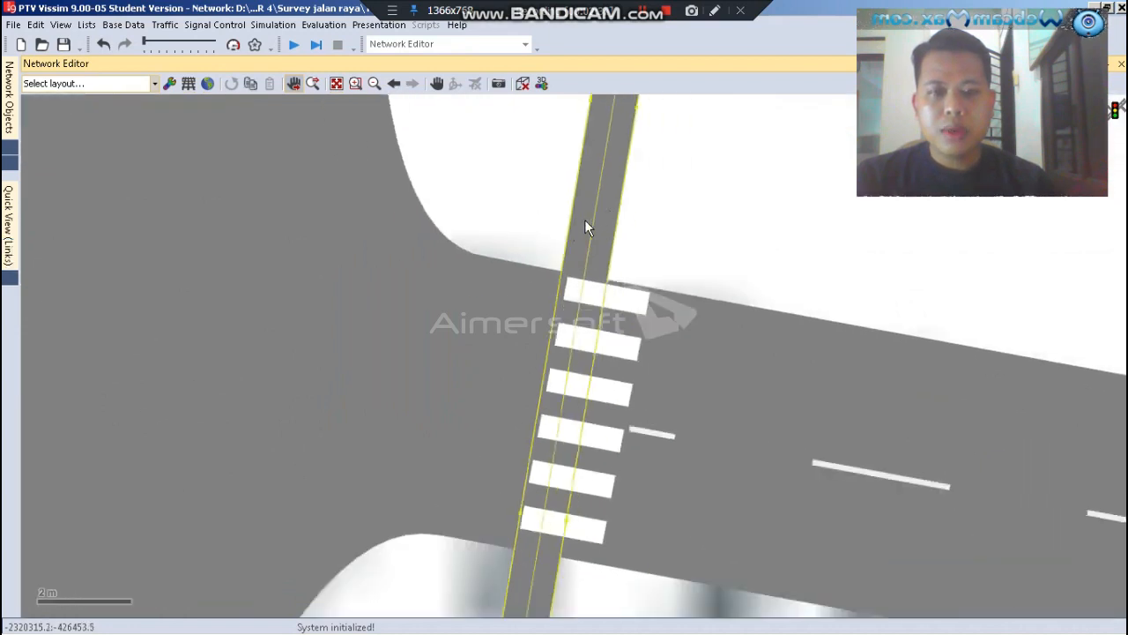
{"action": "right_click", "coordinate": [586, 225]}
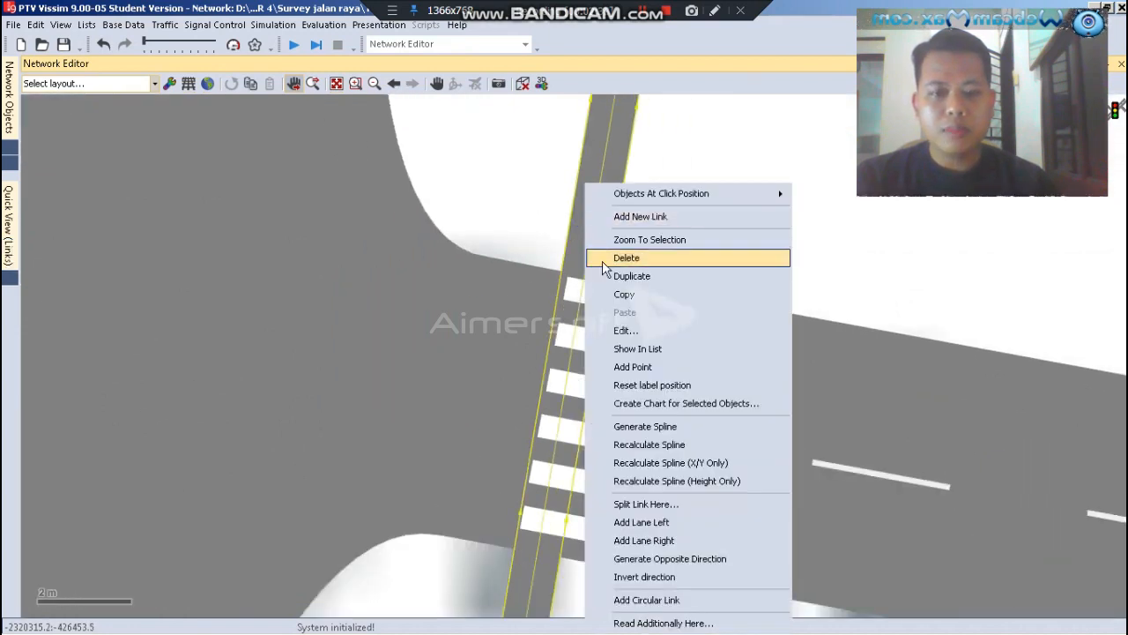
{"action": "left_click", "coordinate": [659, 560]}
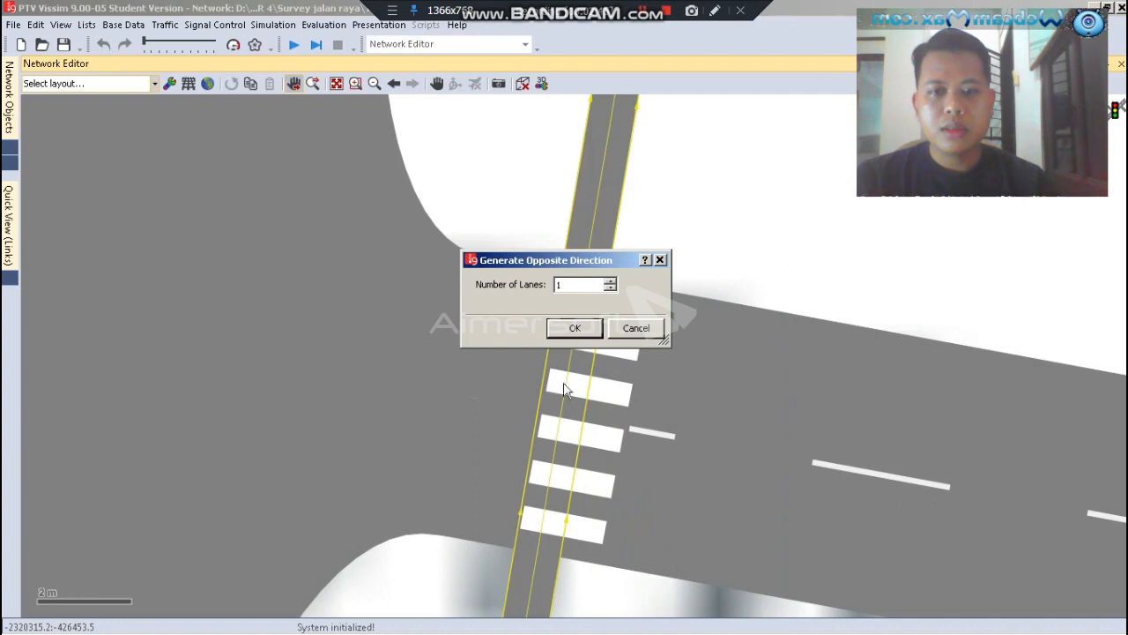
{"action": "left_click", "coordinate": [571, 330]}
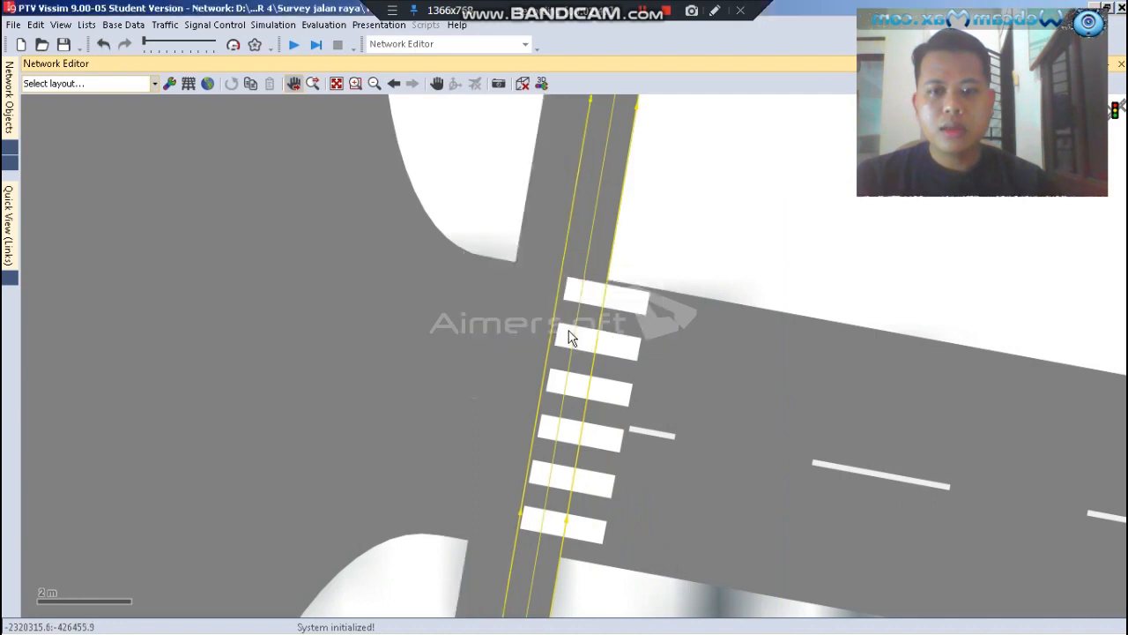
Shift both opposing crosswalk links about 1 m east so that they line up with the crosswalk stripes
{"action": "scroll", "coordinate": [571, 338], "scroll_direction": "down", "scroll_amount": 5}
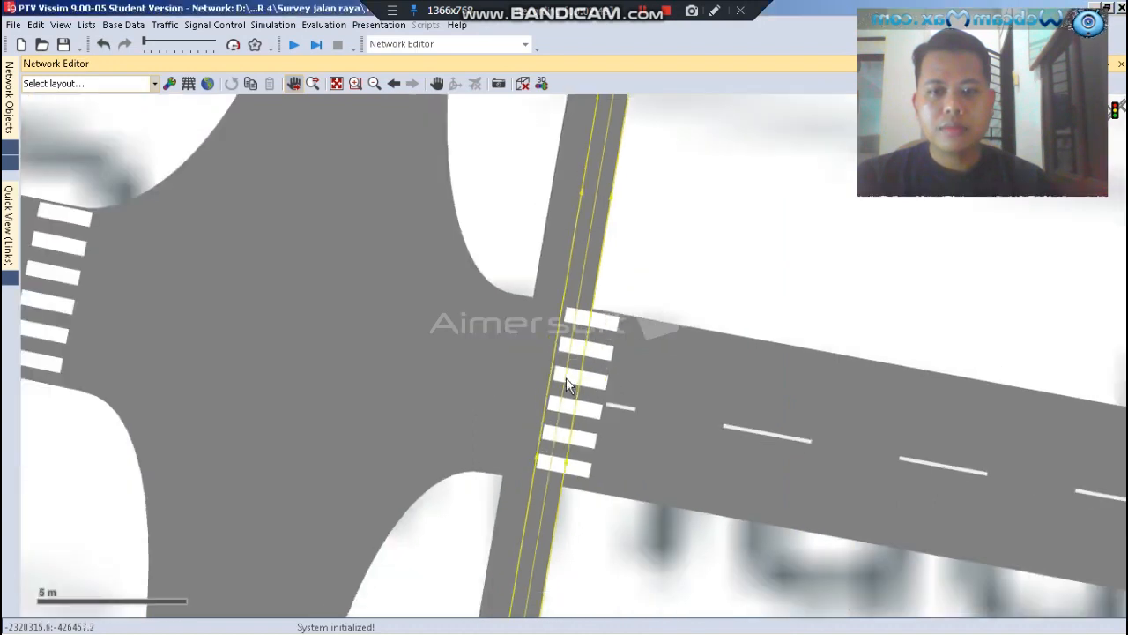
{"action": "scroll", "coordinate": [566, 377], "scroll_direction": "up", "scroll_amount": 5}
{"action": "scroll", "coordinate": [570, 201], "scroll_direction": "up", "scroll_amount": 5}
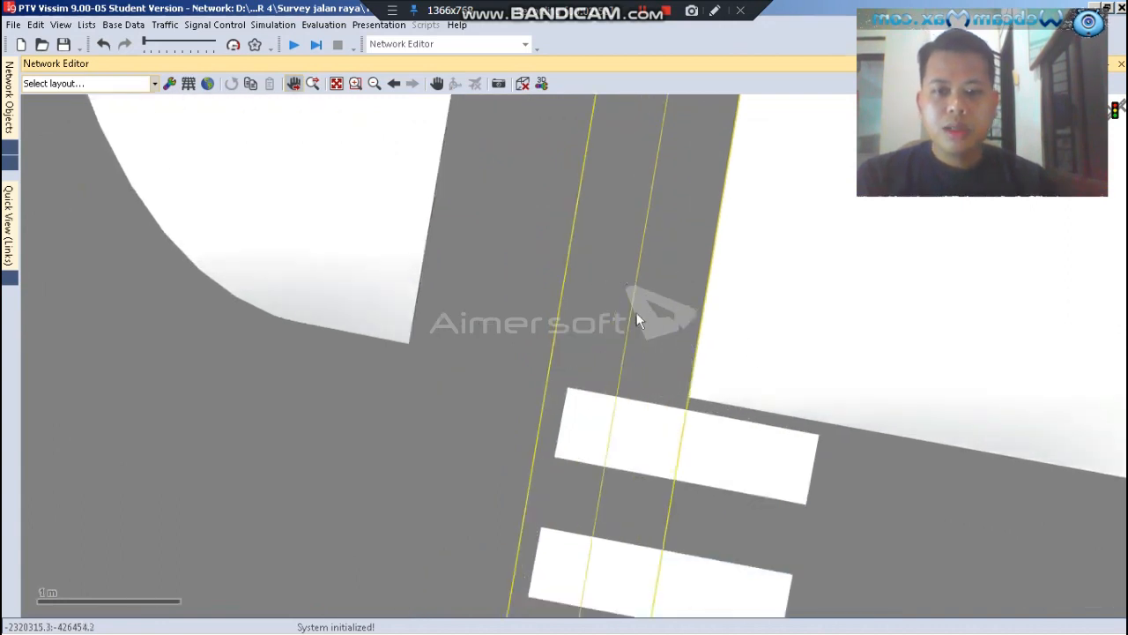
{"action": "left_click", "coordinate": [765, 320]}
{"action": "left_click", "coordinate": [649, 284]}
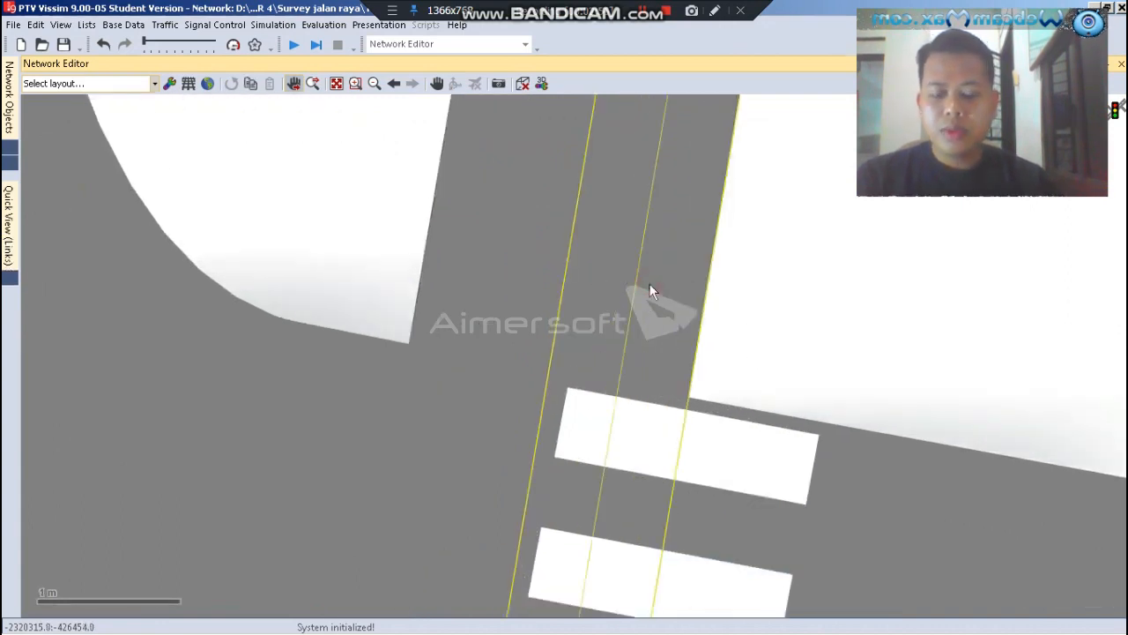
{"action": "left_click_drag", "start_coordinate": [649, 284], "coordinate": [487, 223]}
{"action": "left_click_drag", "start_coordinate": [453, 314], "coordinate": [599, 367]}
{"action": "left_click", "coordinate": [494, 313]}
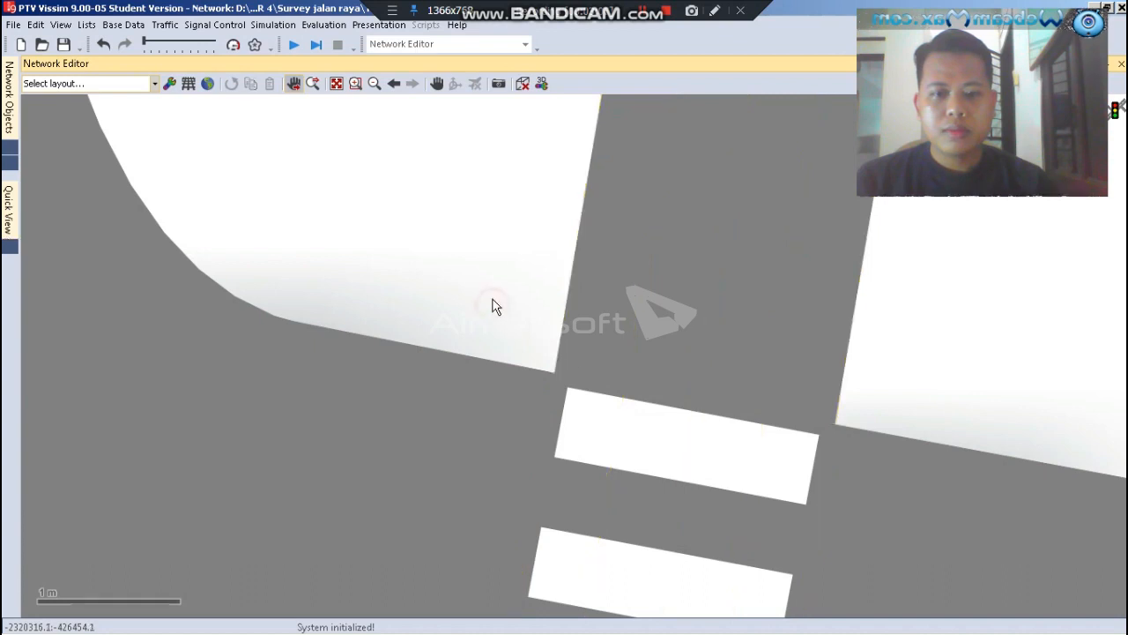
{"action": "scroll", "coordinate": [528, 223], "scroll_direction": "down", "scroll_amount": 3}
{"action": "scroll", "coordinate": [579, 211], "scroll_direction": "down", "scroll_amount": 5}
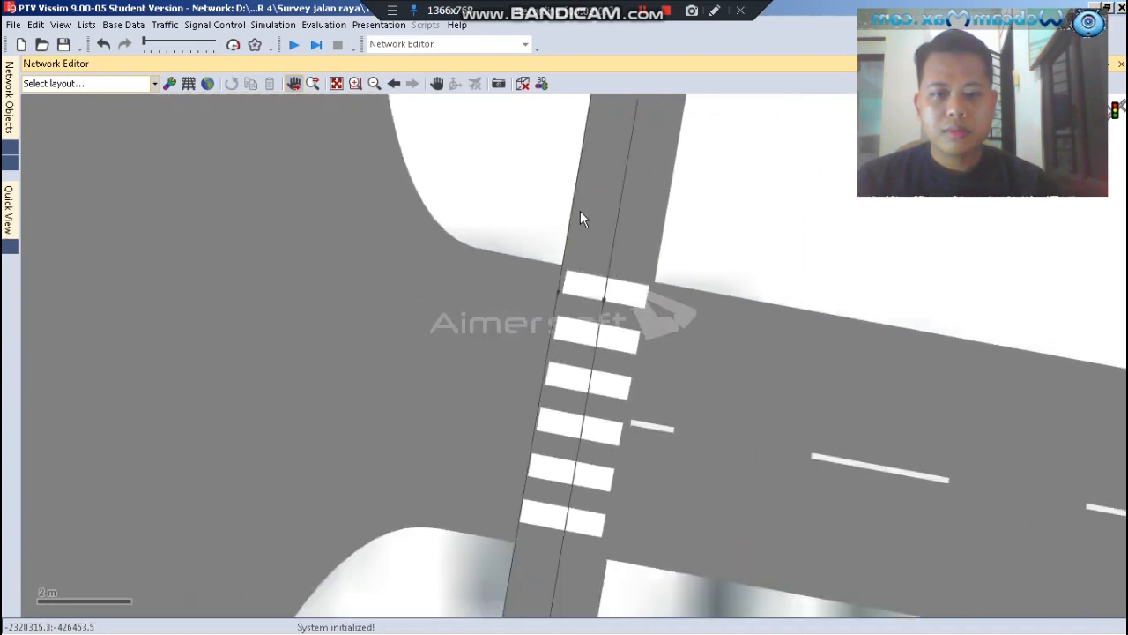
Move the southern end of the western of the two eastern-arm crosswalk links slightly to the west
{"action": "scroll", "coordinate": [561, 451], "scroll_direction": "down", "scroll_amount": 2}
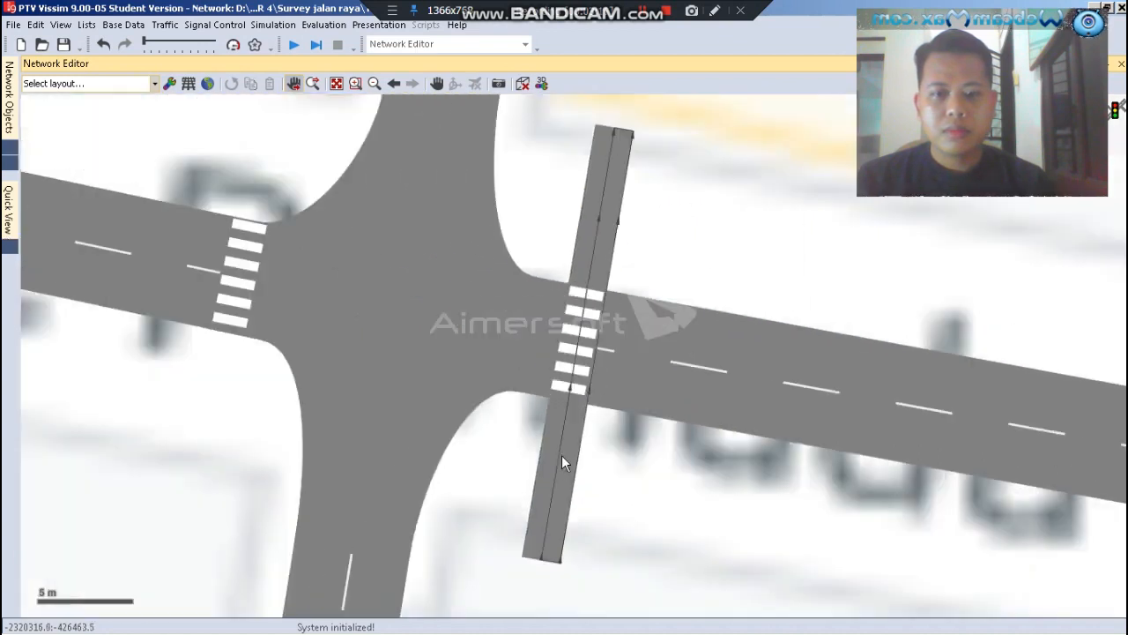
{"action": "scroll", "coordinate": [538, 525], "scroll_direction": "up", "scroll_amount": 2}
{"action": "left_click", "coordinate": [538, 523]}
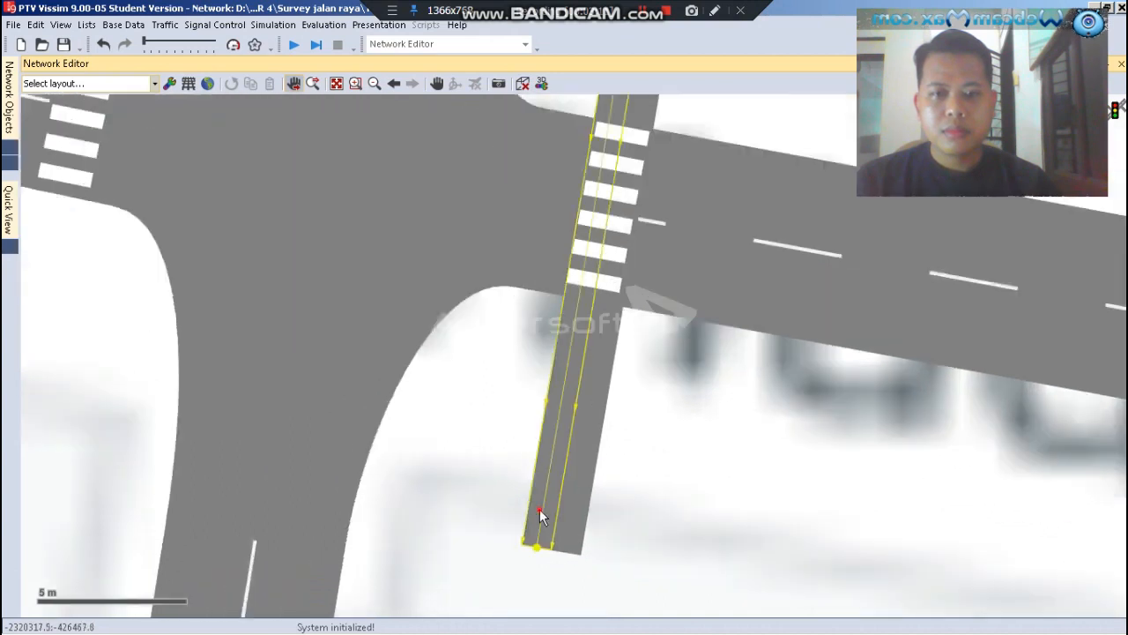
{"action": "left_click_drag", "start_coordinate": [535, 539], "coordinate": [533, 544]}
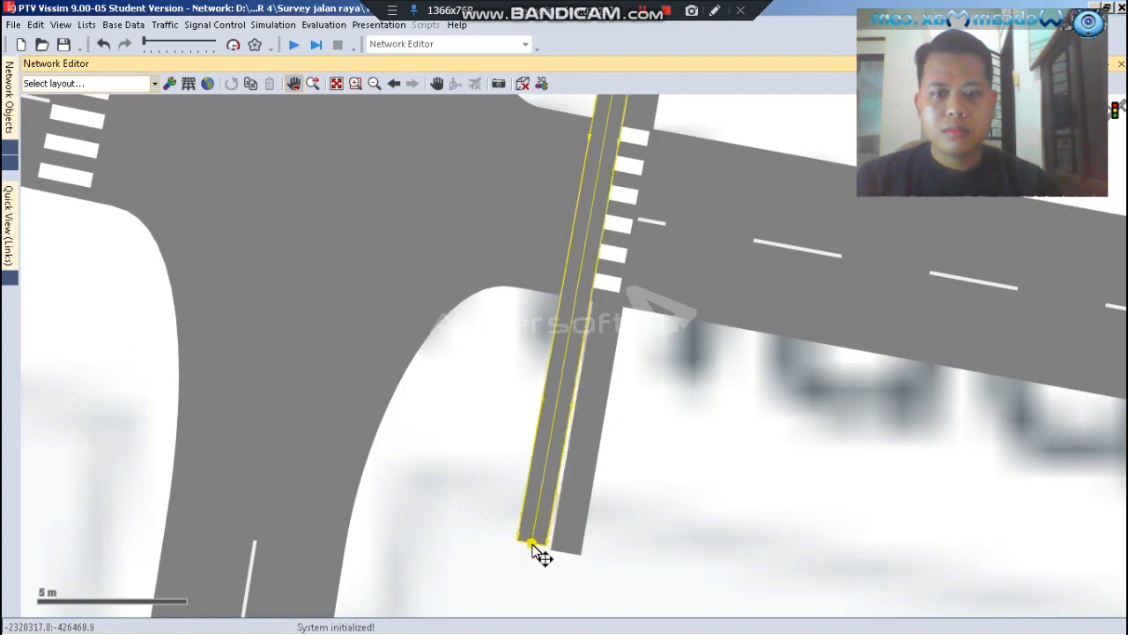
{"action": "left_click", "coordinate": [629, 534]}
Move the southern end of the eastern of the two eastern-arm crosswalk links west so that it meets its neighbouring link
{"action": "scroll", "coordinate": [547, 542], "scroll_direction": "up", "scroll_amount": 5}
{"action": "scroll", "coordinate": [568, 579], "scroll_direction": "up", "scroll_amount": 3}
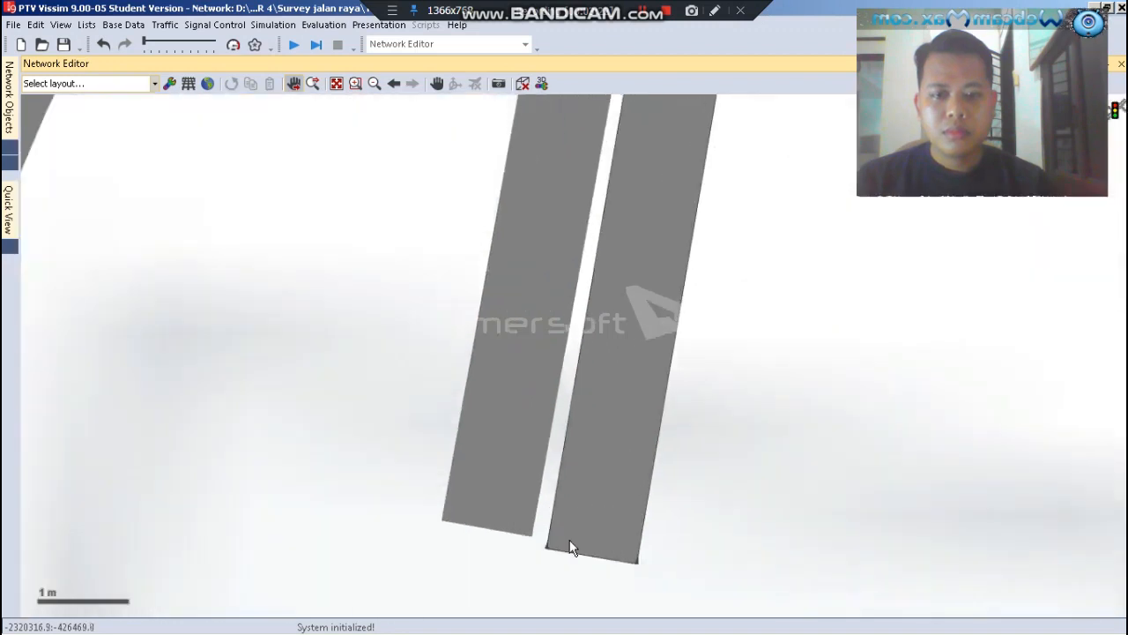
{"action": "left_click", "coordinate": [573, 546]}
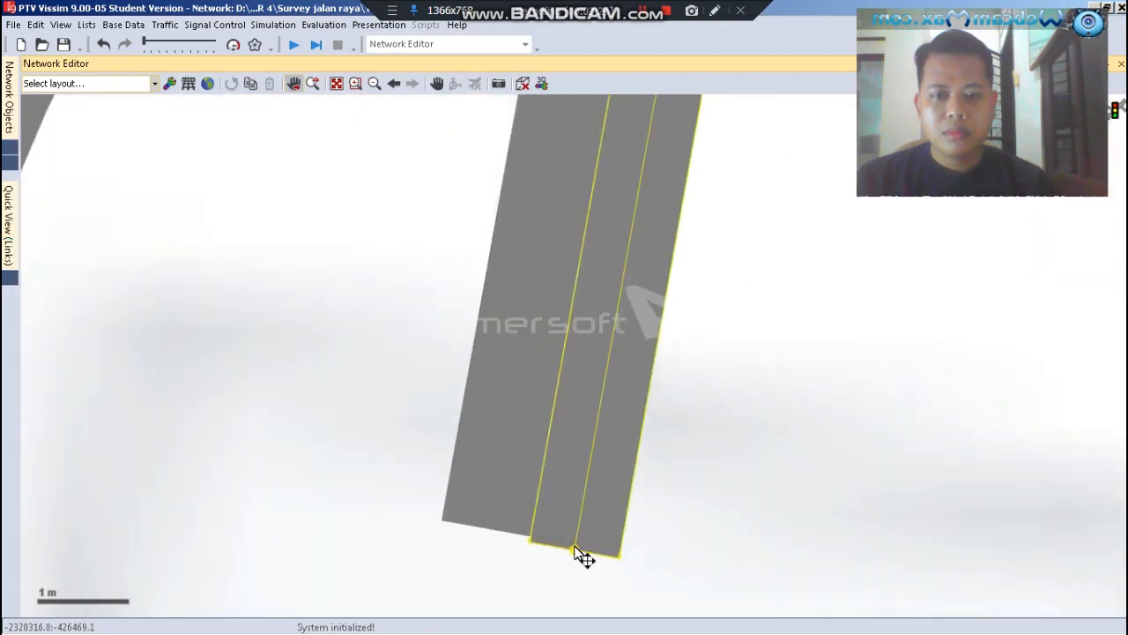
{"action": "left_click", "coordinate": [716, 501]}
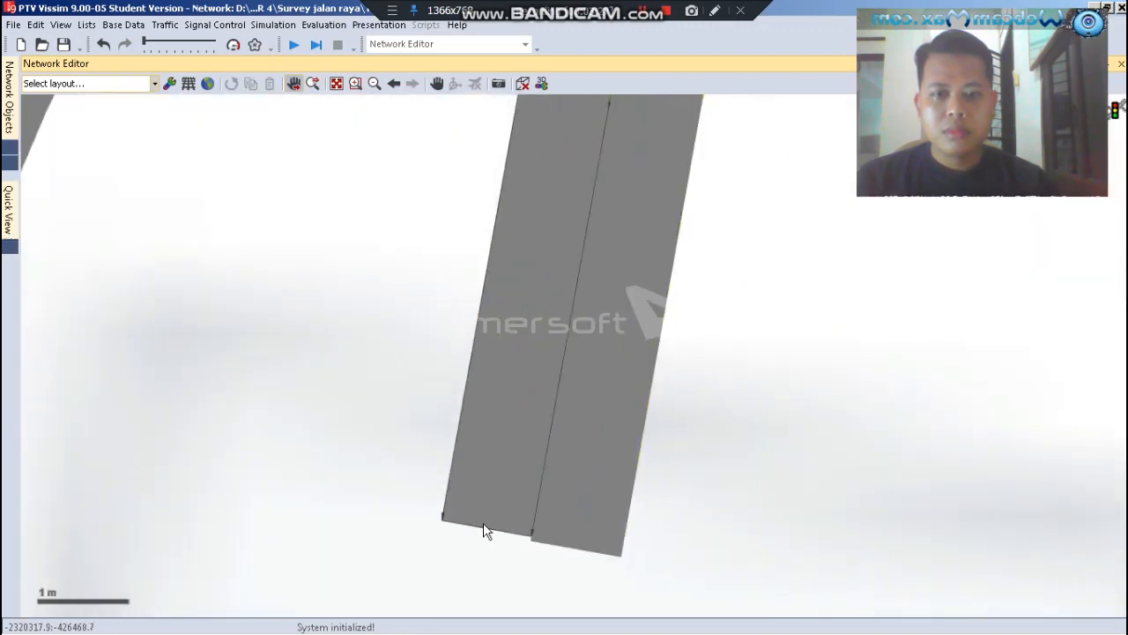
Draw a link about 16 m long from east to west along the northern arm's crosswalk and create it with a 1 m lane width
{"action": "scroll", "coordinate": [645, 499], "scroll_direction": "down", "scroll_amount": 3}
{"action": "scroll", "coordinate": [644, 498], "scroll_direction": "down", "scroll_amount": 6}
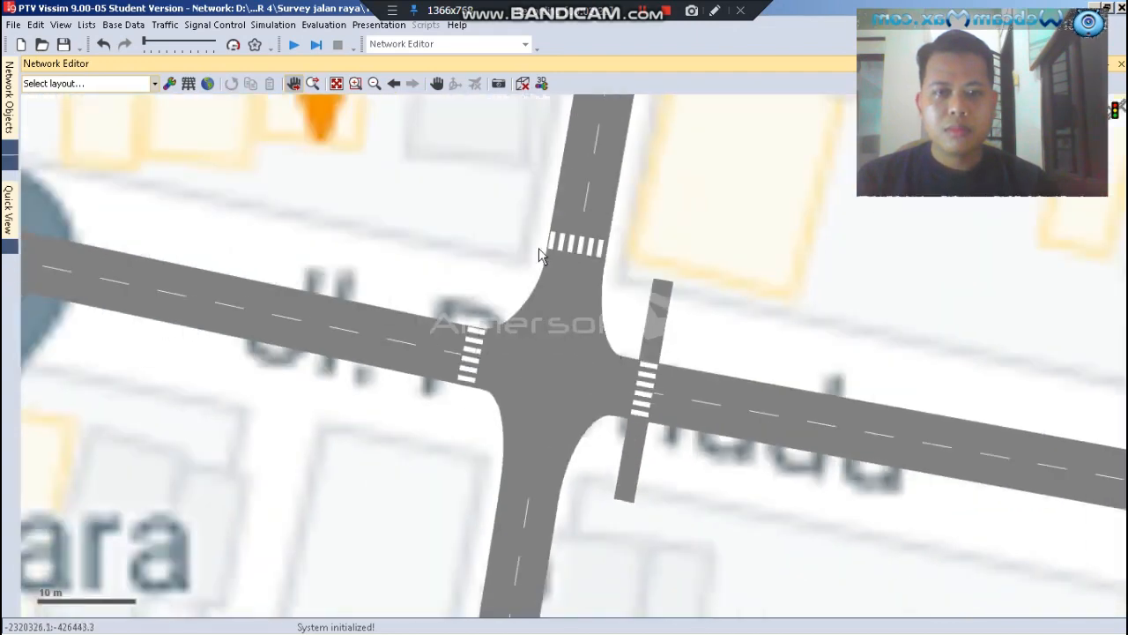
{"action": "scroll", "coordinate": [589, 209], "scroll_direction": "up", "scroll_amount": 3}
{"action": "scroll", "coordinate": [617, 220], "scroll_direction": "up", "scroll_amount": 3}
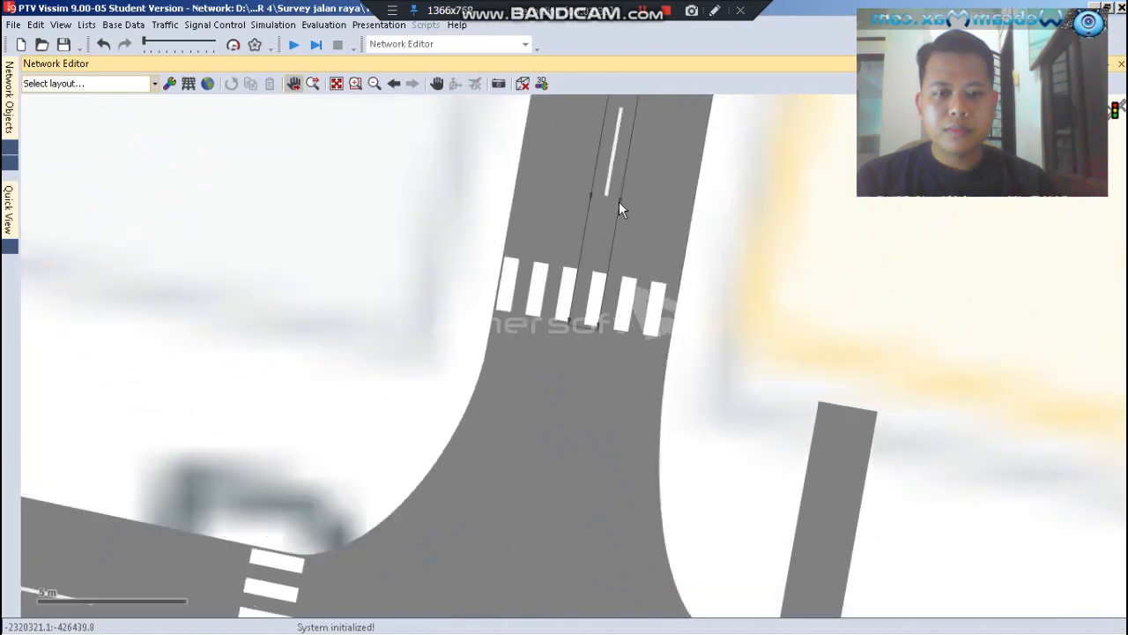
{"action": "scroll", "coordinate": [553, 233], "scroll_direction": "down", "scroll_amount": 3}
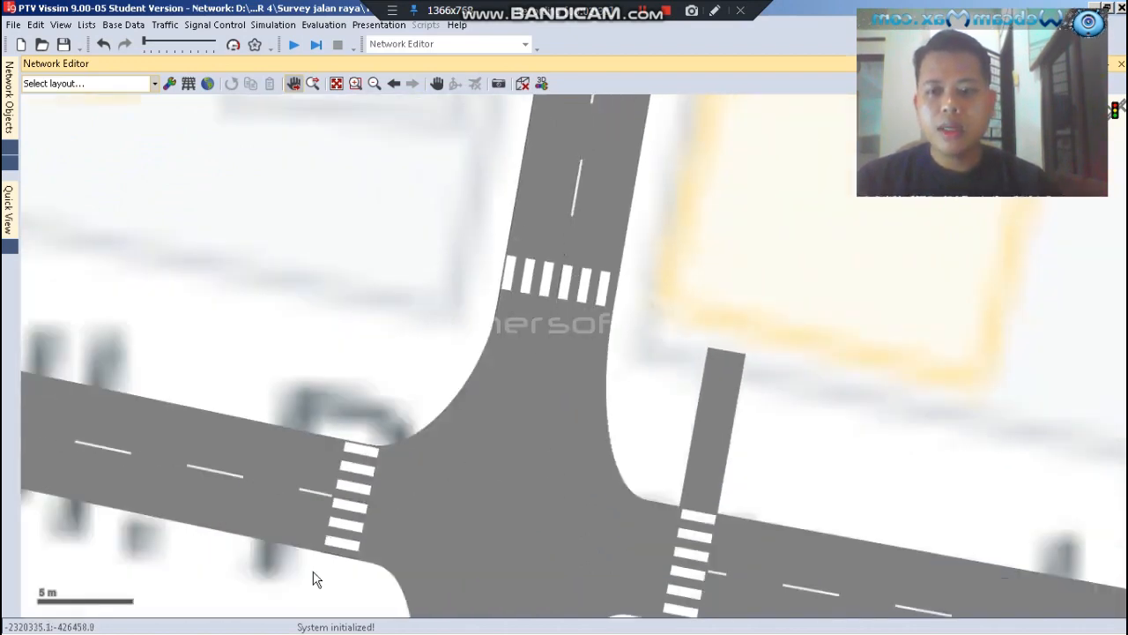
{"action": "scroll", "coordinate": [594, 249], "scroll_direction": "up", "scroll_amount": 3}
{"action": "scroll", "coordinate": [608, 251], "scroll_direction": "up", "scroll_amount": 1}
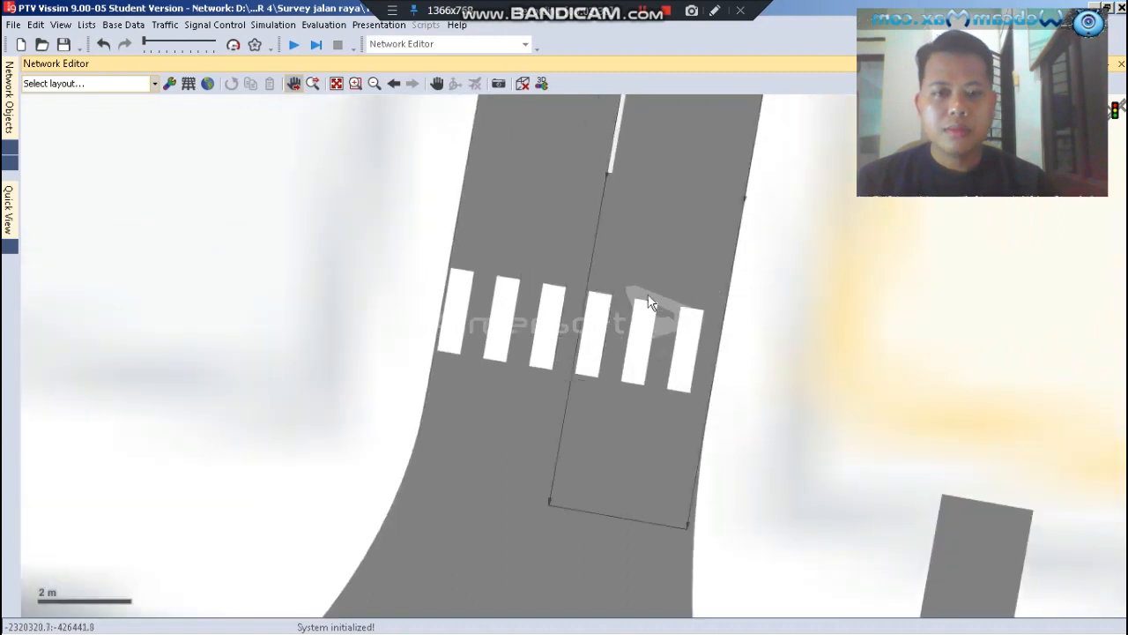
{"action": "mouse_move", "coordinate": [898, 425]}
{"action": "left_mouse_down"}
{"action": "mouse_move", "coordinate": [778, 390]}
{"action": "mouse_move", "coordinate": [401, 379]}
{"action": "mouse_move", "coordinate": [256, 305]}
{"action": "mouse_move", "coordinate": [193, 286]}
{"action": "mouse_move", "coordinate": [153, 295]}
{"action": "left_mouse_up"}
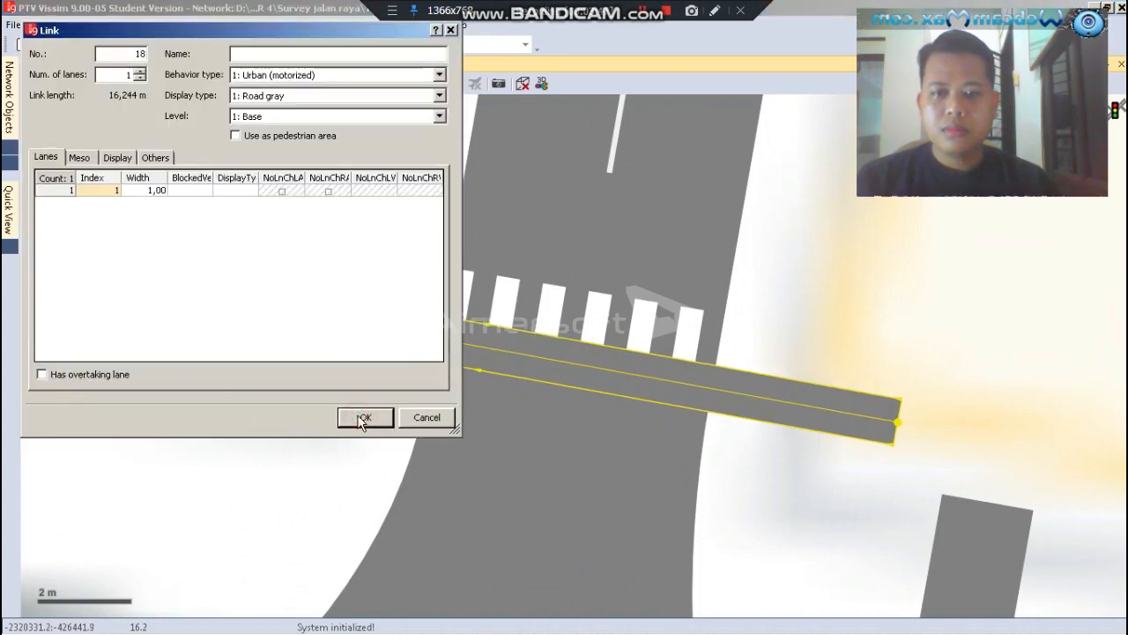
{"action": "left_click", "coordinate": [363, 419]}
Shift the northern crosswalk link about 0.2 m north onto the stripes and lower its western end slightly to straighten it
{"action": "scroll", "coordinate": [502, 316], "scroll_direction": "up", "scroll_amount": 2}
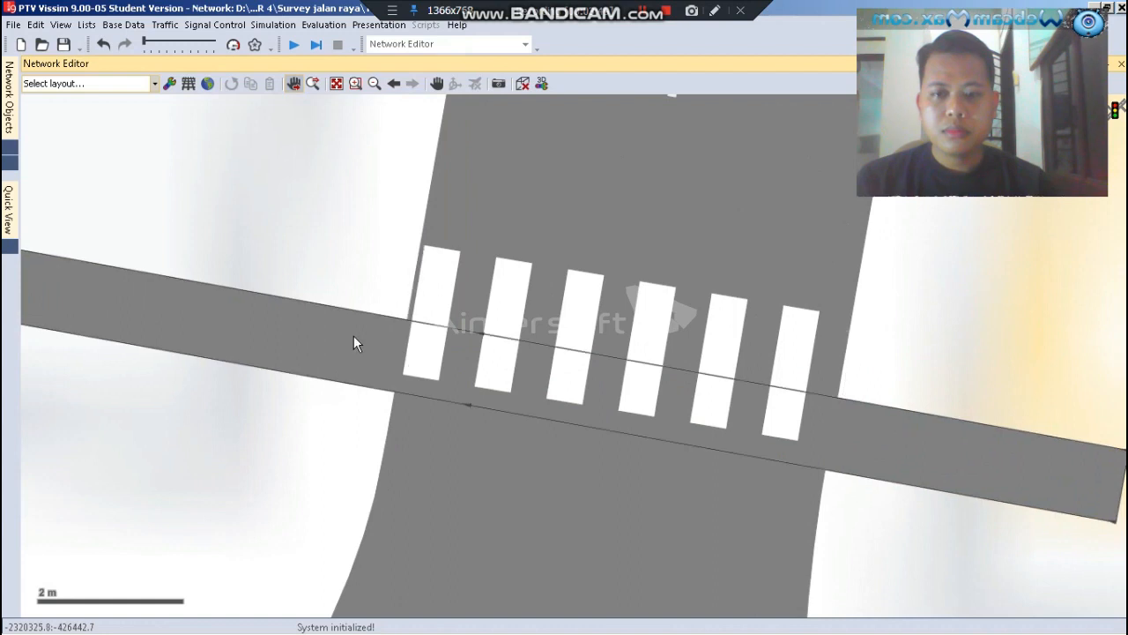
{"action": "left_click", "coordinate": [353, 336]}
{"action": "left_click_drag", "start_coordinate": [871, 414], "coordinate": [873, 399]}
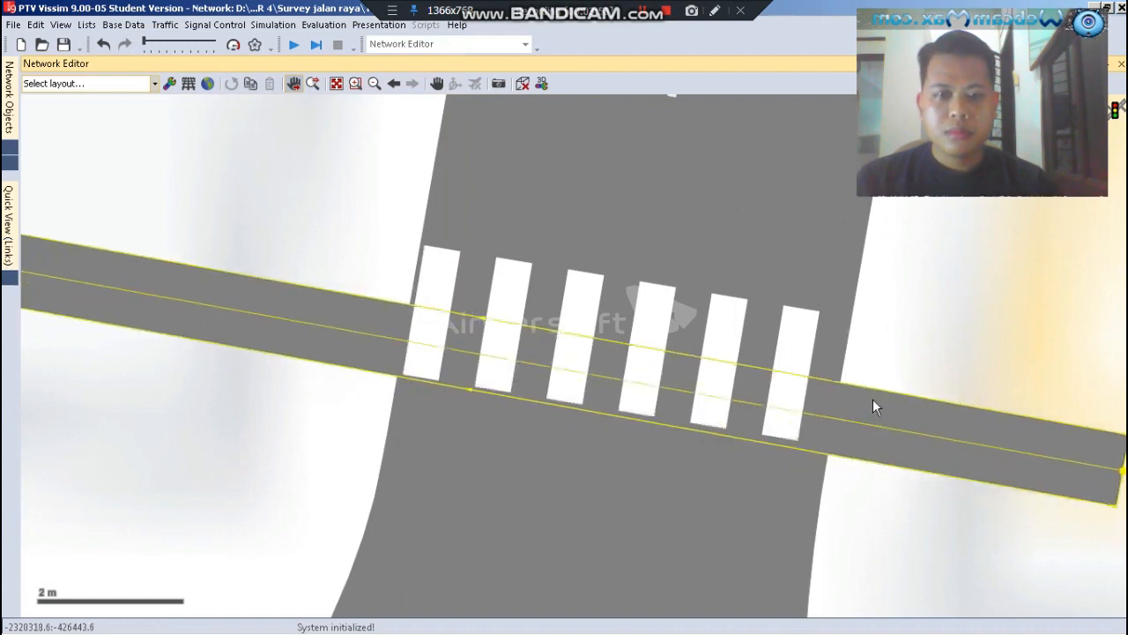
{"action": "scroll", "coordinate": [559, 347], "scroll_direction": "down", "scroll_amount": 3}
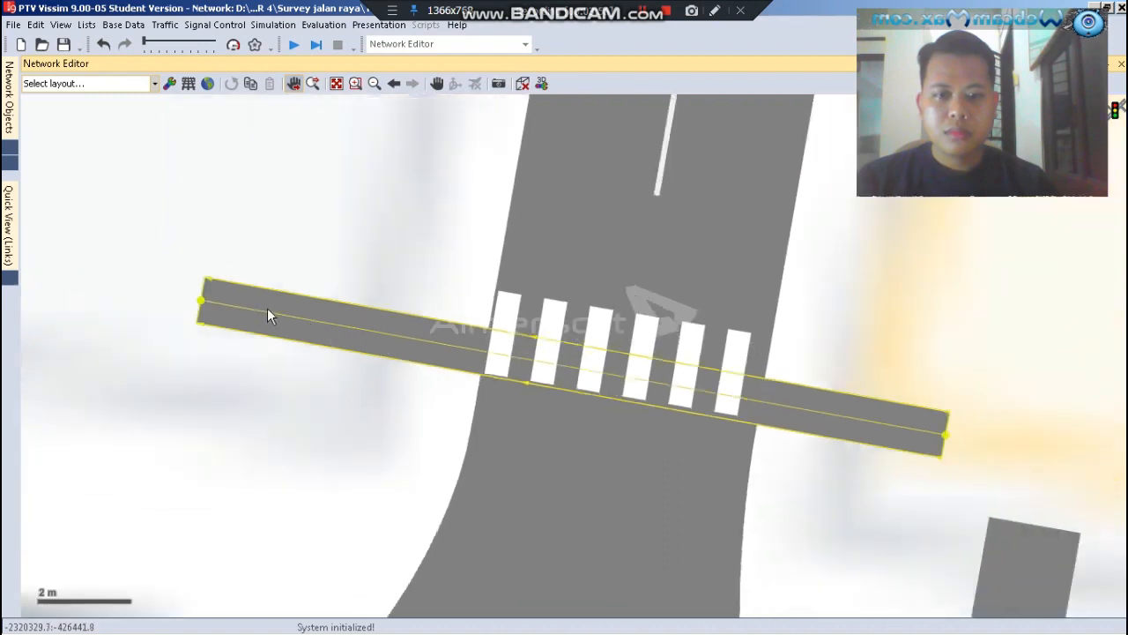
{"action": "left_click_drag", "start_coordinate": [201, 299], "coordinate": [201, 305]}
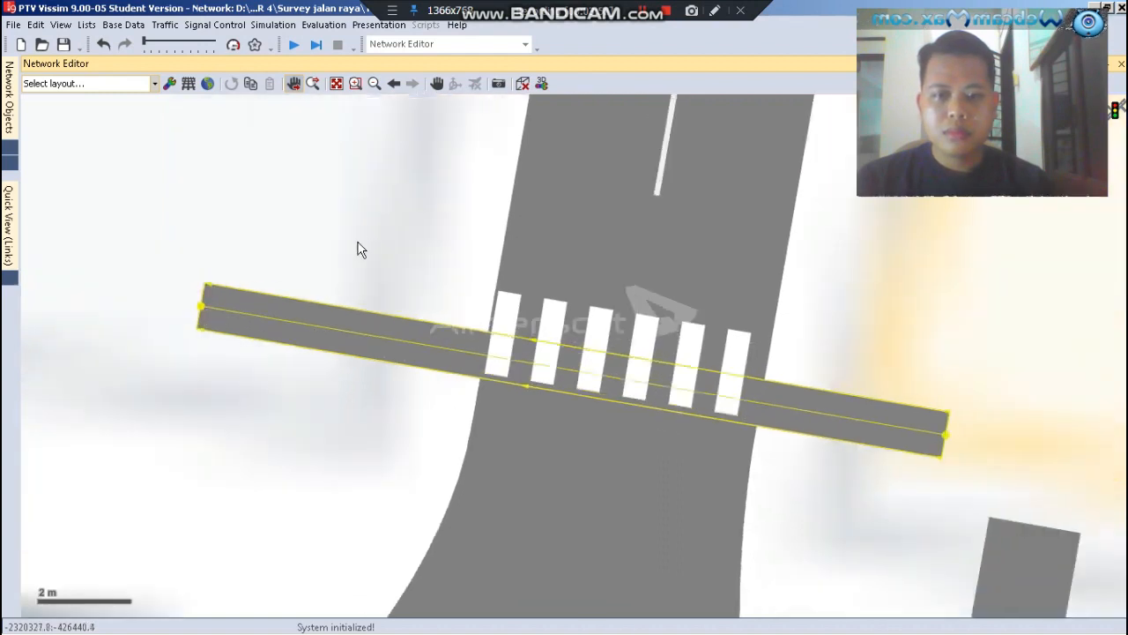
{"action": "left_click", "coordinate": [363, 237]}
Generate a one-lane opposite direction for the link across the northern crosswalk
{"action": "left_click", "coordinate": [340, 335]}
{"action": "right_click", "coordinate": [342, 333]}
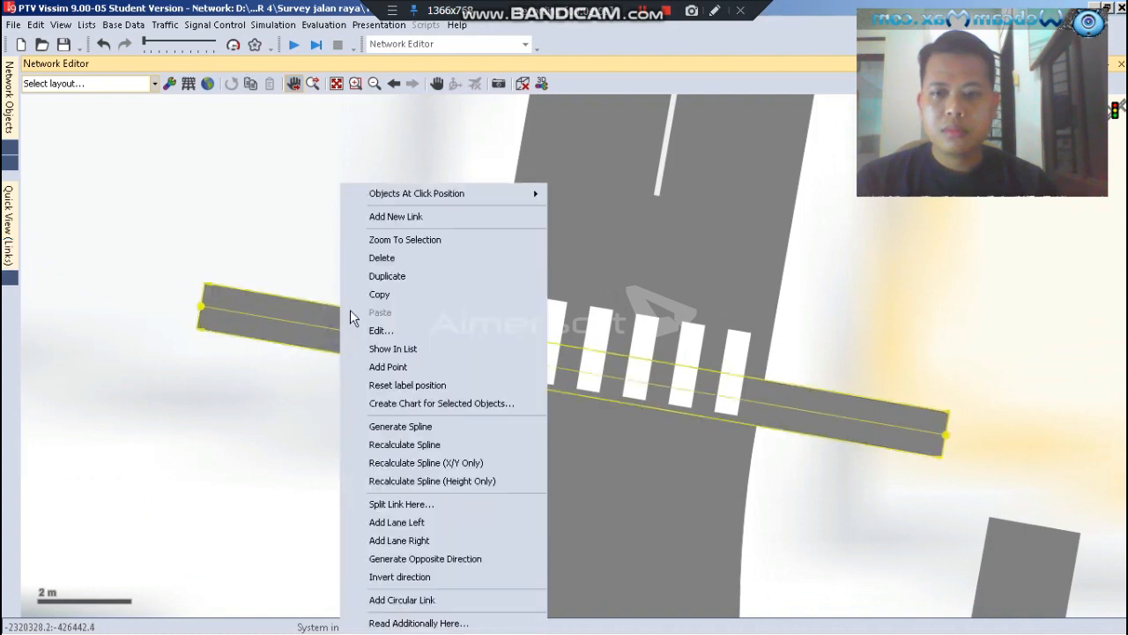
{"action": "left_click", "coordinate": [428, 558]}
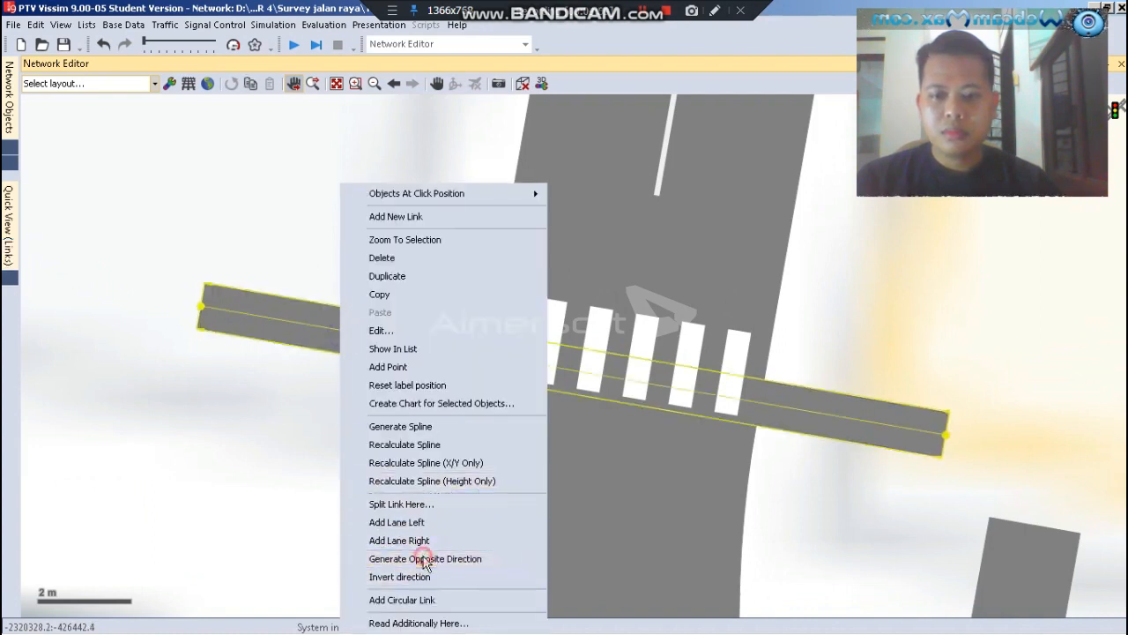
{"action": "left_click", "coordinate": [575, 328]}
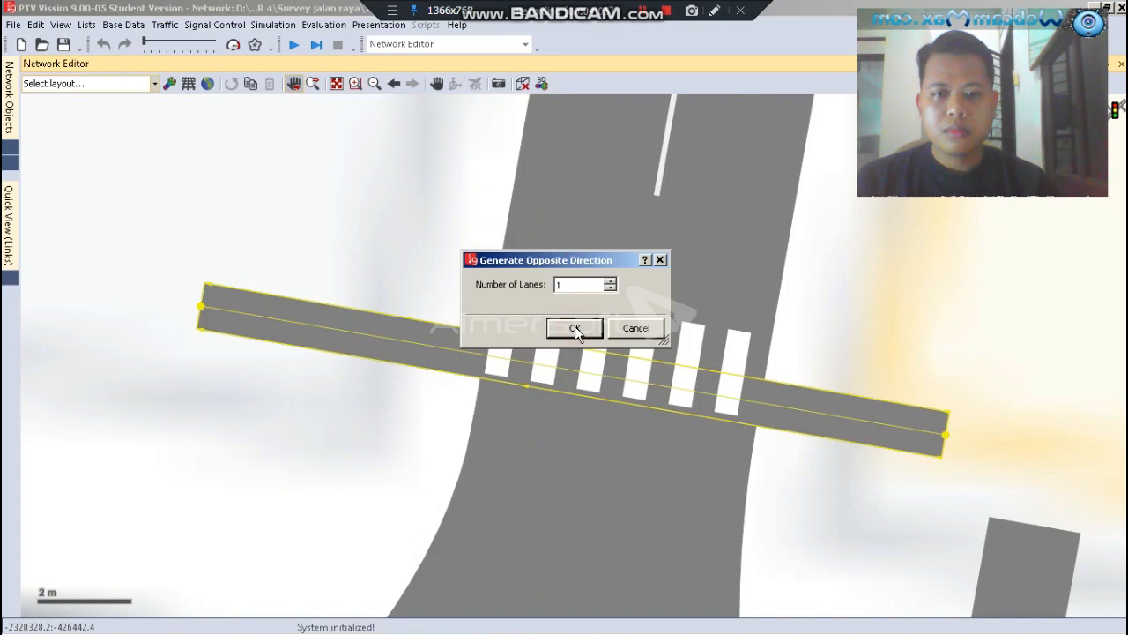
Shift both opposing northern crosswalk links about 1 m north so that they line up with the crosswalk stripes
{"action": "scroll", "coordinate": [544, 353], "scroll_direction": "up", "scroll_amount": 1}
{"action": "scroll", "coordinate": [847, 441], "scroll_direction": "up", "scroll_amount": 1}
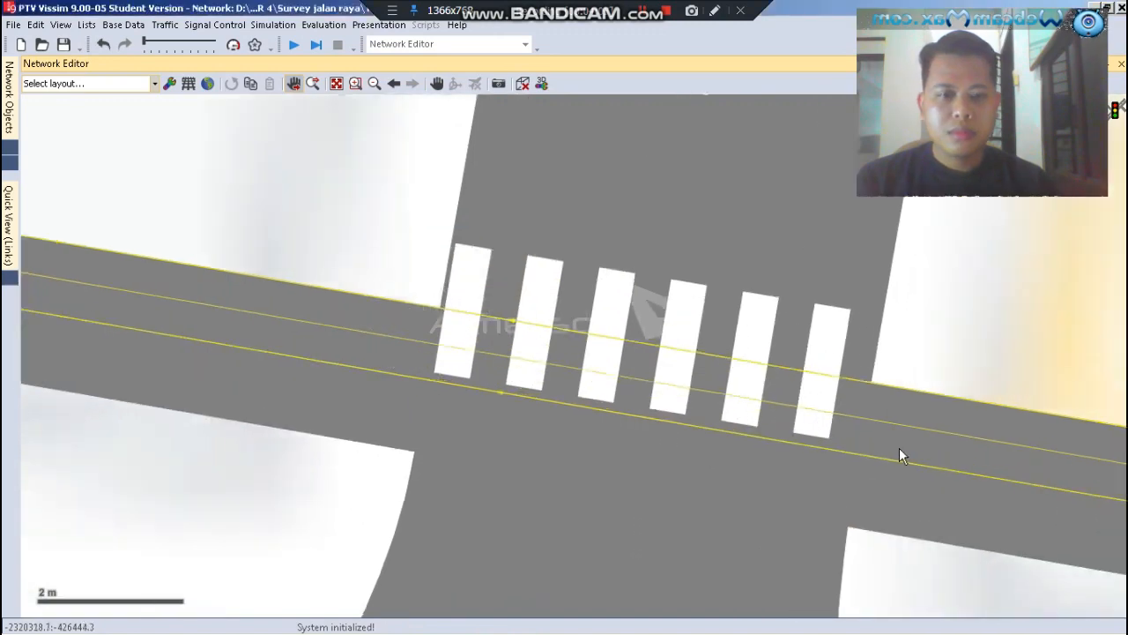
{"action": "left_click_drag", "start_coordinate": [896, 451], "coordinate": [906, 373]}
{"action": "left_click", "coordinate": [336, 441]}
{"action": "scroll", "coordinate": [361, 189], "scroll_direction": "down", "scroll_amount": 1}
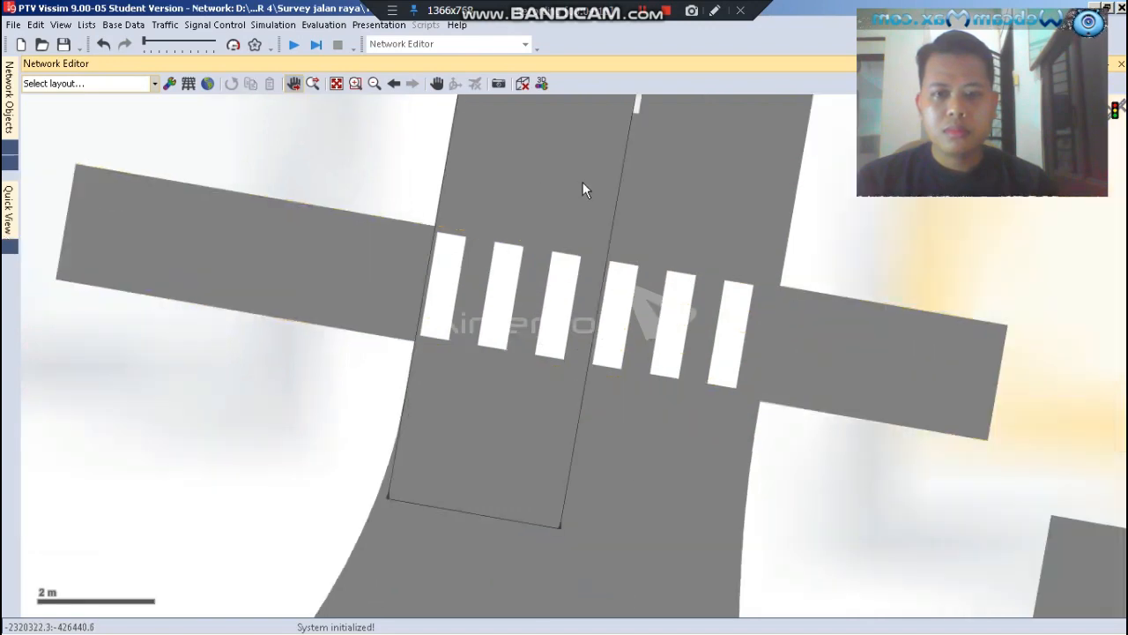
Draw and create a link about 13 m long from north to south along the crosswalk on the intersection's western arm
{"action": "scroll", "coordinate": [608, 184], "scroll_direction": "down", "scroll_amount": 1}
{"action": "scroll", "coordinate": [610, 183], "scroll_direction": "down", "scroll_amount": 1}
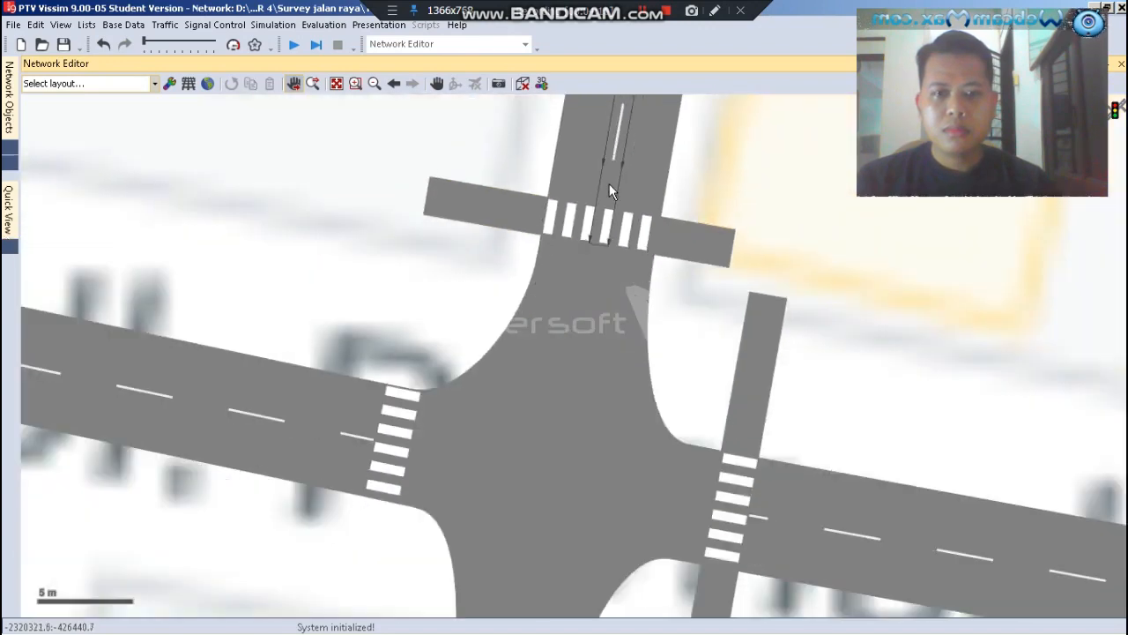
{"action": "scroll", "coordinate": [609, 183], "scroll_direction": "down", "scroll_amount": 1}
{"action": "scroll", "coordinate": [360, 511], "scroll_direction": "up", "scroll_amount": 2}
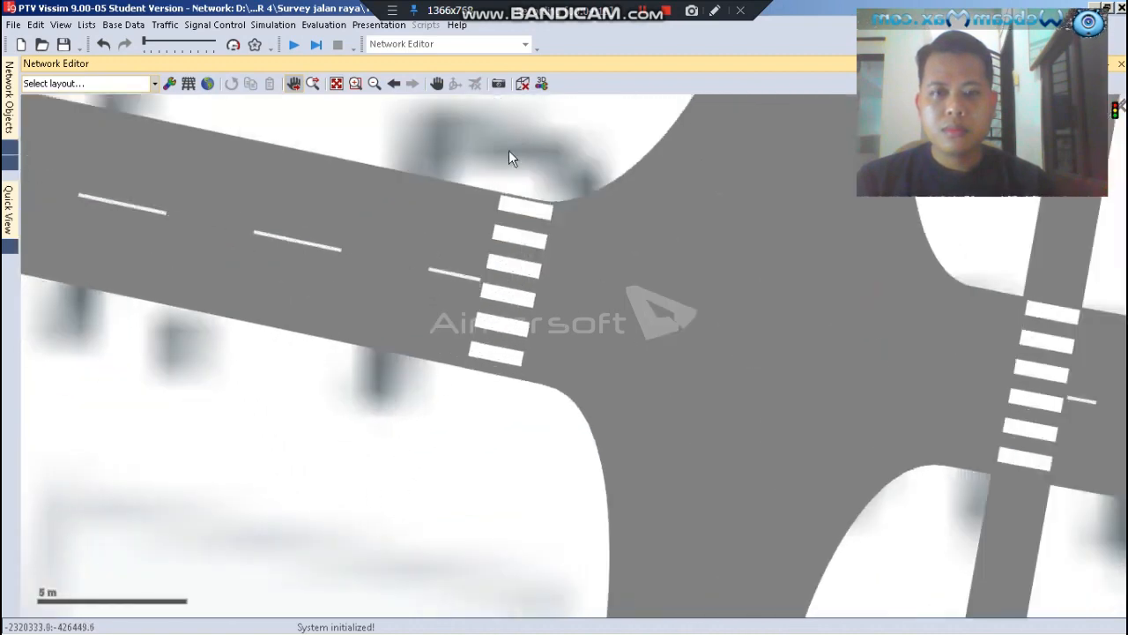
{"action": "scroll", "coordinate": [523, 239], "scroll_direction": "down", "scroll_amount": 2}
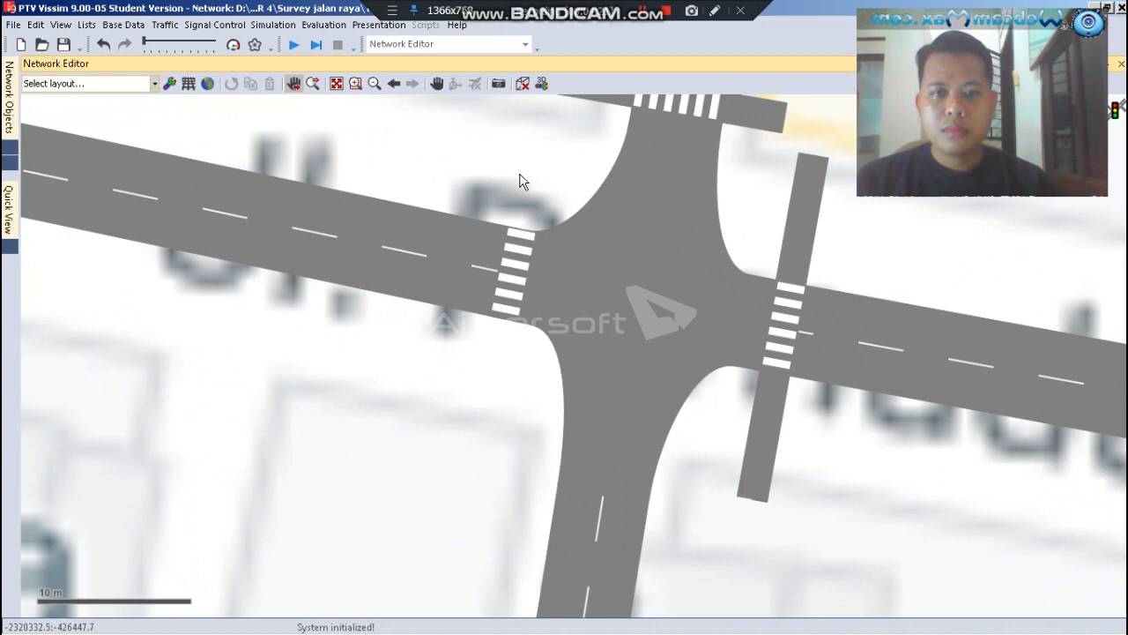
{"action": "left_click_drag", "start_coordinate": [509, 260], "coordinate": [483, 372]}
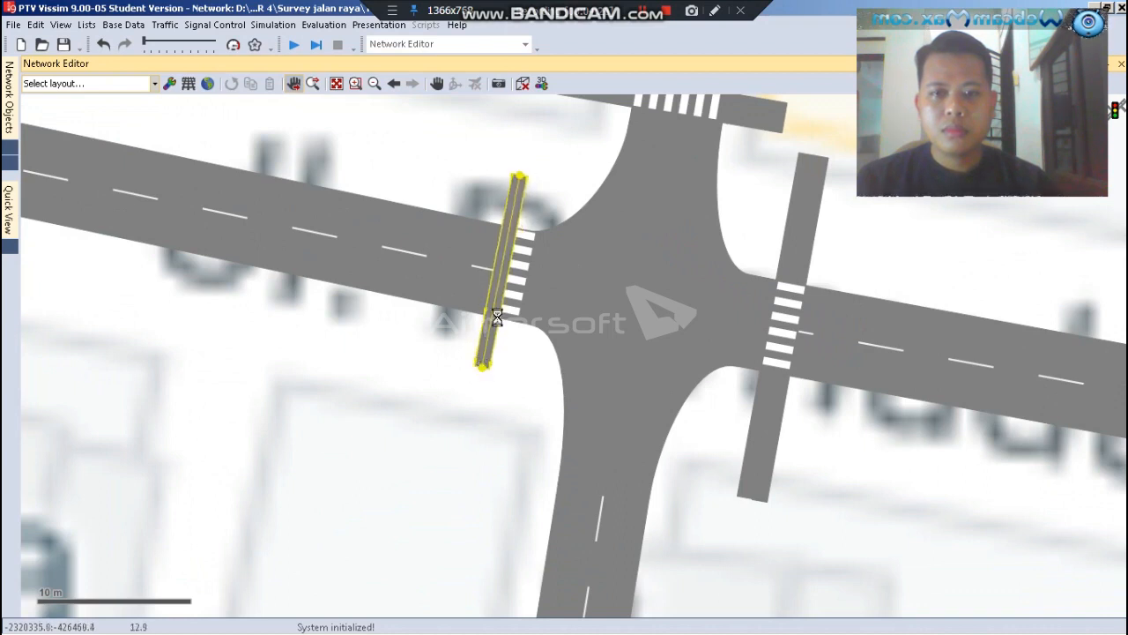
{"action": "left_click", "coordinate": [357, 417]}
Shift the western crosswalk link about 0.2 m east so that it covers the left half of the stripes
{"action": "scroll", "coordinate": [511, 266], "scroll_direction": "up", "scroll_amount": 2}
{"action": "scroll", "coordinate": [507, 265], "scroll_direction": "up", "scroll_amount": 2}
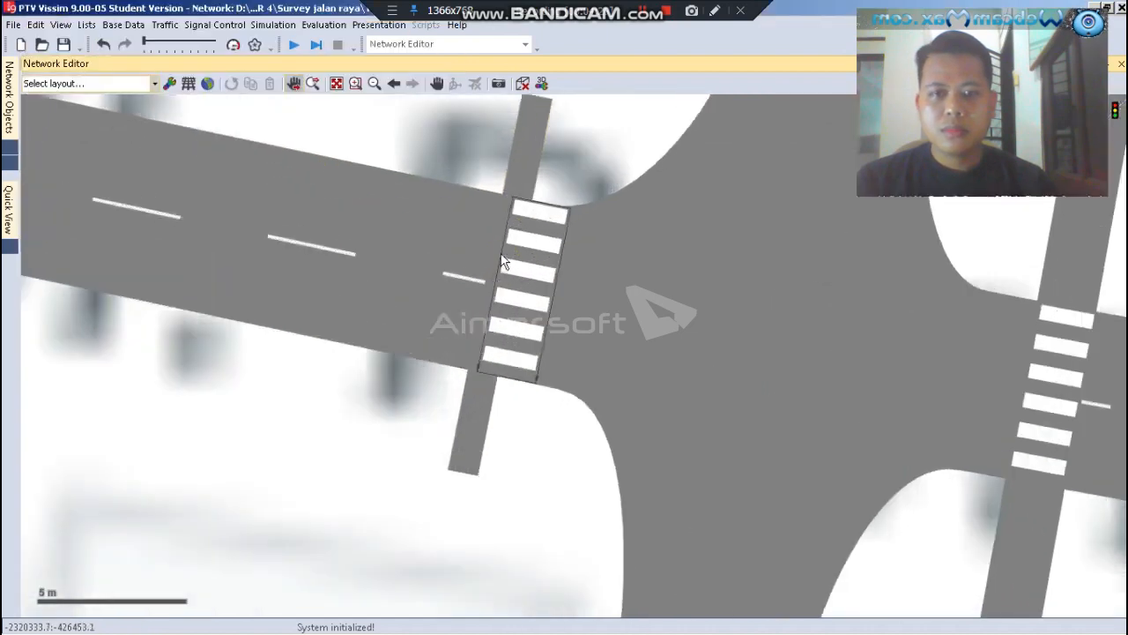
{"action": "scroll", "coordinate": [511, 119], "scroll_direction": "up", "scroll_amount": 2}
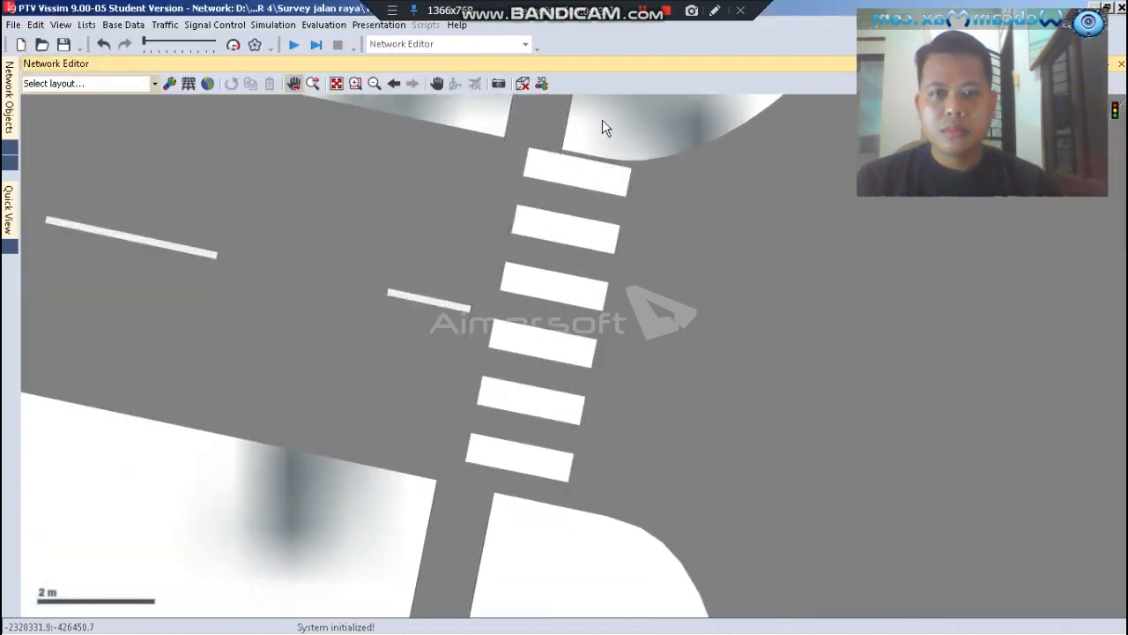
{"action": "left_click", "coordinate": [529, 123]}
{"action": "left_click_drag", "start_coordinate": [533, 116], "coordinate": [534, 135]}
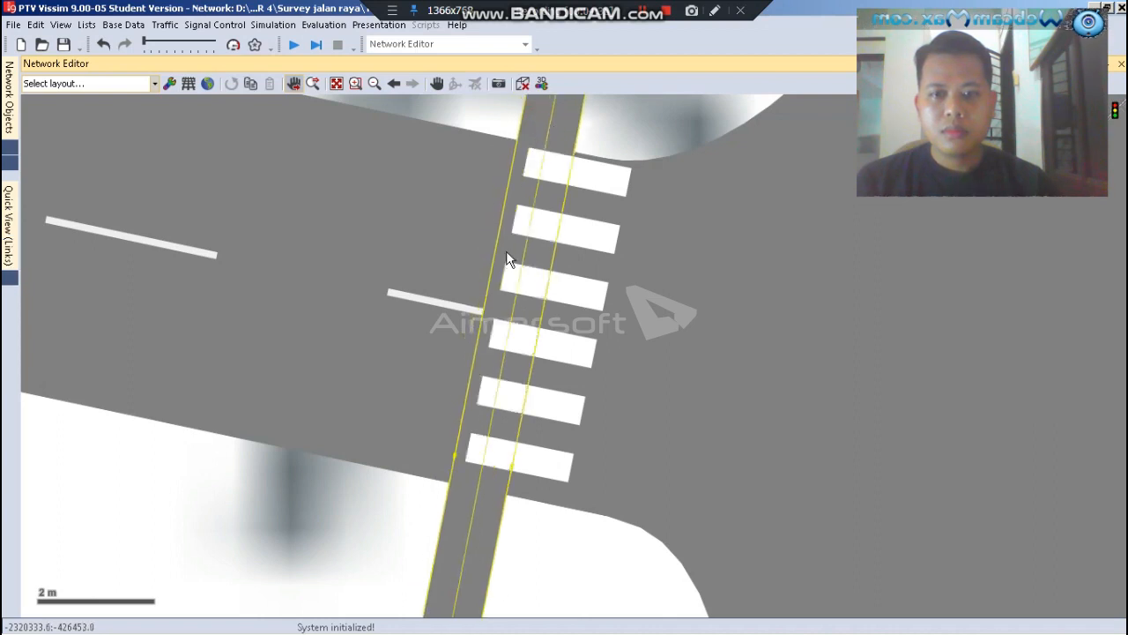
Generate a one-lane opposite direction for the link across the western crosswalk
{"action": "right_click", "coordinate": [537, 102]}
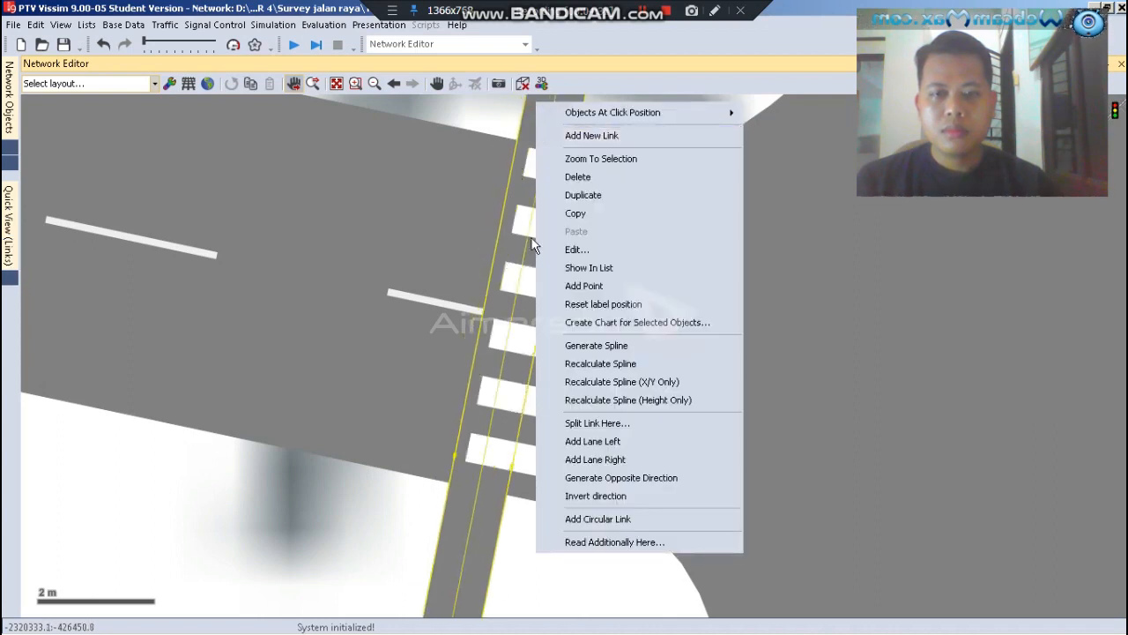
{"action": "left_click", "coordinate": [603, 486]}
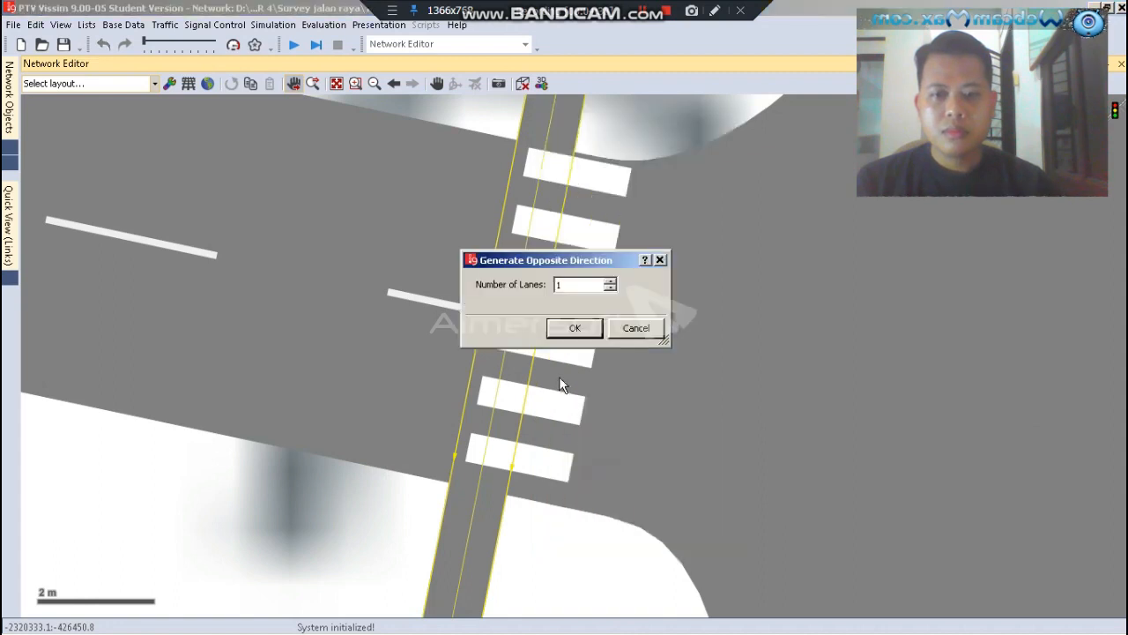
{"action": "left_click", "coordinate": [575, 329]}
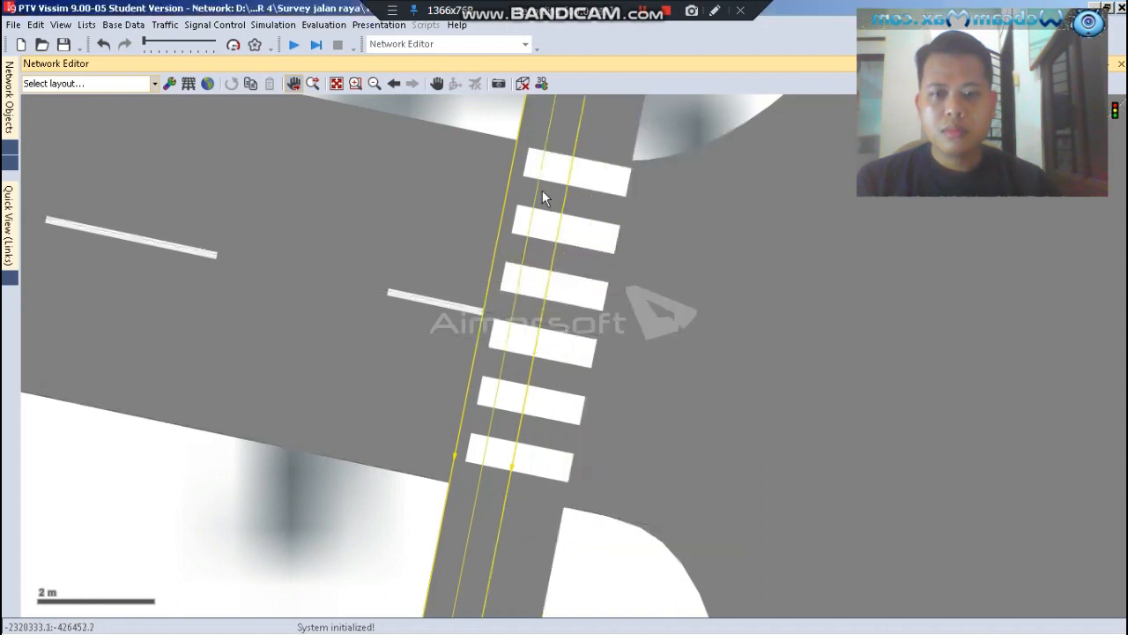
Shift both opposing western crosswalk links about 0.1 m east to line up with the crosswalk stripes
{"action": "scroll", "coordinate": [595, 110], "scroll_direction": "up", "scroll_amount": 3}
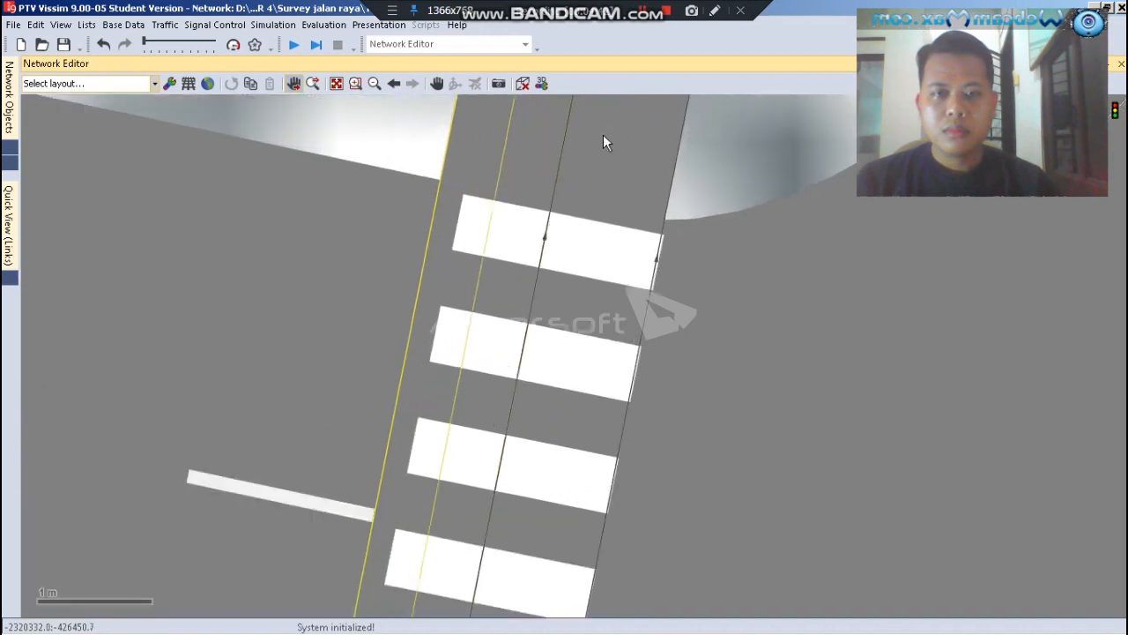
{"action": "left_click", "coordinate": [597, 155], "text": "ctrl"}
{"action": "left_click_drag", "start_coordinate": [538, 163], "coordinate": [551, 162]}
{"action": "left_click", "coordinate": [432, 133]}
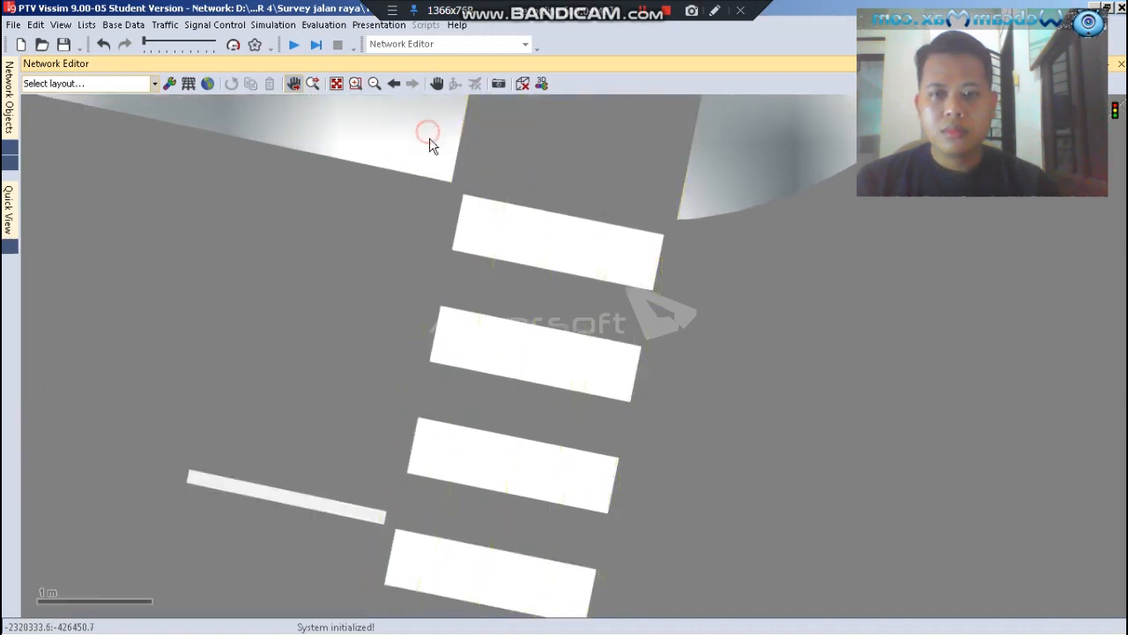
{"action": "scroll", "coordinate": [471, 191], "scroll_direction": "down", "scroll_amount": 1}
{"action": "scroll", "coordinate": [503, 358], "scroll_direction": "down", "scroll_amount": 5}
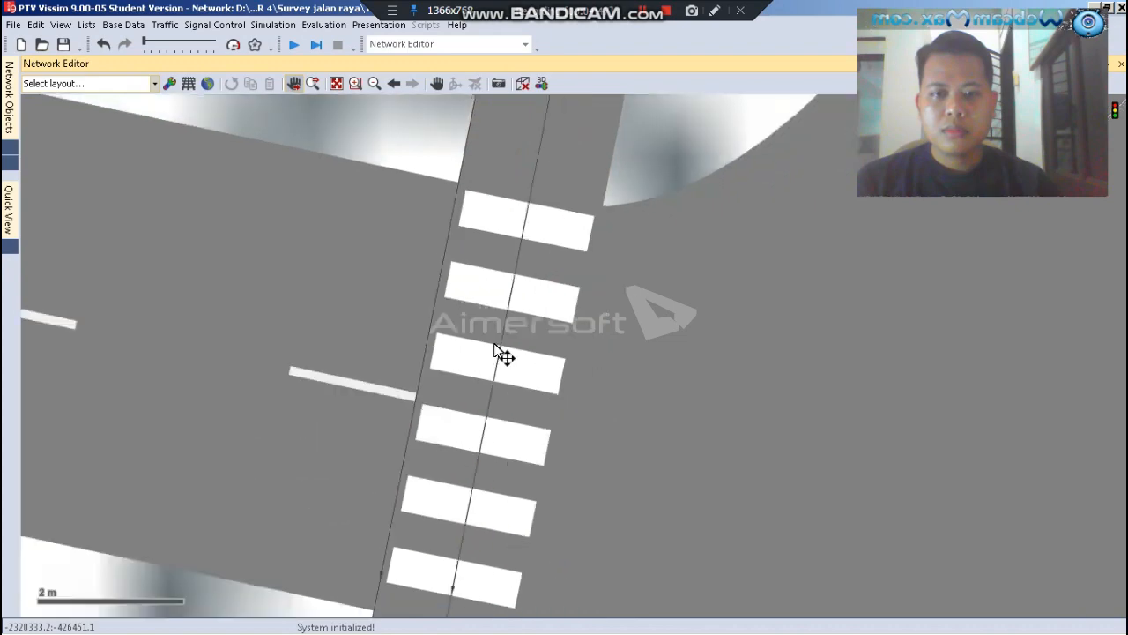
{"action": "scroll", "coordinate": [442, 421], "scroll_direction": "down", "scroll_amount": 3}
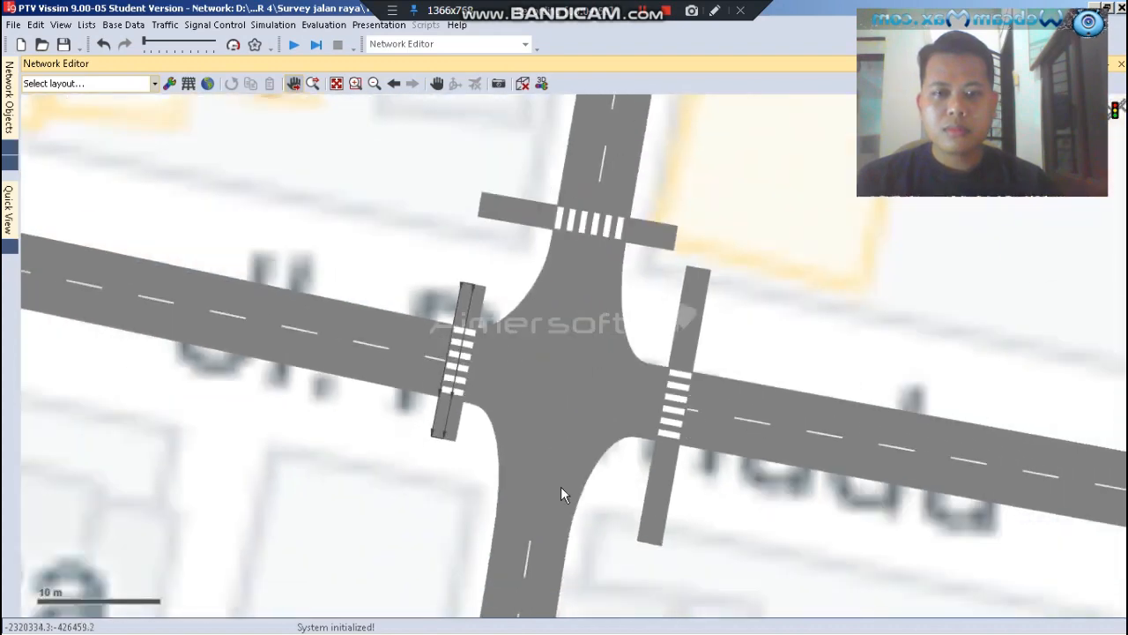
{"action": "scroll", "coordinate": [613, 509], "scroll_direction": "up", "scroll_amount": 3}
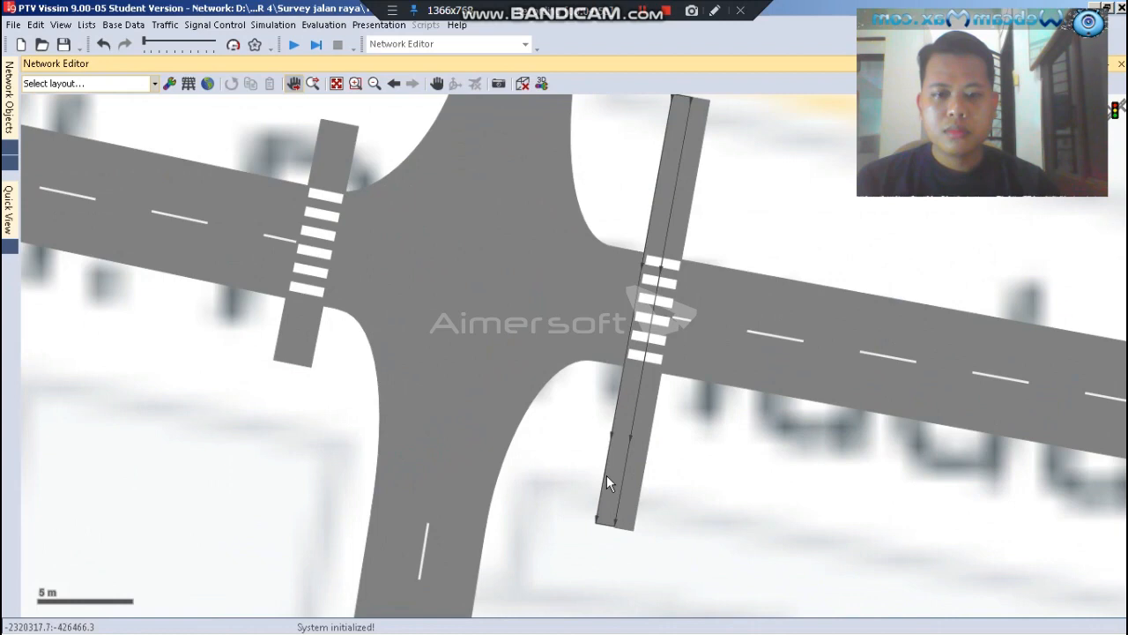
Shorten both opposing eastern crosswalk links by pulling their southern ends about 5 m north, level with each other
{"action": "left_click", "coordinate": [610, 467]}
{"action": "scroll", "coordinate": [617, 537], "scroll_direction": "up", "scroll_amount": 3}
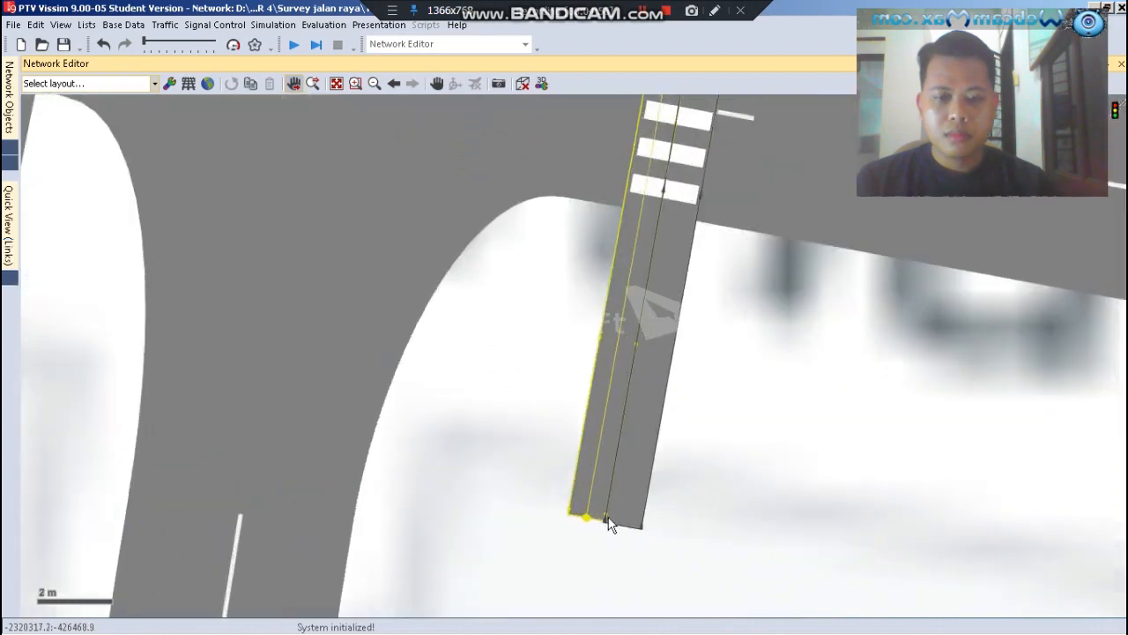
{"action": "left_click_drag", "start_coordinate": [585, 516], "coordinate": [617, 340]}
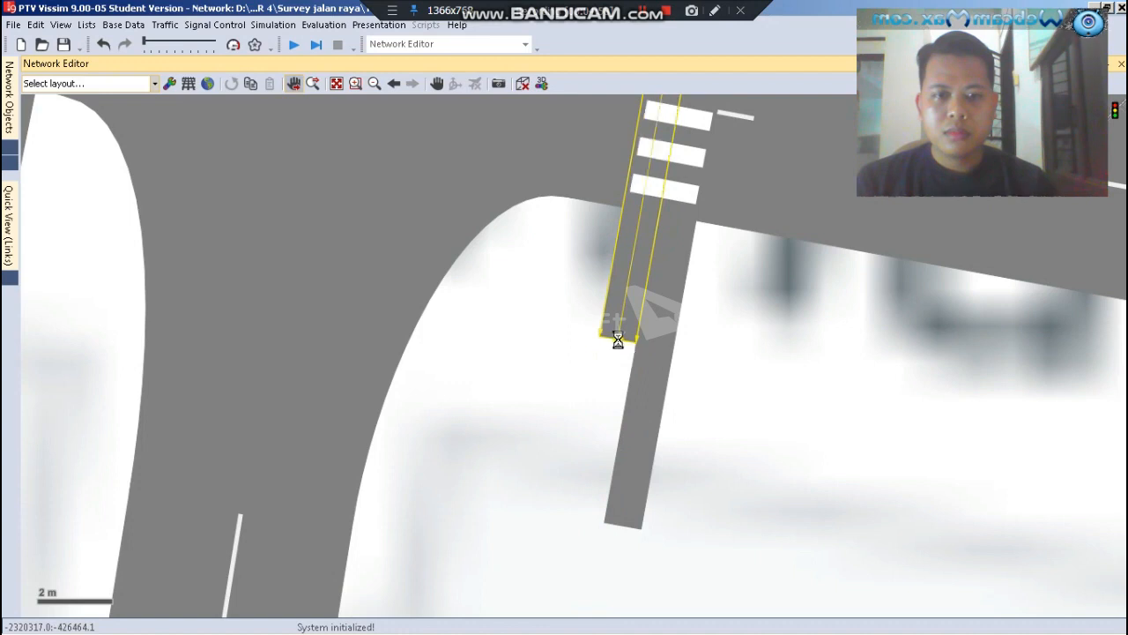
{"action": "left_click", "coordinate": [632, 511]}
{"action": "left_click_drag", "start_coordinate": [628, 527], "coordinate": [655, 340]}
{"action": "scroll", "coordinate": [655, 338], "scroll_direction": "up", "scroll_amount": 6}
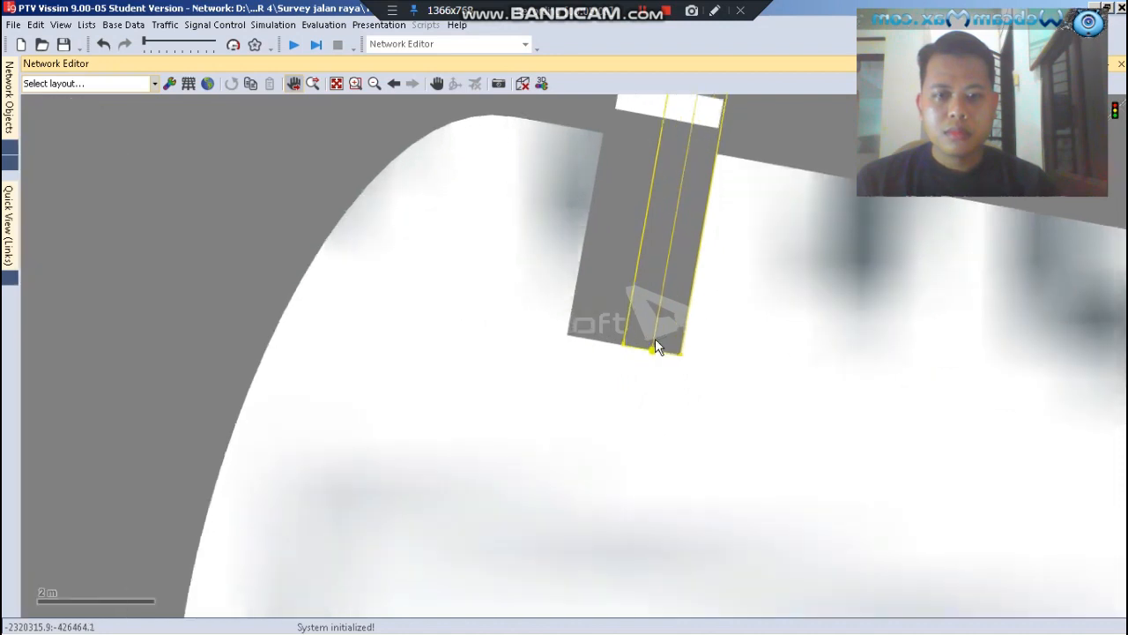
{"action": "left_click", "coordinate": [614, 426]}
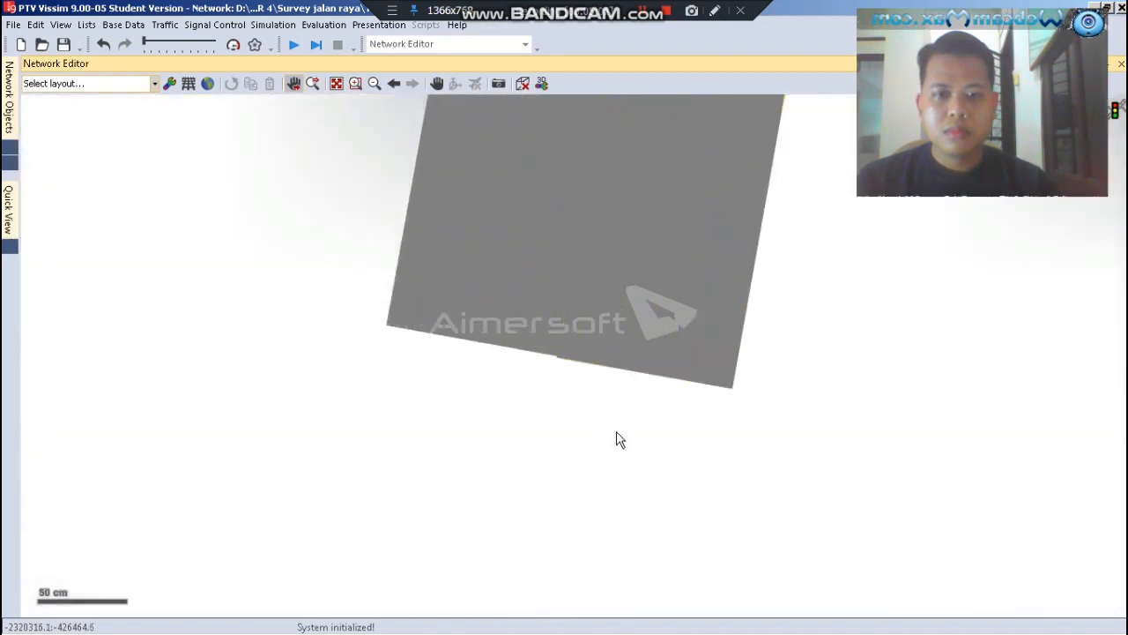
{"action": "scroll", "coordinate": [602, 470], "scroll_direction": "down", "scroll_amount": 4}
{"action": "scroll", "coordinate": [604, 515], "scroll_direction": "down", "scroll_amount": 4}
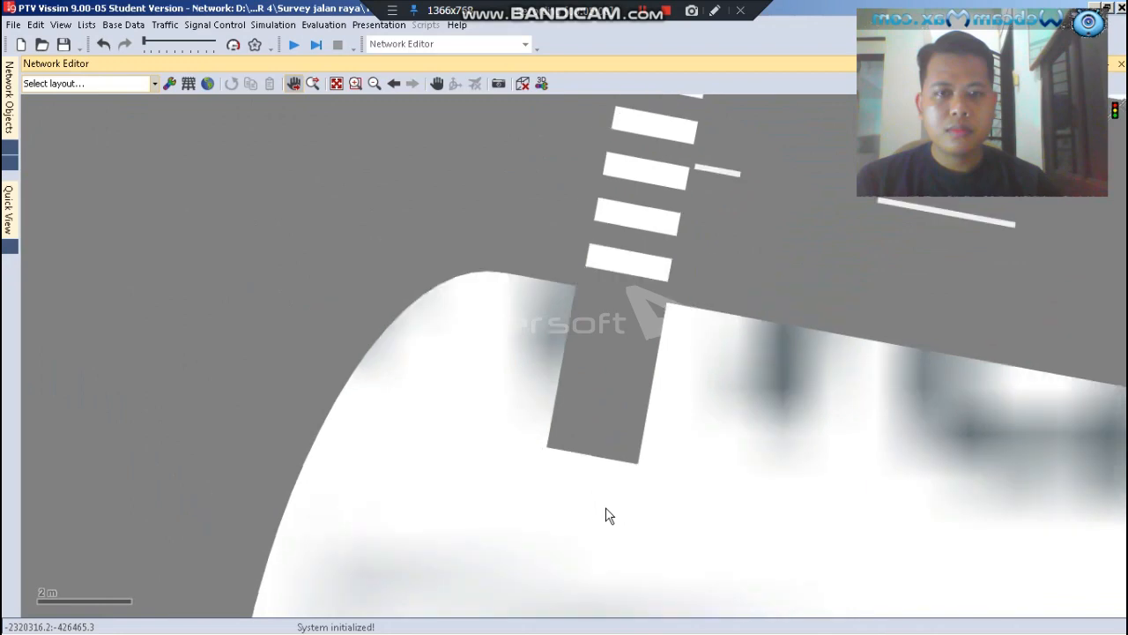
{"action": "scroll", "coordinate": [604, 514], "scroll_direction": "down", "scroll_amount": 2}
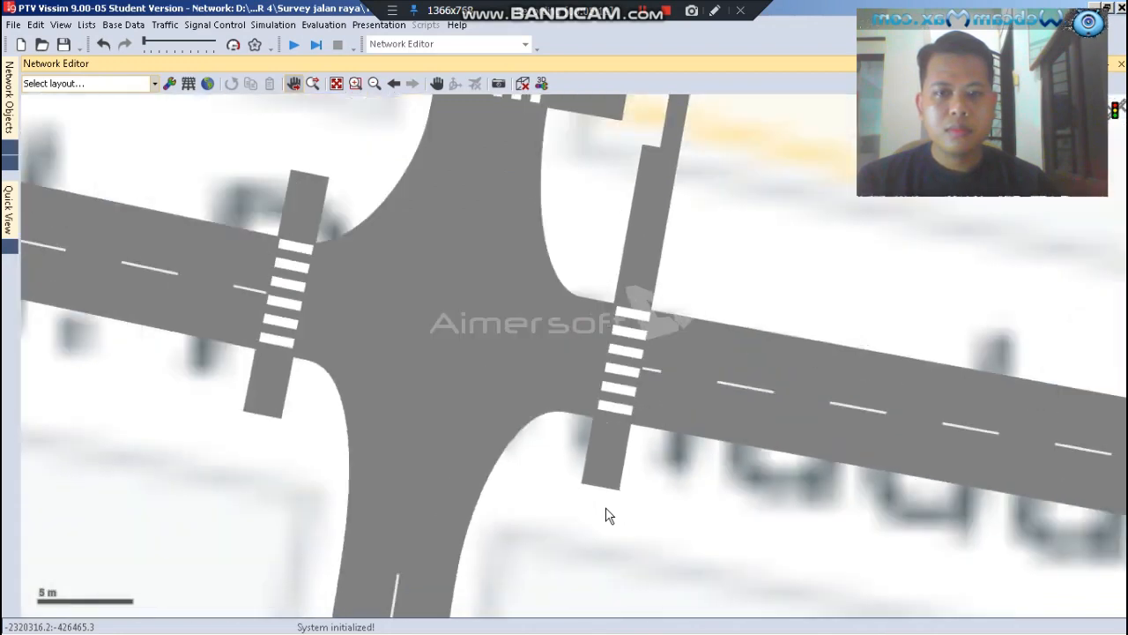
Pull the northern end of the eastern crosswalk's right-hand link about 4.7 m south, level with the neighbouring link
{"action": "scroll", "coordinate": [624, 314], "scroll_direction": "down", "scroll_amount": 2}
{"action": "scroll", "coordinate": [669, 175], "scroll_direction": "up", "scroll_amount": 5}
{"action": "left_click", "coordinate": [667, 233]}
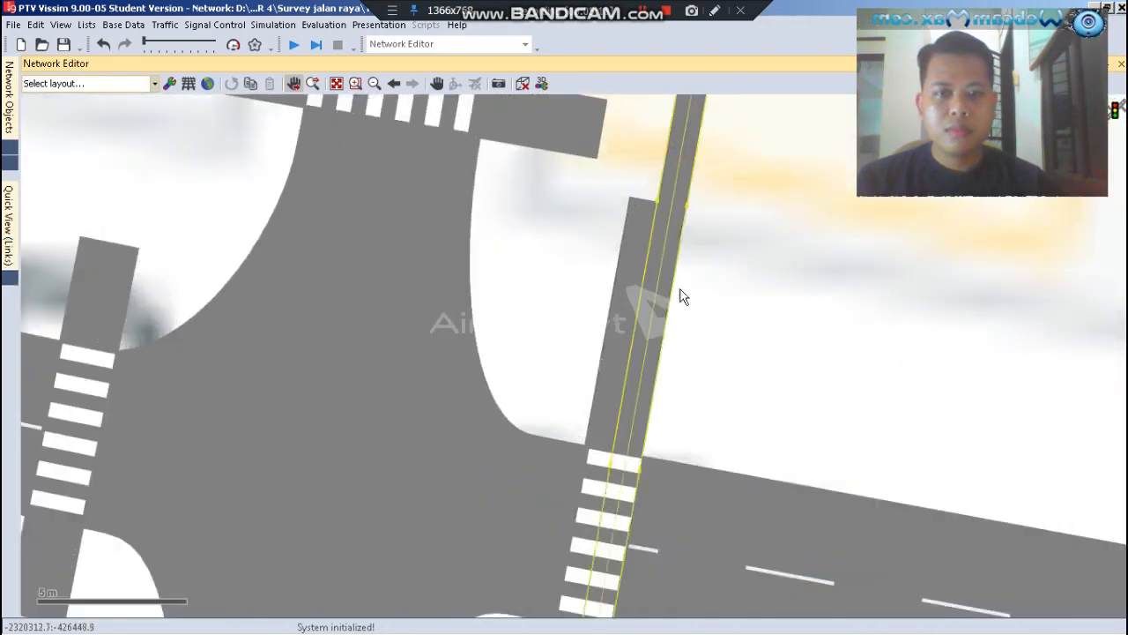
{"action": "scroll", "coordinate": [679, 297], "scroll_direction": "up", "scroll_amount": 3}
{"action": "scroll", "coordinate": [633, 391], "scroll_direction": "down", "scroll_amount": 1}
{"action": "scroll", "coordinate": [633, 390], "scroll_direction": "down", "scroll_amount": 1}
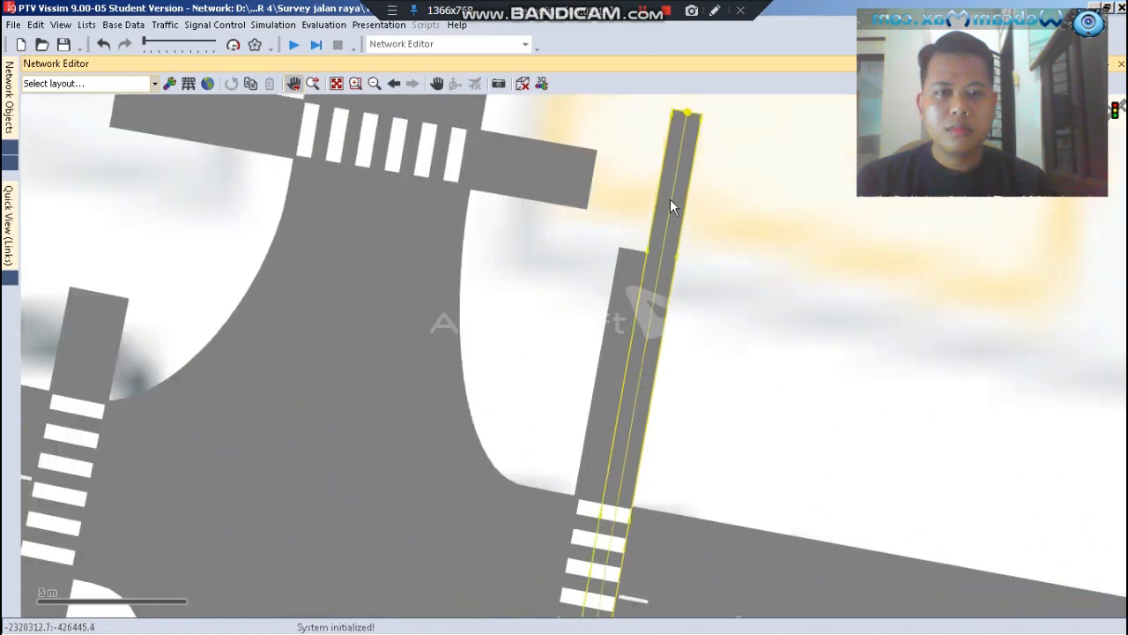
{"action": "left_click_drag", "start_coordinate": [687, 115], "coordinate": [663, 255]}
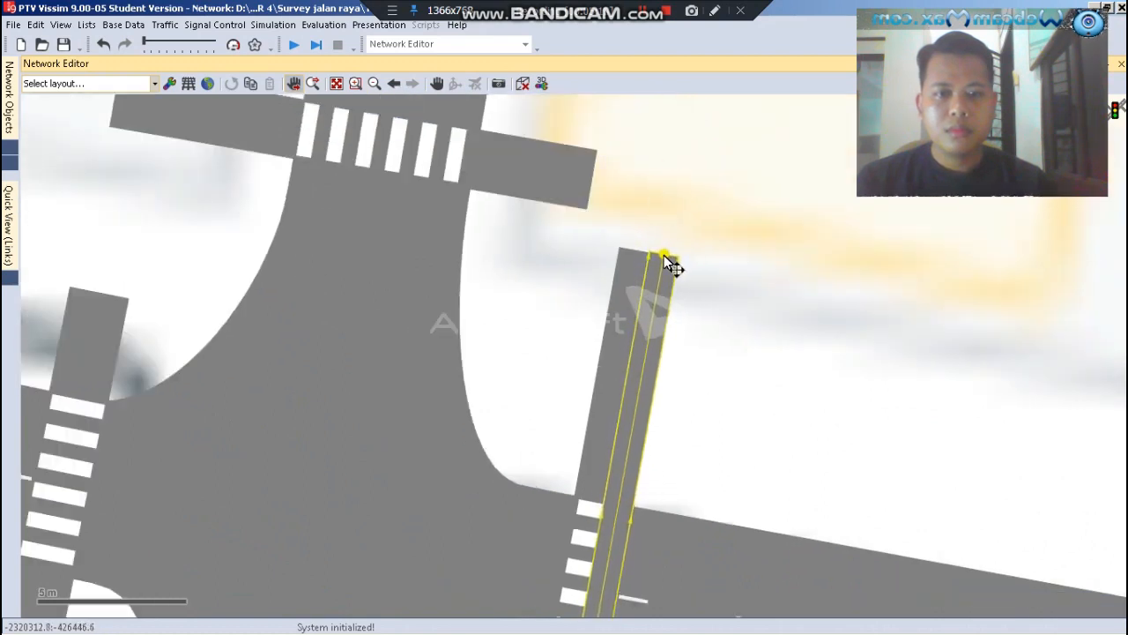
{"action": "left_click", "coordinate": [706, 206]}
{"action": "scroll", "coordinate": [630, 148], "scroll_direction": "down", "scroll_amount": 2}
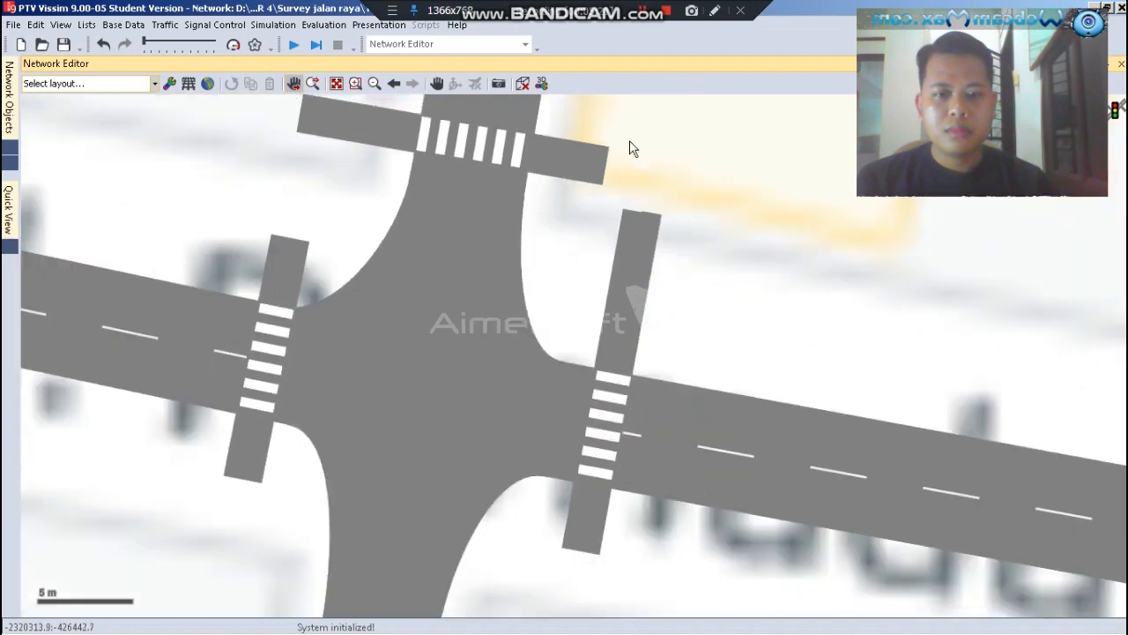
{"action": "scroll", "coordinate": [630, 148], "scroll_direction": "down", "scroll_amount": 1}
{"action": "scroll", "coordinate": [468, 373], "scroll_direction": "down", "scroll_amount": 2}
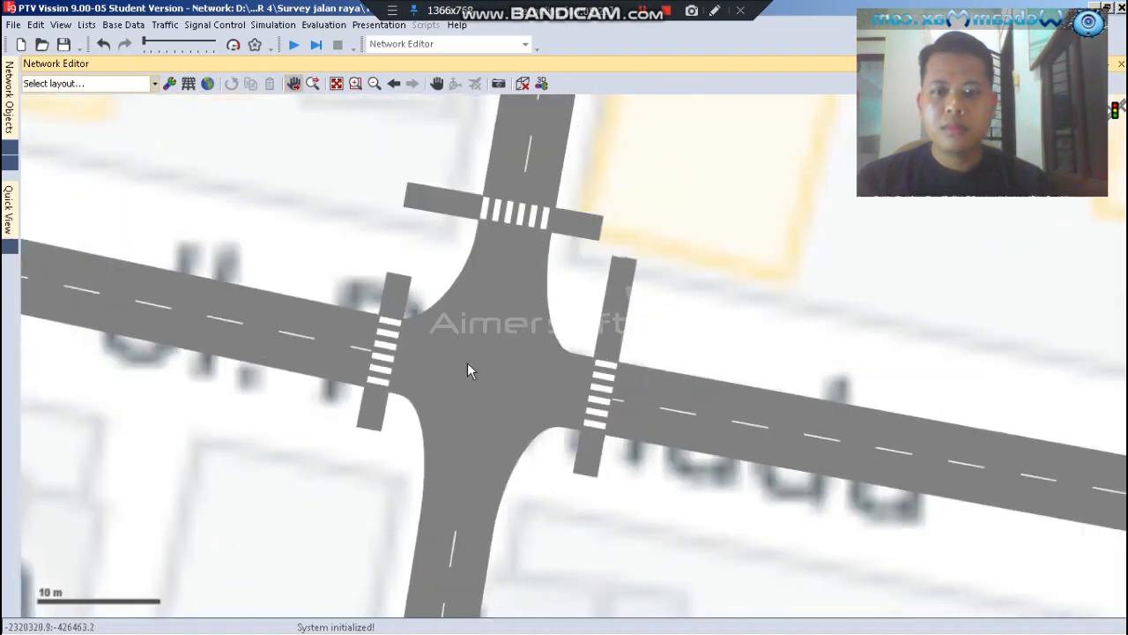
Shorten both opposing eastern crosswalk links by pulling their northern ends about 3.5 m south
{"action": "scroll", "coordinate": [421, 293], "scroll_direction": "up", "scroll_amount": 1}
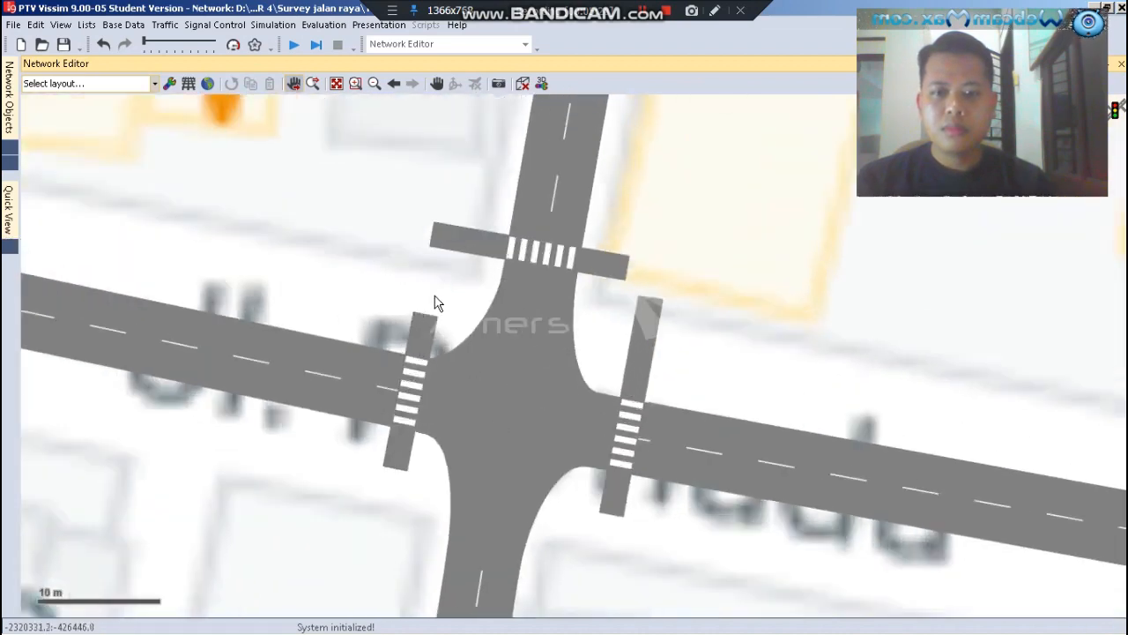
{"action": "scroll", "coordinate": [635, 333], "scroll_direction": "up", "scroll_amount": 3}
{"action": "left_click", "coordinate": [632, 331]}
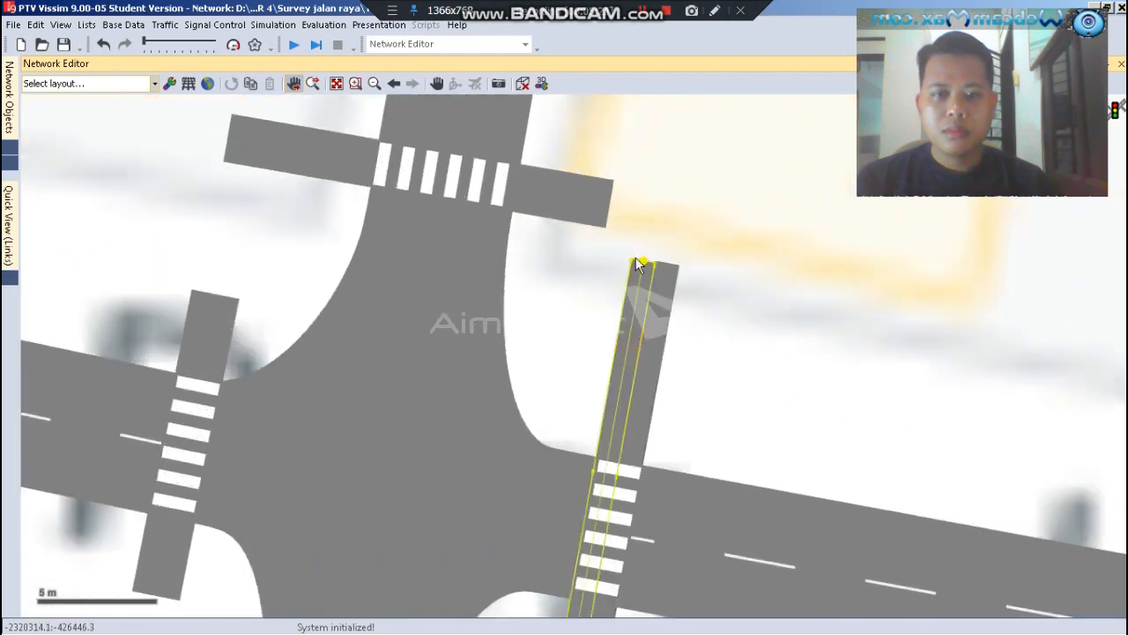
{"action": "left_click_drag", "start_coordinate": [643, 261], "coordinate": [628, 342]}
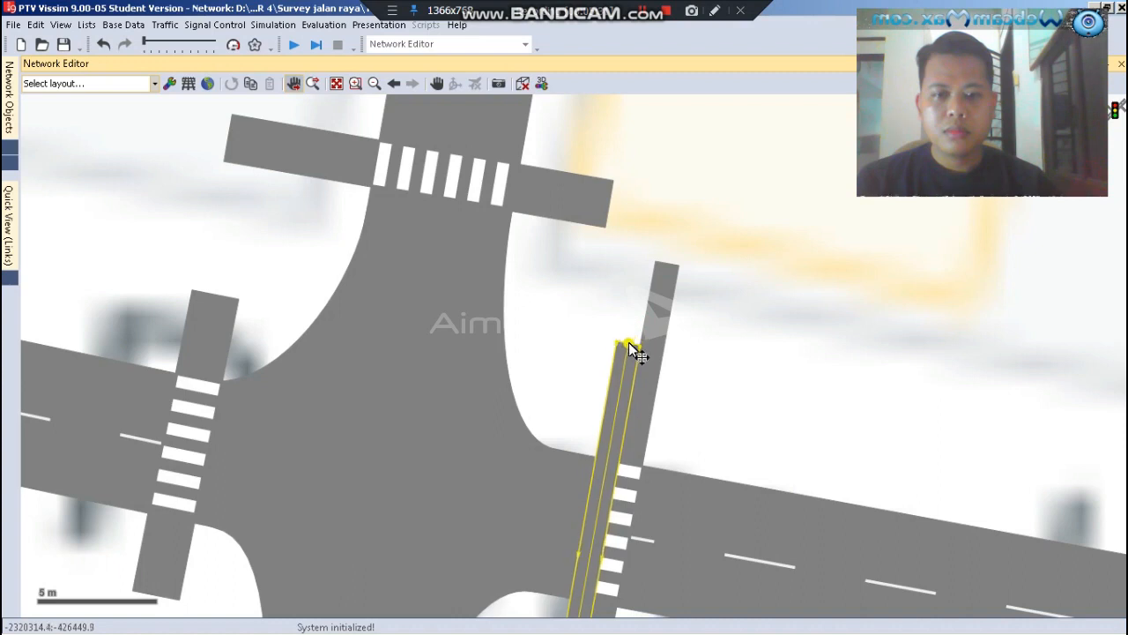
{"action": "left_click", "coordinate": [669, 315]}
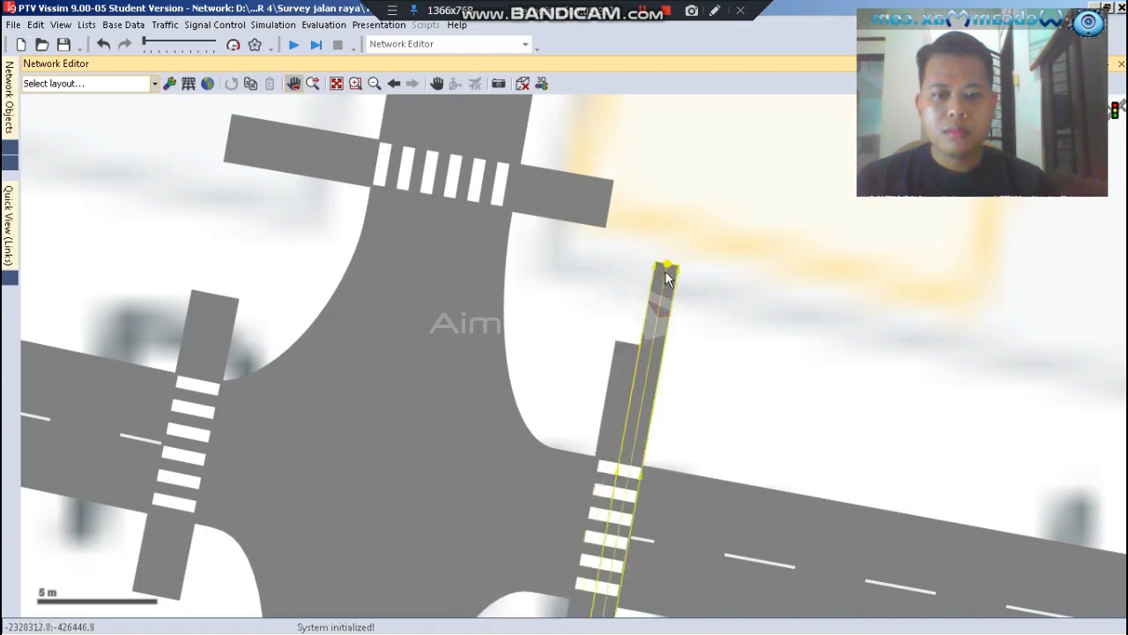
{"action": "left_click_drag", "start_coordinate": [667, 279], "coordinate": [650, 348]}
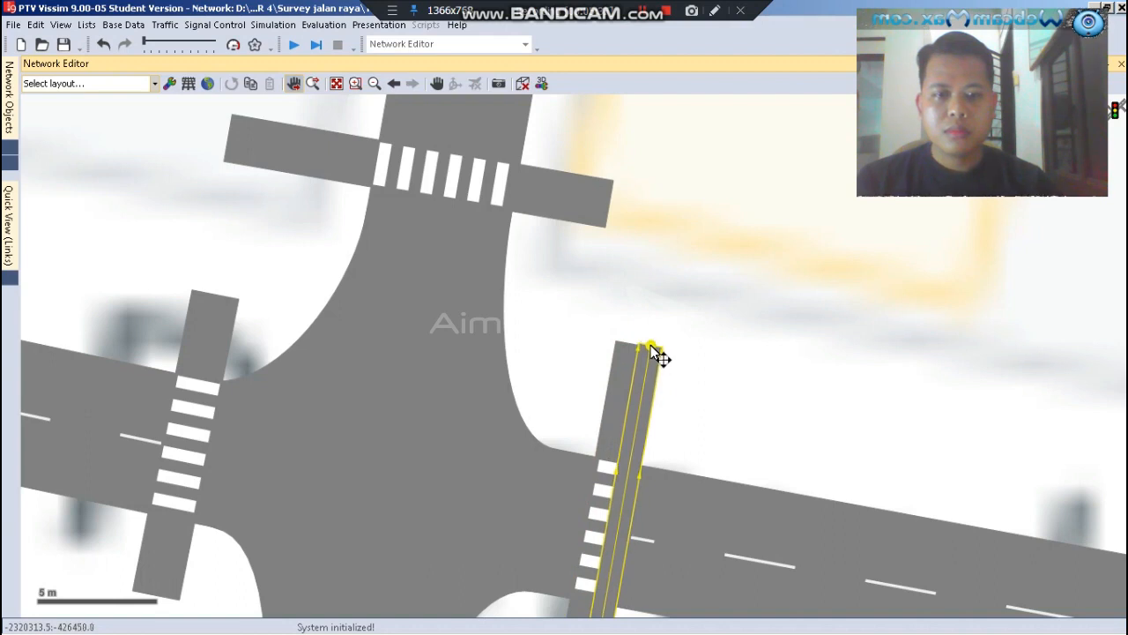
{"action": "left_click", "coordinate": [666, 332]}
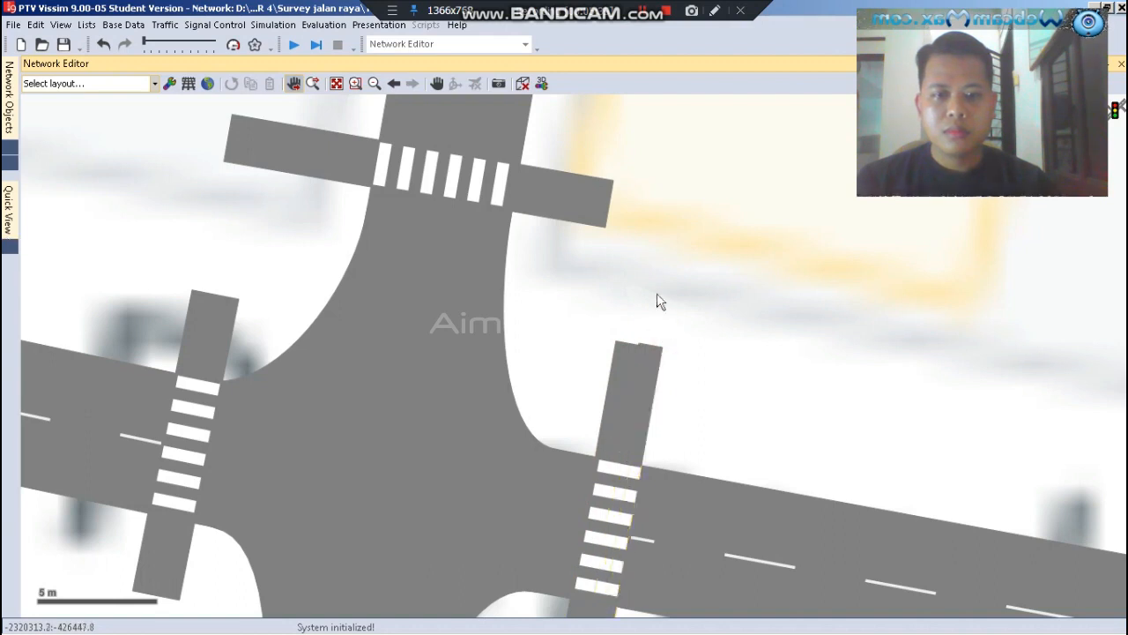
Fine-tune the northern end of the eastern crosswalk's right-hand link so that it lines up with the adjacent link
{"action": "scroll", "coordinate": [653, 363], "scroll_direction": "up", "scroll_amount": 5}
{"action": "left_click", "coordinate": [641, 359]}
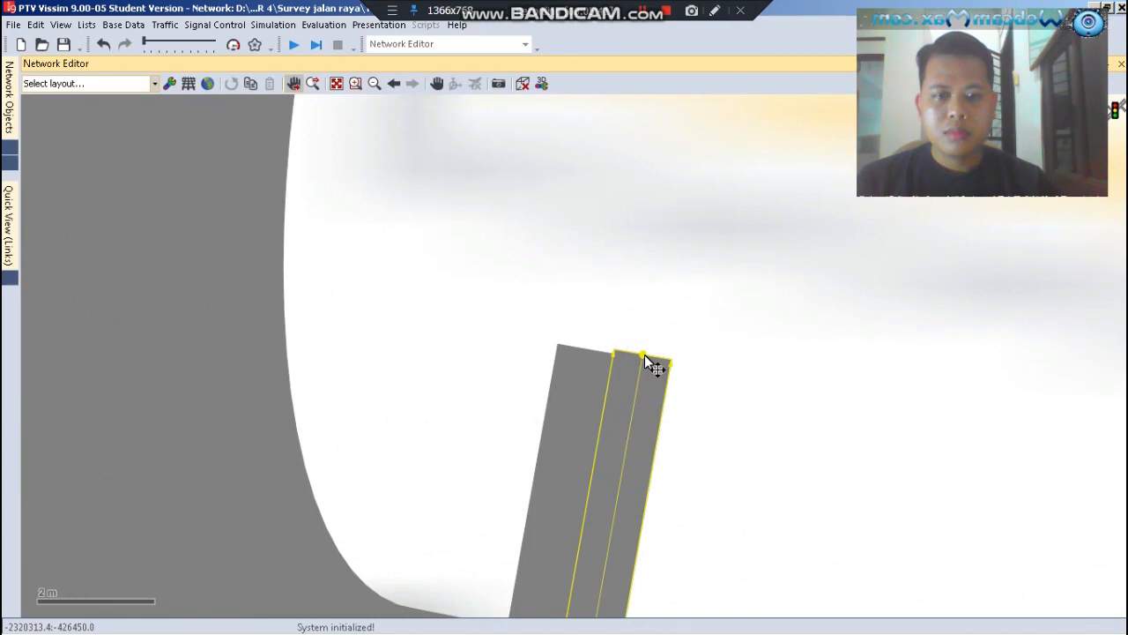
{"action": "left_click_drag", "start_coordinate": [643, 357], "coordinate": [646, 360]}
{"action": "left_click", "coordinate": [664, 307]}
{"action": "scroll", "coordinate": [568, 243], "scroll_direction": "down", "scroll_amount": 5}
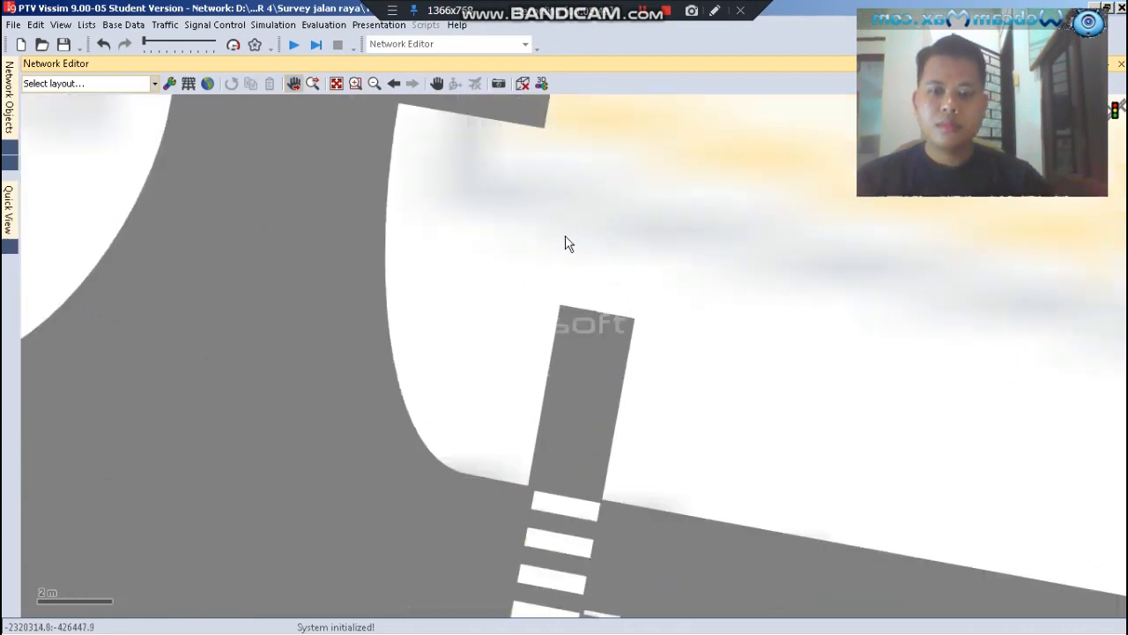
{"action": "scroll", "coordinate": [569, 243], "scroll_direction": "down", "scroll_amount": 2}
{"action": "scroll", "coordinate": [529, 290], "scroll_direction": "down", "scroll_amount": 2}
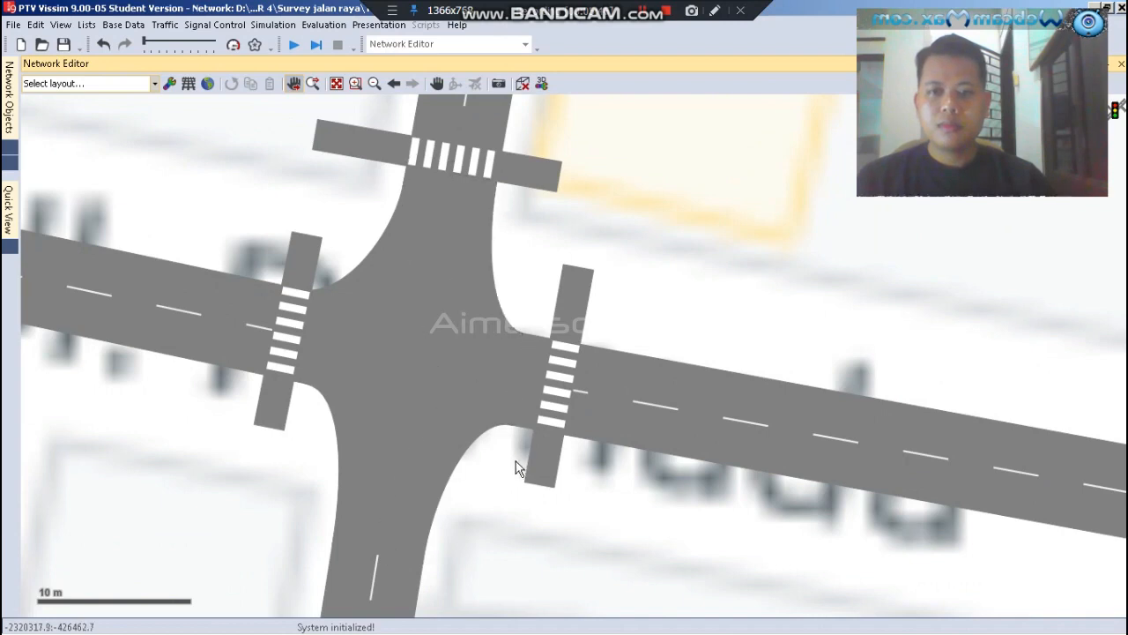
{"action": "scroll", "coordinate": [518, 461], "scroll_direction": "down", "scroll_amount": 2}
{"action": "scroll", "coordinate": [375, 249], "scroll_direction": "up", "scroll_amount": 1}
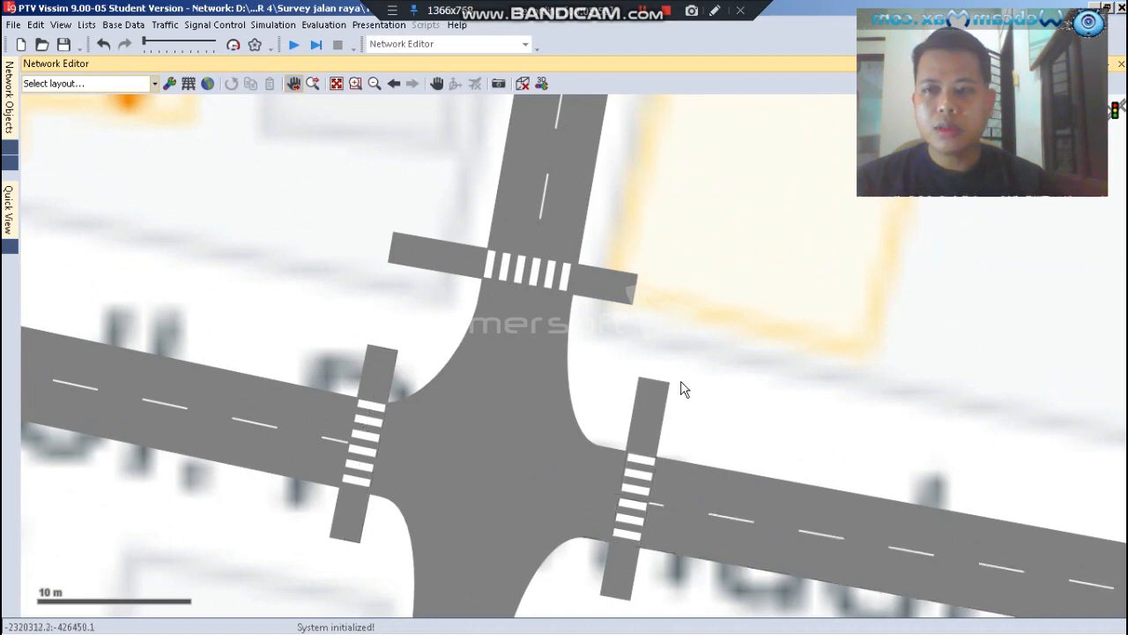
Add a new vehicle input at the northern end of the eastern crosswalk's left-hand link
{"action": "left_click", "coordinate": [8, 141]}
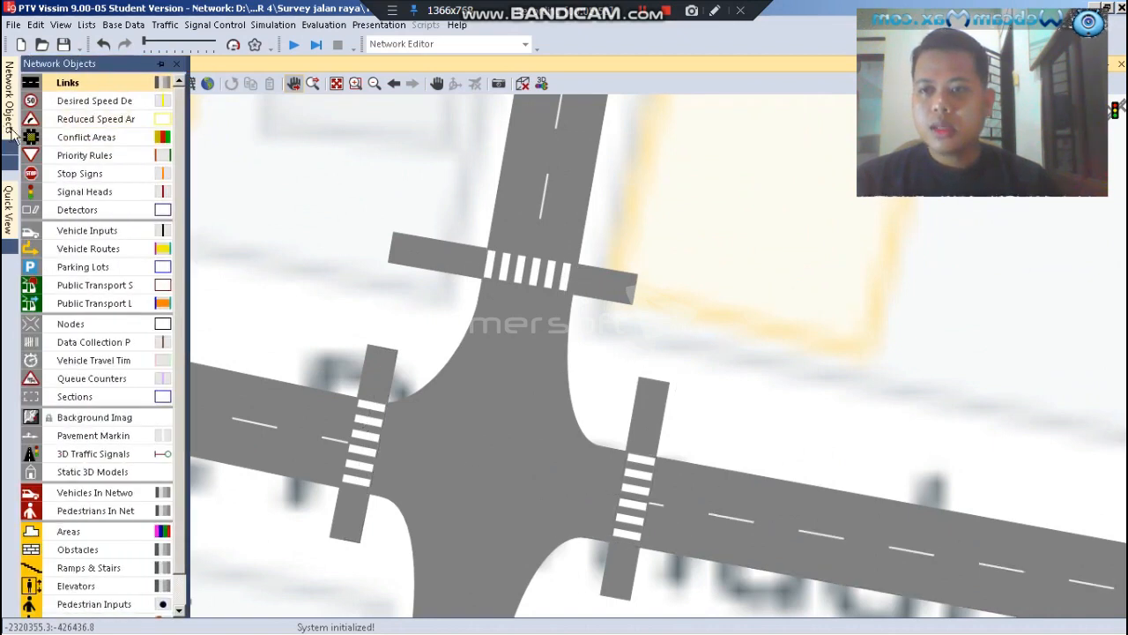
{"action": "left_click", "coordinate": [84, 236]}
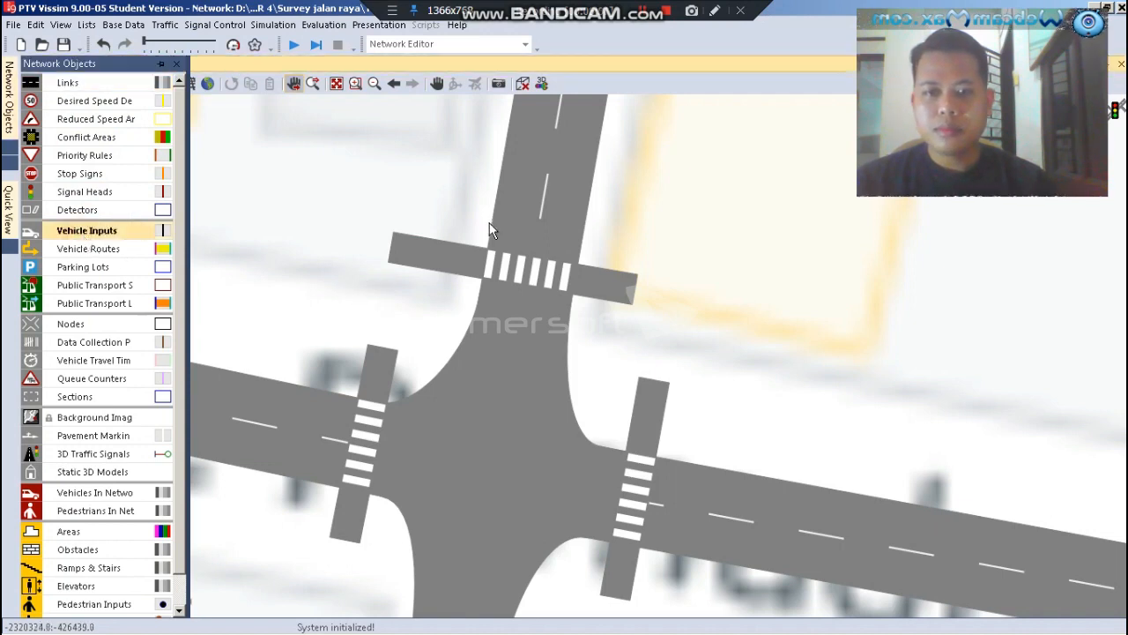
{"action": "scroll", "coordinate": [490, 222], "scroll_direction": "down", "scroll_amount": 2}
{"action": "scroll", "coordinate": [560, 454], "scroll_direction": "up", "scroll_amount": 1}
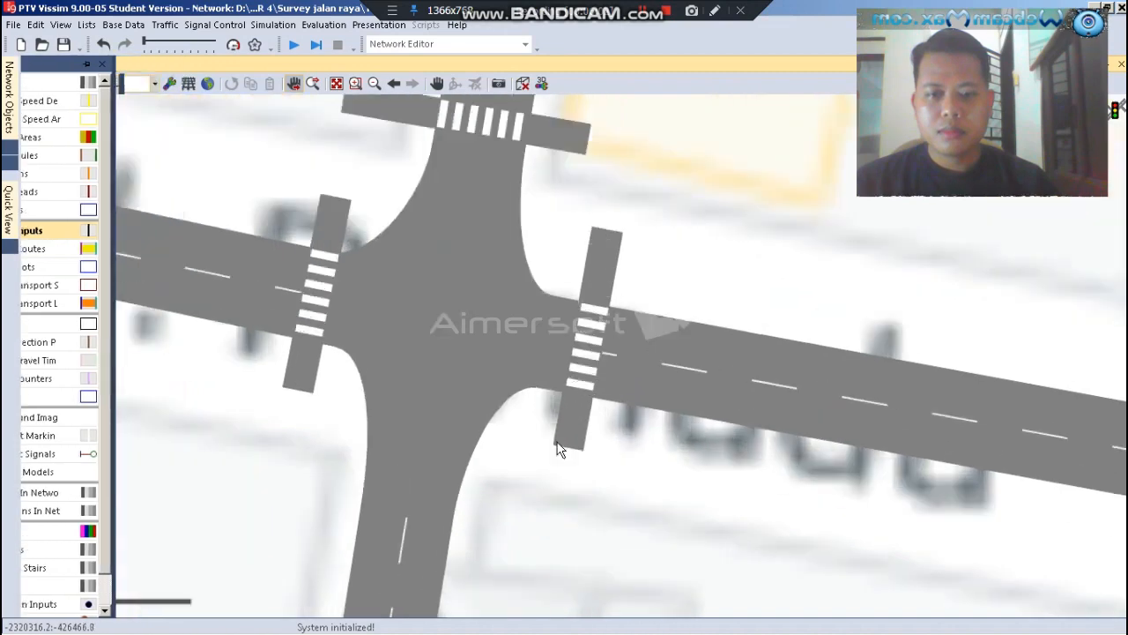
{"action": "scroll", "coordinate": [561, 443], "scroll_direction": "up", "scroll_amount": 1}
{"action": "scroll", "coordinate": [563, 438], "scroll_direction": "up", "scroll_amount": 1}
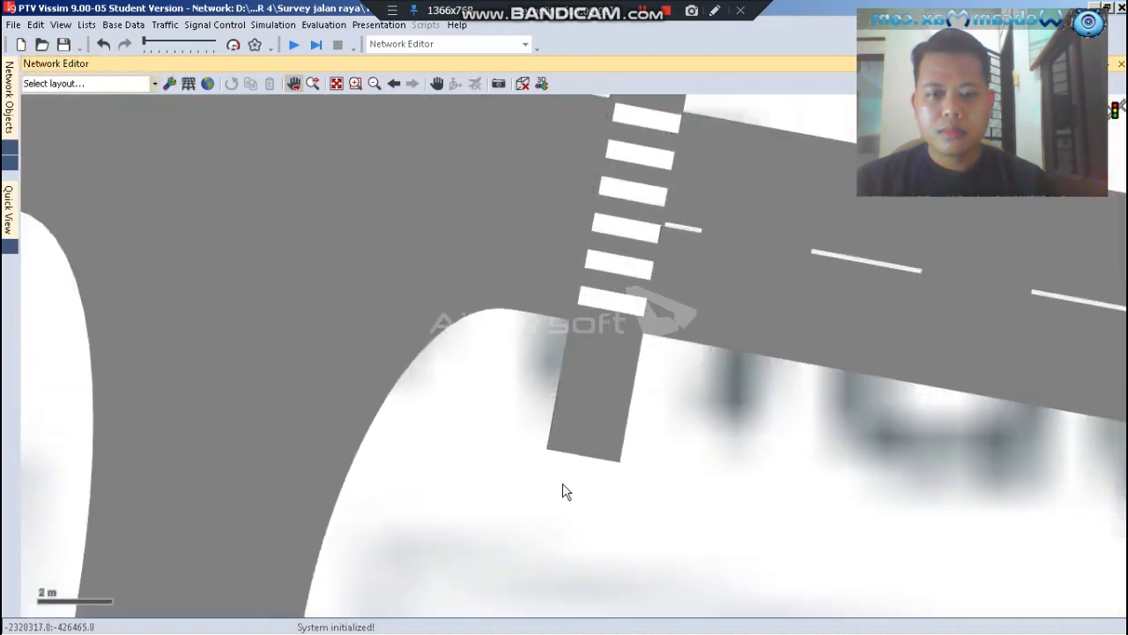
{"action": "scroll", "coordinate": [605, 164], "scroll_direction": "down", "scroll_amount": 1}
{"action": "scroll", "coordinate": [649, 106], "scroll_direction": "up", "scroll_amount": 4}
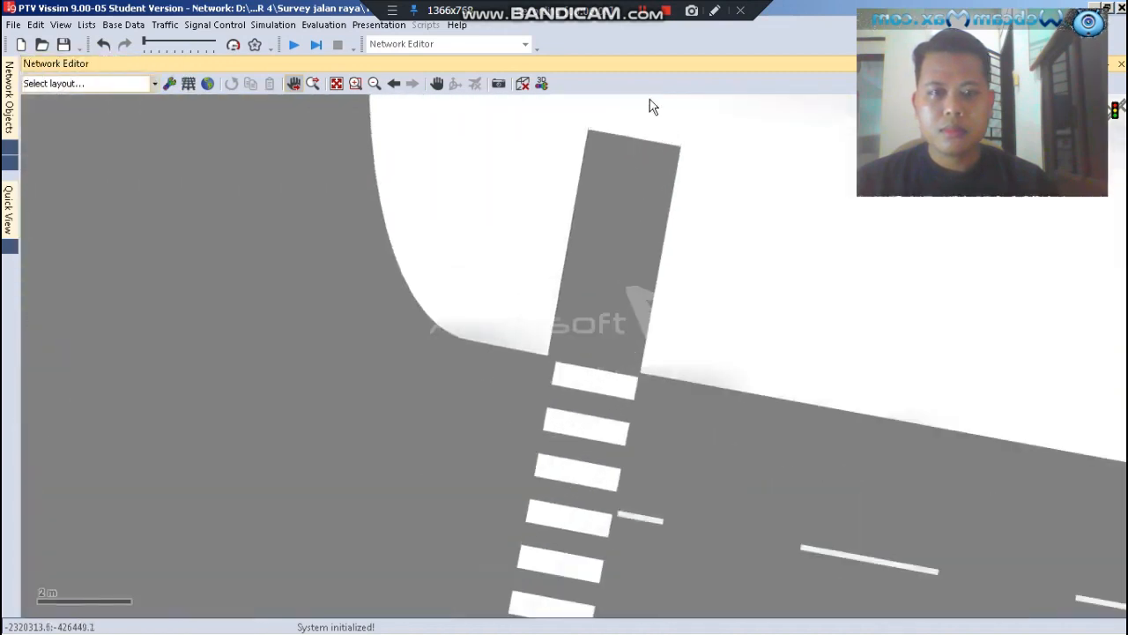
{"action": "left_click", "coordinate": [605, 172]}
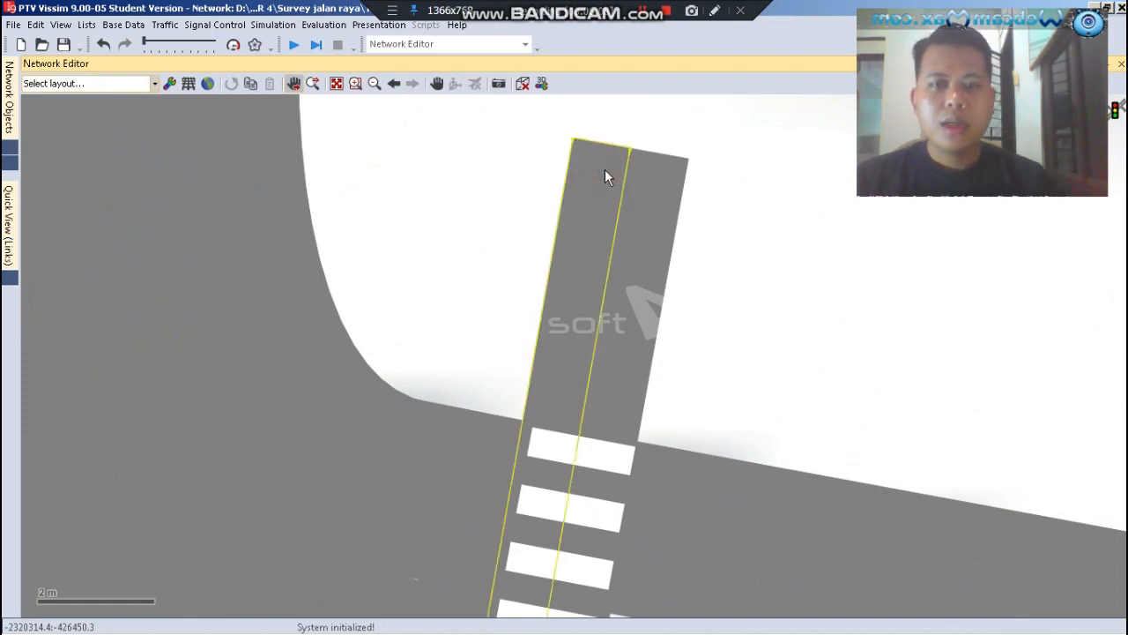
{"action": "right_click", "coordinate": [591, 179]}
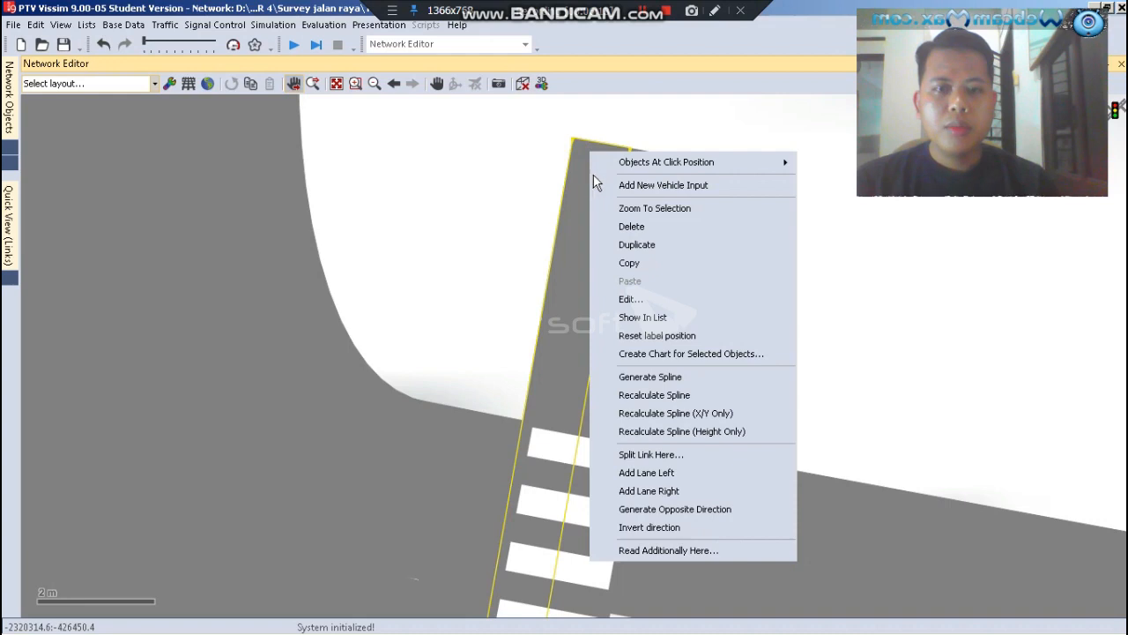
{"action": "left_click", "coordinate": [628, 187]}
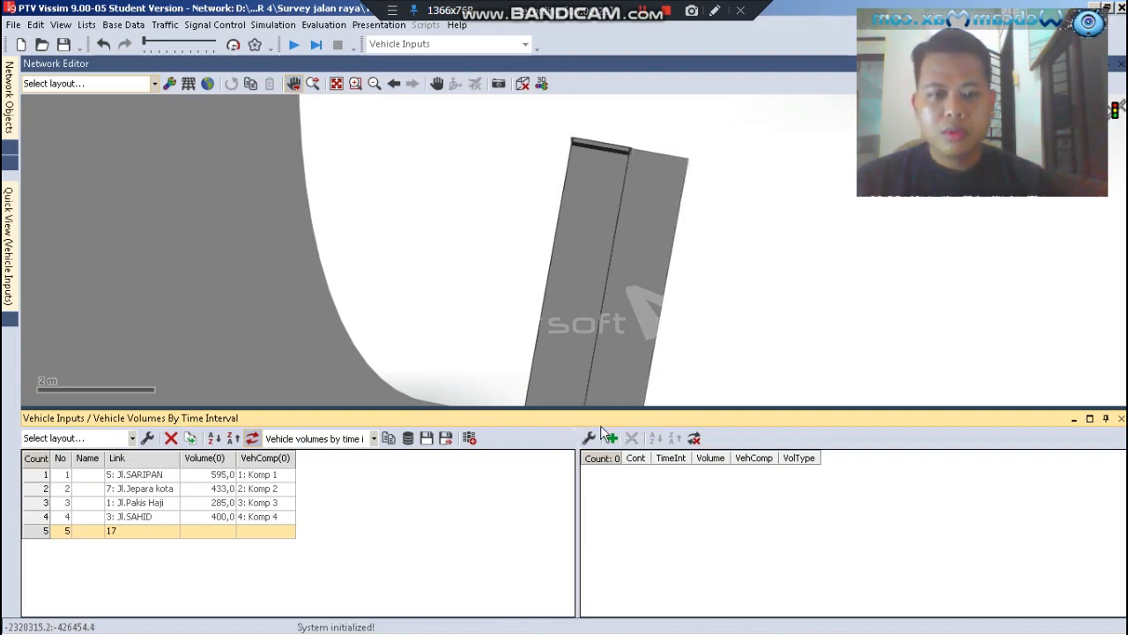
Set the vehicle input on link 17 to a volume of 80 with vehicle composition 5: Komp 1
{"action": "left_click", "coordinate": [224, 533]}
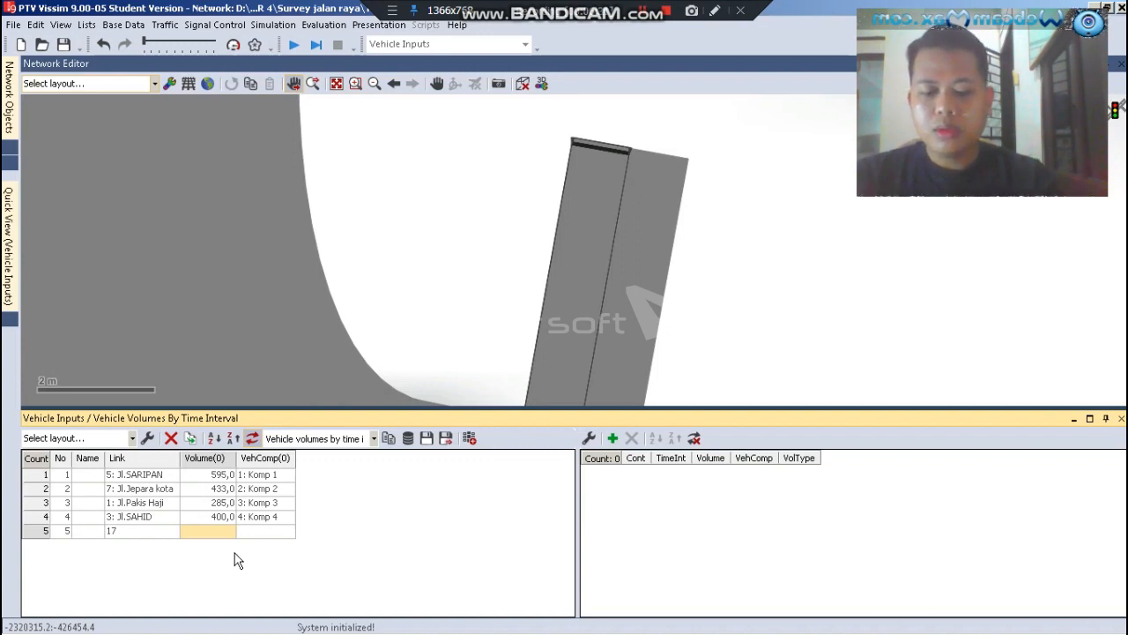
{"action": "type", "text": "80"}
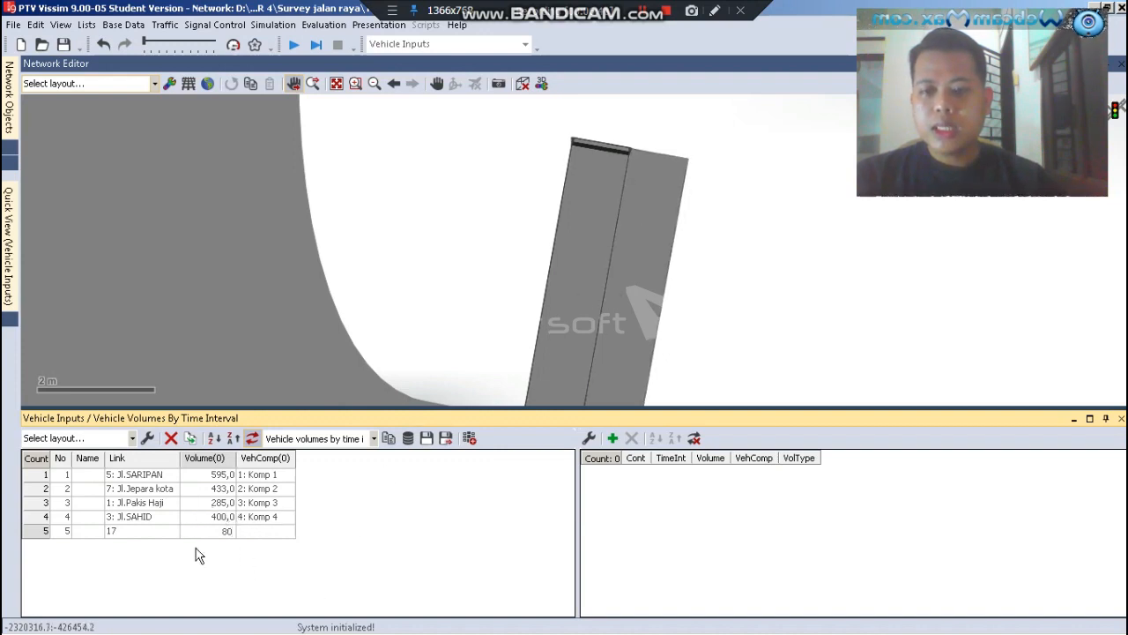
{"action": "left_click", "coordinate": [260, 535]}
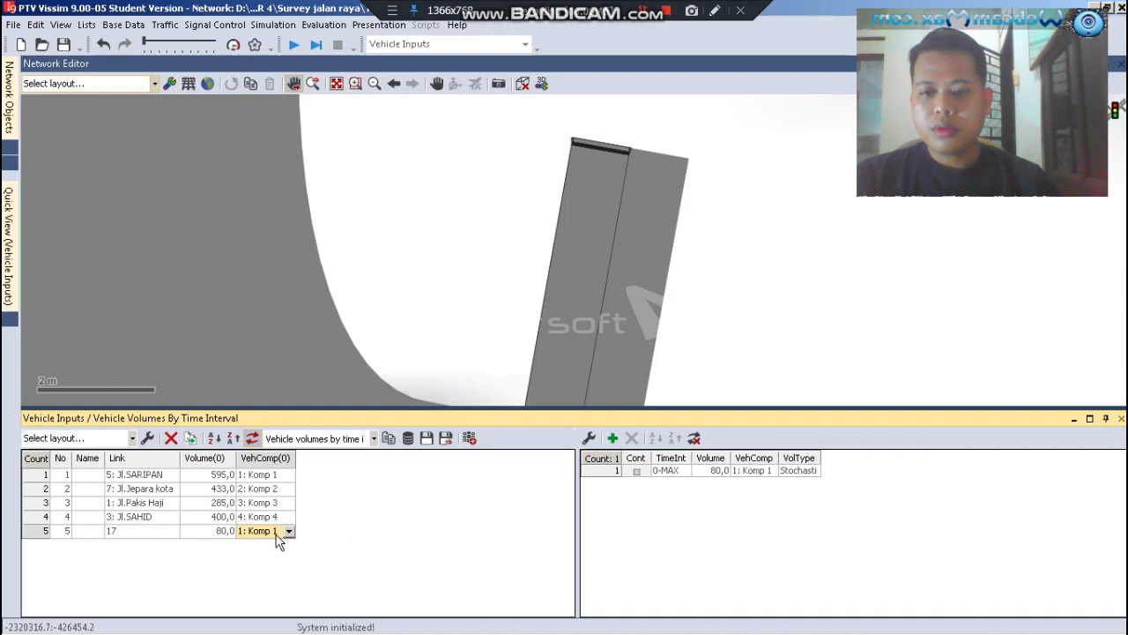
{"action": "left_click", "coordinate": [289, 532]}
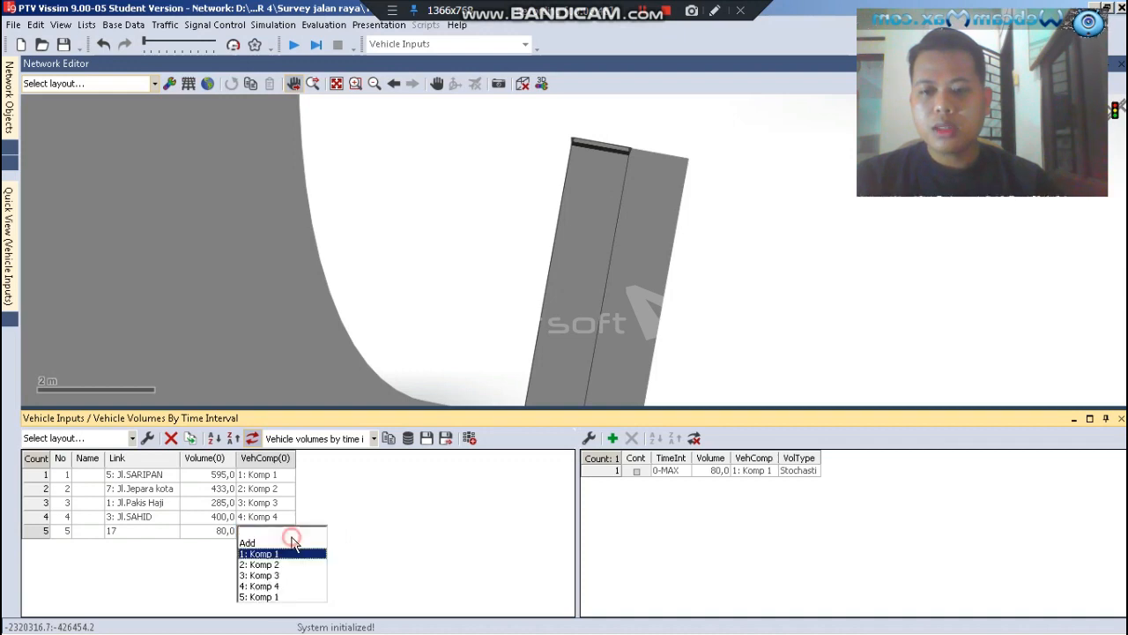
{"action": "left_click", "coordinate": [265, 596]}
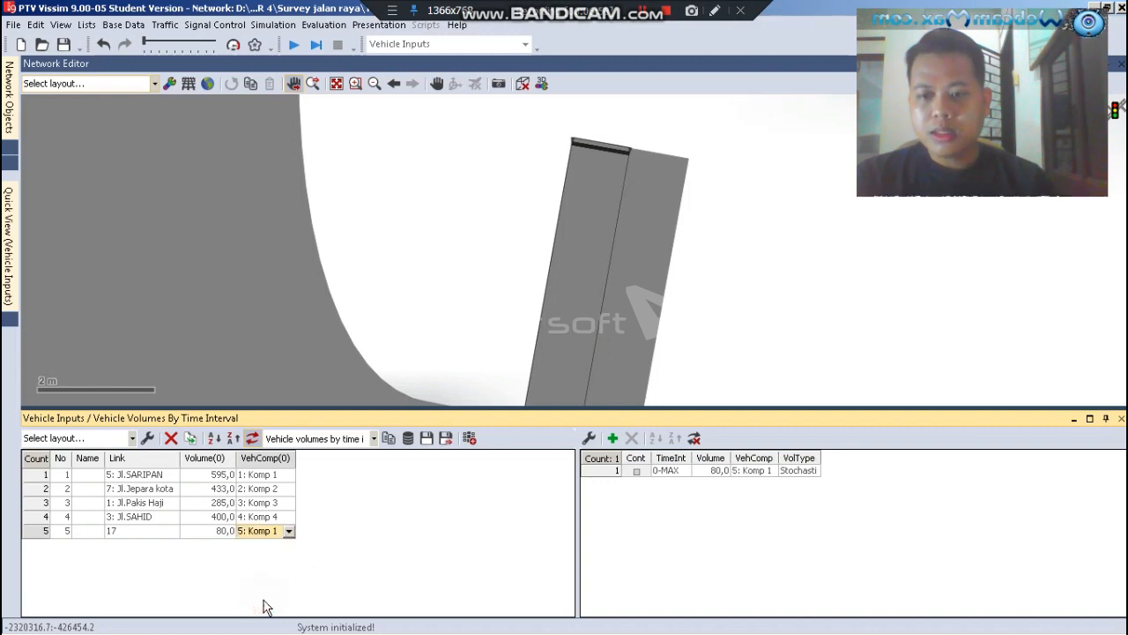
{"action": "left_click", "coordinate": [496, 259]}
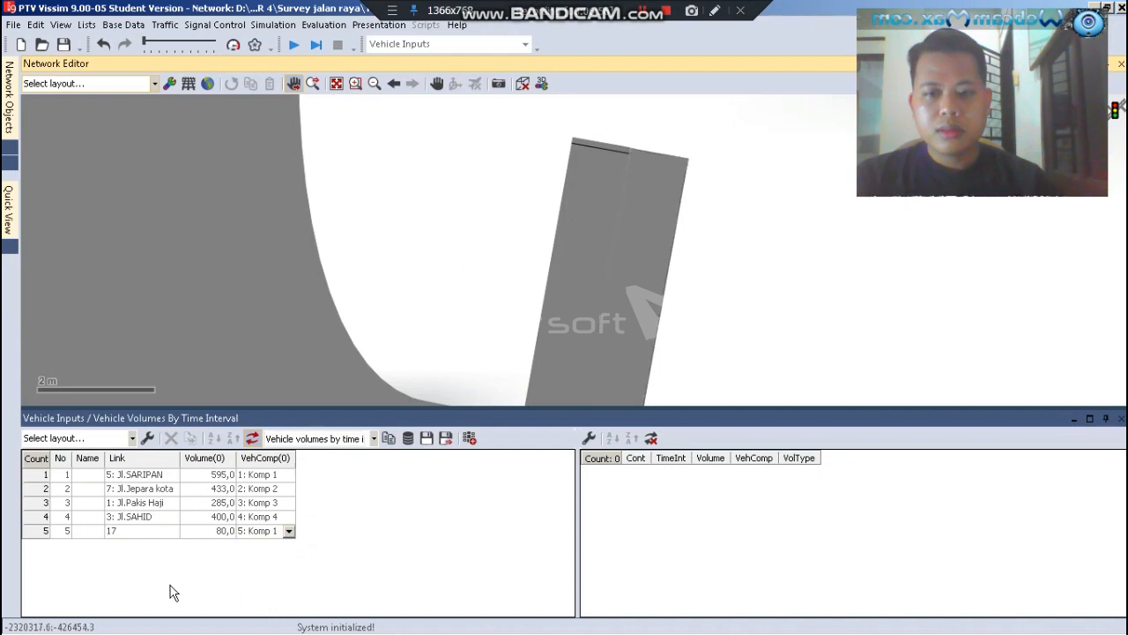
Check the vehicle composition assigned to the input on link 17 in both the input list and its time-interval list
{"action": "left_click", "coordinate": [261, 532]}
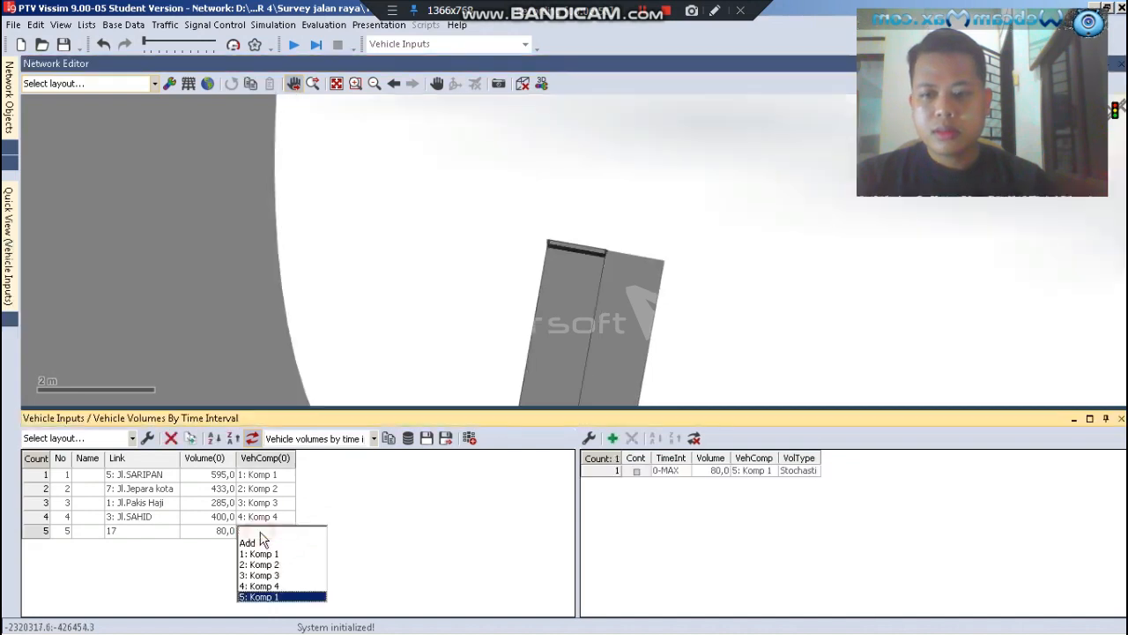
{"action": "left_click", "coordinate": [212, 531]}
{"action": "left_click", "coordinate": [147, 534]}
{"action": "left_click", "coordinate": [776, 471]}
{"action": "left_click", "coordinate": [772, 473]}
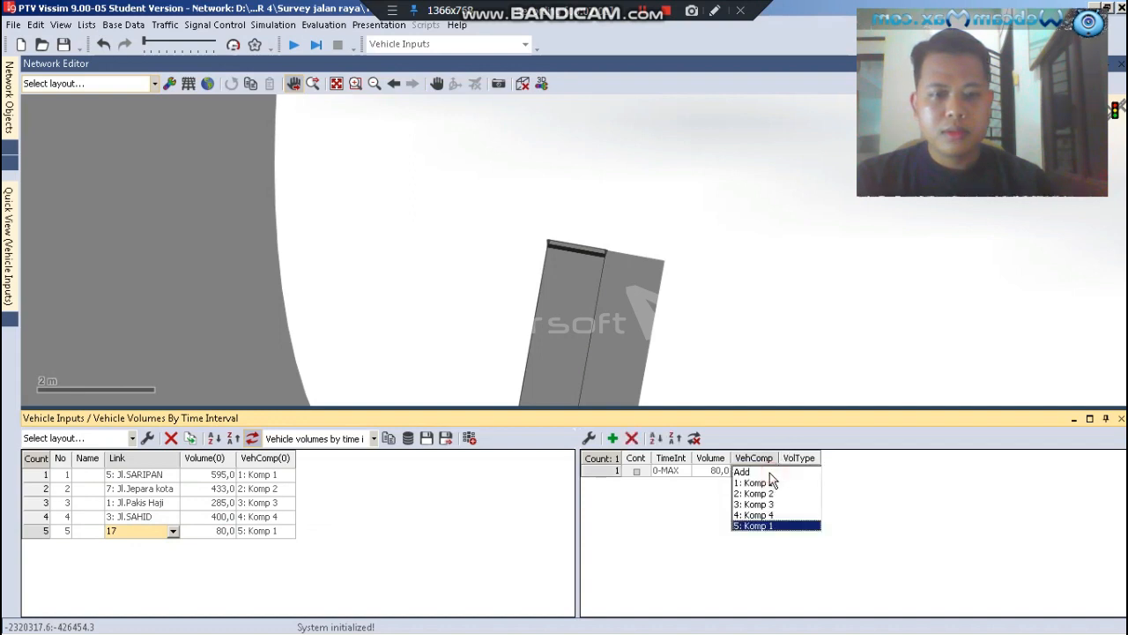
{"action": "left_click", "coordinate": [649, 516]}
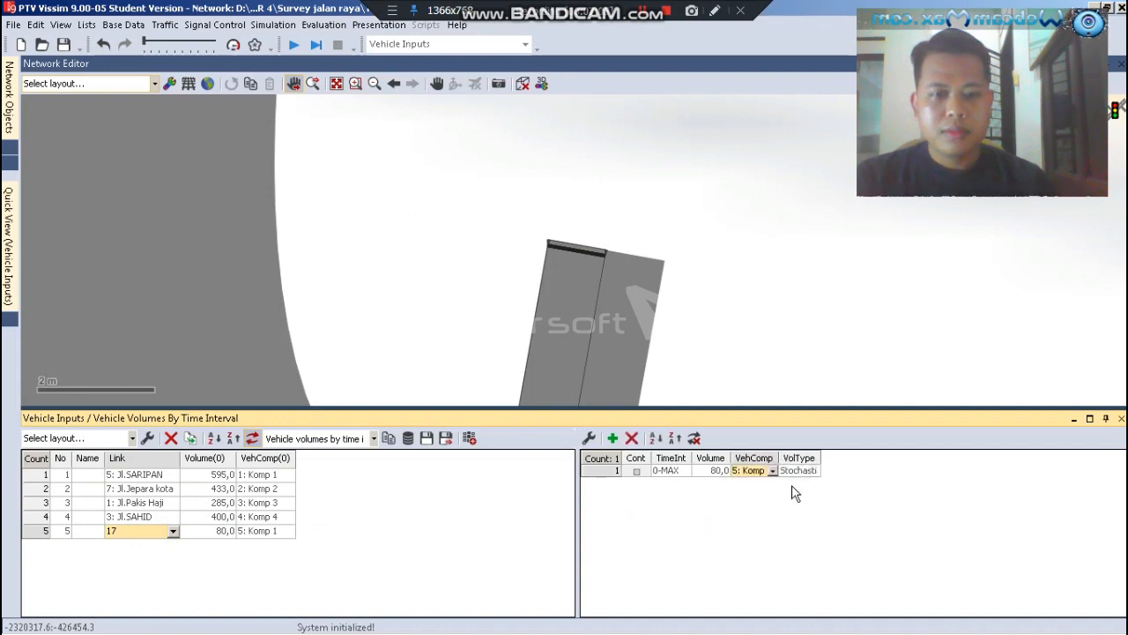
Add a new vehicle input at the southern end of the eastern crosswalk's right-hand link
{"action": "left_click", "coordinate": [468, 229]}
{"action": "scroll", "coordinate": [488, 143], "scroll_direction": "down", "scroll_amount": 4}
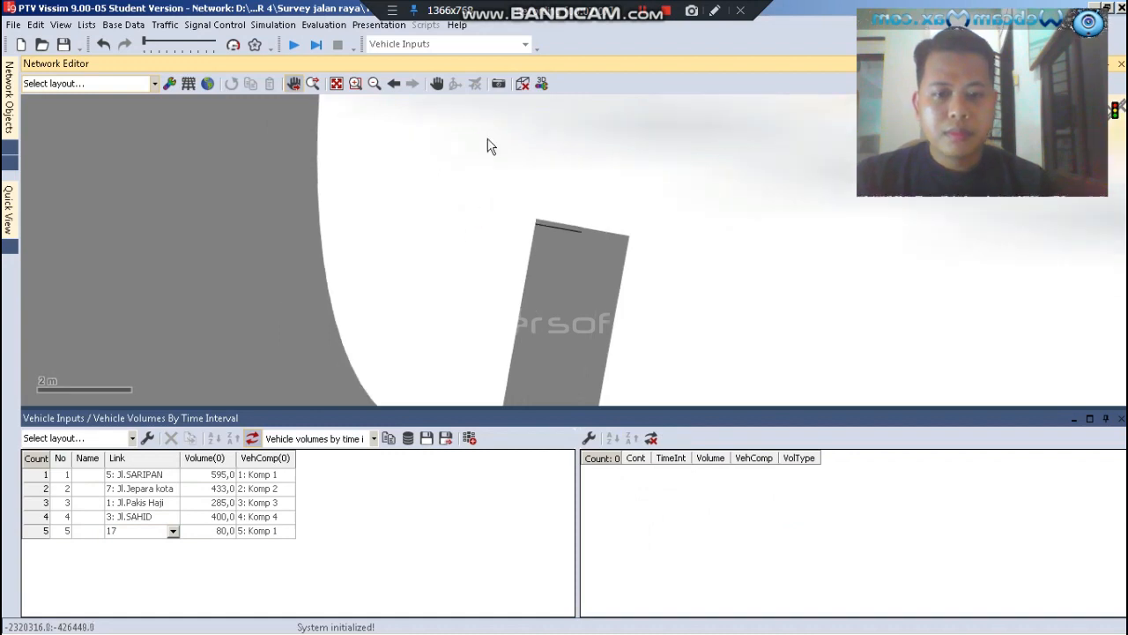
{"action": "scroll", "coordinate": [497, 134], "scroll_direction": "down", "scroll_amount": 4}
{"action": "scroll", "coordinate": [506, 345], "scroll_direction": "up", "scroll_amount": 4}
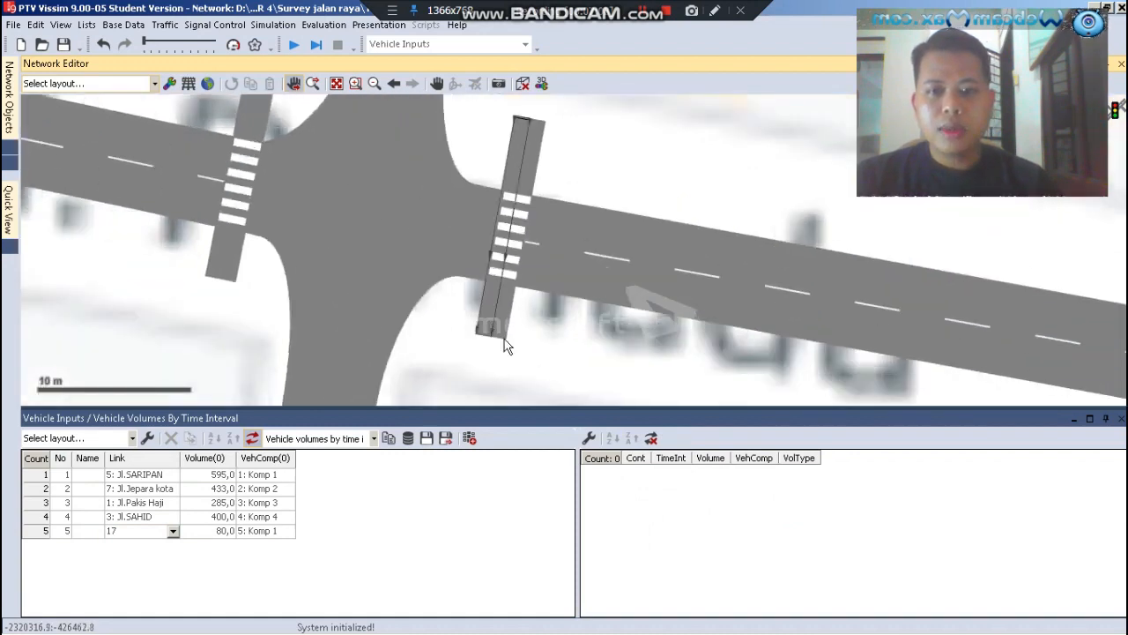
{"action": "scroll", "coordinate": [507, 347], "scroll_direction": "up", "scroll_amount": 3}
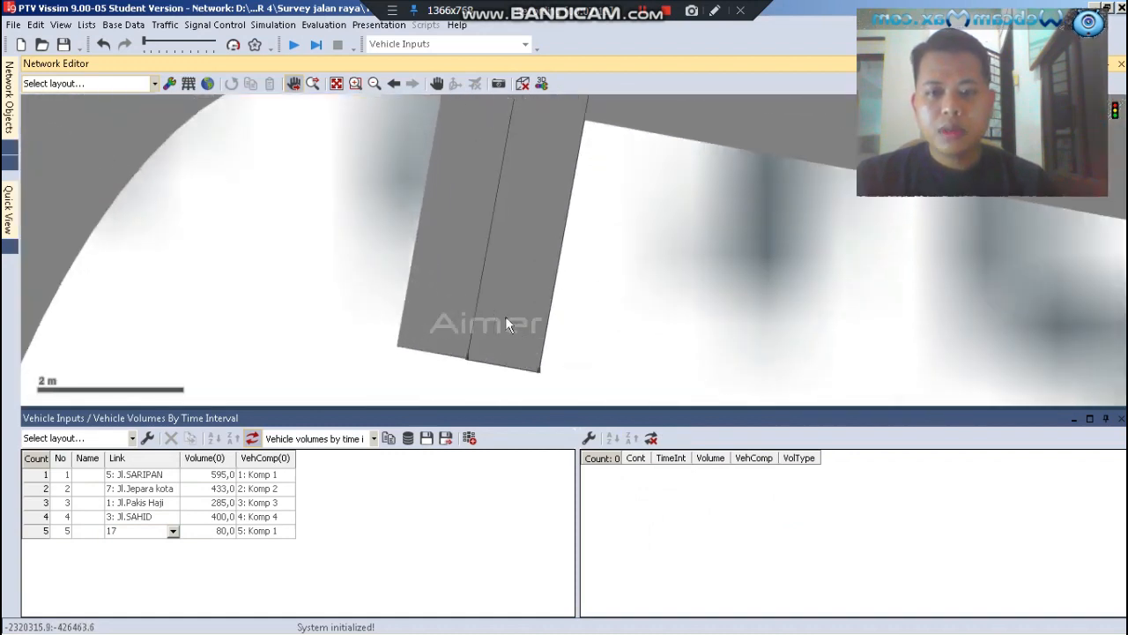
{"action": "scroll", "coordinate": [502, 335], "scroll_direction": "up", "scroll_amount": 2}
{"action": "right_click", "coordinate": [494, 321]}
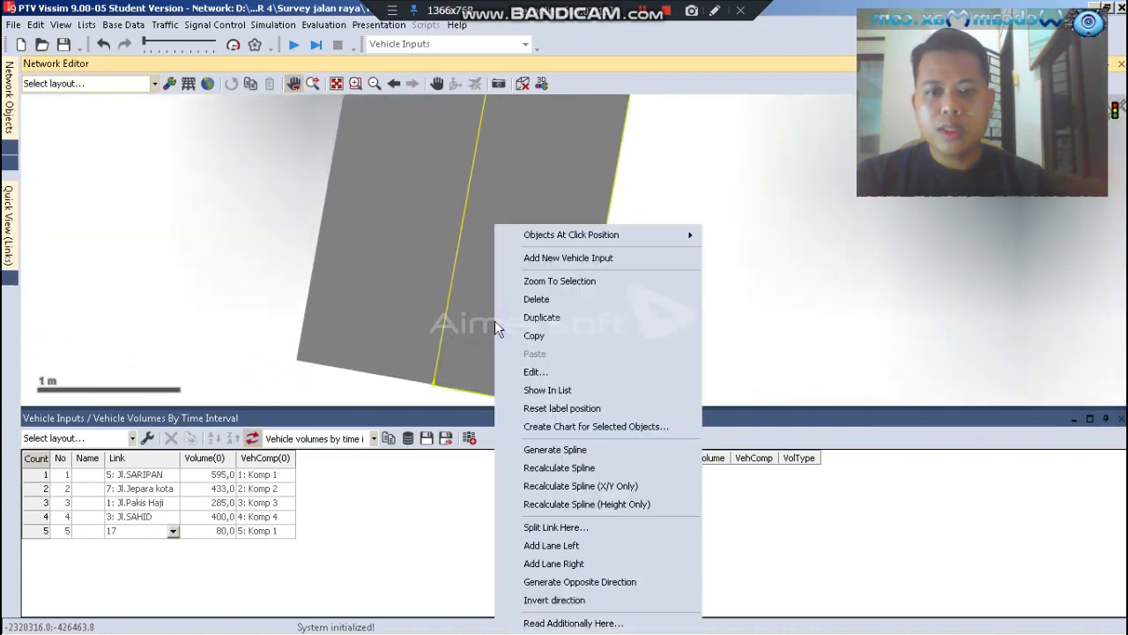
{"action": "left_click", "coordinate": [547, 260]}
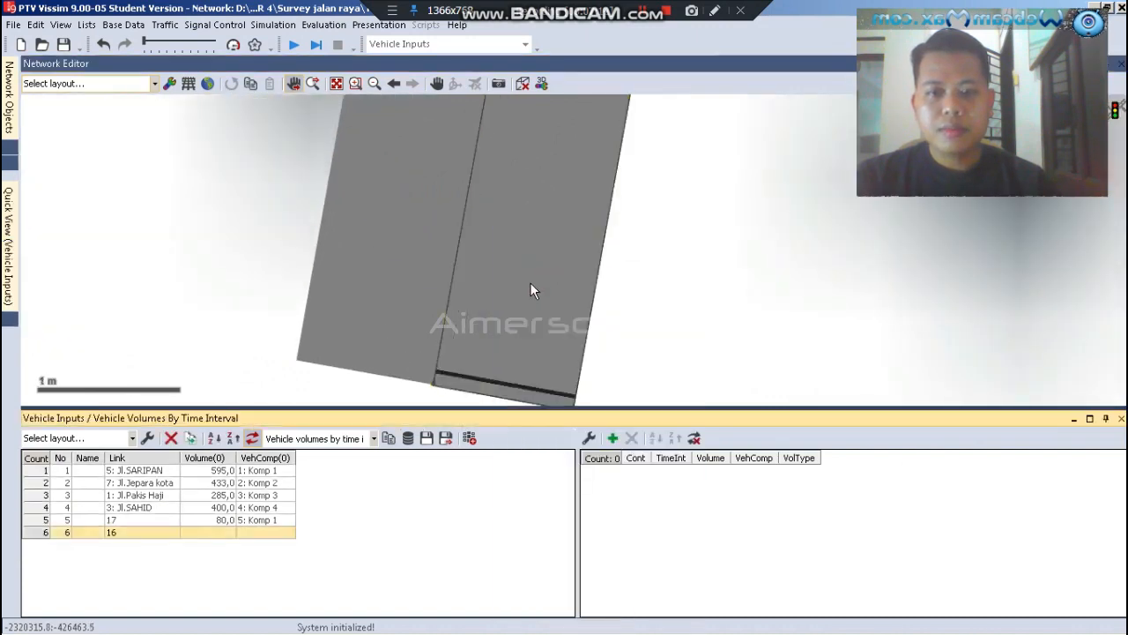
Set the vehicle input on link 16 to a volume of 80 with vehicle composition 5: Komp 1
{"action": "left_click", "coordinate": [218, 533]}
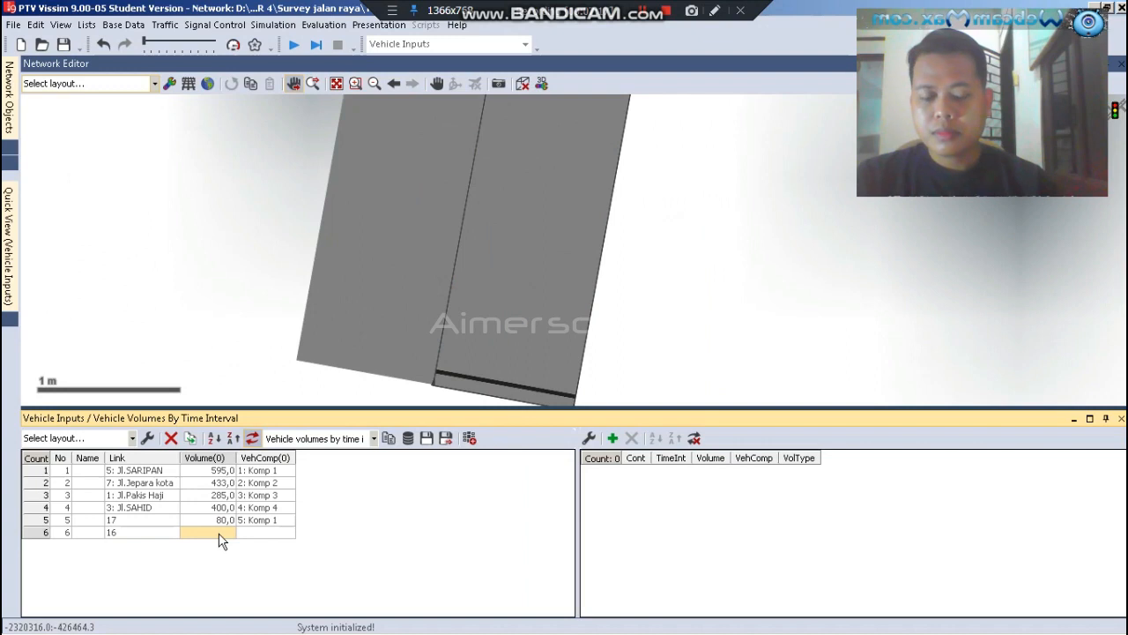
{"action": "type", "text": "80"}
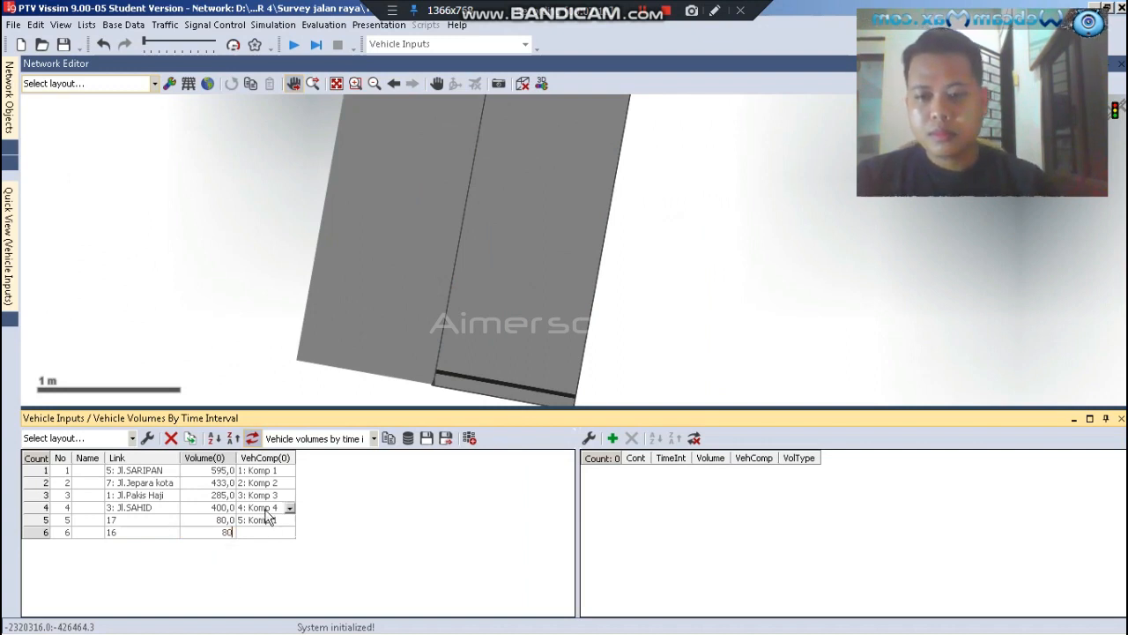
{"action": "left_click", "coordinate": [288, 536]}
{"action": "left_click", "coordinate": [289, 535]}
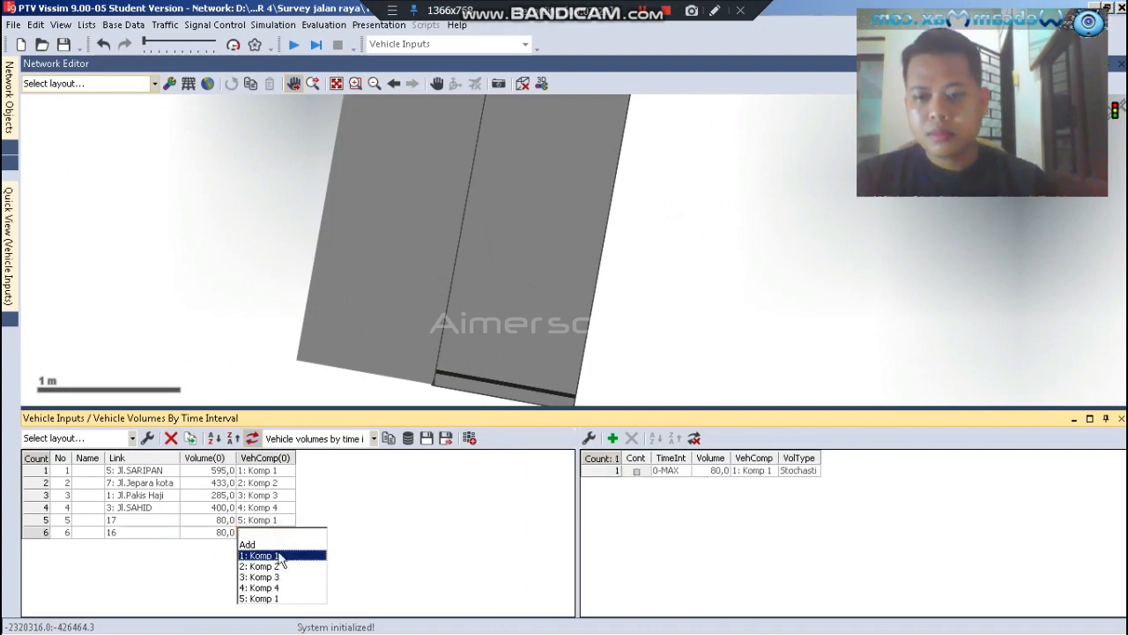
{"action": "left_click", "coordinate": [261, 601]}
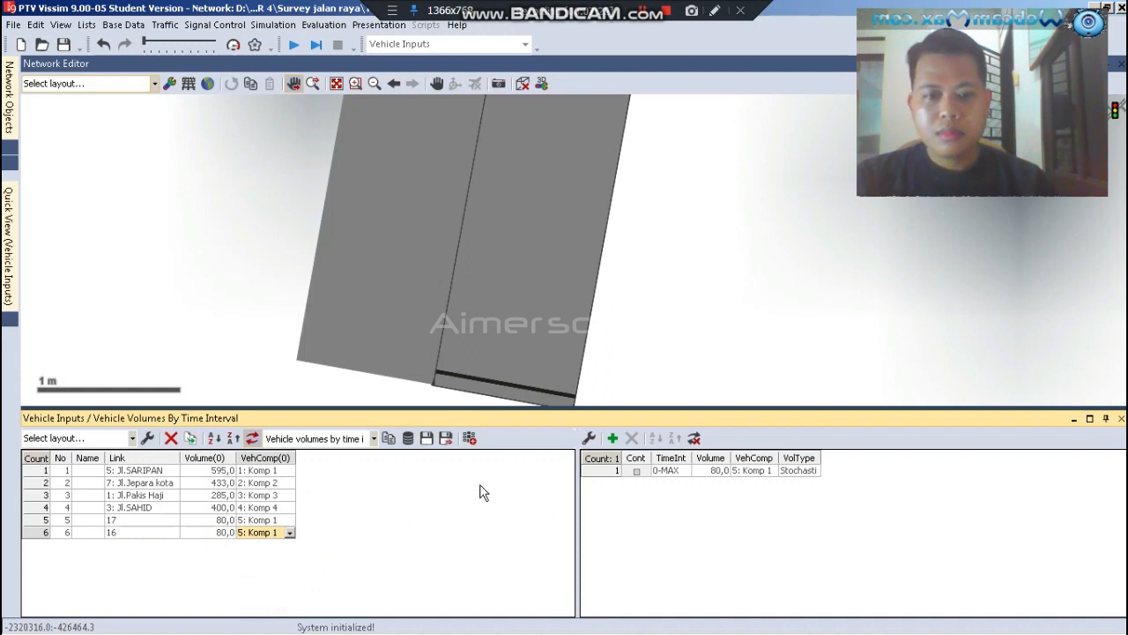
{"action": "left_click", "coordinate": [253, 268]}
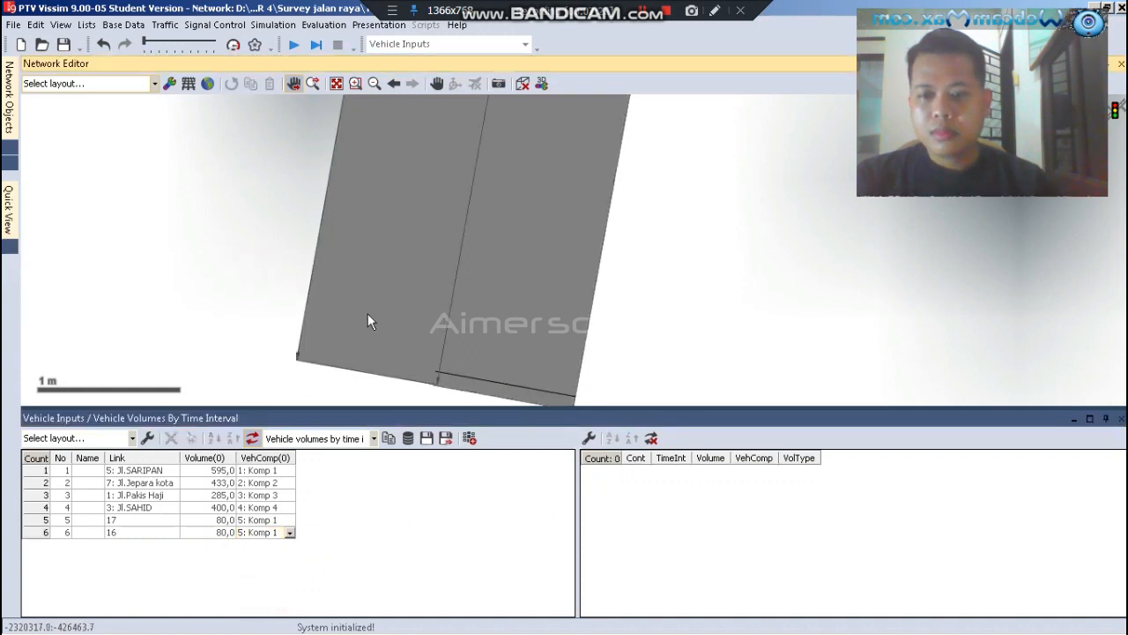
Add a new vehicle input at the southern end of the western crosswalk's right-hand link
{"action": "scroll", "coordinate": [397, 322], "scroll_direction": "down", "scroll_amount": 3}
{"action": "scroll", "coordinate": [507, 381], "scroll_direction": "down", "scroll_amount": 3}
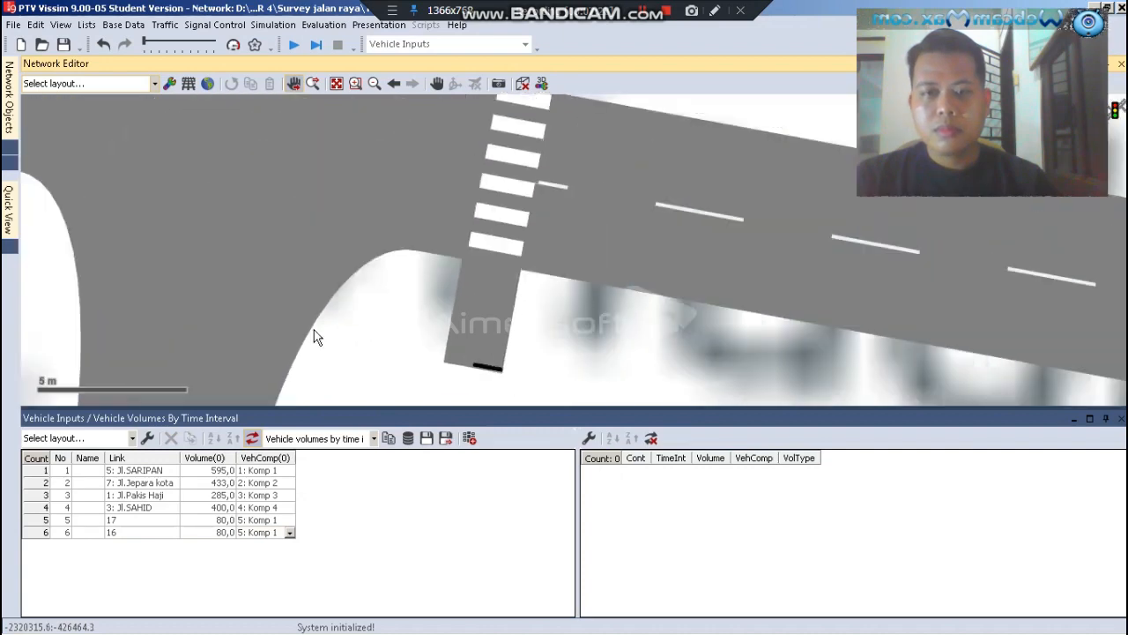
{"action": "scroll", "coordinate": [318, 338], "scroll_direction": "down", "scroll_amount": 3}
{"action": "scroll", "coordinate": [317, 340], "scroll_direction": "up", "scroll_amount": 3}
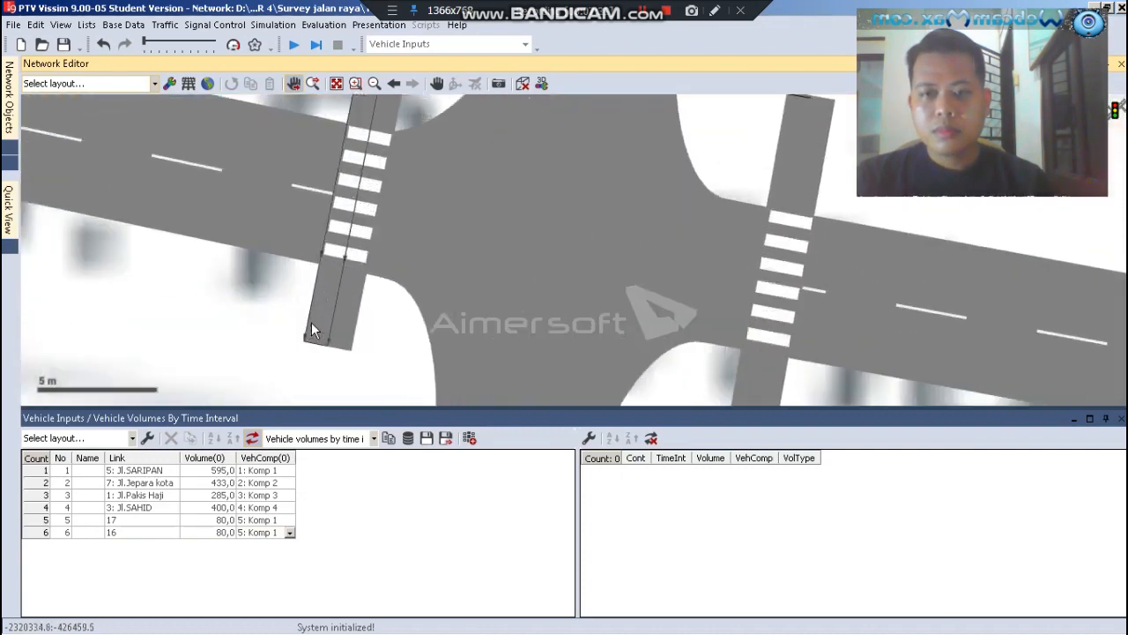
{"action": "scroll", "coordinate": [317, 340], "scroll_direction": "up", "scroll_amount": 3}
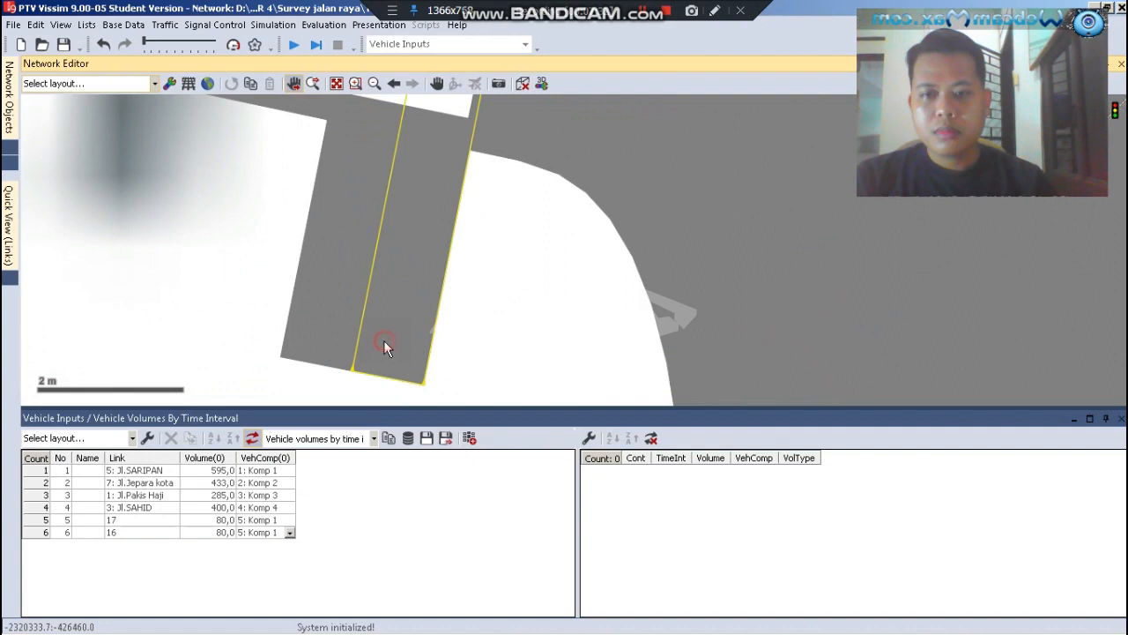
{"action": "right_click", "coordinate": [384, 347]}
{"action": "left_click", "coordinate": [415, 258]}
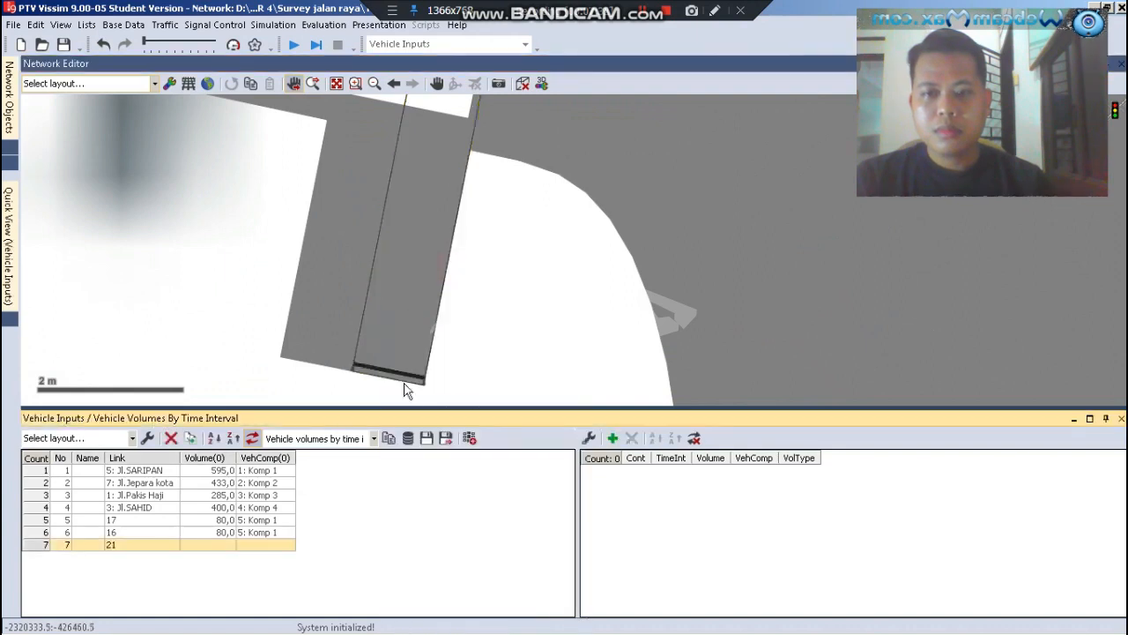
Set the vehicle input on link 21 to a volume of 80 with vehicle composition 5: Komp 1
{"action": "left_click", "coordinate": [209, 545]}
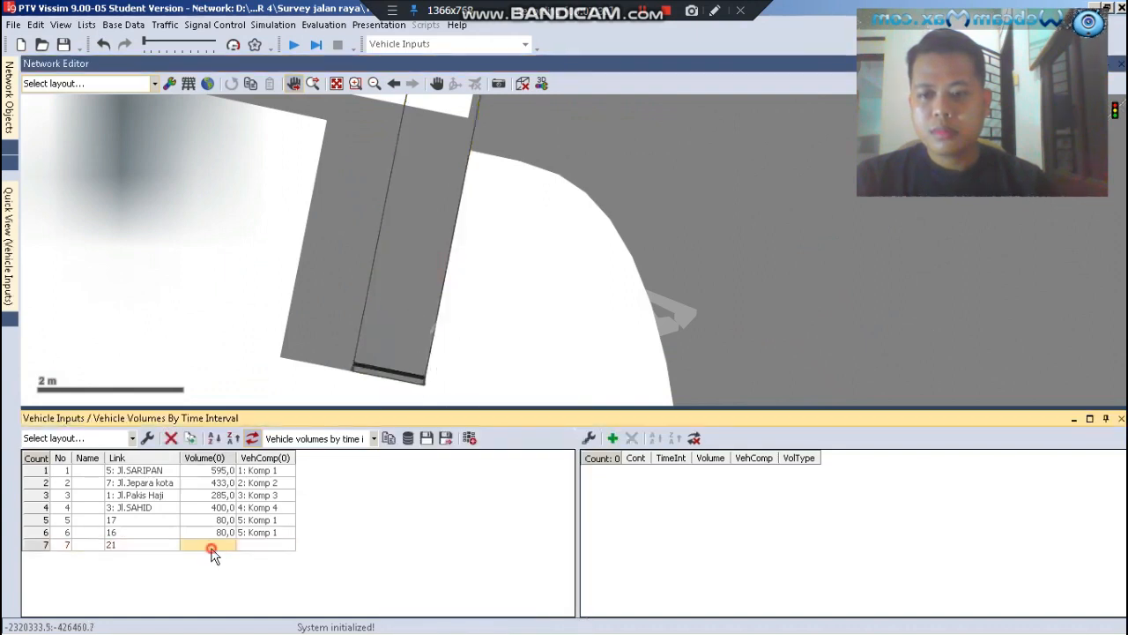
{"action": "type", "text": "80"}
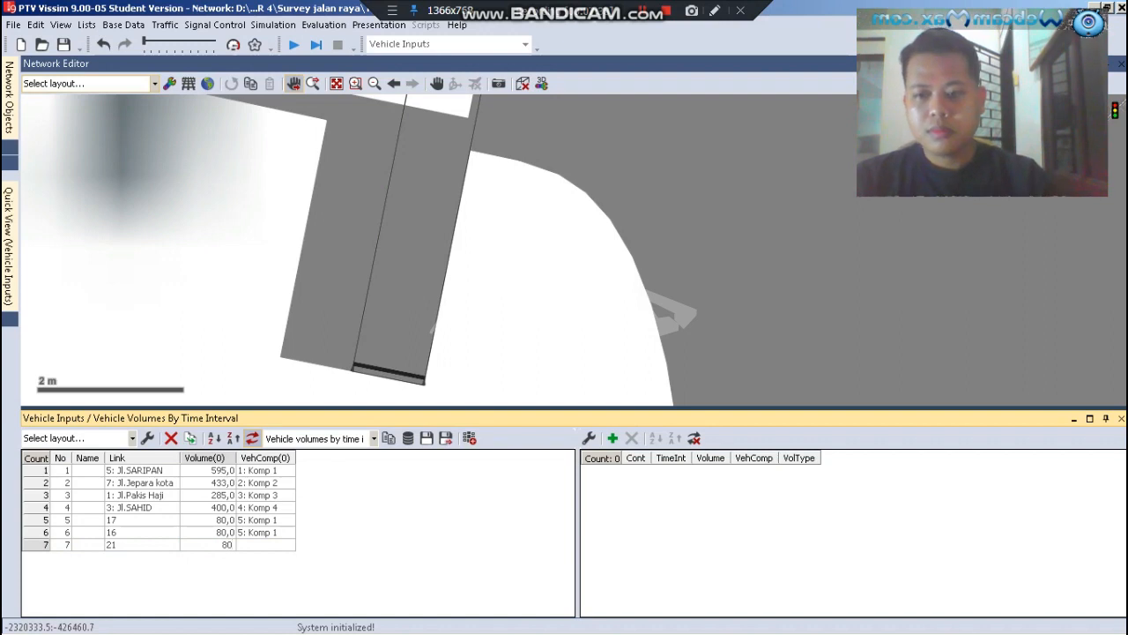
{"action": "left_click", "coordinate": [257, 545]}
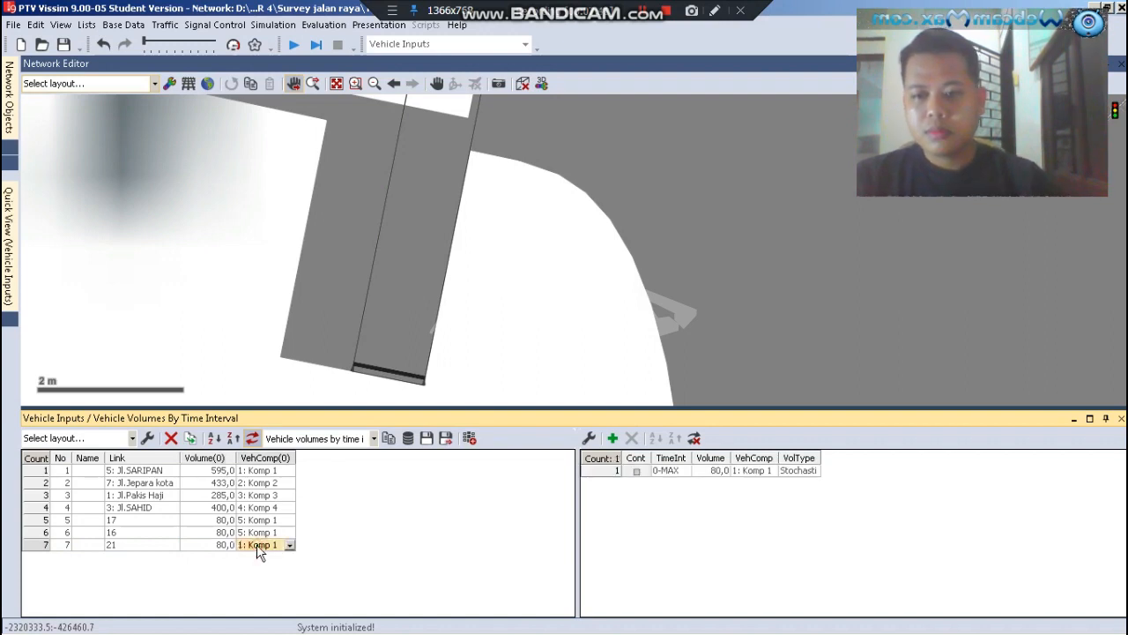
{"action": "left_click", "coordinate": [256, 545]}
{"action": "left_click", "coordinate": [257, 544]}
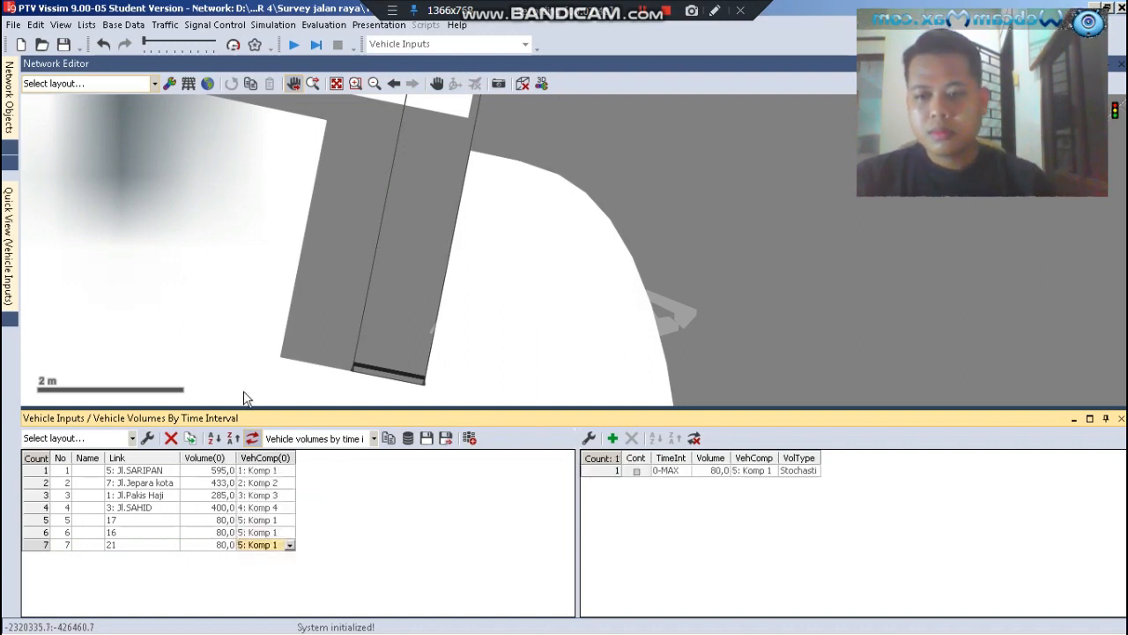
Add a new vehicle input at the northern end of the western crosswalk's left-hand link
{"action": "scroll", "coordinate": [441, 361], "scroll_direction": "down", "scroll_amount": 8}
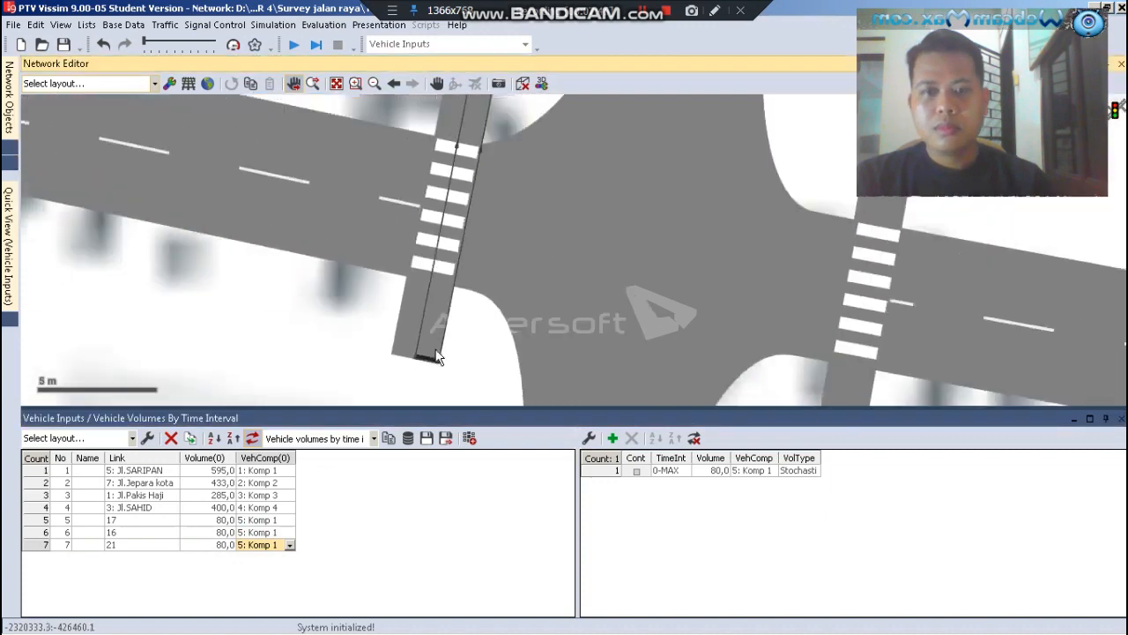
{"action": "scroll", "coordinate": [455, 158], "scroll_direction": "up", "scroll_amount": 10}
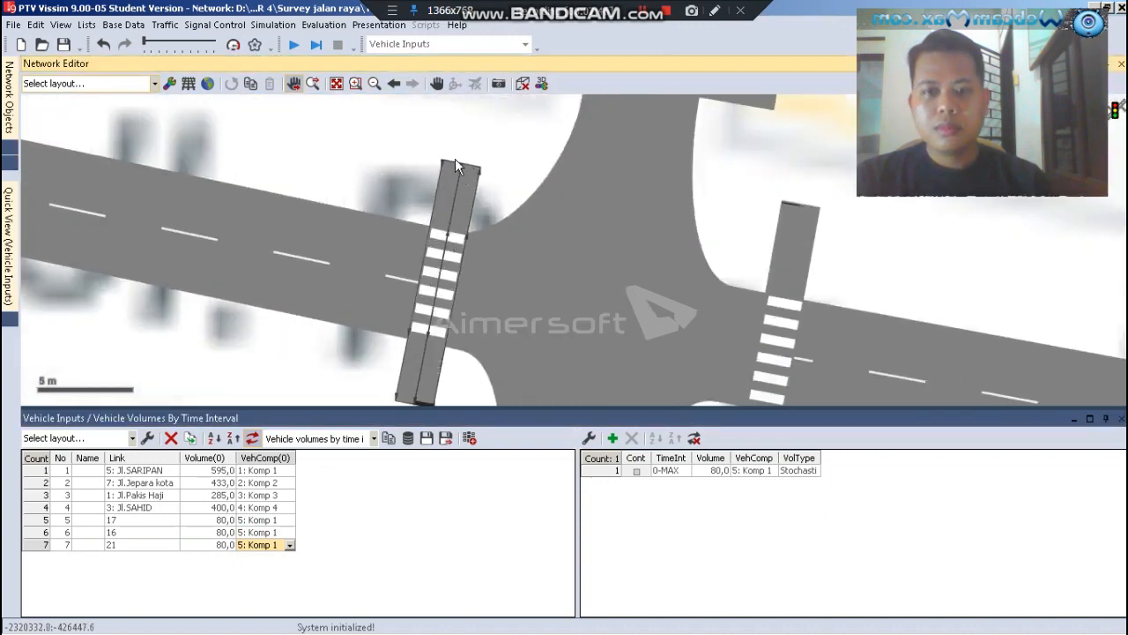
{"action": "left_click", "coordinate": [432, 219]}
{"action": "right_click", "coordinate": [433, 219]}
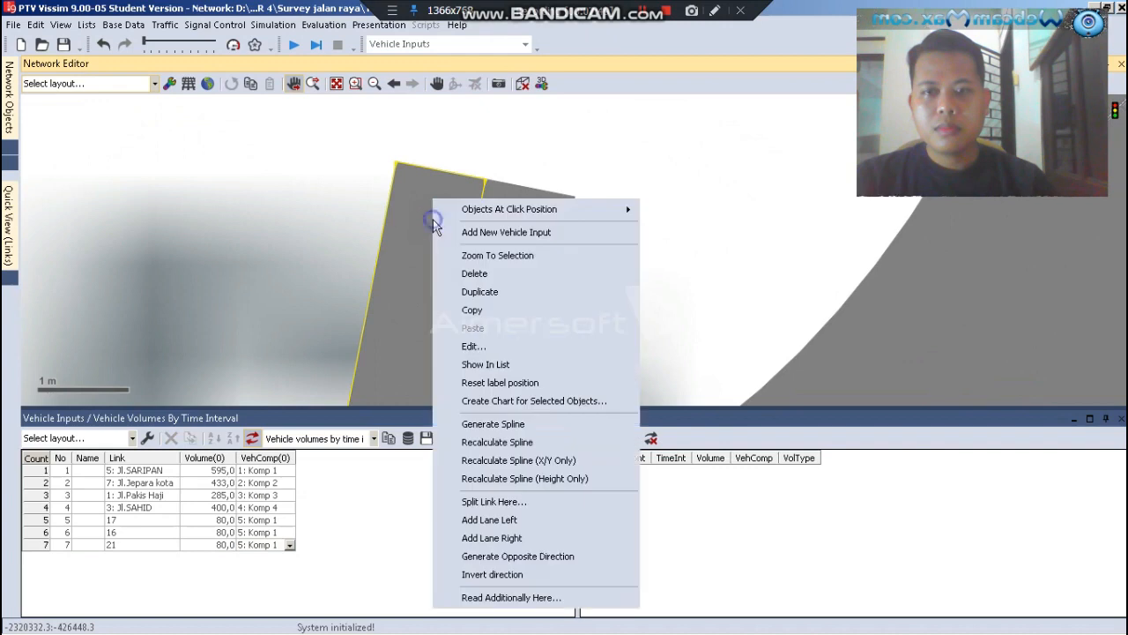
{"action": "left_click", "coordinate": [535, 232]}
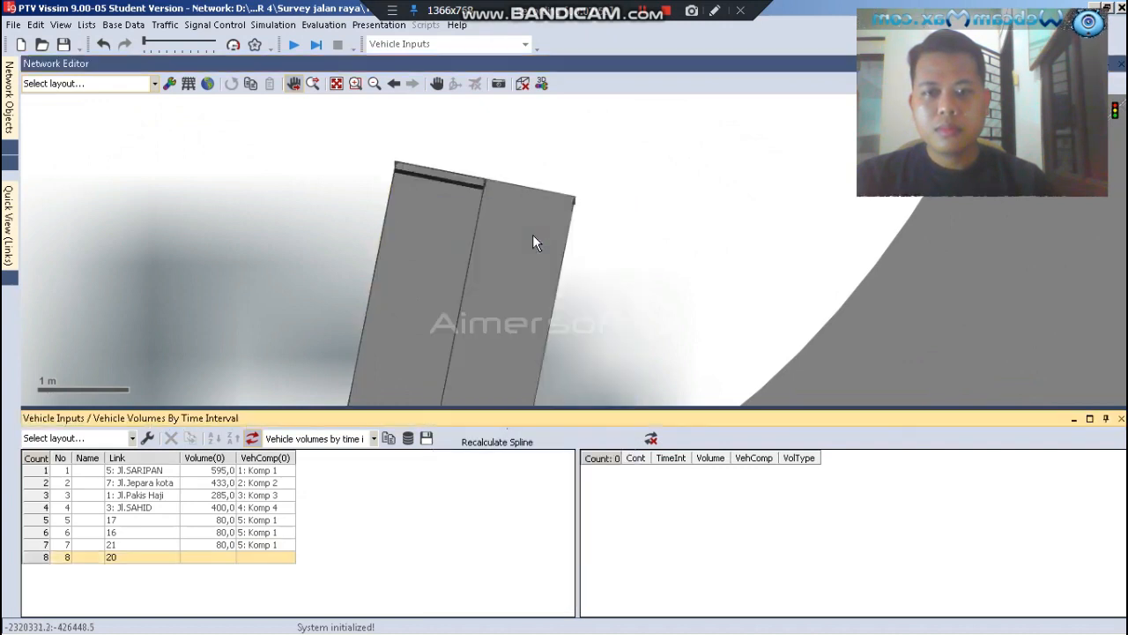
Set the vehicle input on link 20 to a volume of 80 with vehicle composition 5: Komp 1
{"action": "left_click", "coordinate": [231, 562]}
{"action": "type", "text": "80"}
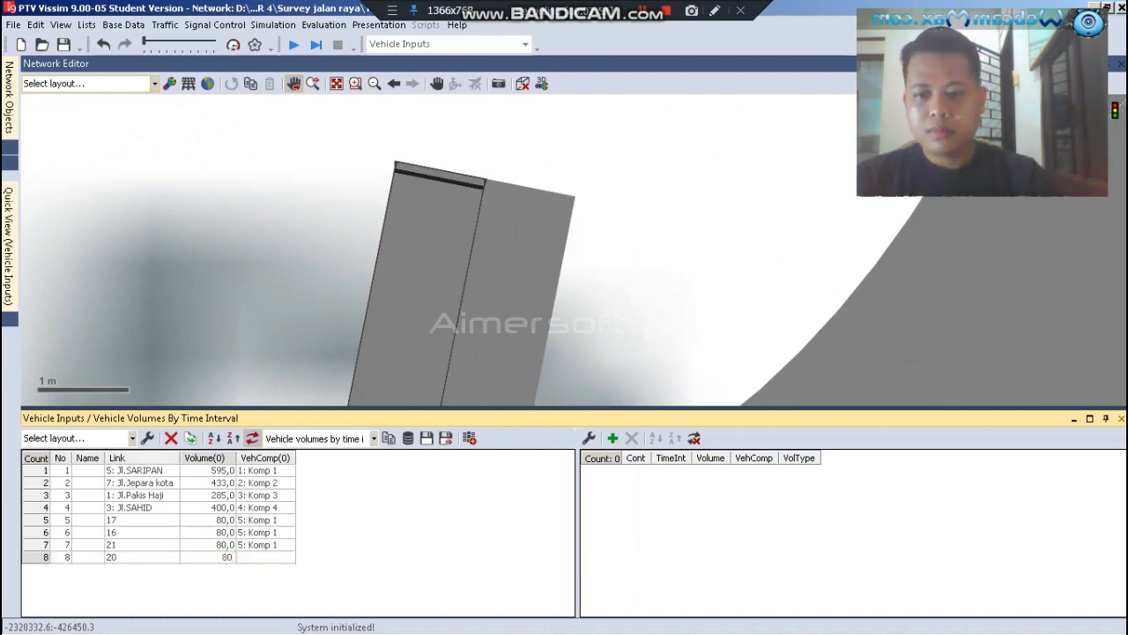
{"action": "left_click", "coordinate": [262, 558]}
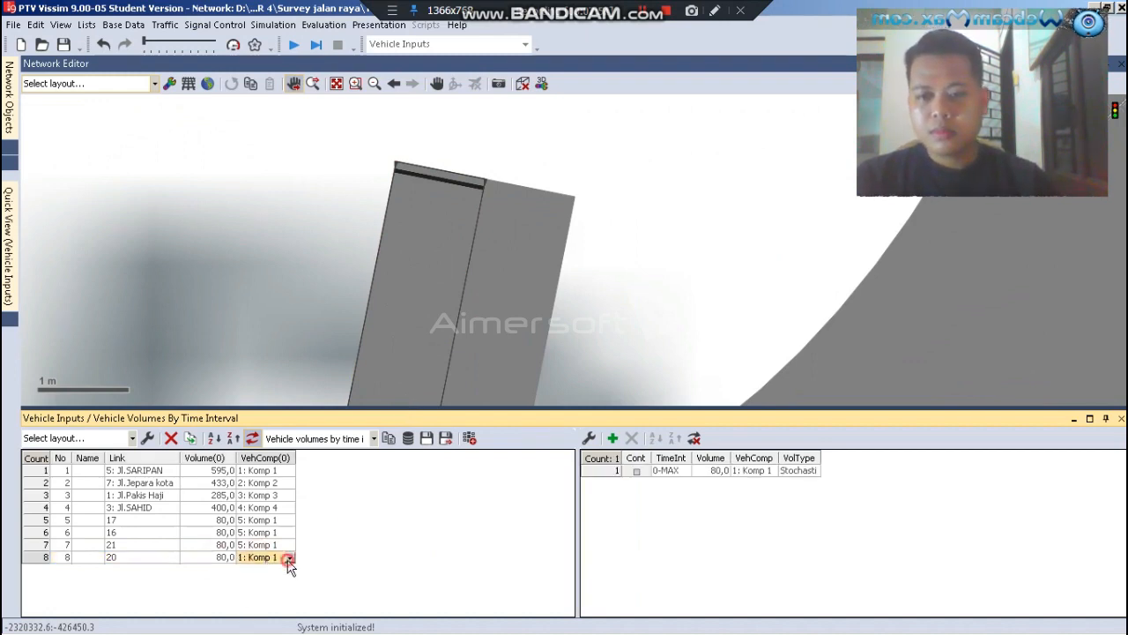
{"action": "left_click", "coordinate": [289, 559]}
{"action": "left_click", "coordinate": [282, 556]}
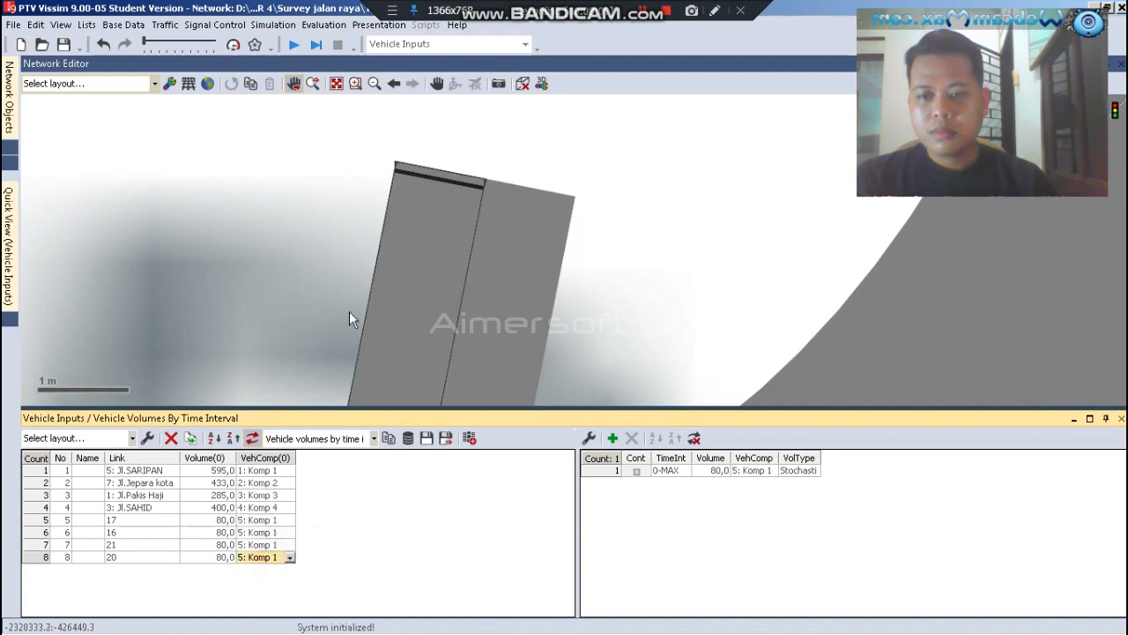
{"action": "left_click", "coordinate": [314, 292]}
Add a new vehicle input at the western end of the northern crosswalk's lower link
{"action": "scroll", "coordinate": [304, 328], "scroll_direction": "down", "scroll_amount": 5}
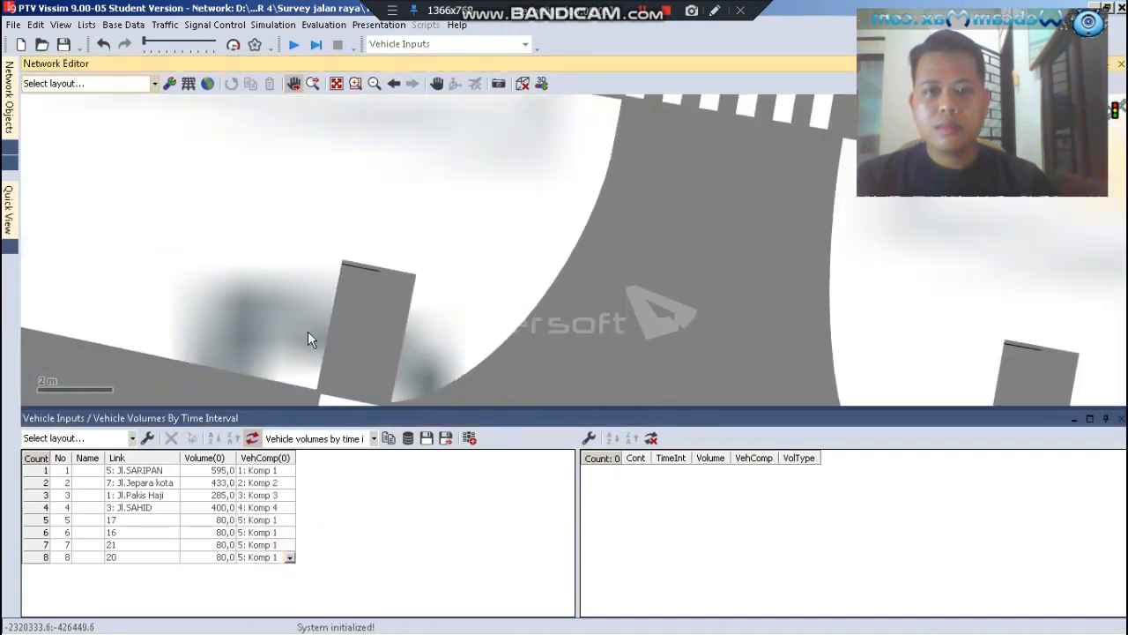
{"action": "scroll", "coordinate": [385, 247], "scroll_direction": "down", "scroll_amount": 4}
{"action": "scroll", "coordinate": [429, 143], "scroll_direction": "up", "scroll_amount": 3}
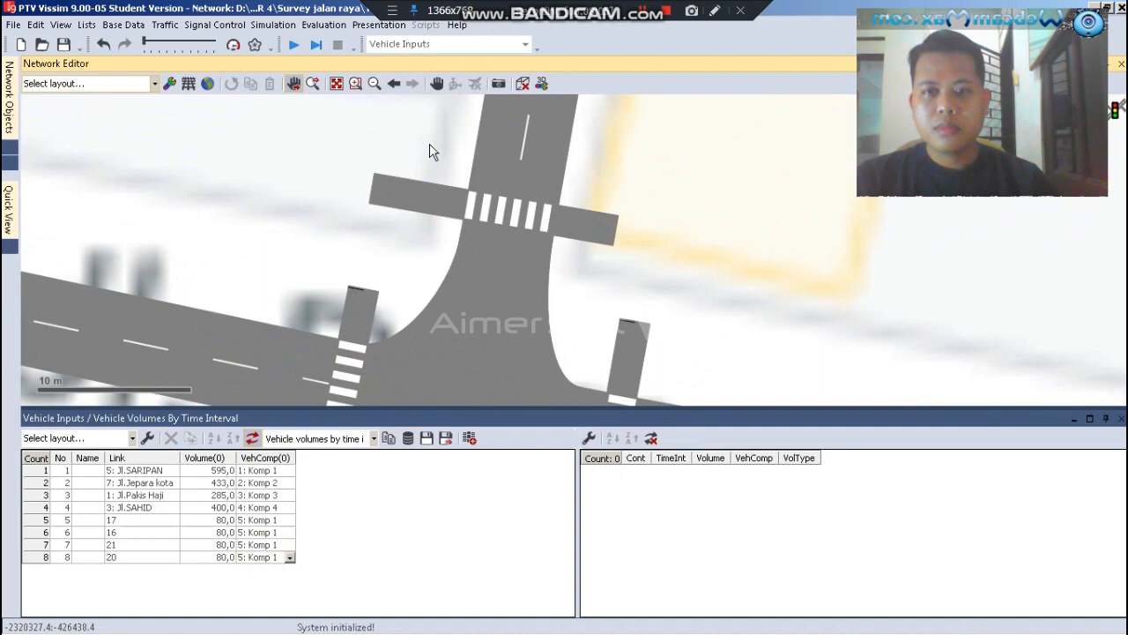
{"action": "scroll", "coordinate": [366, 195], "scroll_direction": "up", "scroll_amount": 2}
{"action": "left_click", "coordinate": [324, 264]}
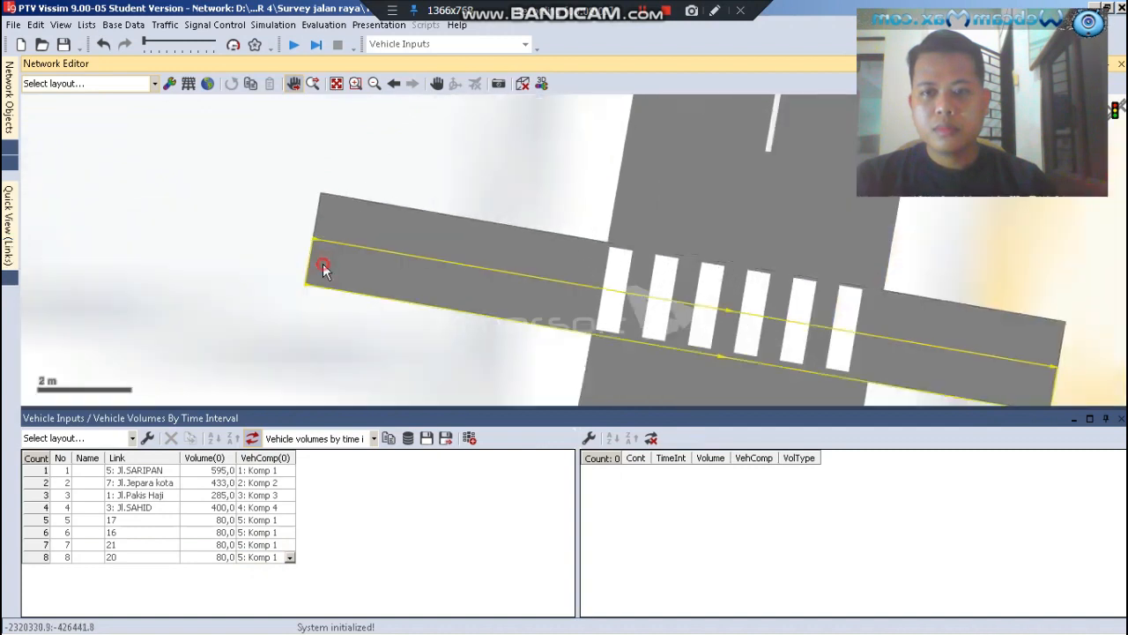
{"action": "scroll", "coordinate": [324, 269], "scroll_direction": "up", "scroll_amount": 2}
{"action": "scroll", "coordinate": [324, 264], "scroll_direction": "up", "scroll_amount": 2}
{"action": "right_click", "coordinate": [324, 264]}
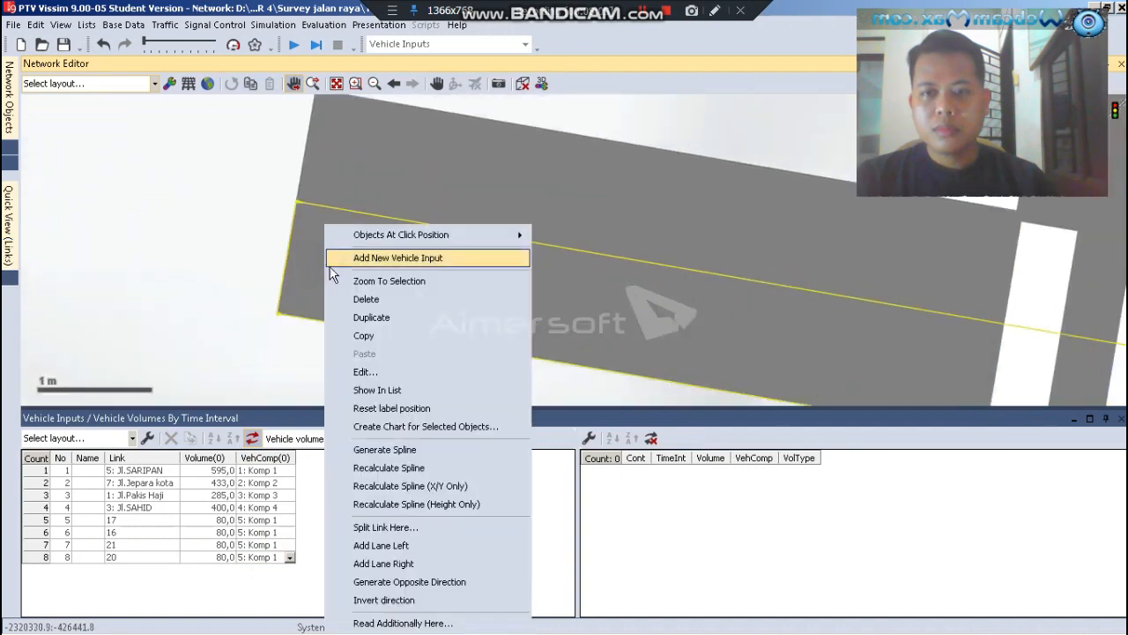
{"action": "left_click", "coordinate": [397, 258]}
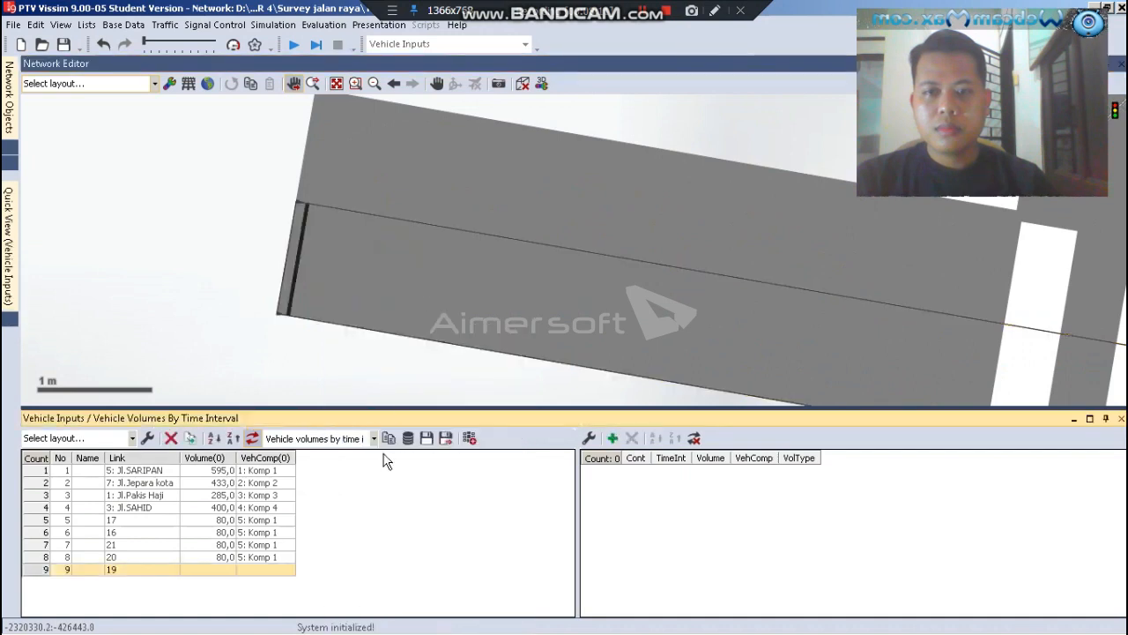
Set the vehicle input on link 19 to a volume of 80 with vehicle composition 5: Komp 1
{"action": "left_click", "coordinate": [226, 570]}
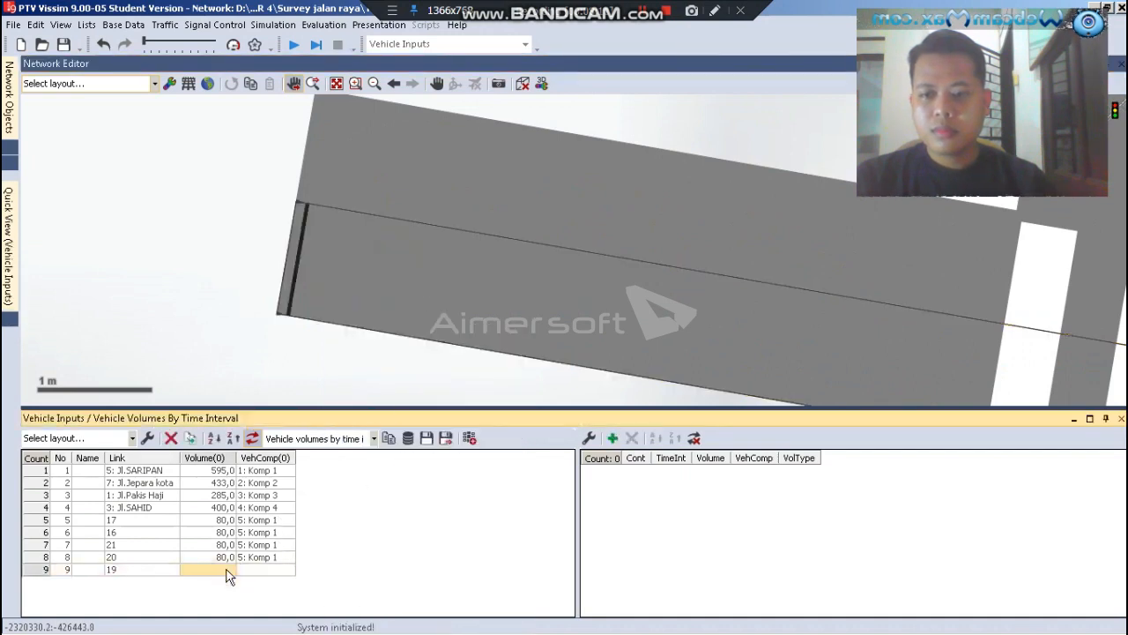
{"action": "type", "text": "80"}
{"action": "key", "text": "Return"}
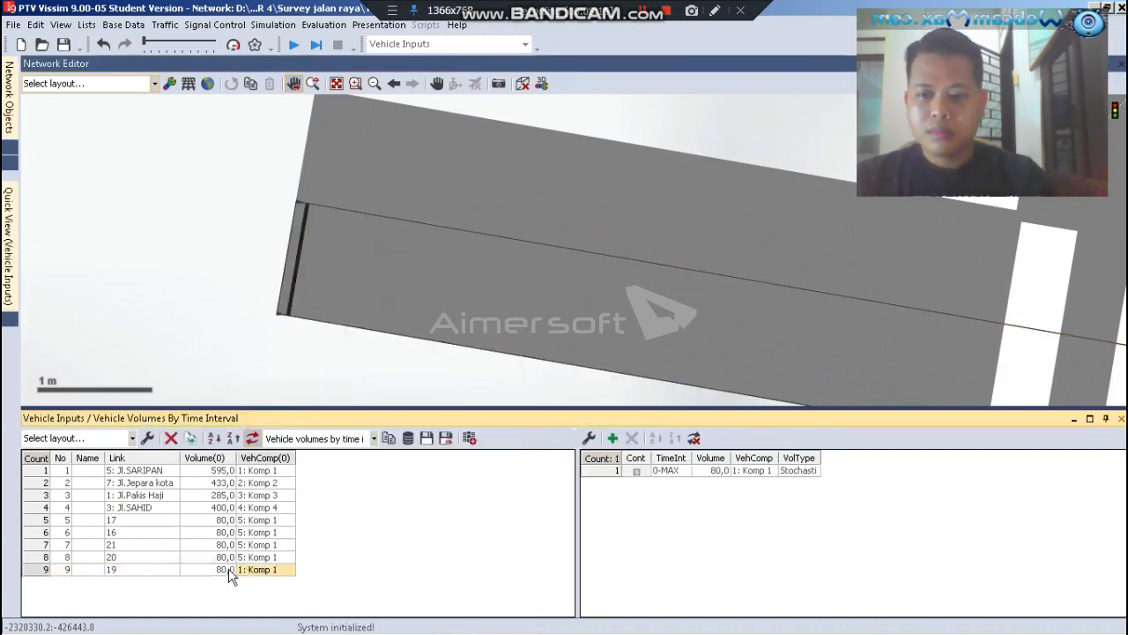
{"action": "left_click", "coordinate": [289, 572]}
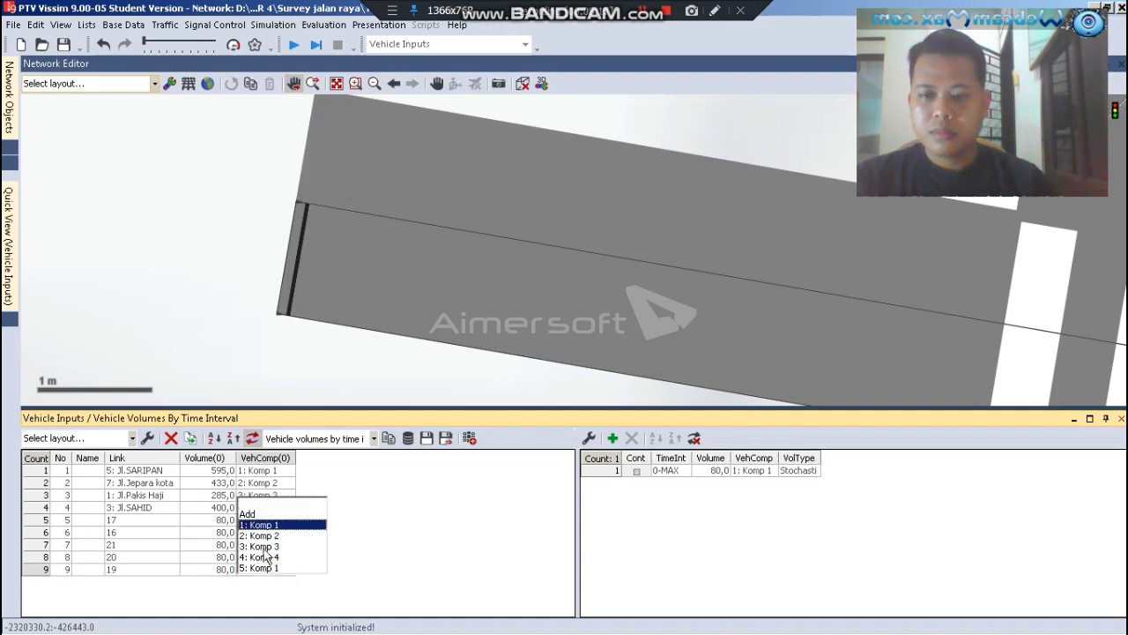
{"action": "left_click", "coordinate": [265, 569]}
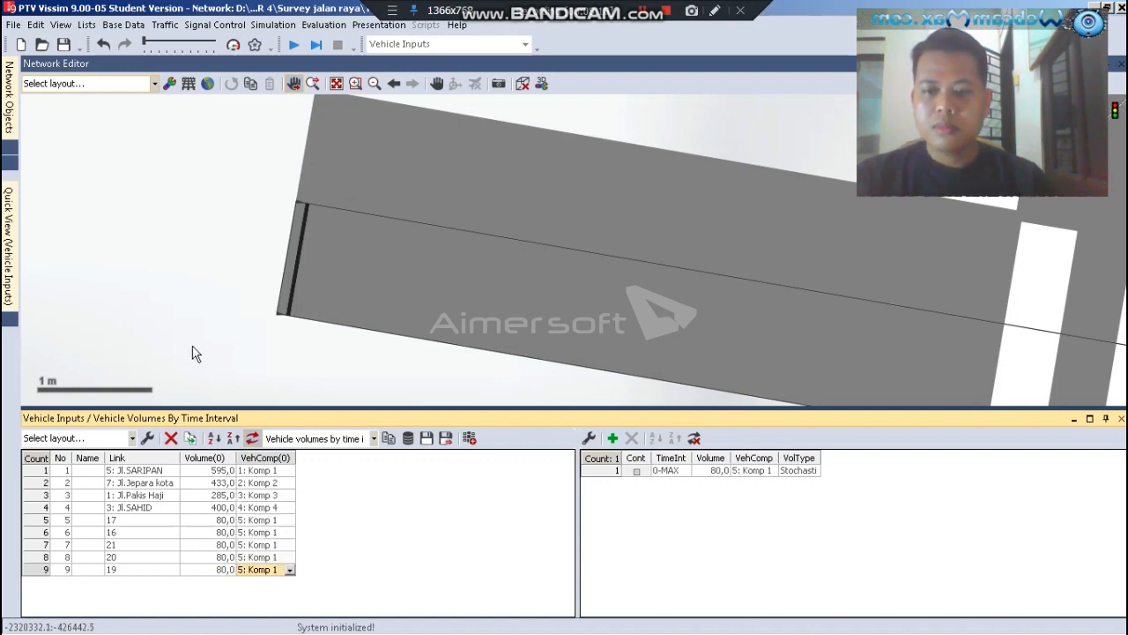
Add a new vehicle input at the eastern end of the northern crosswalk's upper link
{"action": "left_click", "coordinate": [194, 348]}
{"action": "scroll", "coordinate": [154, 247], "scroll_direction": "down", "scroll_amount": 4}
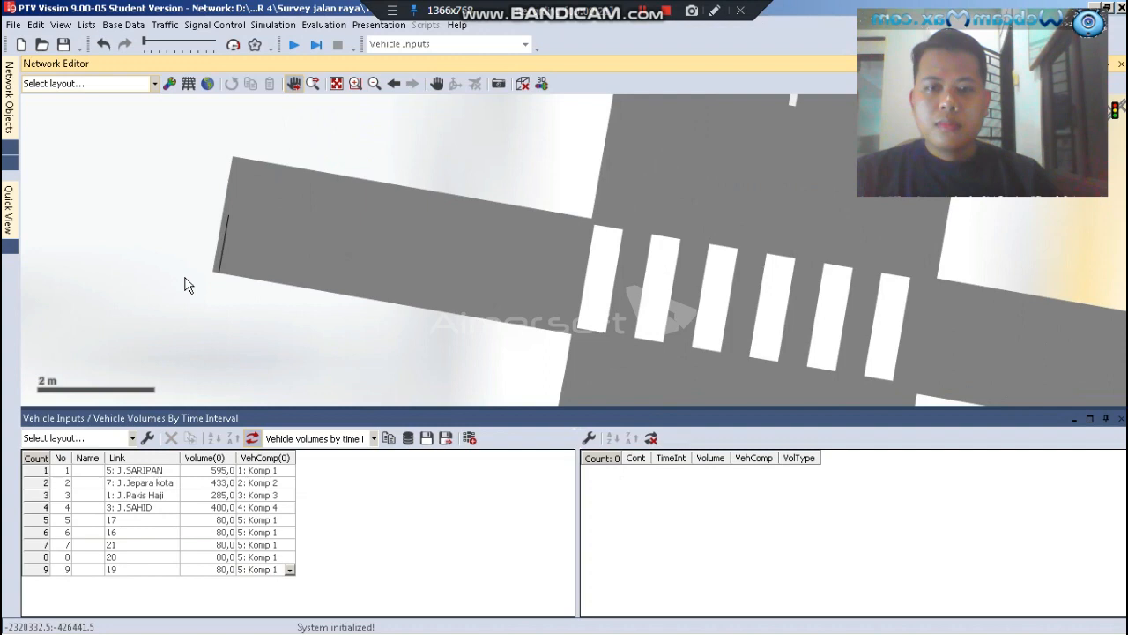
{"action": "scroll", "coordinate": [934, 314], "scroll_direction": "up", "scroll_amount": 4}
{"action": "left_click", "coordinate": [934, 316]}
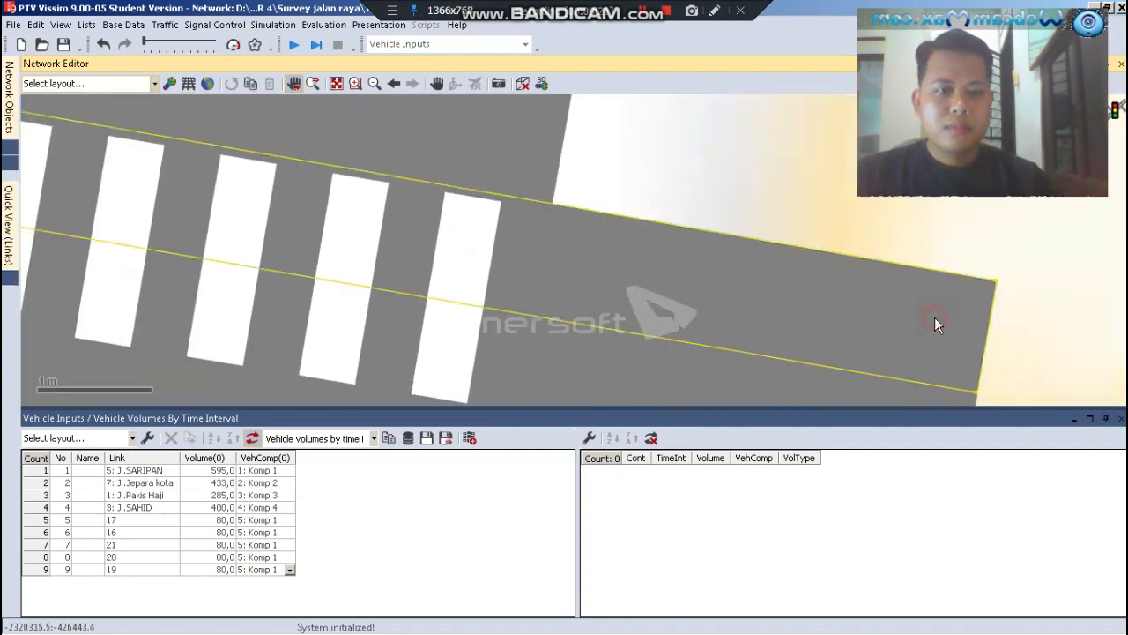
{"action": "right_click", "coordinate": [935, 317]}
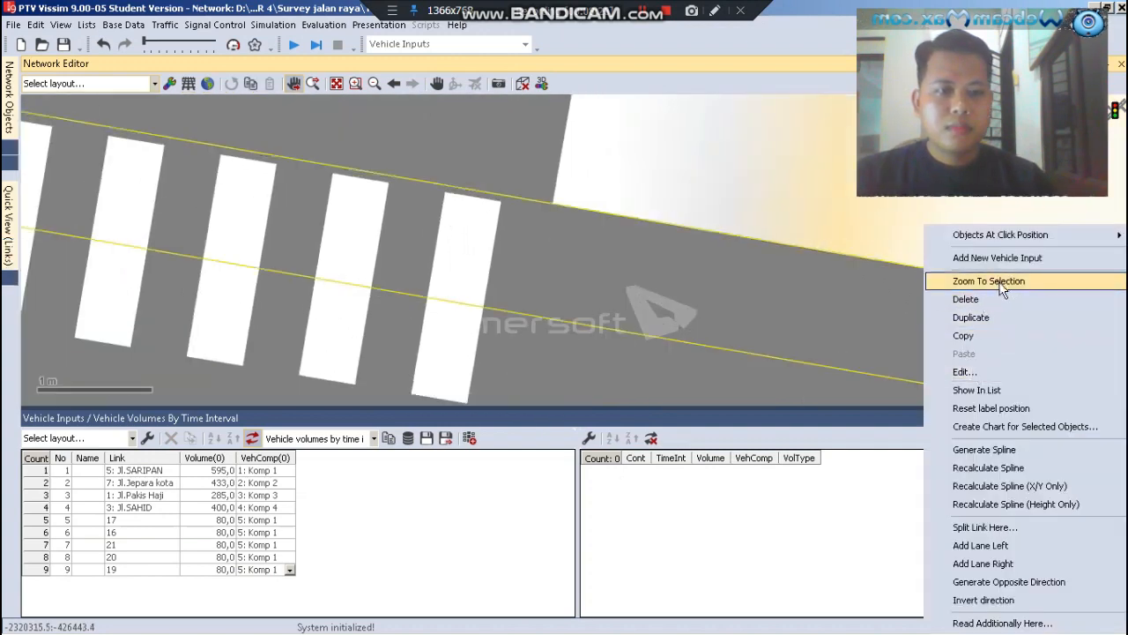
{"action": "left_click", "coordinate": [1018, 259]}
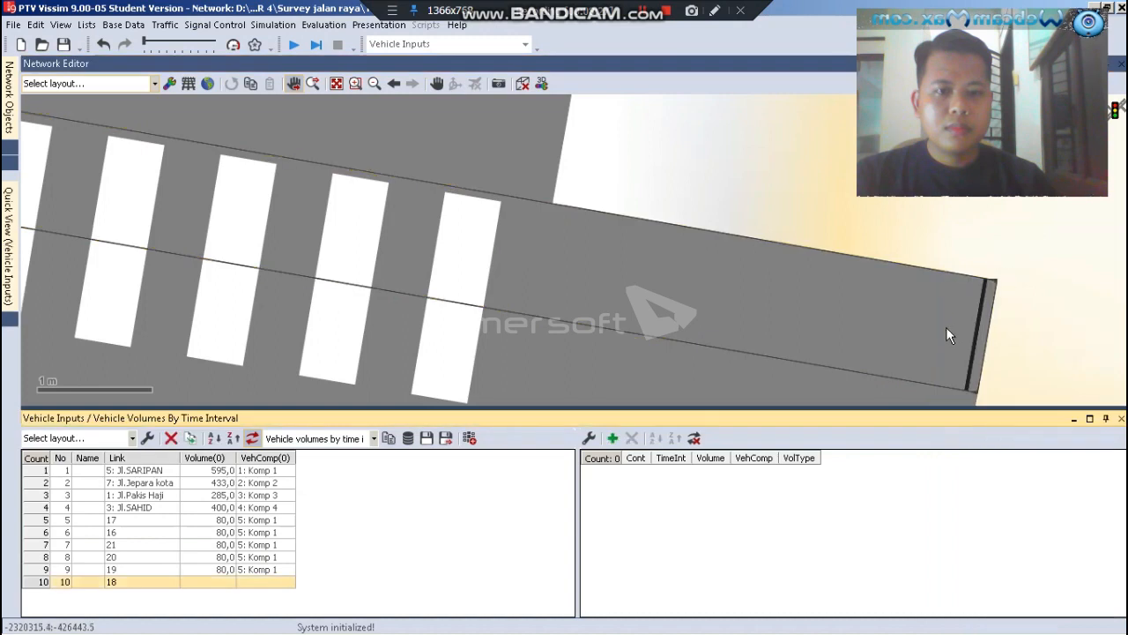
Set the vehicle input on link 18 to a volume of 80 with composition 5: Komp 1, and close the vehicle inputs list
{"action": "left_click", "coordinate": [222, 583]}
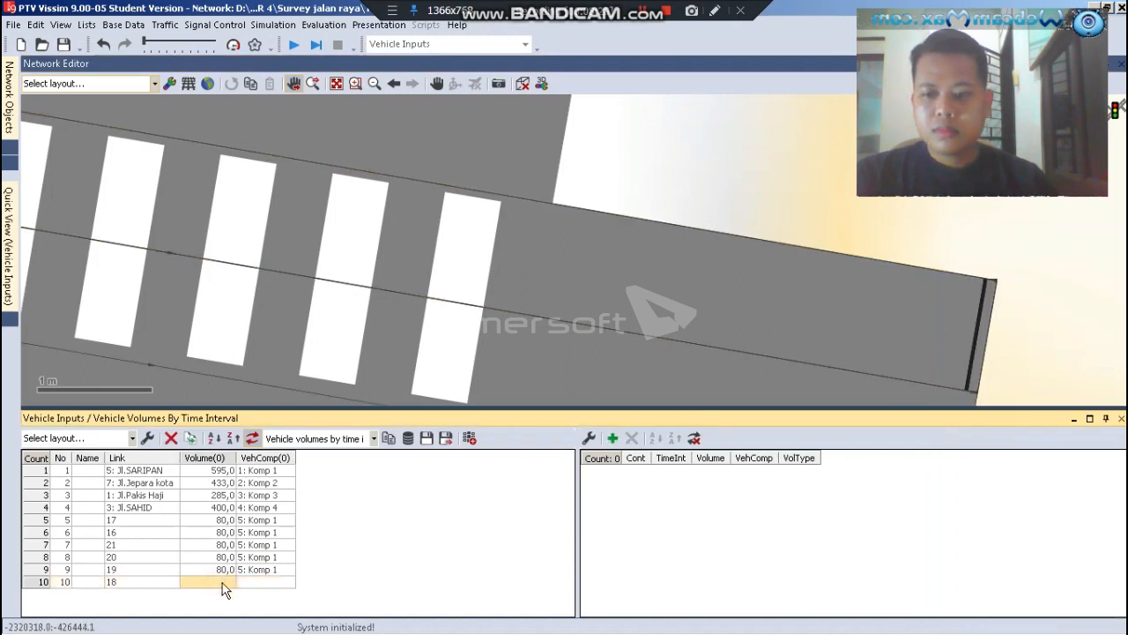
{"action": "type", "text": "80"}
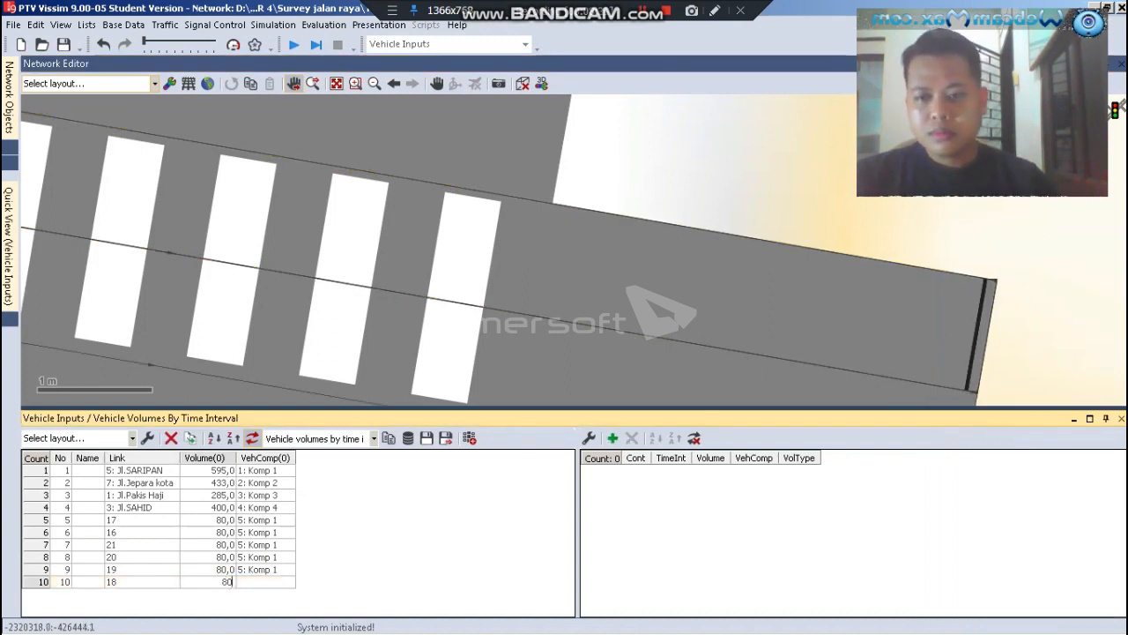
{"action": "left_click", "coordinate": [259, 584]}
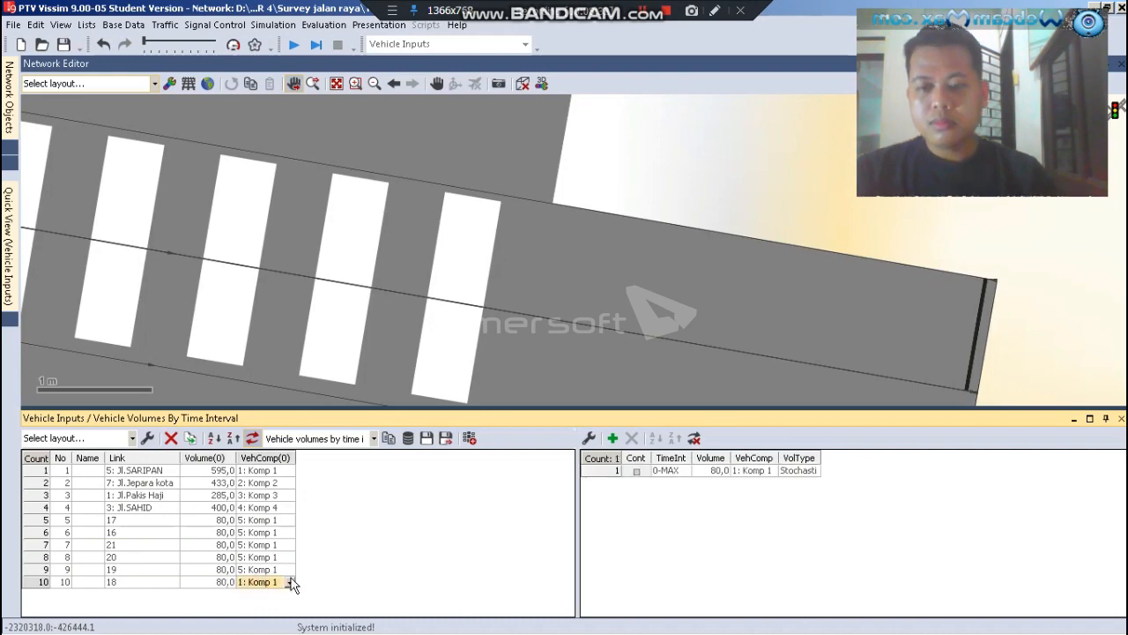
{"action": "left_click", "coordinate": [289, 584]}
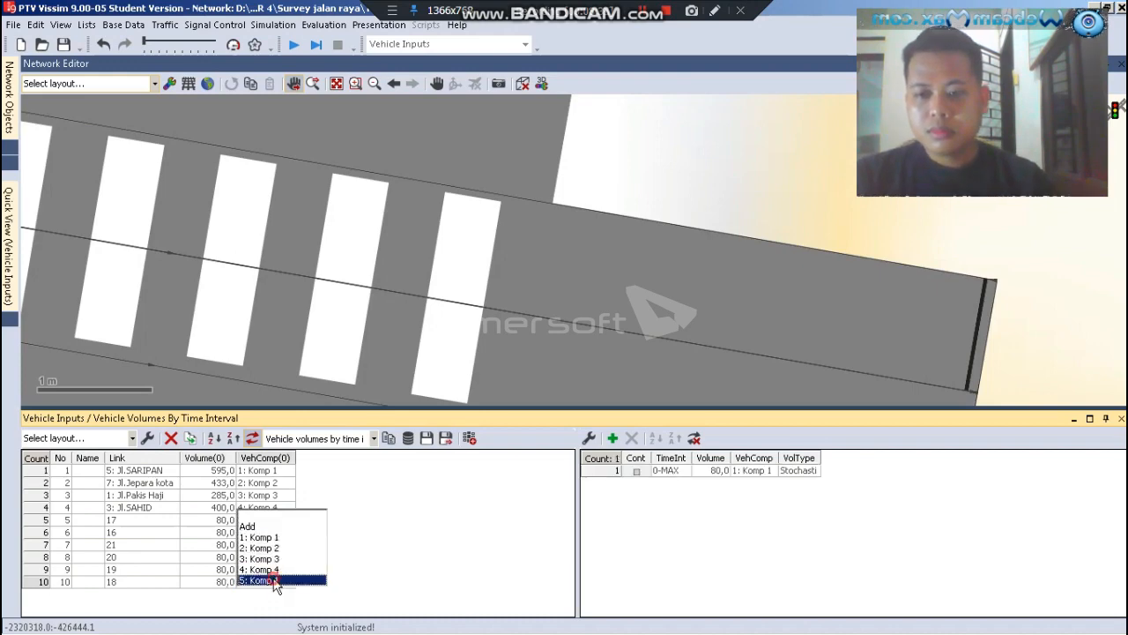
{"action": "left_click", "coordinate": [268, 580]}
{"action": "left_click", "coordinate": [680, 186]}
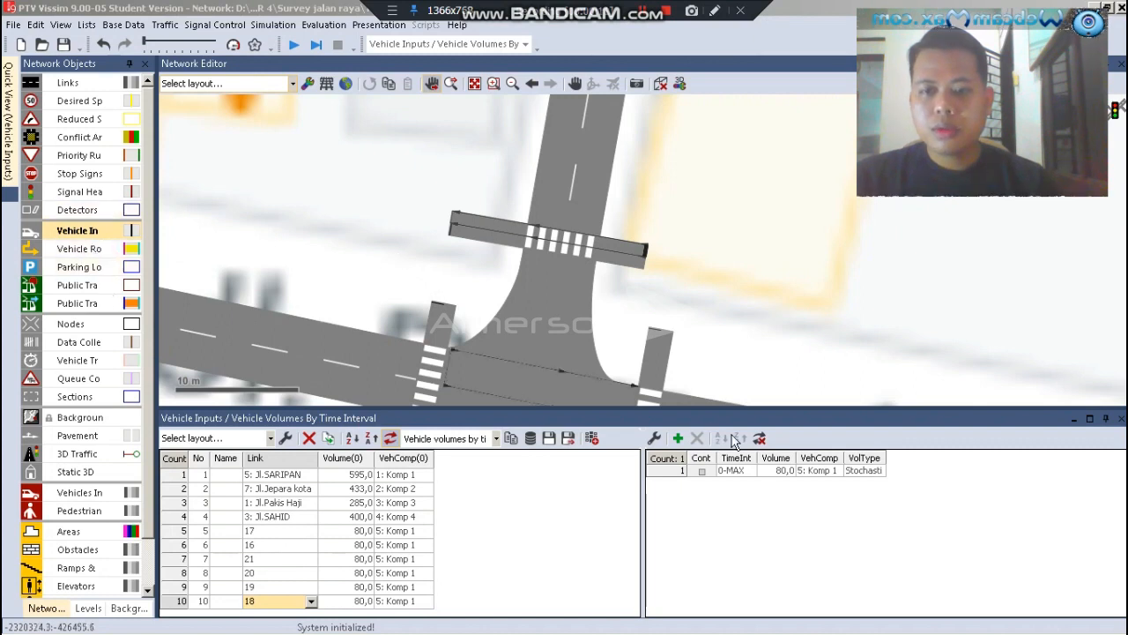
{"action": "left_click", "coordinate": [1121, 417]}
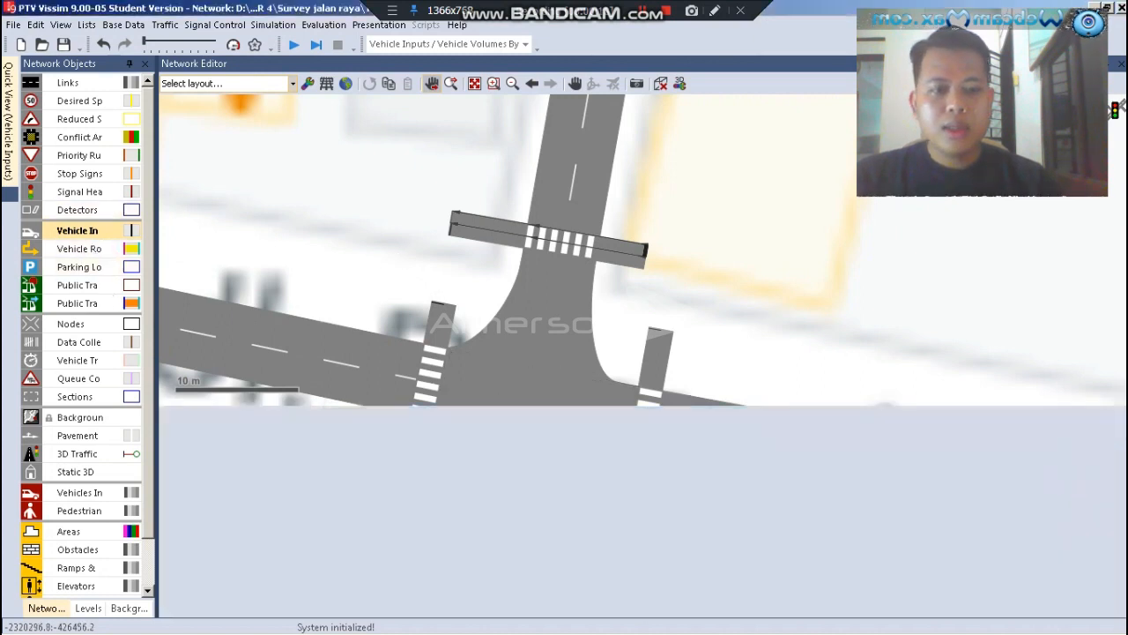
Add a static vehicle route on the eastern crosswalk's right-hand link, from about position 0.5 at its southern end to about 14.0 at its northern end
{"action": "left_click", "coordinate": [81, 250]}
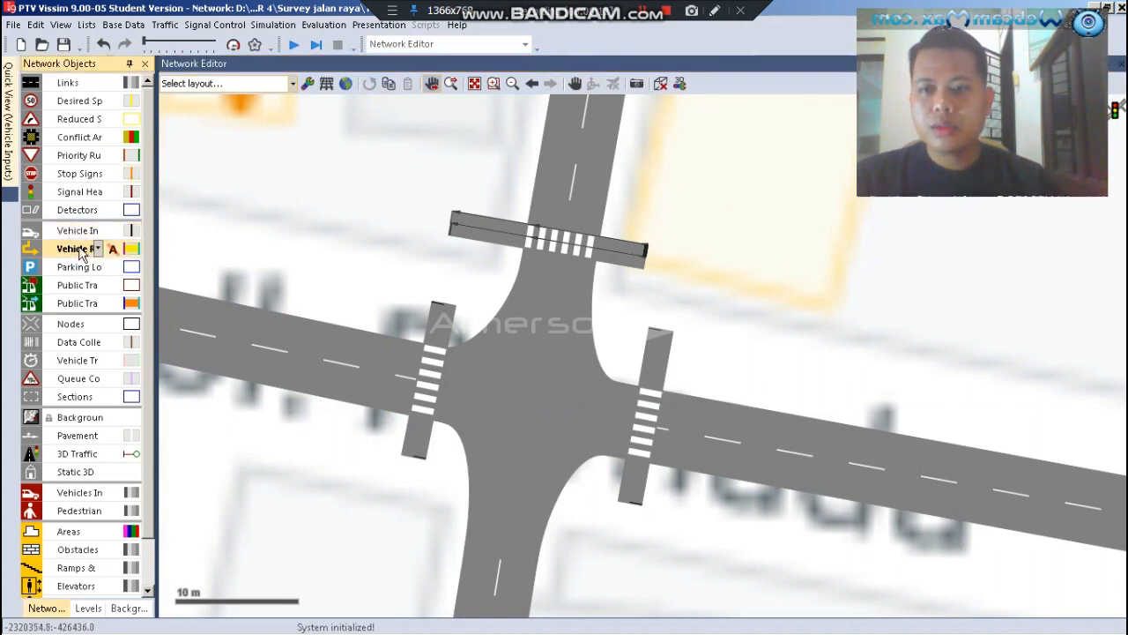
{"action": "scroll", "coordinate": [394, 445], "scroll_direction": "up", "scroll_amount": 2}
{"action": "left_click", "coordinate": [712, 529]}
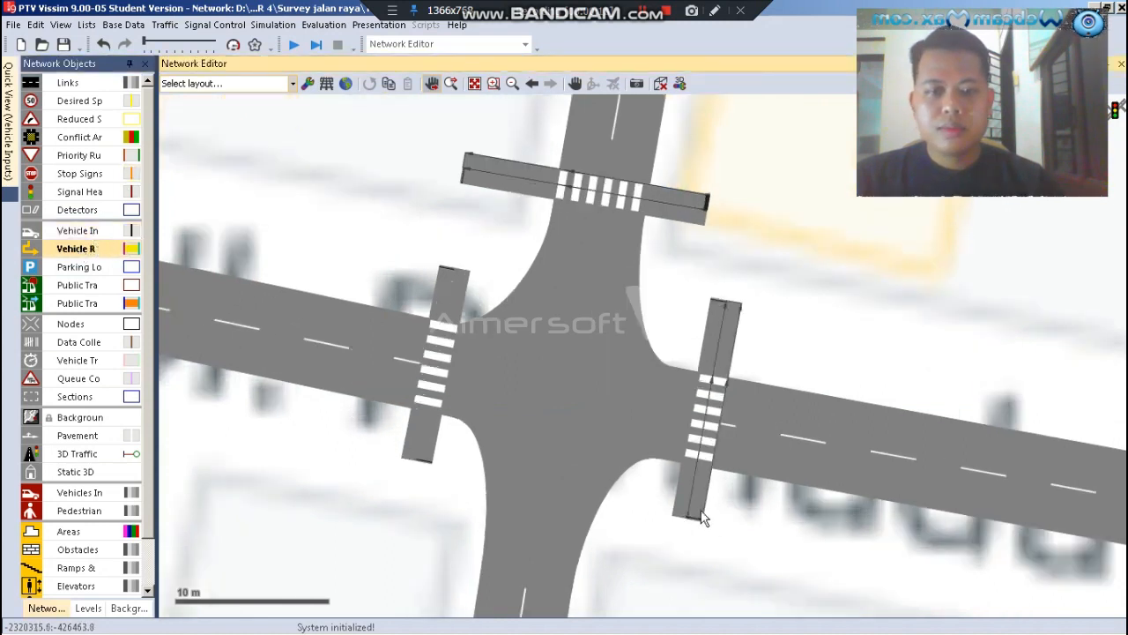
{"action": "scroll", "coordinate": [700, 515], "scroll_direction": "up", "scroll_amount": 2}
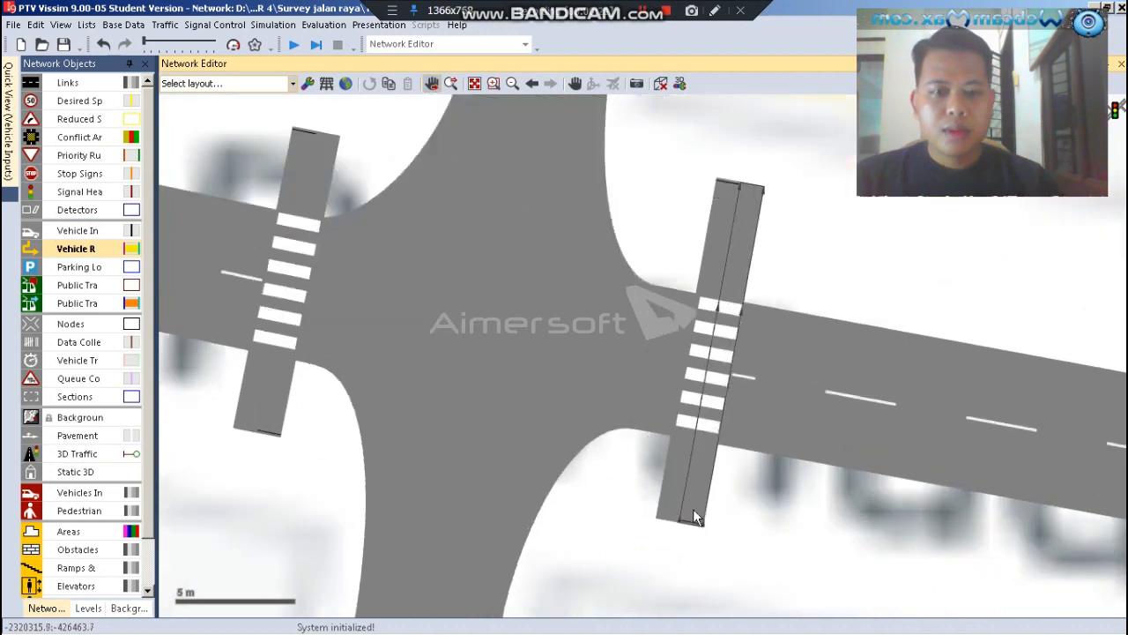
{"action": "right_click", "coordinate": [692, 520]}
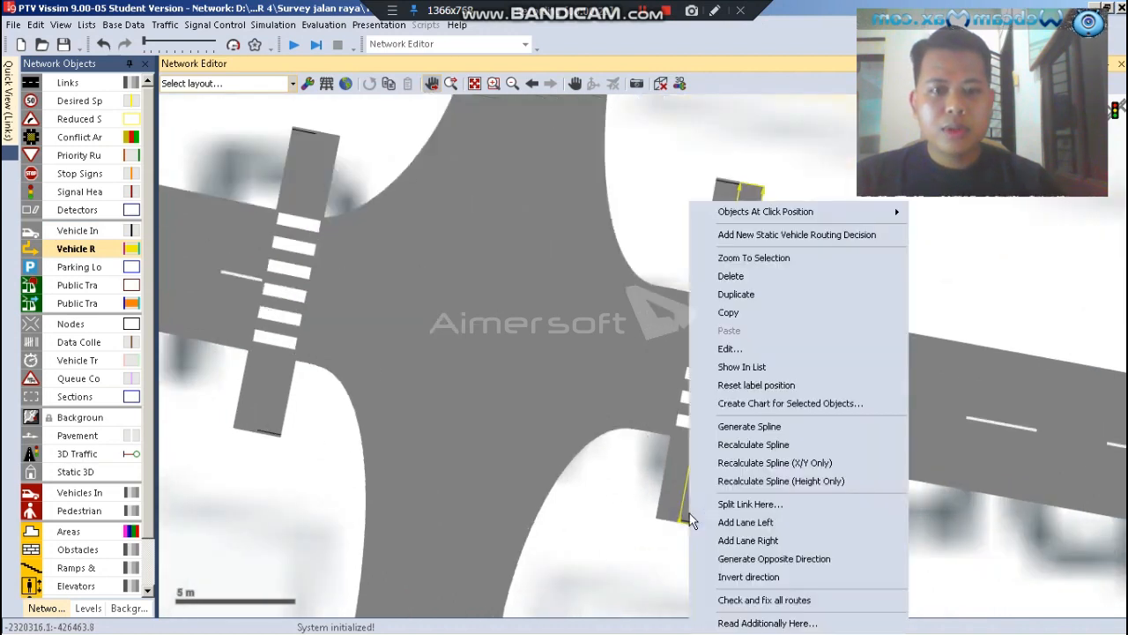
{"action": "left_click", "coordinate": [774, 235]}
{"action": "left_click", "coordinate": [730, 304]}
{"action": "left_click_drag", "start_coordinate": [750, 254], "coordinate": [754, 199]}
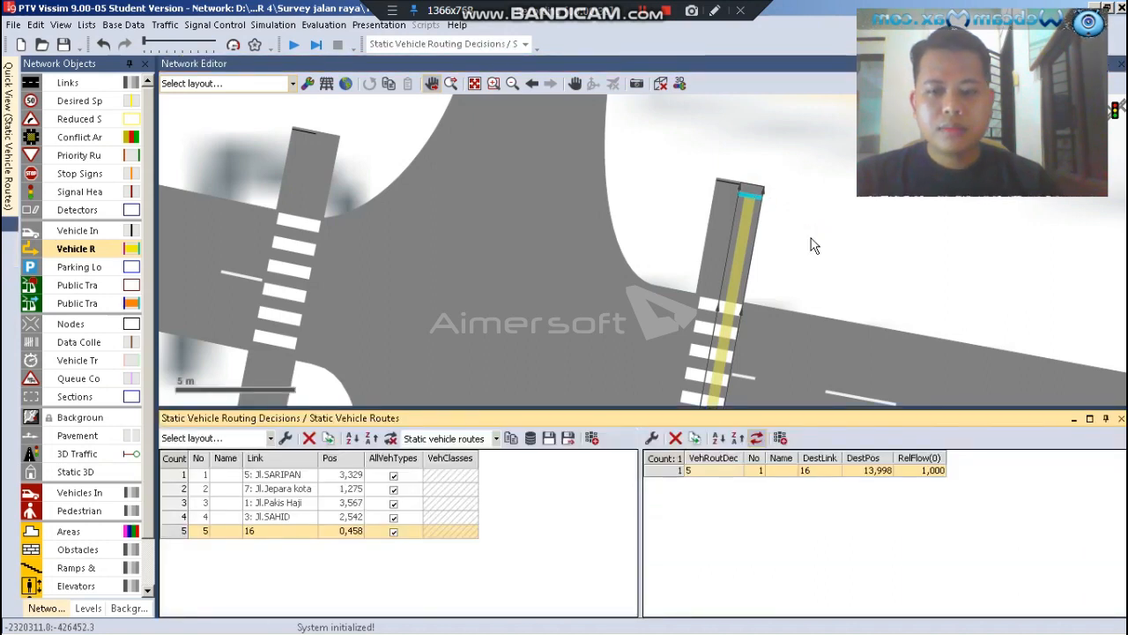
{"action": "left_click", "coordinate": [666, 192]}
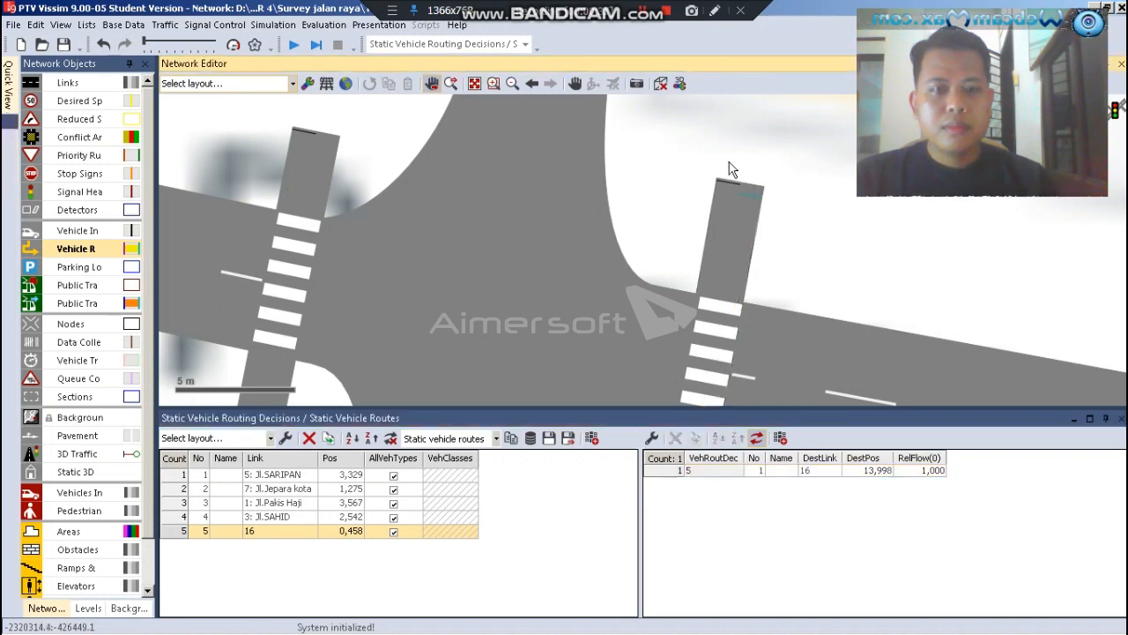
Add a static vehicle route on the eastern crosswalk's left-hand link, from about position 0.4 at its northern end to about 14.0 at its southern end
{"action": "scroll", "coordinate": [730, 169], "scroll_direction": "down", "scroll_amount": 2}
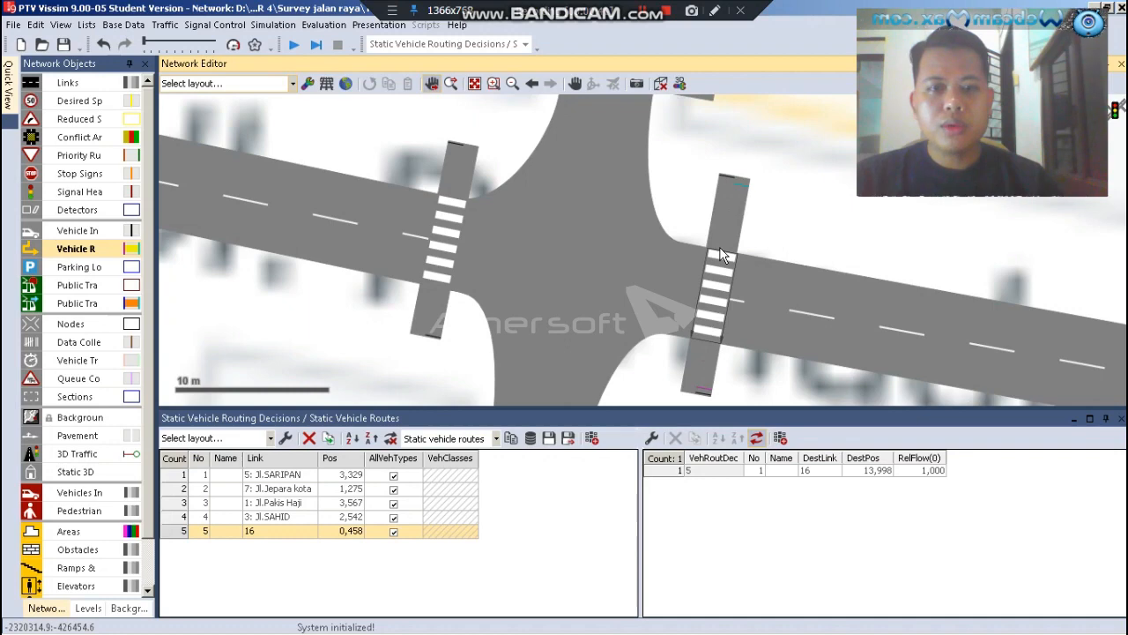
{"action": "scroll", "coordinate": [734, 198], "scroll_direction": "up", "scroll_amount": 2}
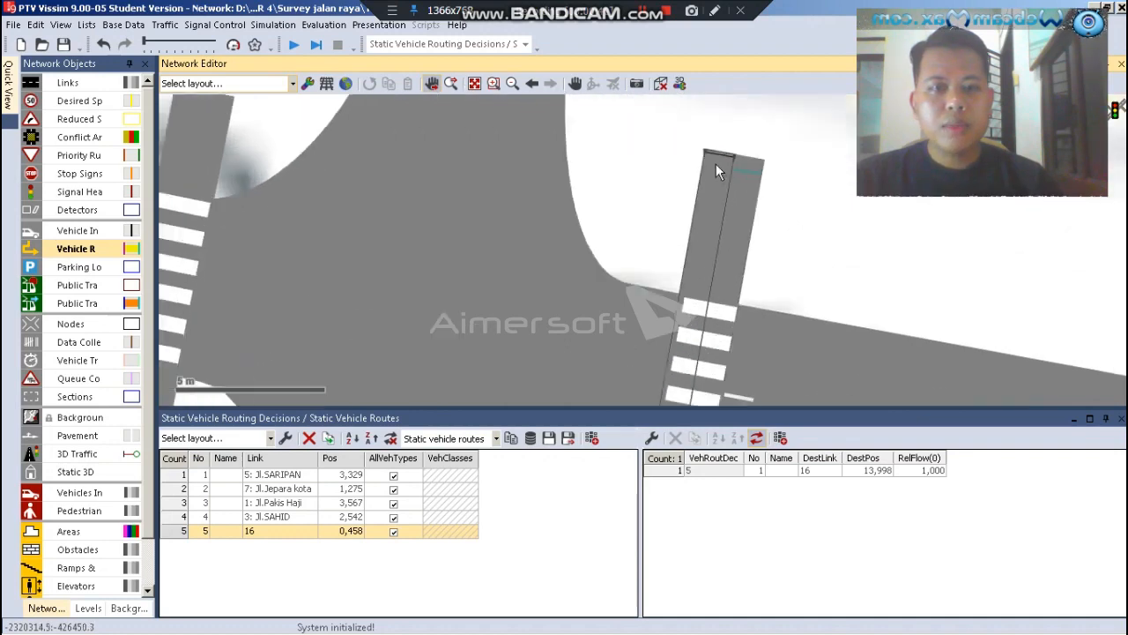
{"action": "right_click", "coordinate": [715, 164]}
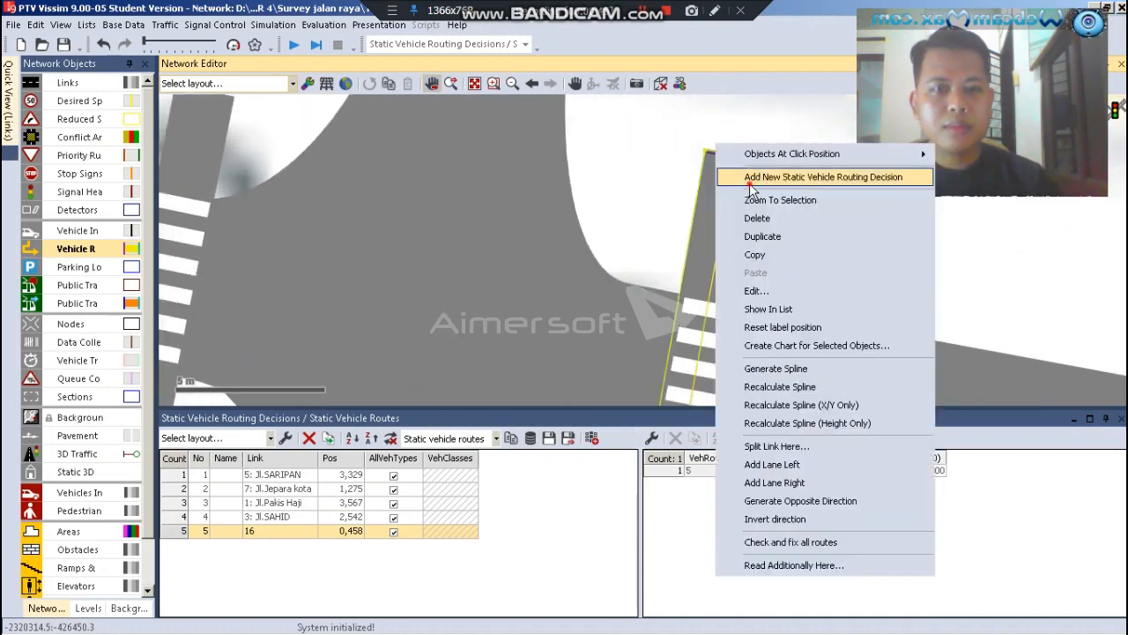
{"action": "left_click", "coordinate": [751, 177]}
{"action": "scroll", "coordinate": [706, 132], "scroll_direction": "down", "scroll_amount": 2}
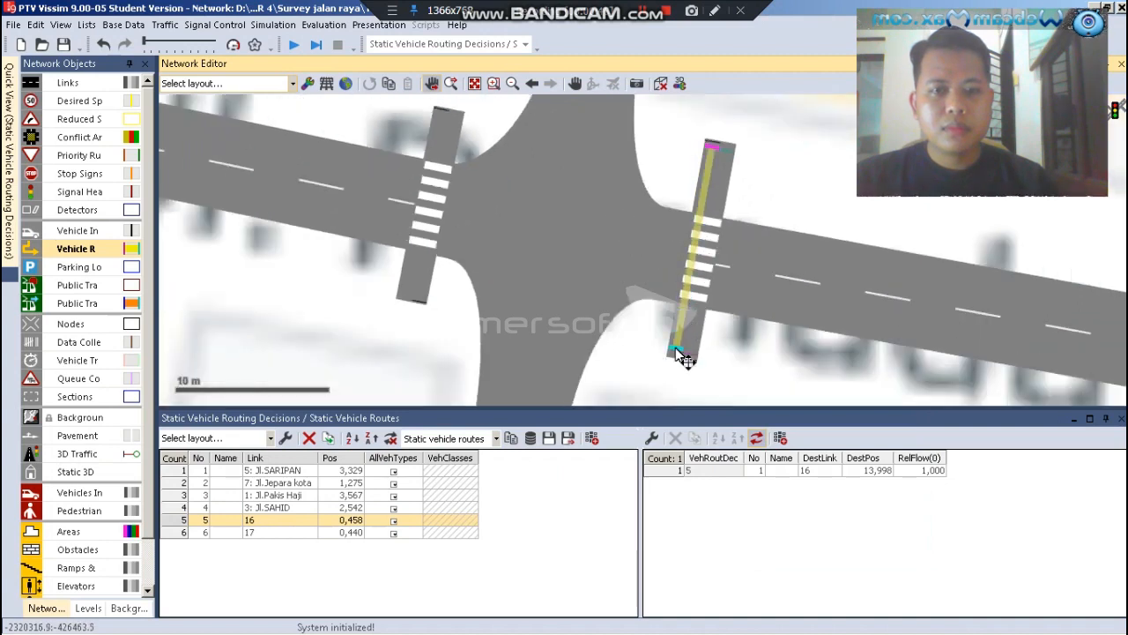
{"action": "left_click", "coordinate": [681, 355]}
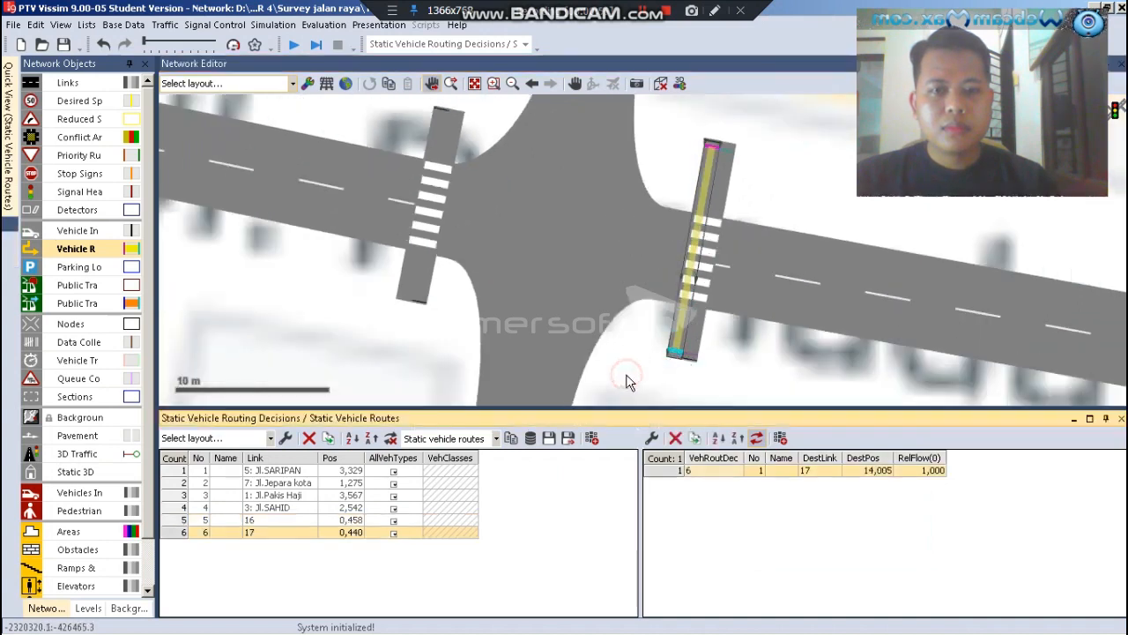
{"action": "left_click", "coordinate": [628, 381]}
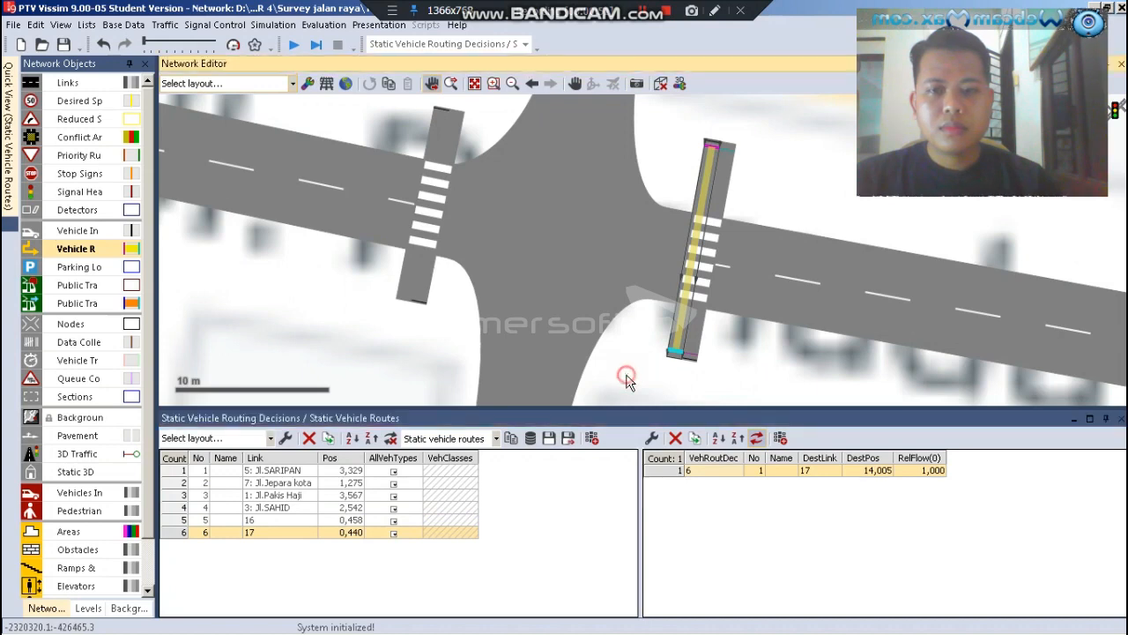
Add a static vehicle route on the western crosswalk's right-hand link, from about position 0.7 at its southern end to about 12.3 at its northern end
{"action": "right_click", "coordinate": [424, 295]}
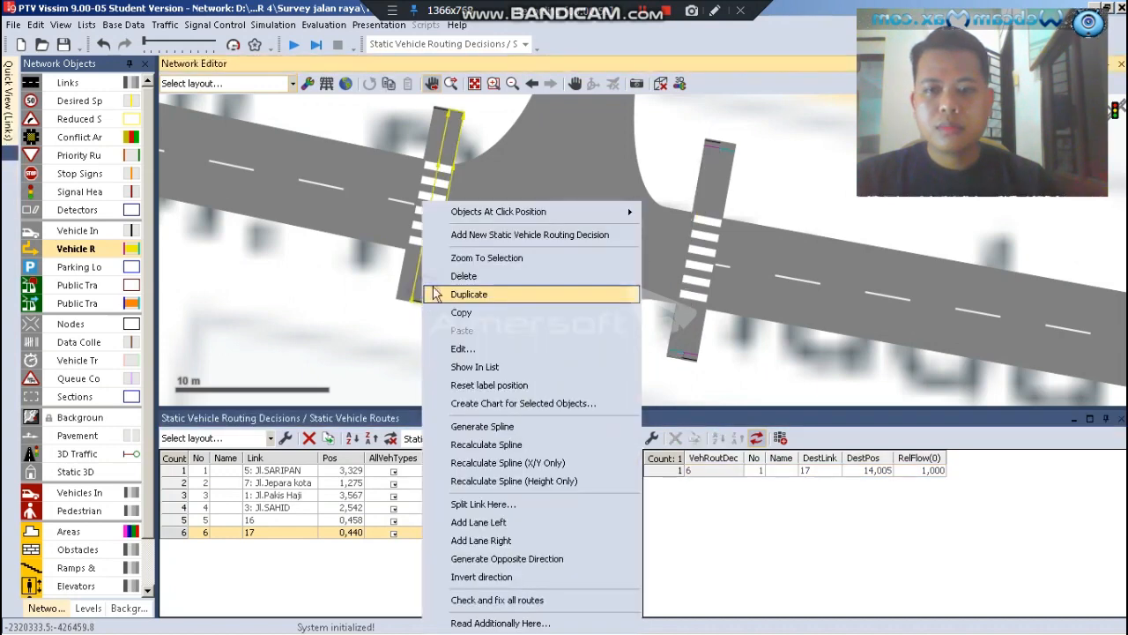
{"action": "left_click", "coordinate": [481, 238]}
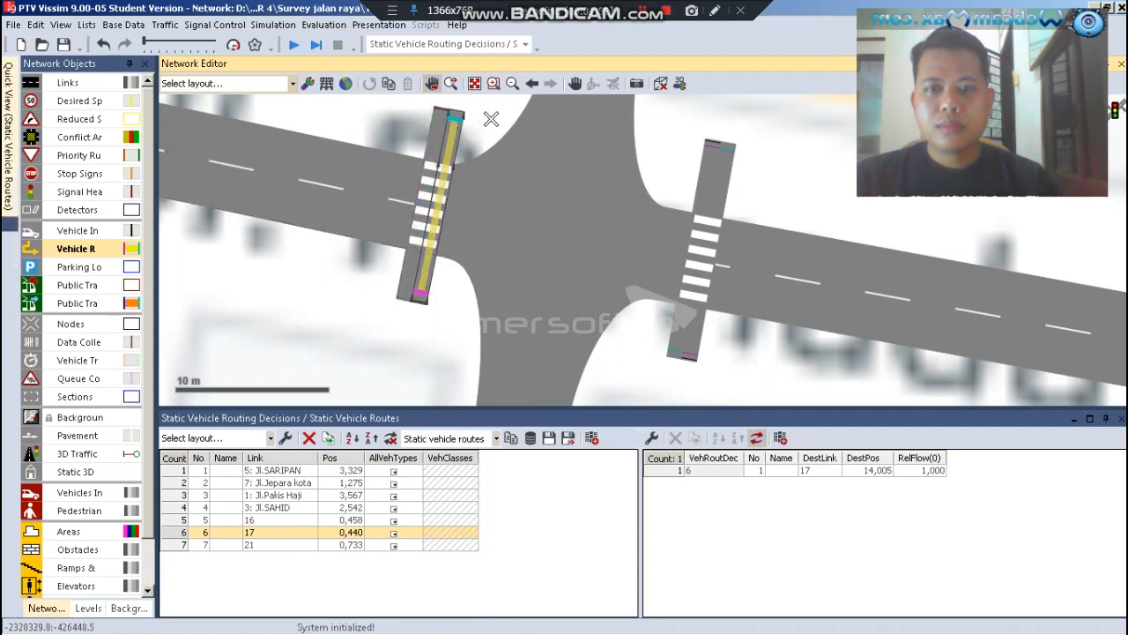
{"action": "left_click", "coordinate": [448, 124]}
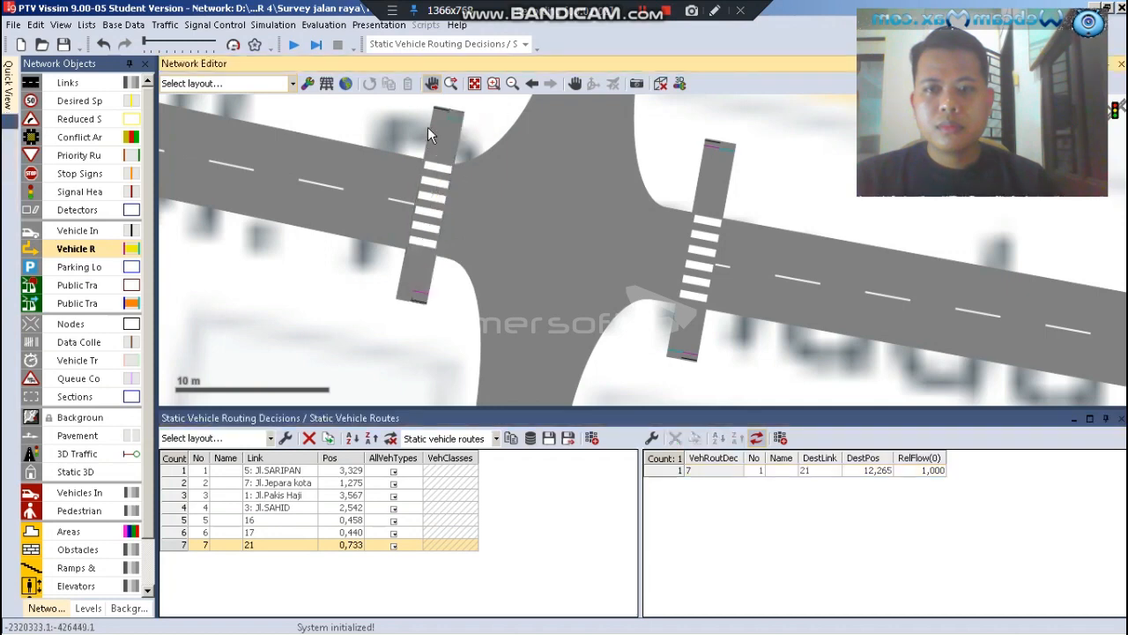
Add a static vehicle route on the western crosswalk's left-hand link, from about position 0.9 at its northern end to about 12.2 at its southern end
{"action": "right_click", "coordinate": [438, 126]}
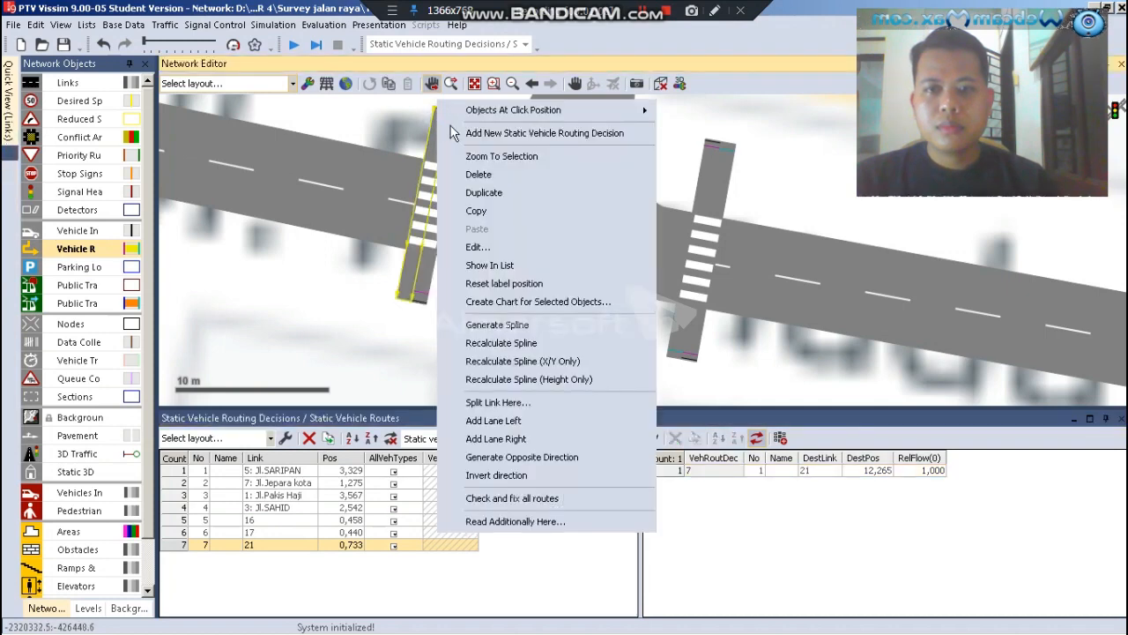
{"action": "left_click", "coordinate": [476, 126]}
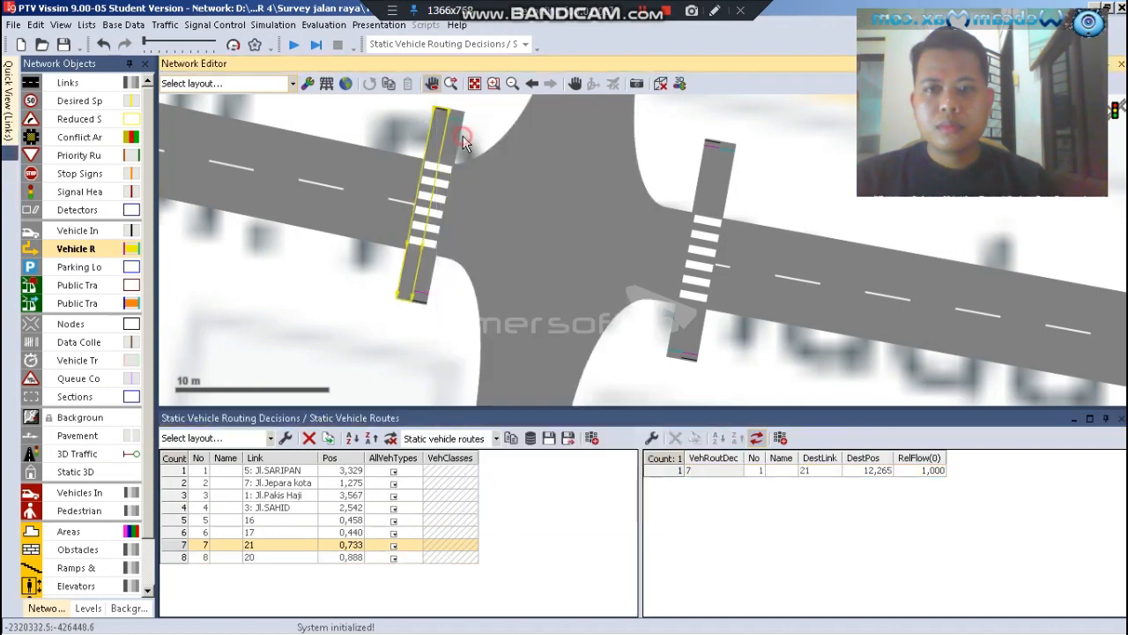
{"action": "left_click", "coordinate": [414, 298]}
Add a static vehicle route on the northern crosswalk's lower link, from about position 0.4 at its western end to about 15.8 at its eastern end
{"action": "scroll", "coordinate": [455, 278], "scroll_direction": "down", "scroll_amount": 3}
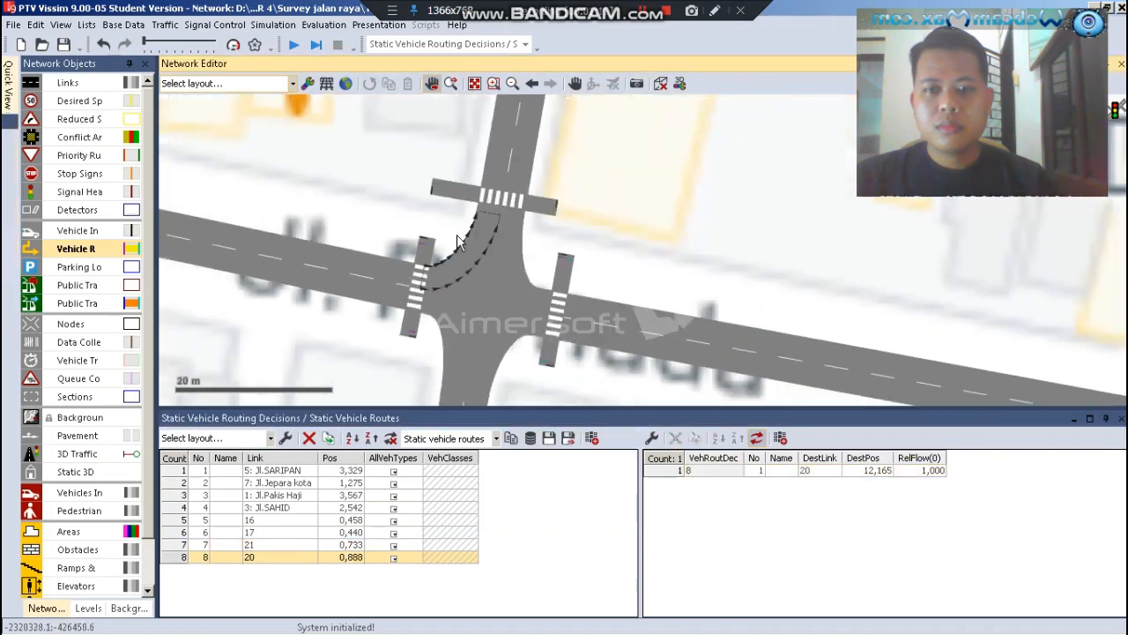
{"action": "scroll", "coordinate": [473, 201], "scroll_direction": "up", "scroll_amount": 3}
{"action": "right_click", "coordinate": [398, 231]}
{"action": "left_click", "coordinate": [429, 238]}
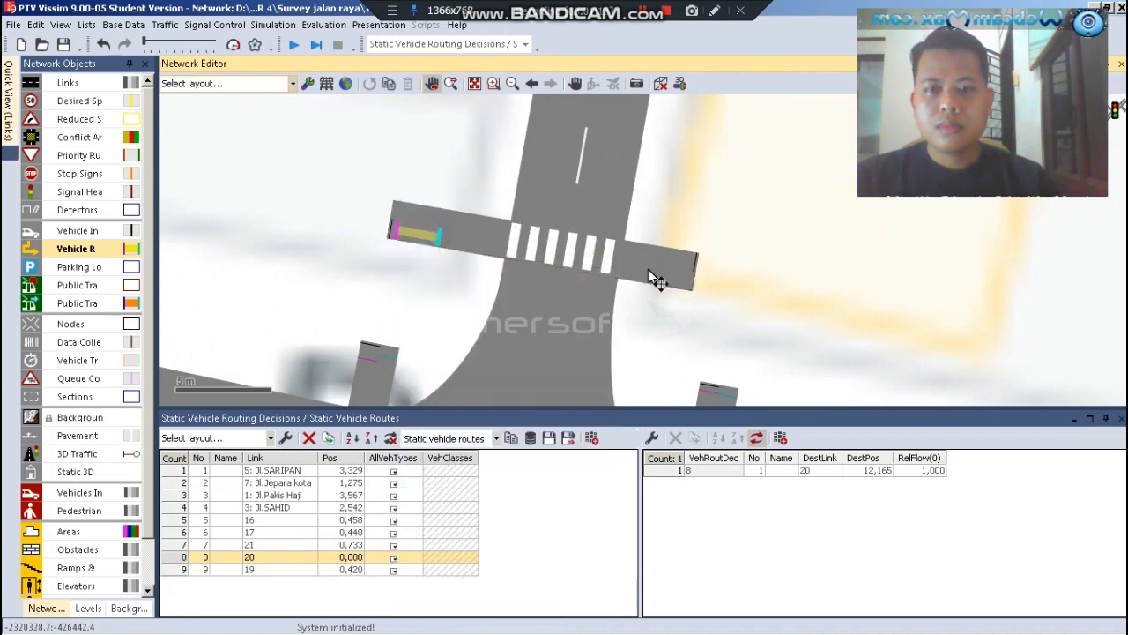
{"action": "left_click", "coordinate": [695, 310]}
{"action": "left_click", "coordinate": [697, 325]}
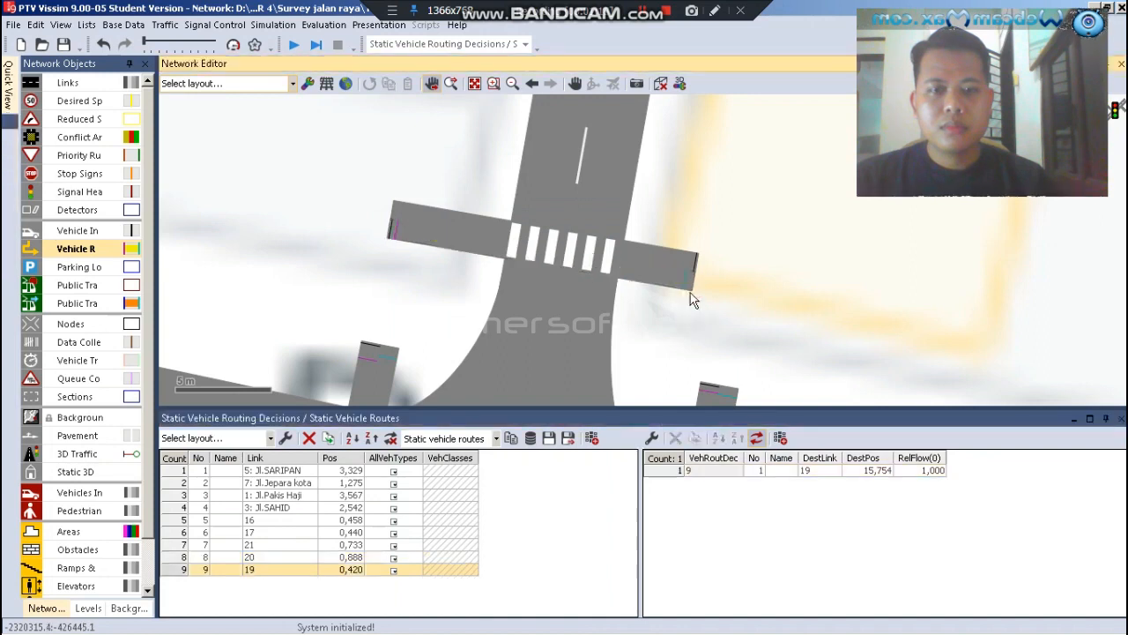
Add a static vehicle route on the northern crosswalk's upper link, from about position 0.5 at its eastern end to about 15.8 at its western end
{"action": "right_click", "coordinate": [687, 262]}
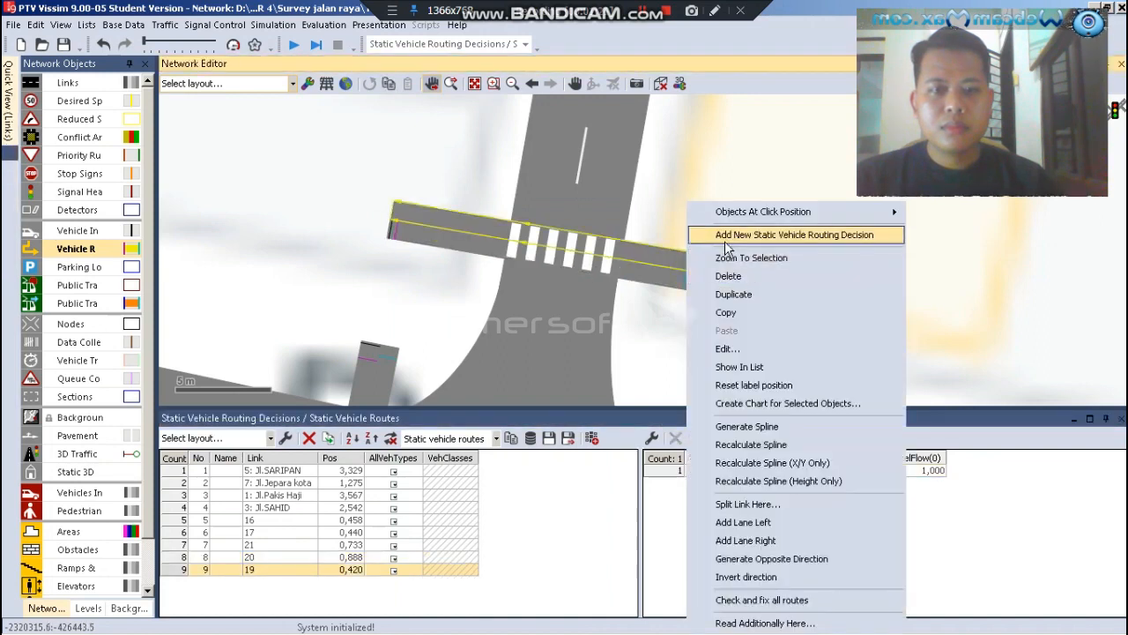
{"action": "left_click", "coordinate": [781, 229]}
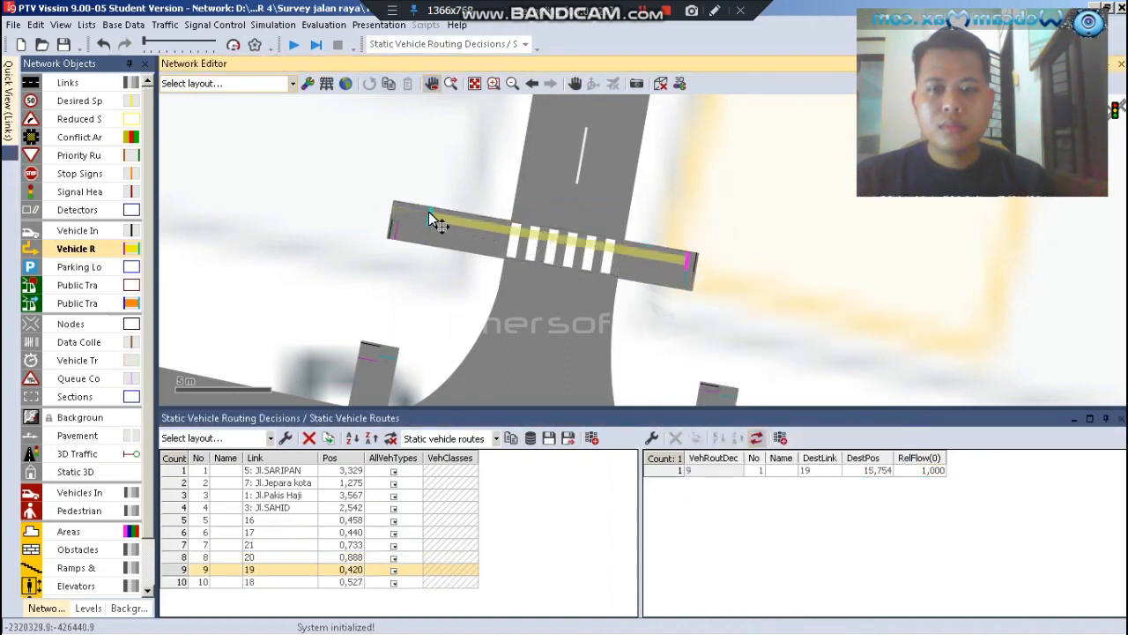
{"action": "left_click", "coordinate": [401, 214]}
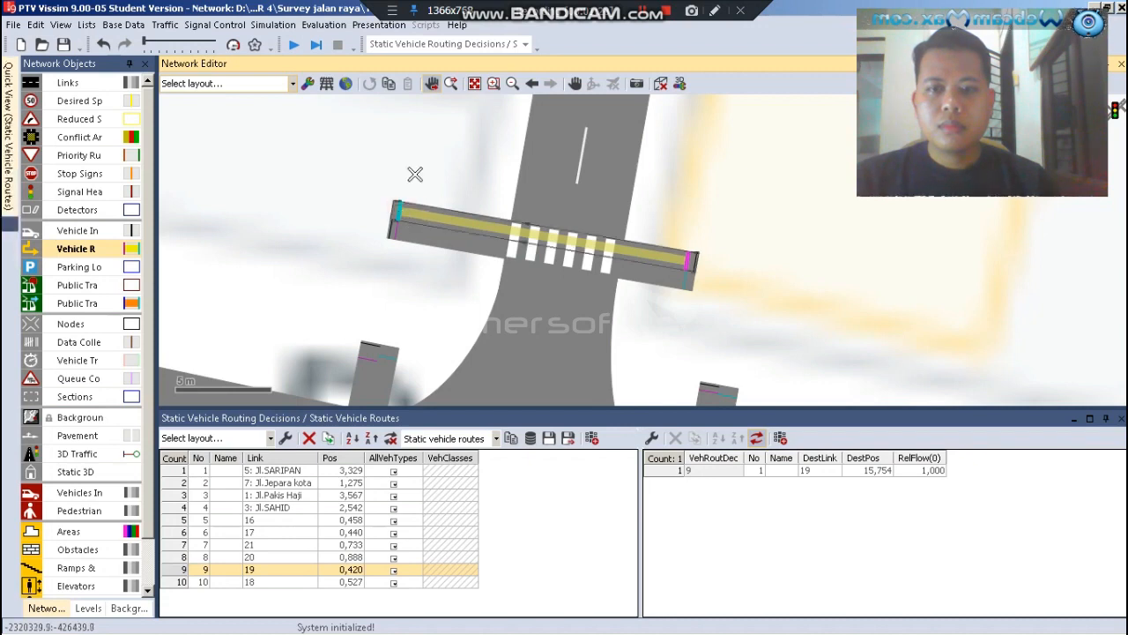
{"action": "left_click", "coordinate": [415, 175]}
{"action": "left_click", "coordinate": [414, 173]}
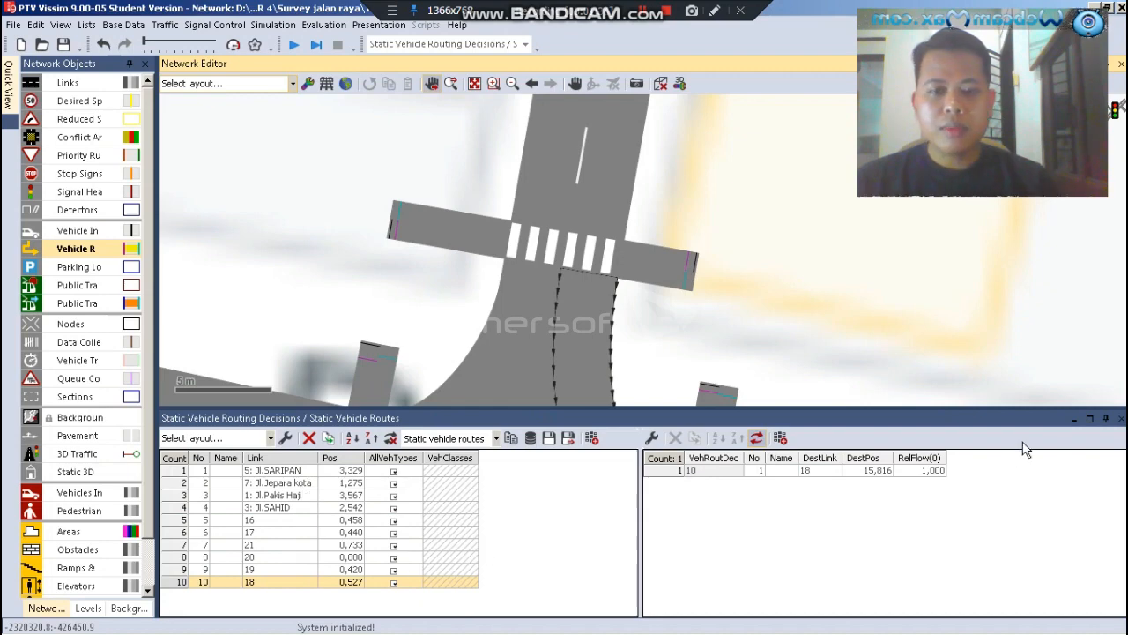
{"action": "left_click", "coordinate": [1121, 419]}
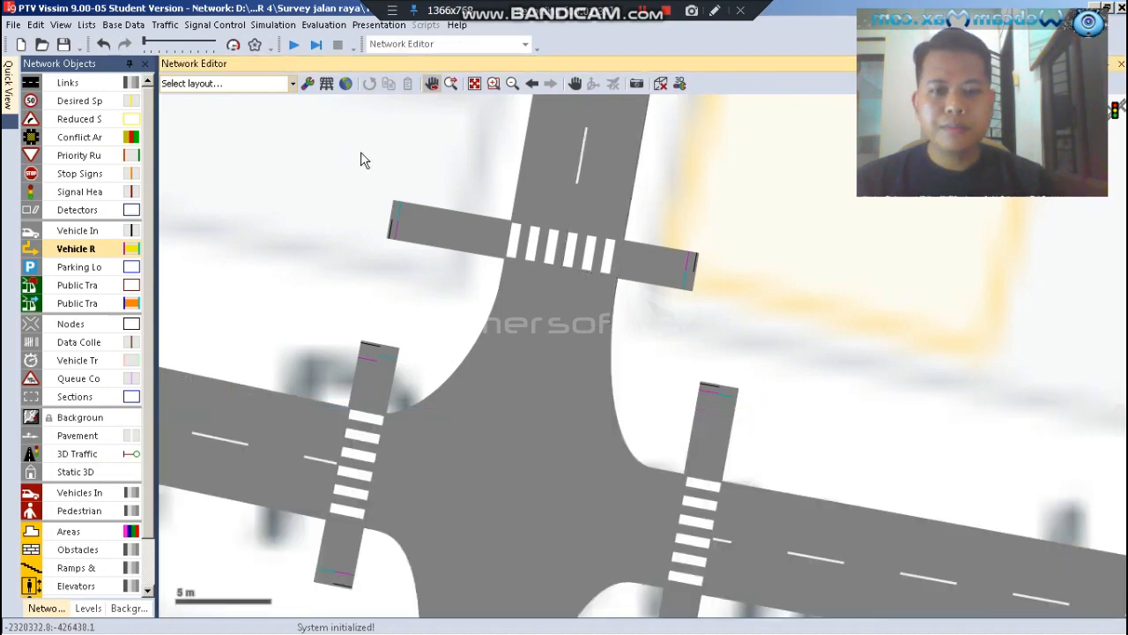
Run the simulation in the 3D view to examine traffic at the intersection, stop it and return to the 2D view
{"action": "scroll", "coordinate": [379, 172], "scroll_direction": "down", "scroll_amount": 2}
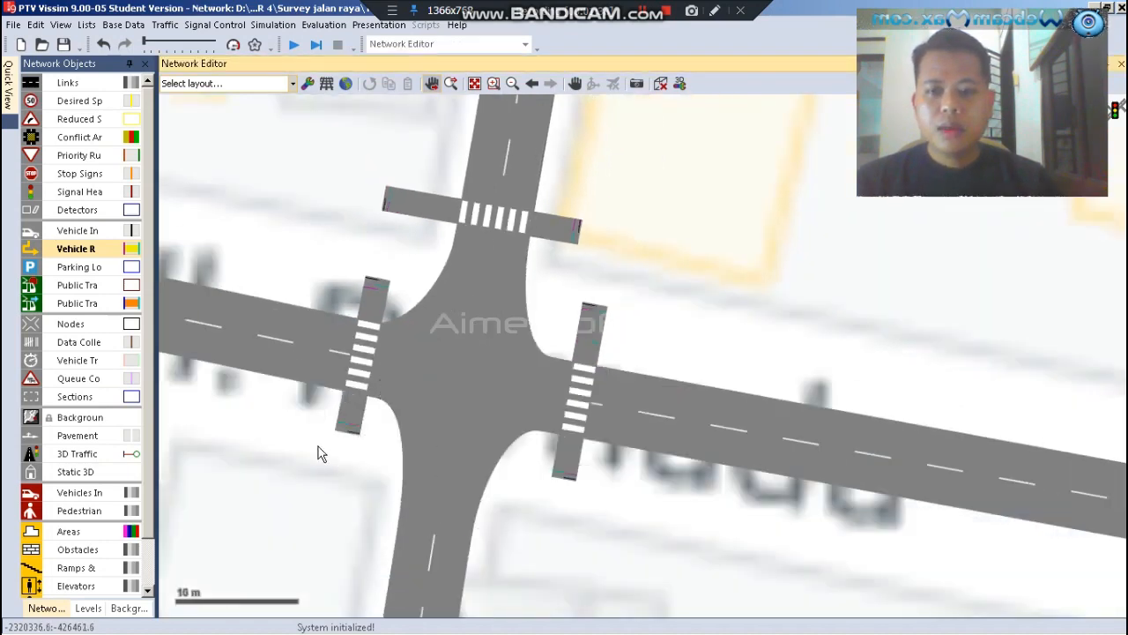
{"action": "scroll", "coordinate": [321, 445], "scroll_direction": "up", "scroll_amount": 1}
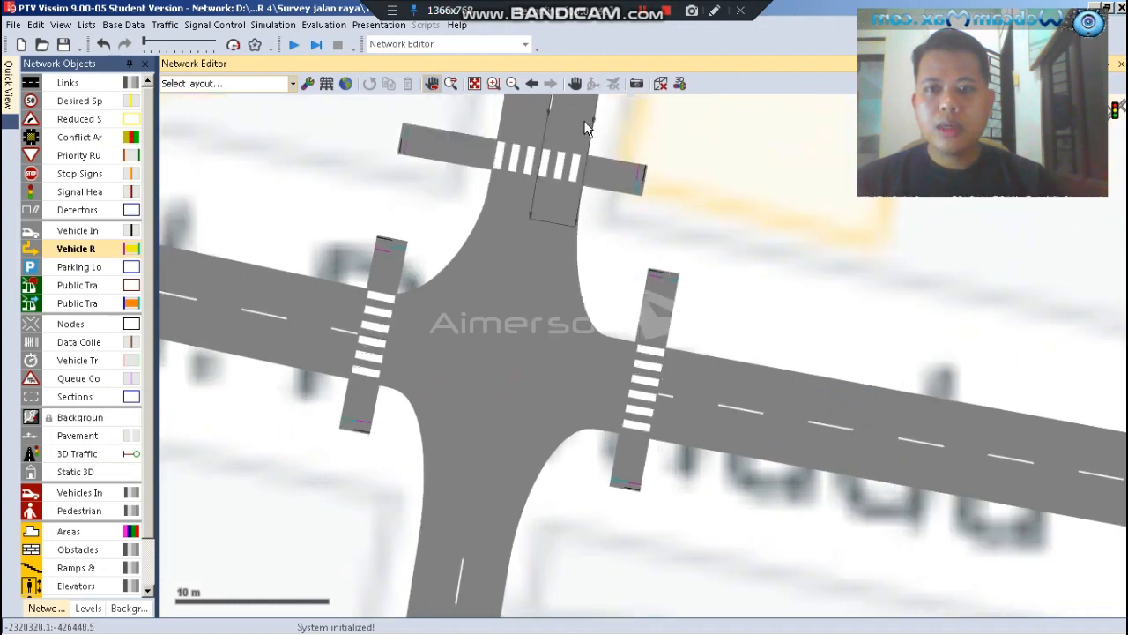
{"action": "left_click", "coordinate": [661, 84]}
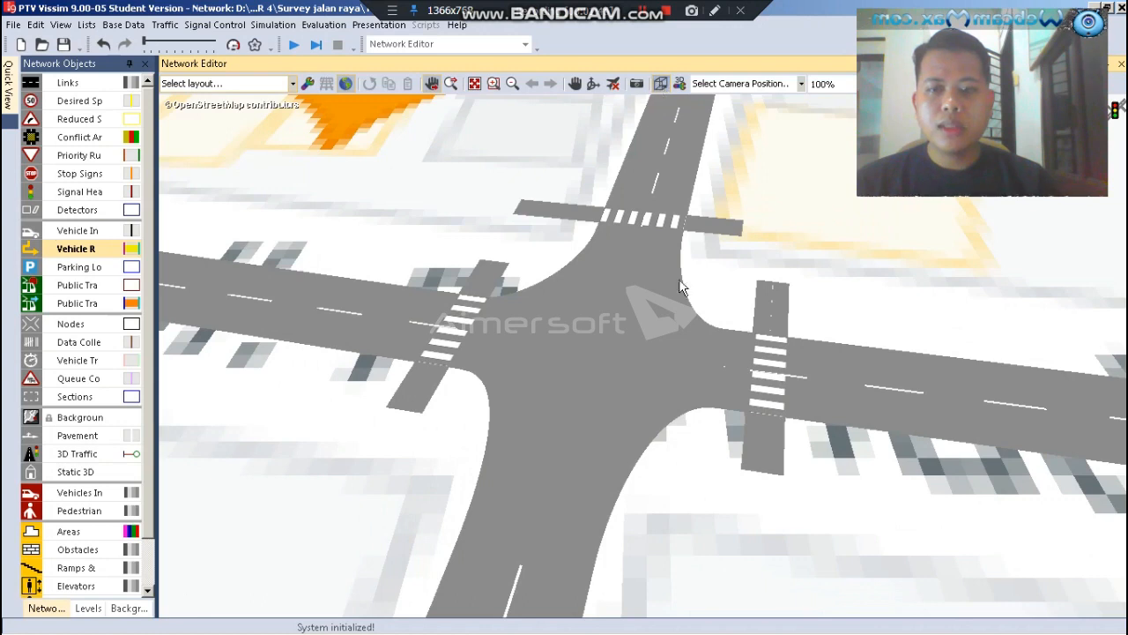
{"action": "scroll", "coordinate": [665, 372], "scroll_direction": "up", "scroll_amount": 1}
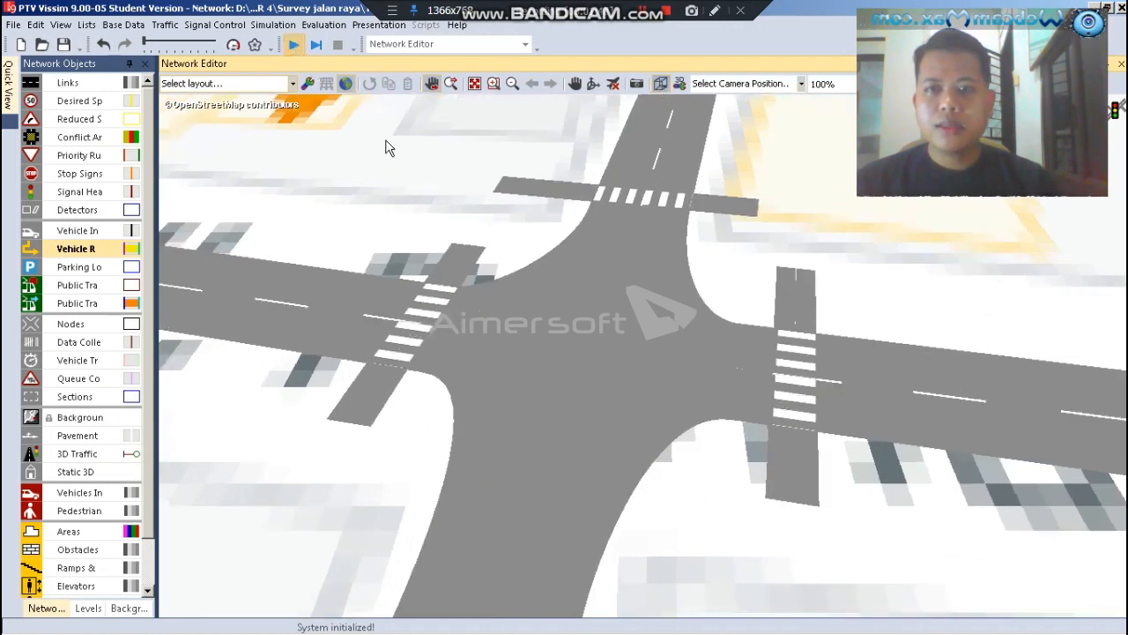
{"action": "left_click", "coordinate": [514, 367]}
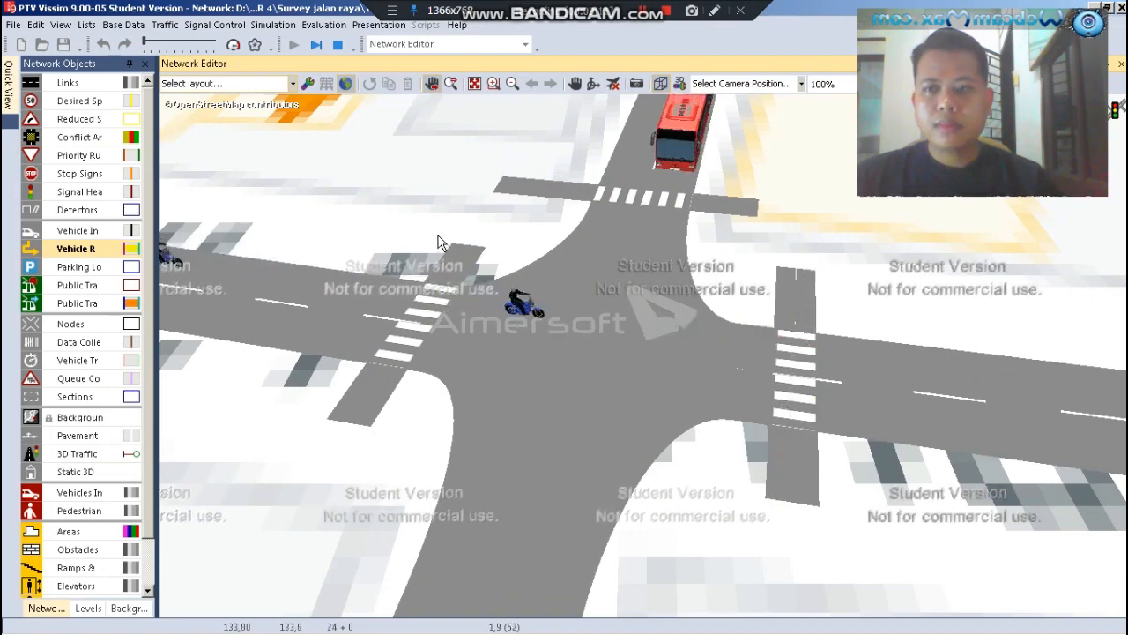
{"action": "left_click", "coordinate": [338, 45]}
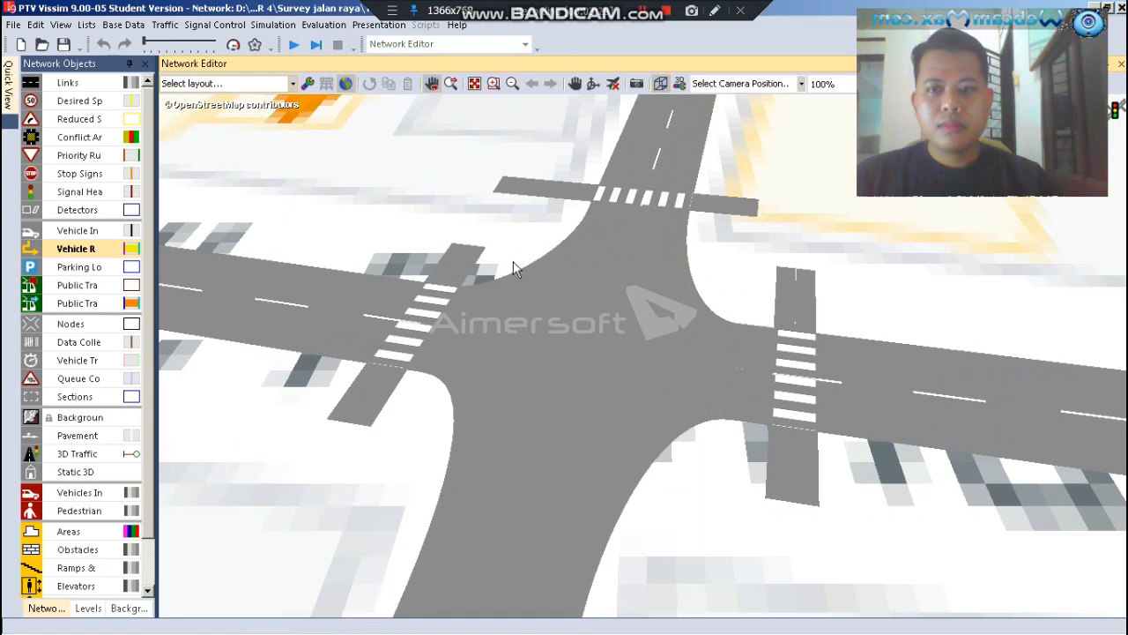
{"action": "left_click", "coordinate": [660, 84]}
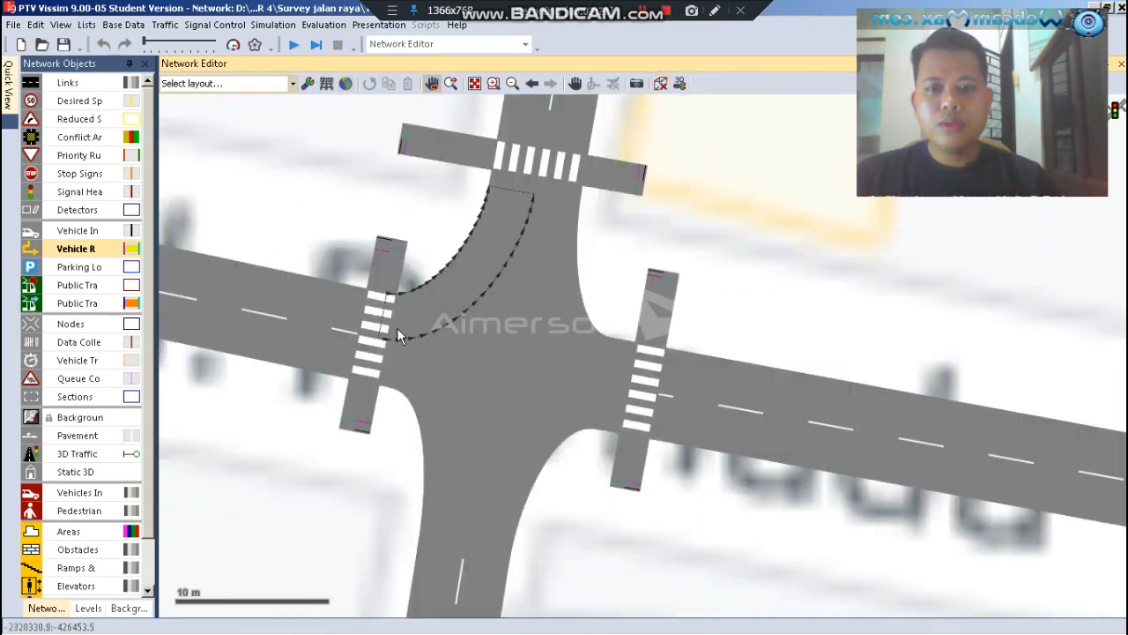
Draw a reduced speed area about 12.1 m long on the connector from the western arm to the northern arm, starting at about 0.2 m
{"action": "scroll", "coordinate": [322, 391], "scroll_direction": "up", "scroll_amount": 3}
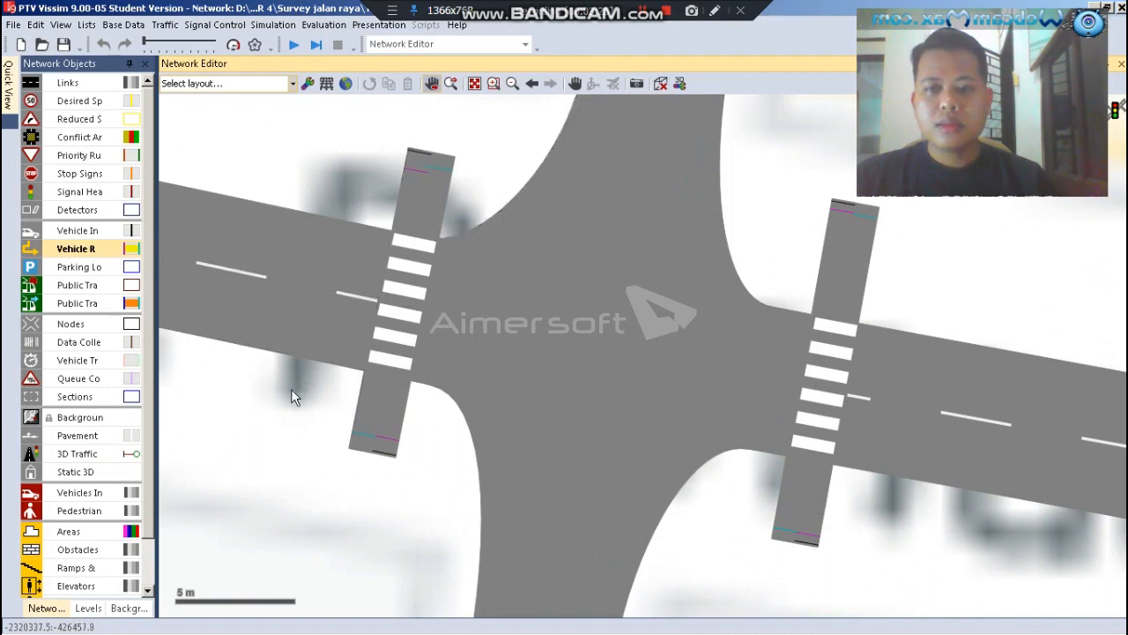
{"action": "scroll", "coordinate": [291, 389], "scroll_direction": "down", "scroll_amount": 2}
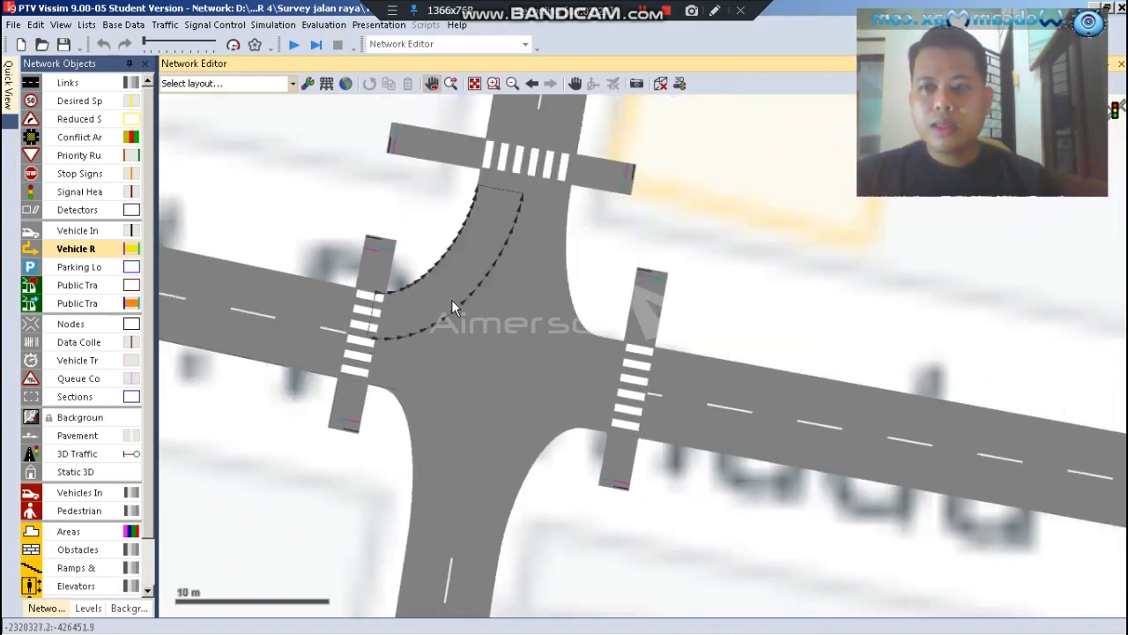
{"action": "scroll", "coordinate": [451, 301], "scroll_direction": "up", "scroll_amount": 2}
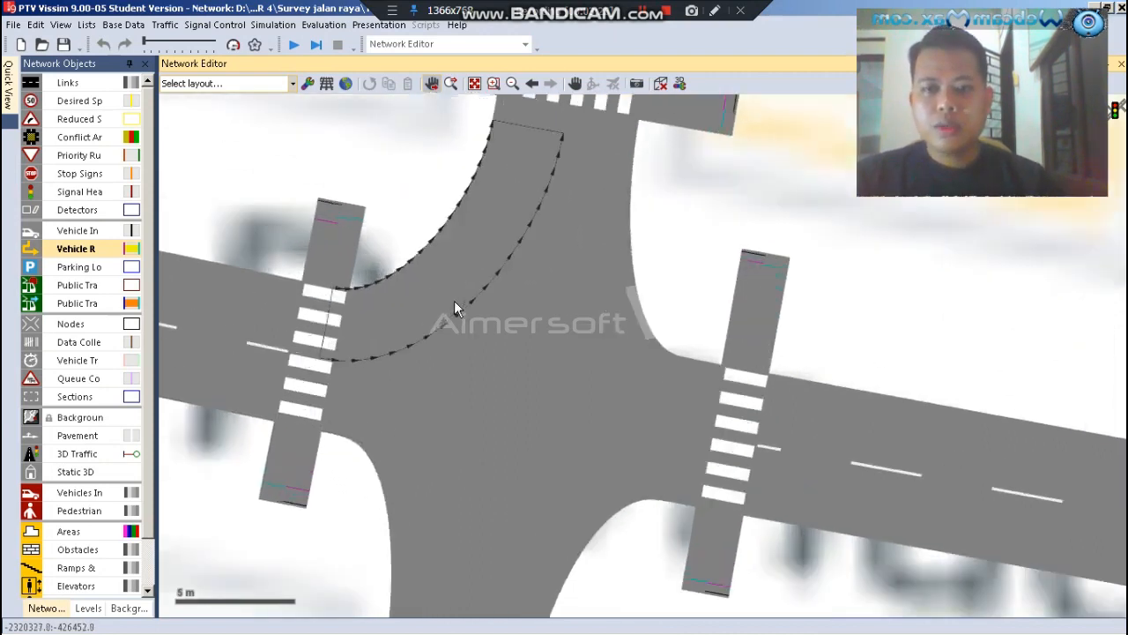
{"action": "left_click", "coordinate": [79, 123]}
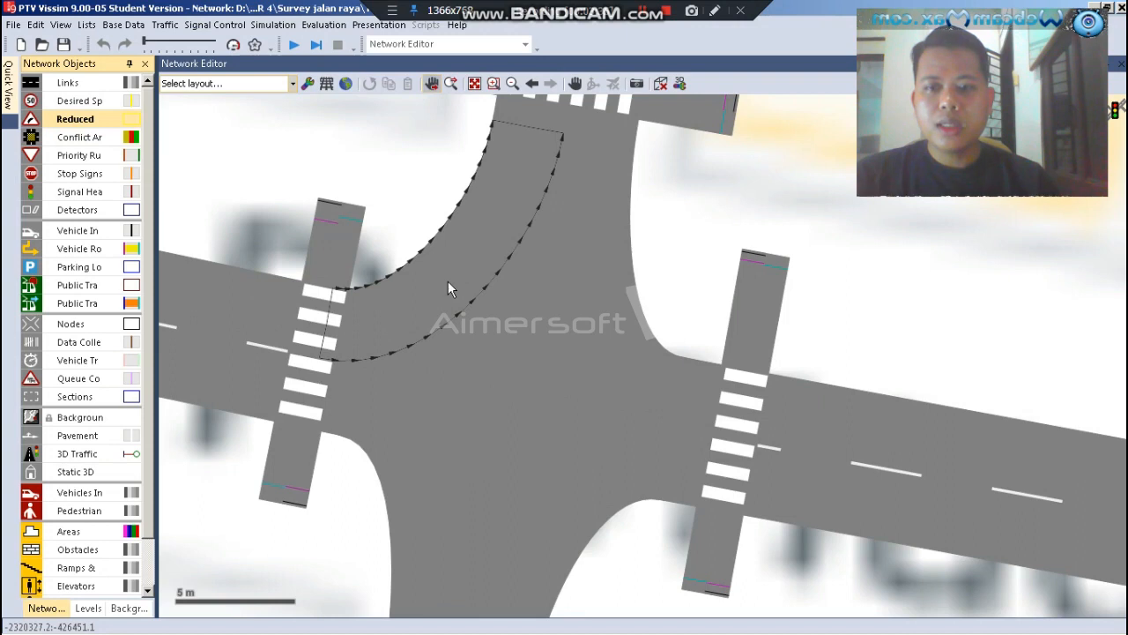
{"action": "left_click", "coordinate": [448, 288]}
{"action": "scroll", "coordinate": [448, 284], "scroll_direction": "down", "scroll_amount": 2}
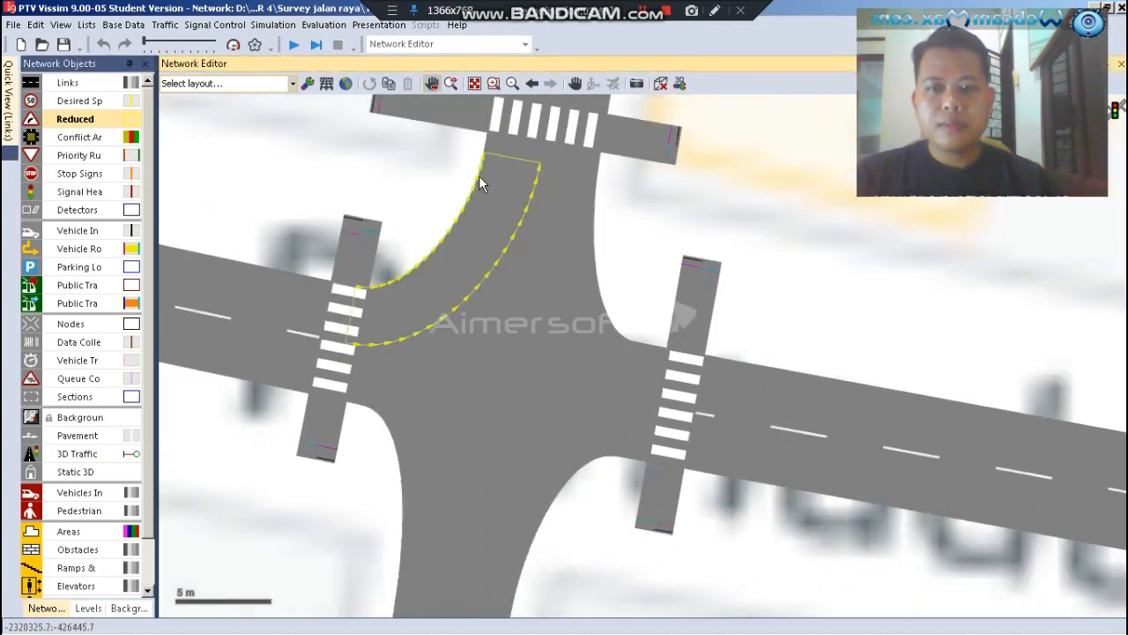
{"action": "scroll", "coordinate": [489, 181], "scroll_direction": "up", "scroll_amount": 1}
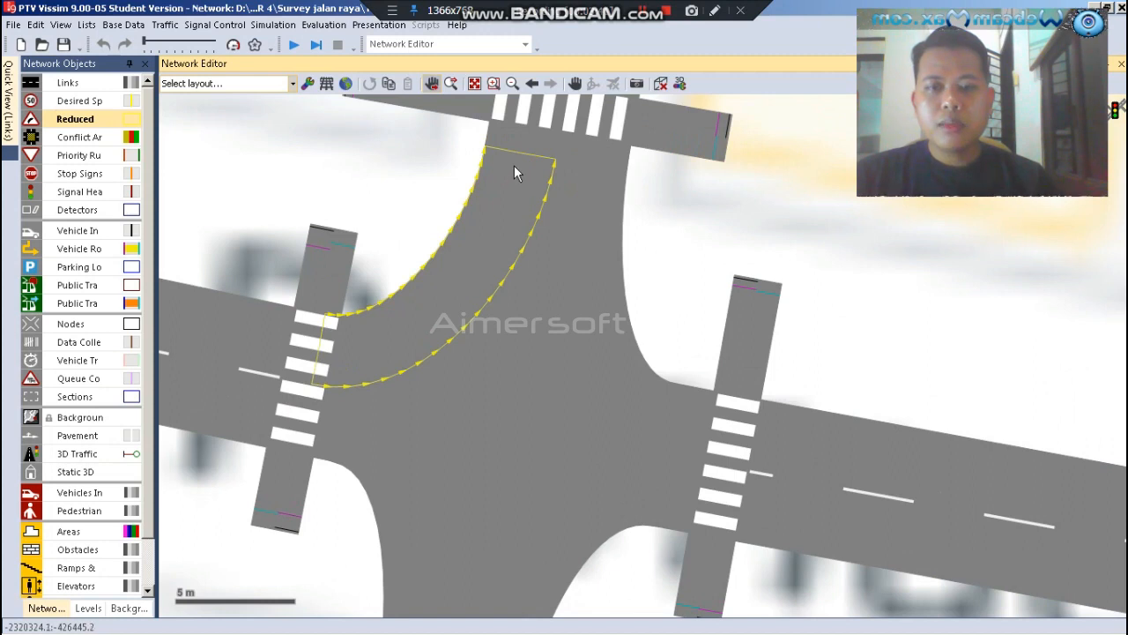
{"action": "left_click_drag", "start_coordinate": [516, 172], "coordinate": [326, 345]}
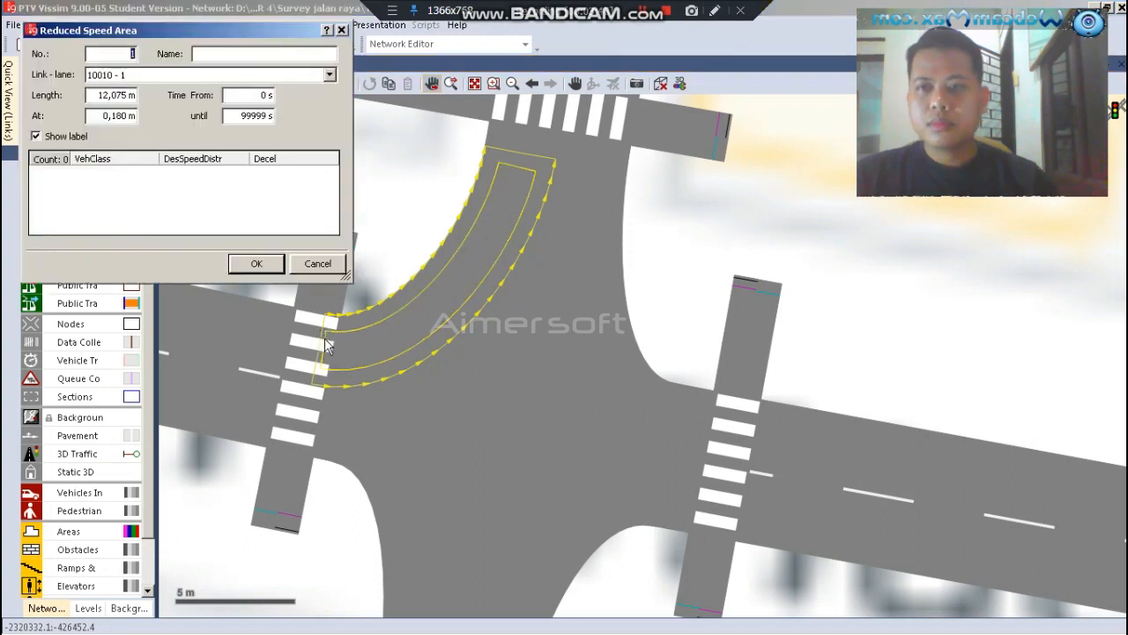
Add three vehicle class entries to the west-to-north reduced speed area: 10: Car, 30: Bus and 70: Motor
{"action": "right_click", "coordinate": [150, 182]}
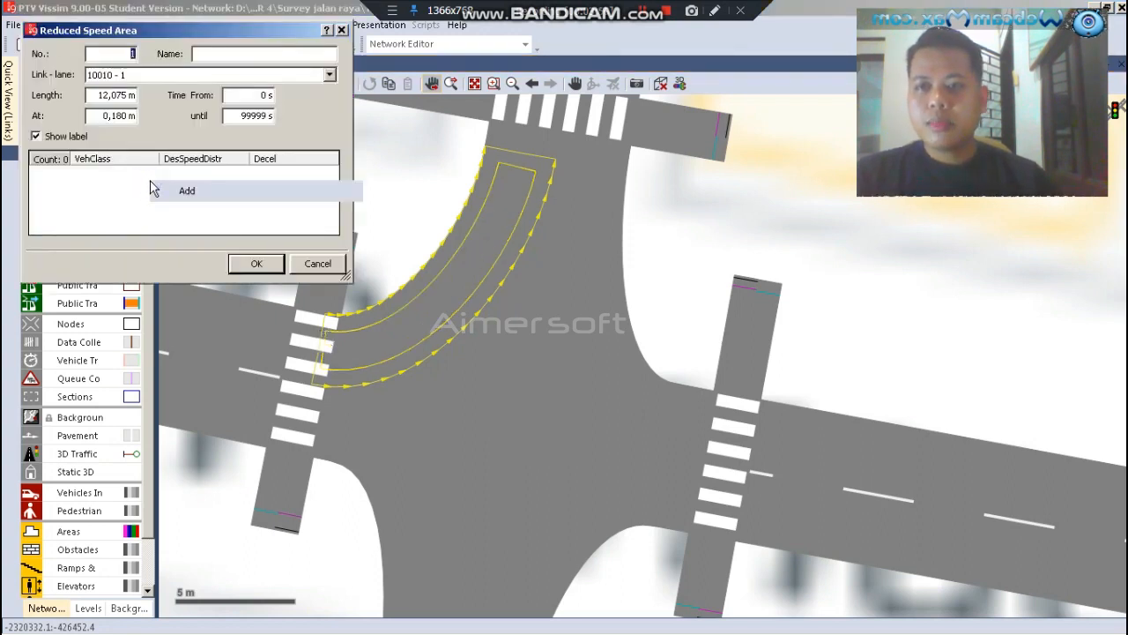
{"action": "left_click", "coordinate": [155, 188]}
{"action": "right_click", "coordinate": [151, 204]}
{"action": "left_click", "coordinate": [152, 208]}
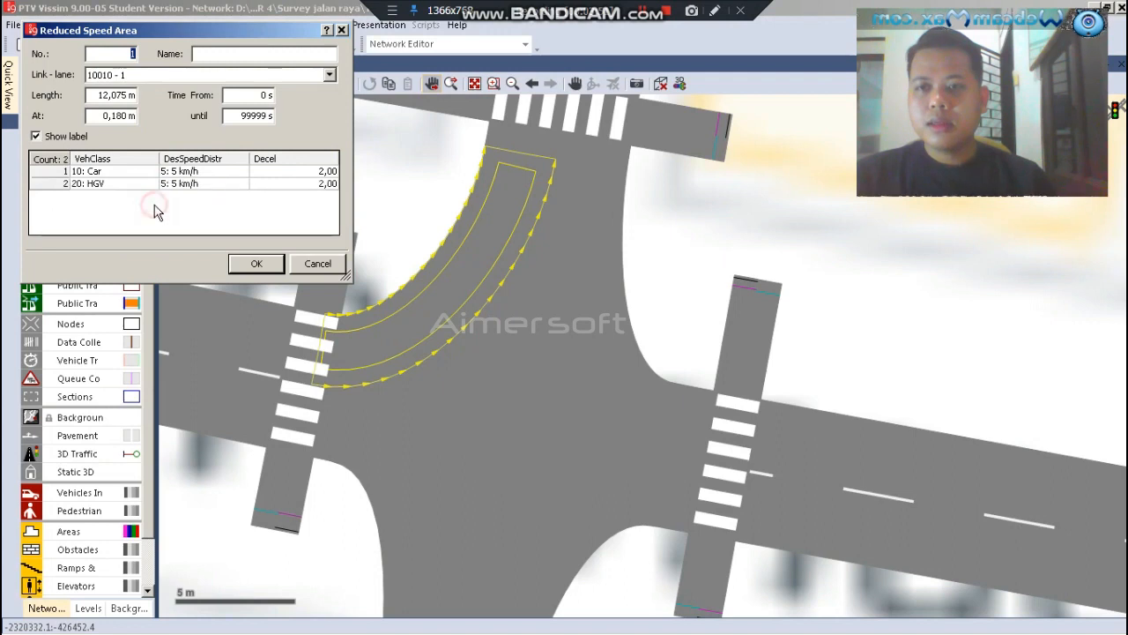
{"action": "right_click", "coordinate": [152, 203]}
{"action": "left_click", "coordinate": [166, 212]}
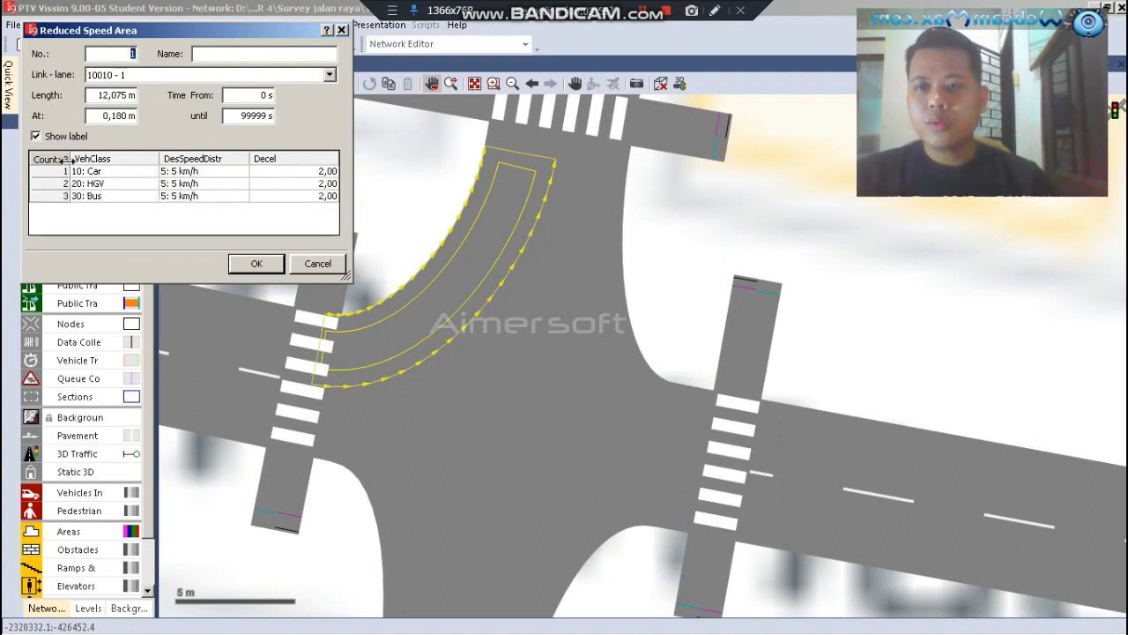
{"action": "left_click", "coordinate": [98, 183]}
{"action": "left_click", "coordinate": [100, 183]}
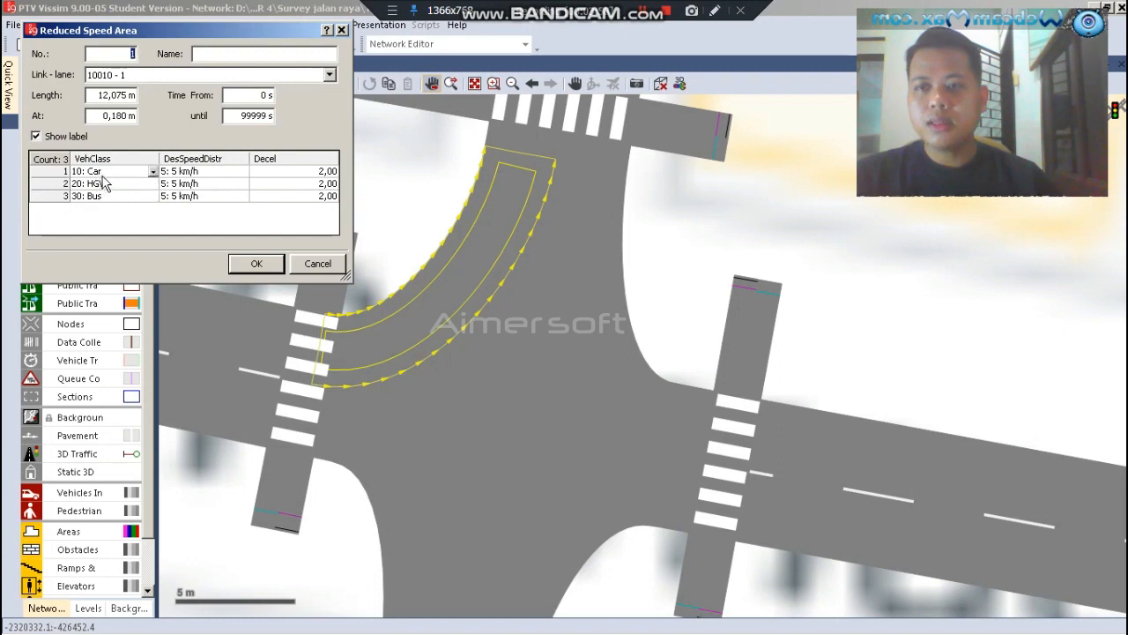
{"action": "left_click", "coordinate": [151, 187]}
{"action": "scroll", "coordinate": [130, 218], "scroll_direction": "down", "scroll_amount": 1}
{"action": "left_click", "coordinate": [114, 208]}
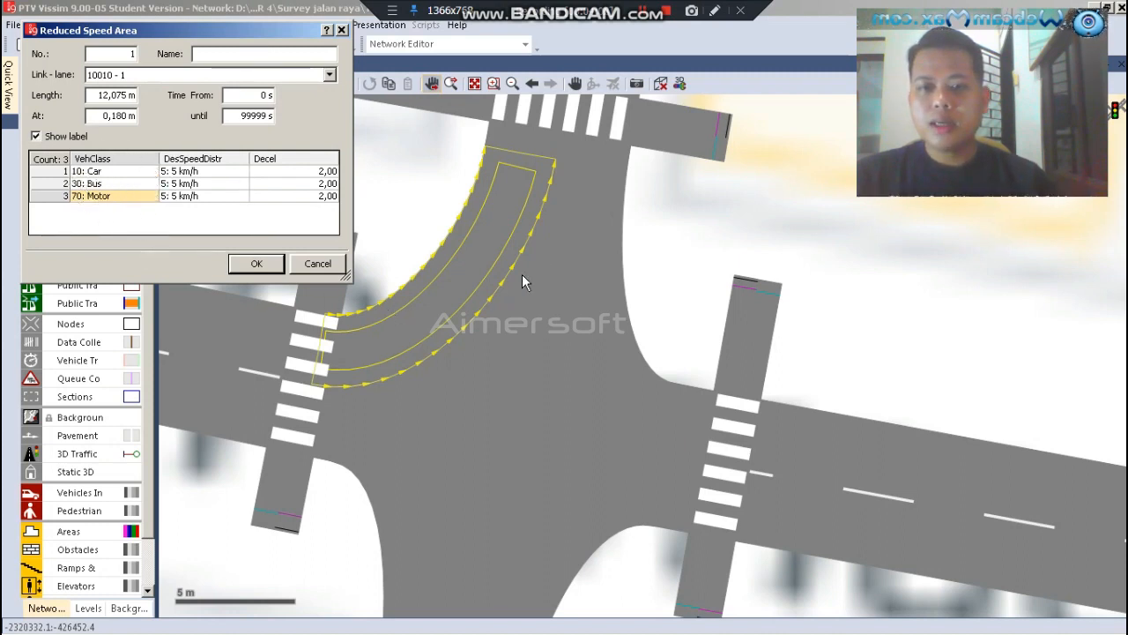
Set the desired speed distribution to 12: 12 km/h for Car, Bus and Motor in the west-to-north area and accept its settings
{"action": "left_click", "coordinate": [244, 180]}
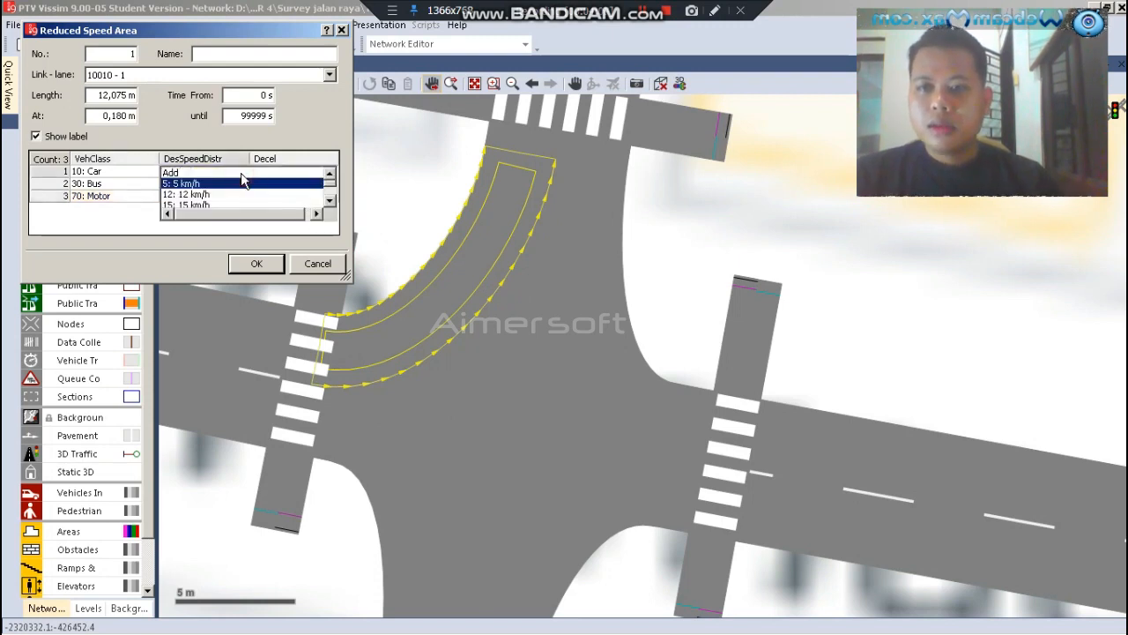
{"action": "left_click", "coordinate": [191, 195]}
{"action": "left_click", "coordinate": [240, 187]}
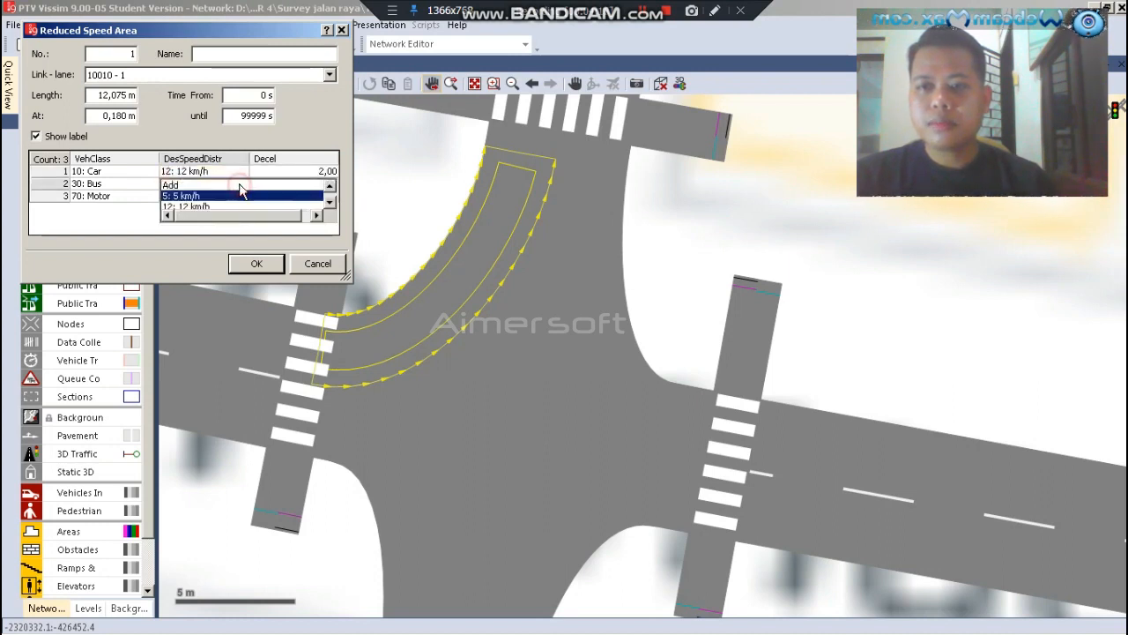
{"action": "left_click", "coordinate": [208, 206]}
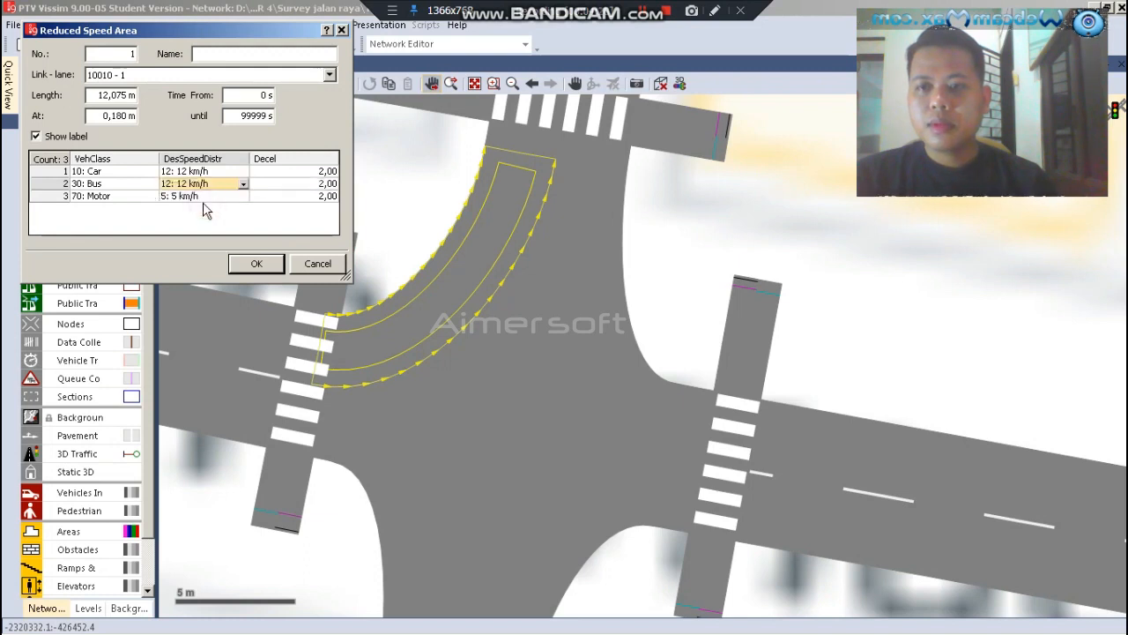
{"action": "left_click", "coordinate": [242, 195]}
{"action": "scroll", "coordinate": [214, 182], "scroll_direction": "down", "scroll_amount": 1}
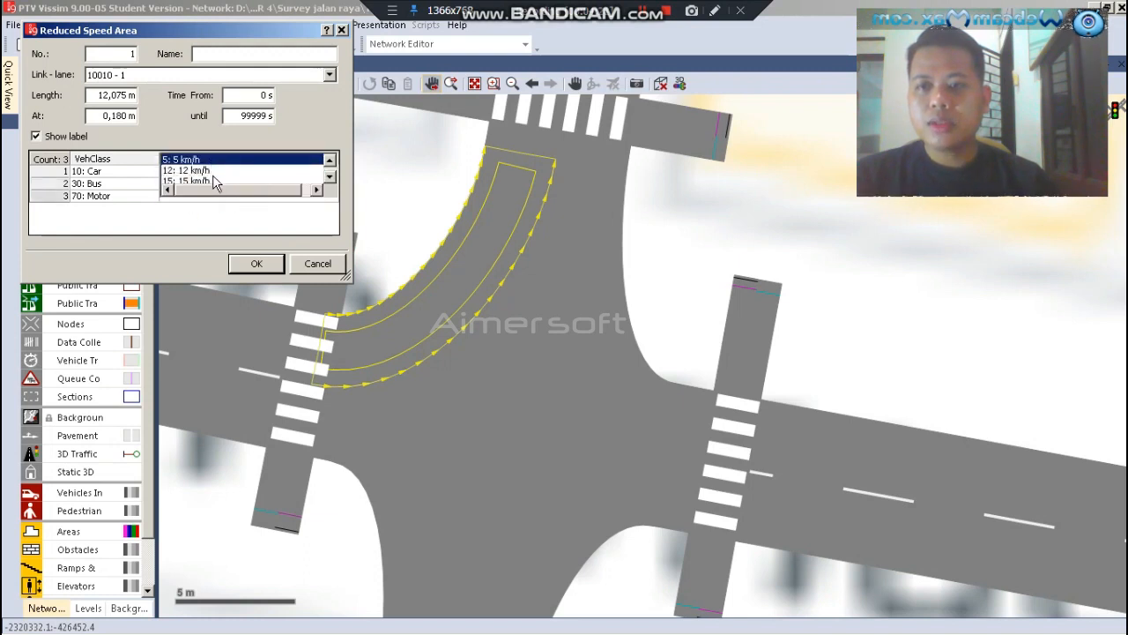
{"action": "left_click", "coordinate": [196, 171]}
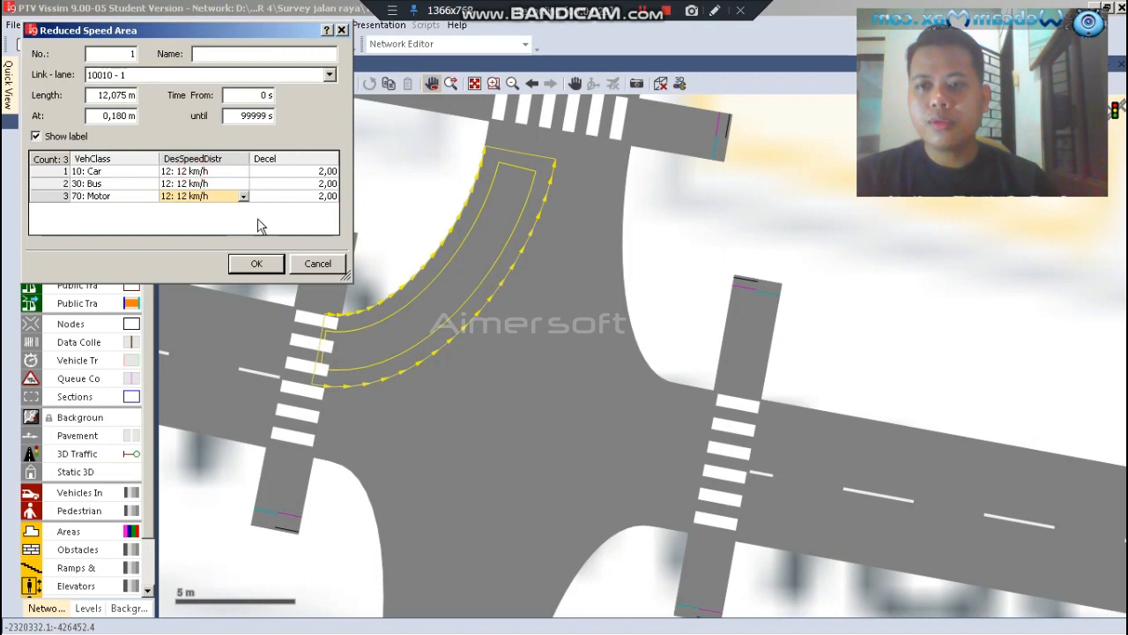
{"action": "left_click", "coordinate": [255, 263]}
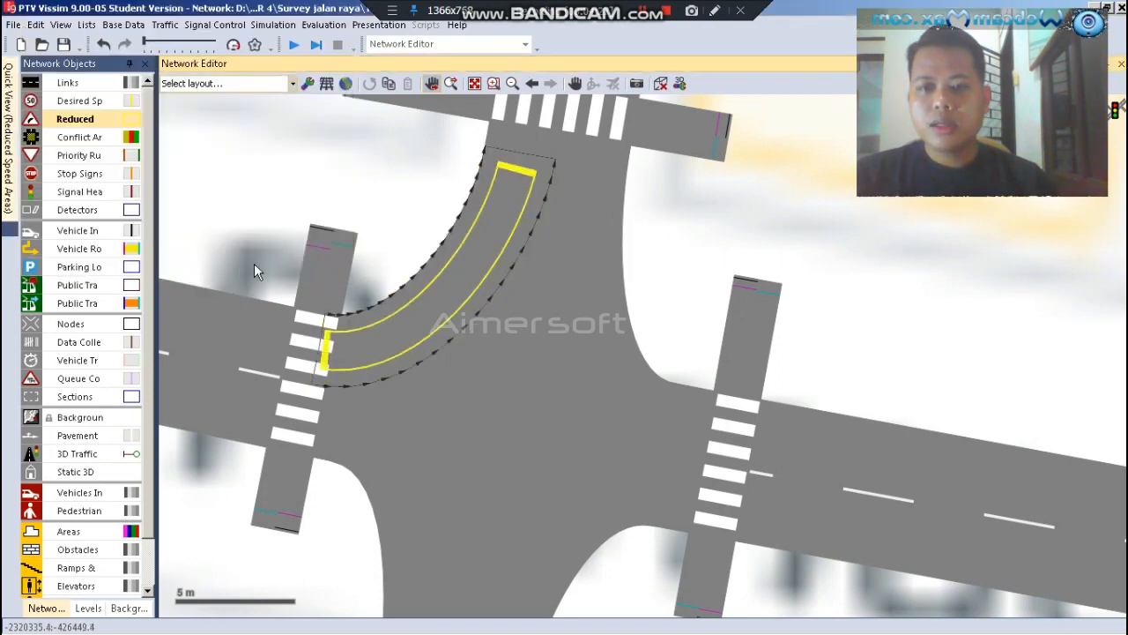
Draw a reduced speed area about 15.1 m long on the north-to-west connector from about 0.9 m, with entries for Car, Bus and Motor
{"action": "left_click", "coordinate": [547, 276]}
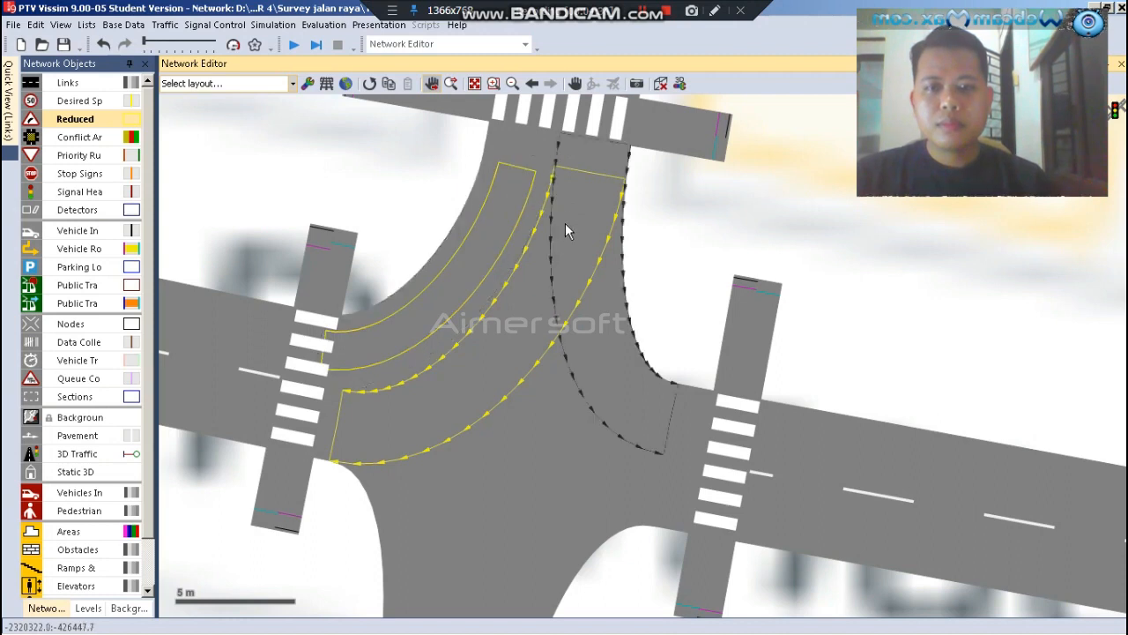
{"action": "left_click_drag", "start_coordinate": [573, 191], "coordinate": [347, 419]}
{"action": "right_click", "coordinate": [152, 187]}
{"action": "left_click", "coordinate": [172, 201]}
{"action": "right_click", "coordinate": [166, 197]}
{"action": "left_click", "coordinate": [176, 207]}
{"action": "right_click", "coordinate": [184, 213]}
{"action": "left_click", "coordinate": [200, 222]}
{"action": "left_click", "coordinate": [150, 196]}
{"action": "scroll", "coordinate": [148, 208], "scroll_direction": "down", "scroll_amount": 2}
{"action": "left_click", "coordinate": [128, 207]}
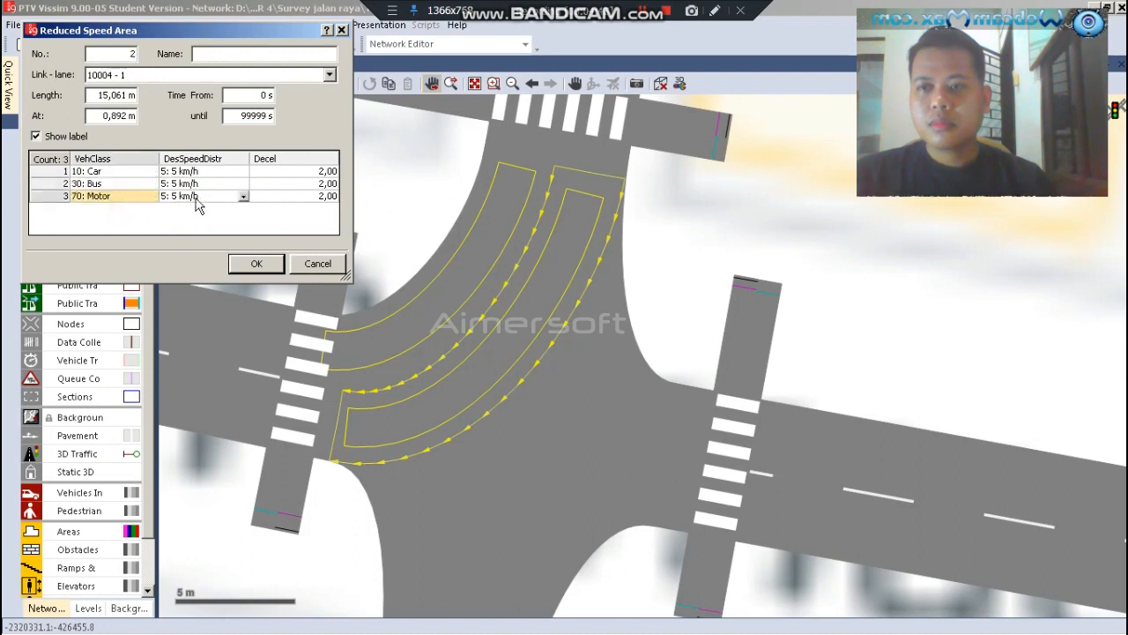
Set the desired speed distribution to 12: 12 km/h for Car, Bus and Motor in the north-to-west area and accept its settings
{"action": "left_click", "coordinate": [244, 175]}
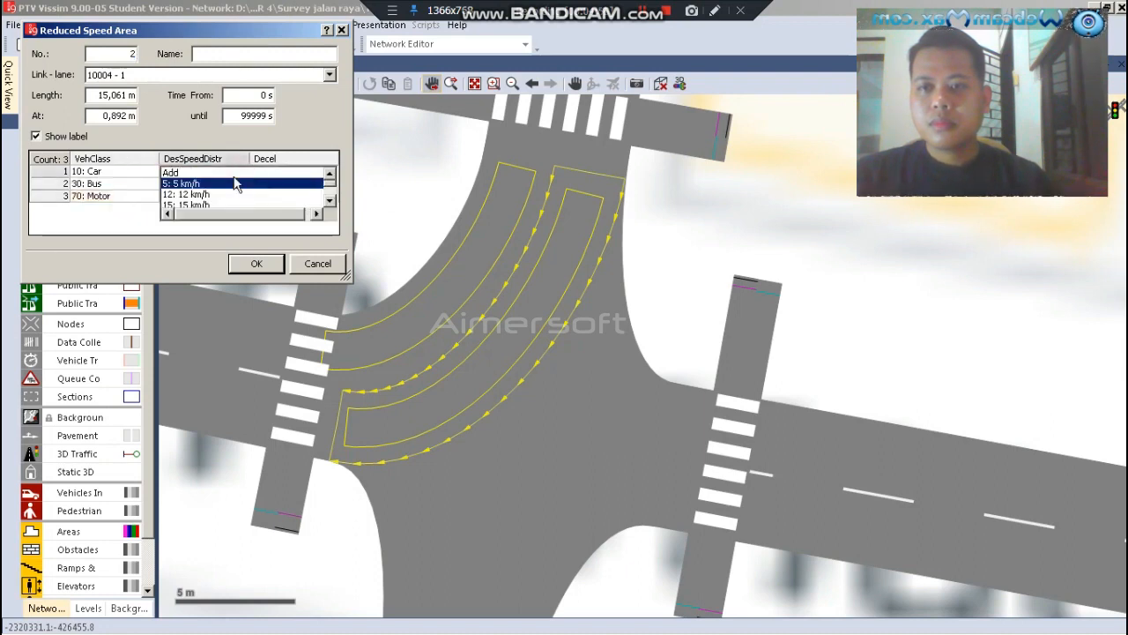
{"action": "left_click", "coordinate": [208, 193]}
{"action": "left_click", "coordinate": [234, 184]}
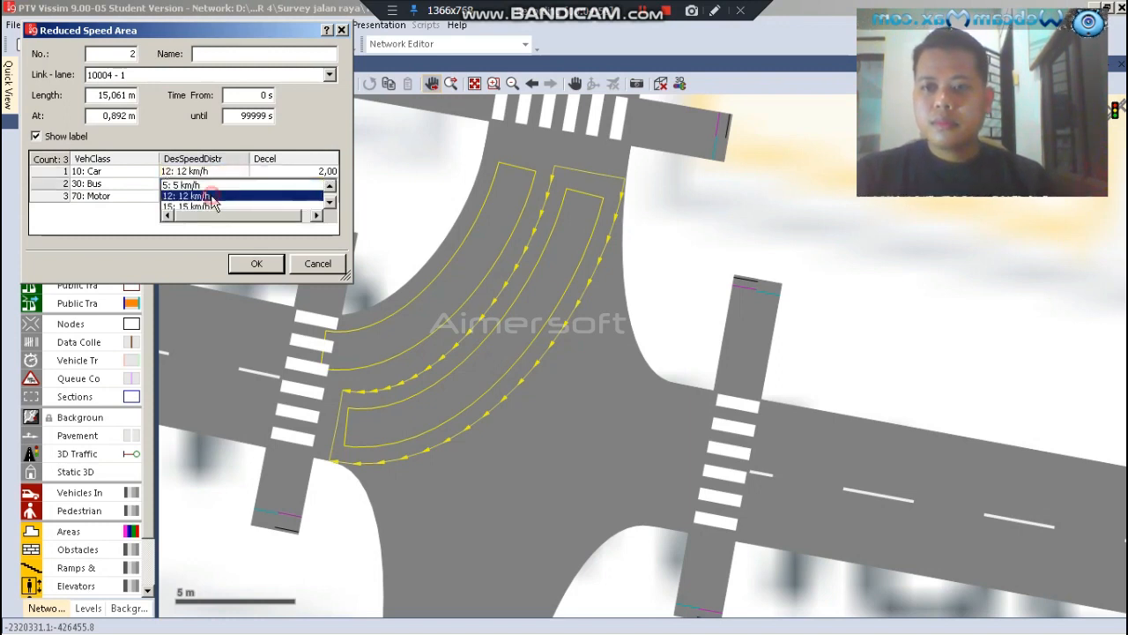
{"action": "left_click", "coordinate": [213, 205]}
{"action": "left_click", "coordinate": [243, 199]}
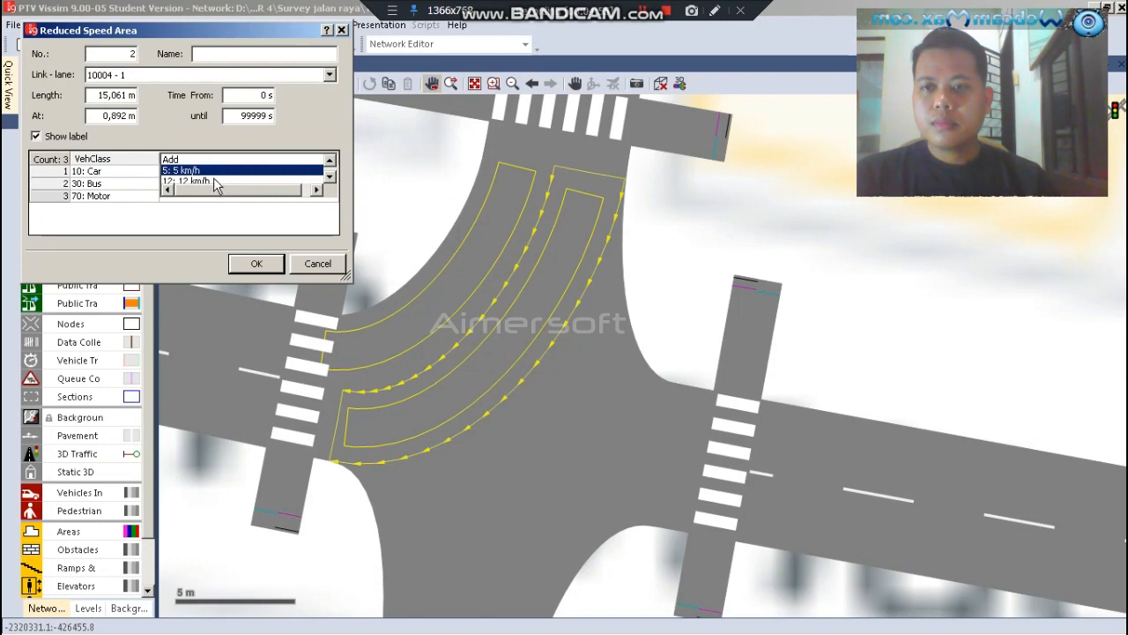
{"action": "left_click", "coordinate": [215, 182]}
{"action": "left_click", "coordinate": [257, 264]}
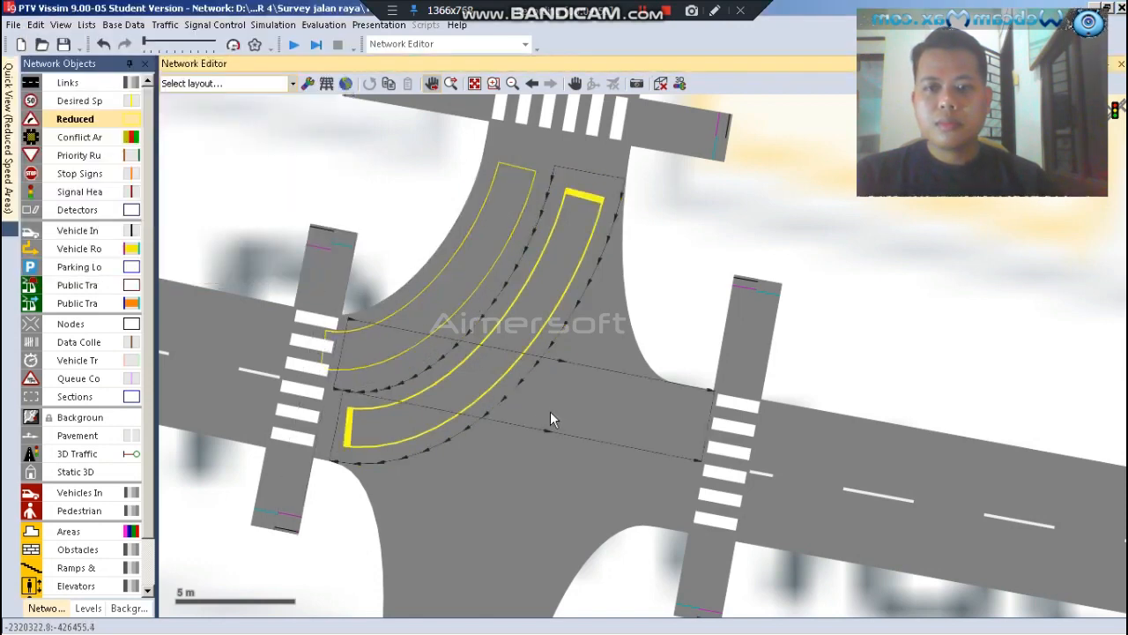
Draw a reduced speed area about 11.5 m long on the connector from the northern arm to the eastern arm, starting at about 1 m
{"action": "left_click", "coordinate": [597, 327]}
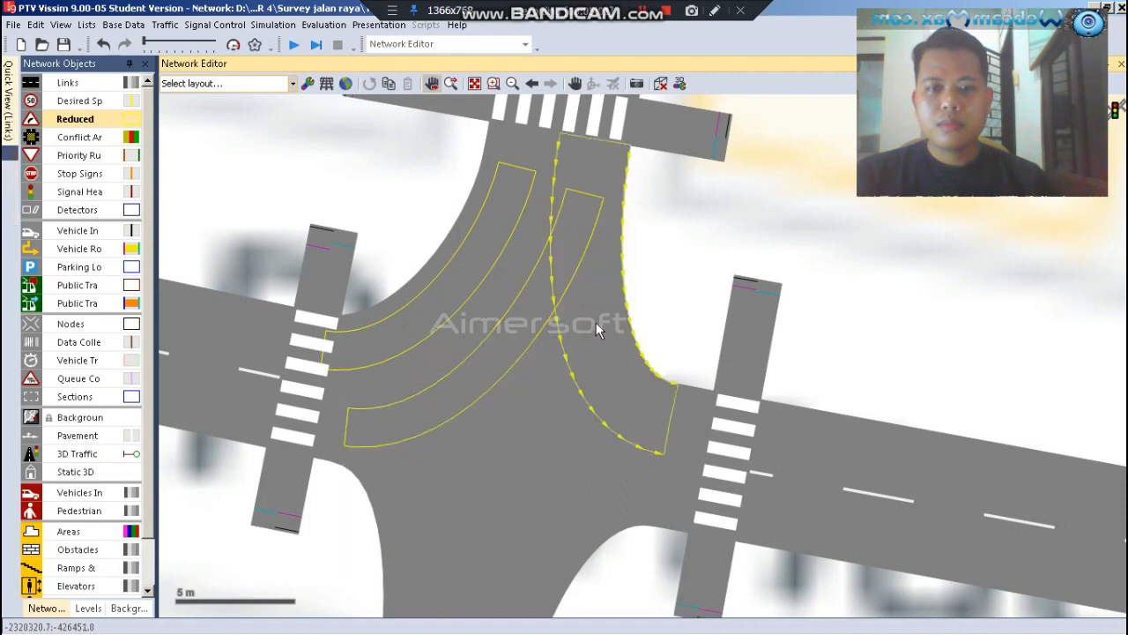
{"action": "mouse_move", "coordinate": [582, 153]}
{"action": "left_mouse_down"}
{"action": "mouse_move", "coordinate": [586, 220]}
{"action": "mouse_move", "coordinate": [663, 416]}
{"action": "left_mouse_up"}
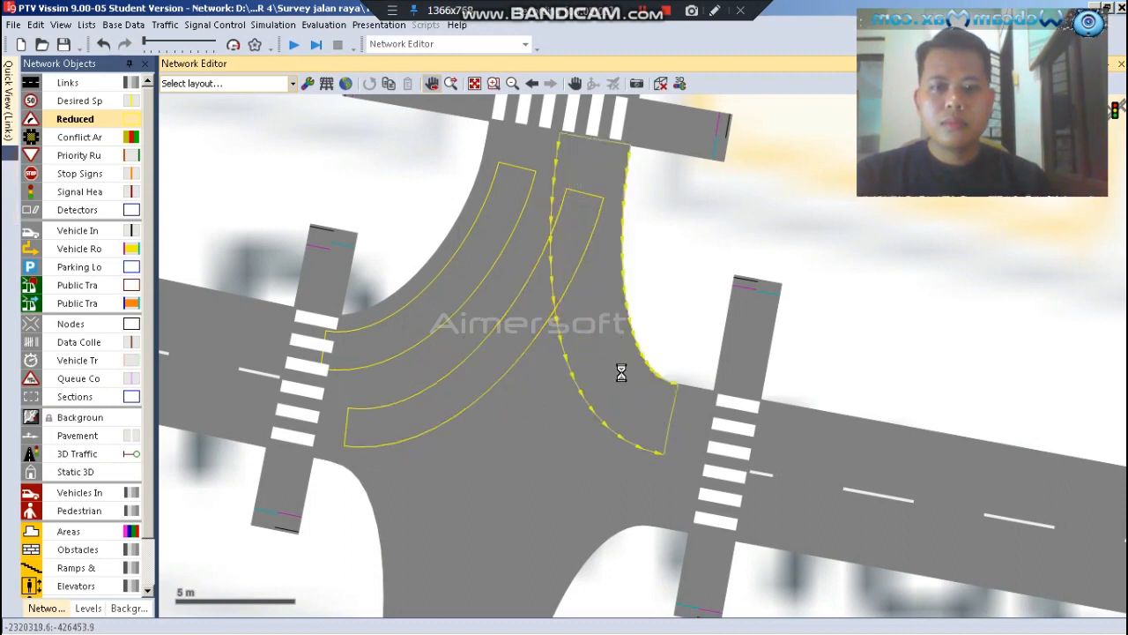
{"action": "mouse_move", "coordinate": [586, 159]}
{"action": "left_mouse_down"}
{"action": "mouse_move", "coordinate": [633, 338]}
{"action": "mouse_move", "coordinate": [622, 356]}
{"action": "mouse_move", "coordinate": [655, 406]}
{"action": "left_mouse_up"}
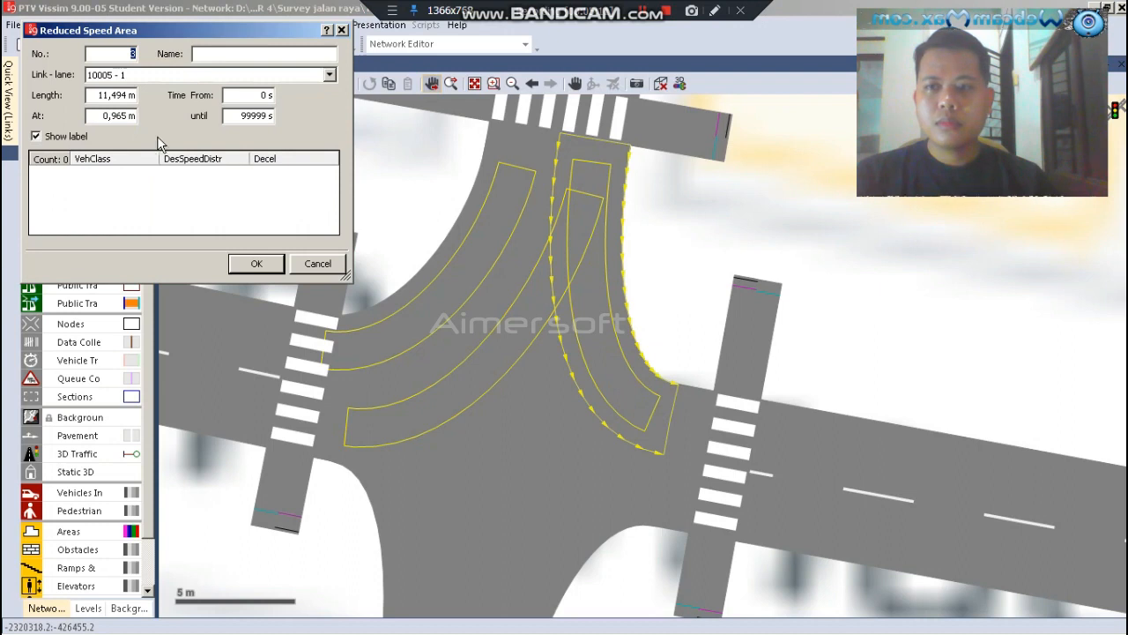
Add three vehicle class entries to the north-to-east reduced speed area: 10: Car, 30: Bus and 70: Motor
{"action": "right_click", "coordinate": [134, 181]}
{"action": "left_click", "coordinate": [156, 192]}
{"action": "right_click", "coordinate": [137, 180]}
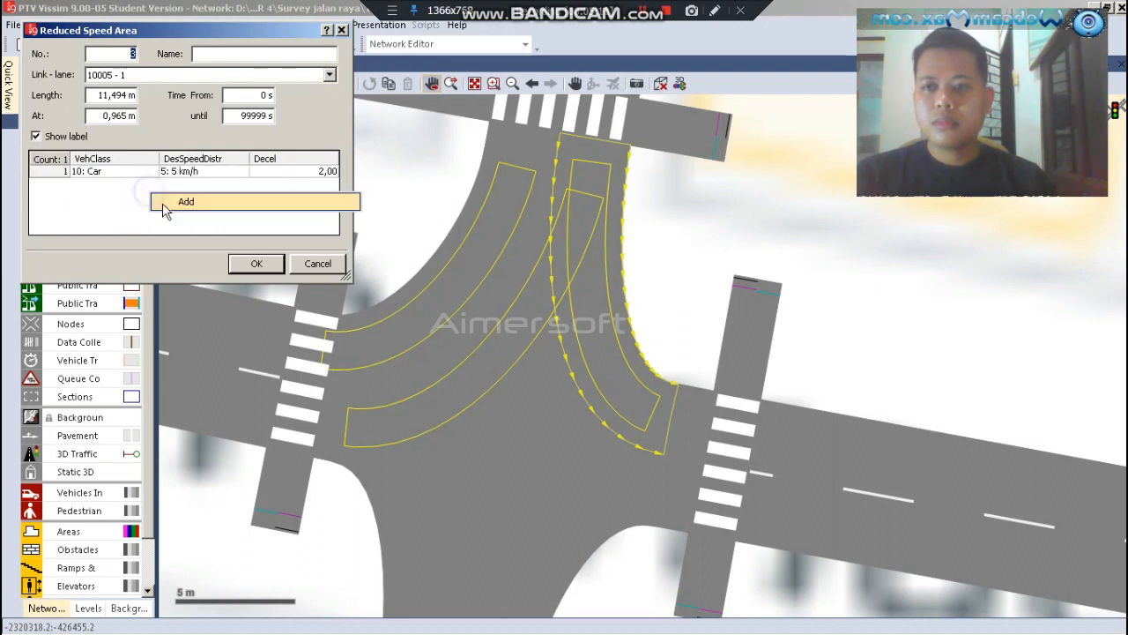
{"action": "left_click", "coordinate": [162, 207]}
{"action": "right_click", "coordinate": [161, 206]}
{"action": "left_click", "coordinate": [177, 210]}
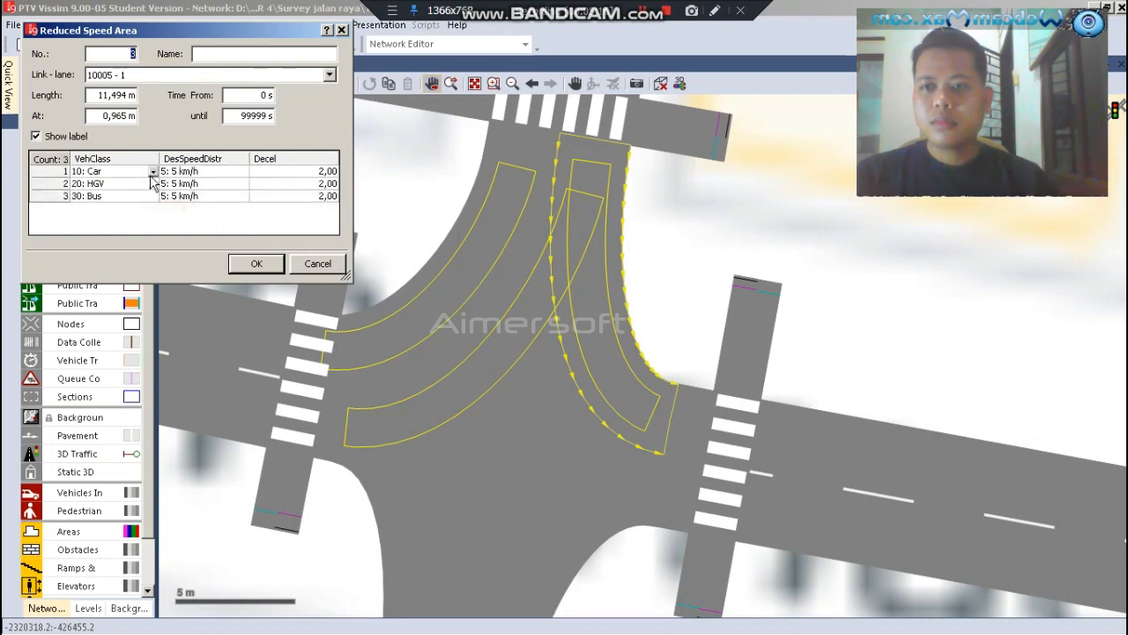
{"action": "left_click", "coordinate": [151, 186]}
{"action": "scroll", "coordinate": [129, 208], "scroll_direction": "down", "scroll_amount": 2}
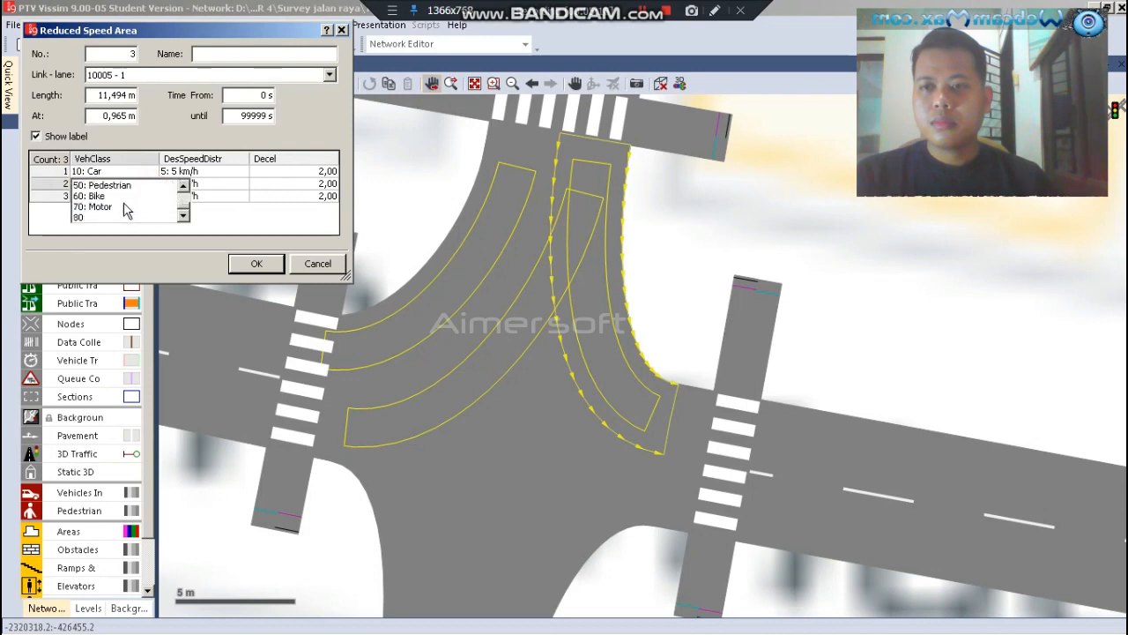
{"action": "left_click", "coordinate": [115, 208]}
Set the desired speed distribution to 12: 12 km/h for Car, Bus and Motor in the north-to-east area and accept its settings
{"action": "left_click", "coordinate": [244, 182]}
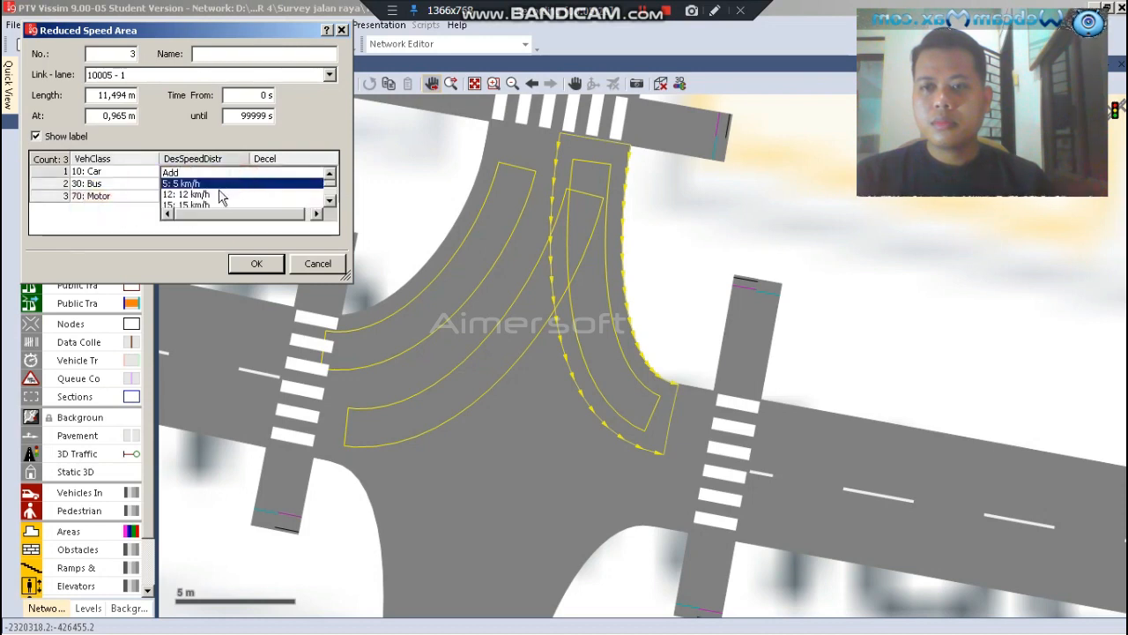
{"action": "left_click", "coordinate": [212, 195]}
{"action": "left_click", "coordinate": [248, 183]}
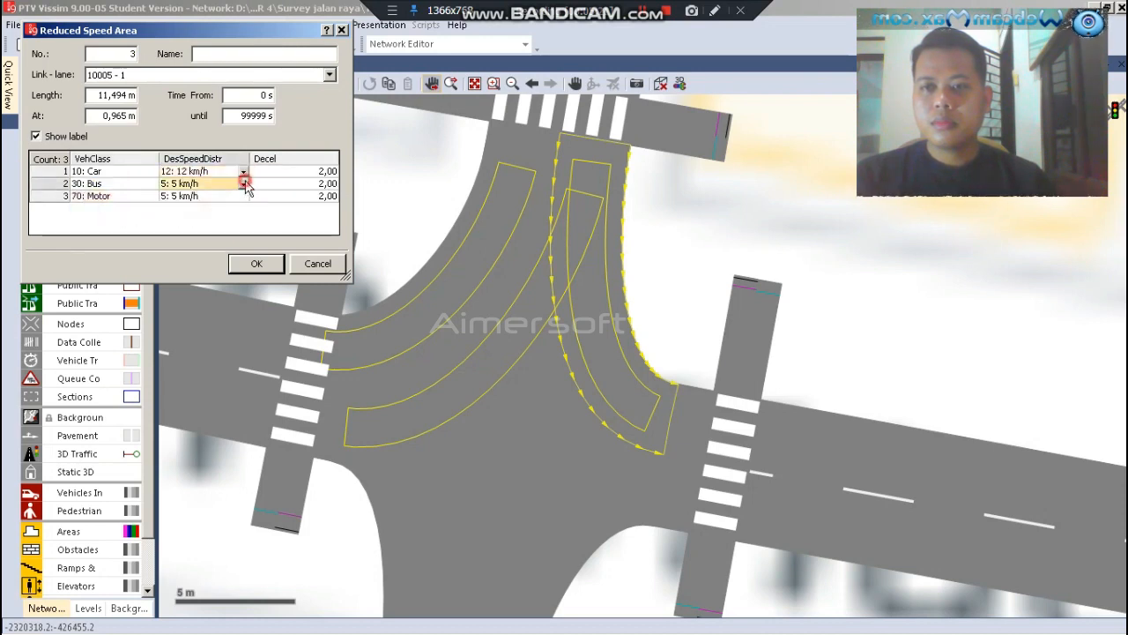
{"action": "left_click", "coordinate": [243, 183]}
{"action": "left_click", "coordinate": [213, 207]}
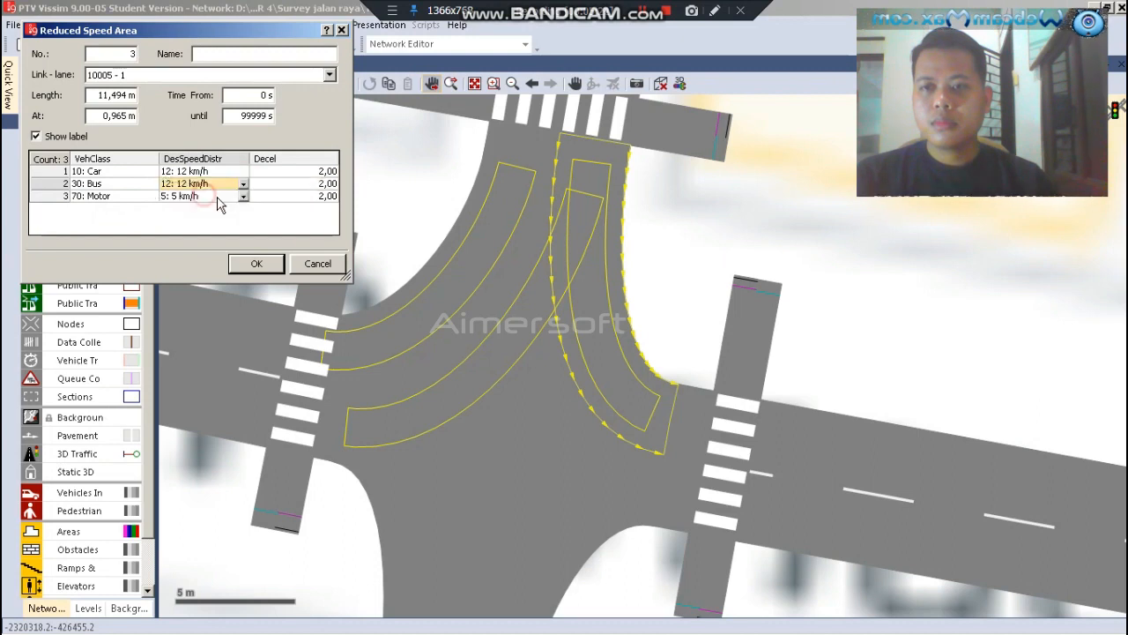
{"action": "left_click", "coordinate": [244, 198]}
{"action": "left_click", "coordinate": [245, 199]}
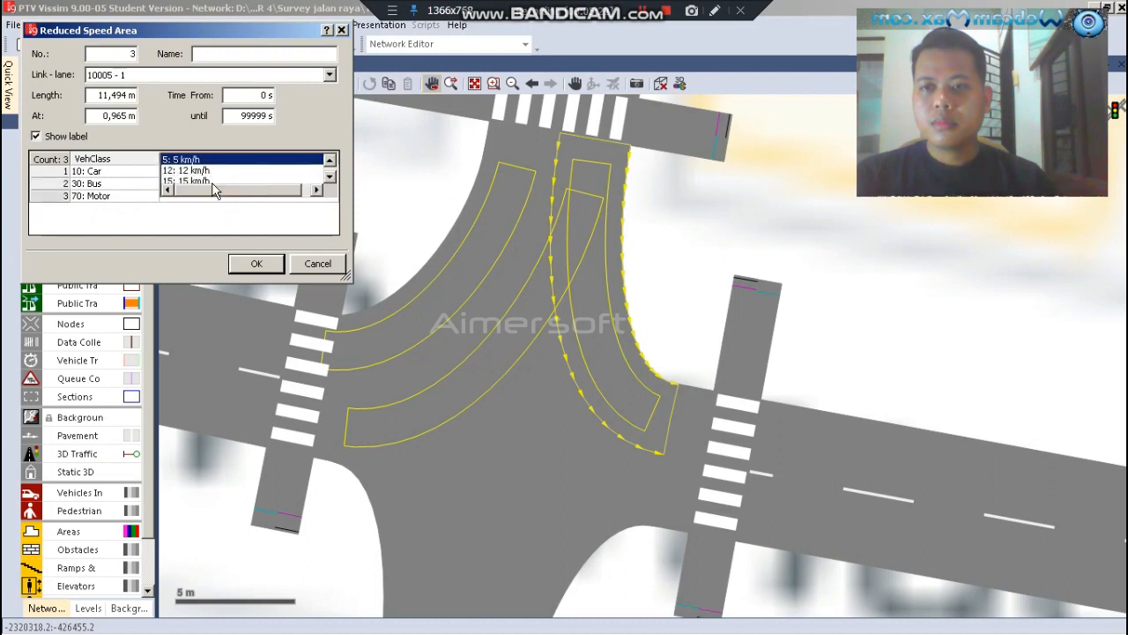
{"action": "left_click", "coordinate": [198, 172]}
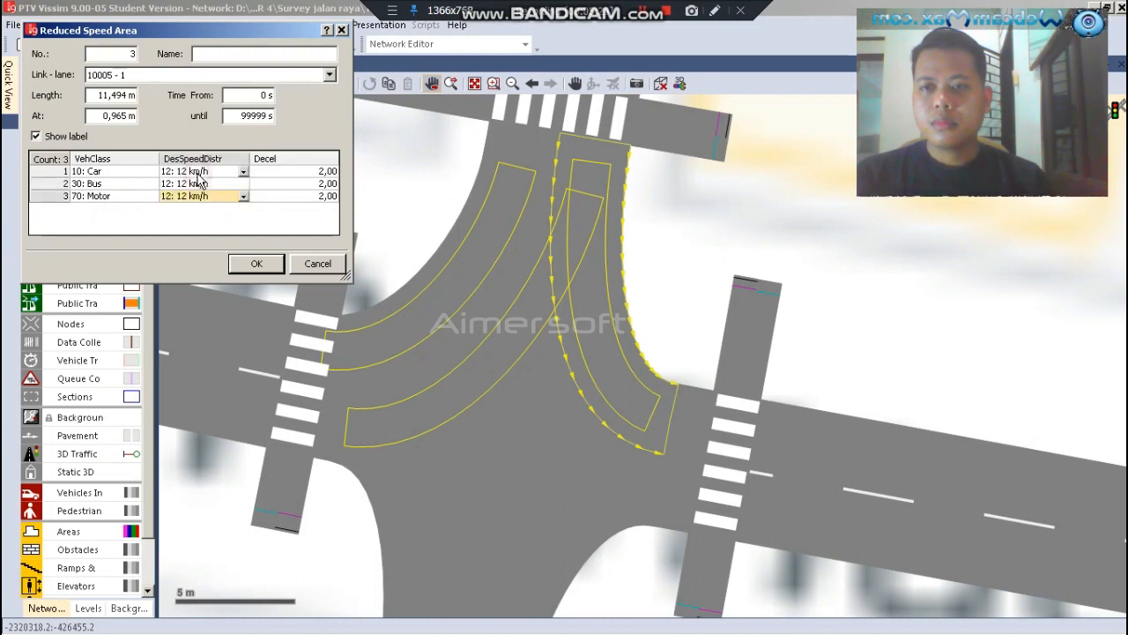
{"action": "left_click", "coordinate": [256, 263]}
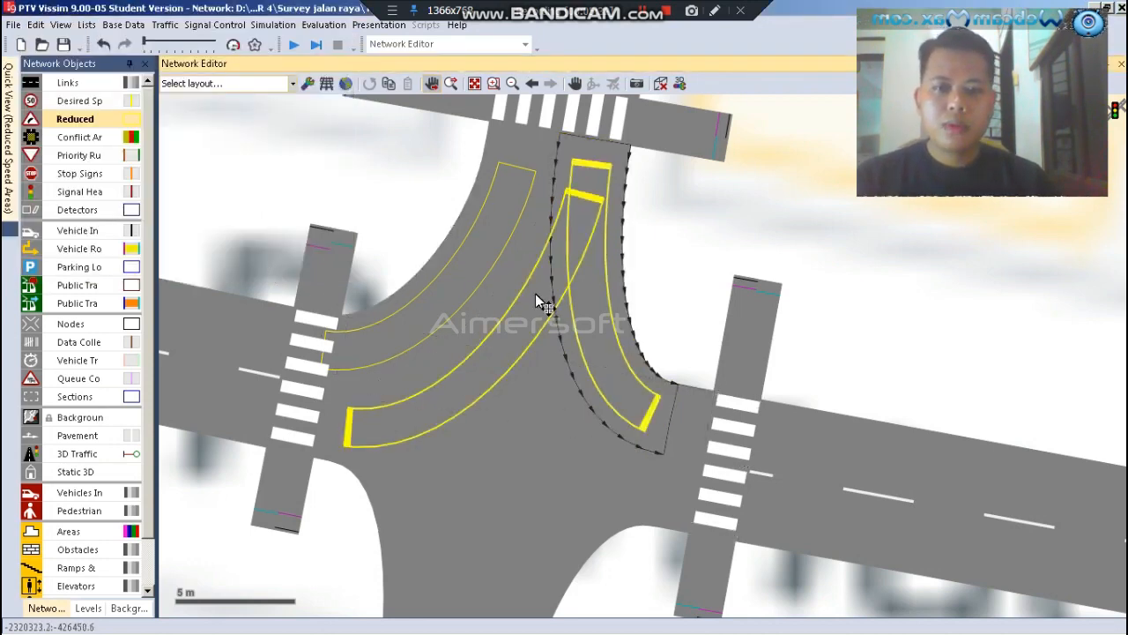
Draw a reduced speed area about 13.1 m long on the connector from the southern arm to the western arm, starting at about 0.4 m
{"action": "left_click", "coordinate": [423, 523]}
{"action": "scroll", "coordinate": [370, 227], "scroll_direction": "down", "scroll_amount": 2}
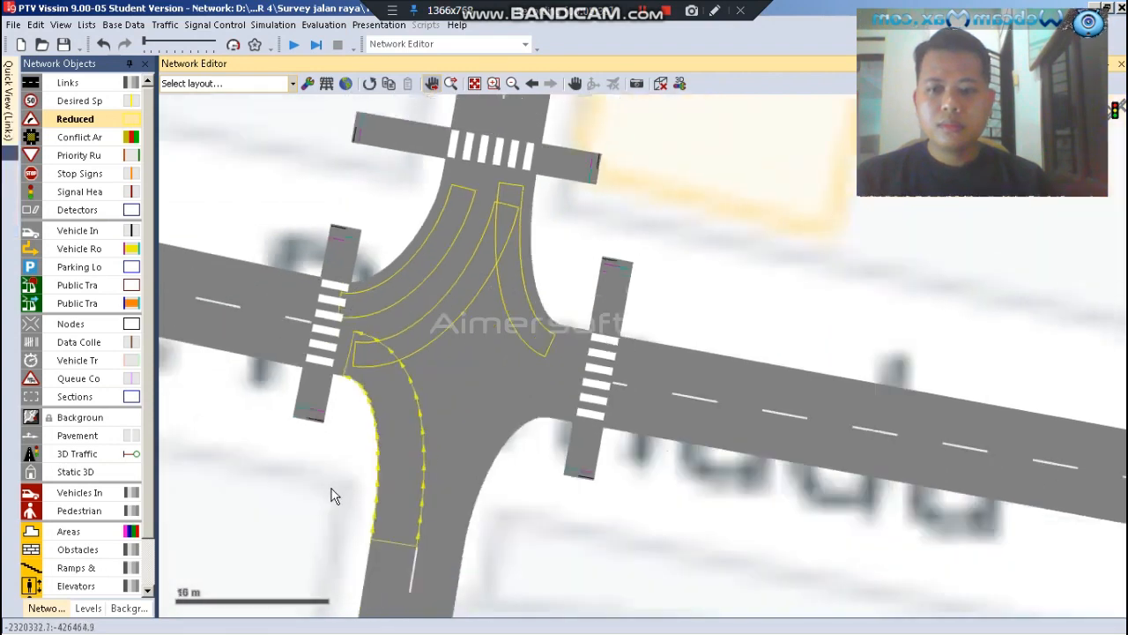
{"action": "scroll", "coordinate": [382, 441], "scroll_direction": "up", "scroll_amount": 2}
{"action": "left_click_drag", "start_coordinate": [429, 563], "coordinate": [368, 286]}
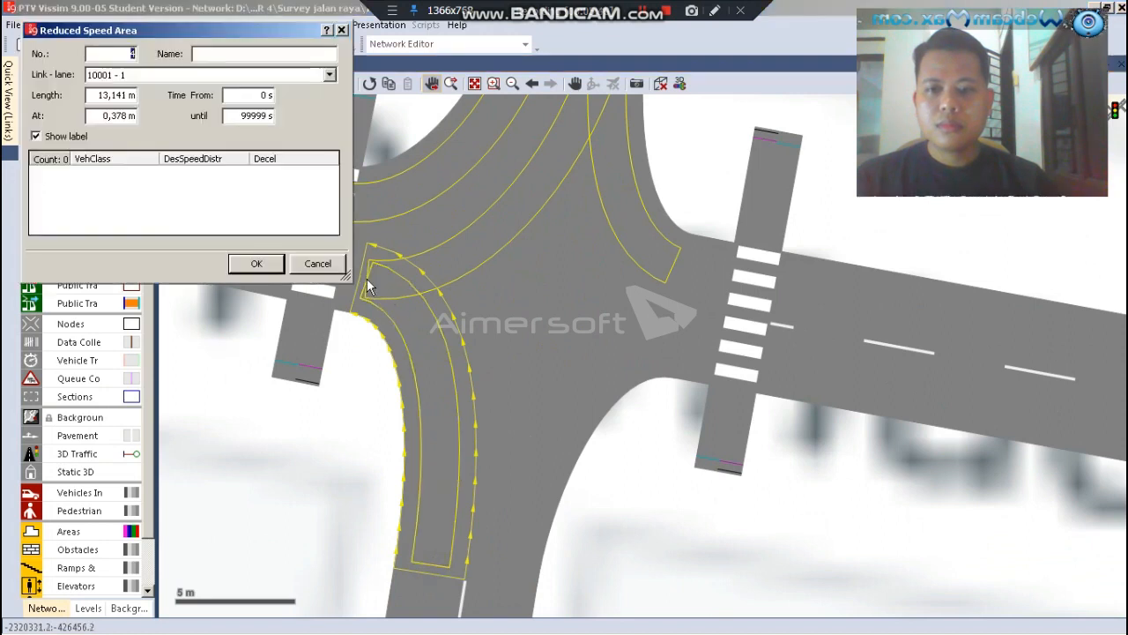
Add three vehicle class entries to the south-to-west reduced speed area: 10: Car, 30: Bus and 70: Motor
{"action": "right_click", "coordinate": [212, 194]}
{"action": "left_click", "coordinate": [214, 189]}
{"action": "right_click", "coordinate": [193, 215]}
{"action": "left_click", "coordinate": [199, 210]}
{"action": "right_click", "coordinate": [172, 212]}
{"action": "left_click", "coordinate": [176, 205]}
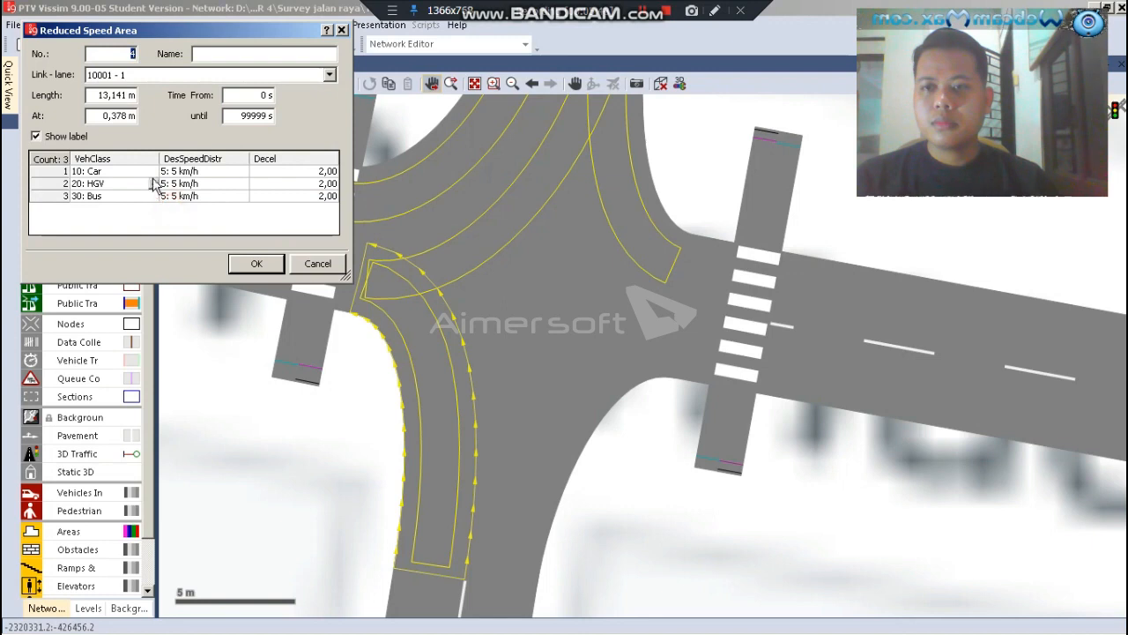
{"action": "left_click", "coordinate": [154, 185]}
{"action": "scroll", "coordinate": [120, 210], "scroll_direction": "down", "scroll_amount": 2}
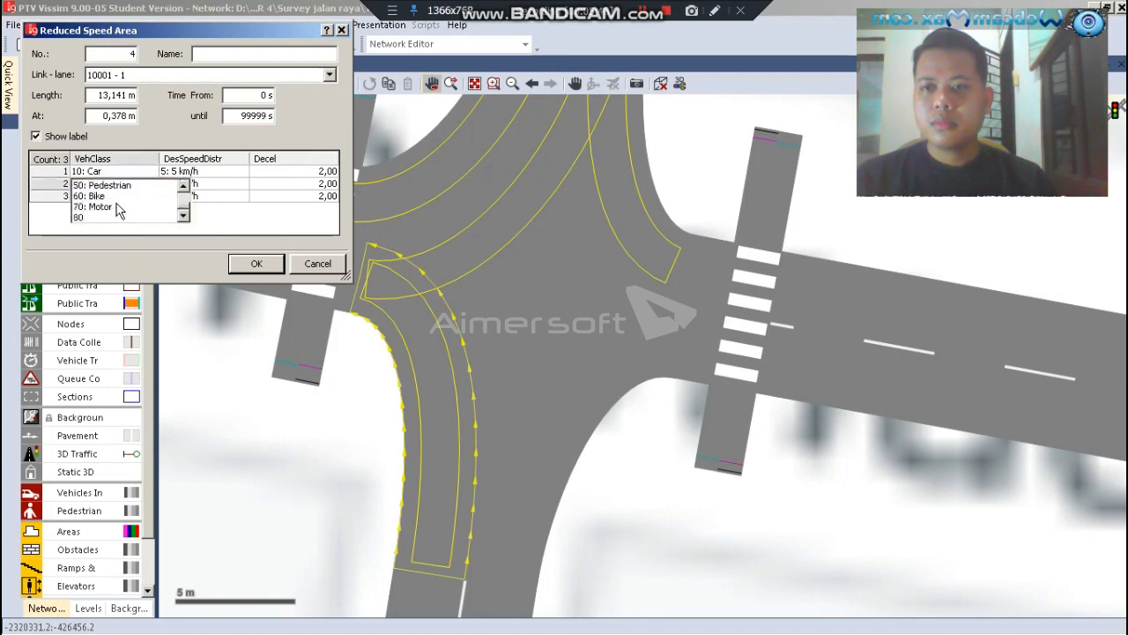
{"action": "left_click", "coordinate": [113, 207]}
Set the desired speed distribution to 12: 12 km/h for Car, Bus and Motor in the south-to-west area and accept its settings
{"action": "left_click", "coordinate": [241, 173]}
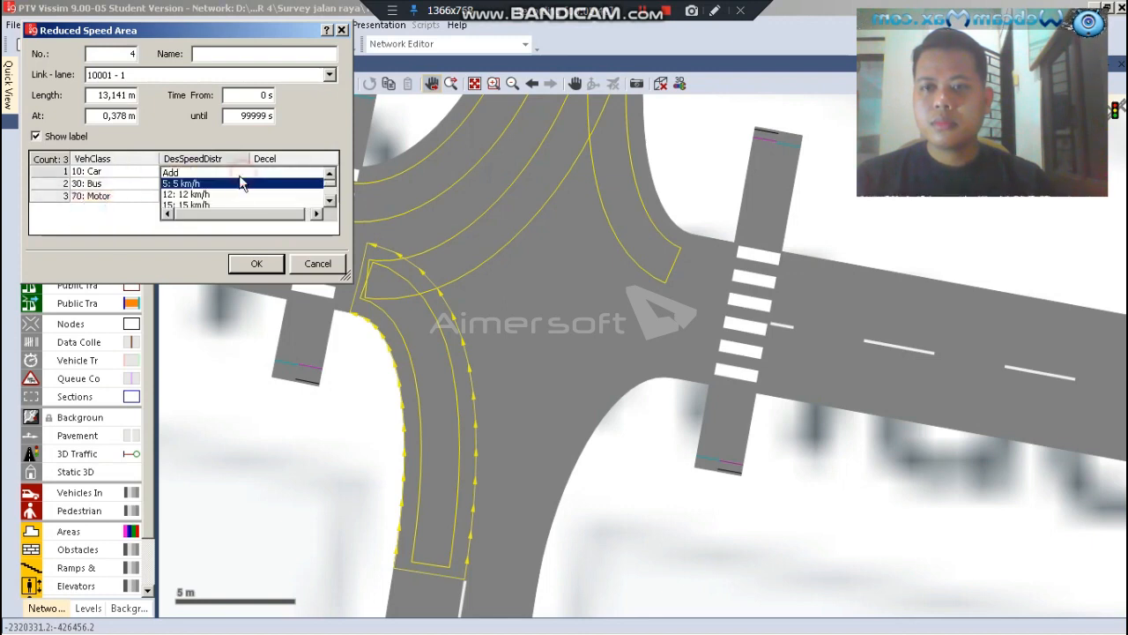
{"action": "left_click", "coordinate": [210, 195]}
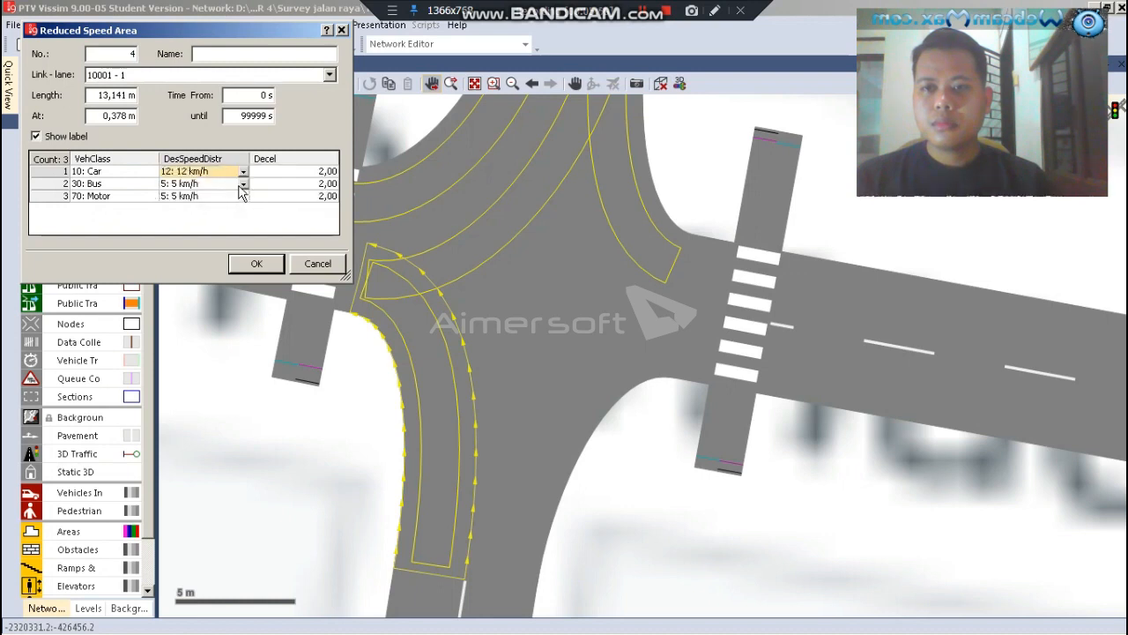
{"action": "left_click", "coordinate": [241, 185]}
{"action": "left_click", "coordinate": [228, 201]}
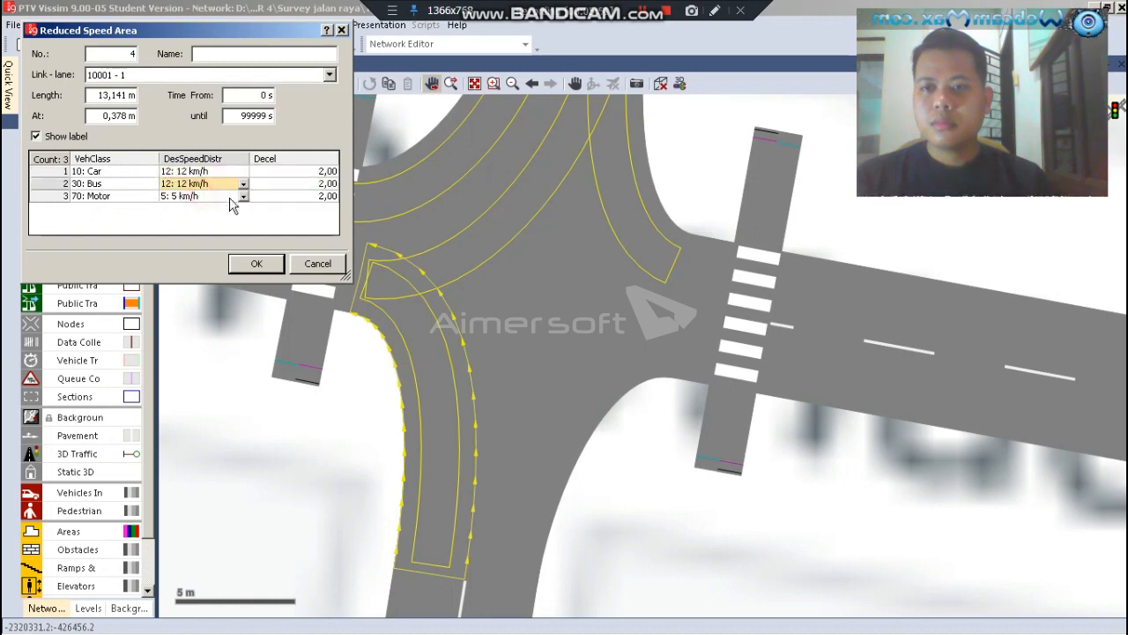
{"action": "left_click", "coordinate": [242, 198]}
{"action": "left_click", "coordinate": [206, 172]}
{"action": "left_click", "coordinate": [252, 265]}
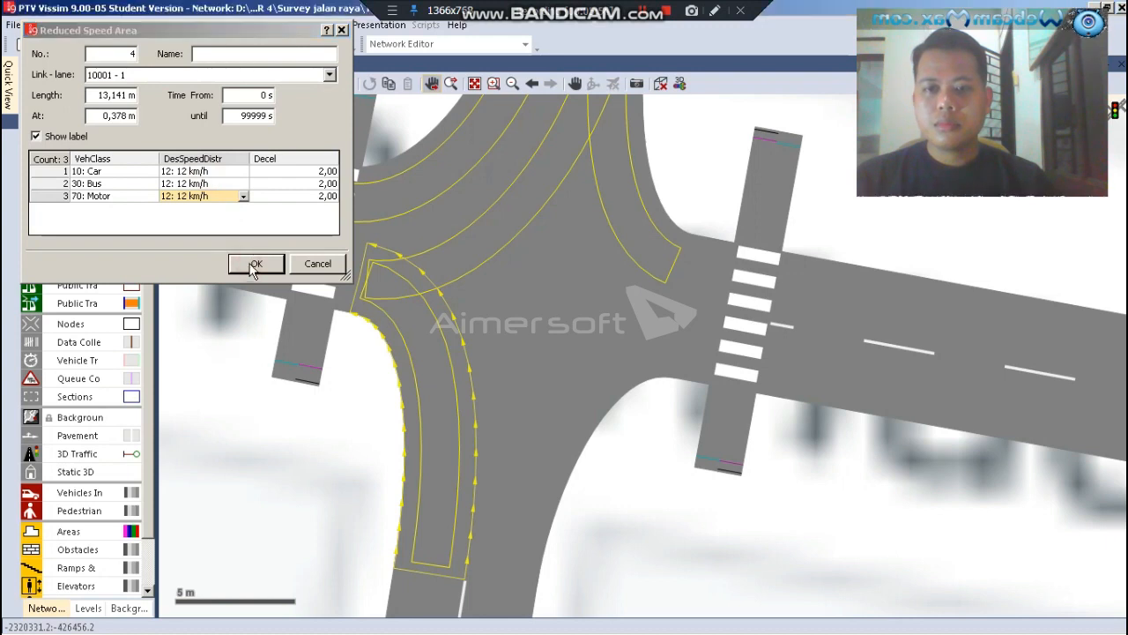
Select the connector from the western arm to the southern arm for a reduced speed area
{"action": "left_click", "coordinate": [507, 361]}
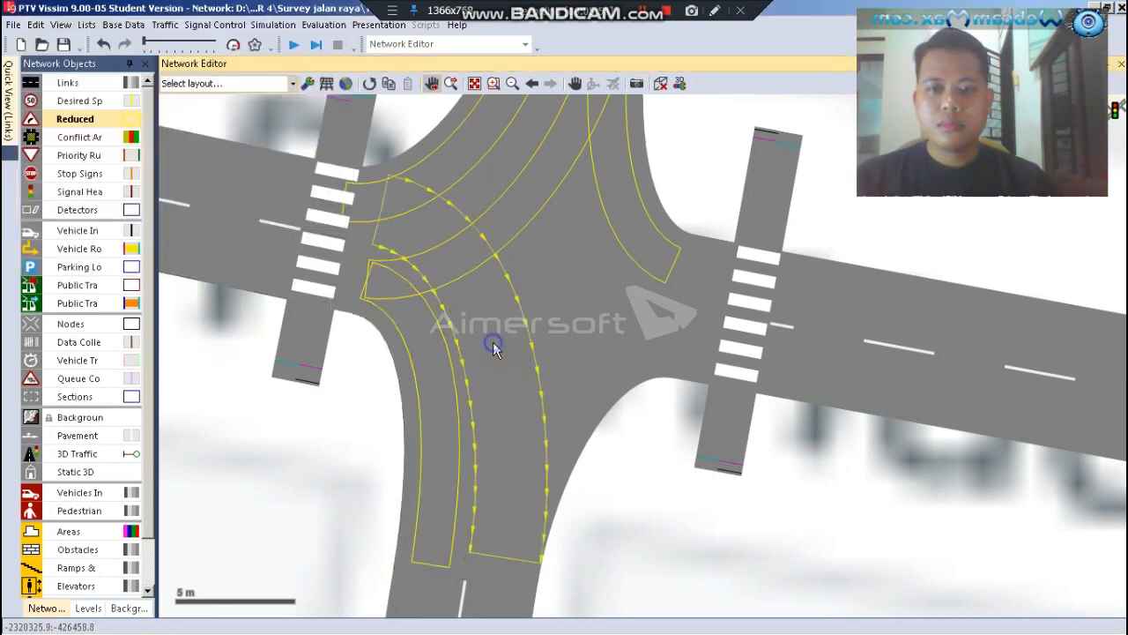
{"action": "right_click", "coordinate": [493, 344]}
{"action": "left_click", "coordinate": [482, 321]}
{"action": "left_click", "coordinate": [496, 377]}
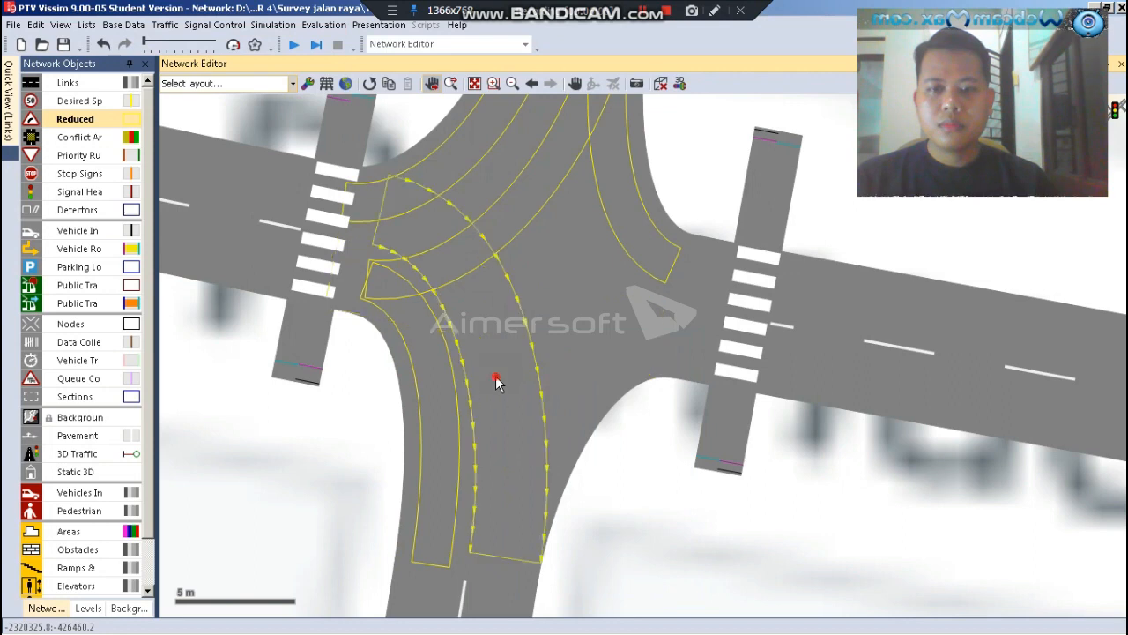
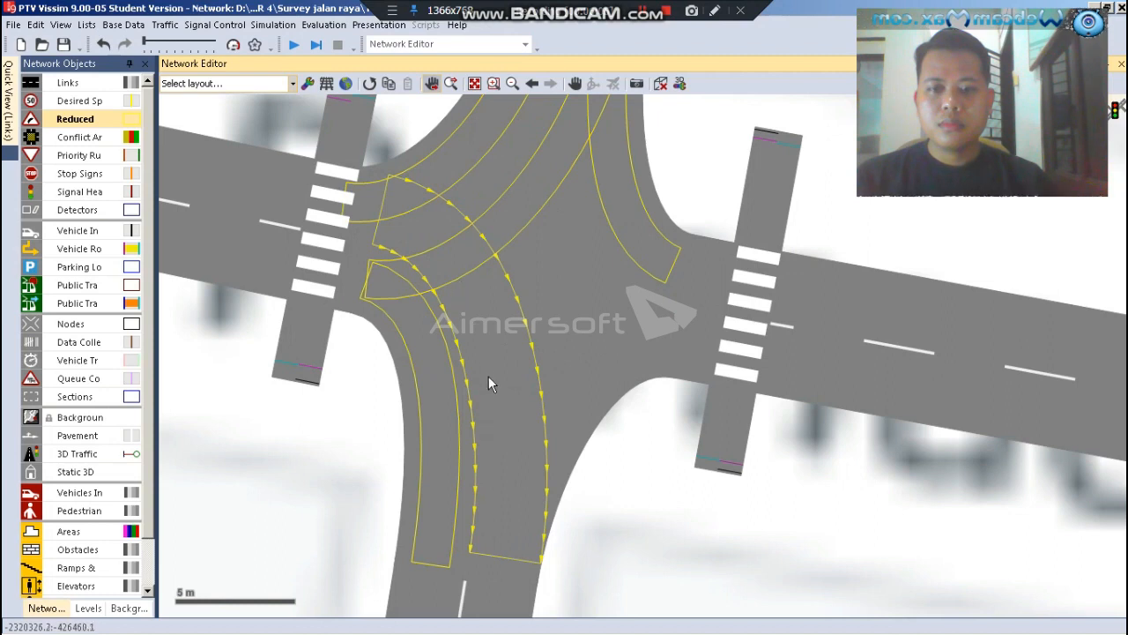
Draw a reduced speed area about 10.5 m long on the connector from the western arm to the southern arm, starting at about 0.5 m
{"action": "left_click_drag", "start_coordinate": [492, 434], "coordinate": [391, 214]}
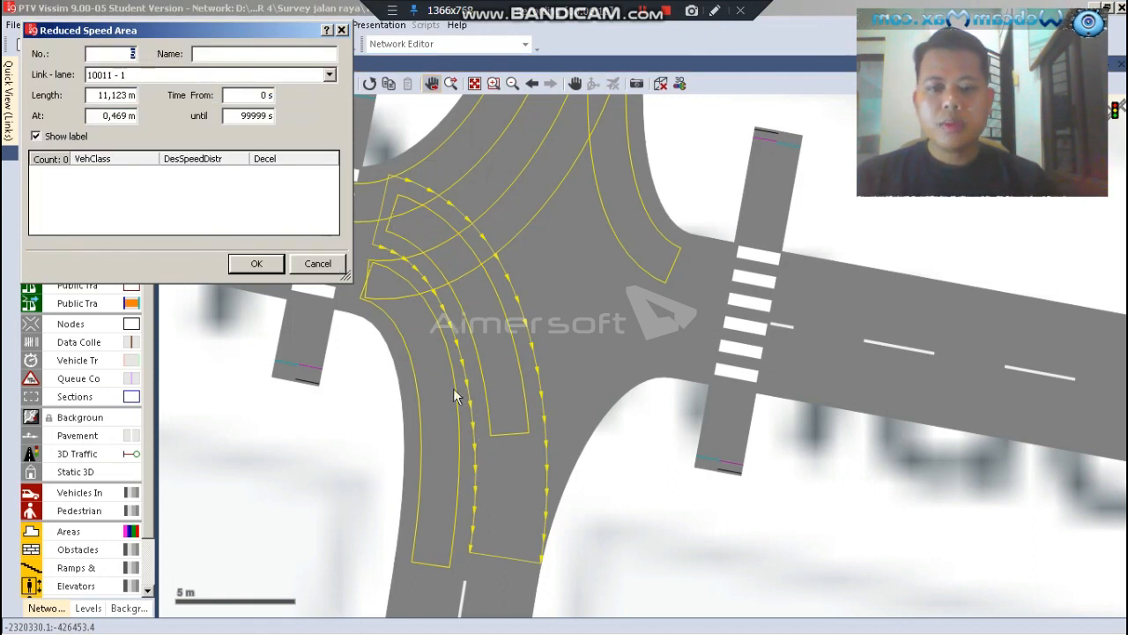
{"action": "left_click", "coordinate": [318, 263]}
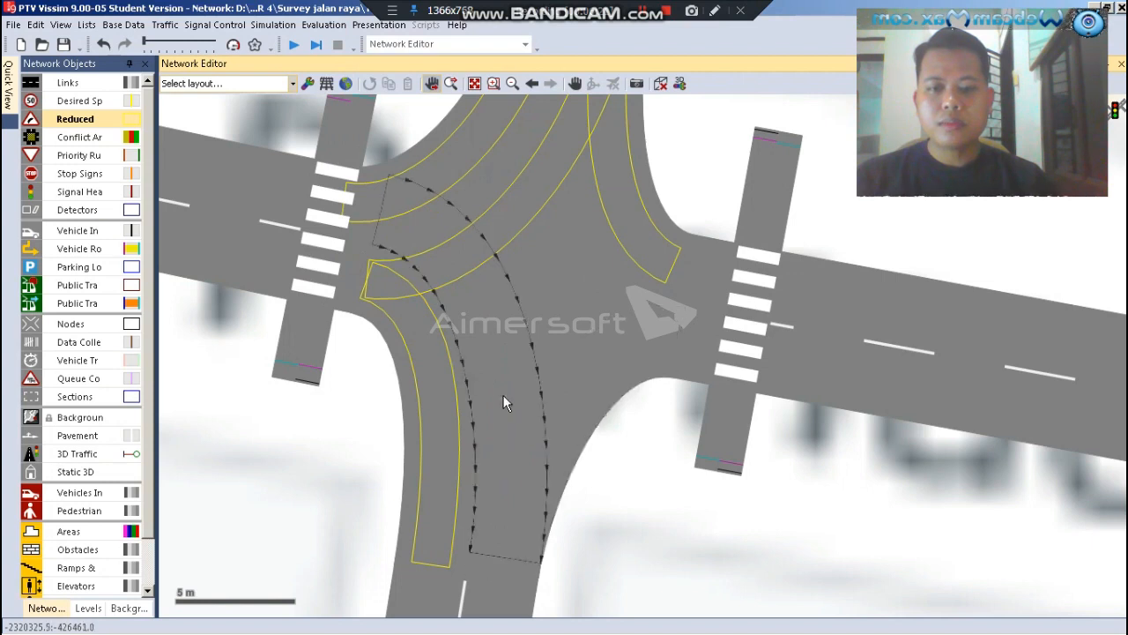
{"action": "left_click_drag", "start_coordinate": [504, 421], "coordinate": [458, 297]}
{"action": "left_click_drag", "start_coordinate": [423, 246], "coordinate": [392, 220]}
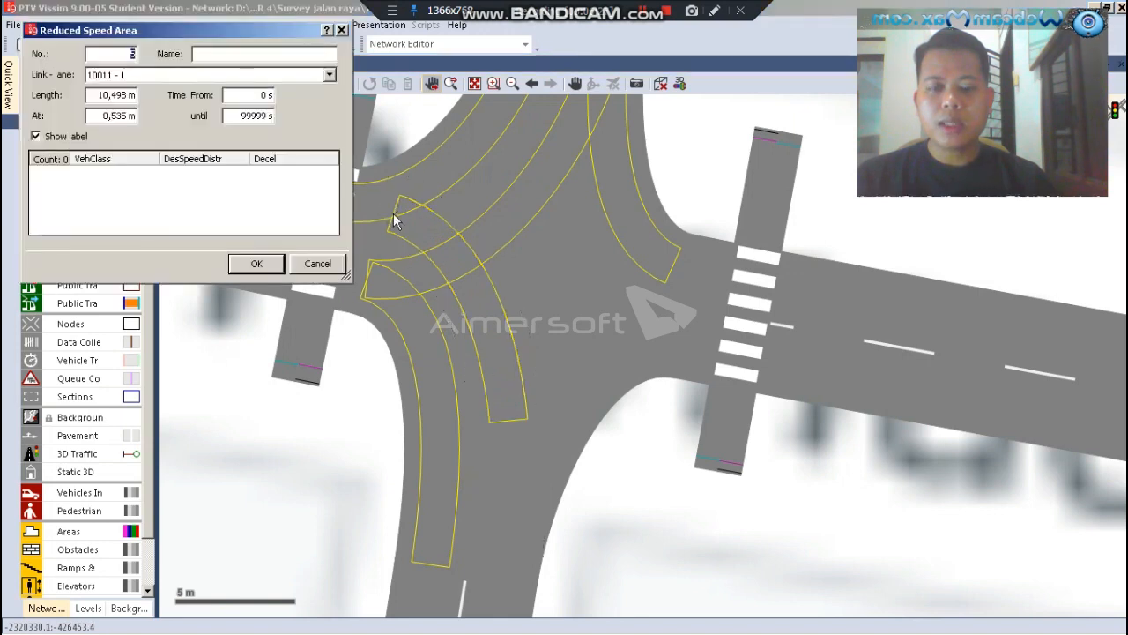
Add three vehicle class entries to the west-to-south reduced speed area: 10: Car, 30: Bus and 70: Motor
{"action": "right_click", "coordinate": [154, 183]}
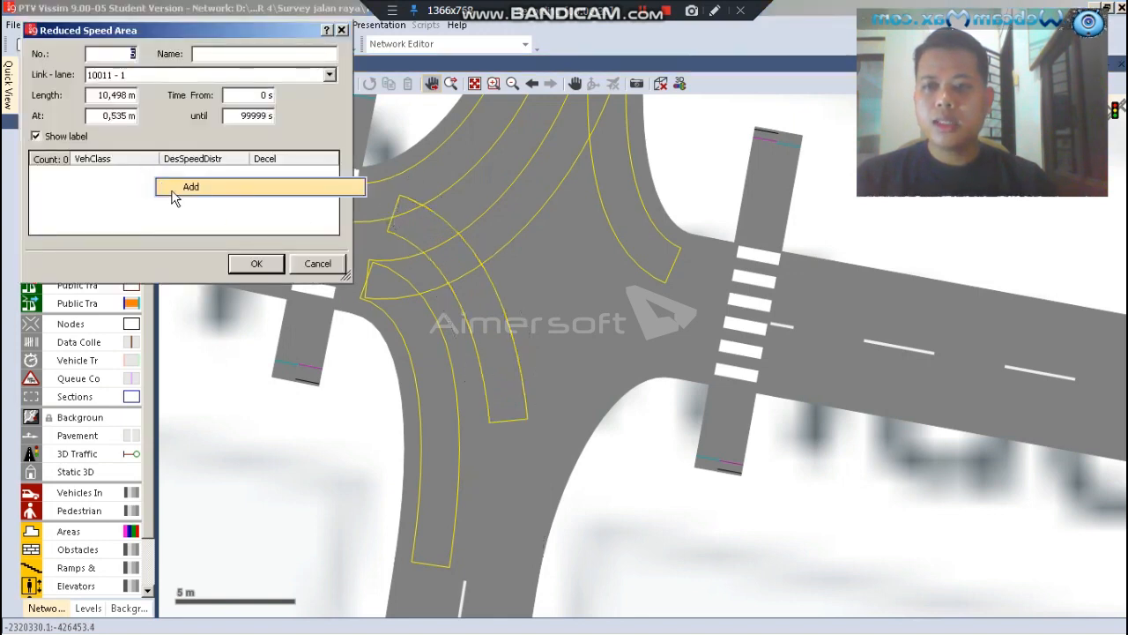
{"action": "left_click", "coordinate": [171, 190]}
{"action": "right_click", "coordinate": [164, 192]}
{"action": "left_click", "coordinate": [166, 201]}
{"action": "right_click", "coordinate": [163, 201]}
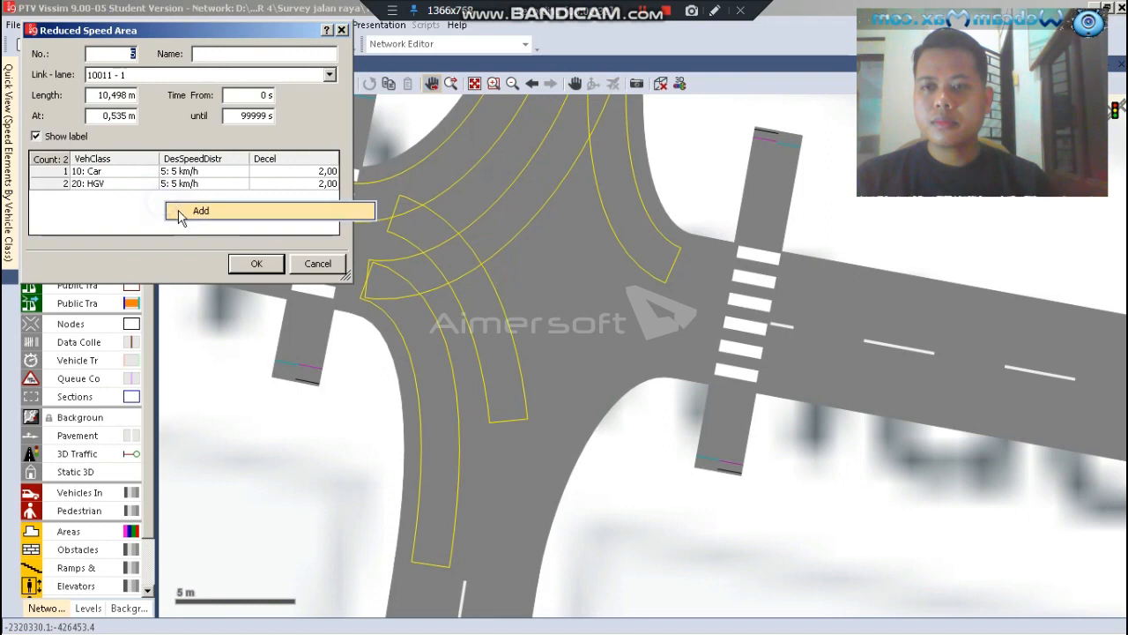
{"action": "left_click", "coordinate": [170, 209]}
{"action": "left_click", "coordinate": [153, 185]}
{"action": "scroll", "coordinate": [132, 205], "scroll_direction": "down", "scroll_amount": 1}
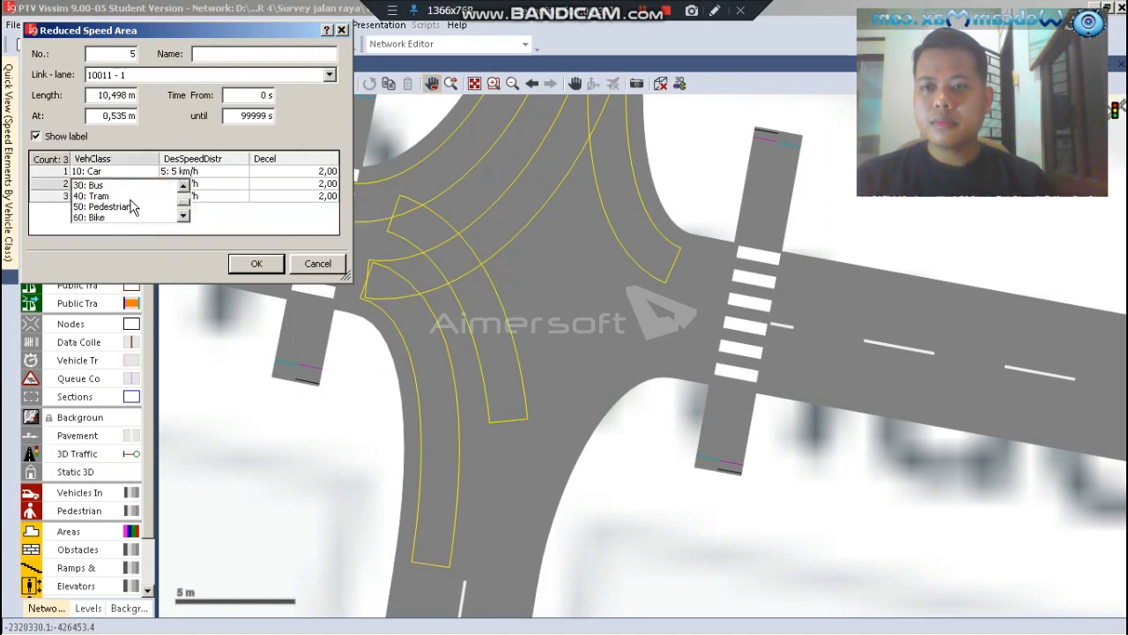
{"action": "scroll", "coordinate": [115, 219], "scroll_direction": "down", "scroll_amount": 1}
{"action": "left_click", "coordinate": [113, 215]}
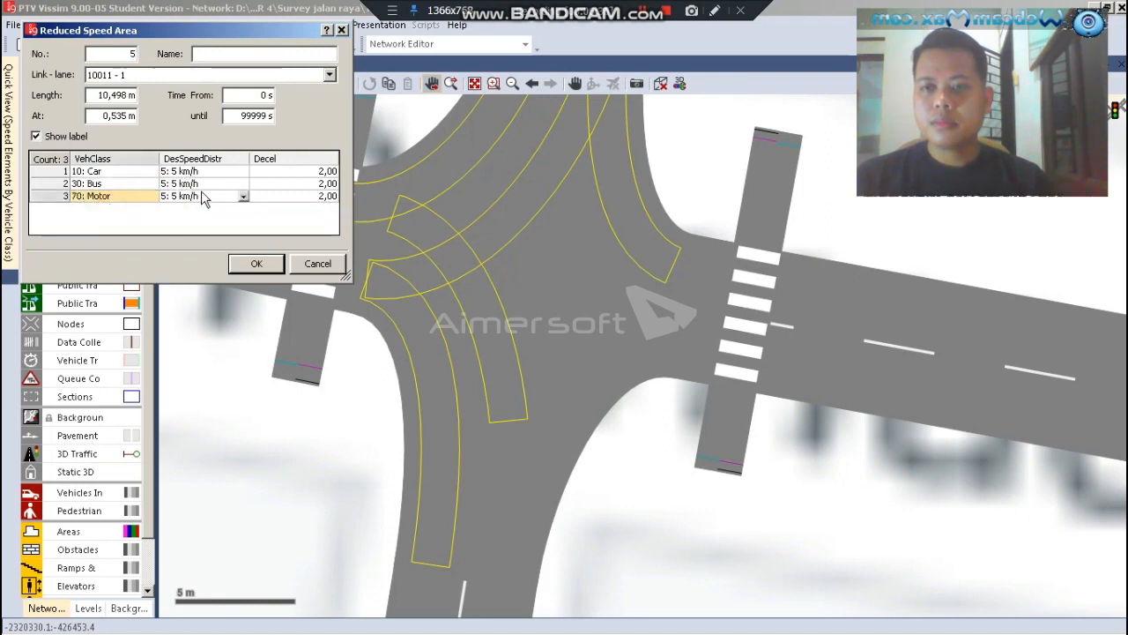
Accept 12: 12 km/h for Car, Bus and Motor in the west-to-south area and extend its end to near the connector's southern end
{"action": "left_click", "coordinate": [221, 174]}
{"action": "left_click", "coordinate": [221, 179]}
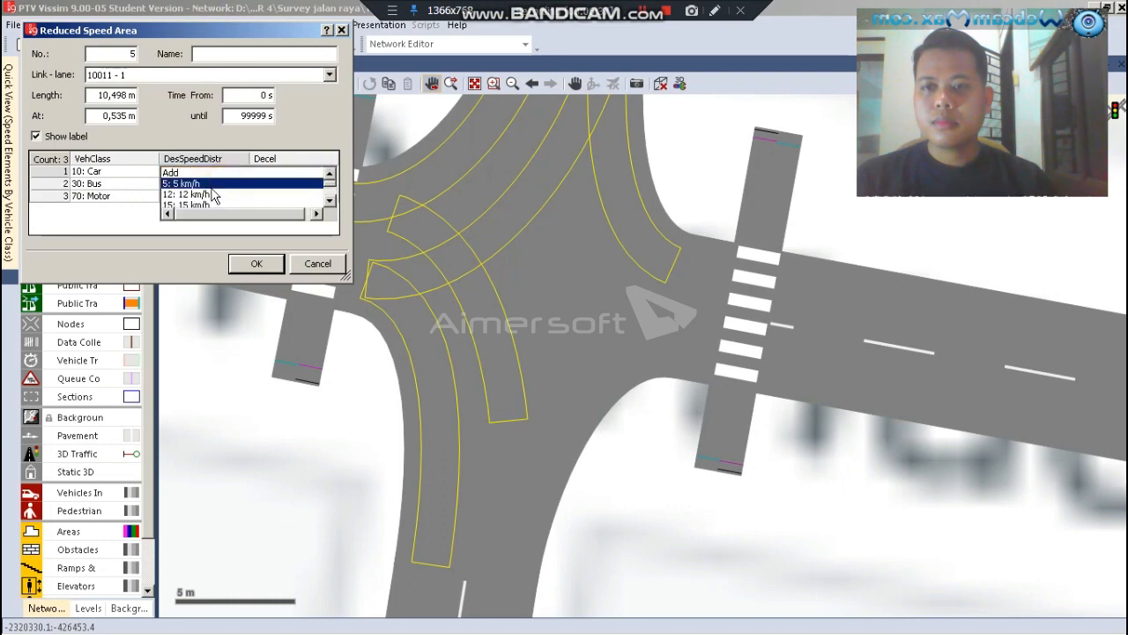
{"action": "left_click", "coordinate": [215, 195]}
{"action": "left_click", "coordinate": [212, 187]}
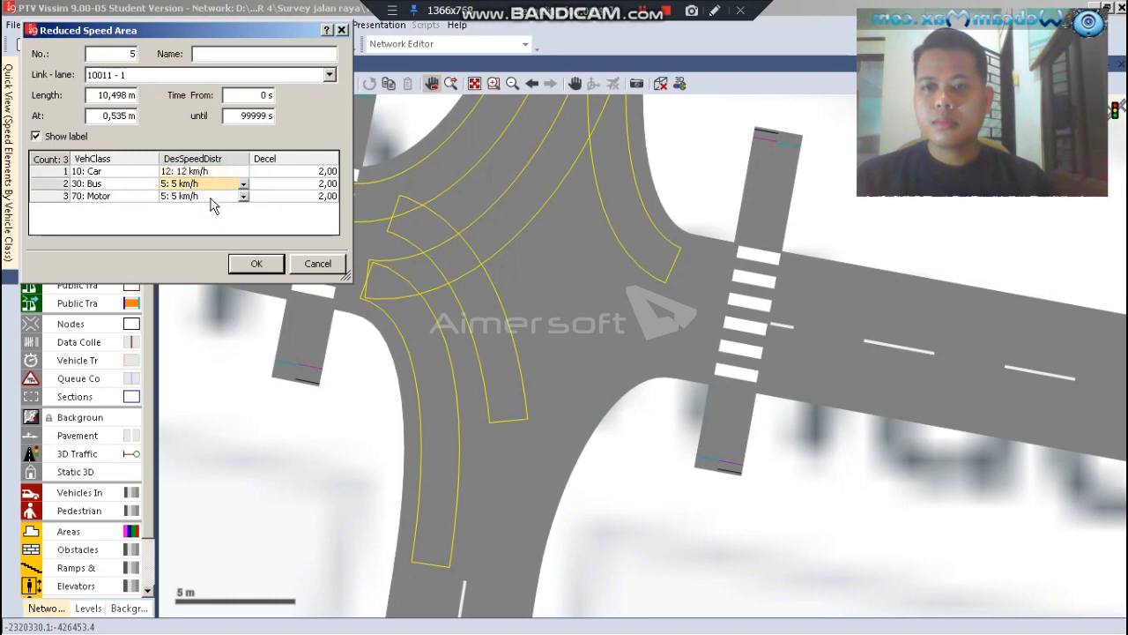
{"action": "left_click", "coordinate": [225, 187]}
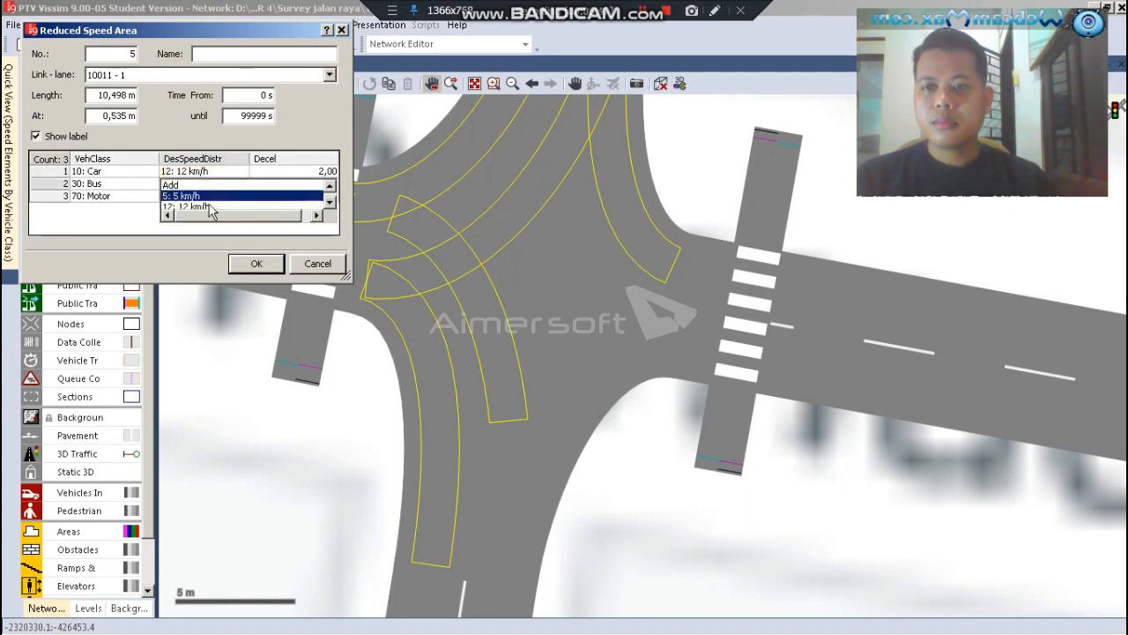
{"action": "left_click", "coordinate": [210, 207]}
{"action": "left_click", "coordinate": [221, 195]}
{"action": "left_click", "coordinate": [221, 196]}
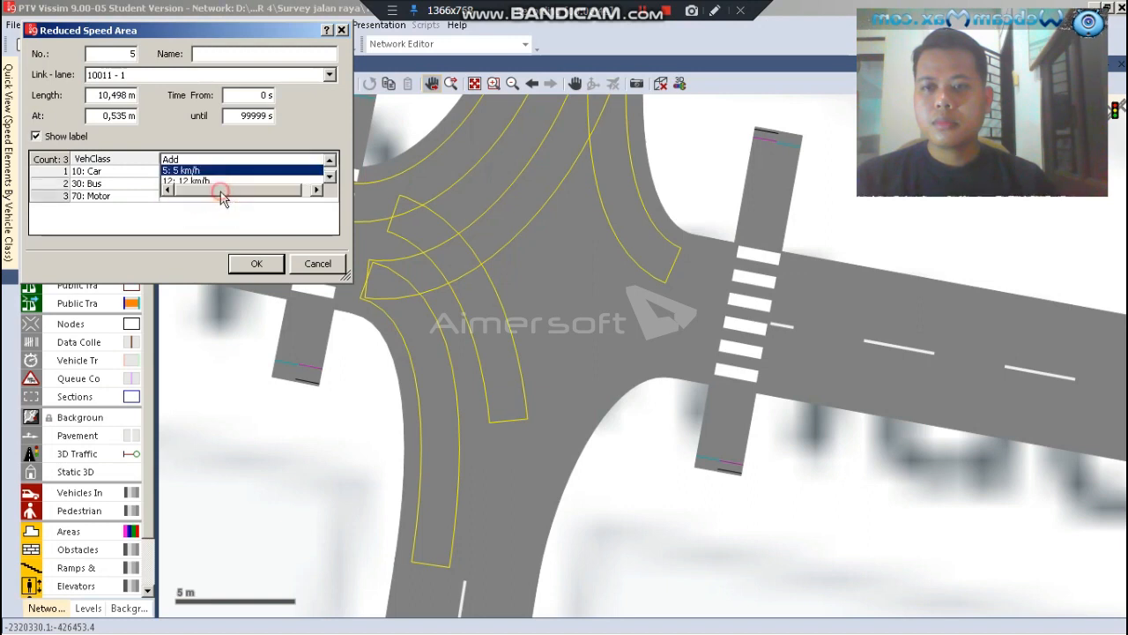
{"action": "scroll", "coordinate": [218, 185], "scroll_direction": "down", "scroll_amount": 1}
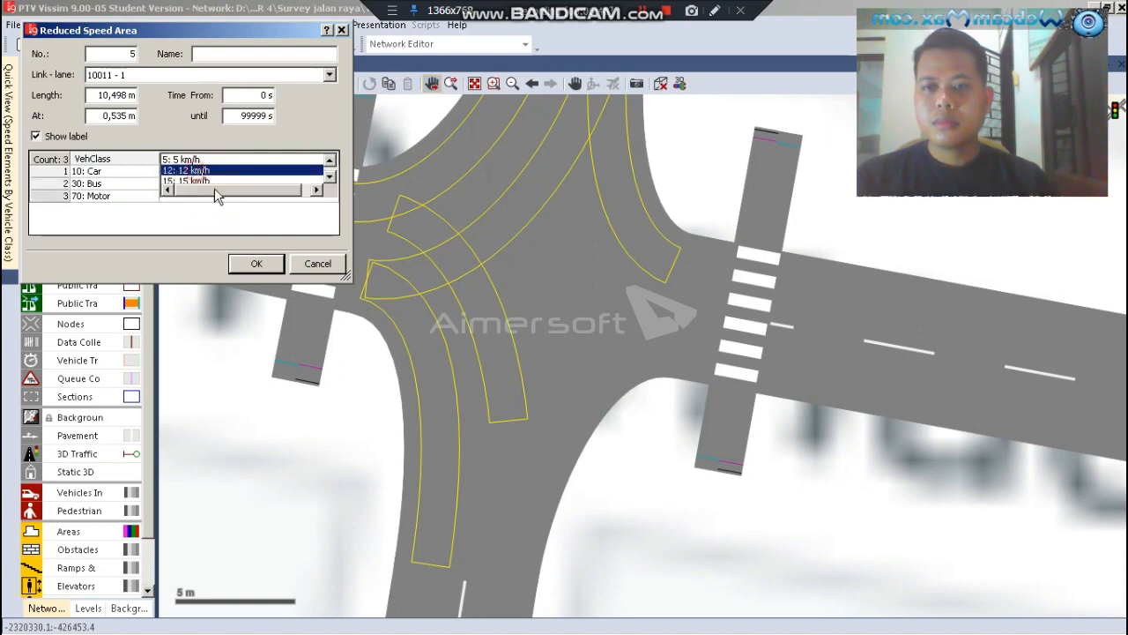
{"action": "left_click", "coordinate": [196, 170]}
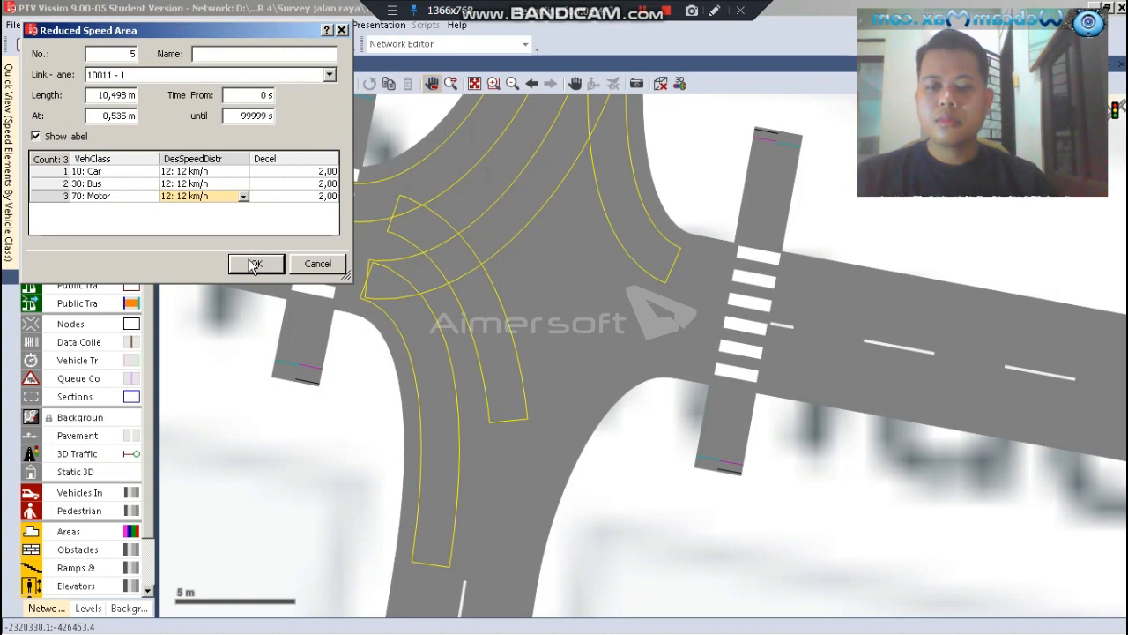
{"action": "left_click", "coordinate": [254, 264]}
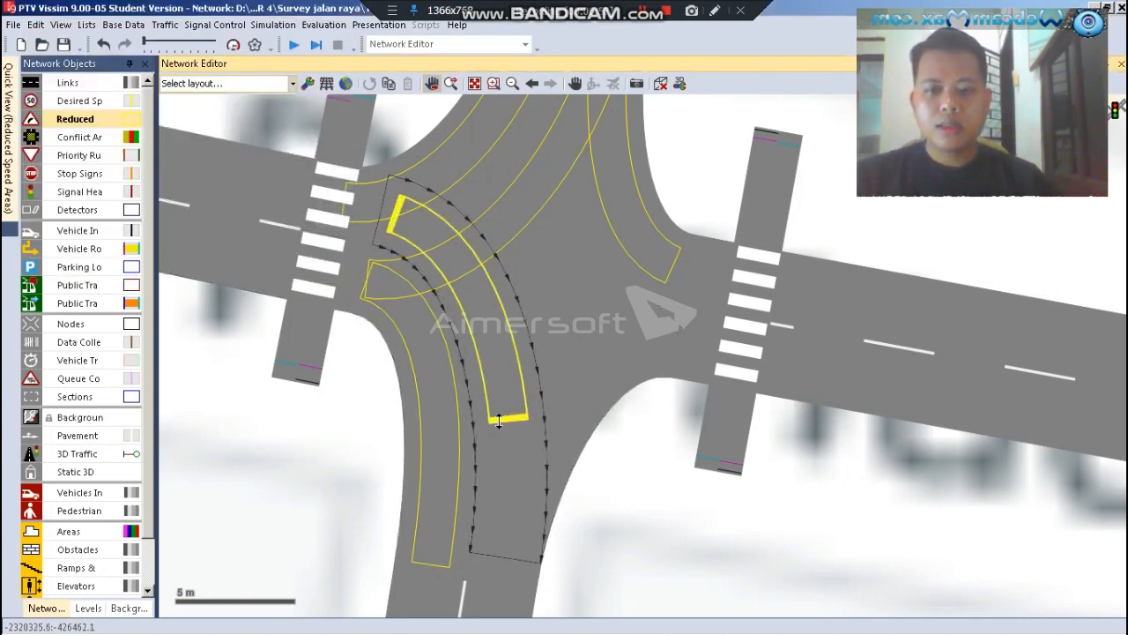
{"action": "left_click_drag", "start_coordinate": [497, 421], "coordinate": [477, 543]}
{"action": "left_click", "coordinate": [667, 515]}
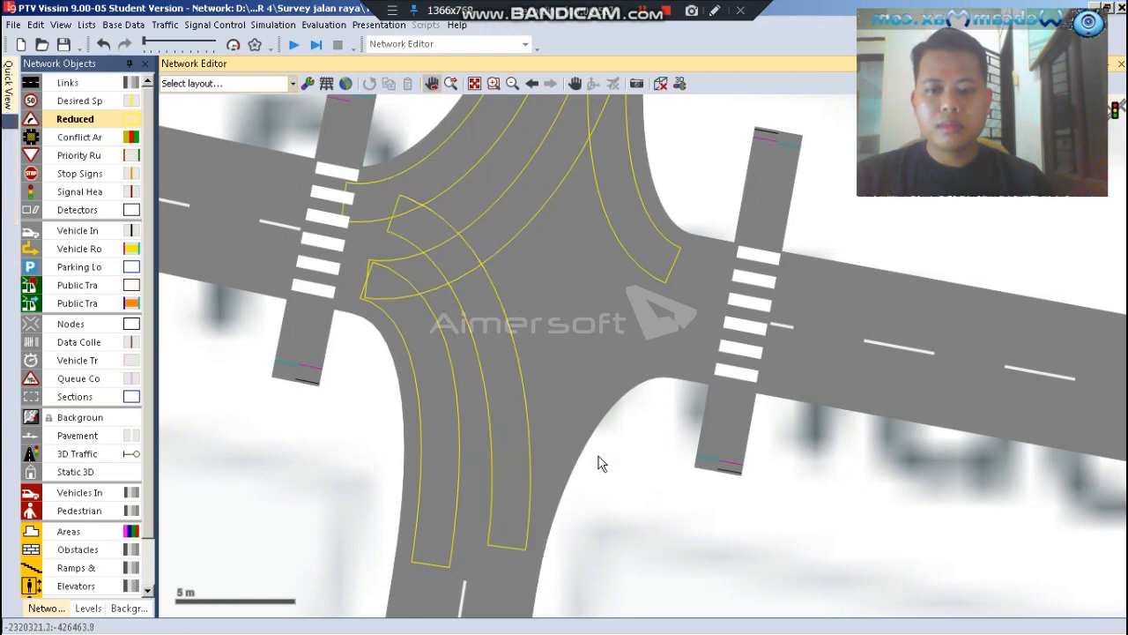
Draw a reduced speed area about 12.5 m long on the connector from the eastern arm to the southern arm, starting at about 0.5 m
{"action": "left_click", "coordinate": [586, 382]}
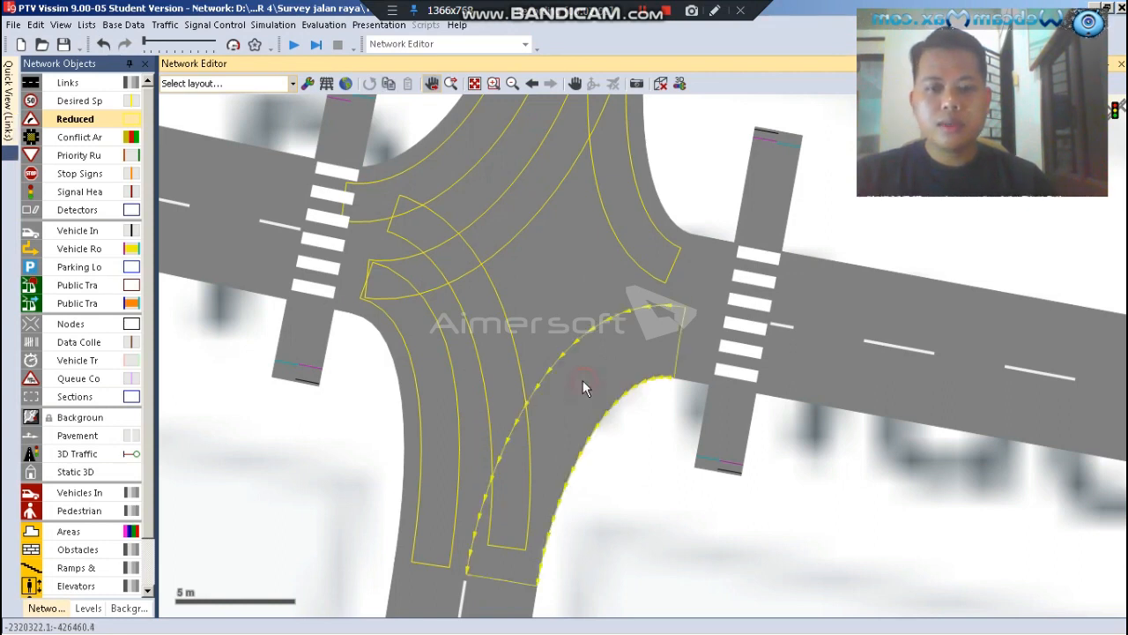
{"action": "right_click", "coordinate": [577, 356]}
{"action": "left_click", "coordinate": [568, 394]}
{"action": "left_click_drag", "start_coordinate": [498, 556], "coordinate": [495, 562]}
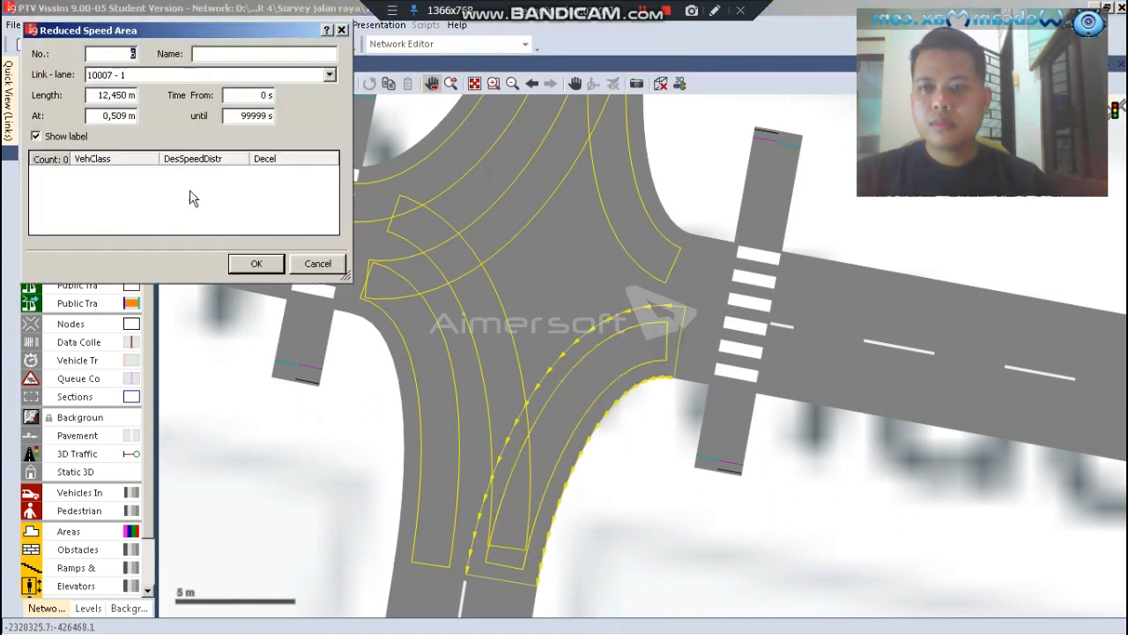
Add three vehicle class entries to the east-to-south reduced speed area: 10: Car, 30: Bus and 70: Motor
{"action": "right_click", "coordinate": [175, 183]}
{"action": "left_click", "coordinate": [181, 191]}
{"action": "right_click", "coordinate": [177, 194]}
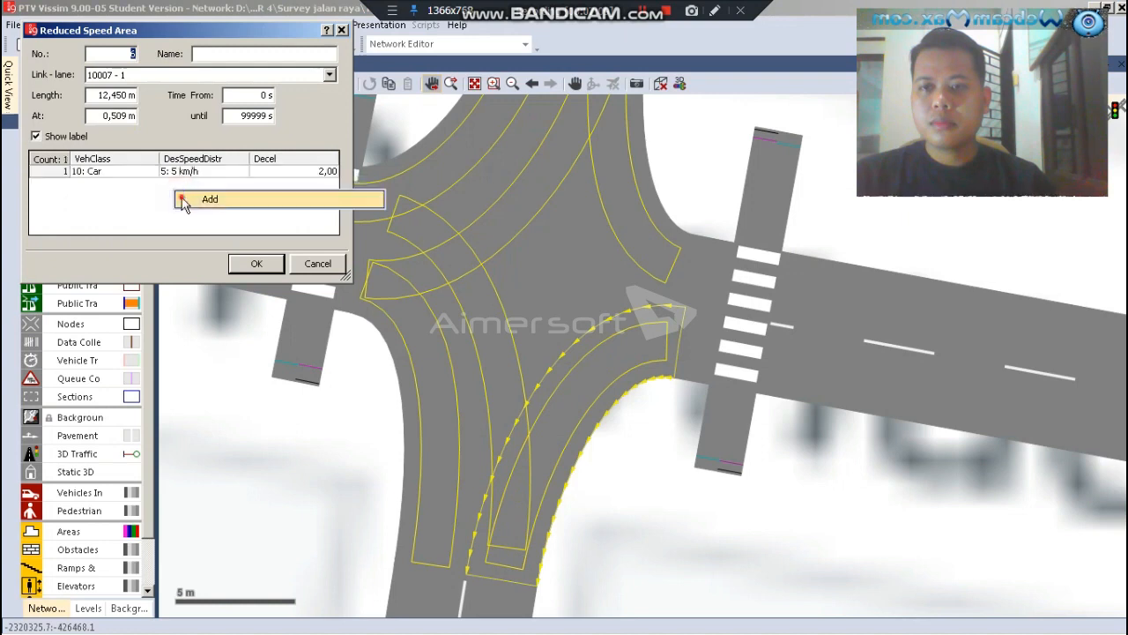
{"action": "left_click", "coordinate": [178, 205]}
{"action": "right_click", "coordinate": [176, 205]}
{"action": "left_click", "coordinate": [182, 215]}
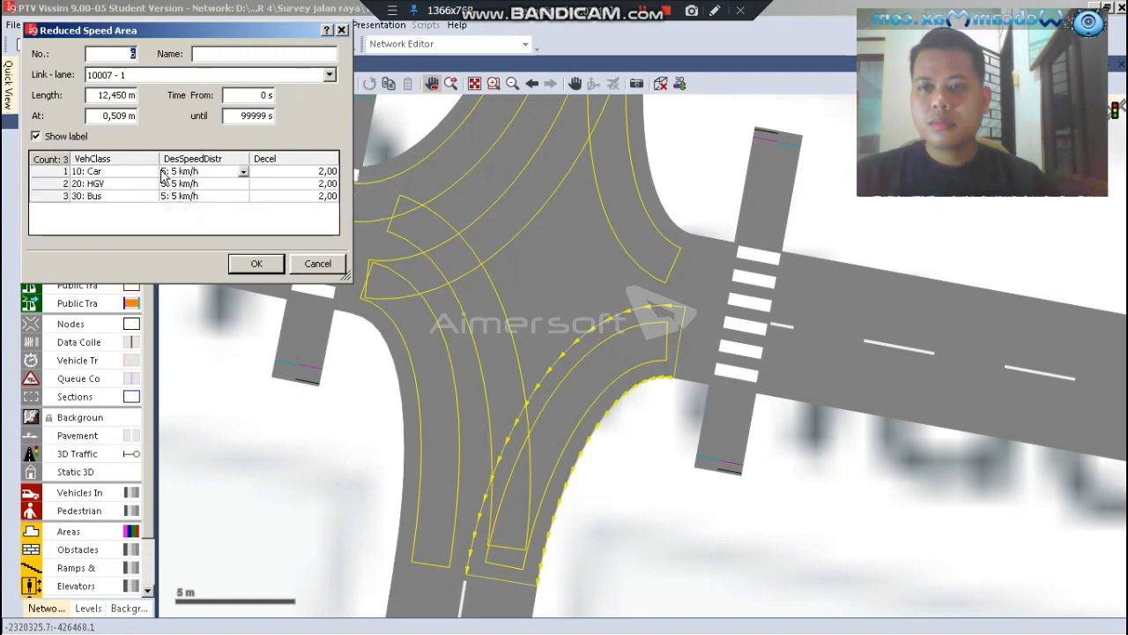
{"action": "left_click", "coordinate": [154, 184]}
{"action": "scroll", "coordinate": [123, 207], "scroll_direction": "down", "scroll_amount": 2}
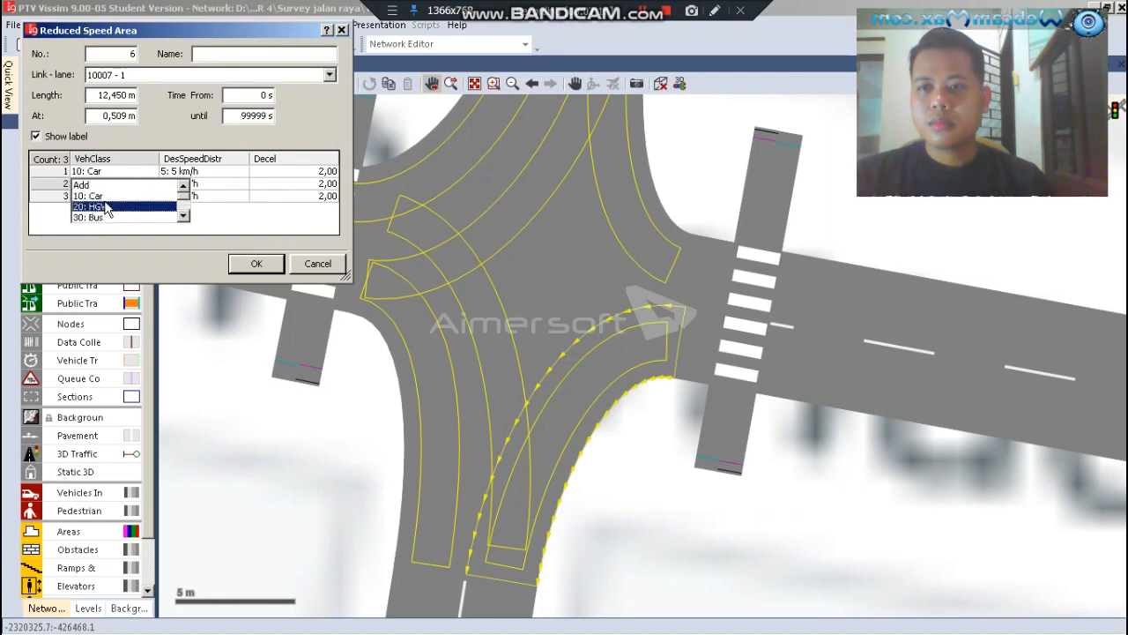
{"action": "left_click", "coordinate": [105, 207]}
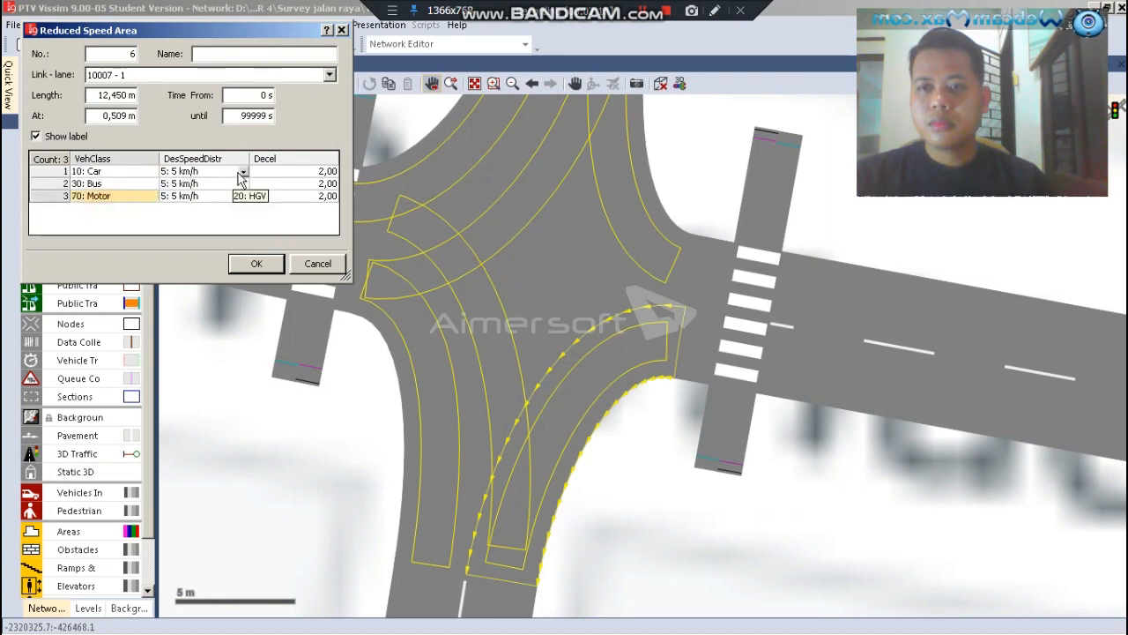
Set the desired speed distribution to 12: 12 km/h for Car, Bus and Motor in the east-to-south area and accept its settings
{"action": "left_click", "coordinate": [243, 173]}
{"action": "left_click", "coordinate": [244, 173]}
{"action": "scroll", "coordinate": [212, 189], "scroll_direction": "up", "scroll_amount": 2}
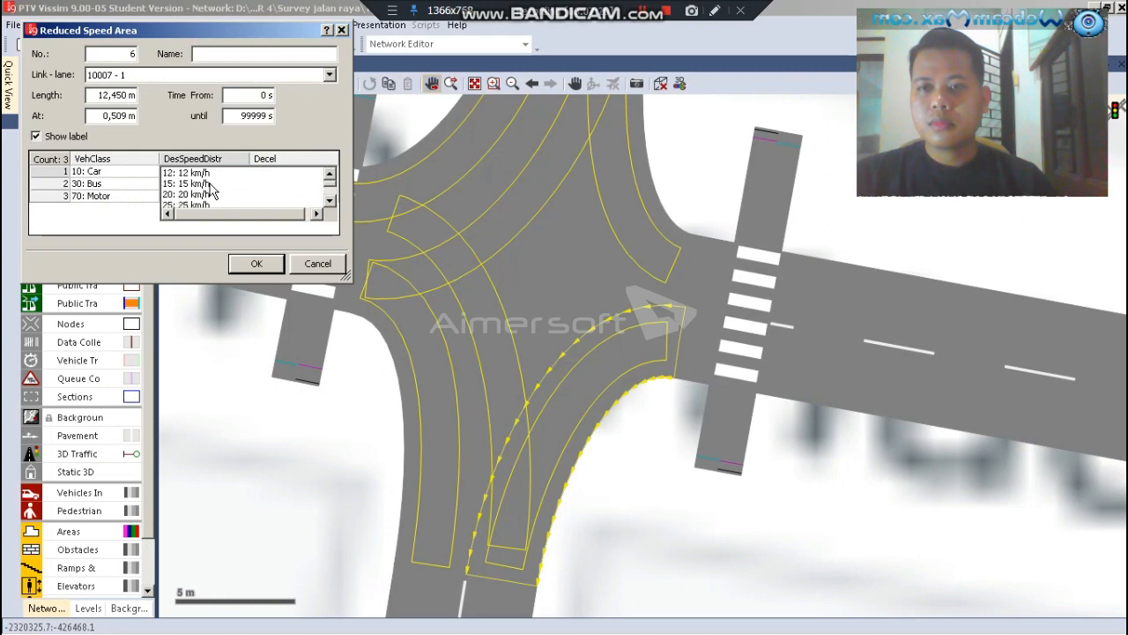
{"action": "left_click", "coordinate": [199, 195]}
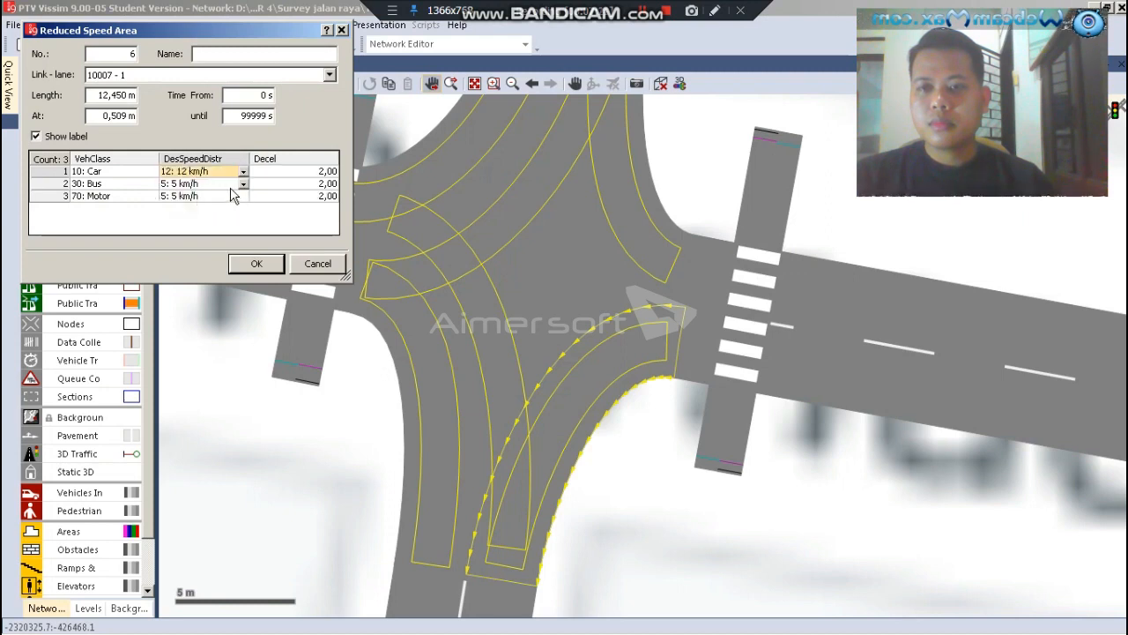
{"action": "left_click", "coordinate": [199, 185]}
{"action": "scroll", "coordinate": [196, 193], "scroll_direction": "down", "scroll_amount": 1}
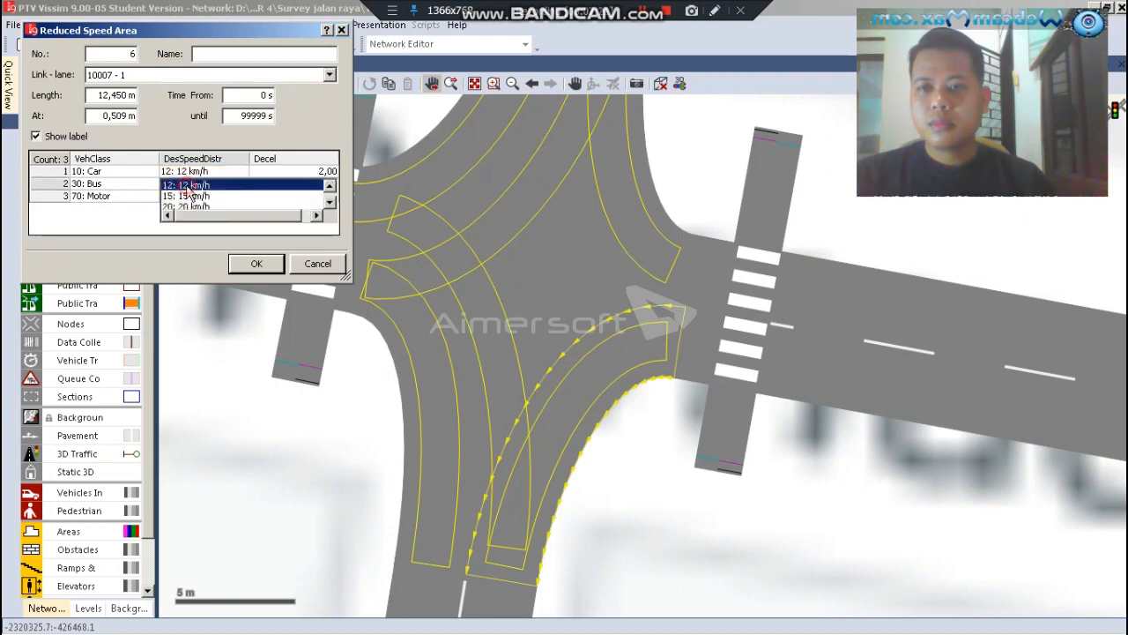
{"action": "left_click", "coordinate": [188, 185]}
{"action": "left_click", "coordinate": [240, 195]}
{"action": "left_click", "coordinate": [242, 196]}
{"action": "scroll", "coordinate": [204, 183], "scroll_direction": "down", "scroll_amount": 1}
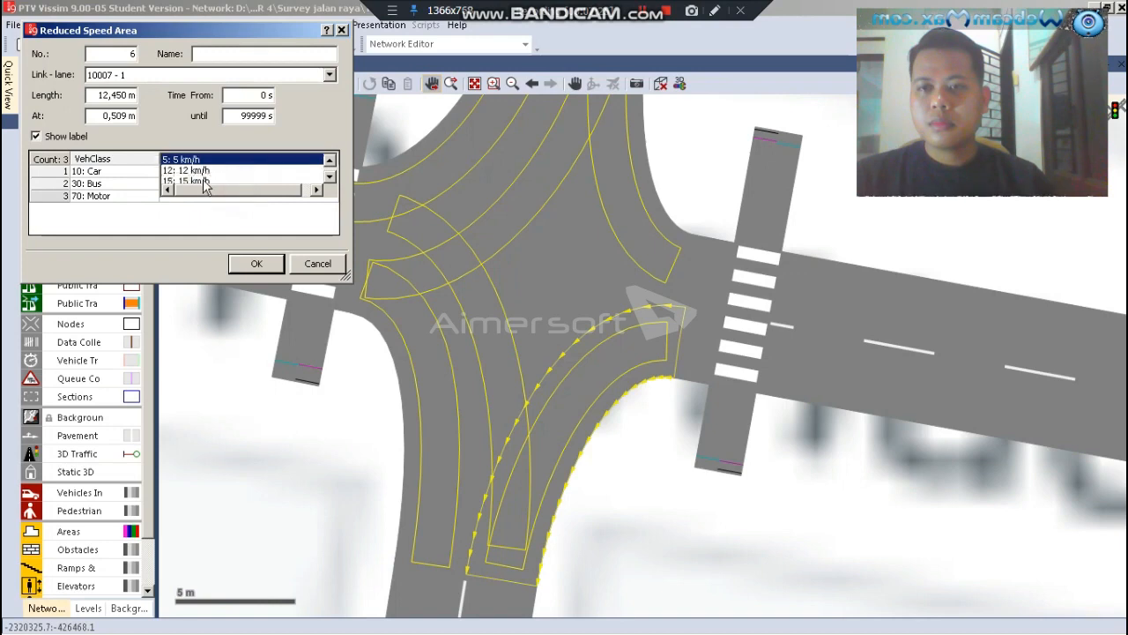
{"action": "left_click", "coordinate": [199, 170]}
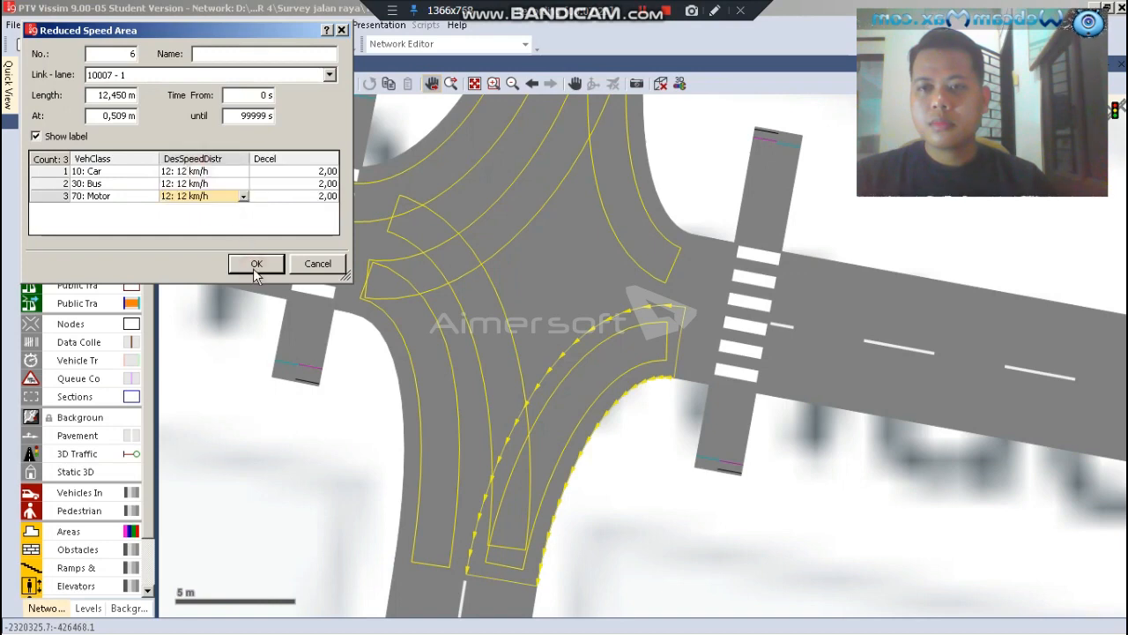
{"action": "left_click", "coordinate": [255, 267]}
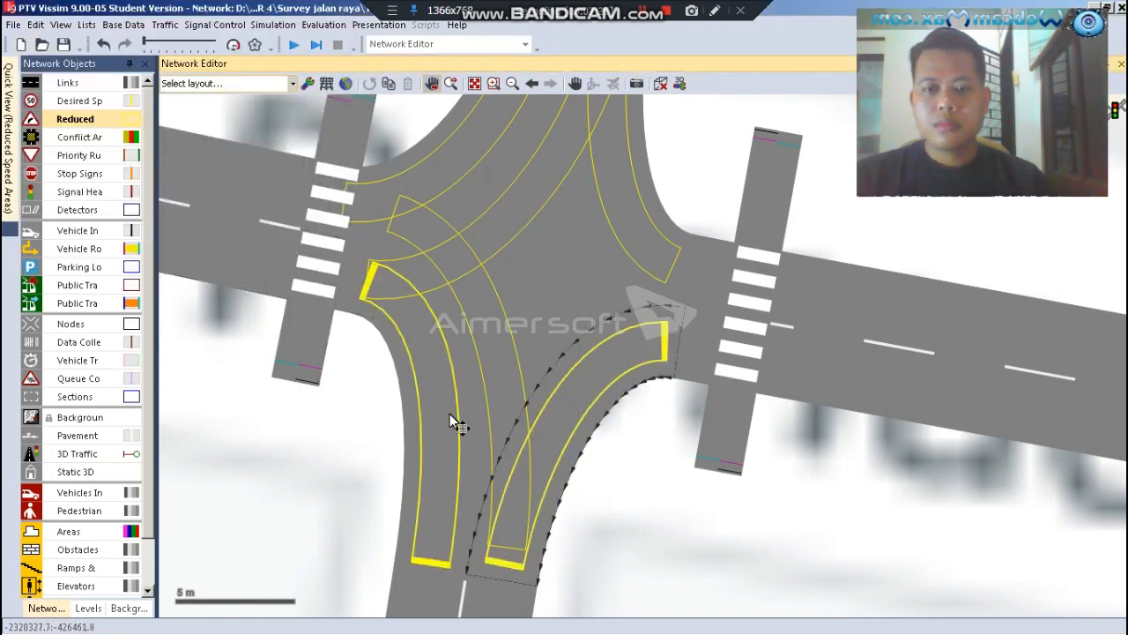
Draw a reduced speed area about 10.6 m long on the straight connector from the eastern arm to the western arm, starting at about 2.7 m
{"action": "left_click", "coordinate": [547, 304]}
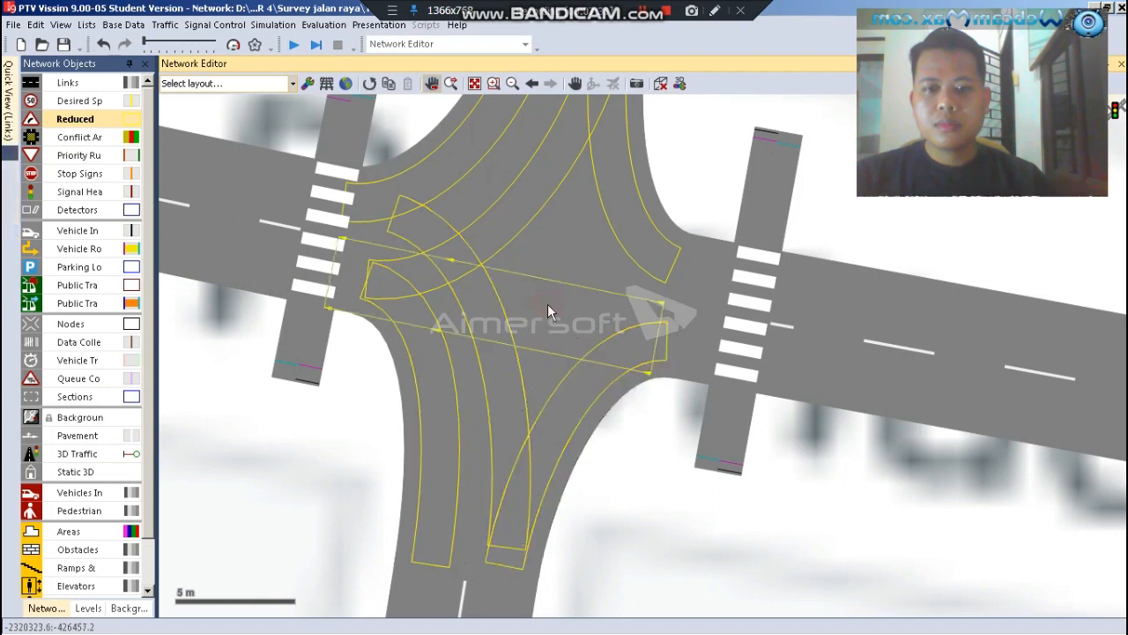
{"action": "right_click", "coordinate": [595, 315]}
{"action": "left_click_drag", "start_coordinate": [595, 315], "coordinate": [348, 247]}
Add three vehicle class entries to the east-to-west reduced speed area: 10: Car, 30: Bus and 70: Motor
{"action": "right_click", "coordinate": [161, 173]}
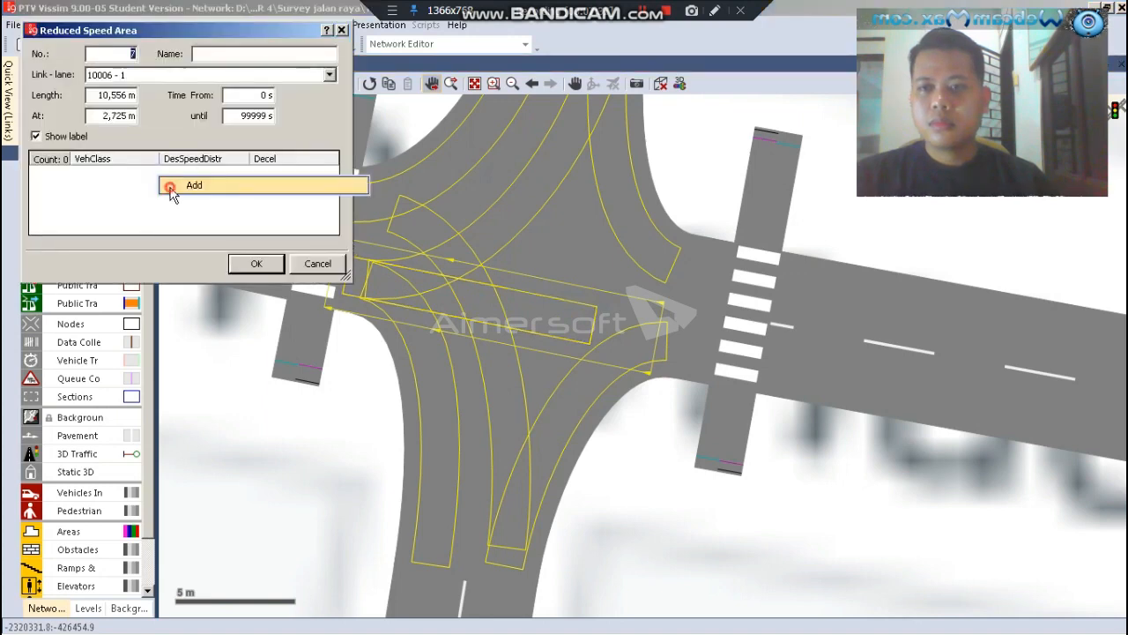
{"action": "left_click", "coordinate": [172, 185]}
{"action": "right_click", "coordinate": [175, 191]}
{"action": "left_click", "coordinate": [176, 198]}
{"action": "right_click", "coordinate": [176, 202]}
{"action": "left_click", "coordinate": [185, 209]}
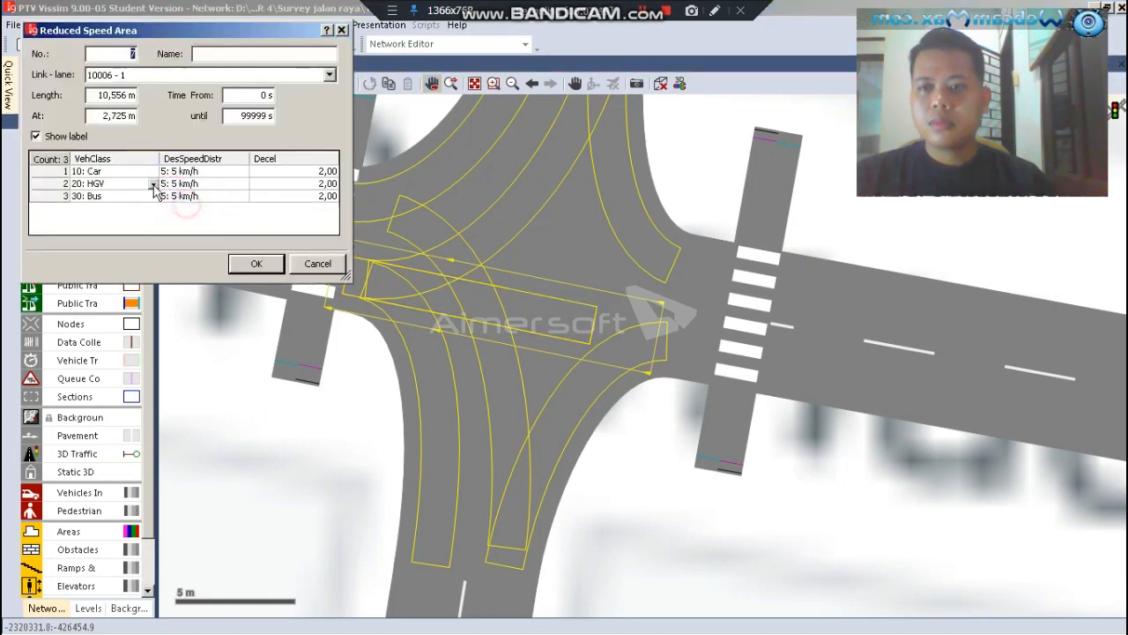
{"action": "left_click", "coordinate": [151, 187]}
{"action": "scroll", "coordinate": [154, 189], "scroll_direction": "down", "scroll_amount": 1}
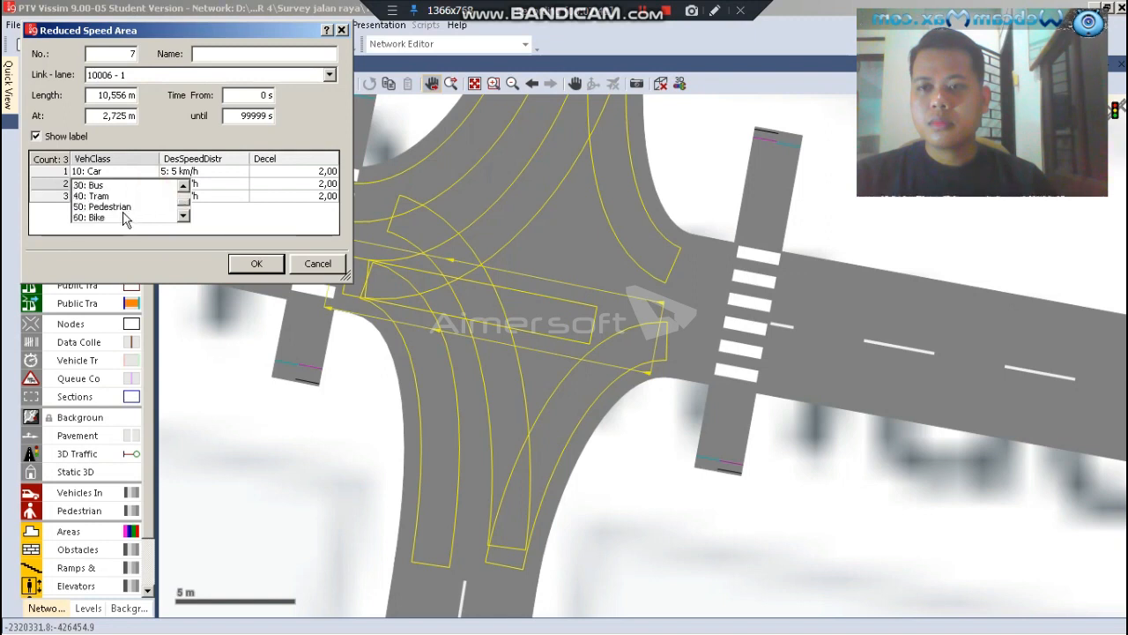
{"action": "scroll", "coordinate": [120, 210], "scroll_direction": "down", "scroll_amount": 1}
{"action": "left_click", "coordinate": [115, 216]}
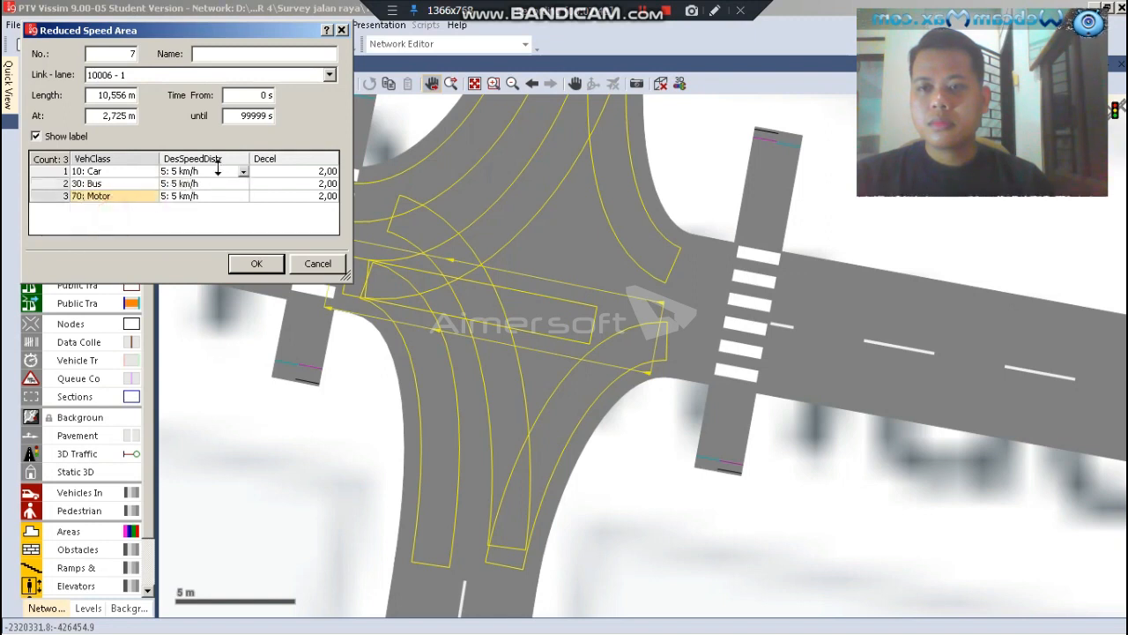
Set the desired speed distribution to 12: 12 km/h for Car, Bus and Motor in the east-to-west area and accept its settings
{"action": "left_click", "coordinate": [244, 174]}
{"action": "scroll", "coordinate": [204, 183], "scroll_direction": "down", "scroll_amount": 1}
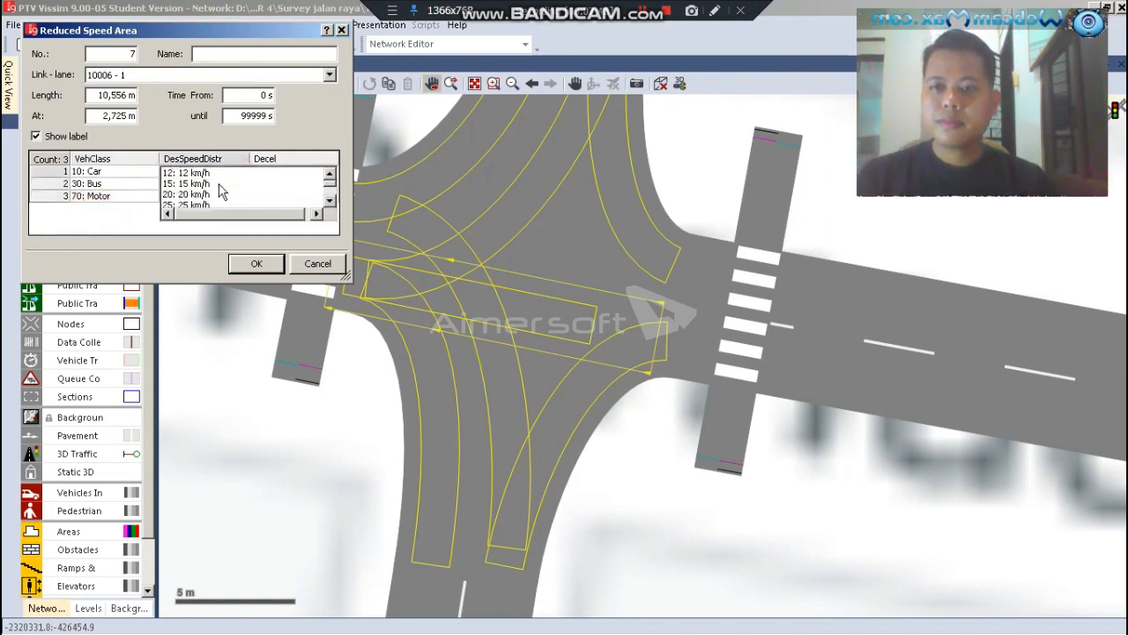
{"action": "left_click", "coordinate": [203, 177]}
{"action": "left_click", "coordinate": [245, 184]}
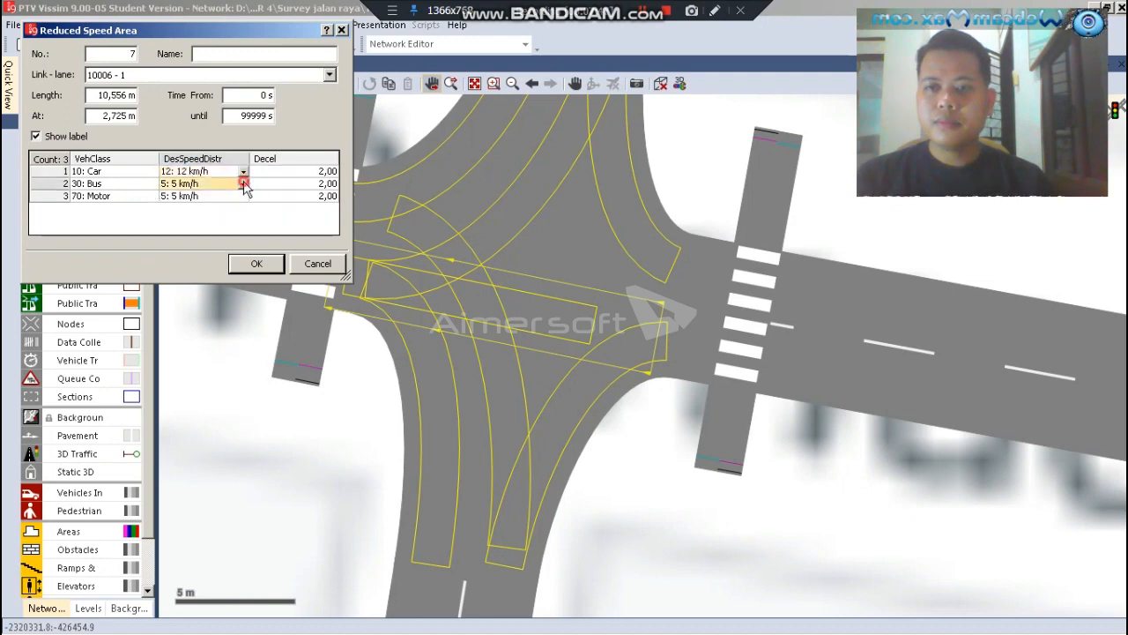
{"action": "left_click", "coordinate": [222, 205]}
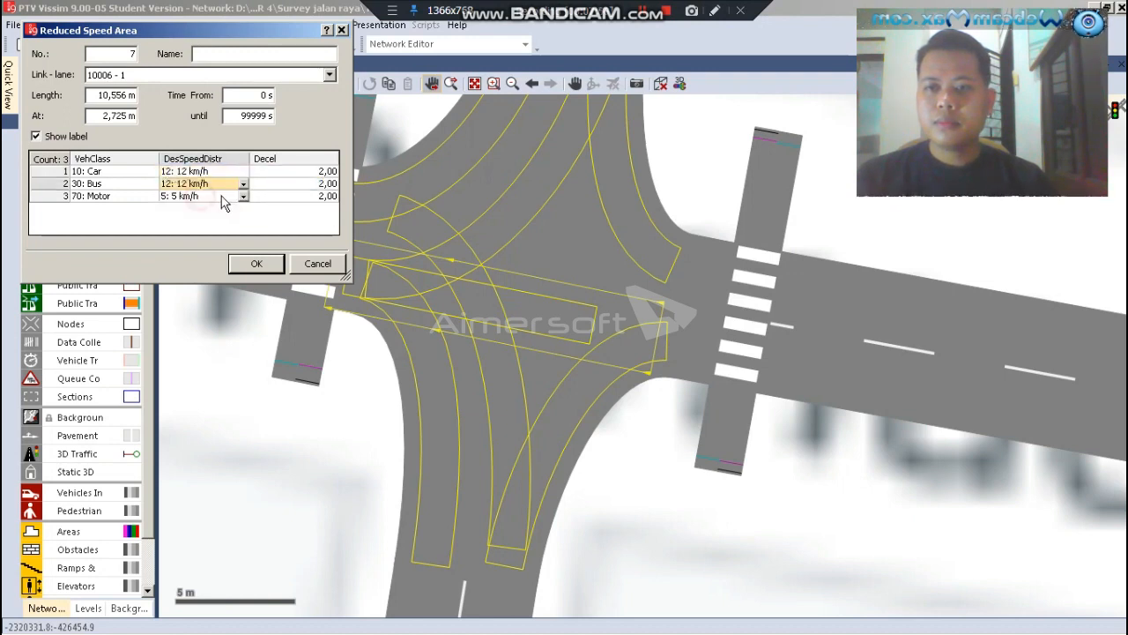
{"action": "left_click", "coordinate": [244, 198]}
{"action": "scroll", "coordinate": [211, 182], "scroll_direction": "down", "scroll_amount": 1}
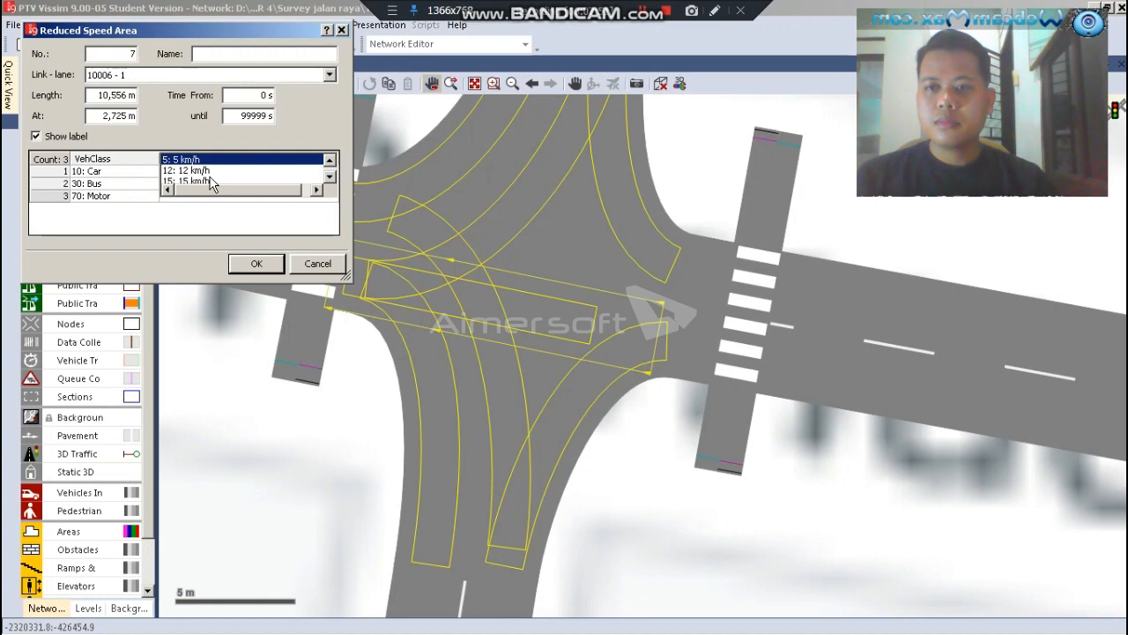
{"action": "left_click", "coordinate": [204, 171]}
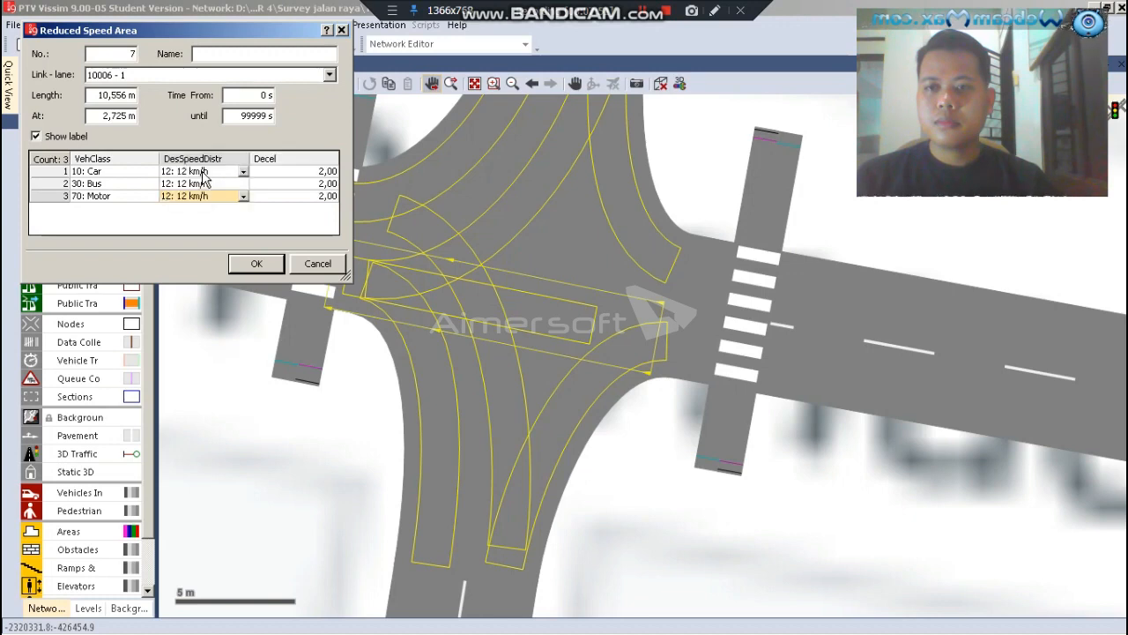
{"action": "left_click", "coordinate": [238, 270]}
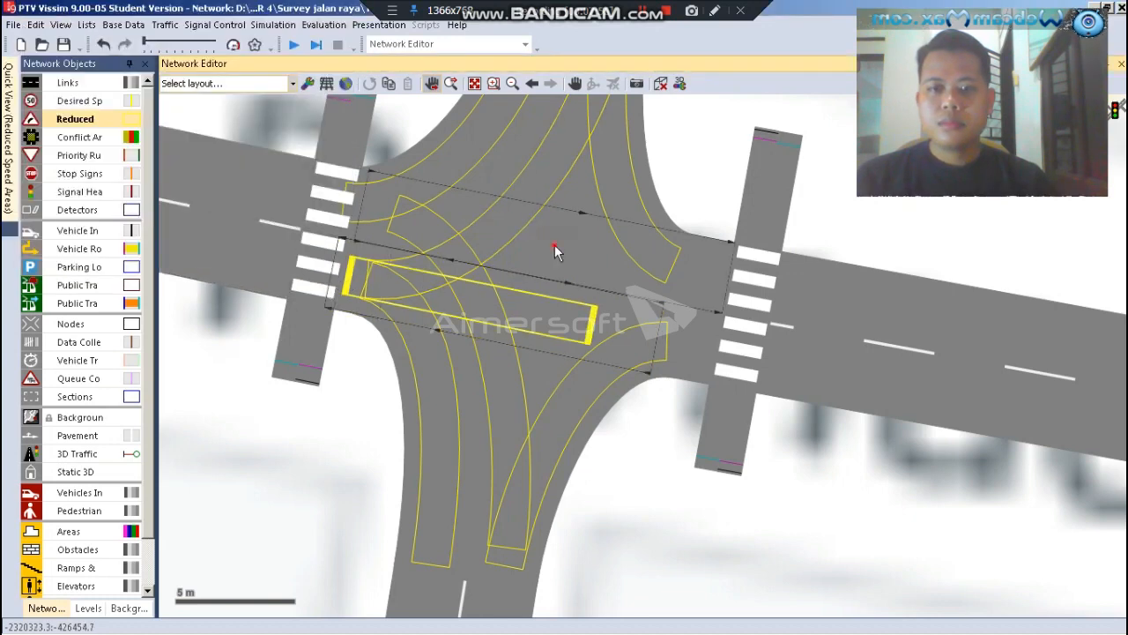
Draw a reduced speed area about 9.5 m long on the straight west-to-east connector and add the classes 10: Car, 30: Bus and 70: Motor
{"action": "left_click_drag", "start_coordinate": [593, 260], "coordinate": [377, 208]}
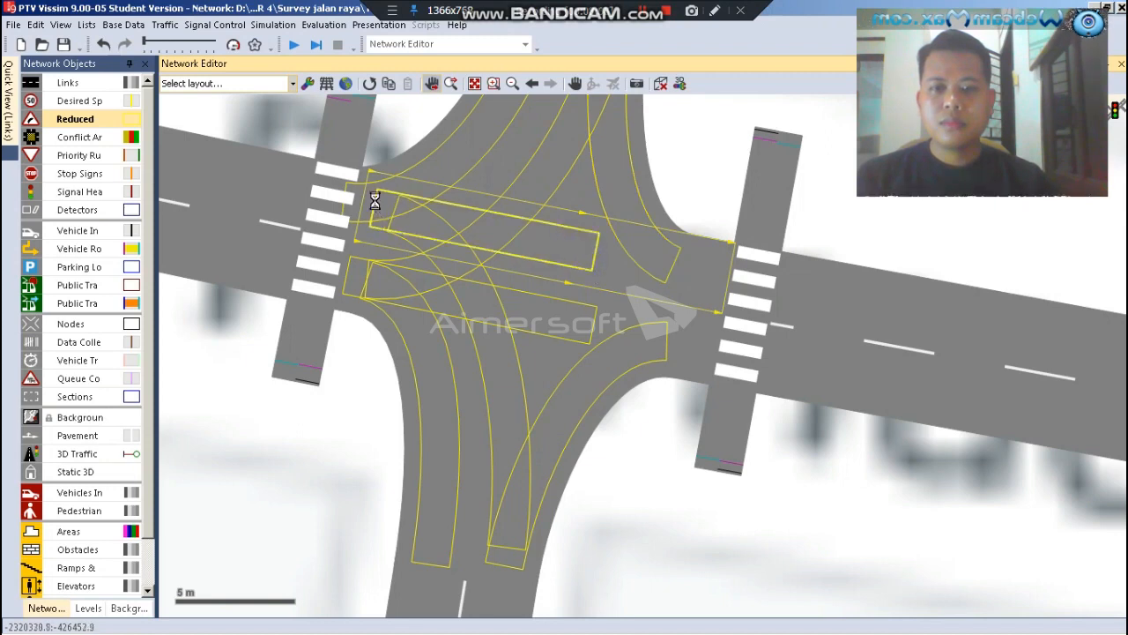
{"action": "right_click", "coordinate": [163, 201]}
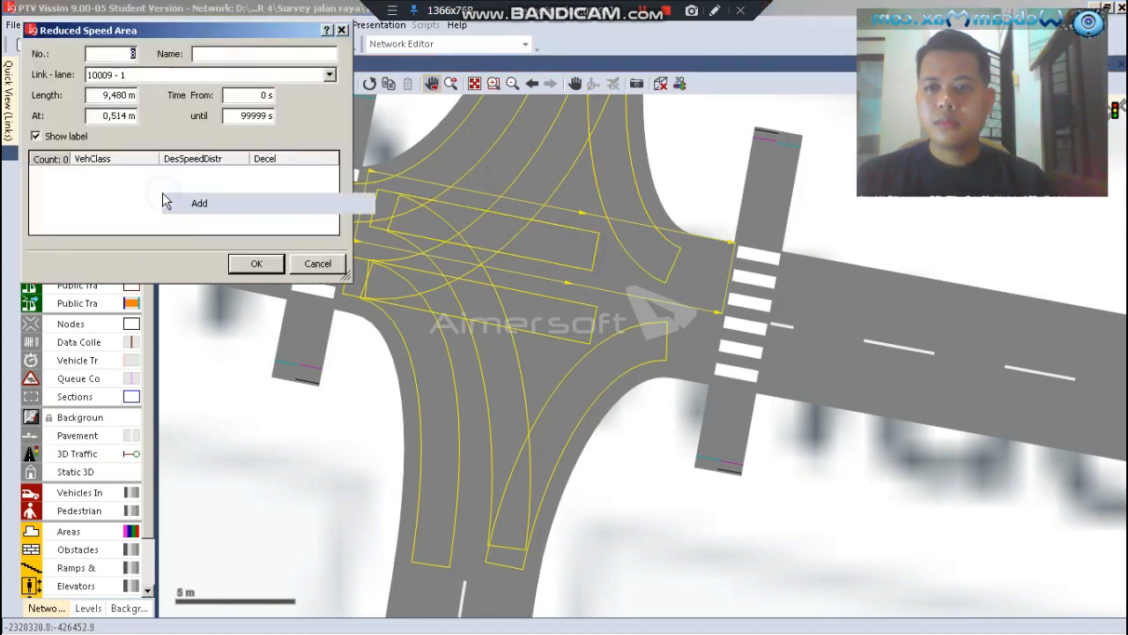
{"action": "left_click", "coordinate": [172, 203]}
{"action": "right_click", "coordinate": [164, 206]}
{"action": "left_click", "coordinate": [172, 208]}
{"action": "right_click", "coordinate": [149, 209]}
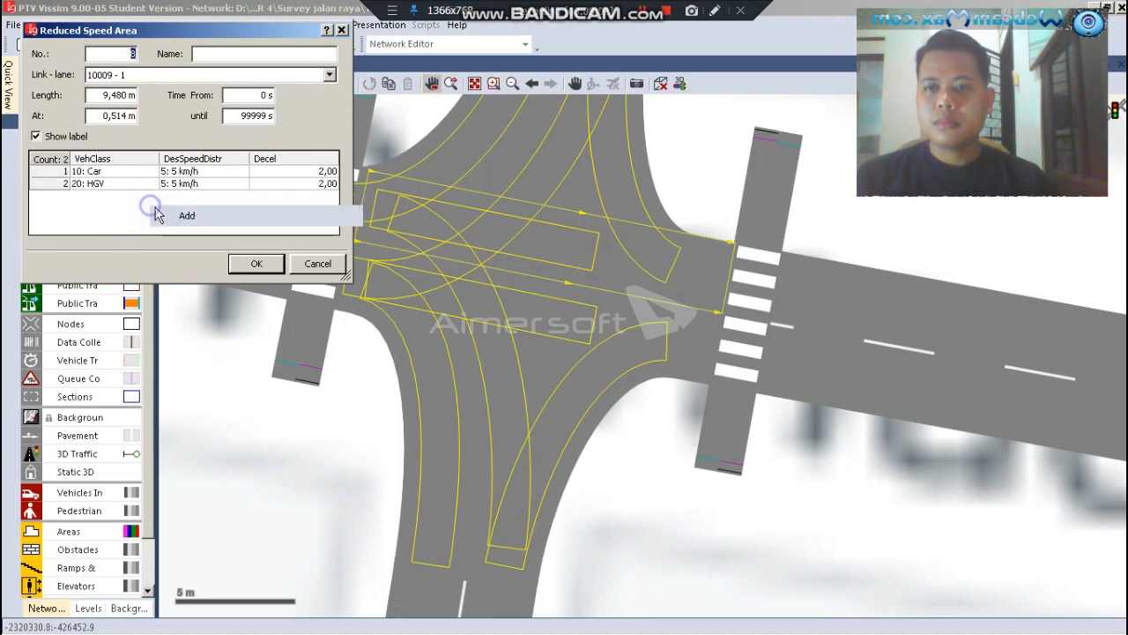
{"action": "left_click", "coordinate": [155, 214]}
{"action": "left_click", "coordinate": [151, 185]}
{"action": "scroll", "coordinate": [130, 205], "scroll_direction": "down", "scroll_amount": 1}
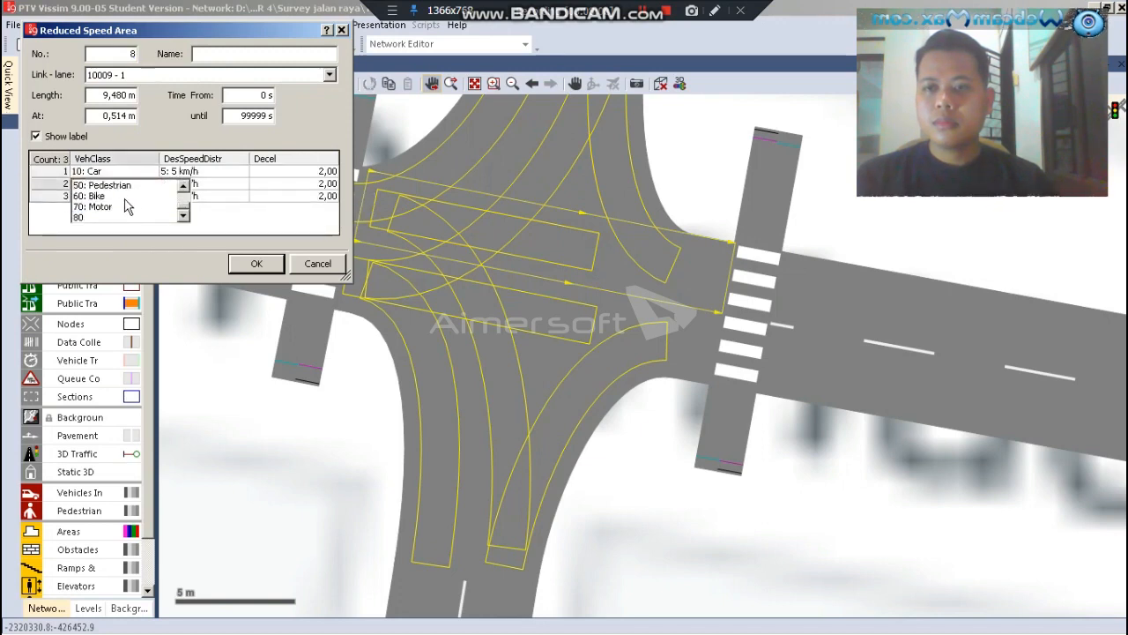
{"action": "left_click", "coordinate": [129, 206]}
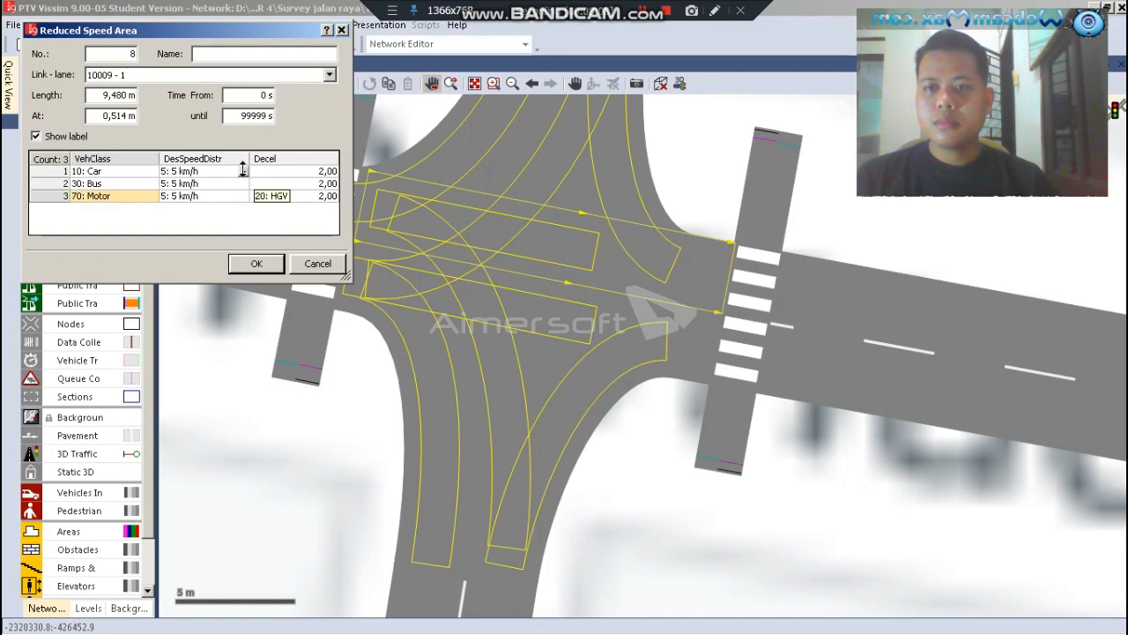
Set the desired speed distribution to 12: 12 km/h for Car, Bus and Motor in the west-to-east area and accept its settings
{"action": "left_click", "coordinate": [245, 176]}
{"action": "scroll", "coordinate": [228, 189], "scroll_direction": "down", "scroll_amount": 1}
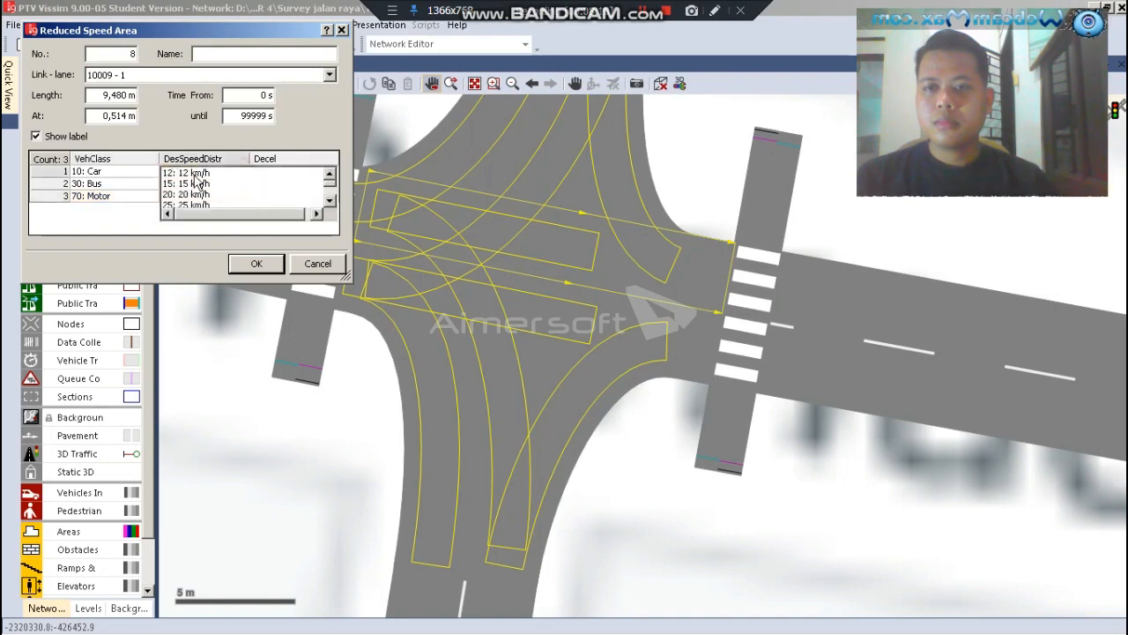
{"action": "left_click", "coordinate": [196, 174]}
{"action": "left_click", "coordinate": [243, 184]}
{"action": "scroll", "coordinate": [234, 196], "scroll_direction": "down", "scroll_amount": 1}
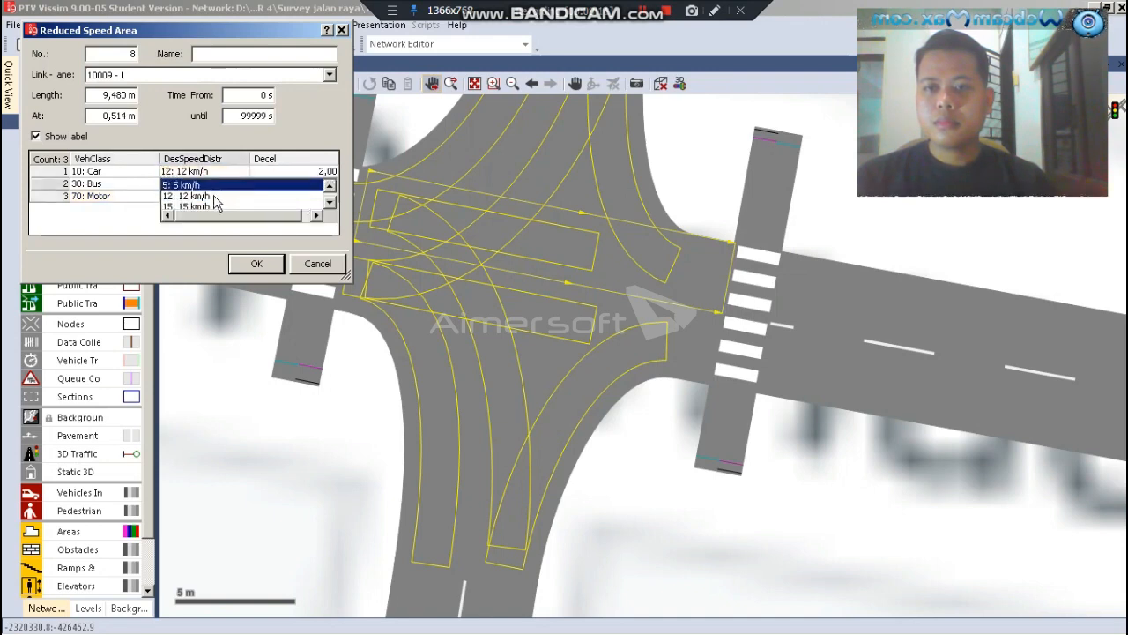
{"action": "left_click", "coordinate": [235, 200]}
{"action": "left_click", "coordinate": [244, 198]}
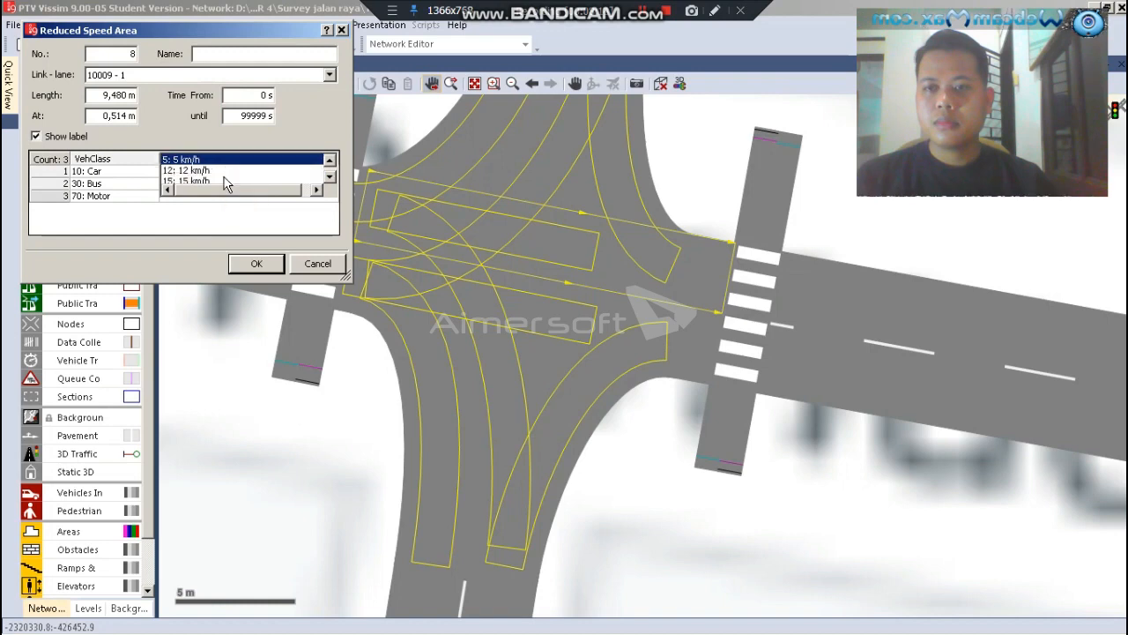
{"action": "left_click", "coordinate": [204, 171]}
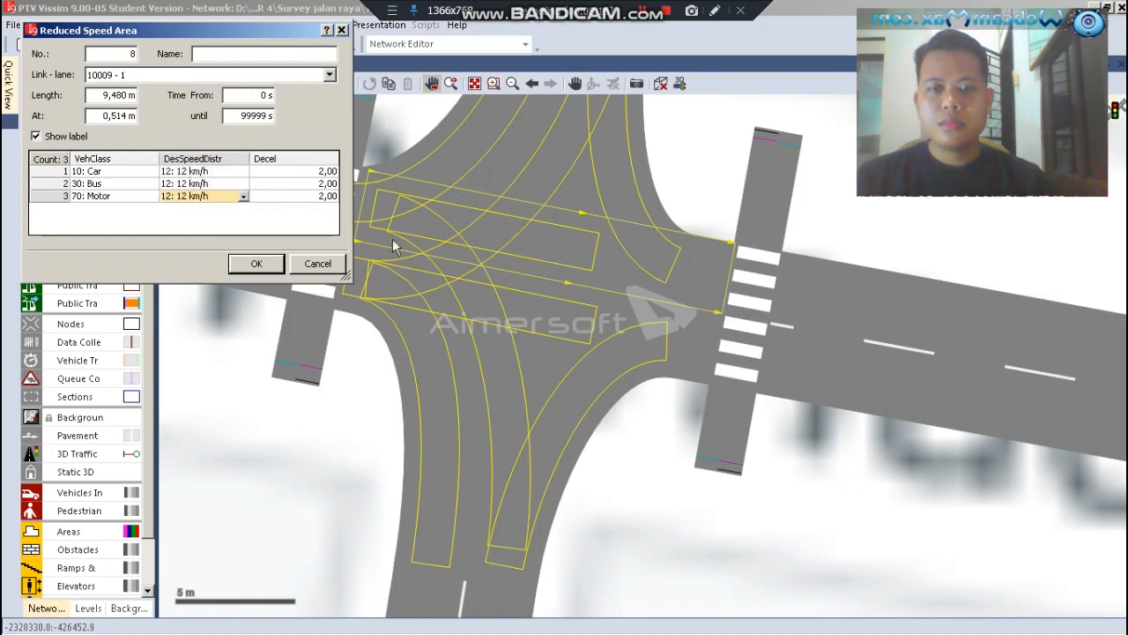
{"action": "left_click", "coordinate": [256, 265]}
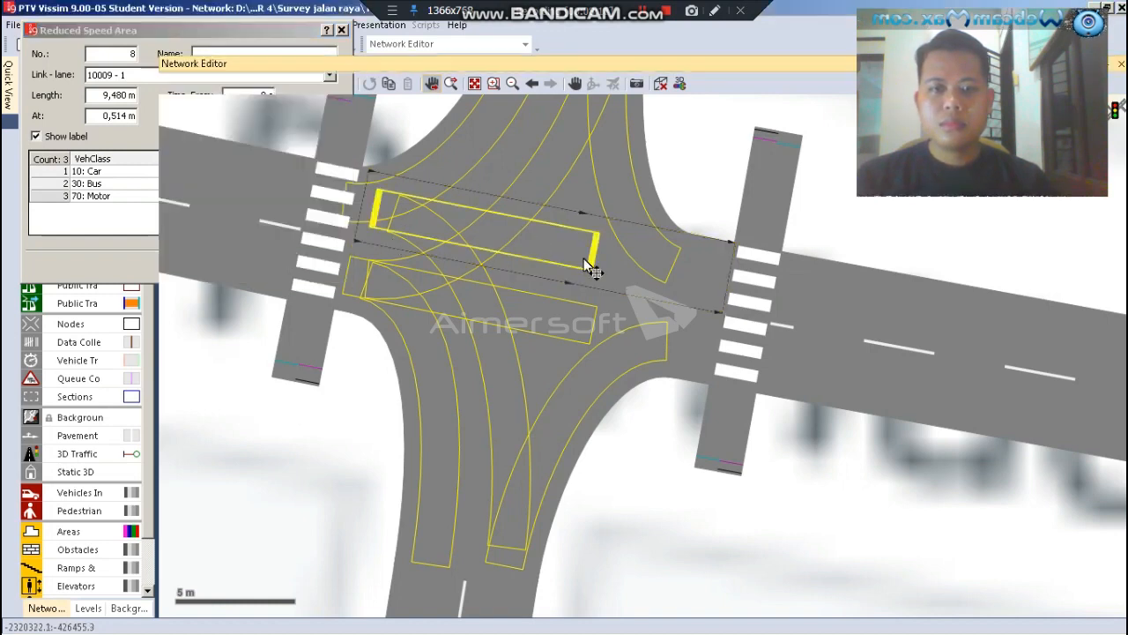
Extend the eastern ends of both straight reduced speed areas, west-to-east and east-to-west, towards the crossing on the eastern arm
{"action": "left_click_drag", "start_coordinate": [613, 265], "coordinate": [714, 298]}
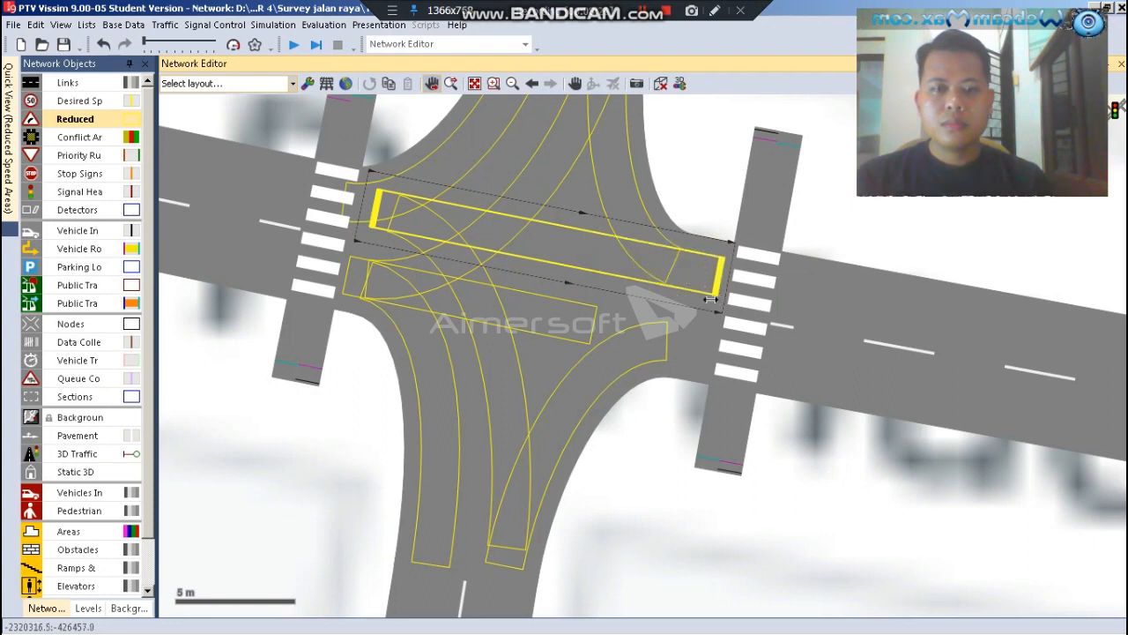
{"action": "left_click", "coordinate": [549, 290]}
{"action": "left_click", "coordinate": [561, 306]}
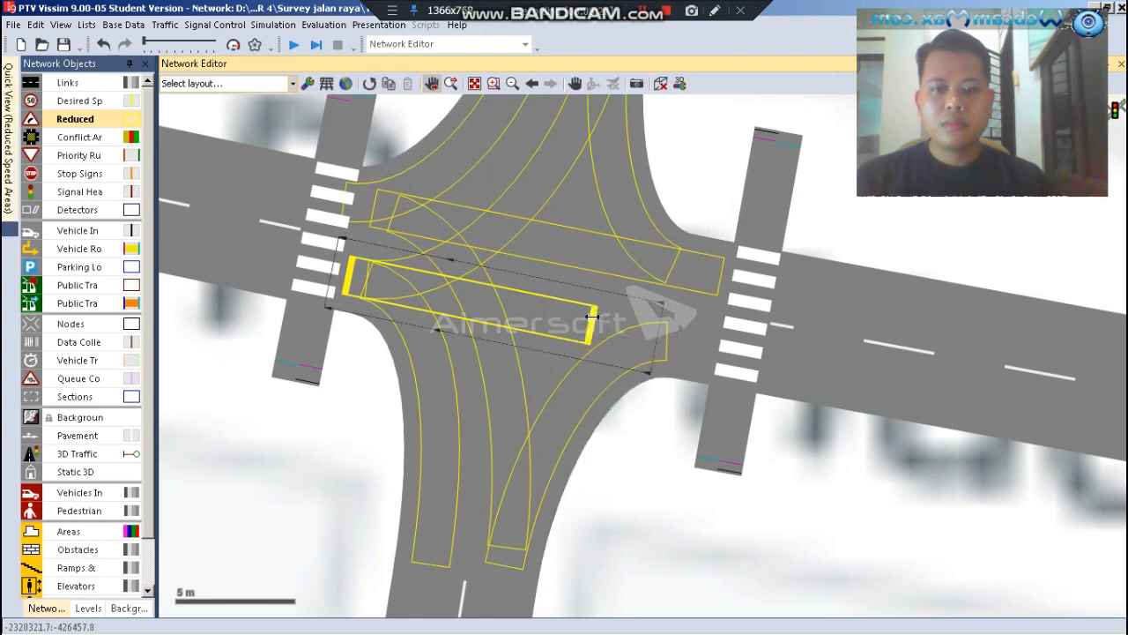
{"action": "left_click", "coordinate": [659, 448]}
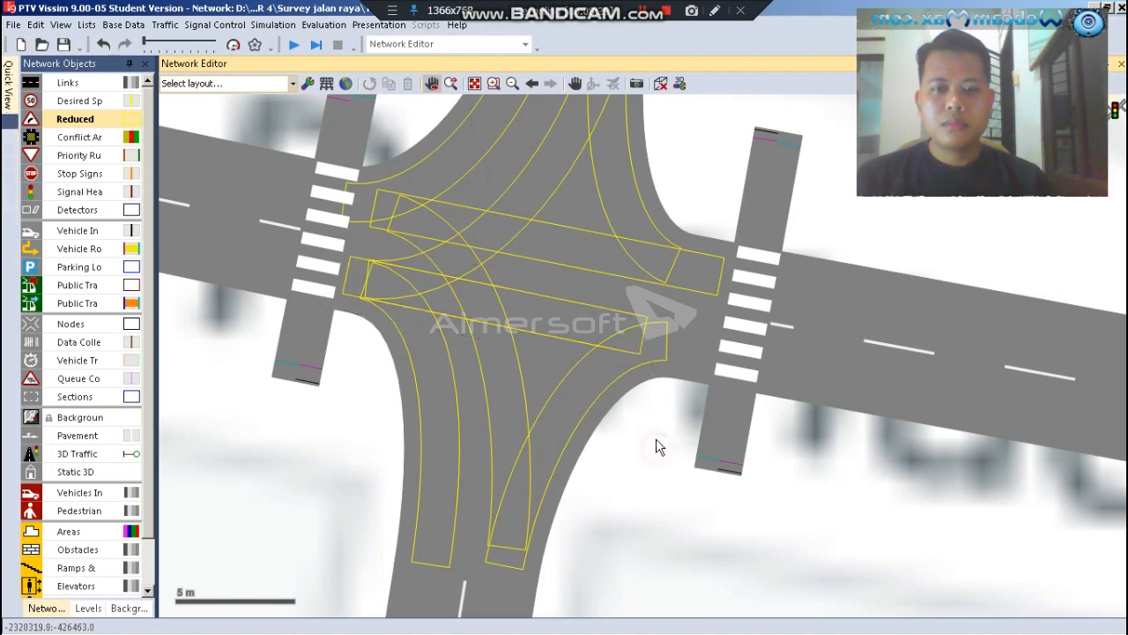
Draw a reduced speed area about 16.5 m long on the connector from the eastern arm to the northern arm, starting at about 0.7 m
{"action": "left_click", "coordinate": [583, 197]}
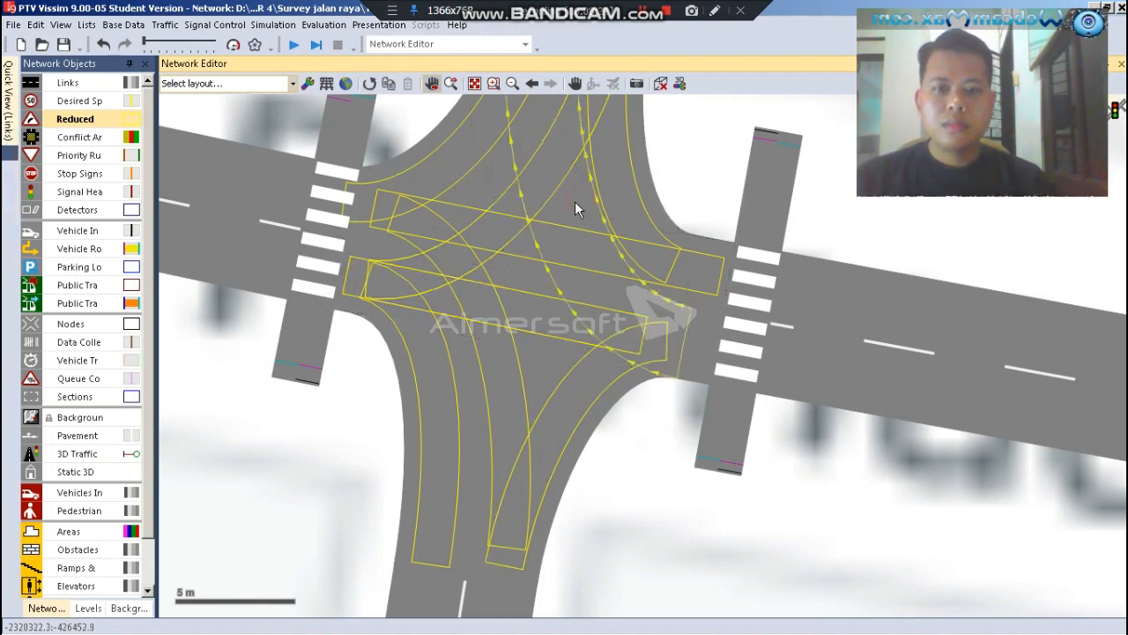
{"action": "scroll", "coordinate": [492, 335], "scroll_direction": "down", "scroll_amount": 2}
{"action": "scroll", "coordinate": [536, 177], "scroll_direction": "up", "scroll_amount": 1}
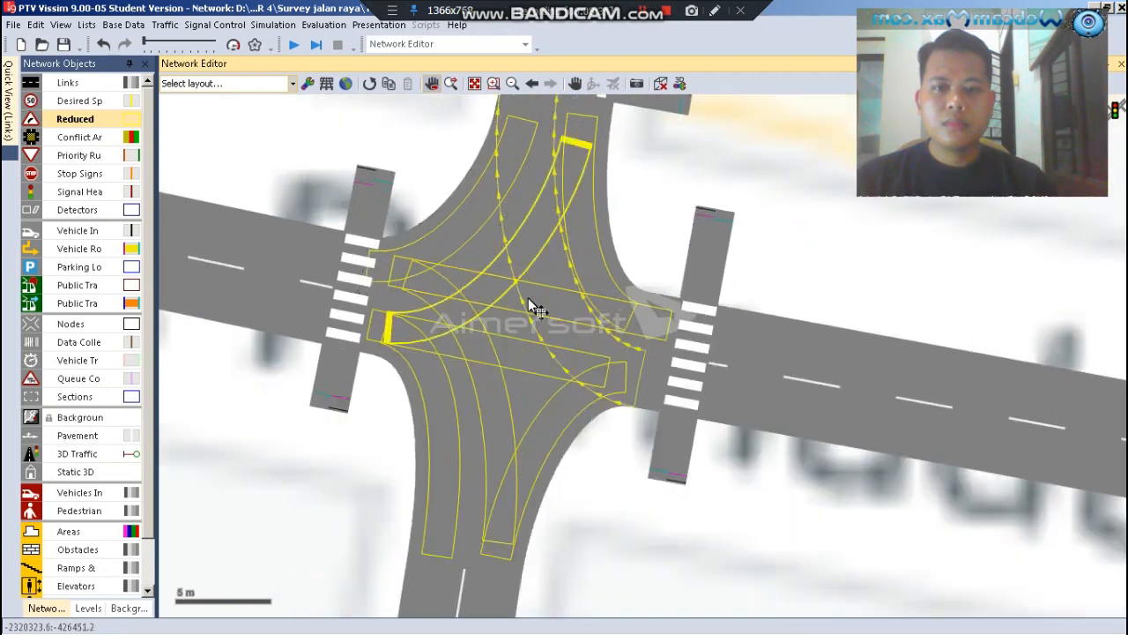
{"action": "scroll", "coordinate": [529, 299], "scroll_direction": "down", "scroll_amount": 1}
{"action": "scroll", "coordinate": [545, 163], "scroll_direction": "up", "scroll_amount": 1}
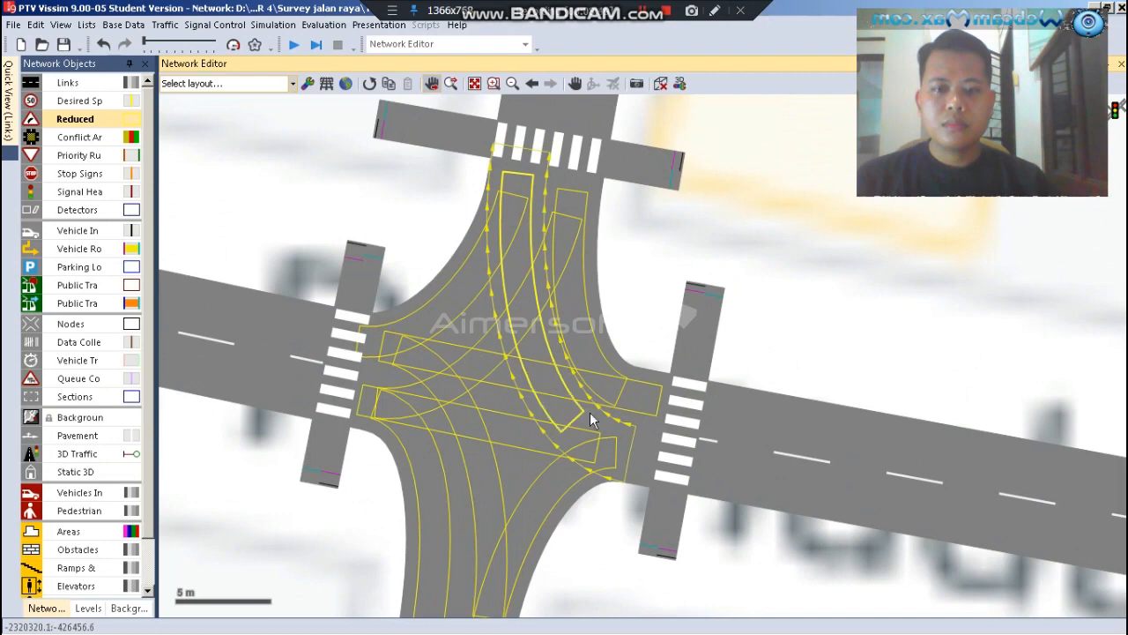
{"action": "right_click", "coordinate": [615, 437]}
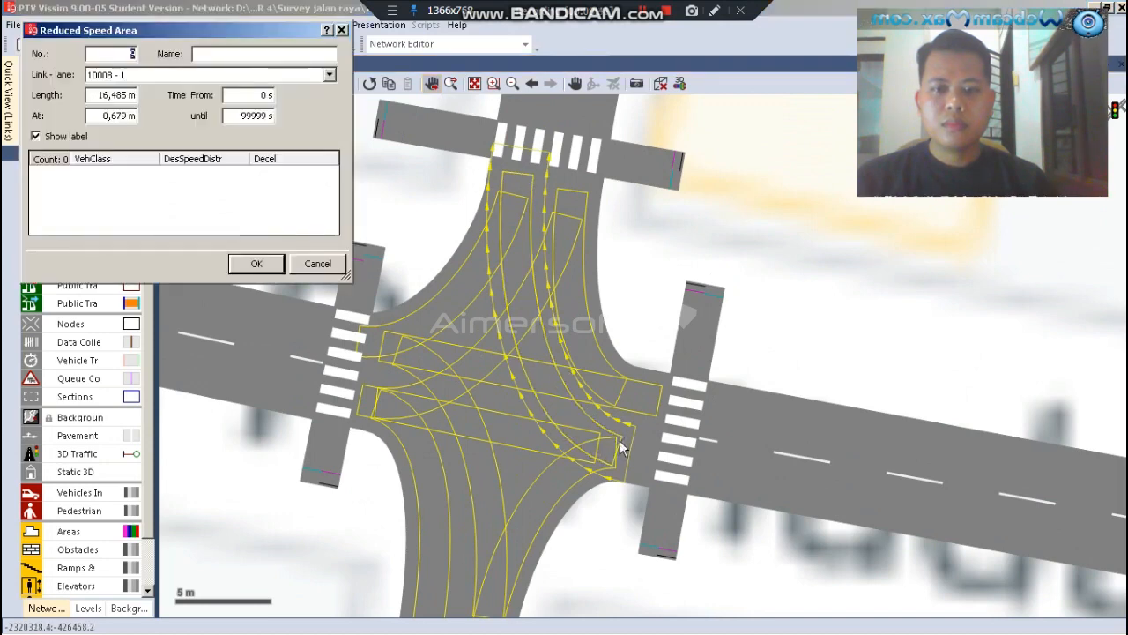
Add three vehicle class entries to the east-to-north reduced speed area: 10: Car, 30: Bus and 70: Motor
{"action": "right_click", "coordinate": [150, 189]}
{"action": "left_click", "coordinate": [154, 194]}
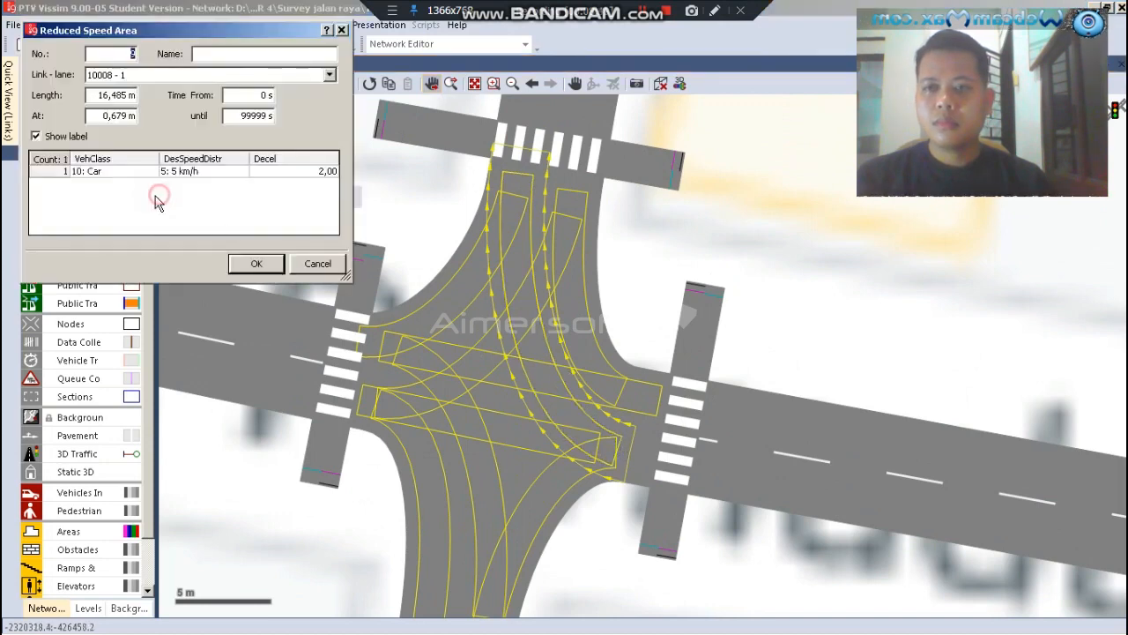
{"action": "right_click", "coordinate": [150, 201]}
{"action": "left_click", "coordinate": [156, 208]}
{"action": "right_click", "coordinate": [148, 202]}
{"action": "left_click", "coordinate": [155, 209]}
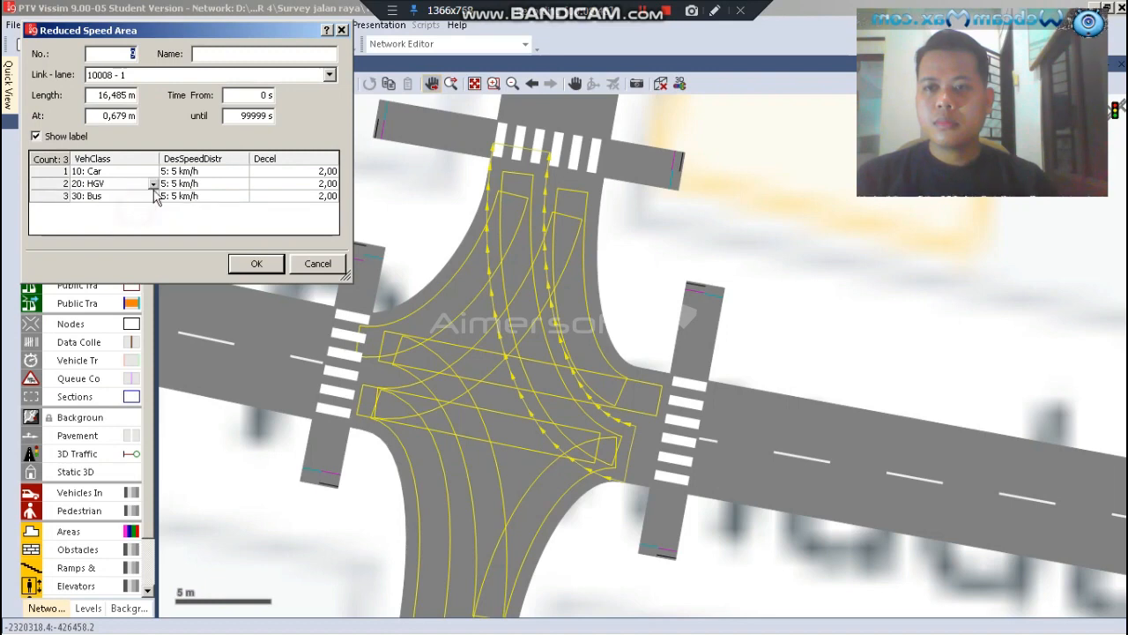
{"action": "left_click", "coordinate": [151, 184]}
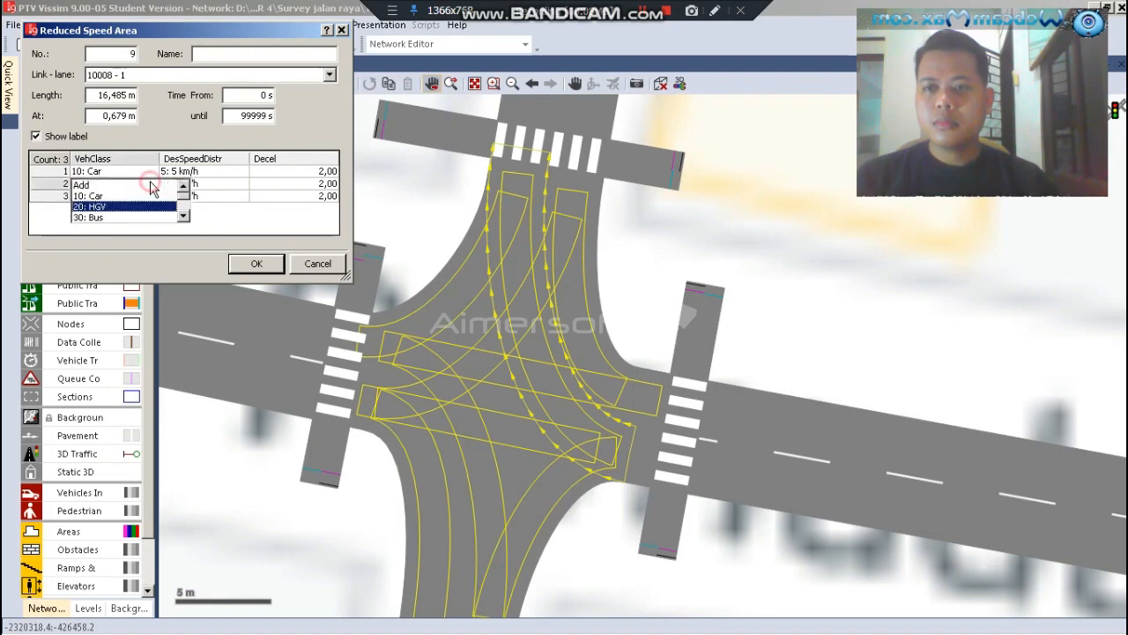
{"action": "scroll", "coordinate": [130, 215], "scroll_direction": "down", "scroll_amount": 2}
{"action": "left_click", "coordinate": [102, 208]}
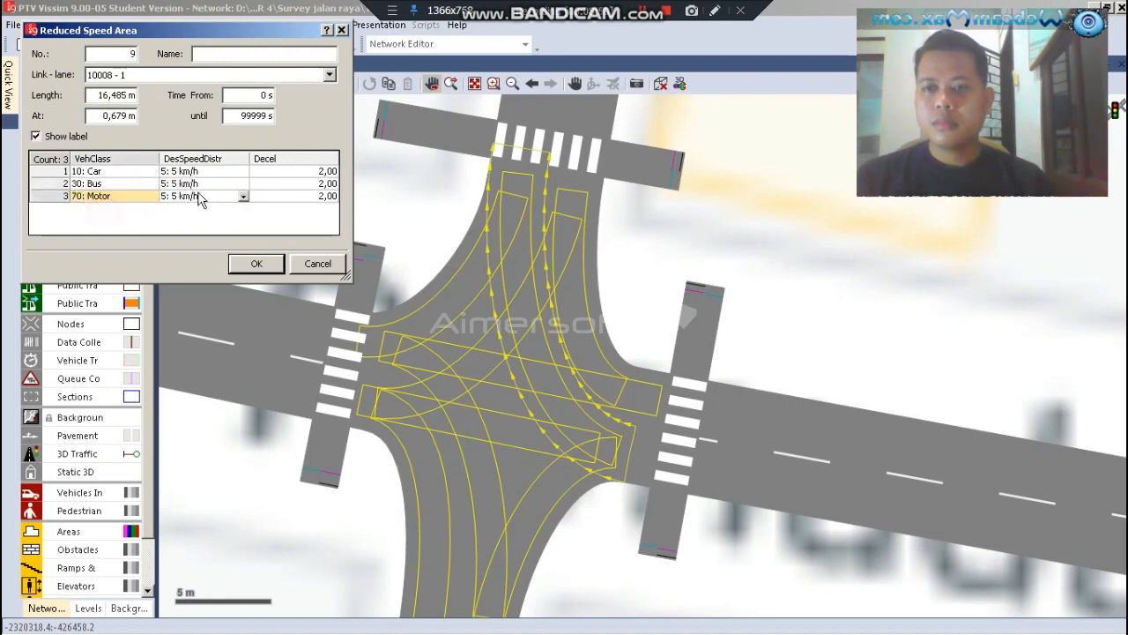
Set the desired speed distribution to 12: 12 km/h for Car, Bus and Motor in the east-to-north area and accept its settings
{"action": "left_click", "coordinate": [243, 174]}
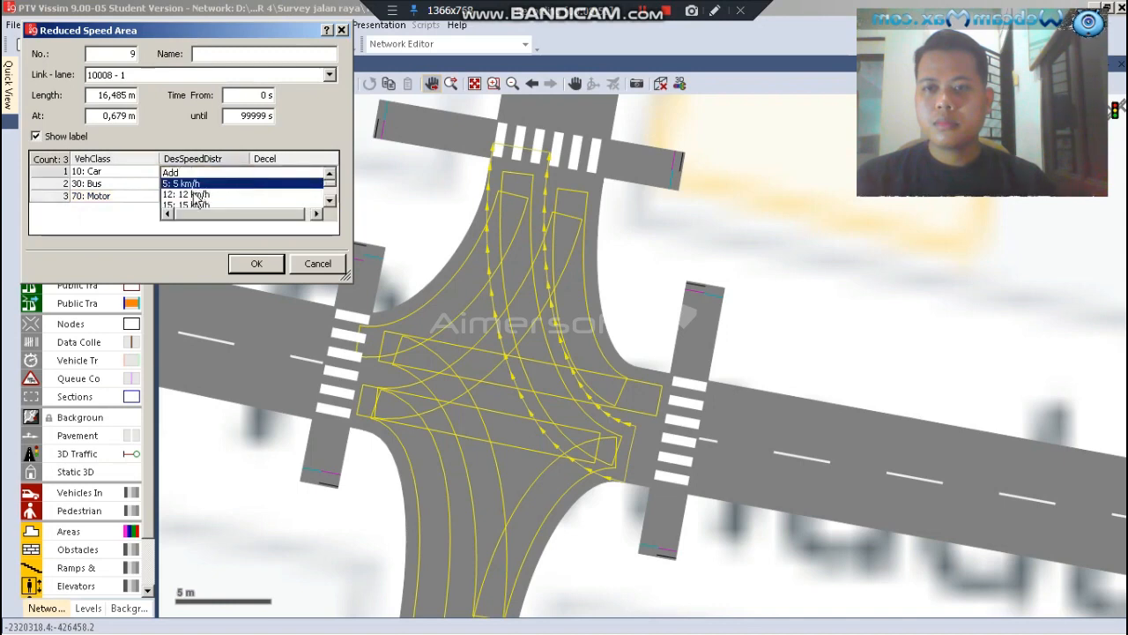
{"action": "left_click", "coordinate": [194, 194]}
{"action": "left_click", "coordinate": [243, 185]}
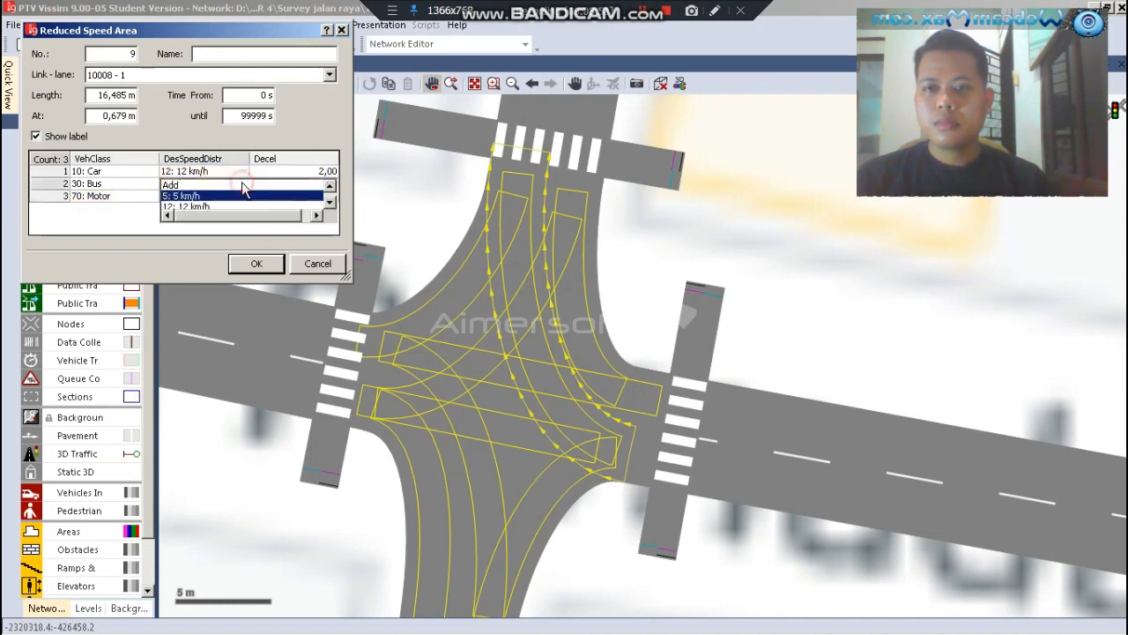
{"action": "left_click", "coordinate": [204, 206]}
{"action": "left_click", "coordinate": [236, 200]}
{"action": "left_click", "coordinate": [240, 196]}
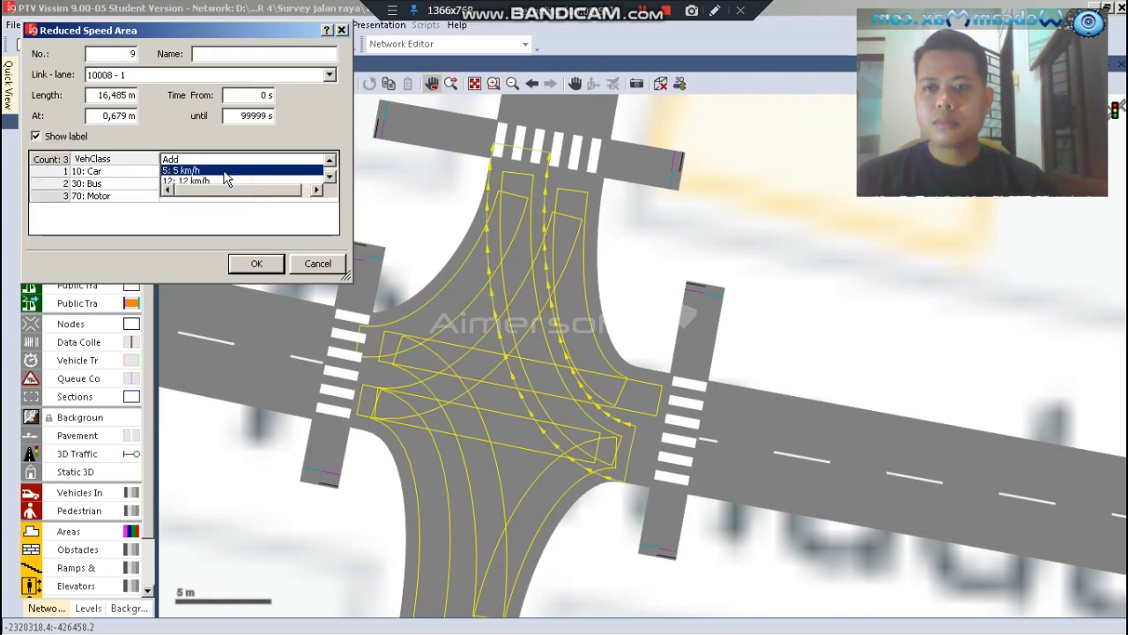
{"action": "left_click", "coordinate": [212, 178]}
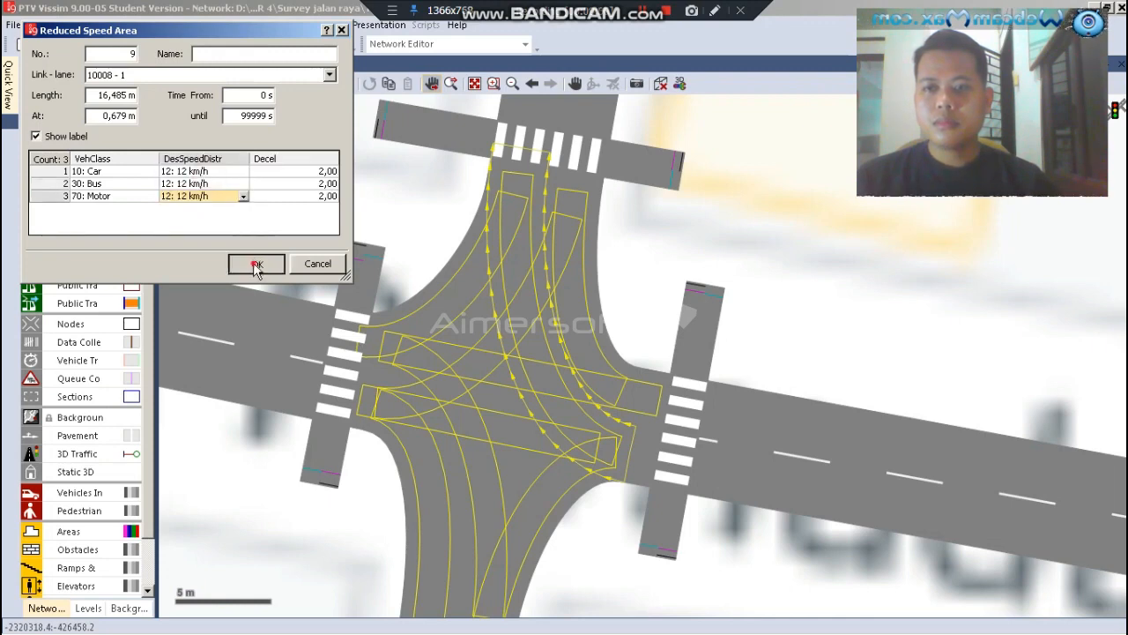
{"action": "left_click", "coordinate": [254, 265]}
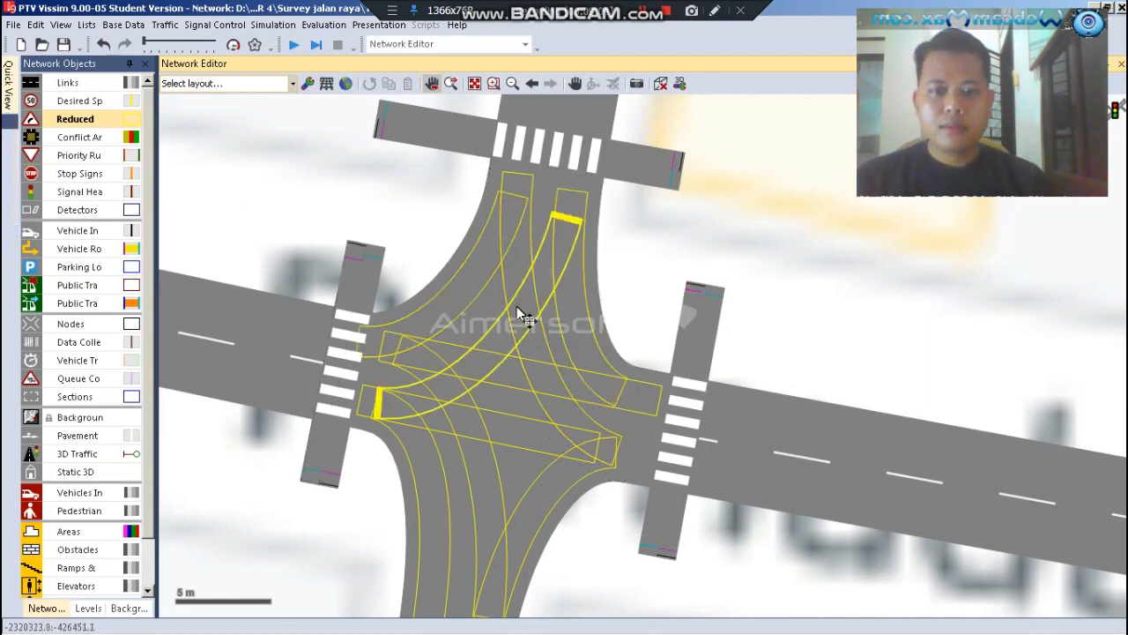
Draw a reduced speed area about 6.7 m long on the connector from the southern arm to the eastern arm, starting at about 10.3 m
{"action": "left_click", "coordinate": [513, 470]}
{"action": "scroll", "coordinate": [418, 217], "scroll_direction": "down", "scroll_amount": 2}
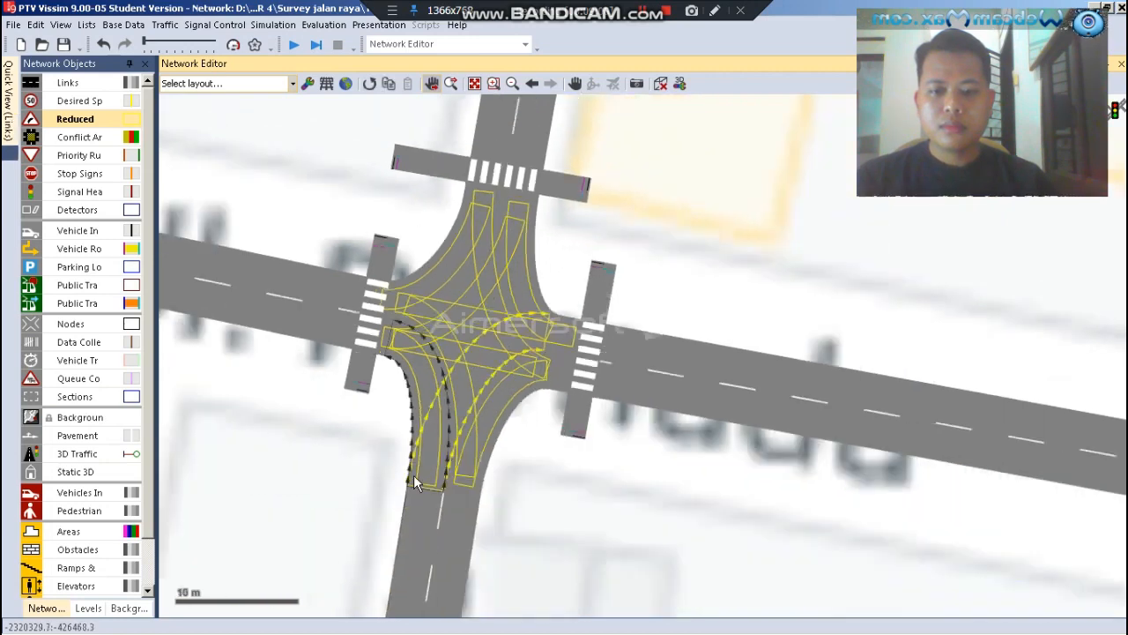
{"action": "scroll", "coordinate": [415, 476], "scroll_direction": "up", "scroll_amount": 2}
{"action": "scroll", "coordinate": [415, 476], "scroll_direction": "up", "scroll_amount": 2}
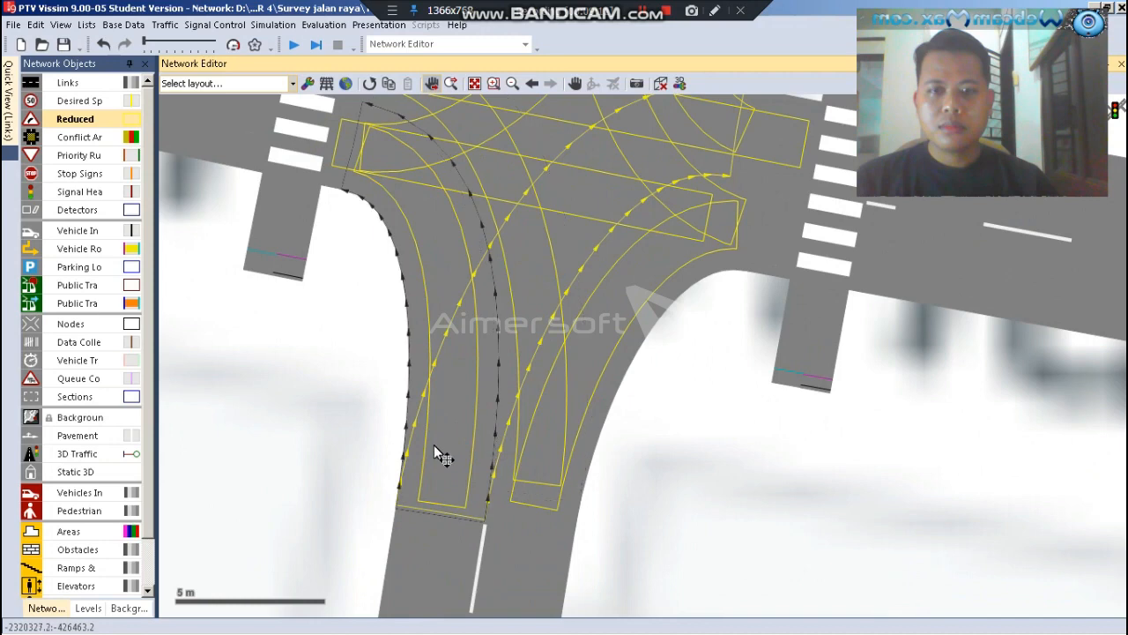
{"action": "scroll", "coordinate": [472, 415], "scroll_direction": "down", "scroll_amount": 2}
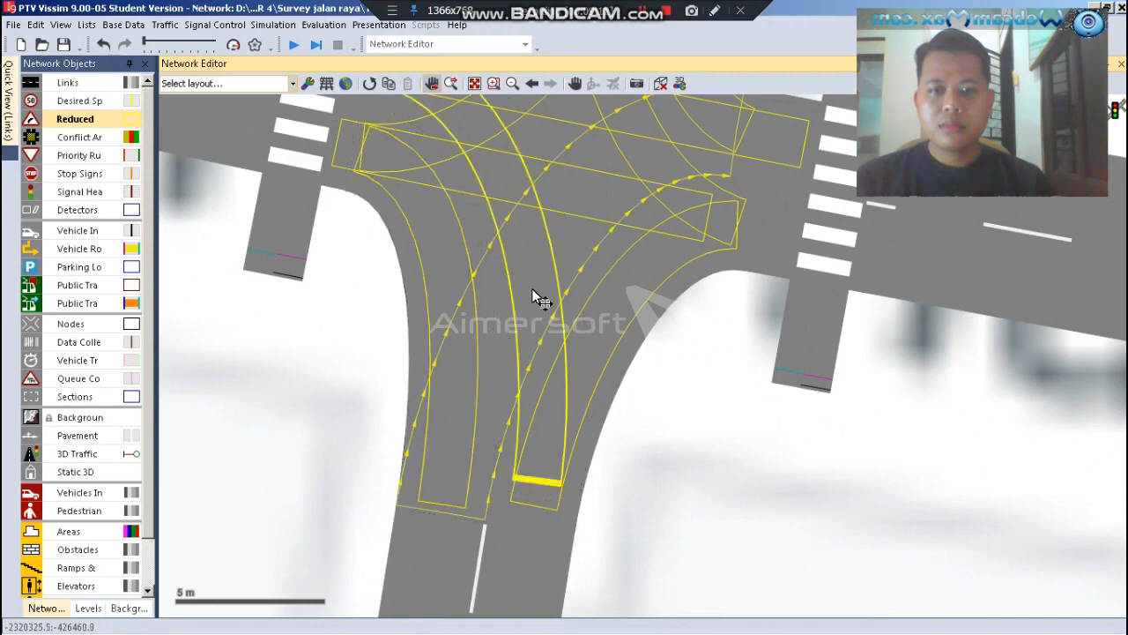
{"action": "scroll", "coordinate": [679, 147], "scroll_direction": "up", "scroll_amount": 1}
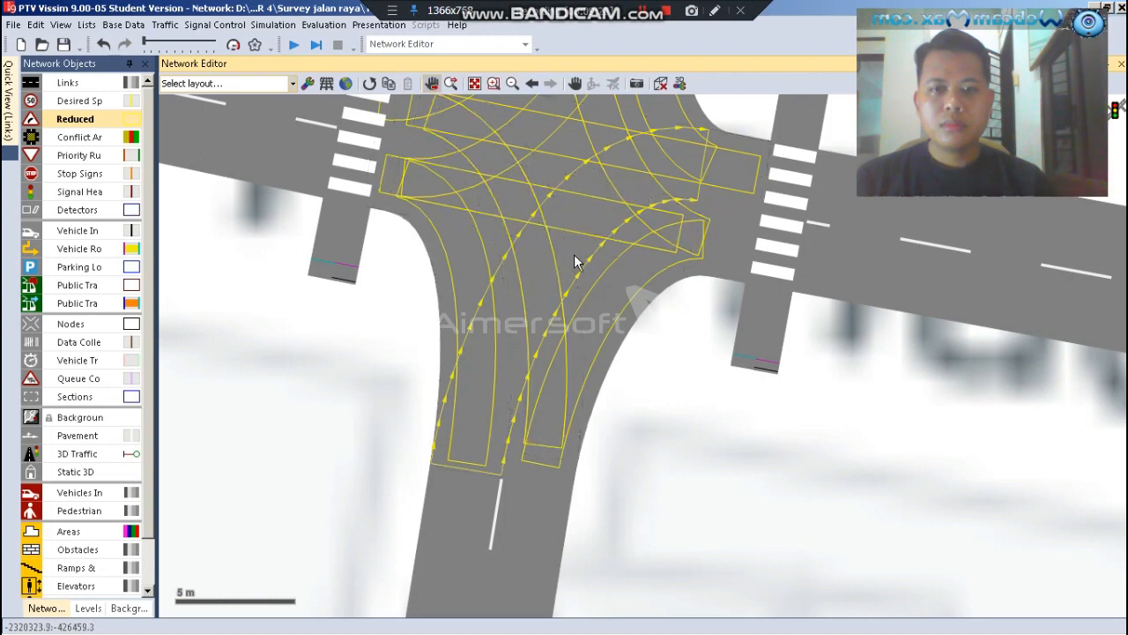
{"action": "left_click_drag", "start_coordinate": [573, 255], "coordinate": [611, 218]}
{"action": "left_click_drag", "start_coordinate": [692, 174], "coordinate": [684, 166]}
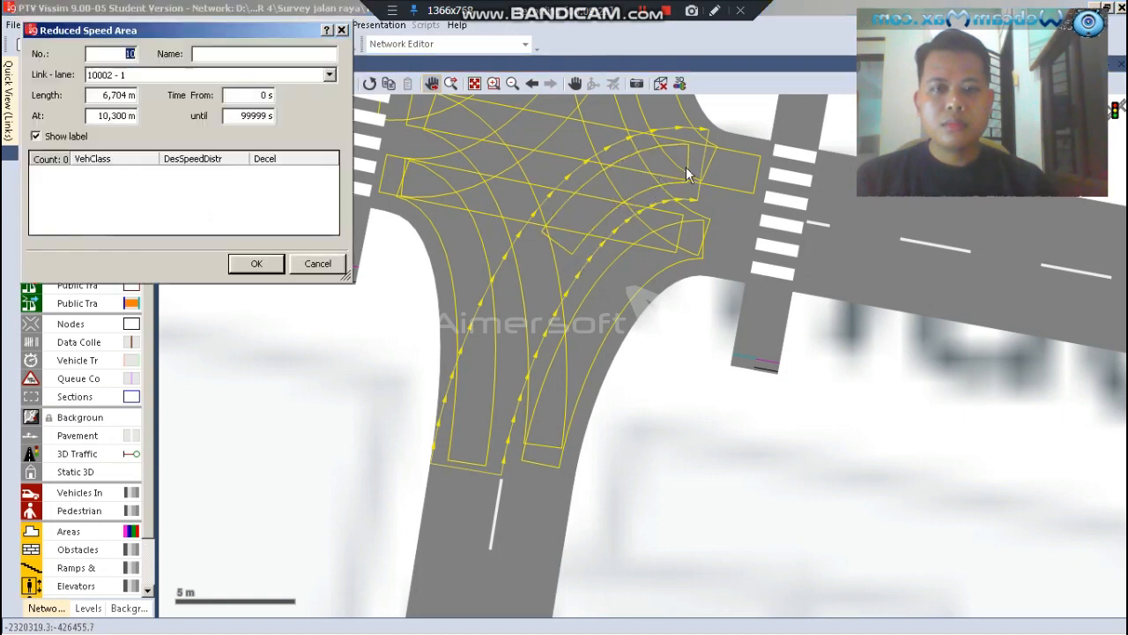
Add three vehicle class entries to the south-to-east reduced speed area: 10: Car, 30: Bus and 70: Motor
{"action": "right_click", "coordinate": [132, 180]}
{"action": "left_click", "coordinate": [141, 185]}
{"action": "right_click", "coordinate": [150, 192]}
{"action": "left_click", "coordinate": [155, 201]}
{"action": "right_click", "coordinate": [148, 203]}
{"action": "left_click", "coordinate": [157, 211]}
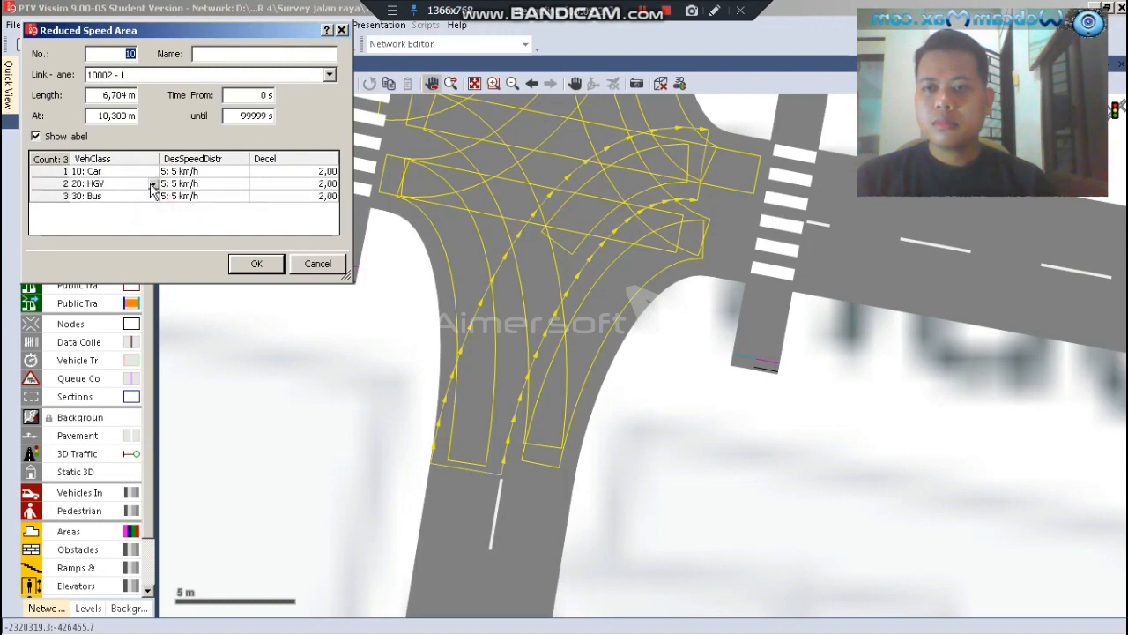
{"action": "left_click", "coordinate": [148, 183]}
{"action": "left_click", "coordinate": [156, 187]}
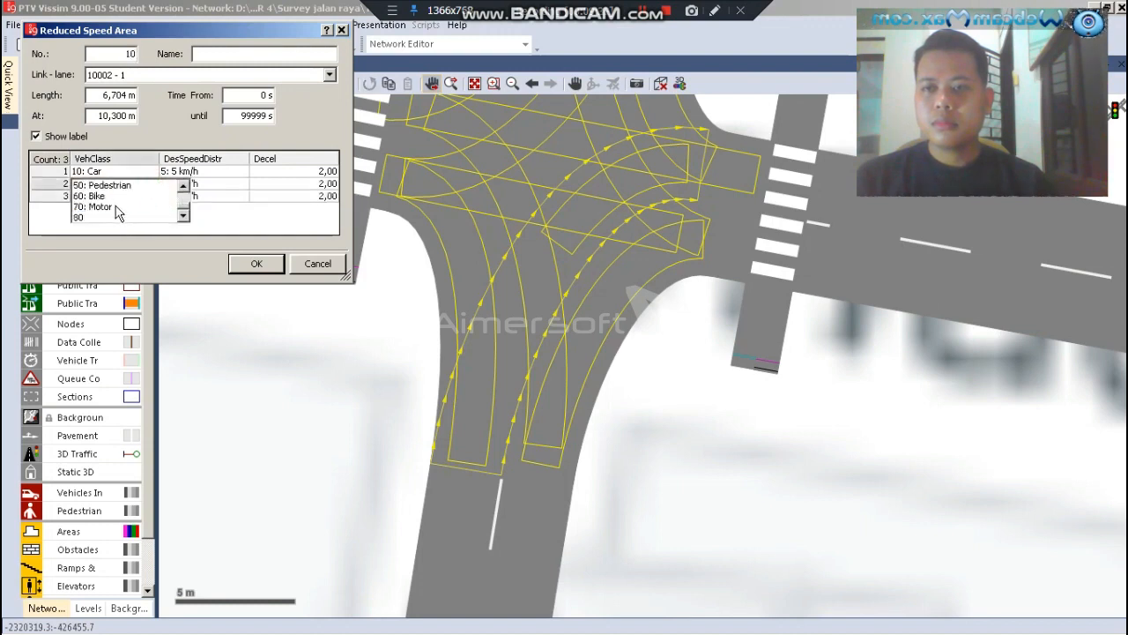
{"action": "left_click", "coordinate": [117, 208]}
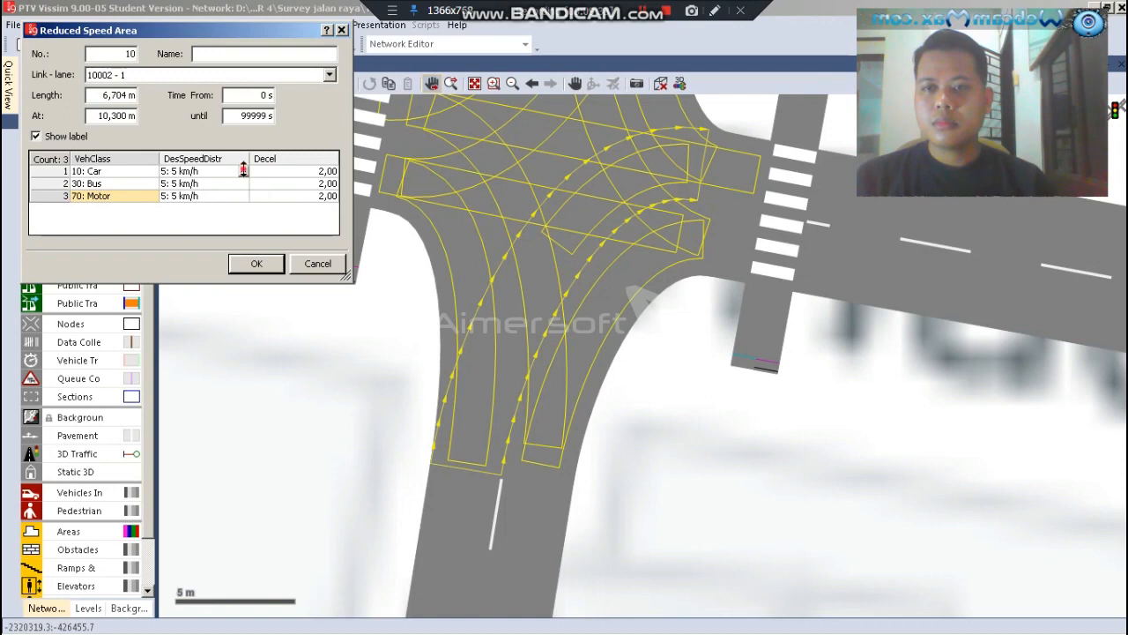
Set the desired speed distribution to 12: 12 km/h for Car, Bus and Motor in the south-to-east area and accept its settings
{"action": "left_click", "coordinate": [243, 172]}
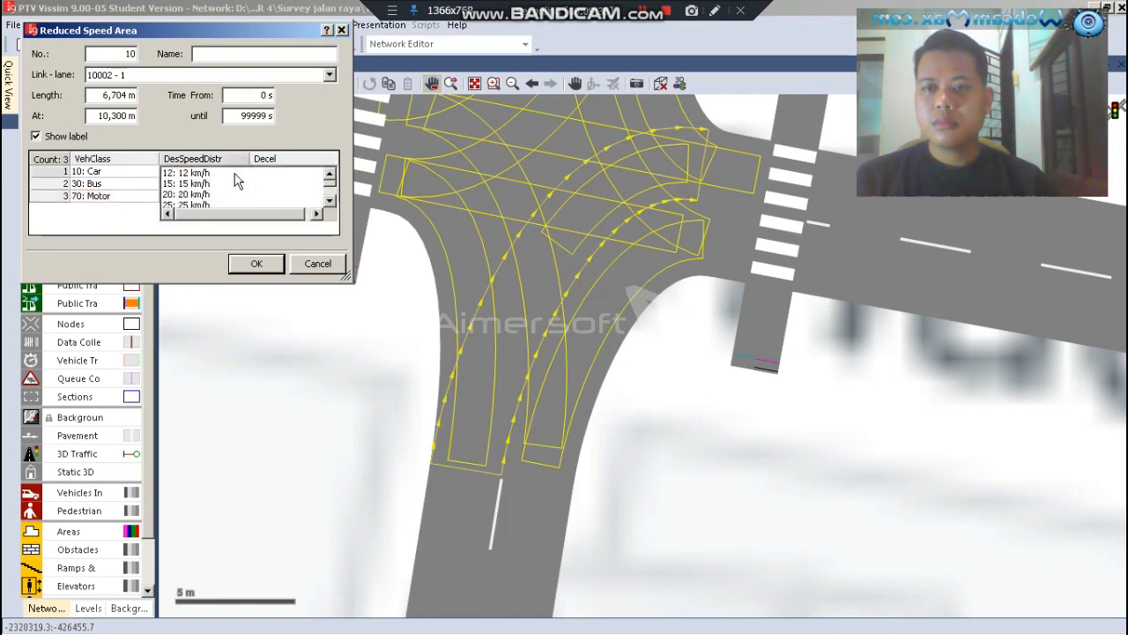
{"action": "left_click", "coordinate": [250, 185]}
{"action": "left_click", "coordinate": [243, 184]}
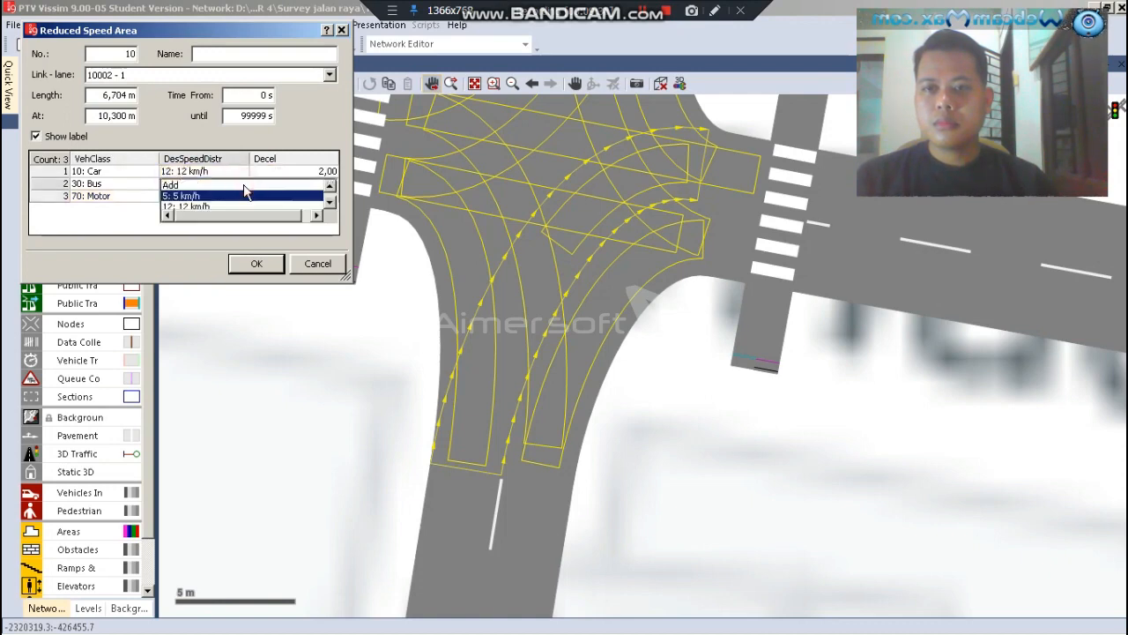
{"action": "left_click", "coordinate": [243, 195]}
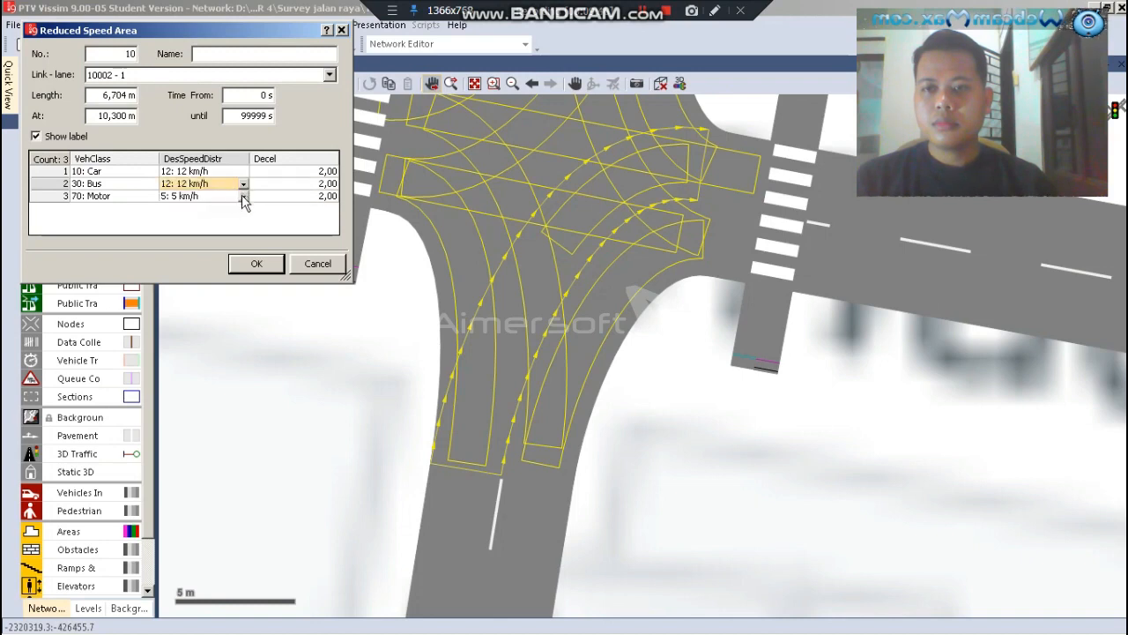
{"action": "left_click", "coordinate": [242, 196]}
{"action": "scroll", "coordinate": [227, 177], "scroll_direction": "down", "scroll_amount": 1}
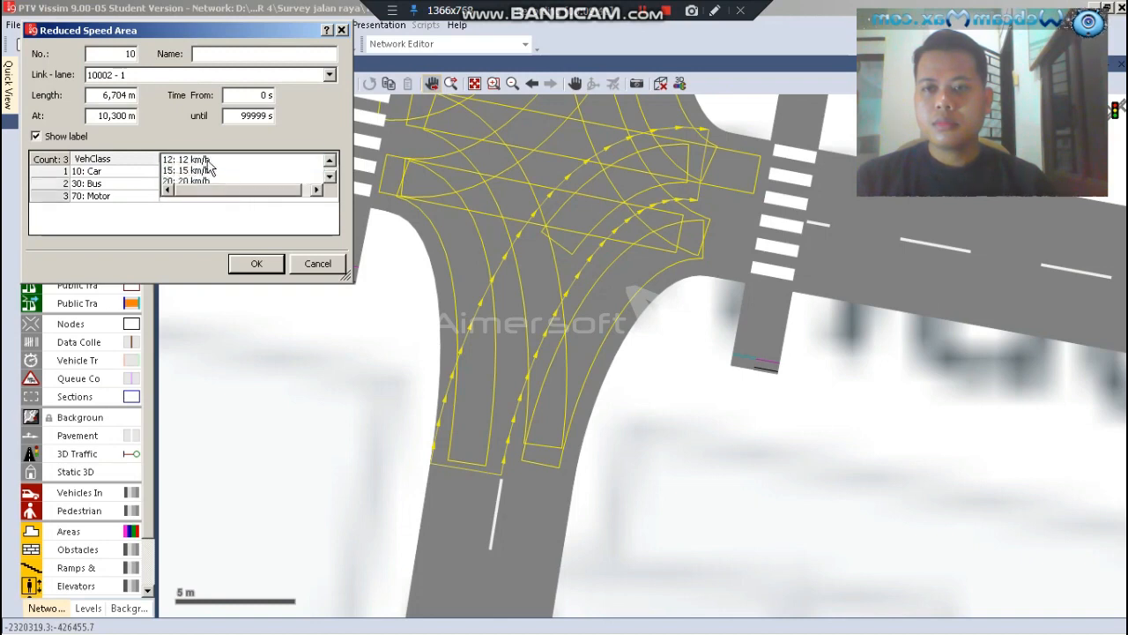
{"action": "left_click", "coordinate": [206, 161]}
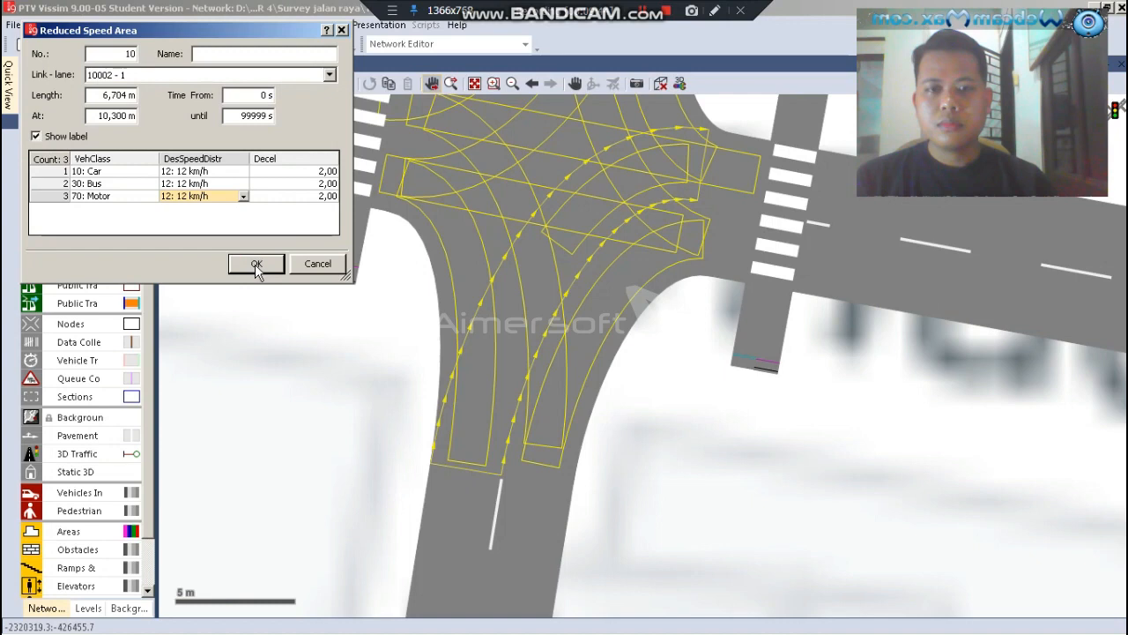
{"action": "left_click", "coordinate": [255, 267]}
Extend the start of the south-to-east reduced speed area back to the southern end of its connector and deselect it
{"action": "left_click_drag", "start_coordinate": [510, 283], "coordinate": [458, 377]}
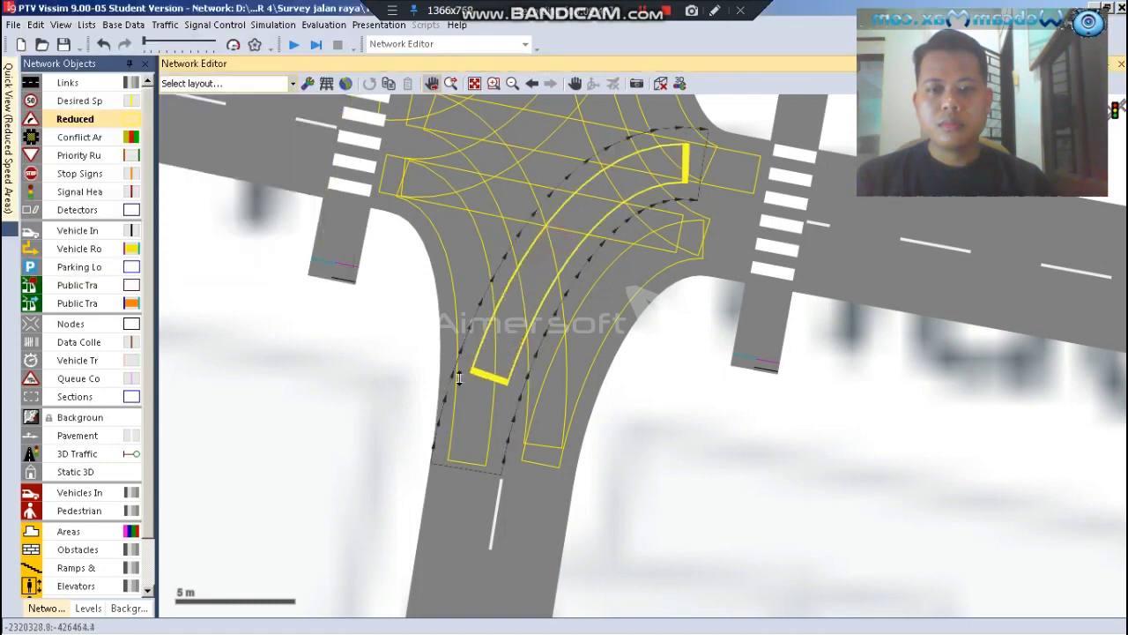
{"action": "left_click", "coordinate": [715, 479]}
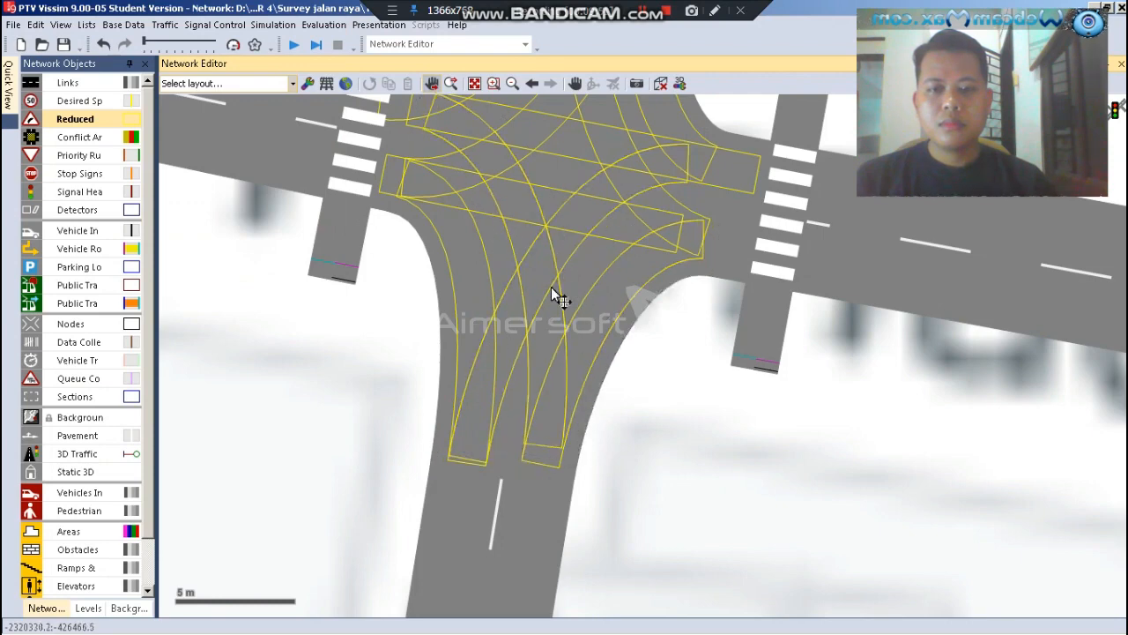
{"action": "scroll", "coordinate": [550, 286], "scroll_direction": "down", "scroll_amount": 3}
{"action": "scroll", "coordinate": [547, 144], "scroll_direction": "up", "scroll_amount": 1}
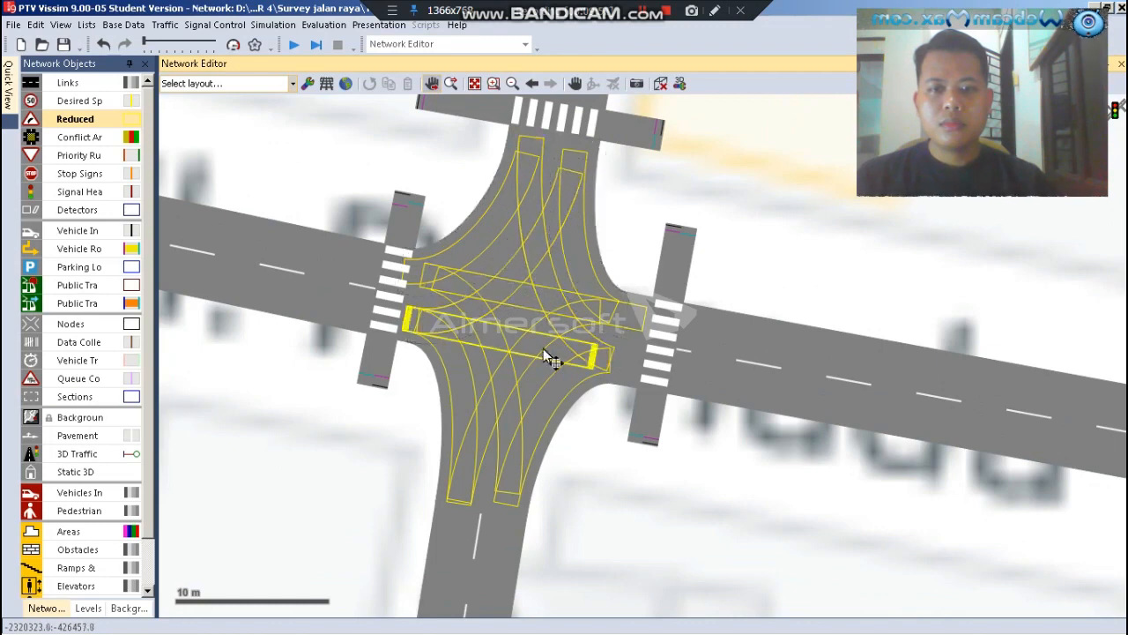
{"action": "left_click", "coordinate": [754, 204]}
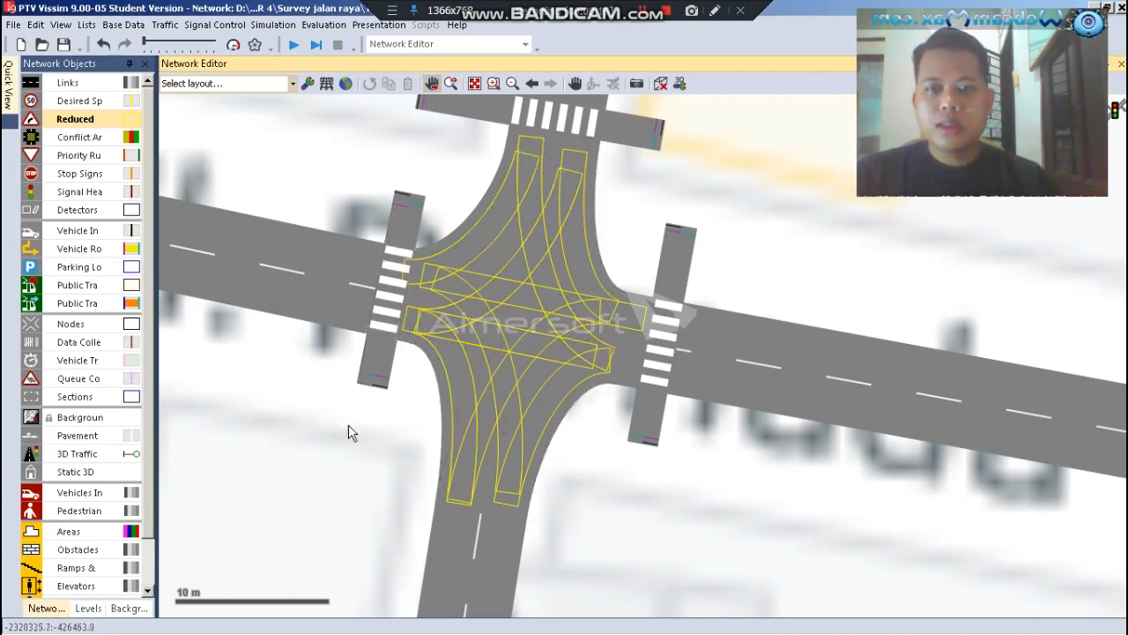
Switch the network to the 3D view and frame the intersection with its pedestrian crossings
{"action": "scroll", "coordinate": [450, 451], "scroll_direction": "down", "scroll_amount": 2}
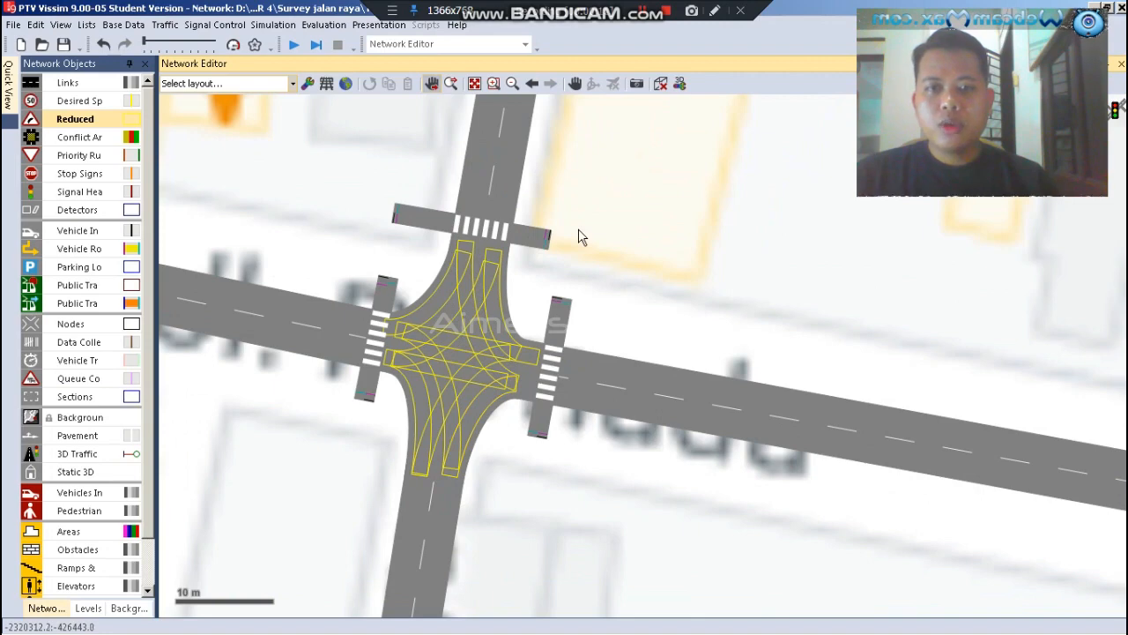
{"action": "scroll", "coordinate": [580, 236], "scroll_direction": "up", "scroll_amount": 1}
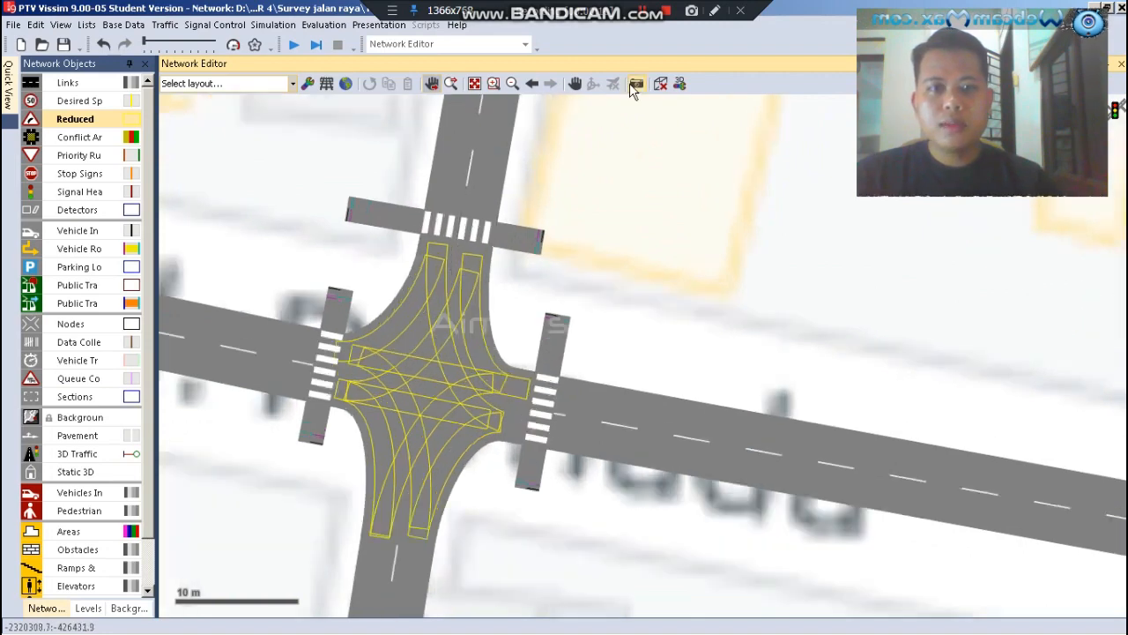
{"action": "left_click", "coordinate": [664, 89]}
{"action": "scroll", "coordinate": [373, 377], "scroll_direction": "down", "scroll_amount": 3}
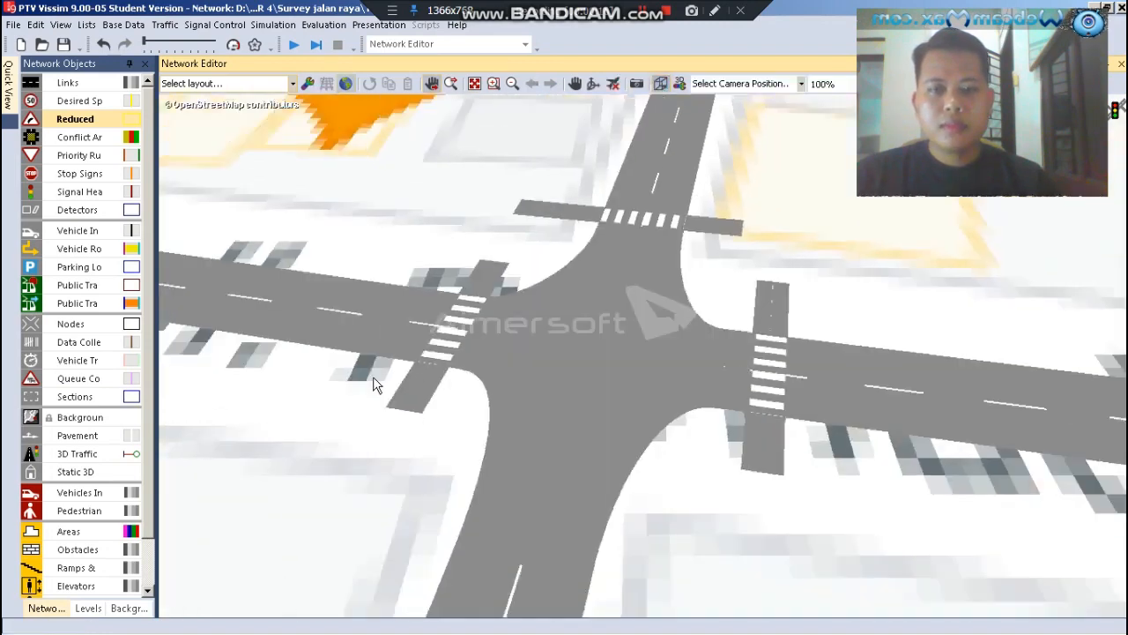
{"action": "scroll", "coordinate": [710, 454], "scroll_direction": "up", "scroll_amount": 2}
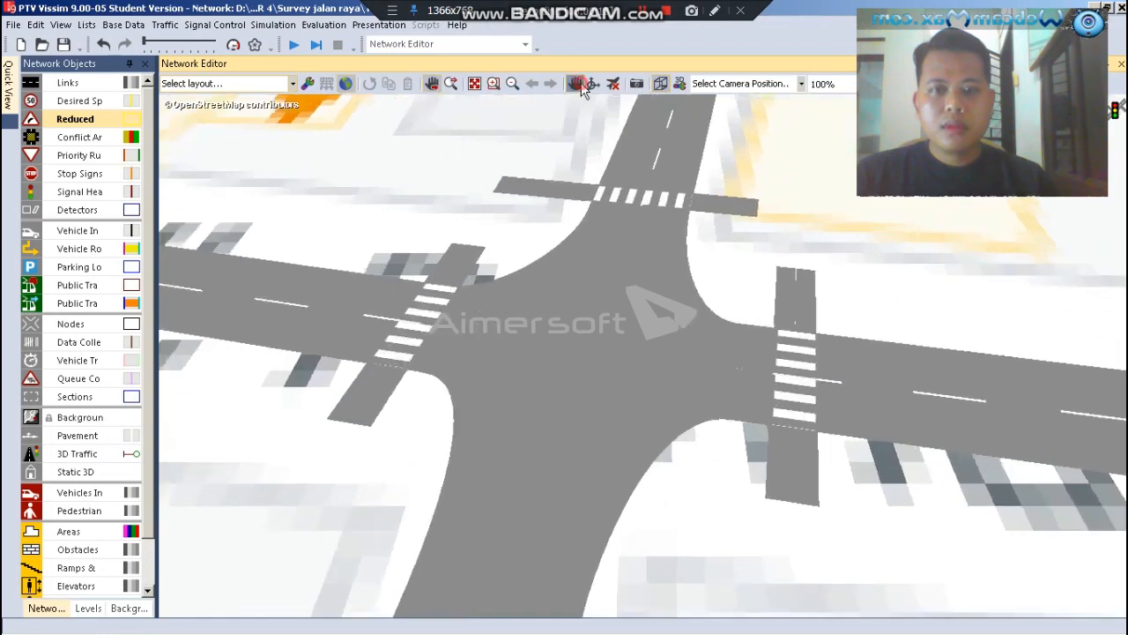
{"action": "left_click_drag", "start_coordinate": [745, 514], "coordinate": [668, 503]}
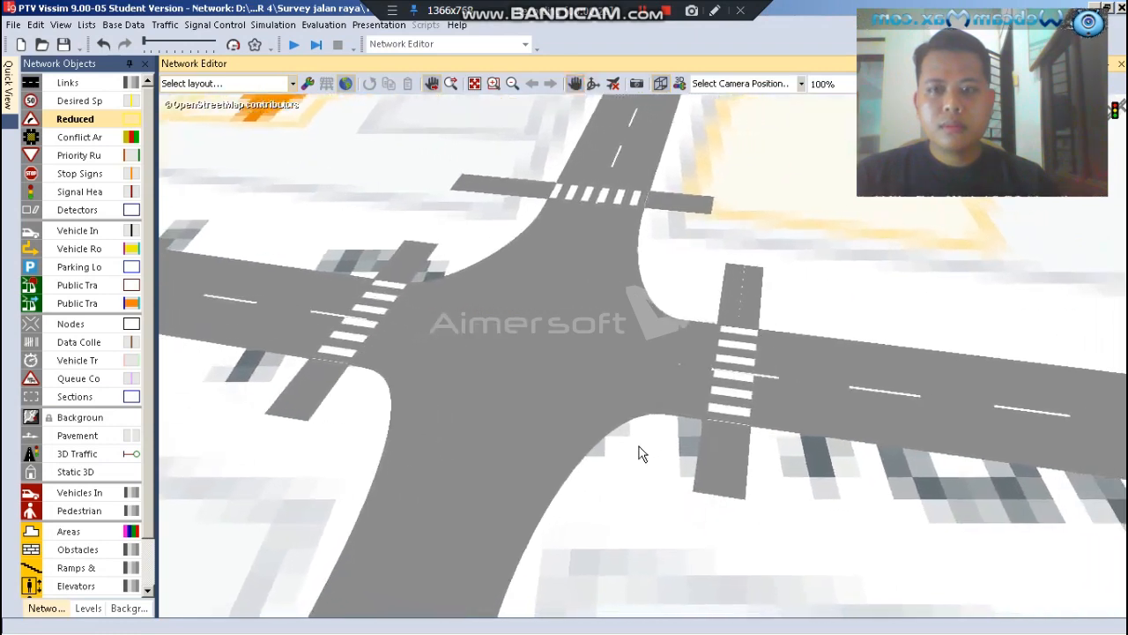
Run the simulation in 3D, watch vehicles and pedestrians move through the intersection, and stop the run
{"action": "left_click", "coordinate": [294, 46]}
{"action": "left_click", "coordinate": [520, 365]}
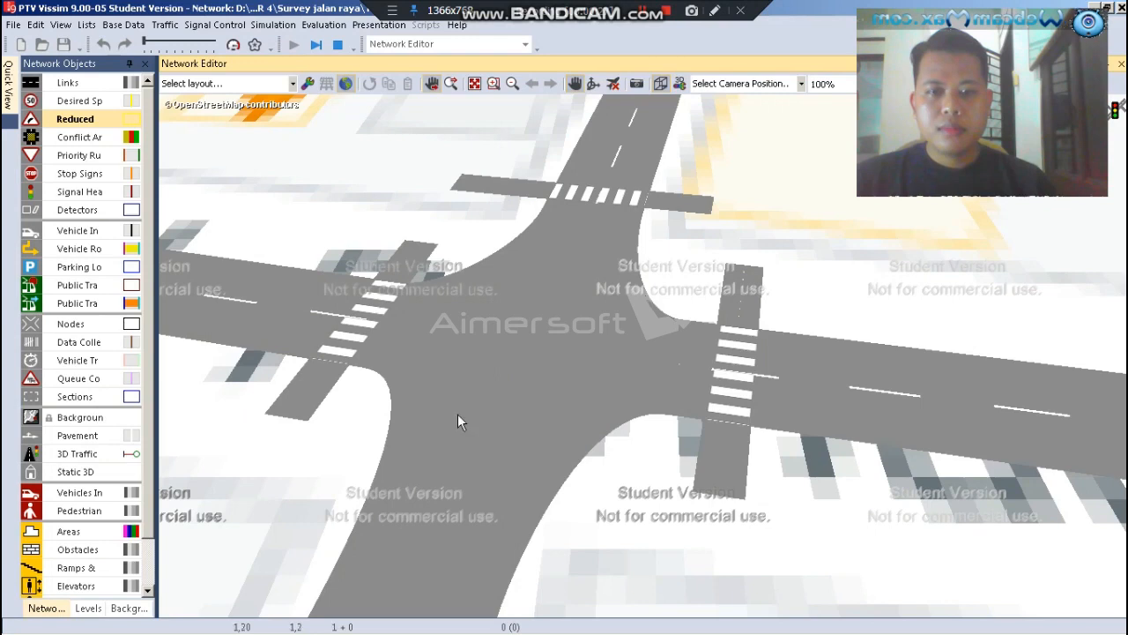
{"action": "scroll", "coordinate": [283, 477], "scroll_direction": "up", "scroll_amount": 1}
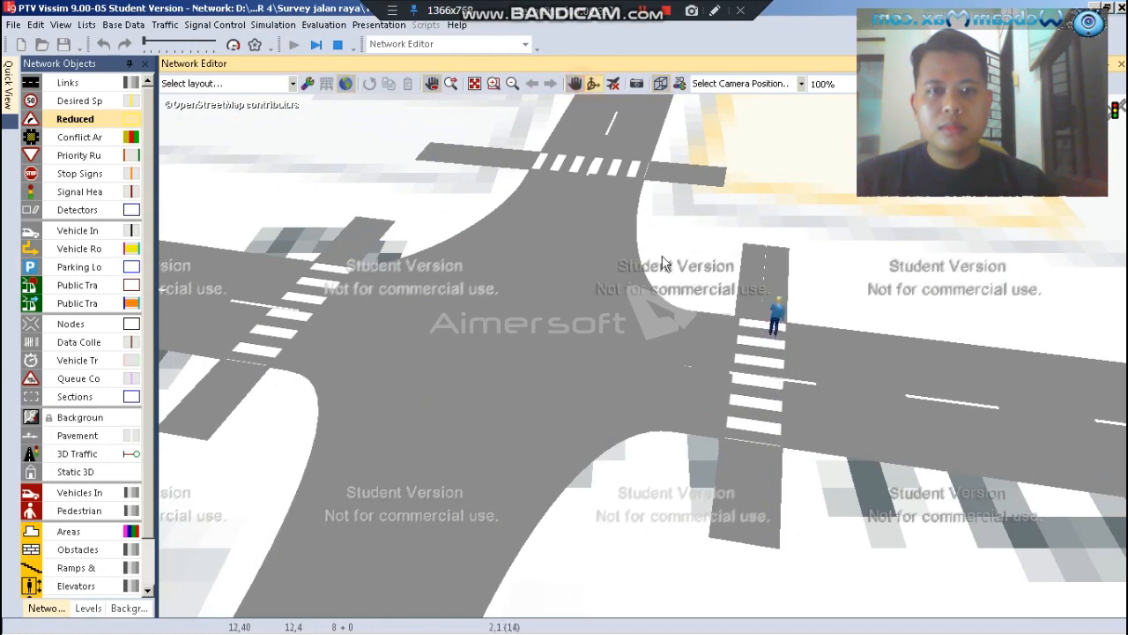
{"action": "left_click_drag", "start_coordinate": [722, 221], "coordinate": [750, 199]}
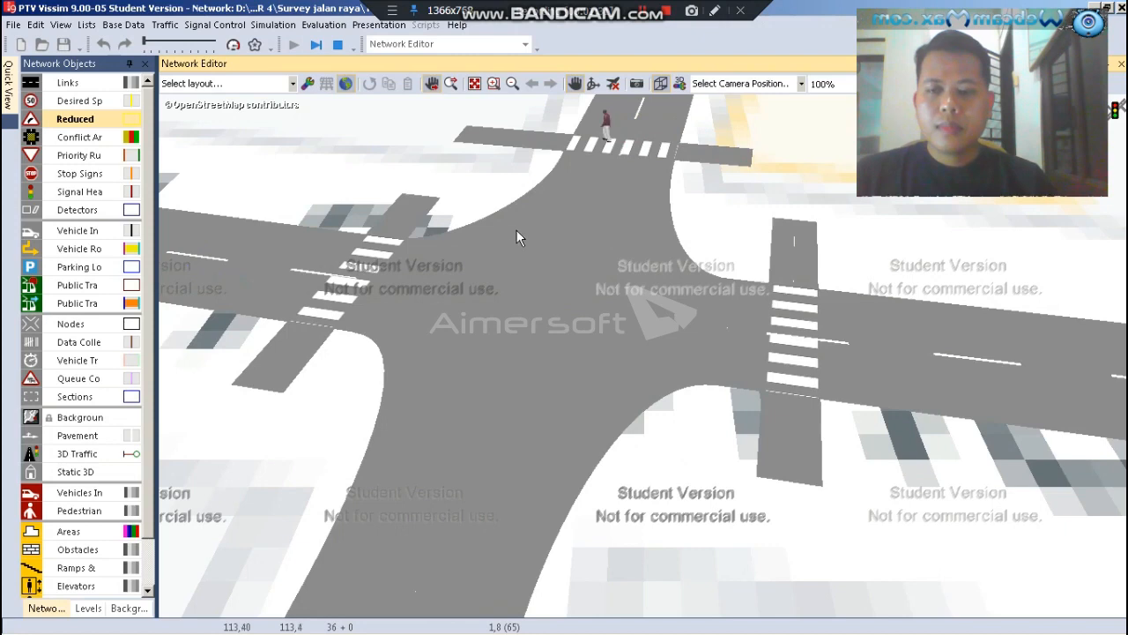
{"action": "left_click", "coordinate": [337, 45]}
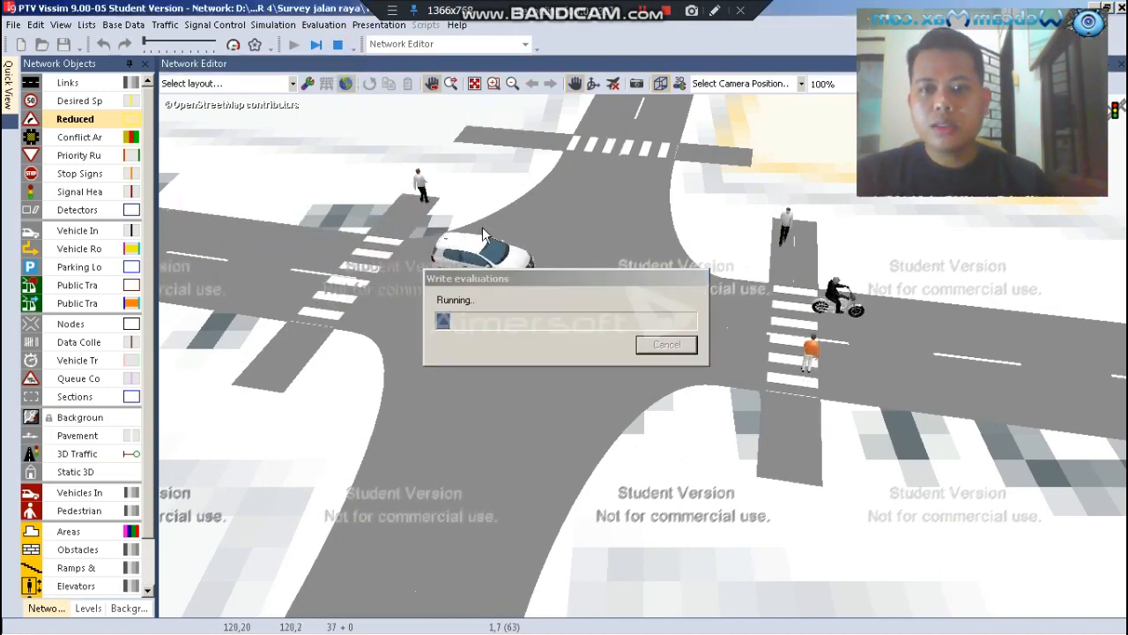
Return to the 2D view and inspect the reduced speed areas on the intersection's connectors
{"action": "left_click", "coordinate": [660, 83]}
{"action": "scroll", "coordinate": [419, 460], "scroll_direction": "up", "scroll_amount": 2}
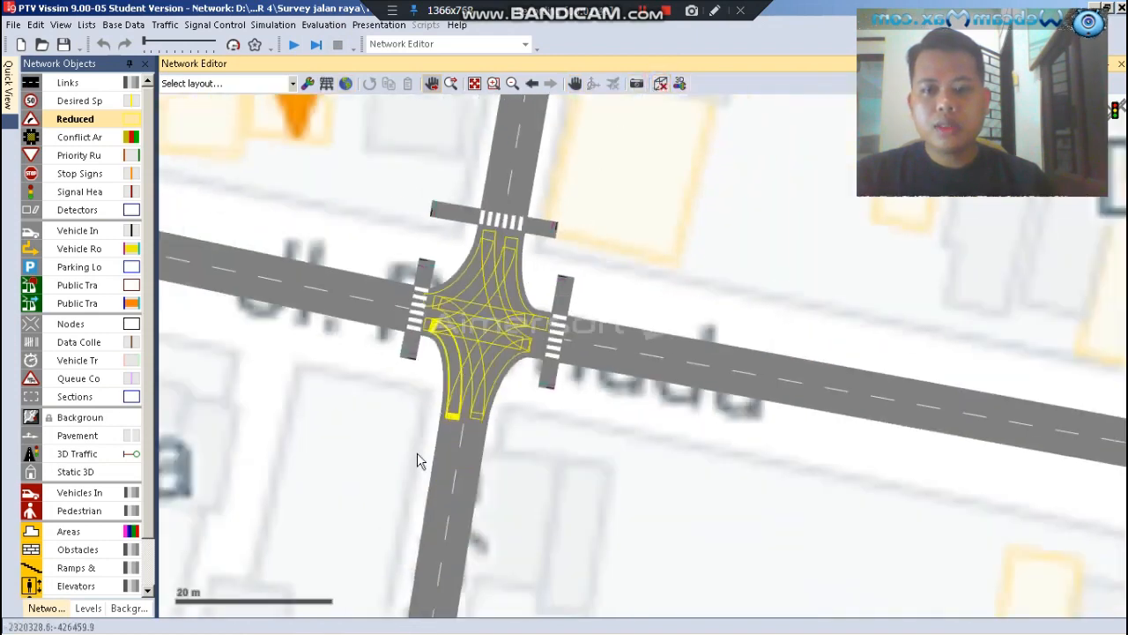
{"action": "scroll", "coordinate": [465, 425], "scroll_direction": "up", "scroll_amount": 3}
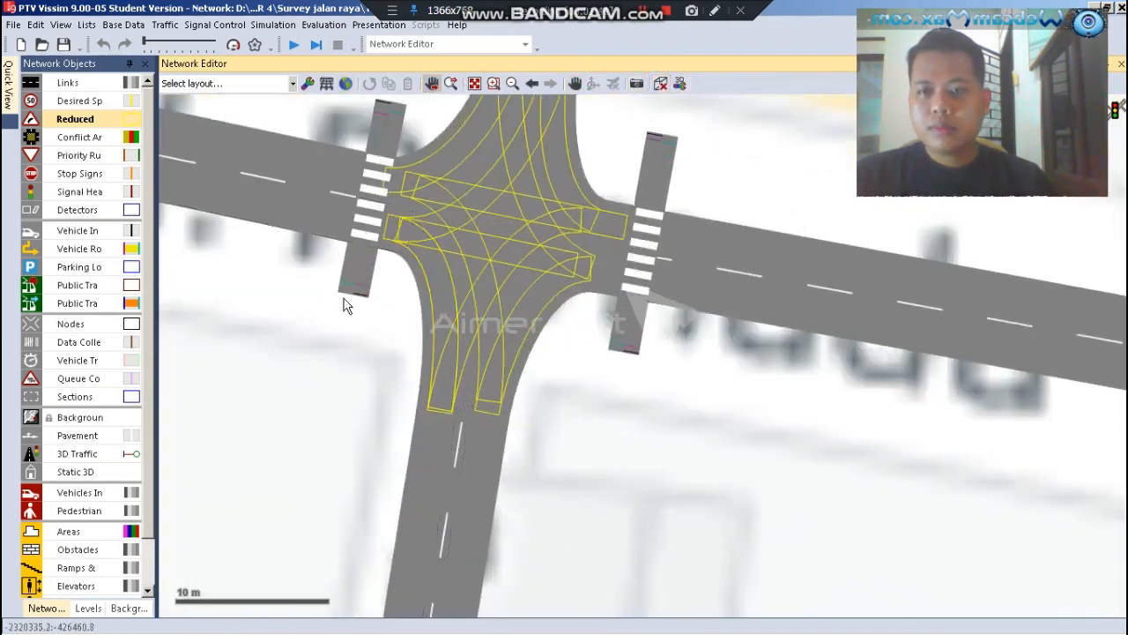
{"action": "scroll", "coordinate": [452, 351], "scroll_direction": "up", "scroll_amount": 2}
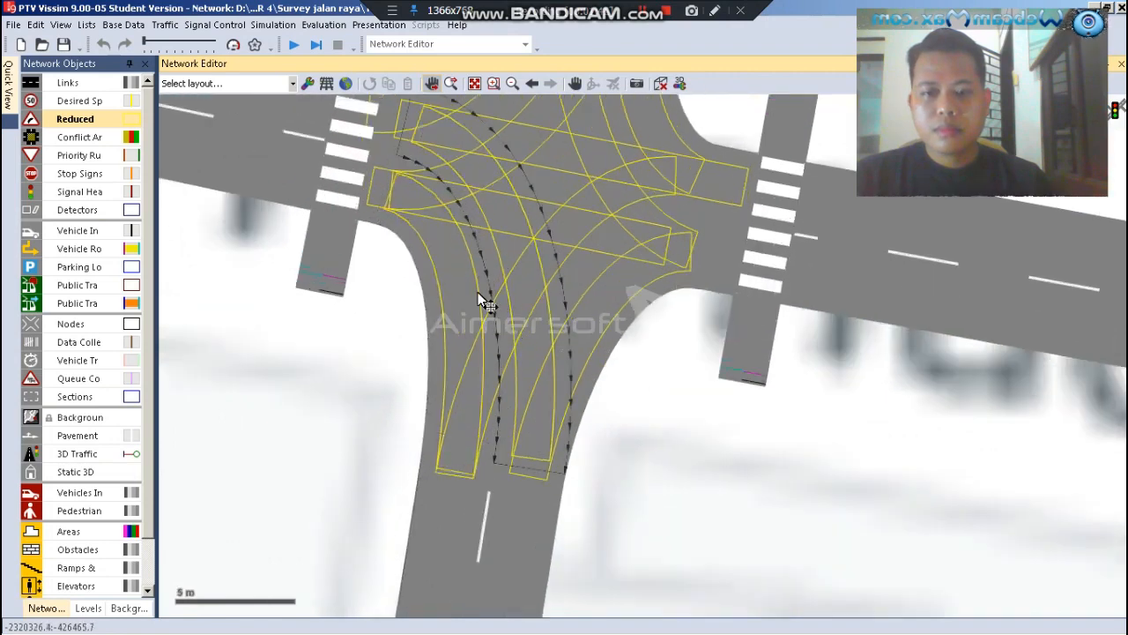
{"action": "scroll", "coordinate": [491, 371], "scroll_direction": "down", "scroll_amount": 2}
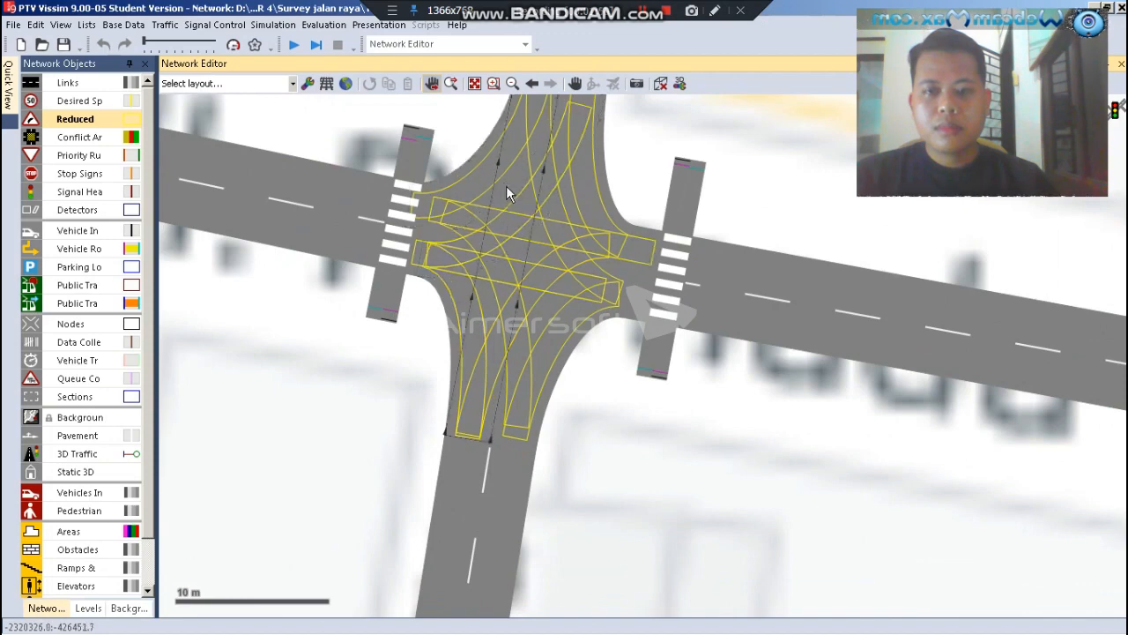
Draw a reduced speed area about 2.1 m long on the straight south-to-north connector, in the northern part of the intersection
{"action": "left_click", "coordinate": [506, 186]}
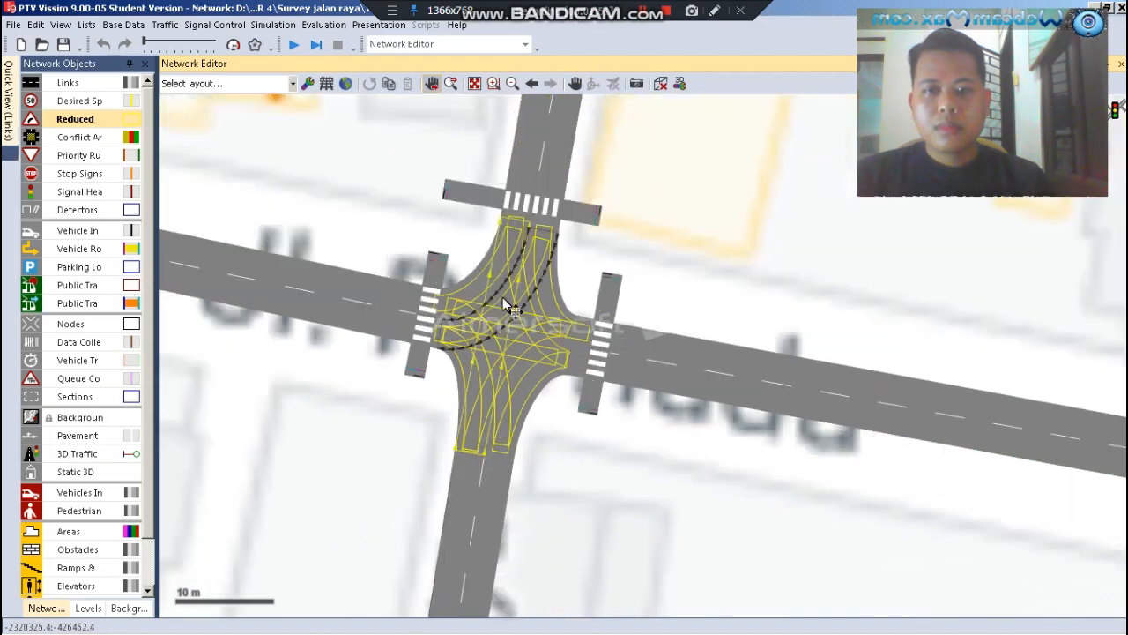
{"action": "scroll", "coordinate": [503, 298], "scroll_direction": "up", "scroll_amount": 2}
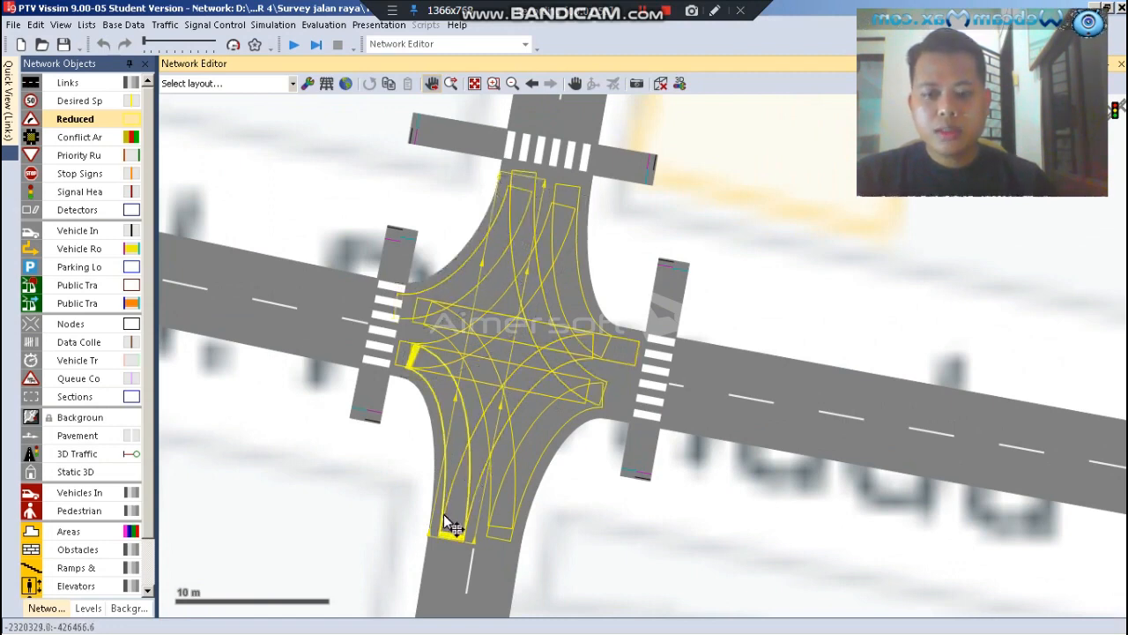
{"action": "scroll", "coordinate": [494, 379], "scroll_direction": "up", "scroll_amount": 1}
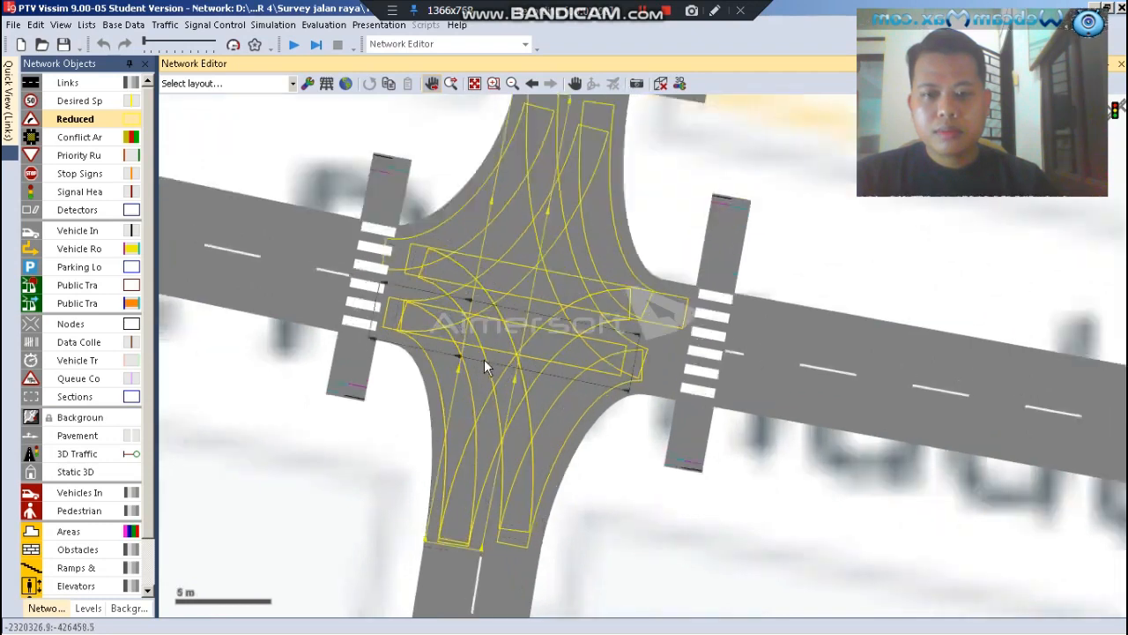
{"action": "right_click", "coordinate": [501, 236]}
{"action": "key", "text": "Delete"}
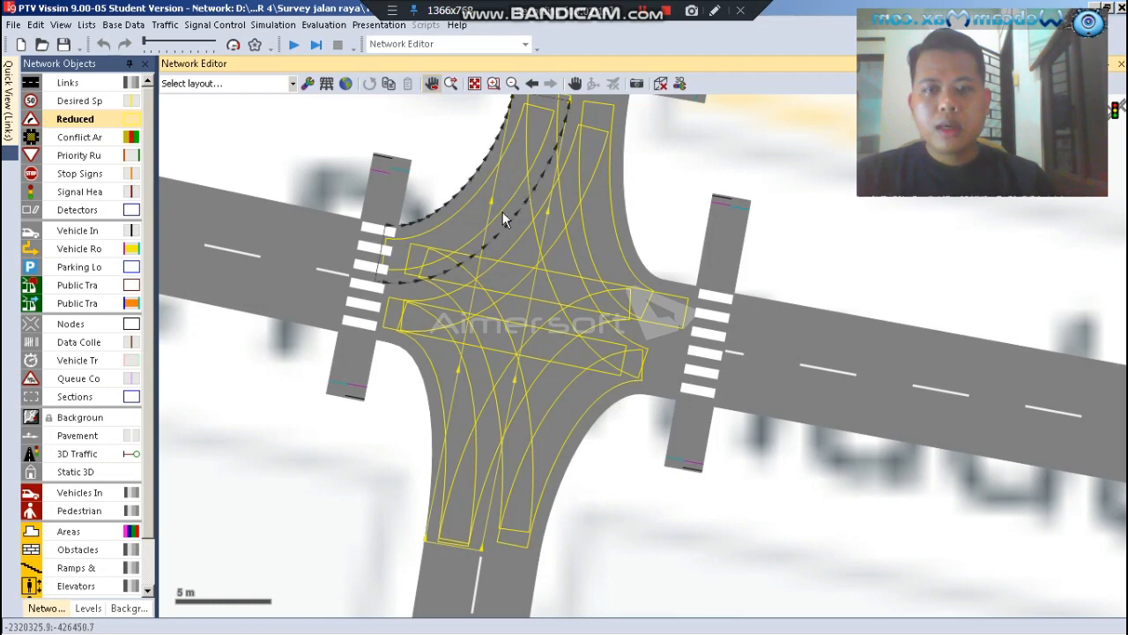
{"action": "scroll", "coordinate": [496, 308], "scroll_direction": "down", "scroll_amount": 1}
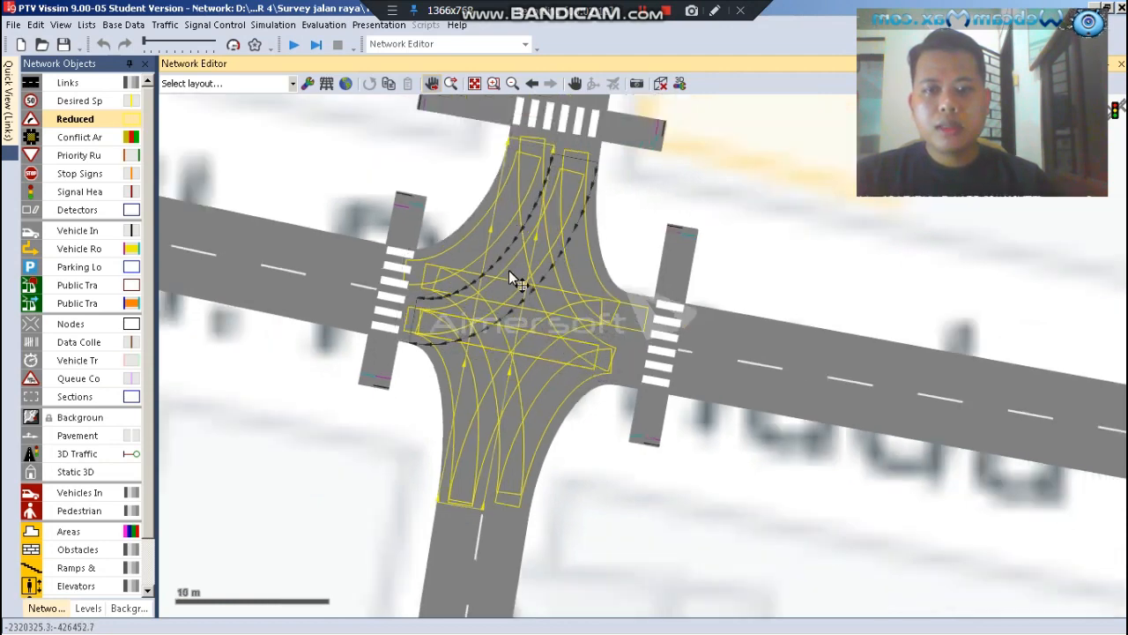
{"action": "scroll", "coordinate": [498, 269], "scroll_direction": "up", "scroll_amount": 1}
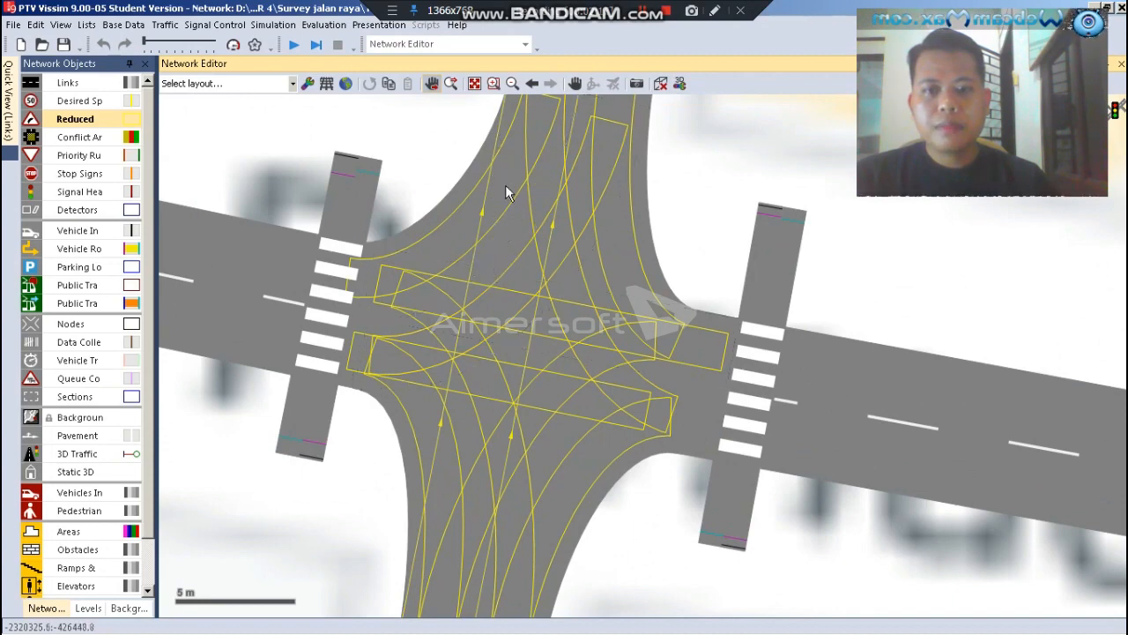
{"action": "left_click_drag", "start_coordinate": [489, 255], "coordinate": [495, 212]}
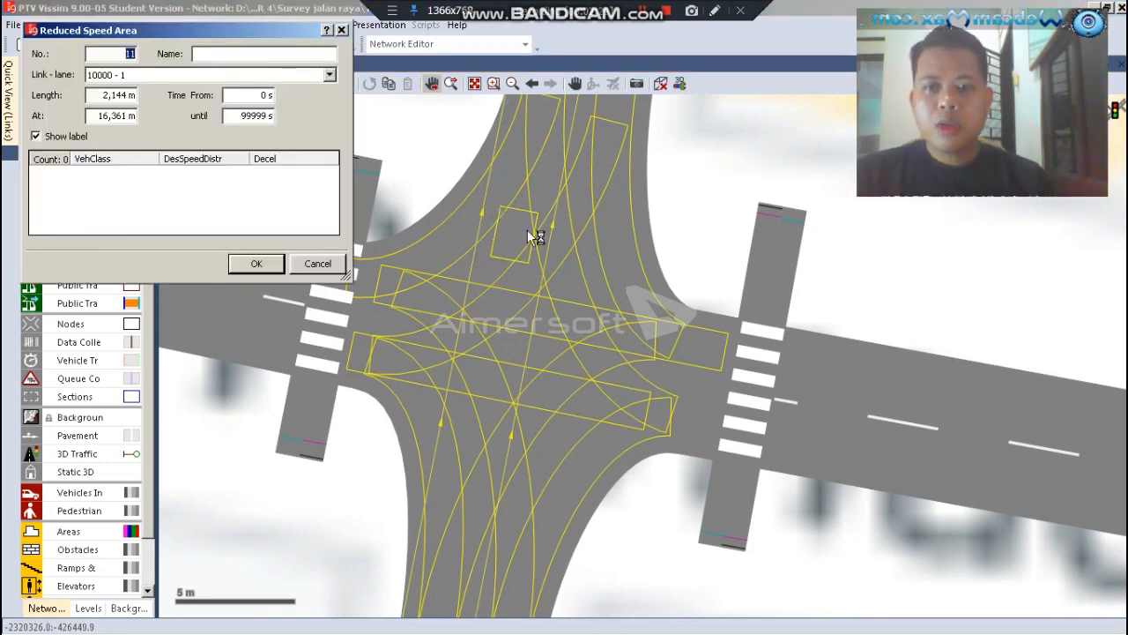
Add three vehicle class entries to the new reduced speed area: Car, Bus and Motor
{"action": "right_click", "coordinate": [216, 178]}
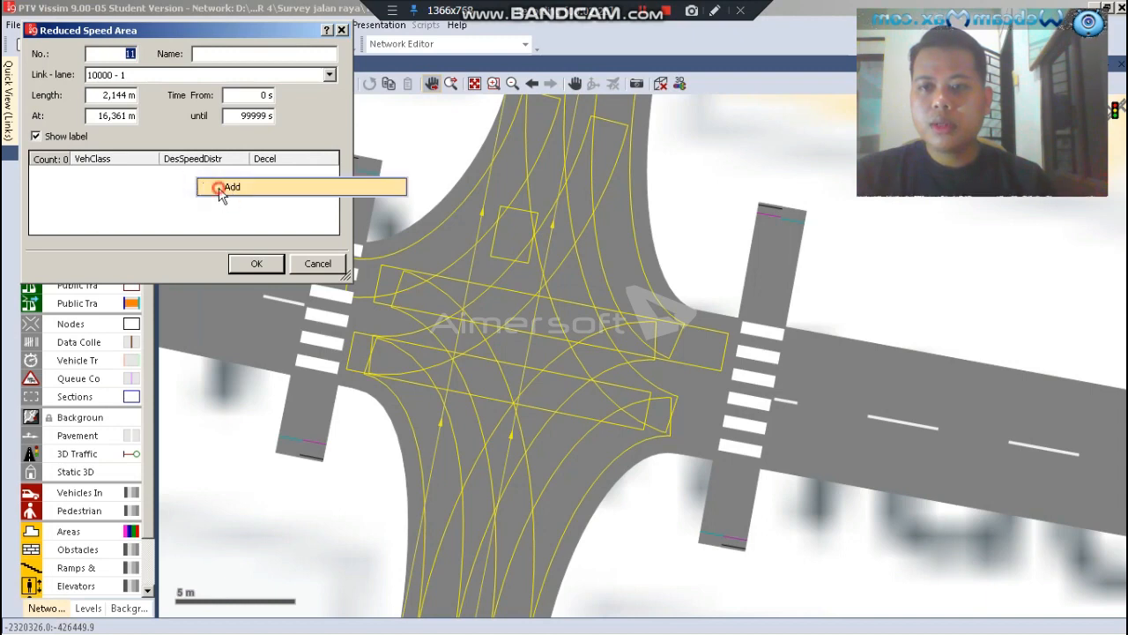
{"action": "left_click", "coordinate": [222, 187]}
{"action": "right_click", "coordinate": [173, 186]}
{"action": "left_click", "coordinate": [189, 197]}
{"action": "right_click", "coordinate": [181, 200]}
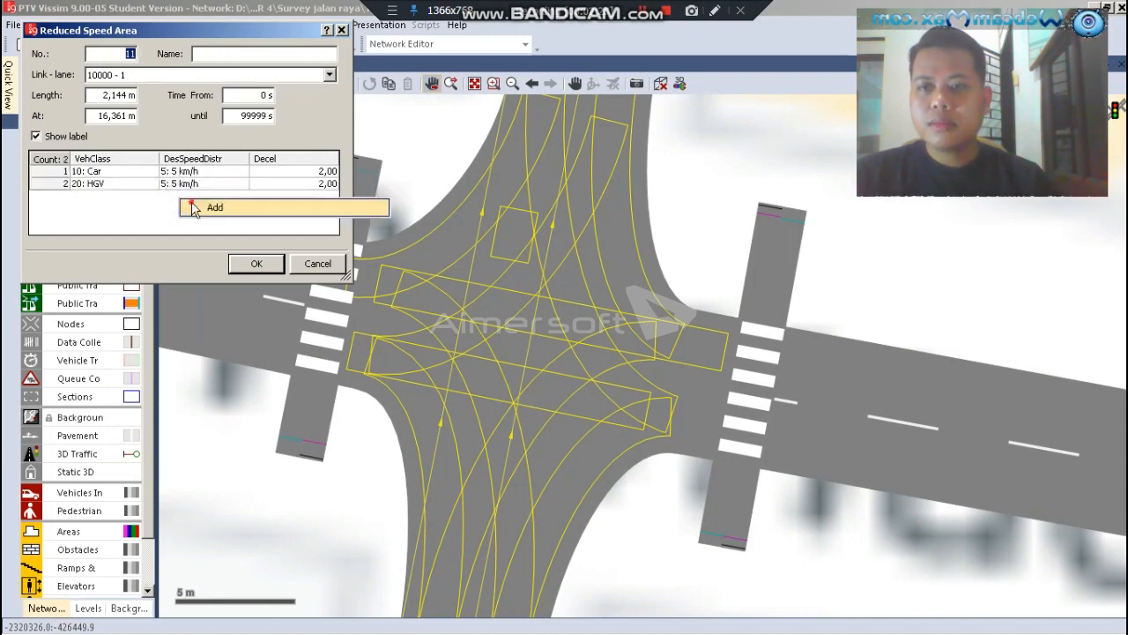
{"action": "left_click", "coordinate": [193, 208]}
{"action": "left_click", "coordinate": [150, 184]}
{"action": "scroll", "coordinate": [131, 210], "scroll_direction": "down", "scroll_amount": 2}
{"action": "left_click", "coordinate": [104, 207]}
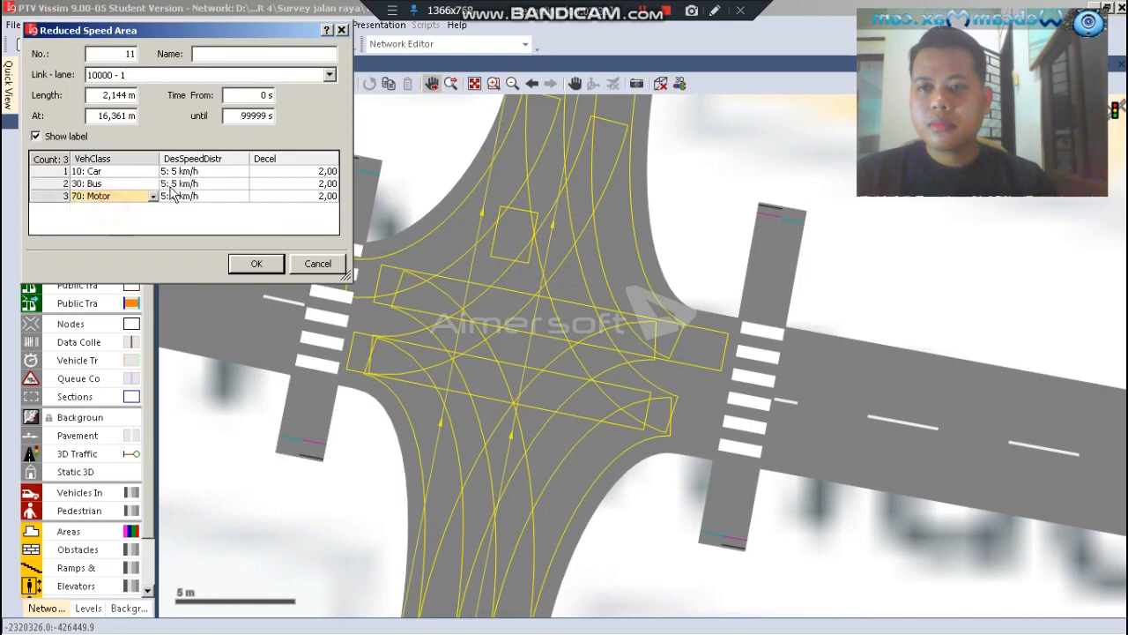
Set the desired speed distribution to 12 km/h for Car, Bus and Motor and confirm the reduced speed area
{"action": "left_click", "coordinate": [244, 176]}
{"action": "scroll", "coordinate": [222, 185], "scroll_direction": "down", "scroll_amount": 1}
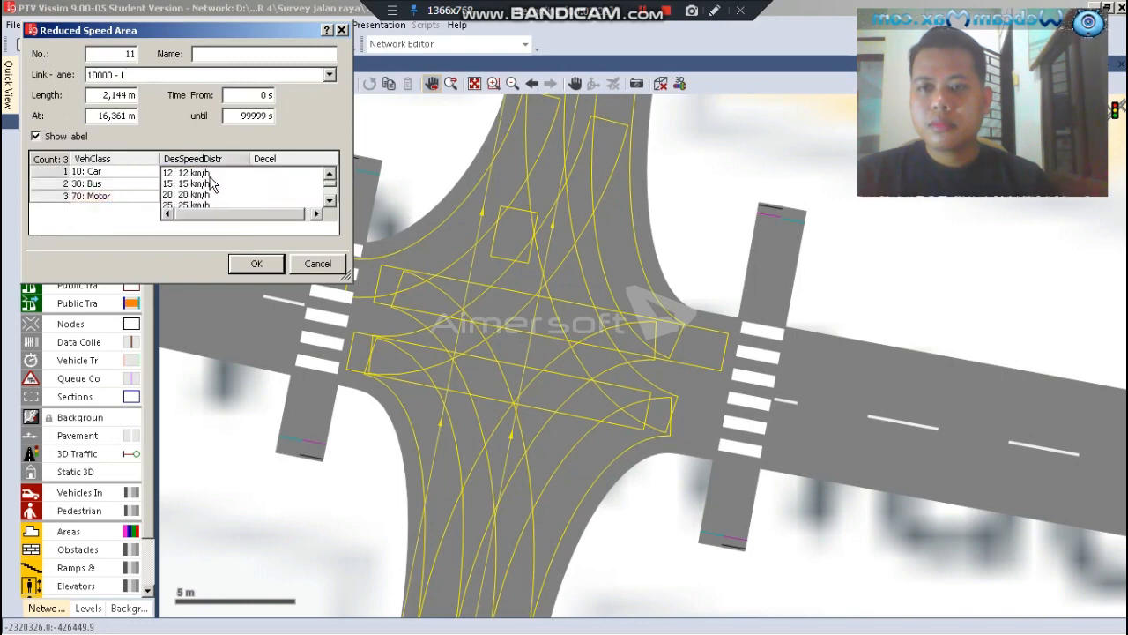
{"action": "left_click", "coordinate": [202, 176]}
{"action": "left_click", "coordinate": [238, 183]}
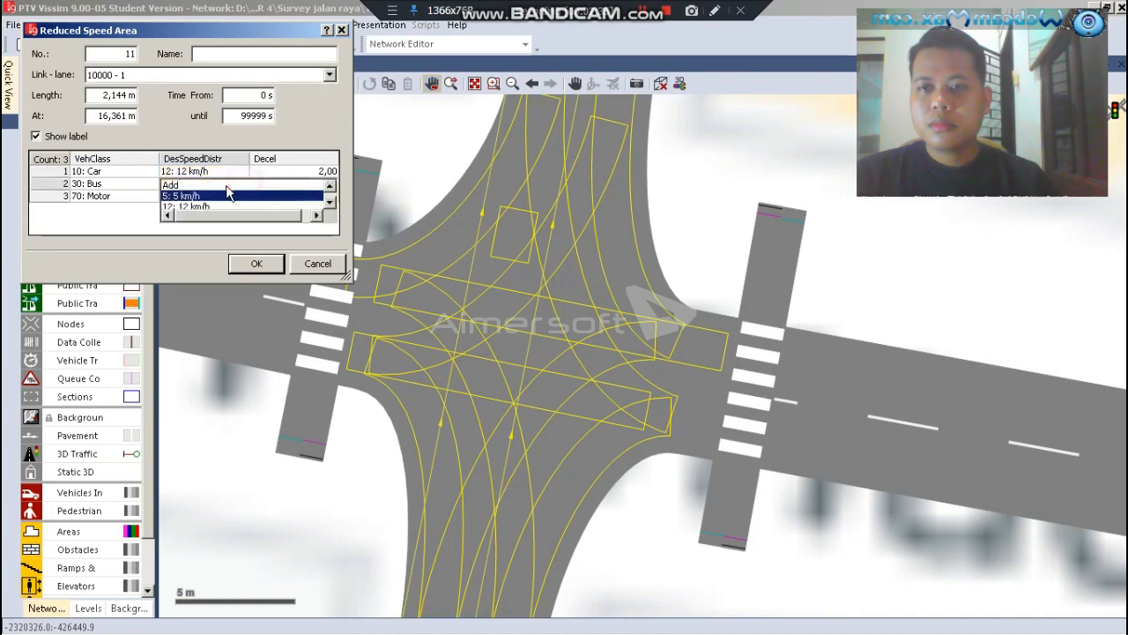
{"action": "left_click", "coordinate": [229, 194]}
{"action": "left_click", "coordinate": [243, 196]}
{"action": "left_click", "coordinate": [202, 171]}
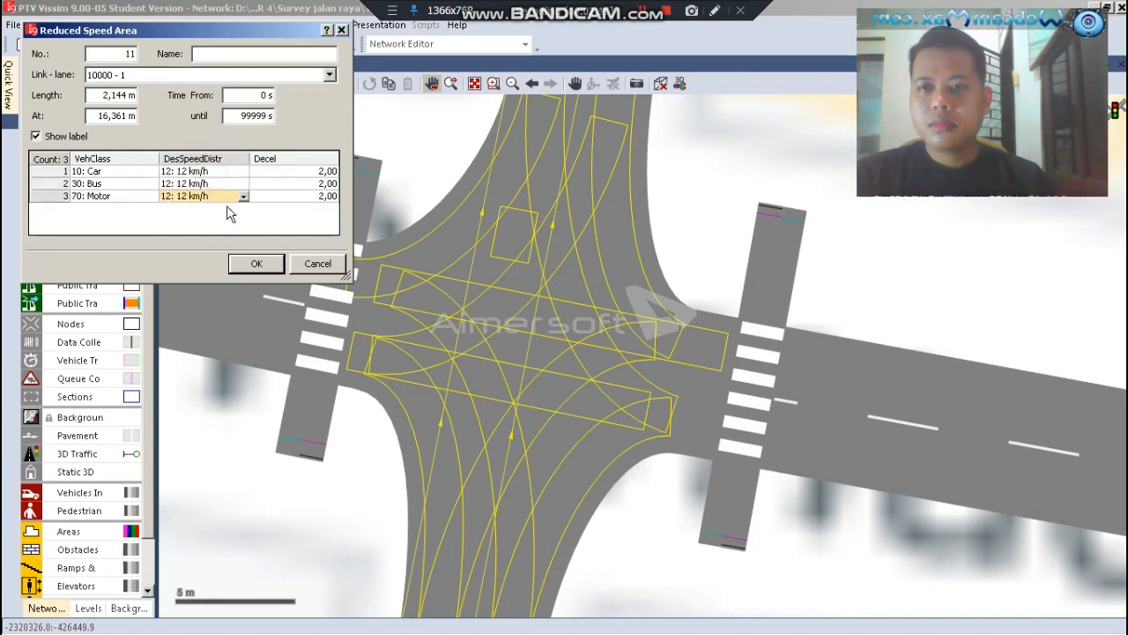
{"action": "left_click", "coordinate": [256, 265]}
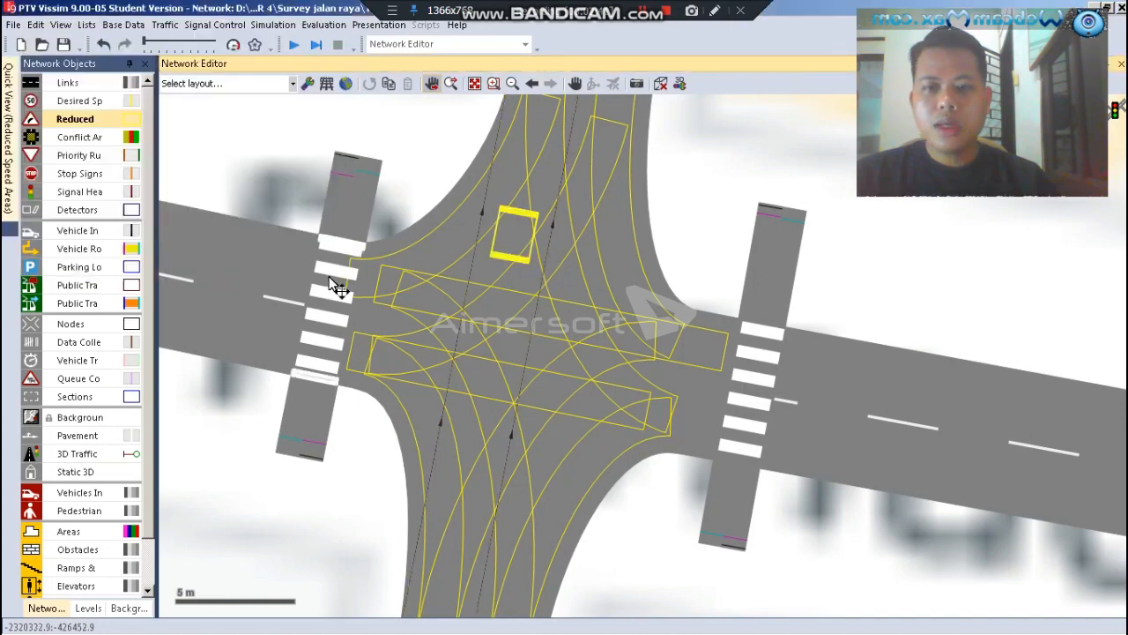
Stretch the new reduced speed area along the straight connector to near its southern and northern ends, and deselect it
{"action": "scroll", "coordinate": [439, 169], "scroll_direction": "down", "scroll_amount": 2}
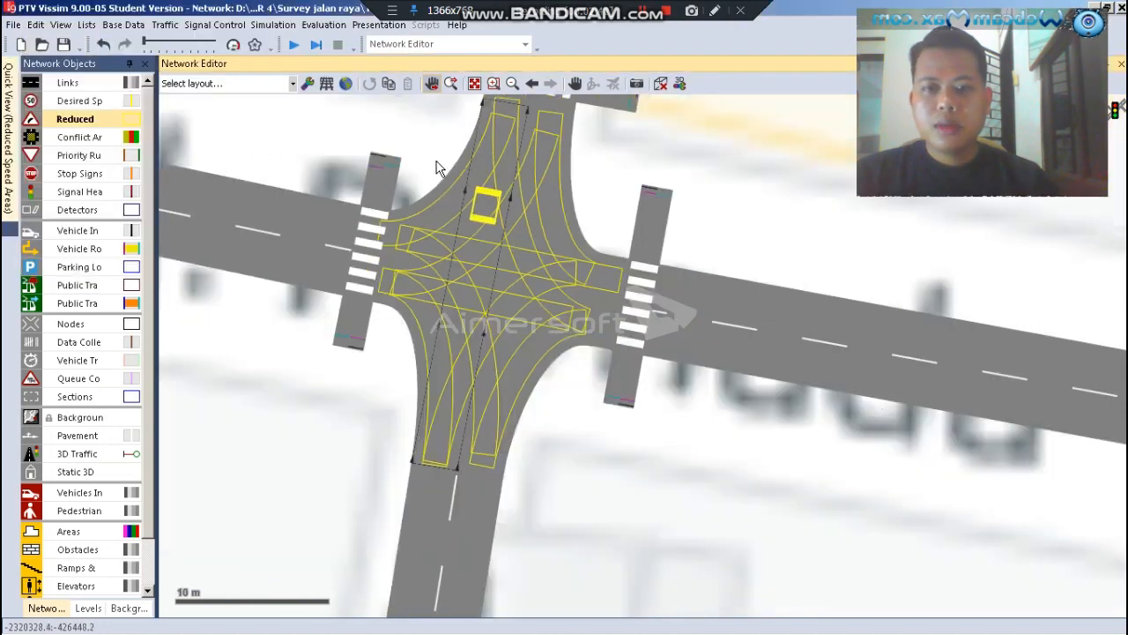
{"action": "scroll", "coordinate": [440, 185], "scroll_direction": "up", "scroll_amount": 2}
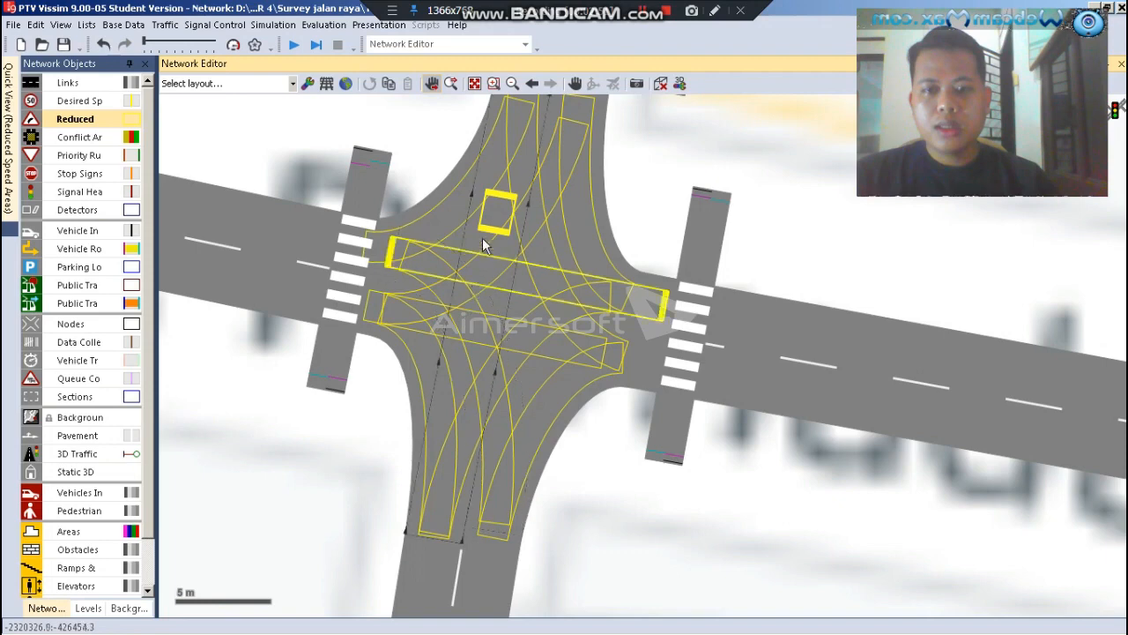
{"action": "left_click_drag", "start_coordinate": [490, 231], "coordinate": [459, 432]}
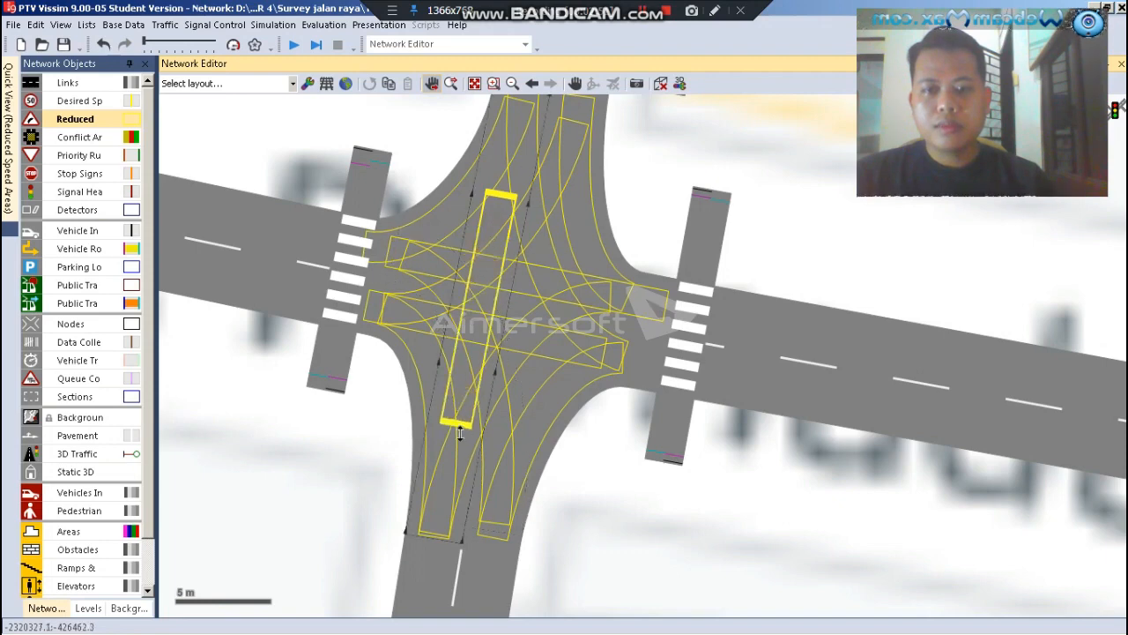
{"action": "scroll", "coordinate": [452, 527], "scroll_direction": "down", "scroll_amount": 2}
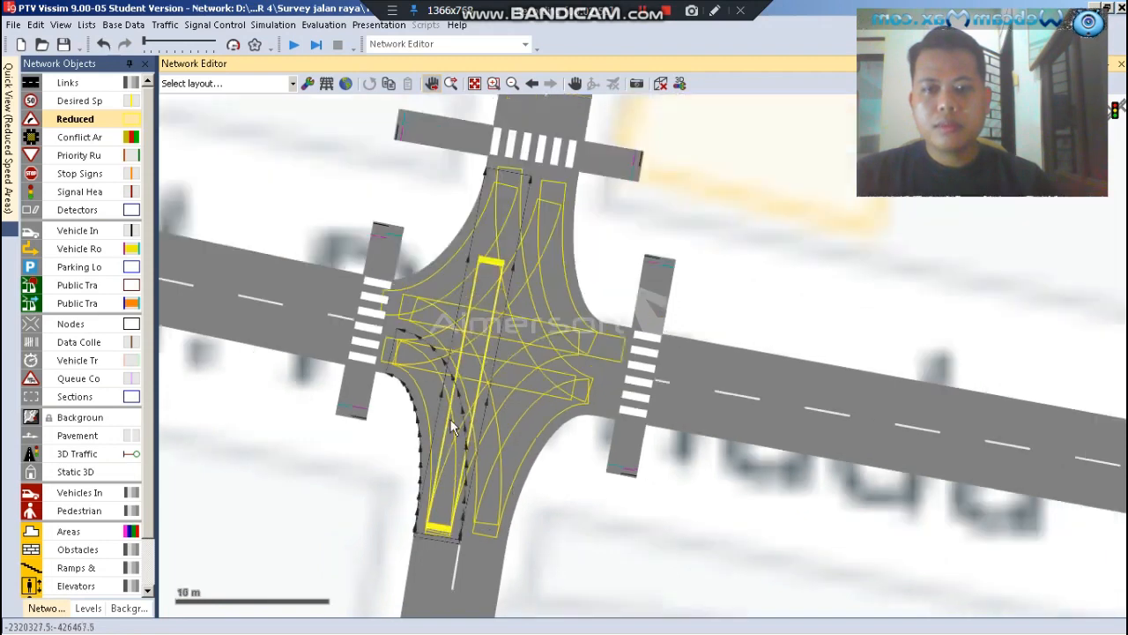
{"action": "scroll", "coordinate": [479, 208], "scroll_direction": "up", "scroll_amount": 2}
{"action": "scroll", "coordinate": [486, 344], "scroll_direction": "up", "scroll_amount": 1}
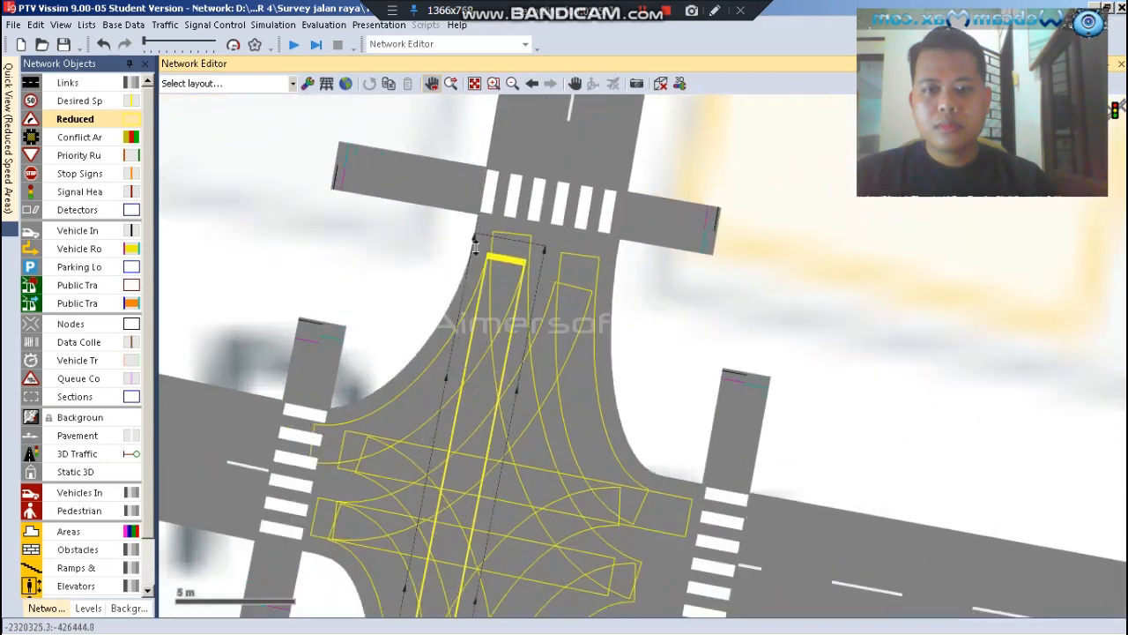
{"action": "left_click", "coordinate": [389, 238]}
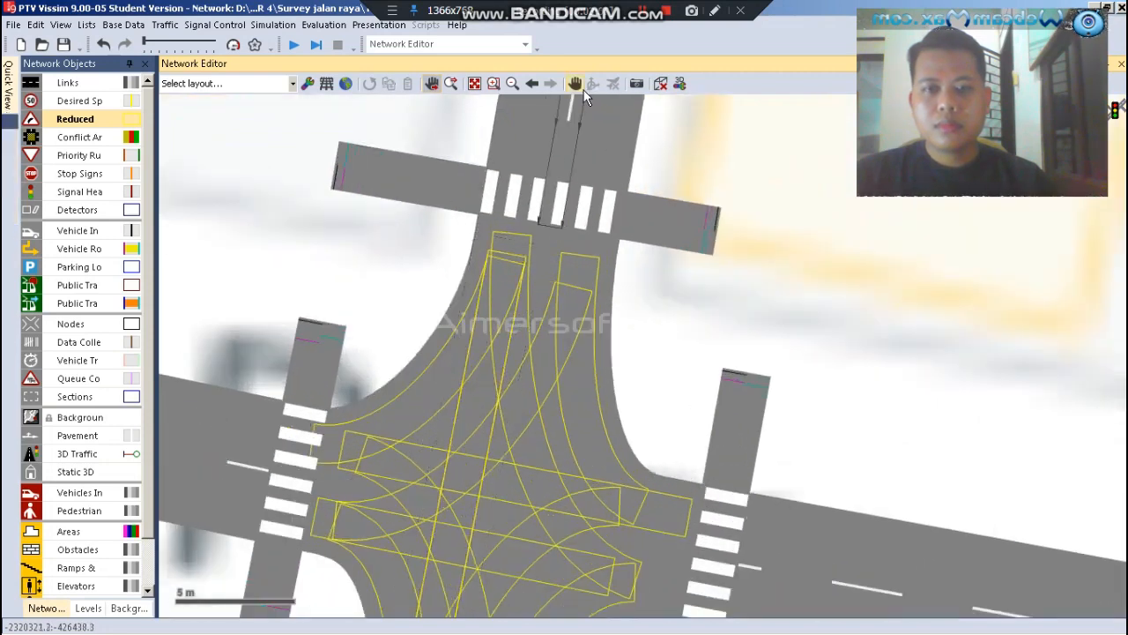
Run the continuous simulation in 3D, watch traffic cross the intersection, stop the run and return to the 2D view
{"action": "scroll", "coordinate": [458, 146], "scroll_direction": "down", "scroll_amount": 1}
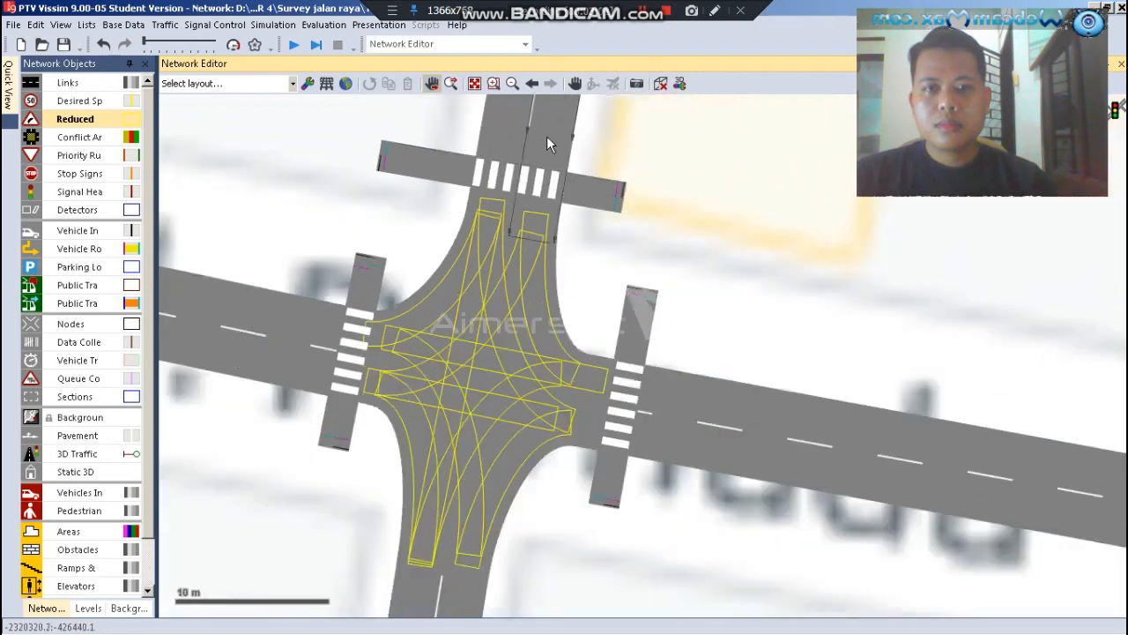
{"action": "left_click", "coordinate": [295, 50]}
{"action": "left_click", "coordinate": [516, 365]}
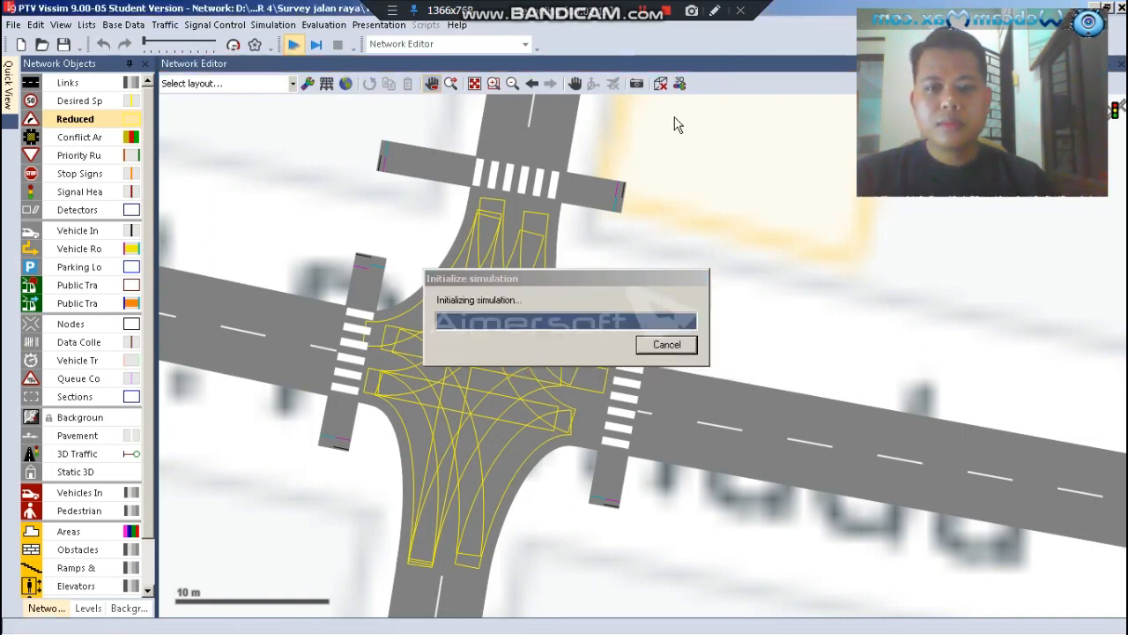
{"action": "left_click", "coordinate": [660, 85]}
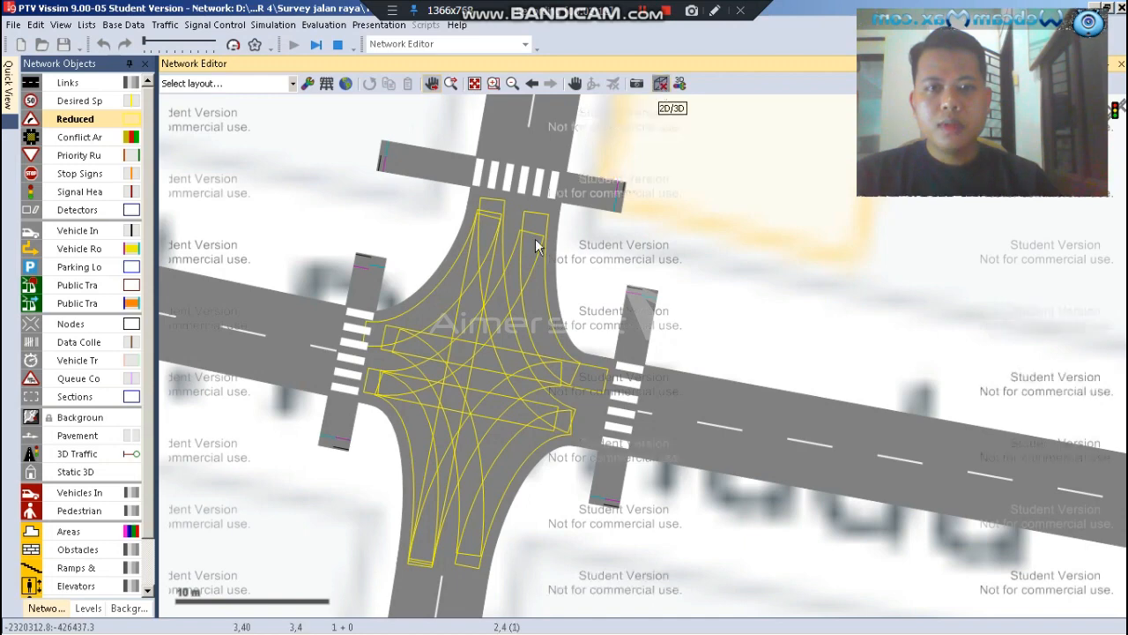
{"action": "scroll", "coordinate": [473, 198], "scroll_direction": "down", "scroll_amount": 2}
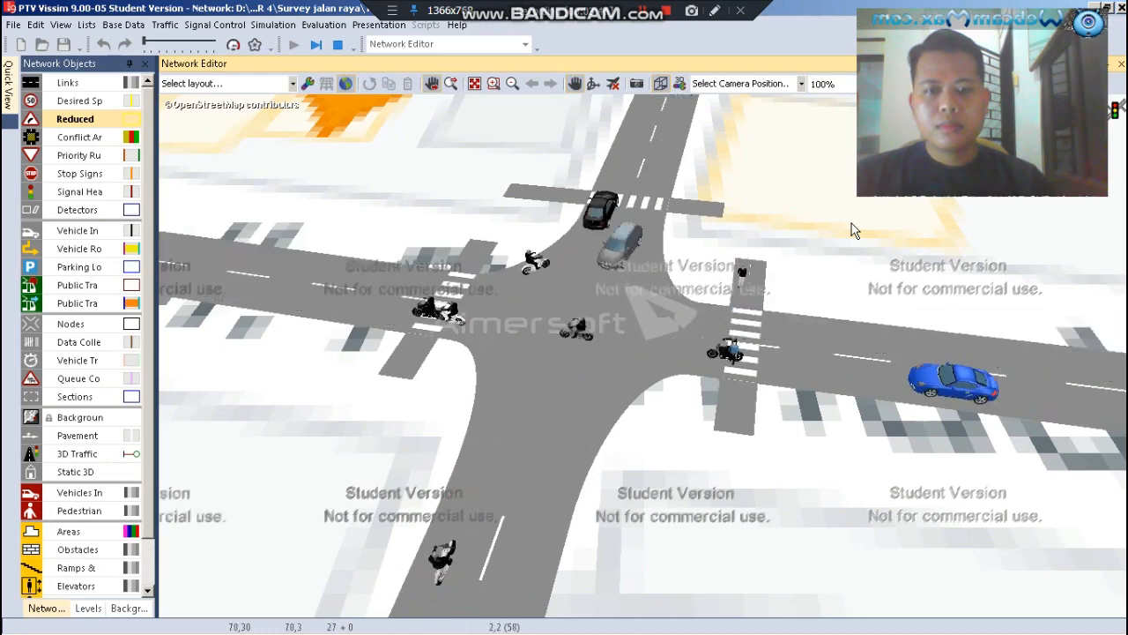
{"action": "scroll", "coordinate": [410, 388], "scroll_direction": "up", "scroll_amount": 4}
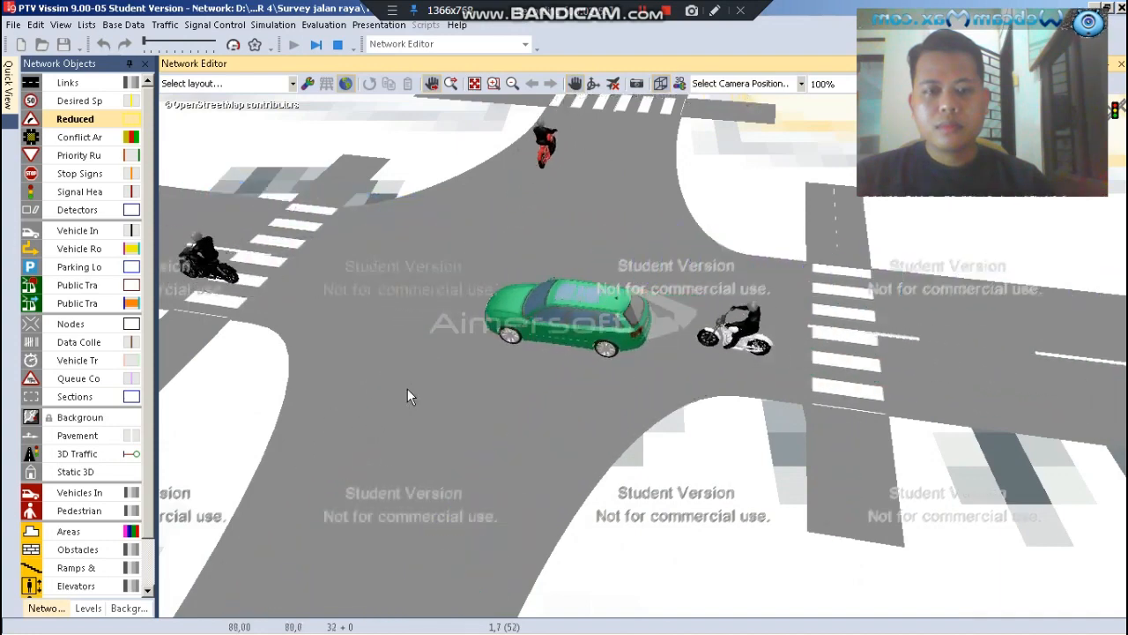
{"action": "left_click", "coordinate": [336, 46]}
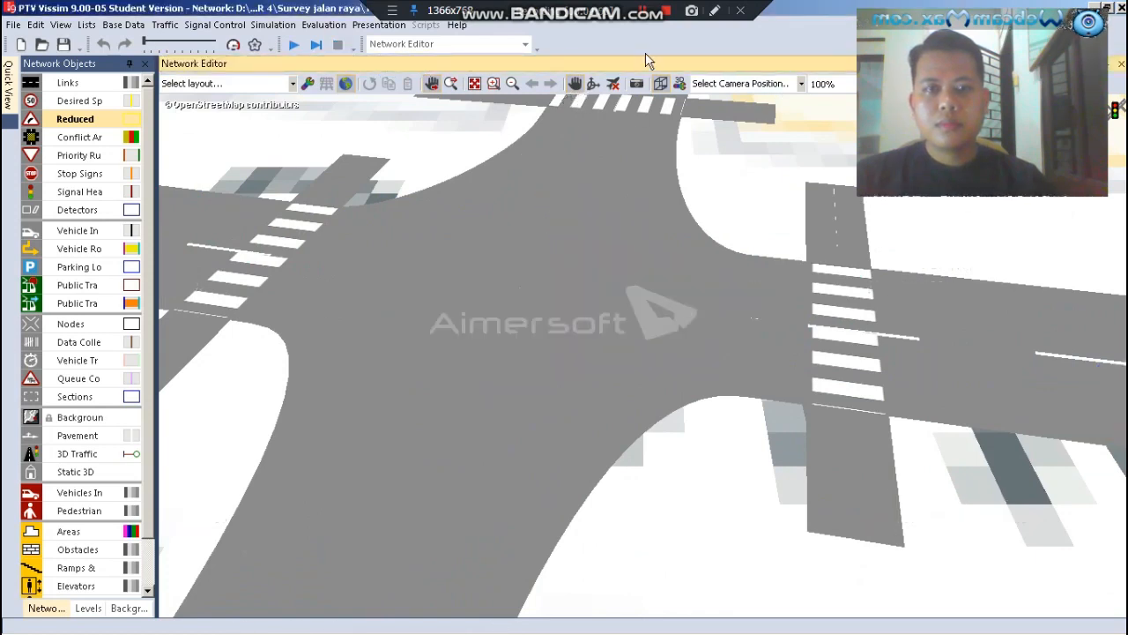
{"action": "left_click", "coordinate": [660, 83]}
{"action": "scroll", "coordinate": [650, 163], "scroll_direction": "up", "scroll_amount": 5}
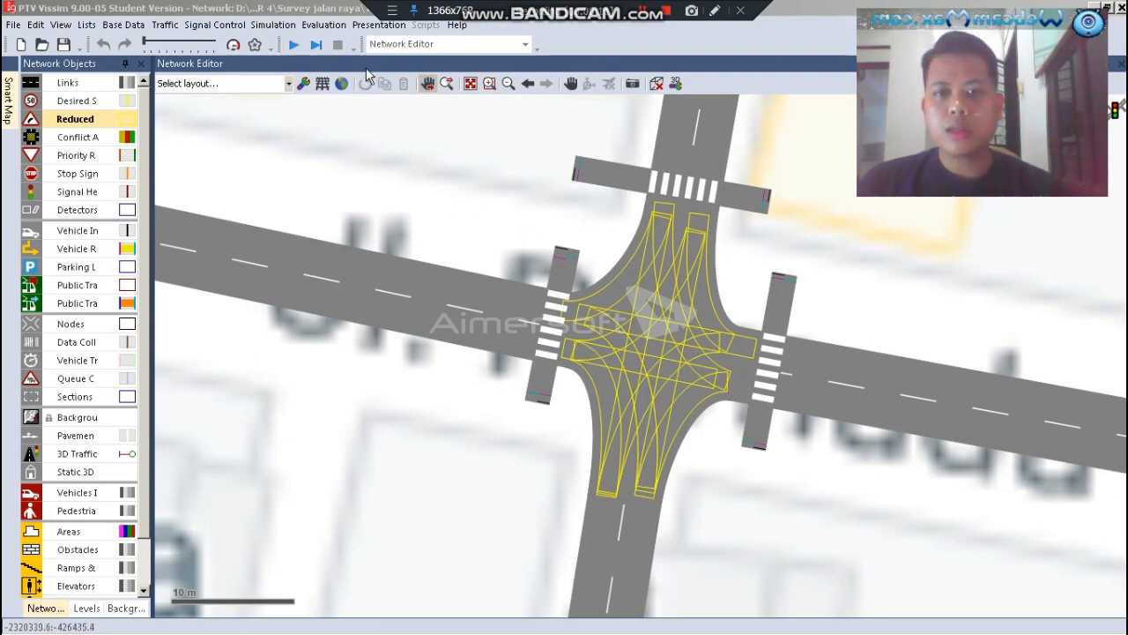
Run the simulation again in 3D with the view centred on the pedestrian crossings, stop it and show the 2D network
{"action": "left_click", "coordinate": [293, 45]}
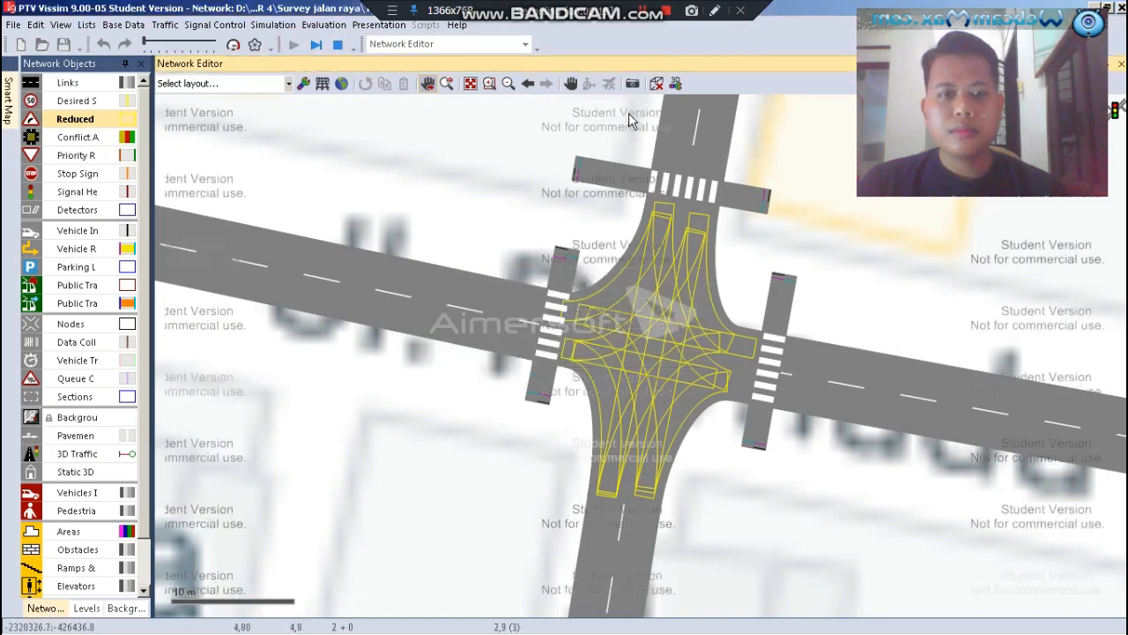
{"action": "left_click", "coordinate": [656, 83]}
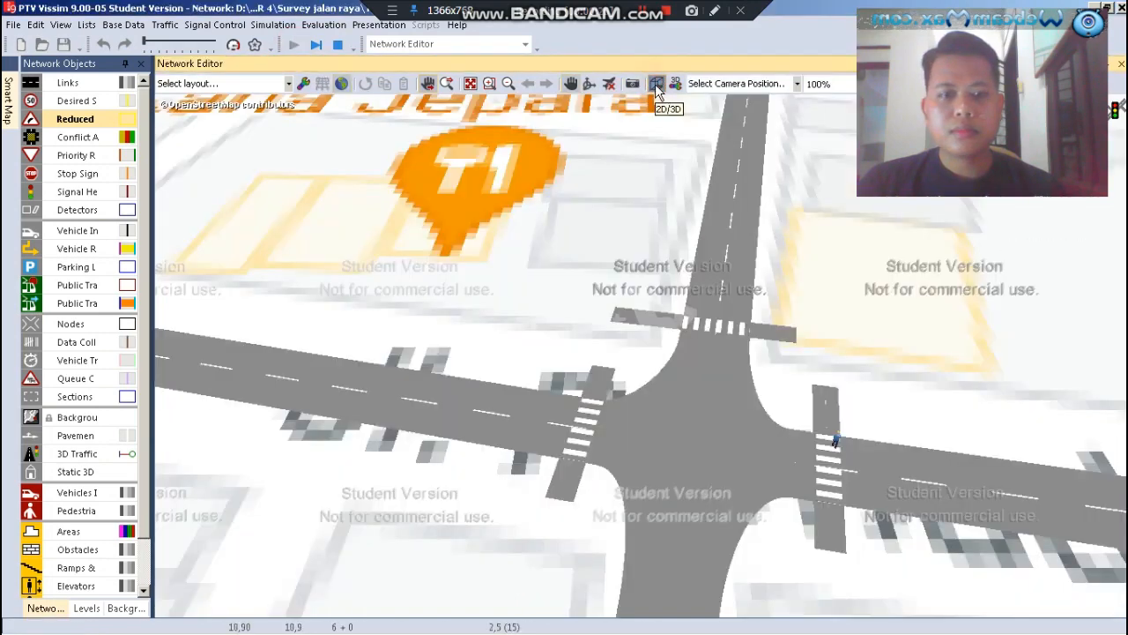
{"action": "scroll", "coordinate": [571, 511], "scroll_direction": "up", "scroll_amount": 2}
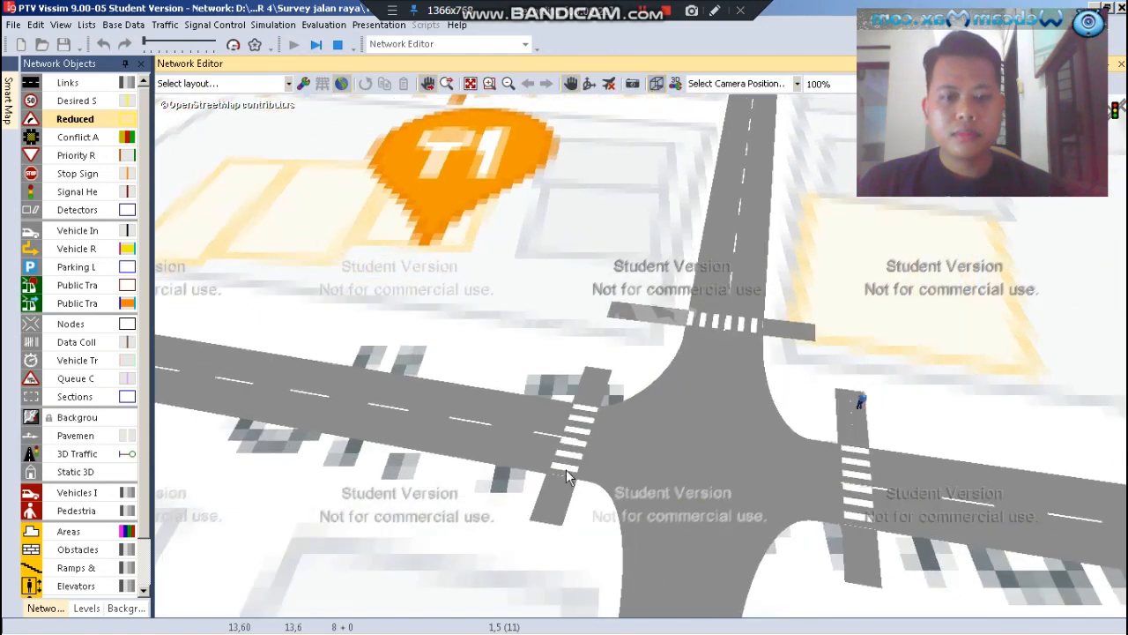
{"action": "left_click", "coordinate": [544, 178]}
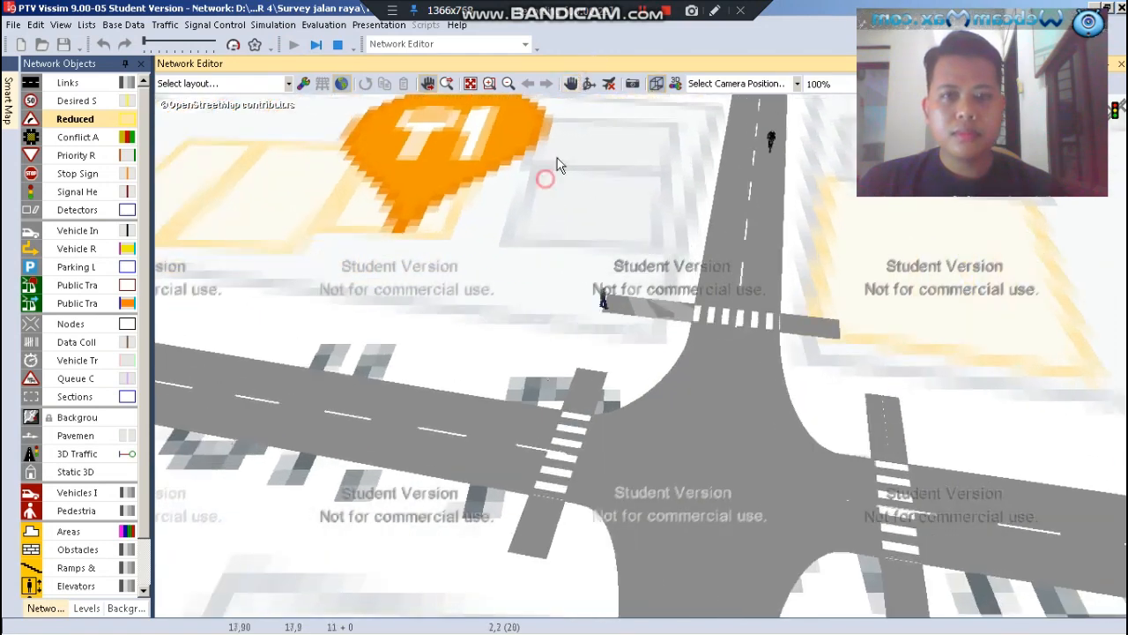
{"action": "left_click_drag", "start_coordinate": [564, 226], "coordinate": [504, 168]}
{"action": "scroll", "coordinate": [490, 238], "scroll_direction": "up", "scroll_amount": 1}
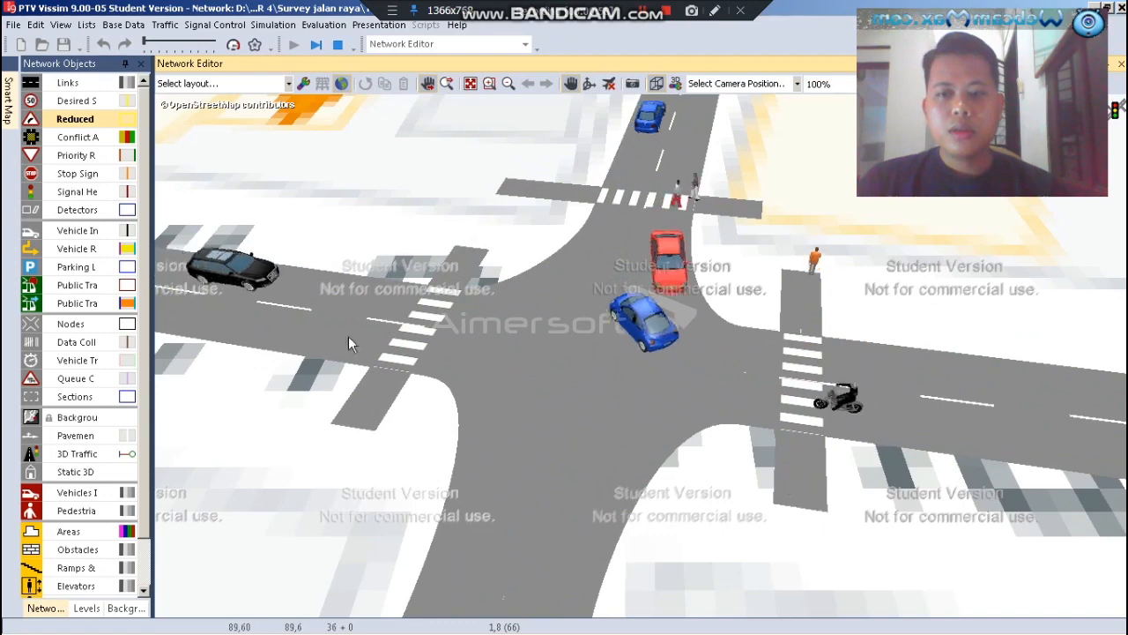
{"action": "left_click", "coordinate": [338, 46]}
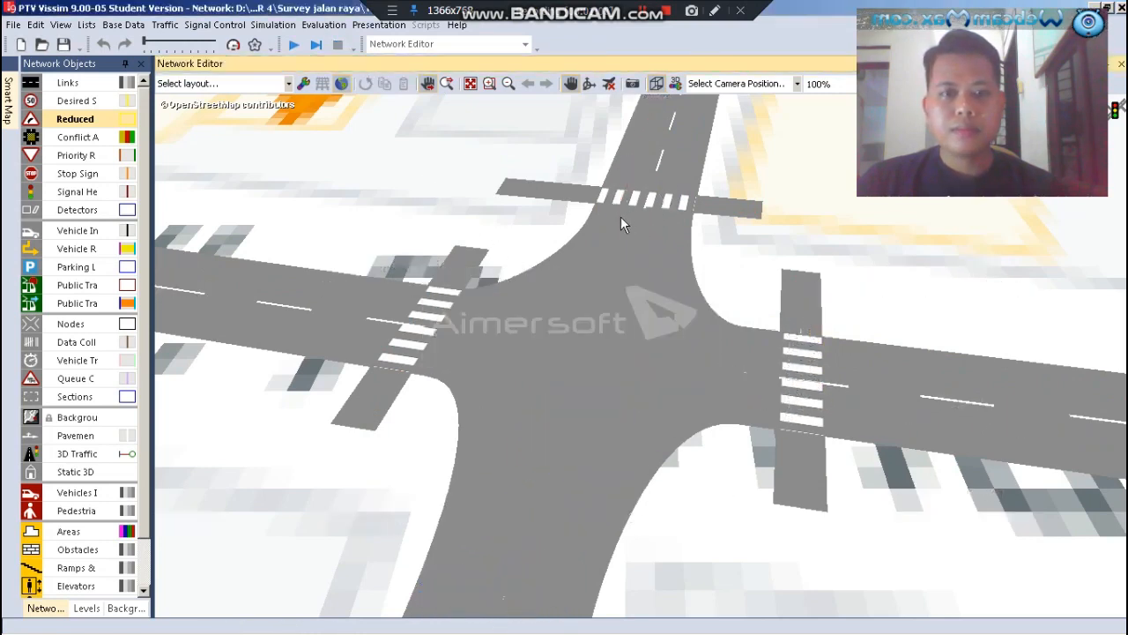
{"action": "left_click", "coordinate": [654, 89]}
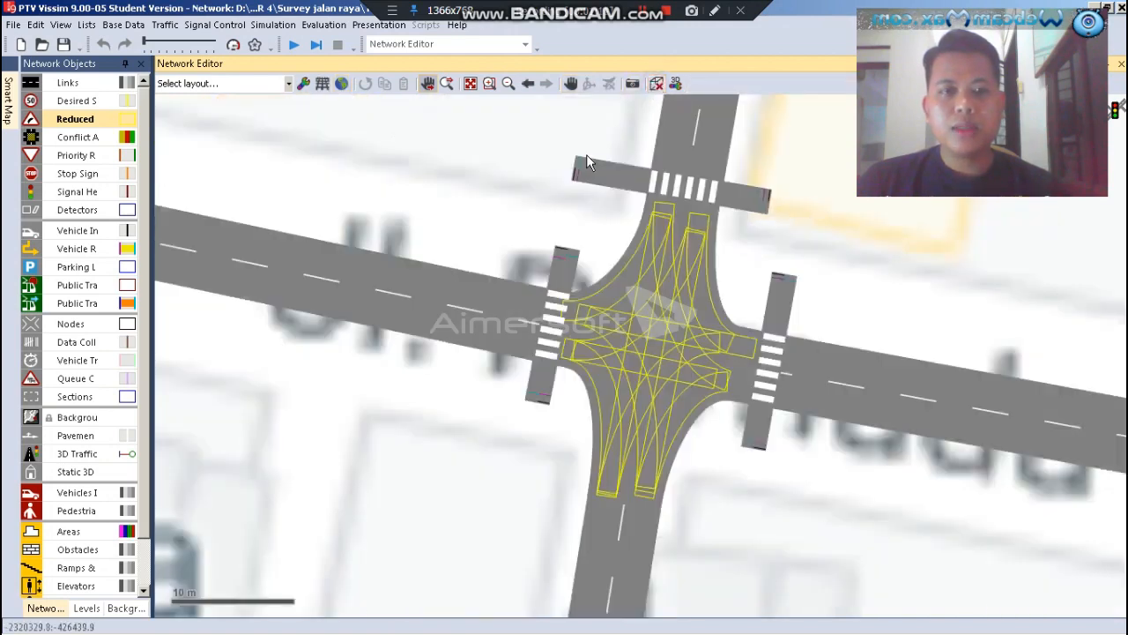
{"action": "scroll", "coordinate": [547, 214], "scroll_direction": "down", "scroll_amount": 2}
{"action": "left_click", "coordinate": [773, 256]}
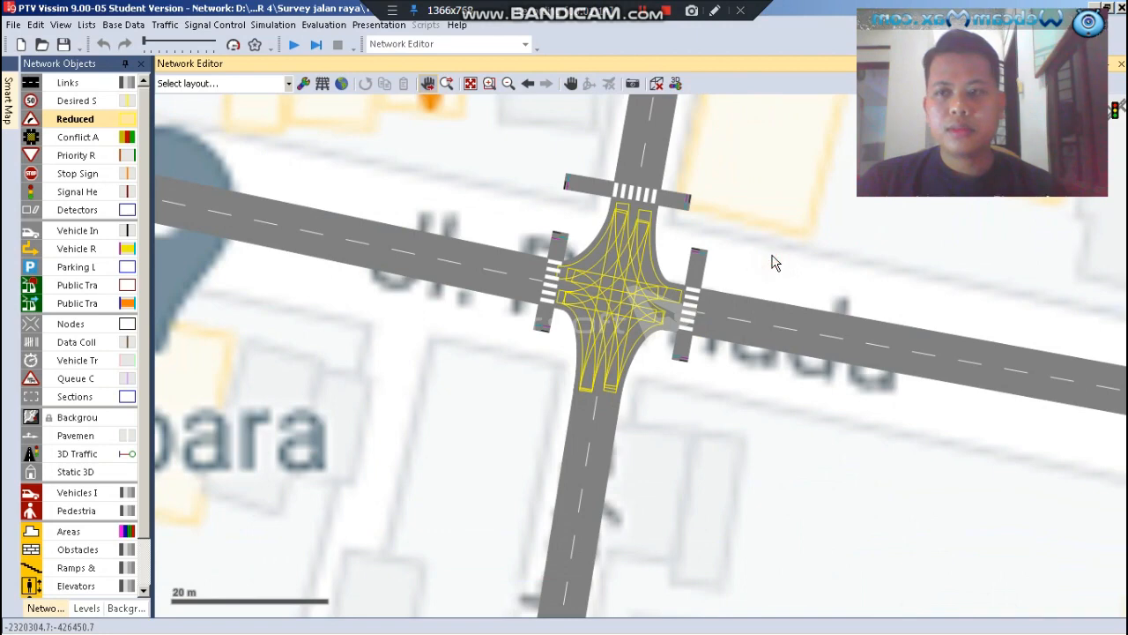
Delete the existing signal controller SIMPANG 4 from the signal controllers list
{"action": "scroll", "coordinate": [760, 255], "scroll_direction": "up", "scroll_amount": 2}
{"action": "left_click", "coordinate": [29, 124]}
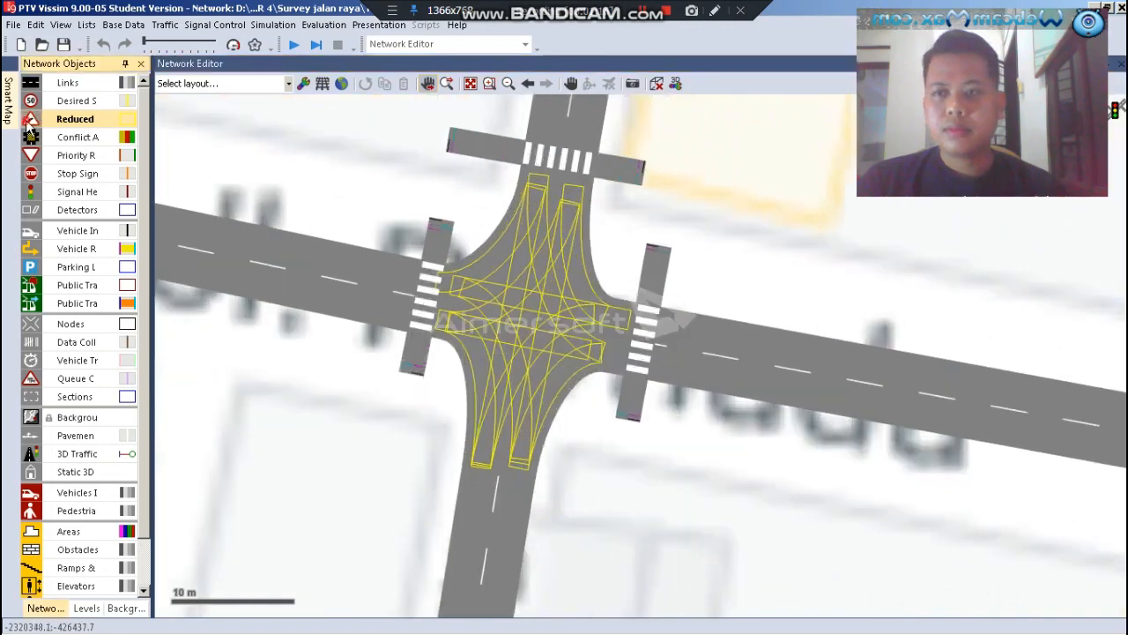
{"action": "left_click", "coordinate": [327, 315]}
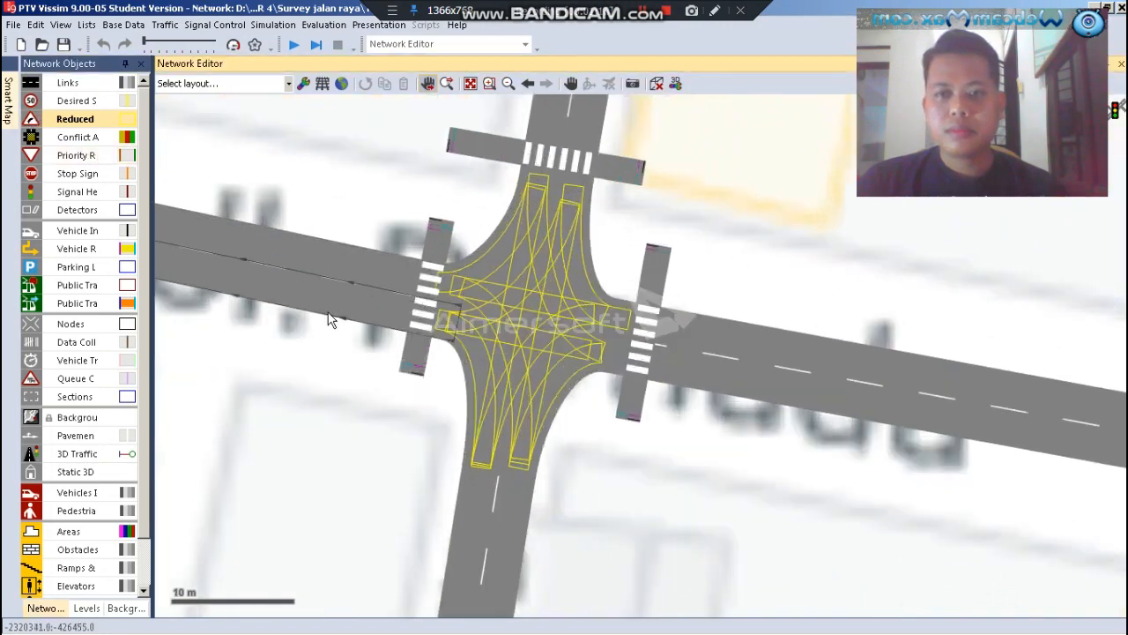
{"action": "scroll", "coordinate": [326, 313], "scroll_direction": "up", "scroll_amount": 1}
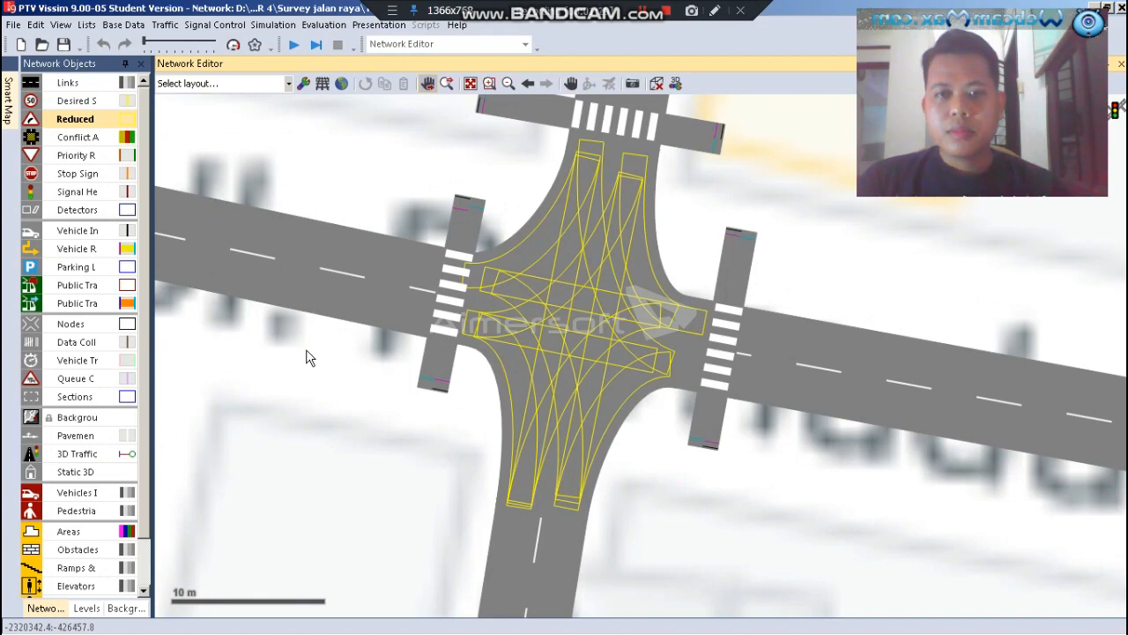
{"action": "left_click", "coordinate": [201, 30]}
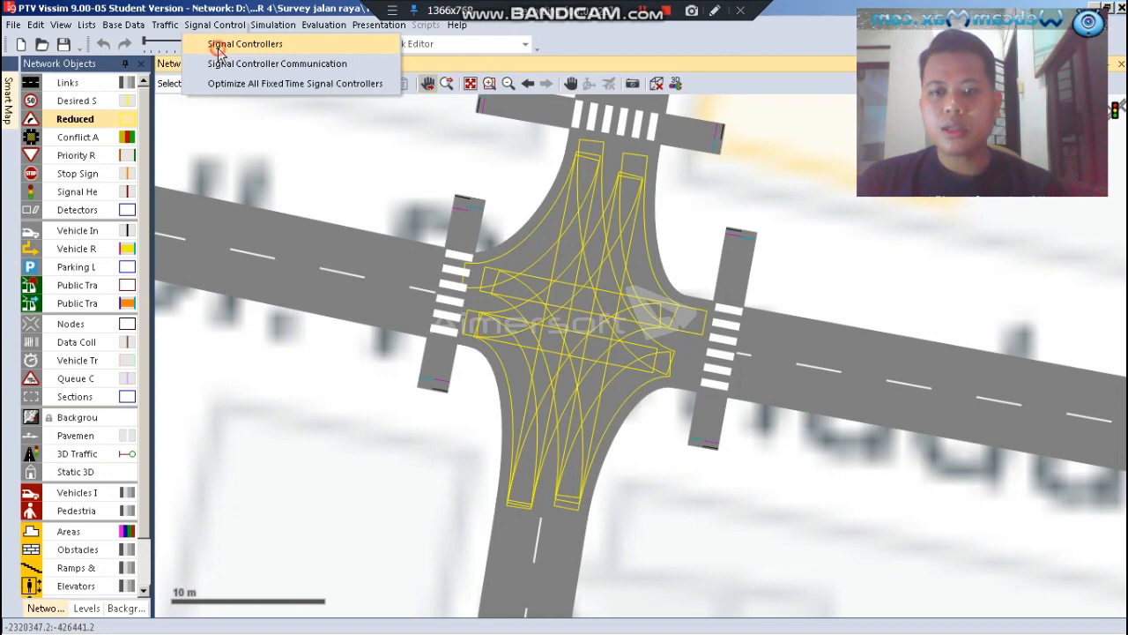
{"action": "left_click", "coordinate": [218, 51]}
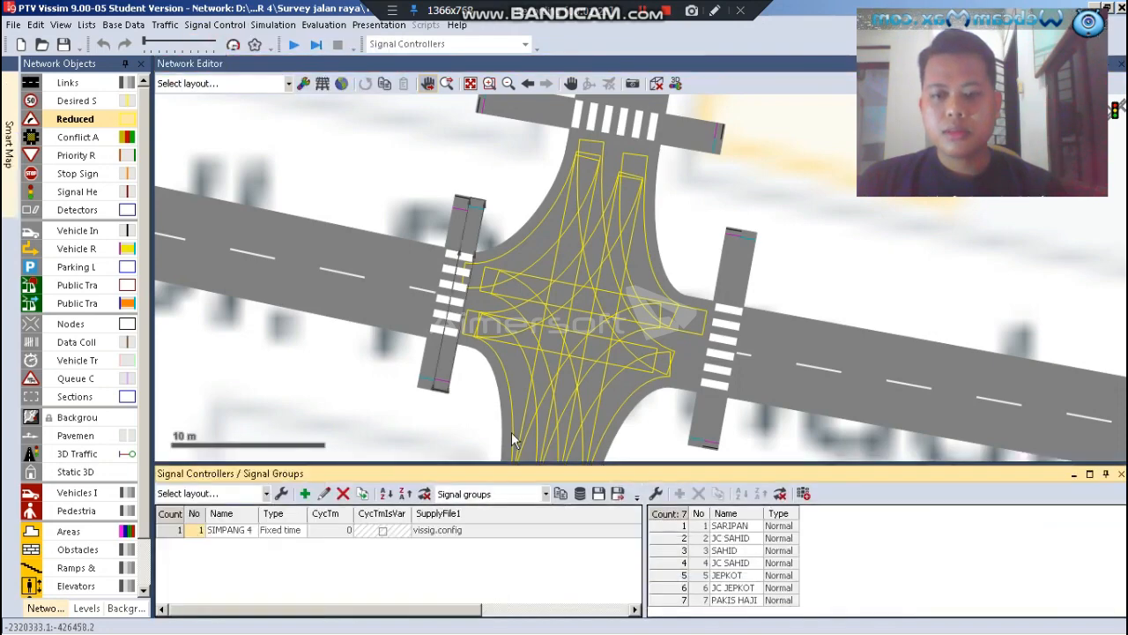
{"action": "left_click_drag", "start_coordinate": [547, 465], "coordinate": [548, 404]}
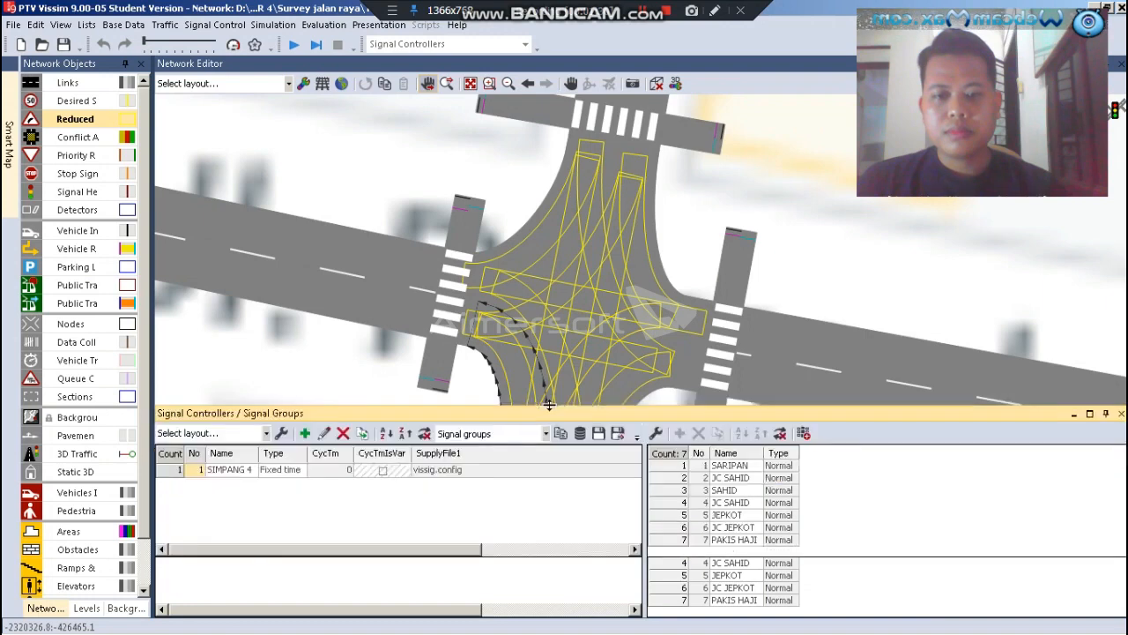
{"action": "left_click", "coordinate": [244, 470]}
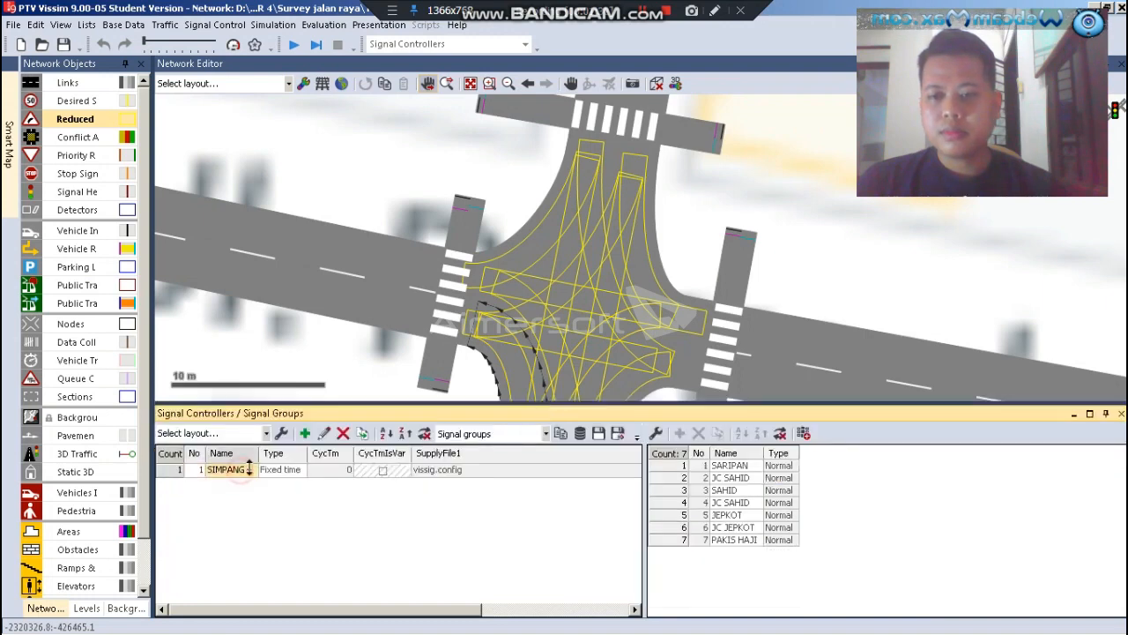
{"action": "left_click", "coordinate": [343, 433]}
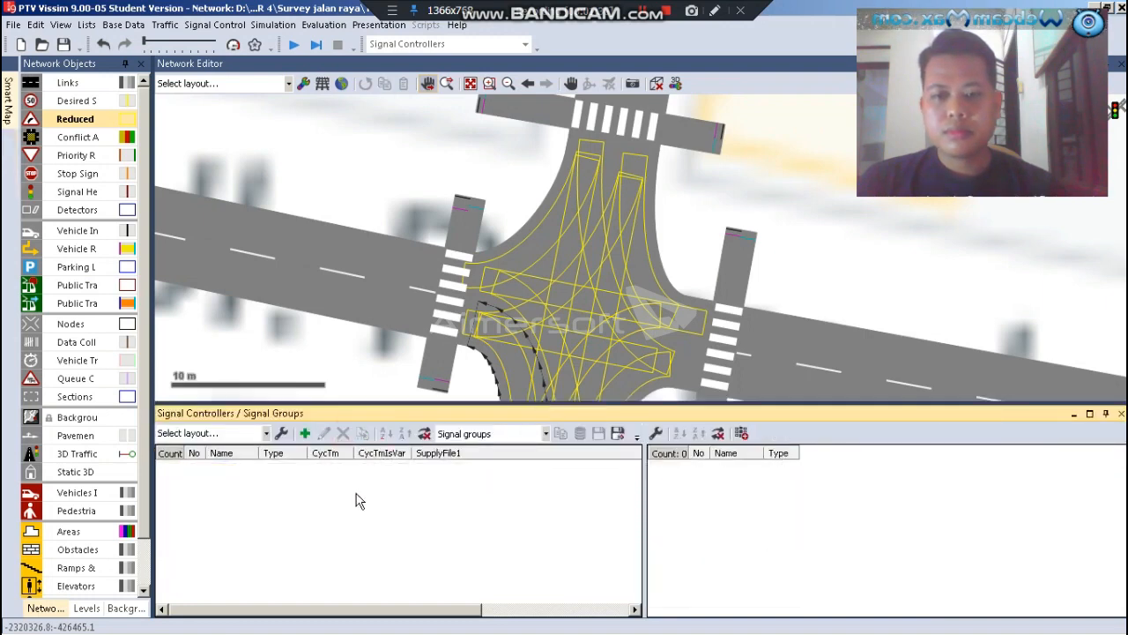
{"action": "left_click", "coordinate": [335, 489]}
{"action": "left_click", "coordinate": [368, 188]}
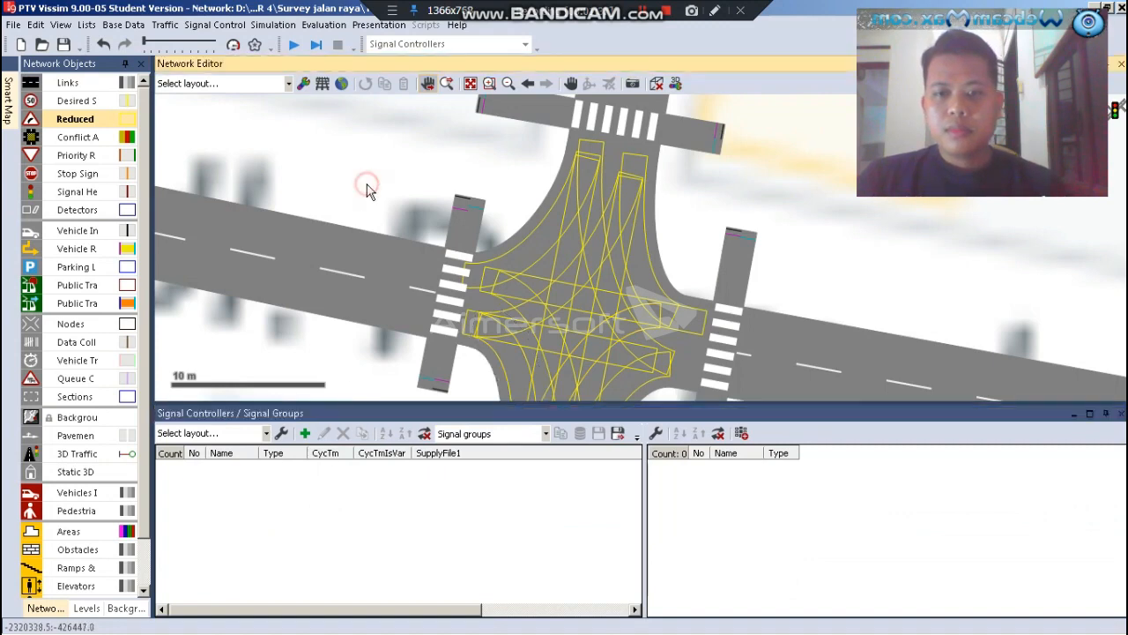
Add a new fixed time signal controller numbered 1 and name it "simpang 4"
{"action": "left_click", "coordinate": [305, 434]}
{"action": "double_click", "coordinate": [225, 465]}
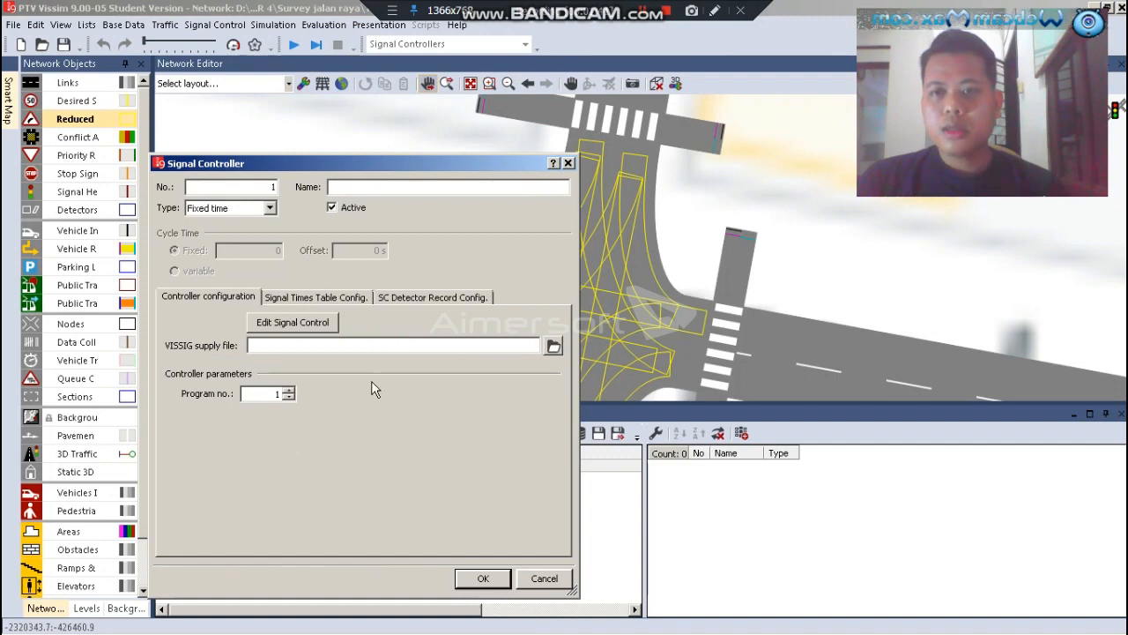
{"action": "left_click_drag", "start_coordinate": [403, 167], "coordinate": [459, 120]}
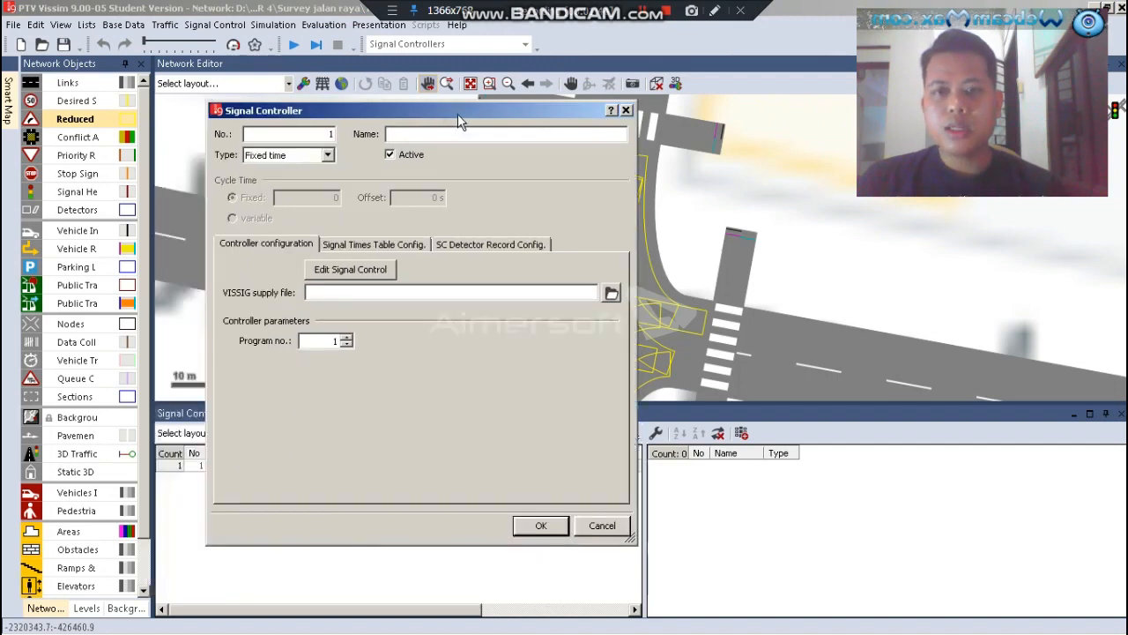
{"action": "left_click", "coordinate": [403, 135]}
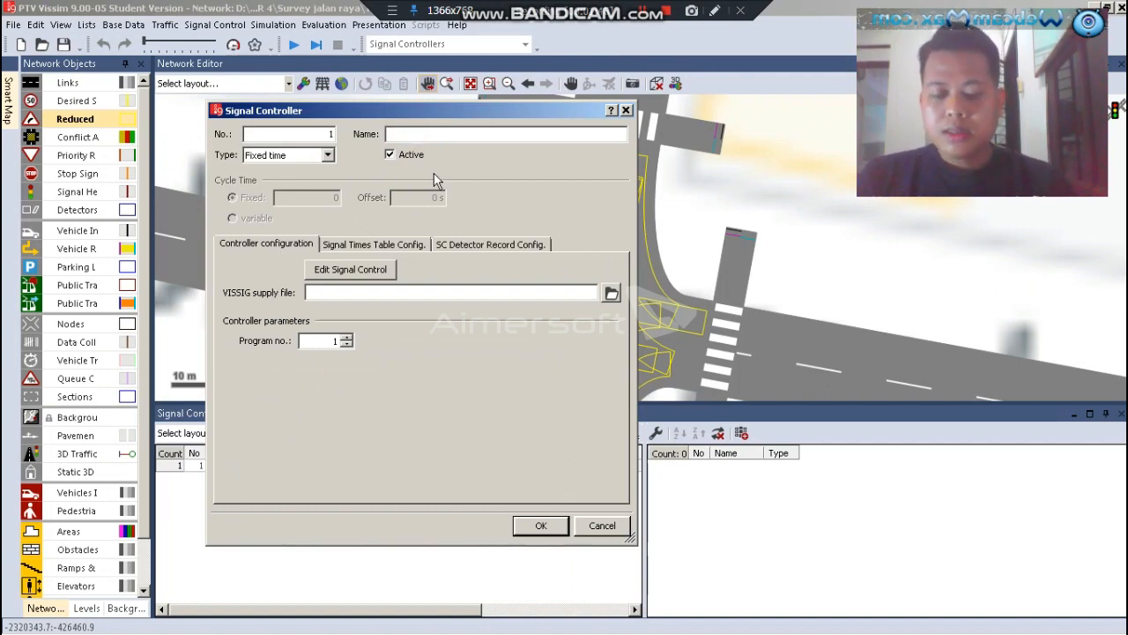
{"action": "type", "text": "si"}
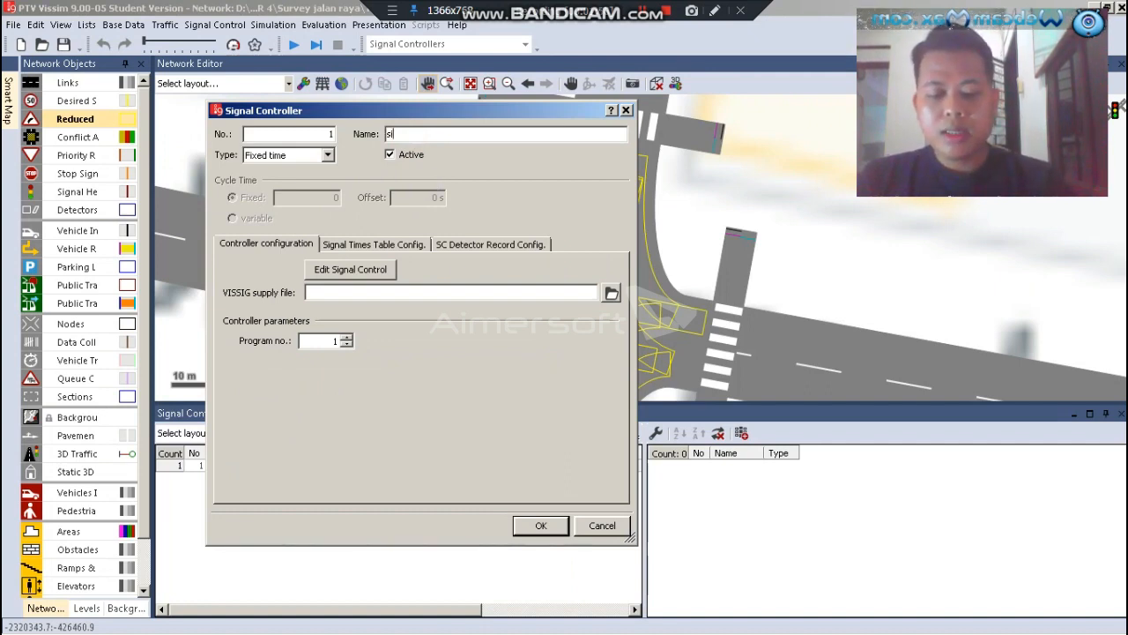
{"action": "type", "text": "mpang 4"}
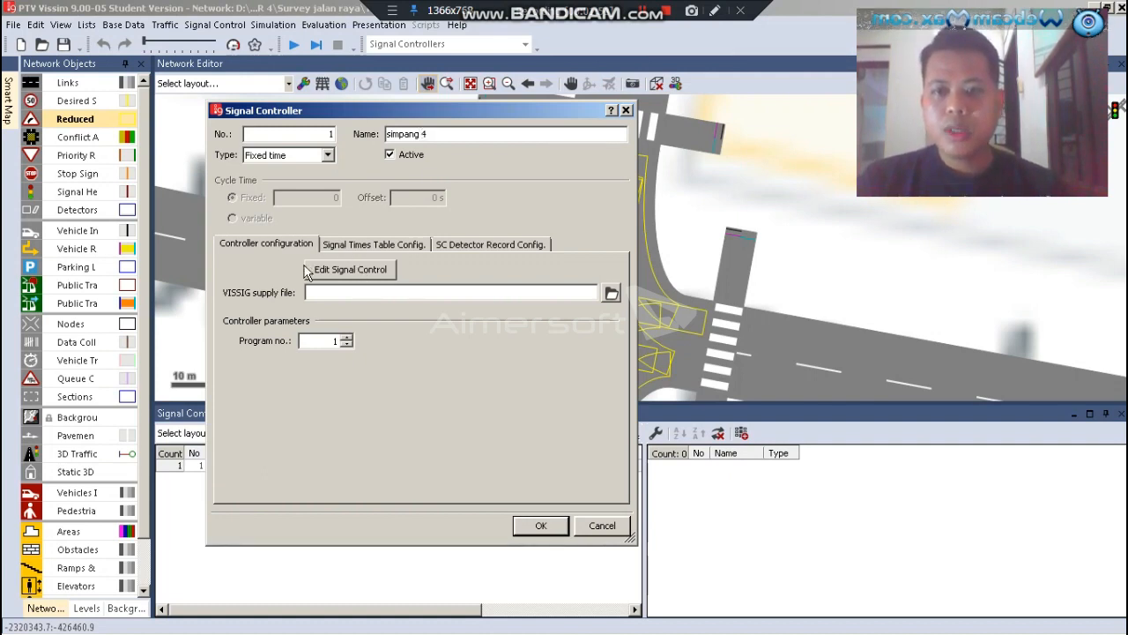
Edit the controller's signal control, name it "simpang rahayu JPR" and show its signal groups
{"action": "left_click", "coordinate": [346, 275]}
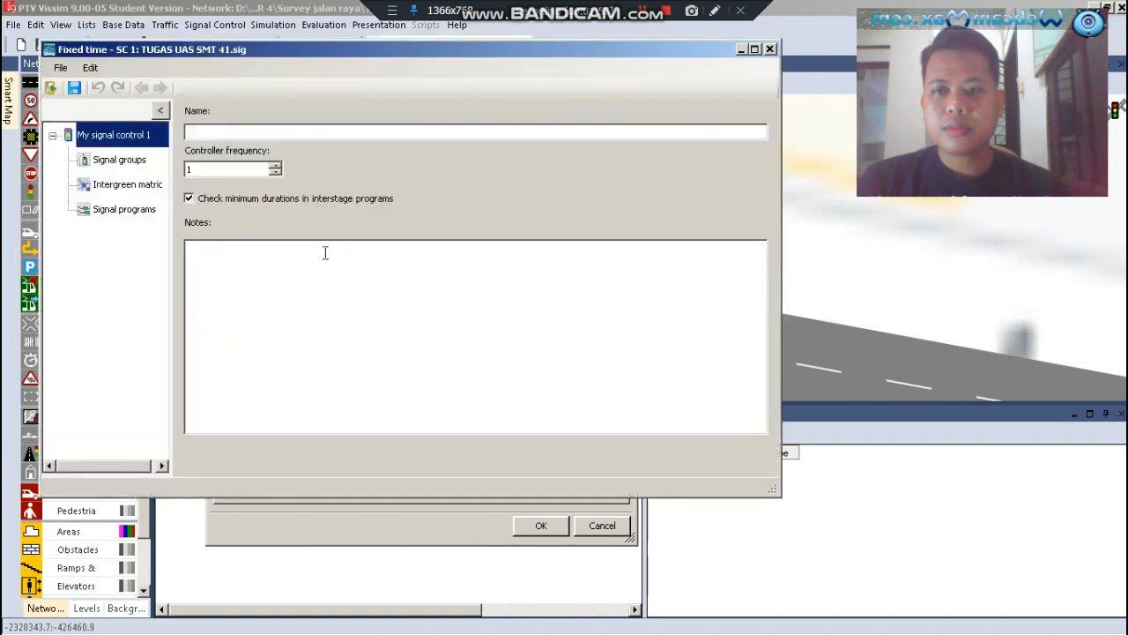
{"action": "left_click", "coordinate": [213, 132]}
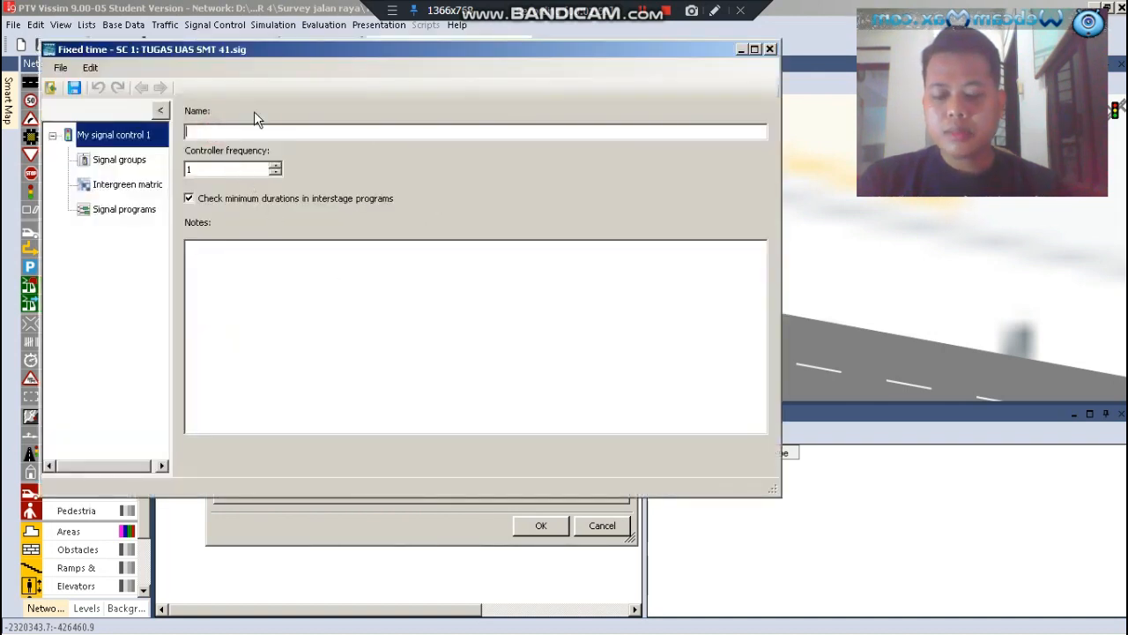
{"action": "type", "text": "simpang rahayu JPR"}
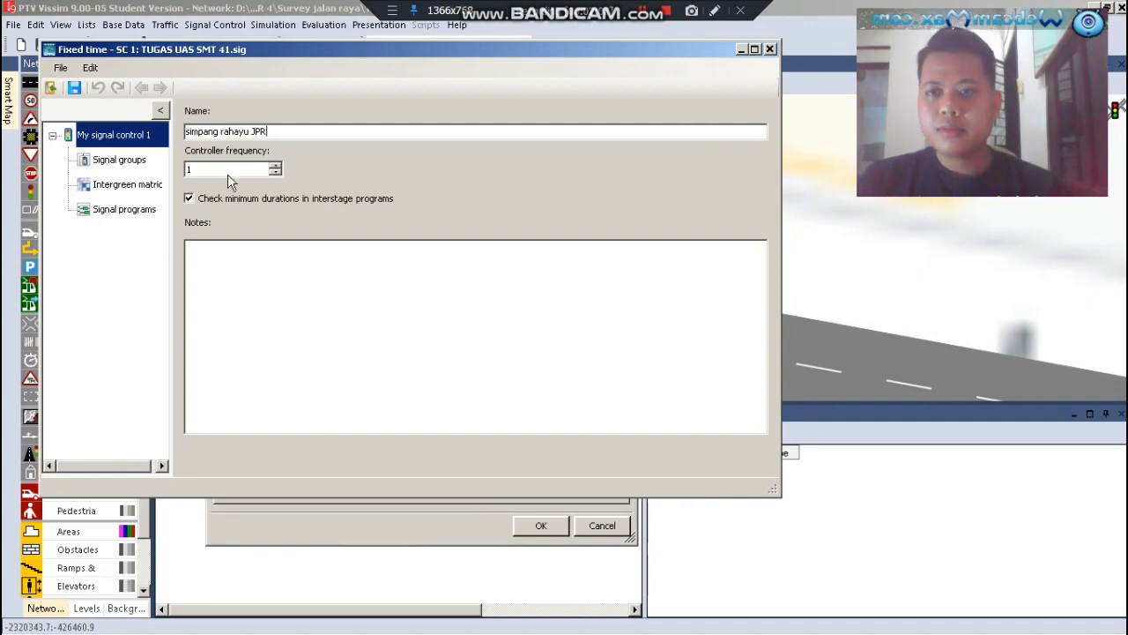
{"action": "left_click", "coordinate": [118, 160]}
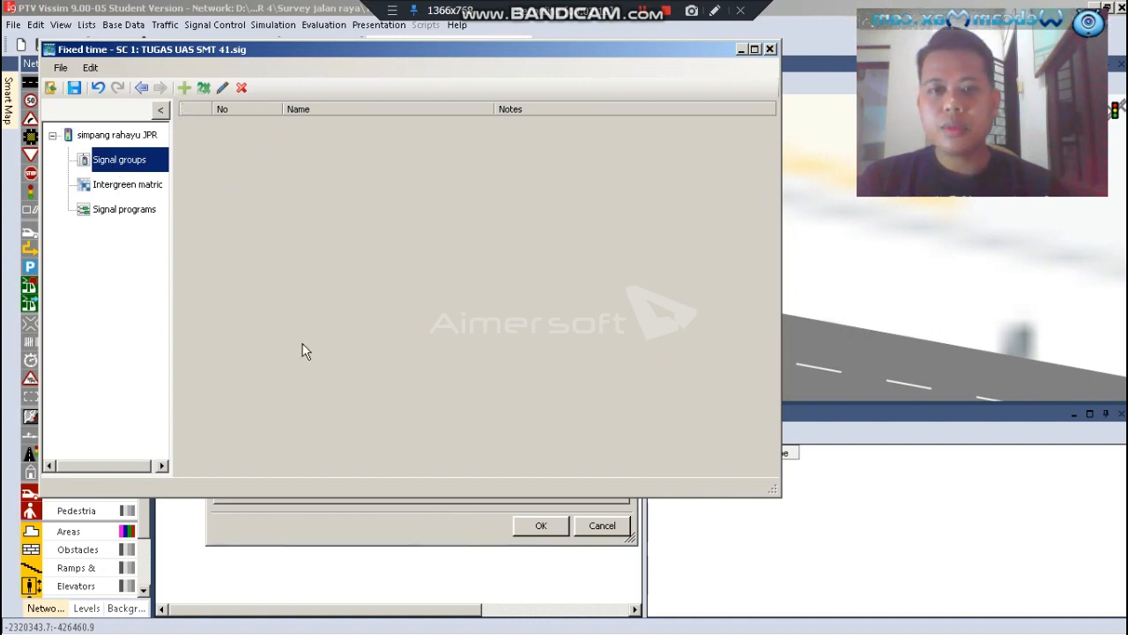
Switch to the Excel workbook and examine which number the intersection diagram gives each road approach and pedestrian crossing
{"action": "mouse_move", "coordinate": [211, 631]}
{"action": "left_click", "coordinate": [163, 619]}
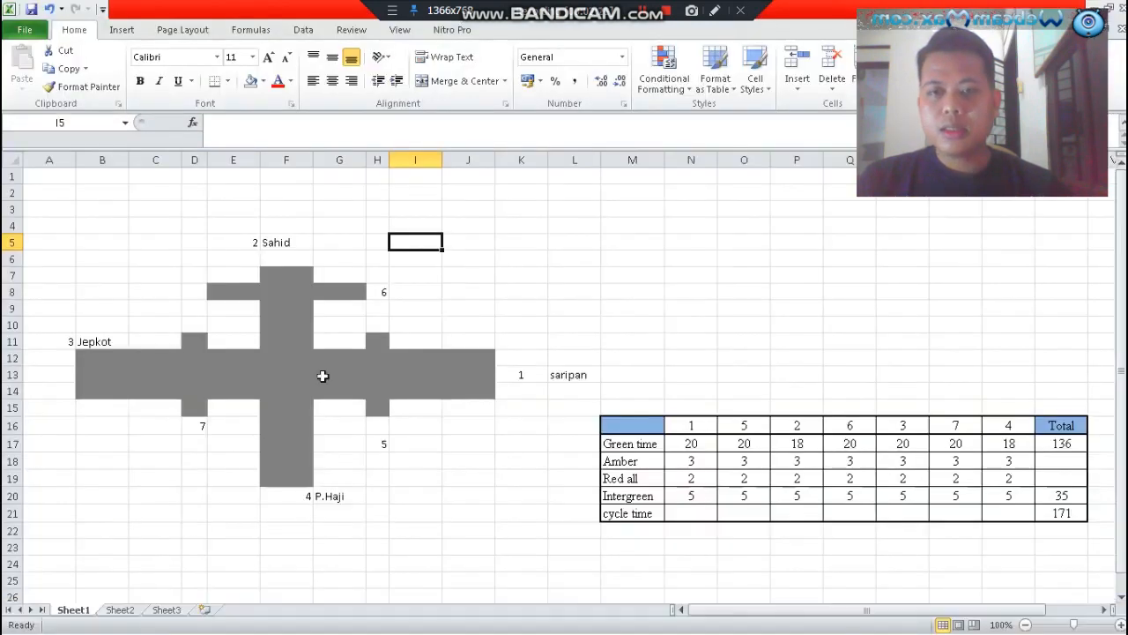
{"action": "left_click", "coordinate": [521, 374]}
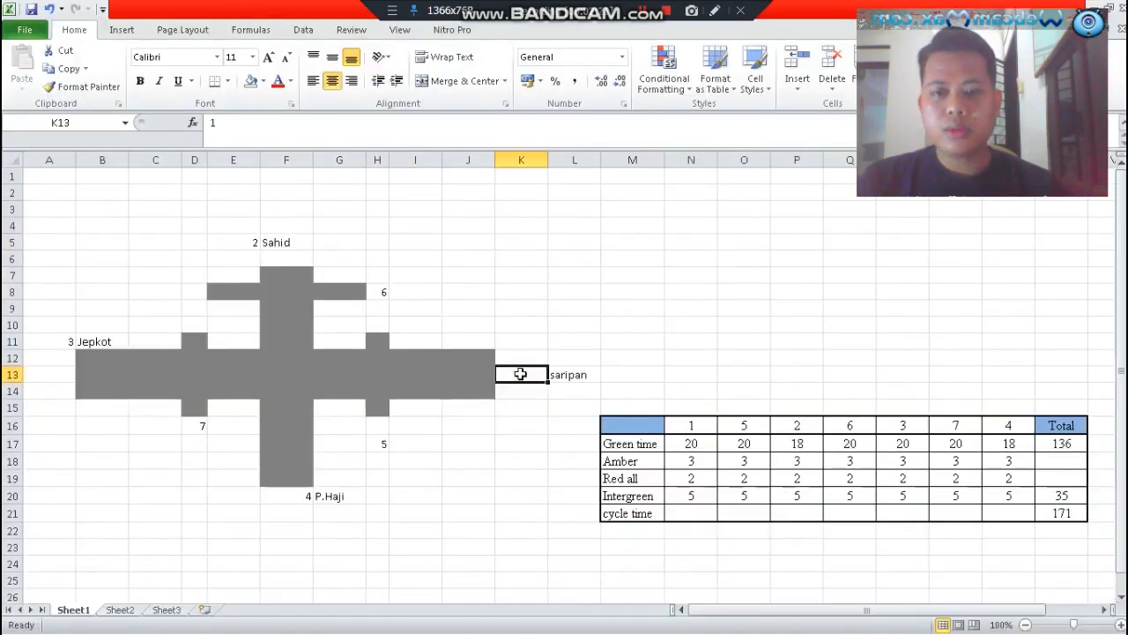
{"action": "left_click", "coordinate": [285, 242]}
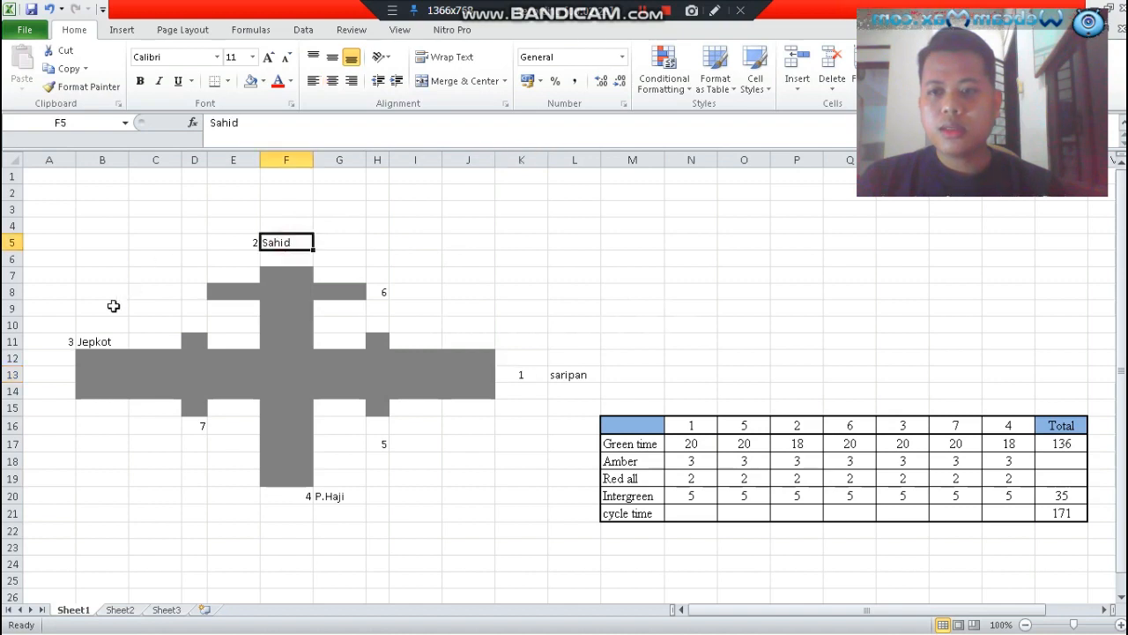
{"action": "left_click", "coordinate": [63, 342]}
{"action": "left_click", "coordinate": [305, 499]}
{"action": "left_click", "coordinate": [354, 461]}
{"action": "left_click_drag", "start_coordinate": [392, 290], "coordinate": [387, 291]}
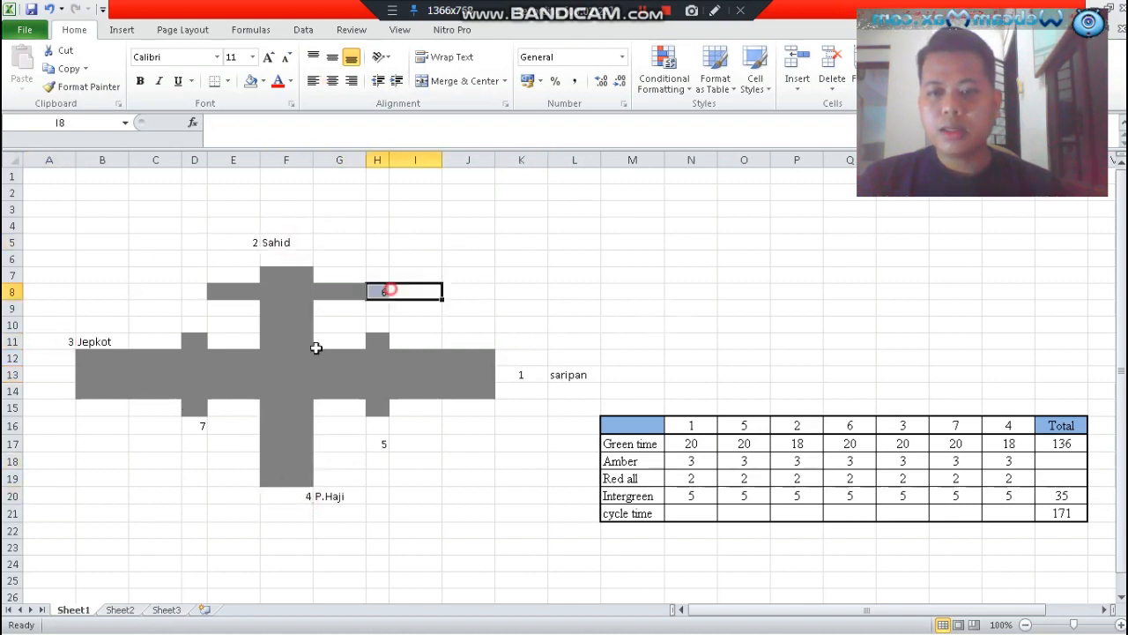
{"action": "left_click", "coordinate": [209, 428]}
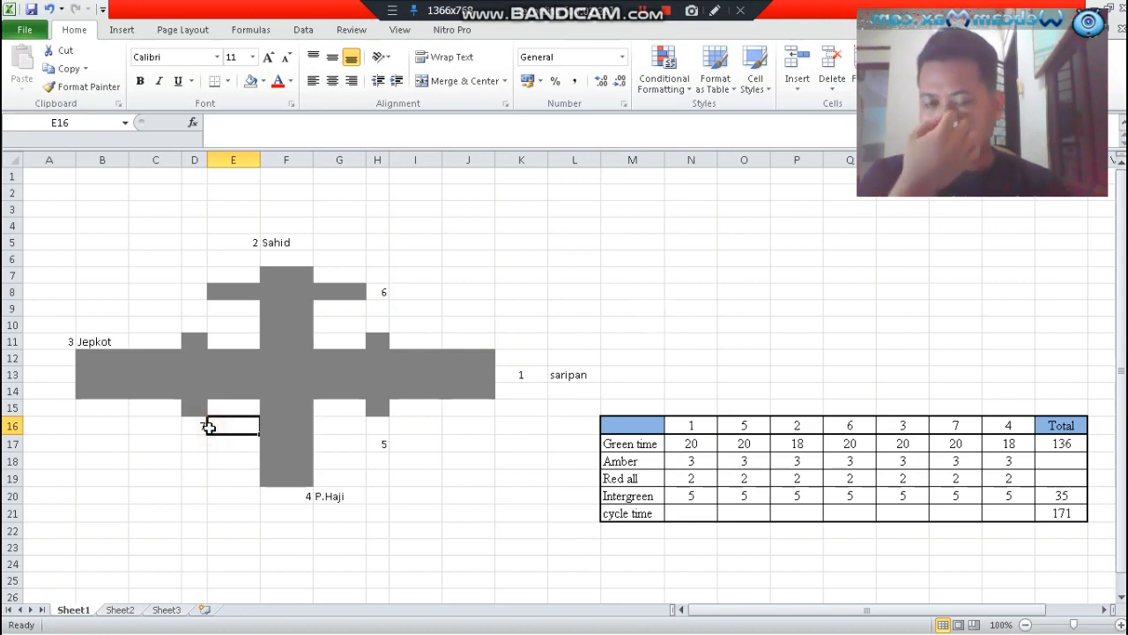
{"action": "left_click", "coordinate": [197, 430]}
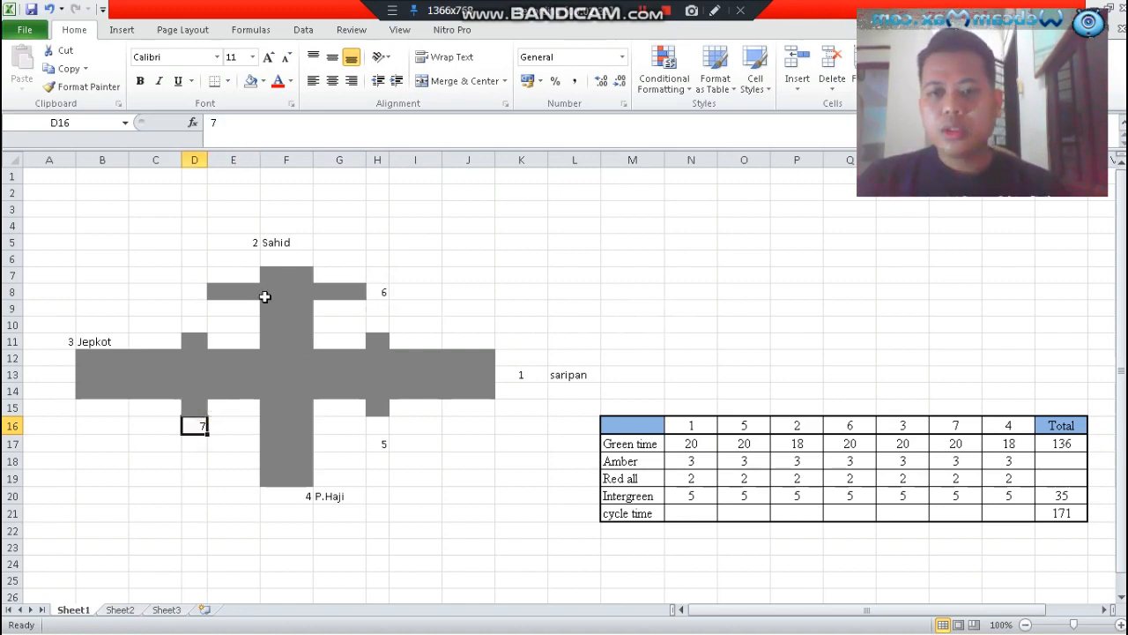
Trace the signal phase order through the approaches and crossings in the diagram, and return to the Vissim signal control editor
{"action": "left_click", "coordinate": [520, 376]}
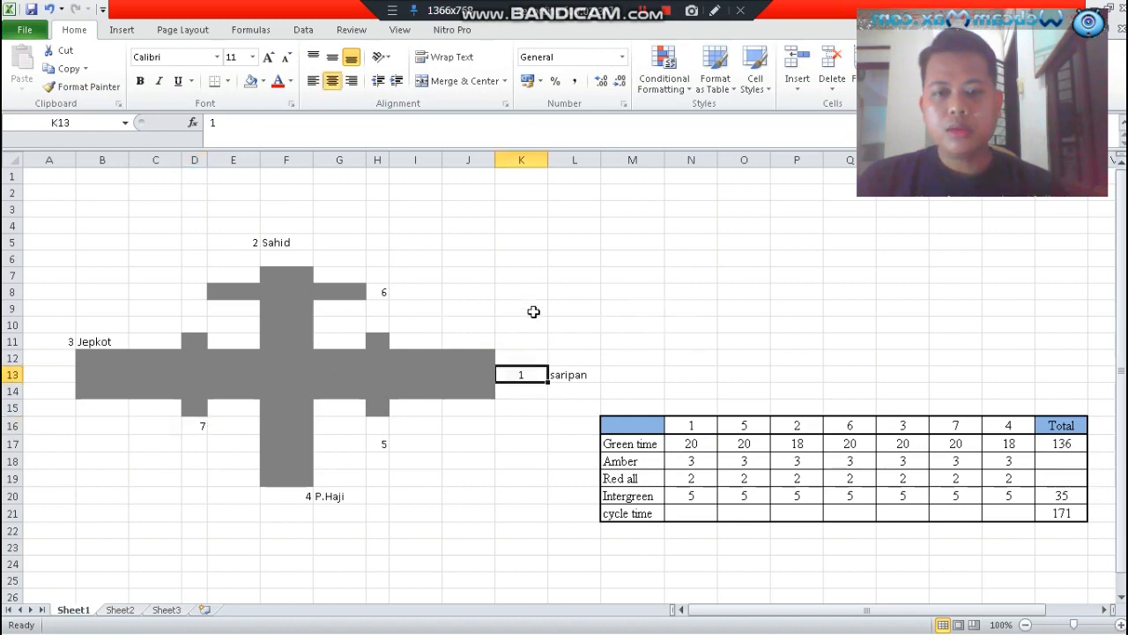
{"action": "left_click", "coordinate": [376, 442]}
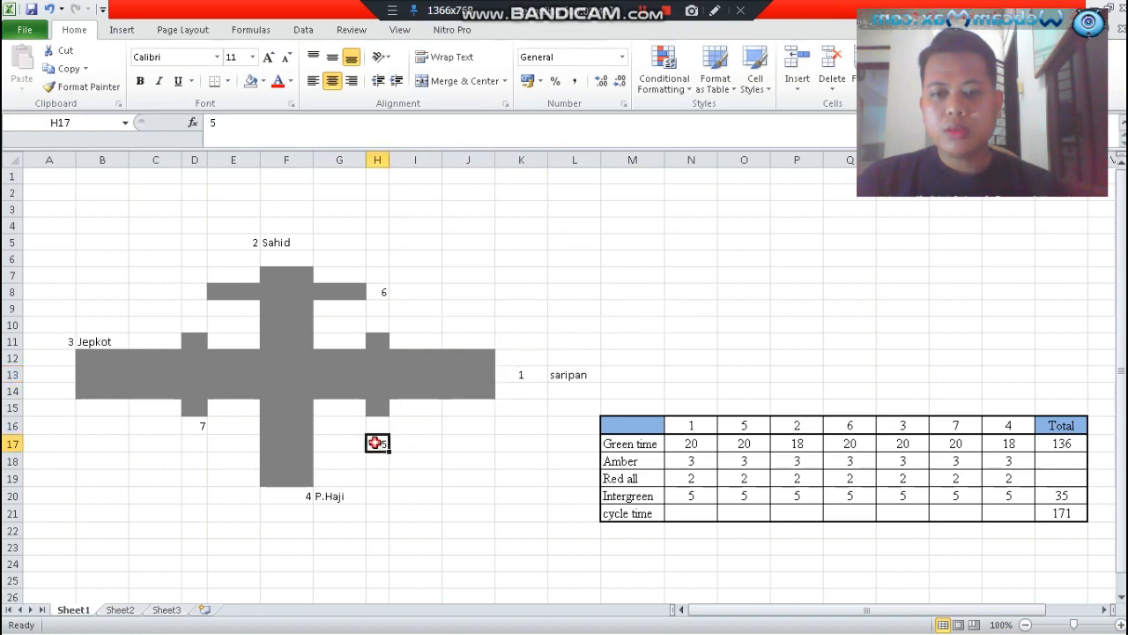
{"action": "left_click", "coordinate": [296, 246]}
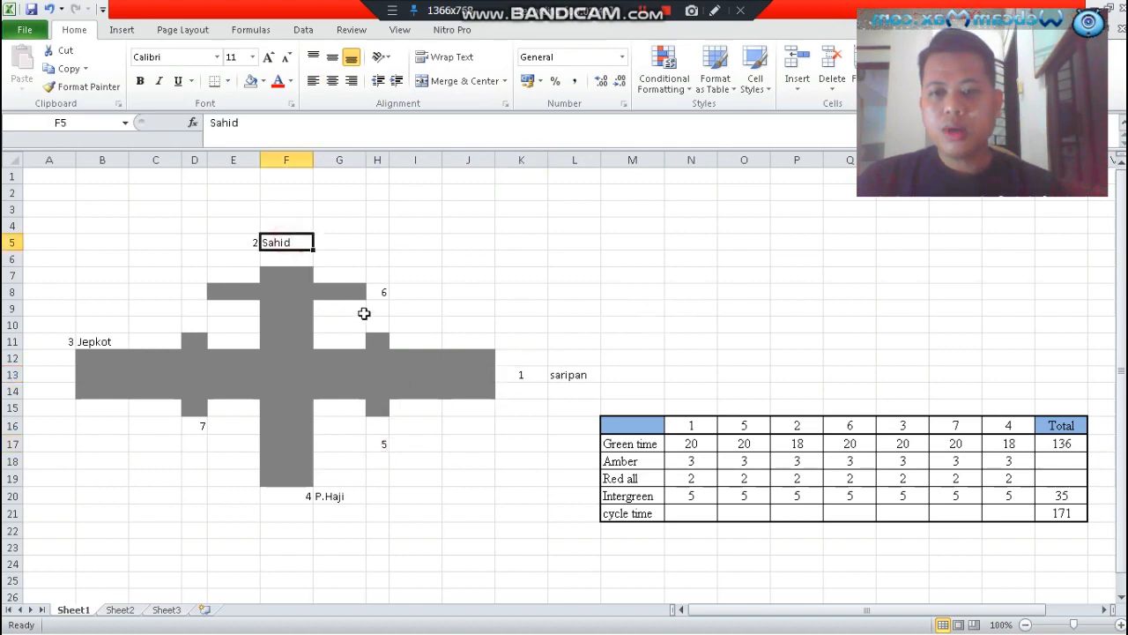
{"action": "left_click", "coordinate": [388, 290]}
{"action": "left_click", "coordinate": [70, 356]}
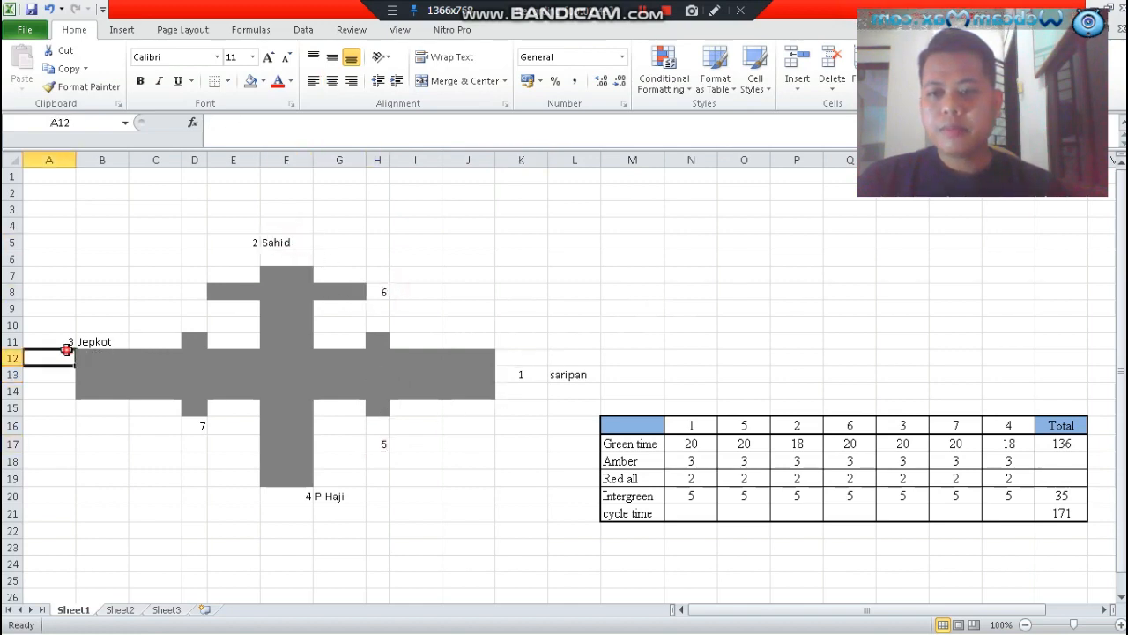
{"action": "left_click", "coordinate": [199, 427]}
{"action": "left_click", "coordinate": [284, 495]}
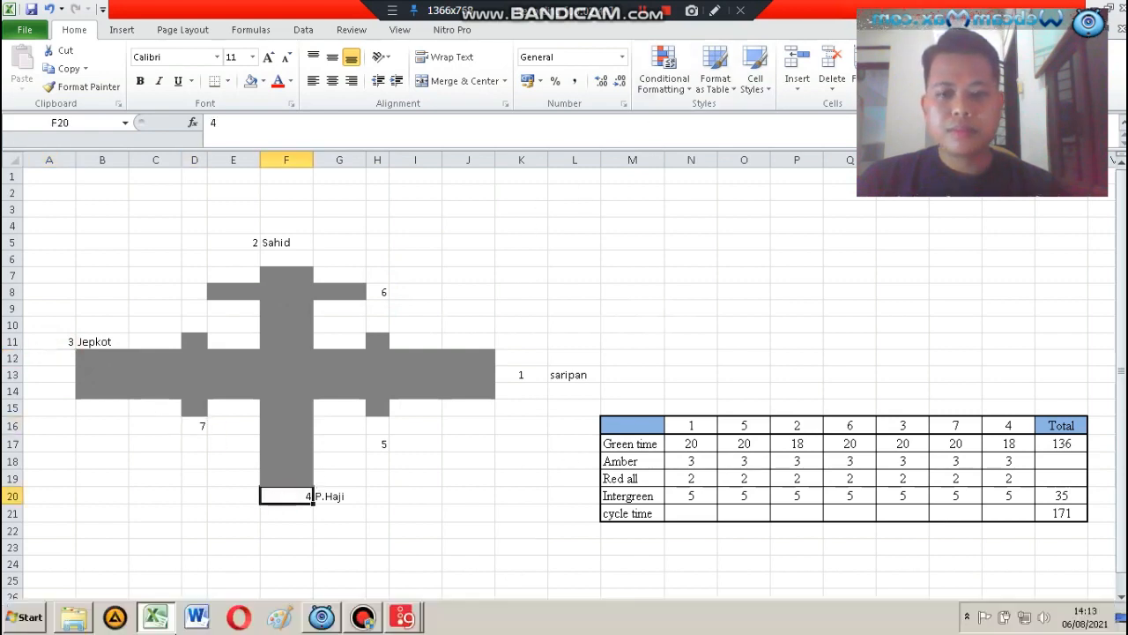
{"action": "left_click", "coordinate": [150, 622]}
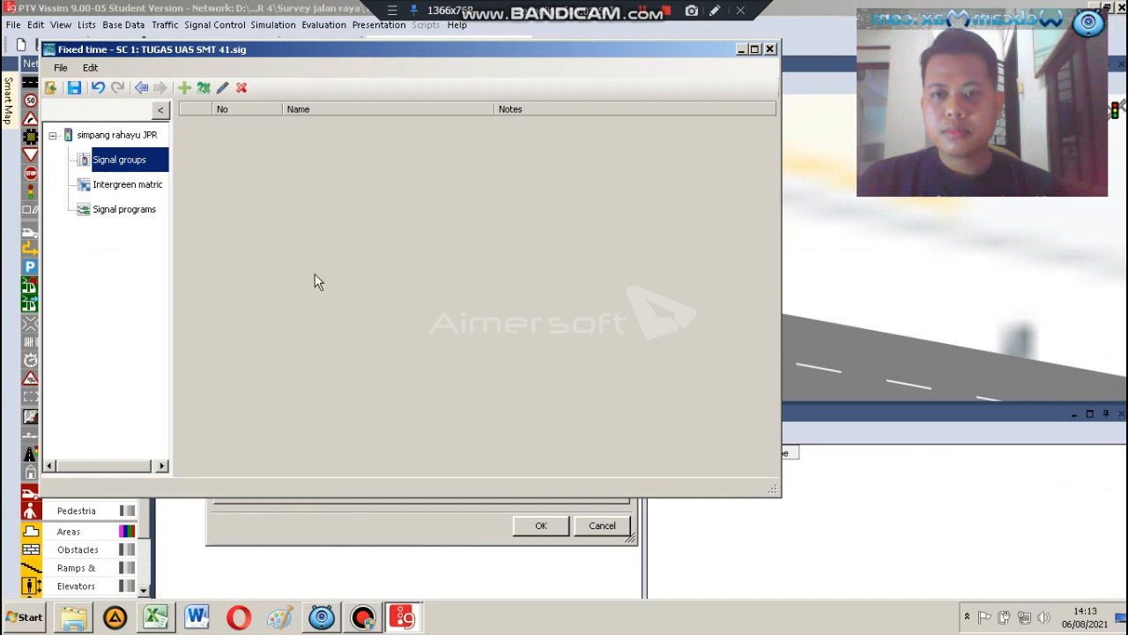
Add a signal group to the simpang rahayu JPR controller and name it "Saripan"
{"action": "left_click", "coordinate": [185, 89]}
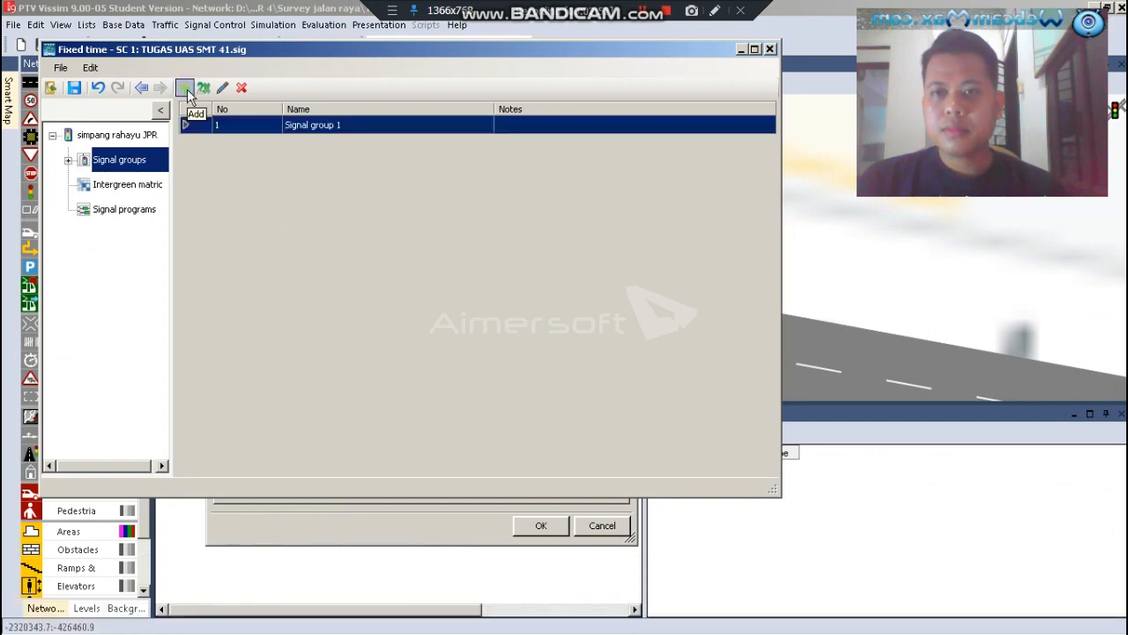
{"action": "left_click", "coordinate": [262, 125]}
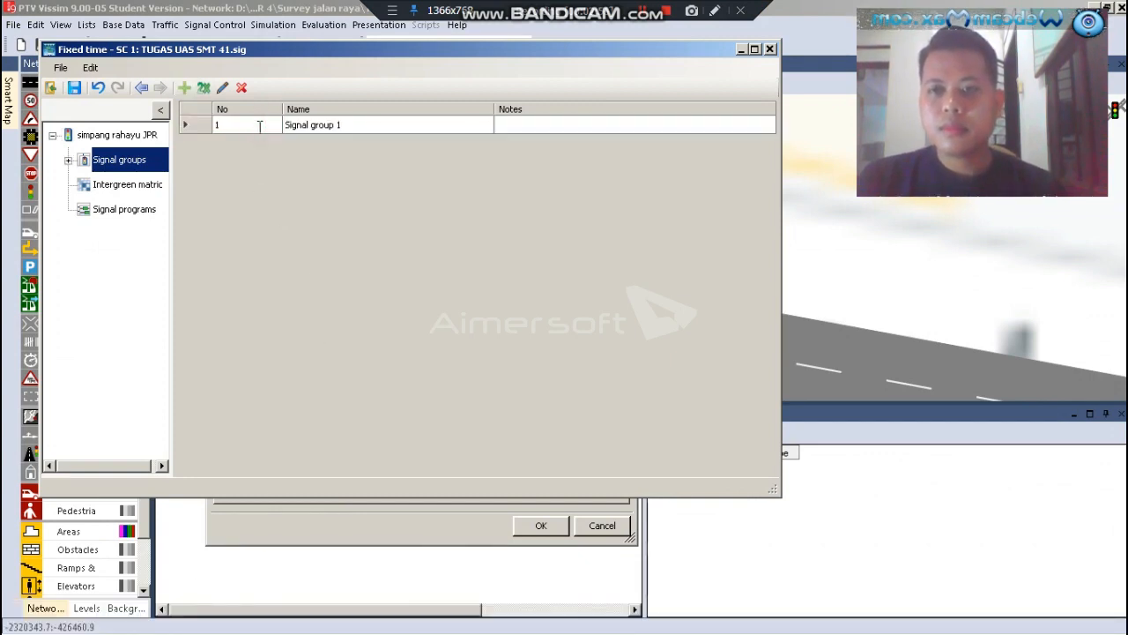
{"action": "double_click", "coordinate": [195, 125]}
{"action": "left_click_drag", "start_coordinate": [255, 125], "coordinate": [180, 126]}
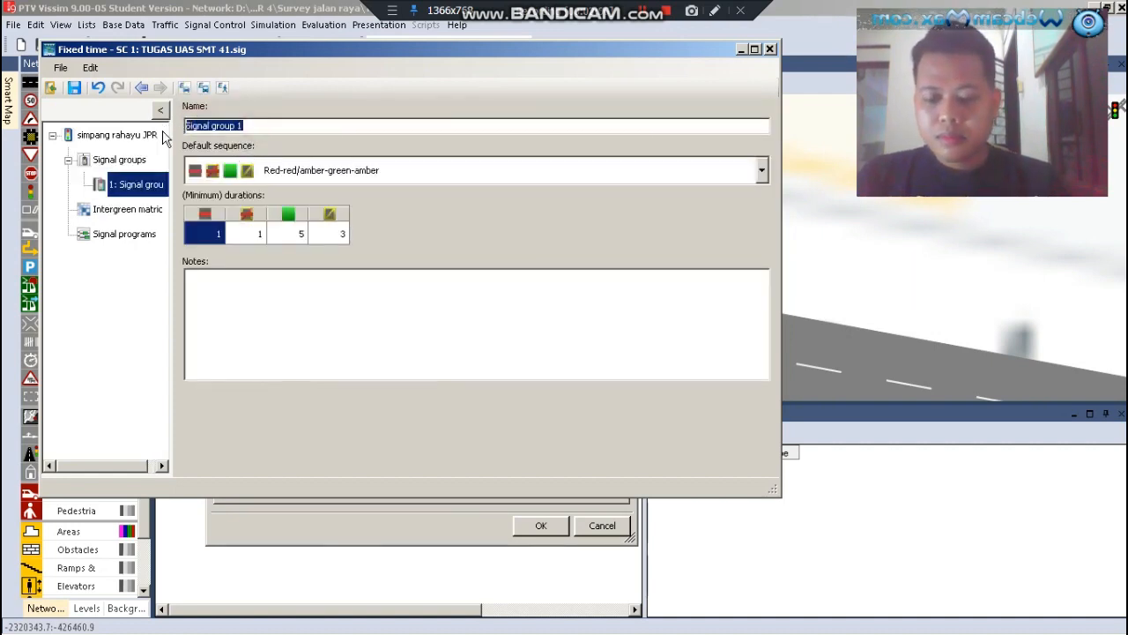
{"action": "type", "text": "Saripan"}
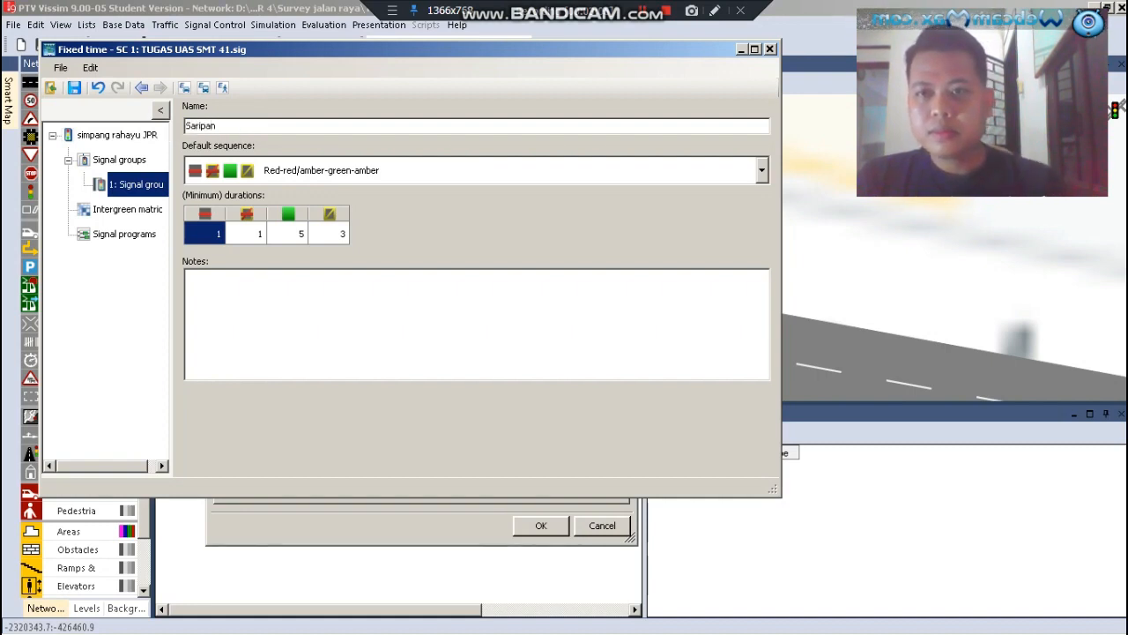
Set the Saripan group's default sequence to Red-green-amber and its minimum red duration to 2
{"action": "left_click", "coordinate": [268, 177]}
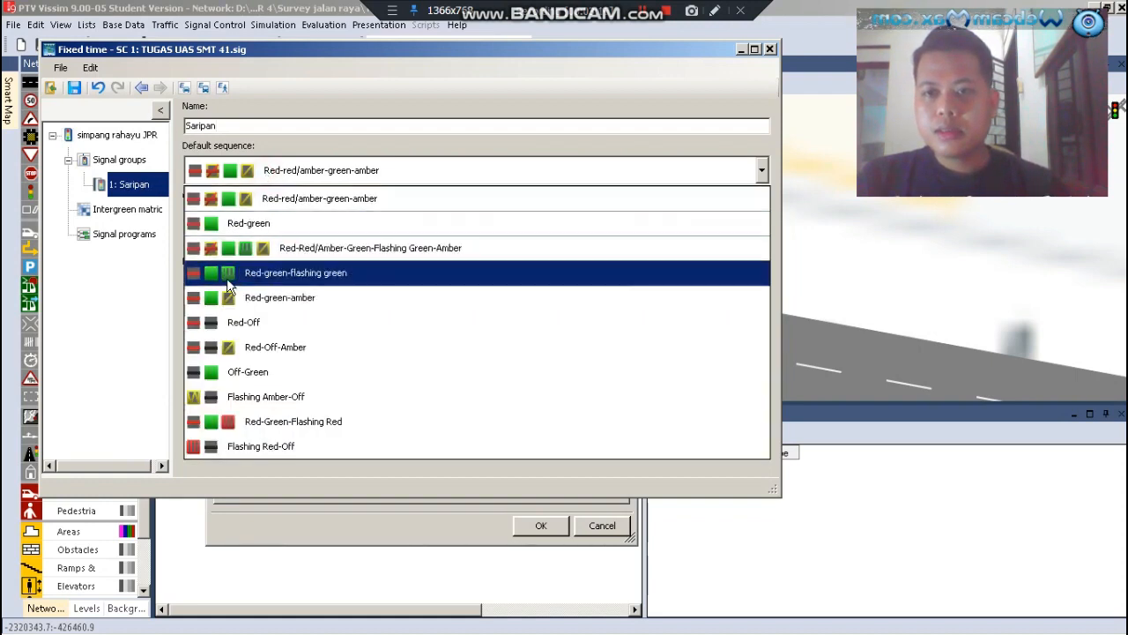
{"action": "left_click", "coordinate": [302, 300]}
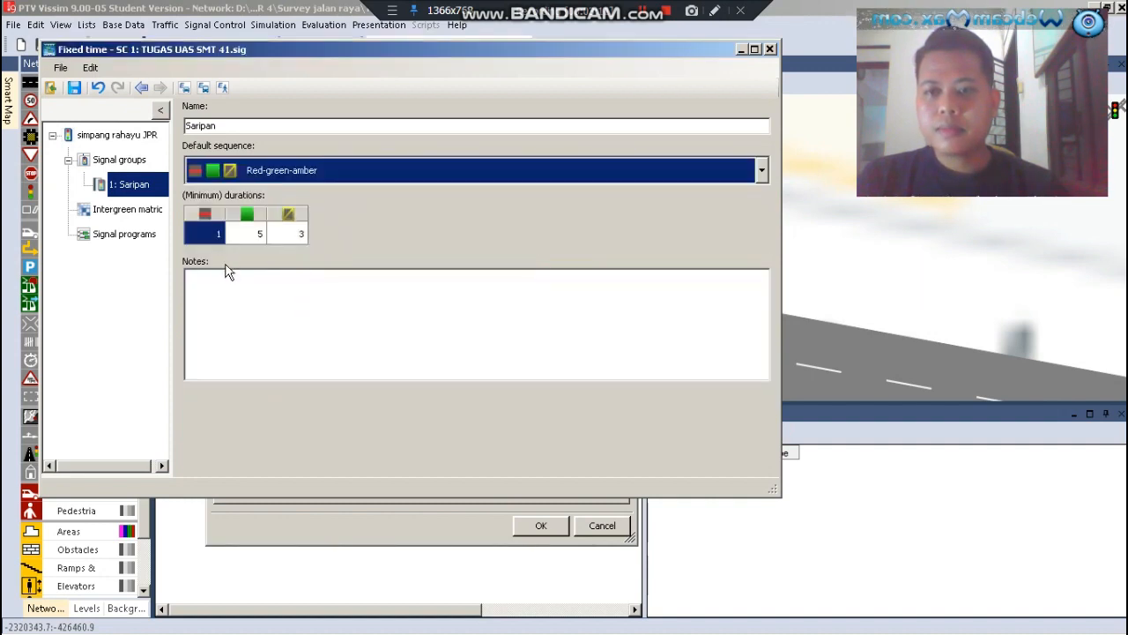
{"action": "left_click", "coordinate": [220, 238]}
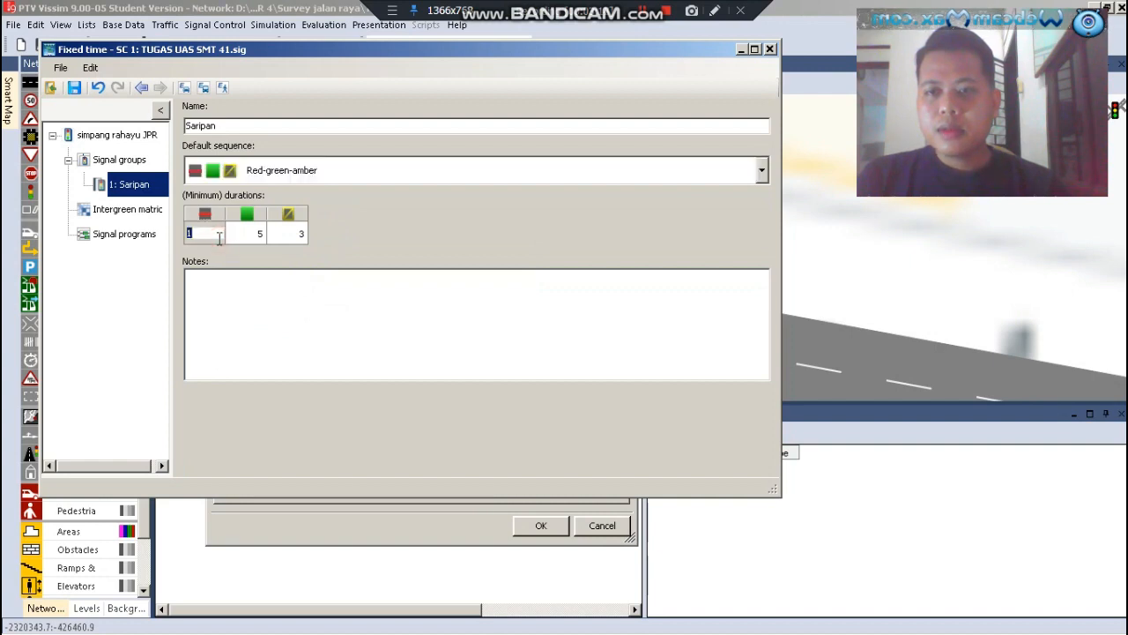
{"action": "type", "text": "2"}
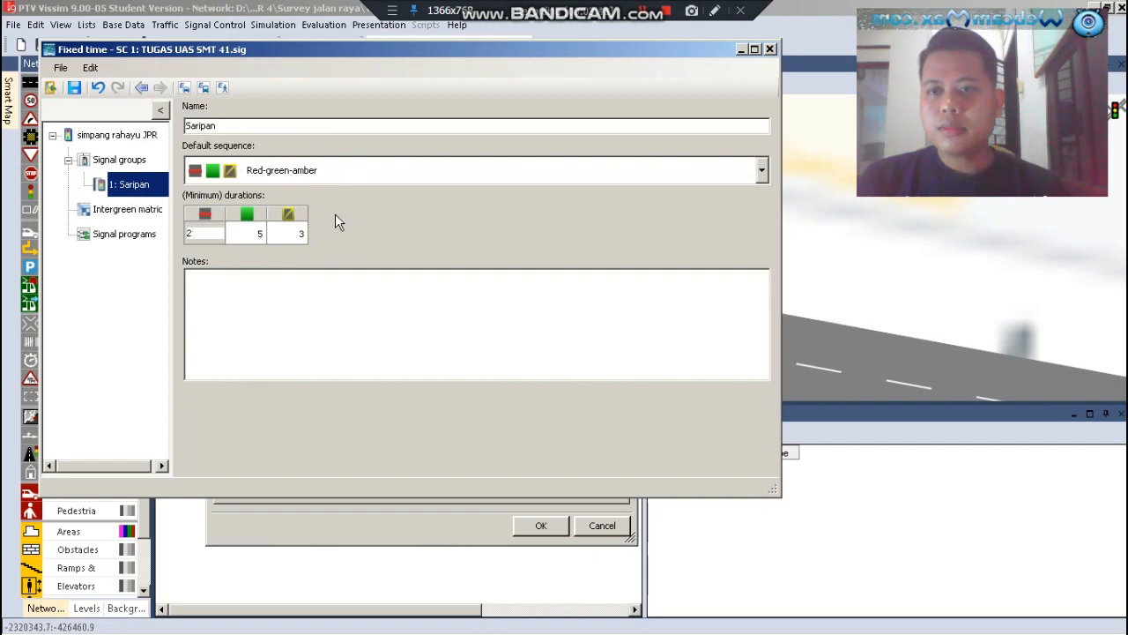
{"action": "left_click", "coordinate": [131, 184]}
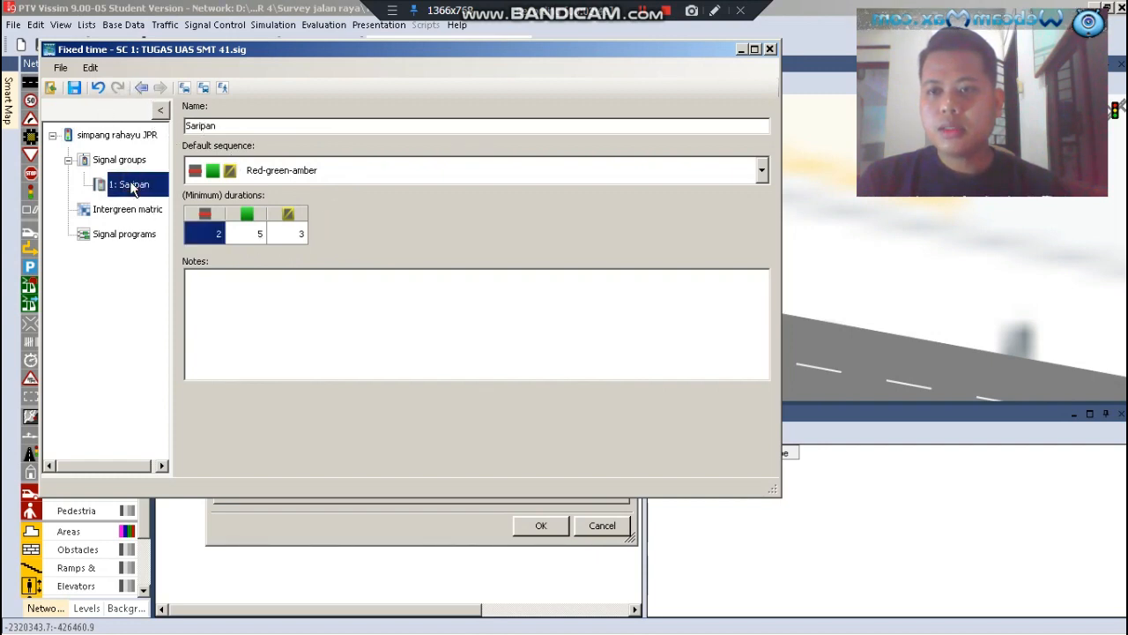
Add six more signal groups, numbered 2 to 7, to the controller's signal groups
{"action": "left_click", "coordinate": [103, 162]}
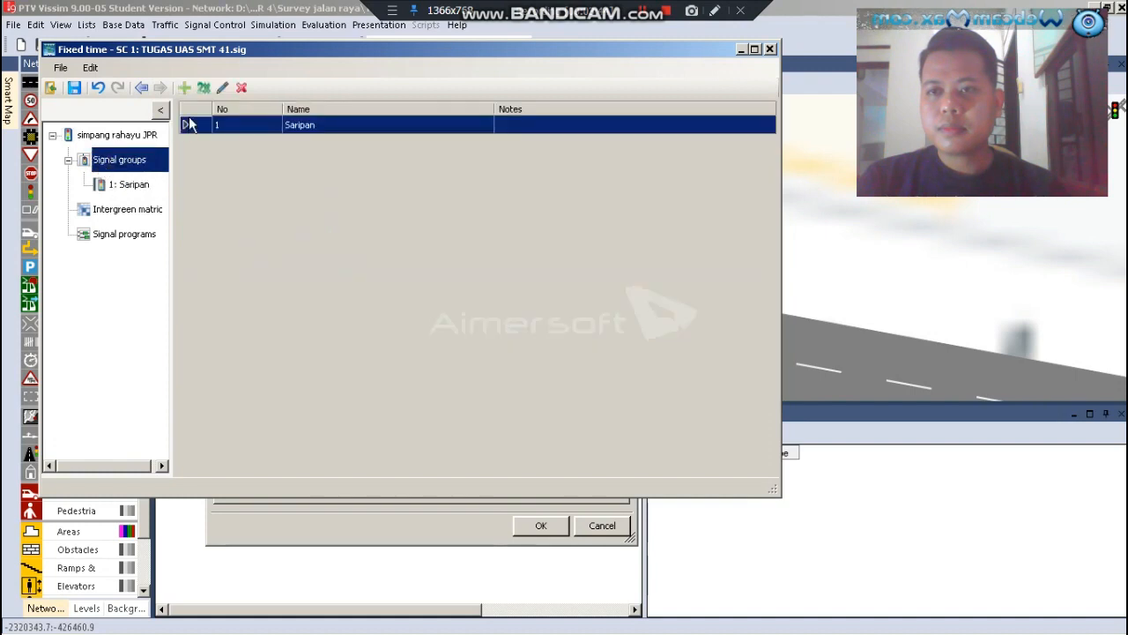
{"action": "left_click", "coordinate": [184, 89]}
{"action": "left_click", "coordinate": [185, 88]}
{"action": "left_click", "coordinate": [184, 88]}
{"action": "left_click", "coordinate": [184, 88]}
{"action": "left_click", "coordinate": [184, 88]}
{"action": "left_click", "coordinate": [184, 88]}
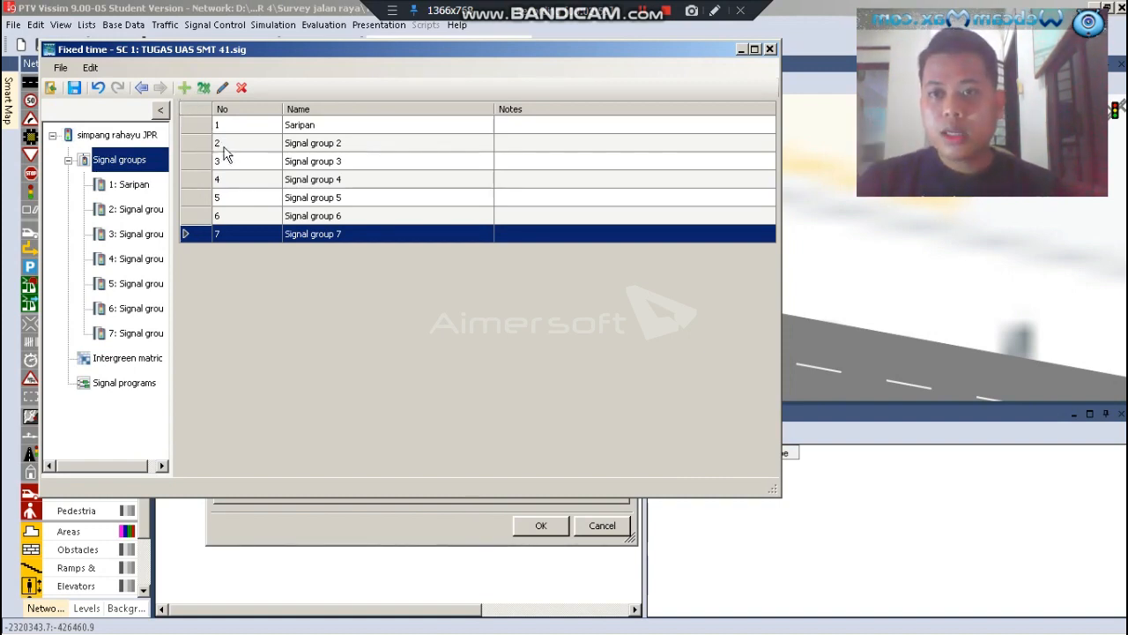
Open signal group 2, check the phase order in the Excel workbook, and rename the group as "Jc Saripan" in Vissim
{"action": "left_click", "coordinate": [260, 143]}
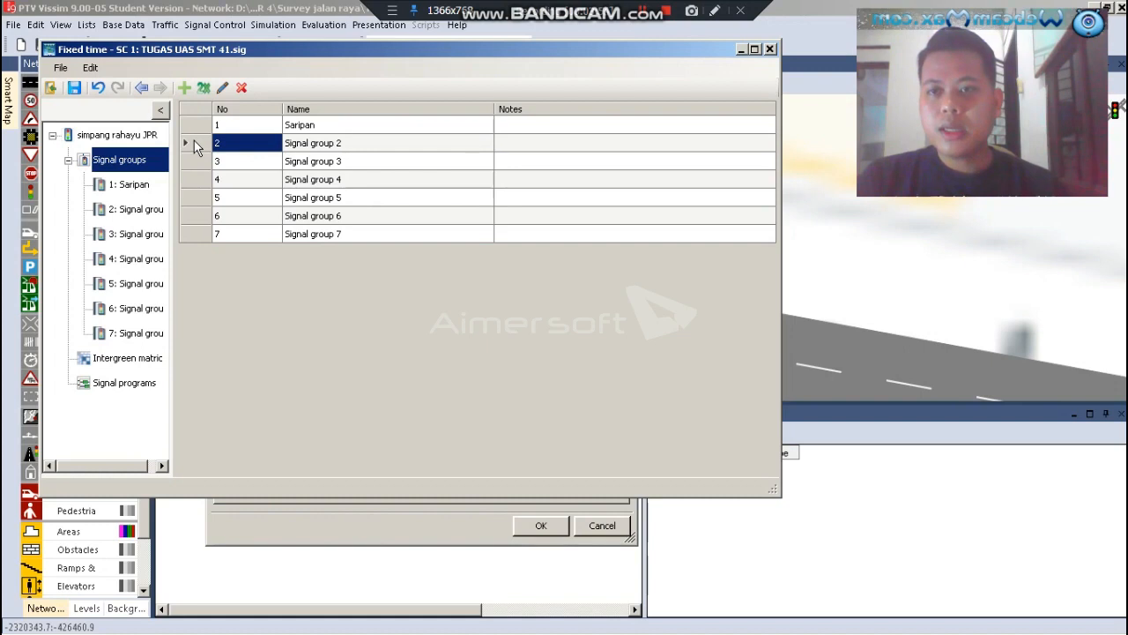
{"action": "double_click", "coordinate": [194, 143]}
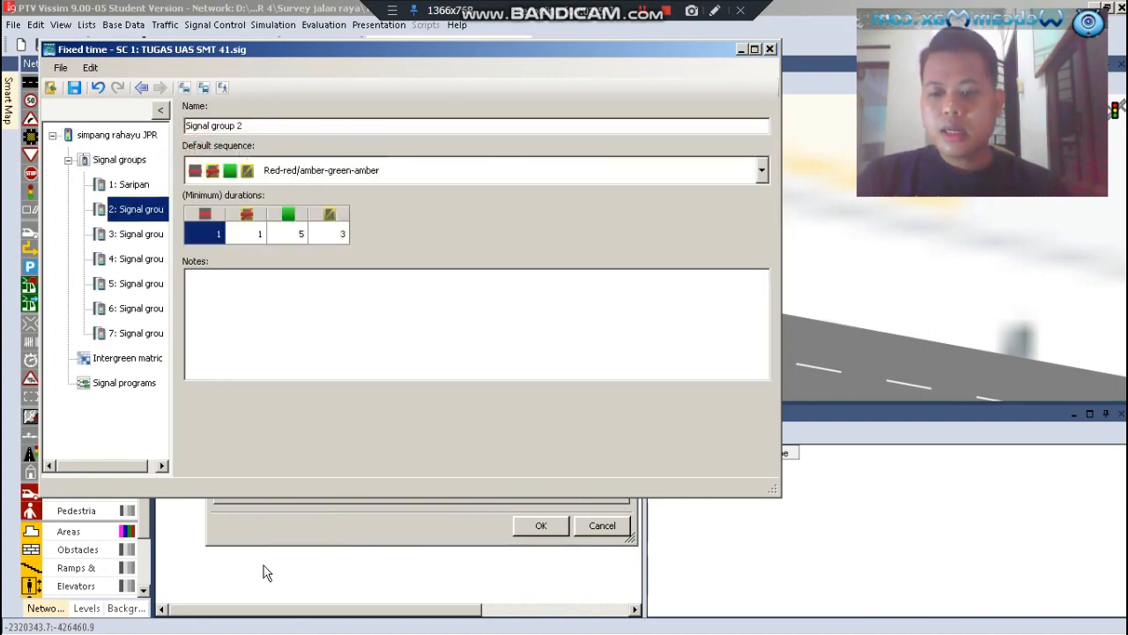
{"action": "left_click", "coordinate": [155, 614]}
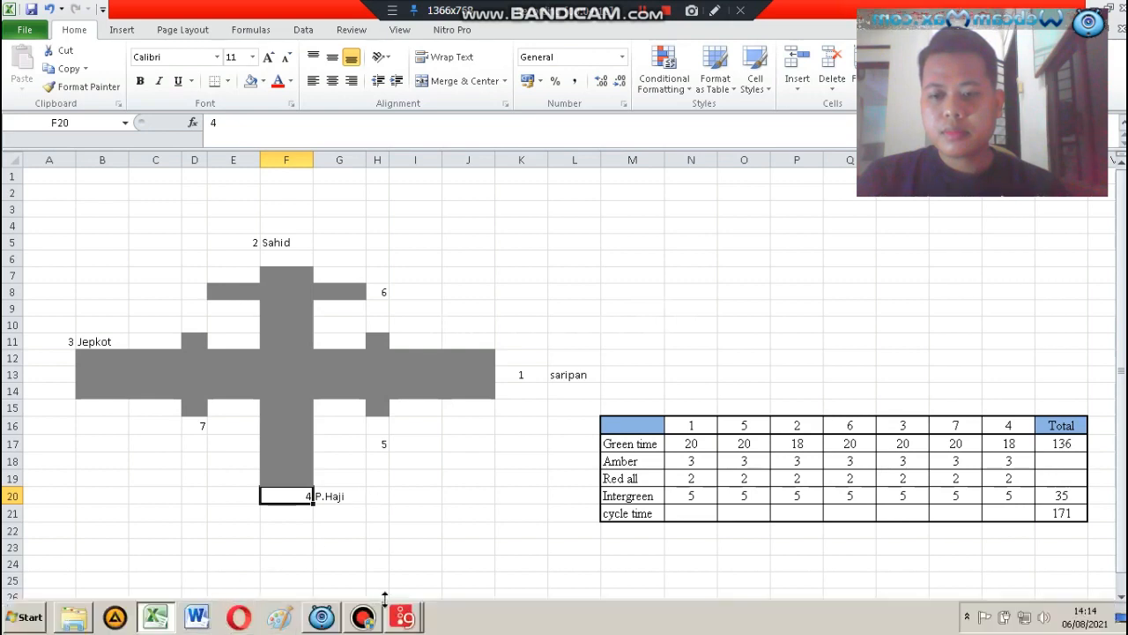
{"action": "left_click", "coordinate": [402, 617]}
{"action": "left_click", "coordinate": [387, 582]}
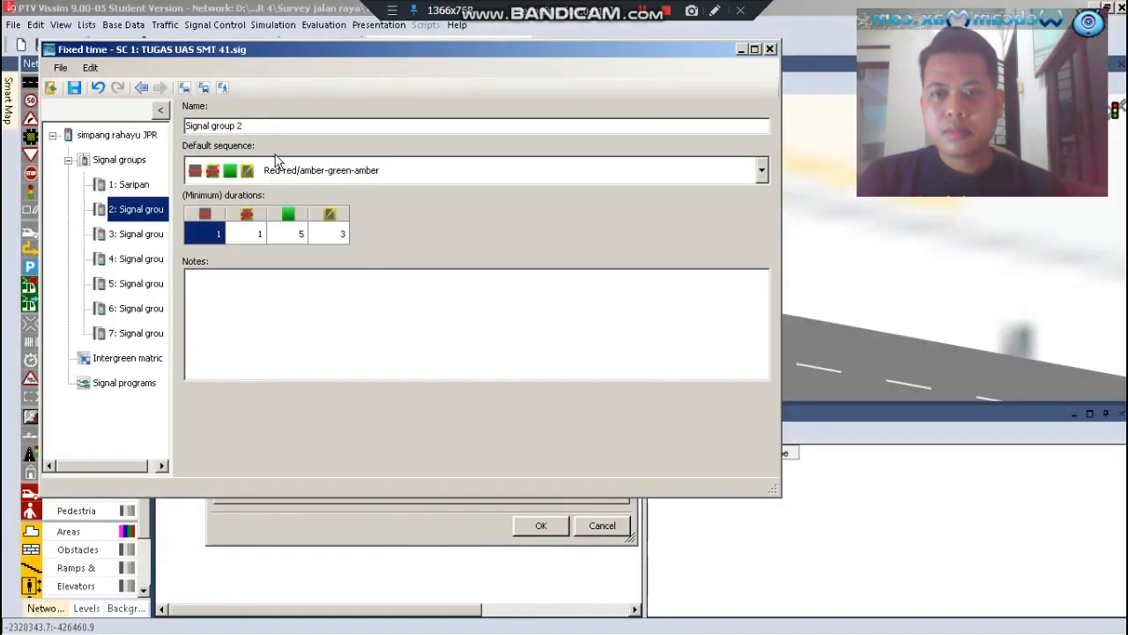
{"action": "left_click_drag", "start_coordinate": [253, 129], "coordinate": [183, 128]}
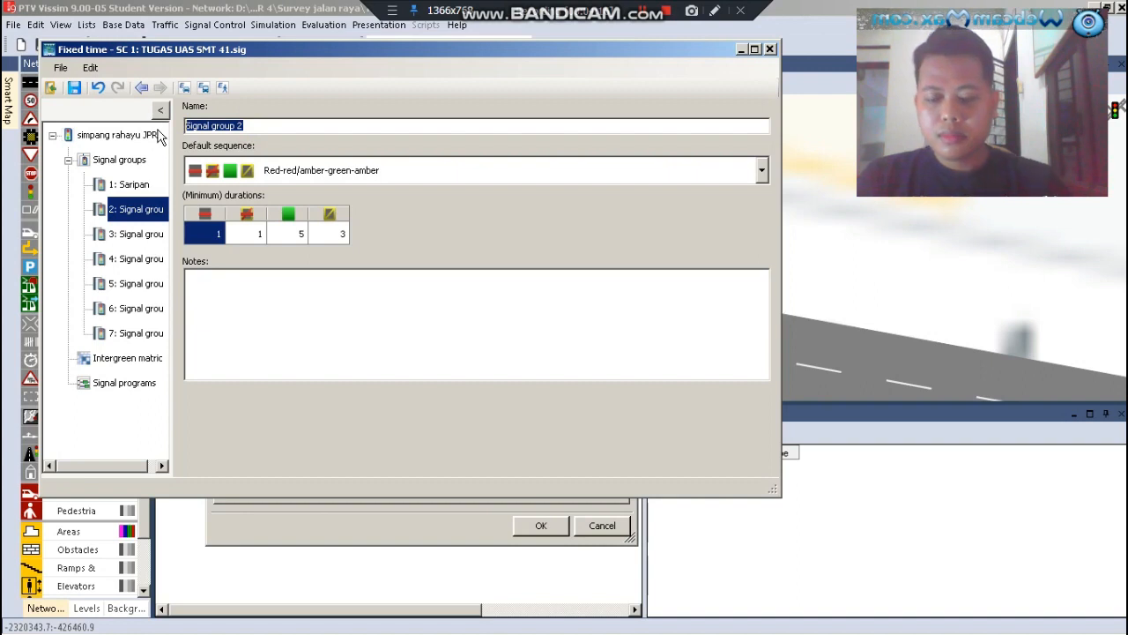
{"action": "type", "text": "Jc"}
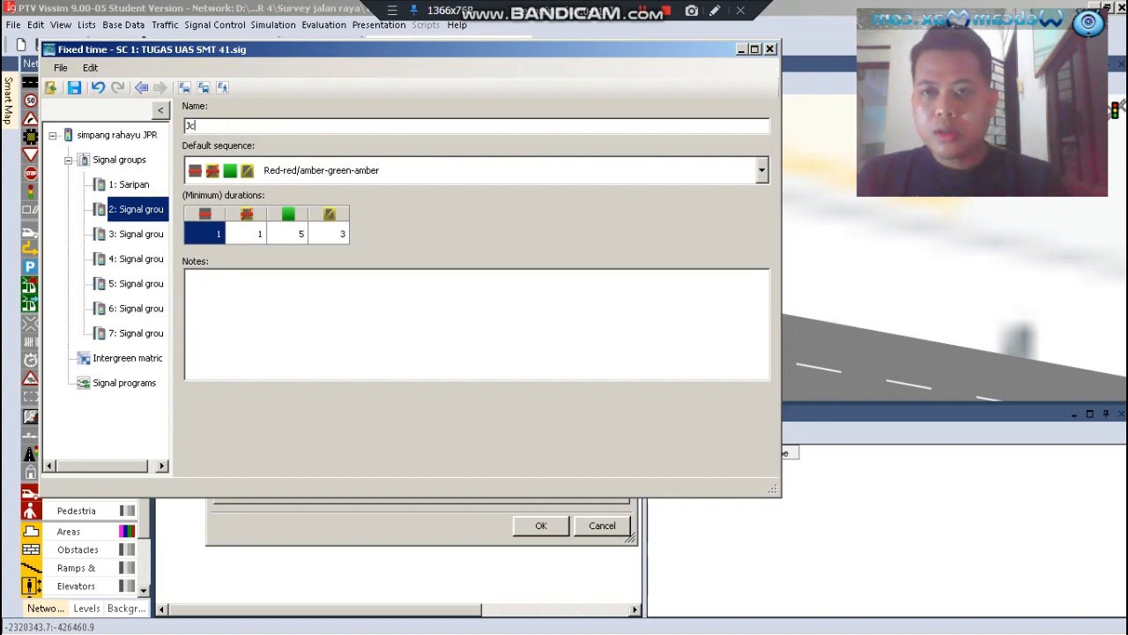
{"action": "type", "text": " Saripan"}
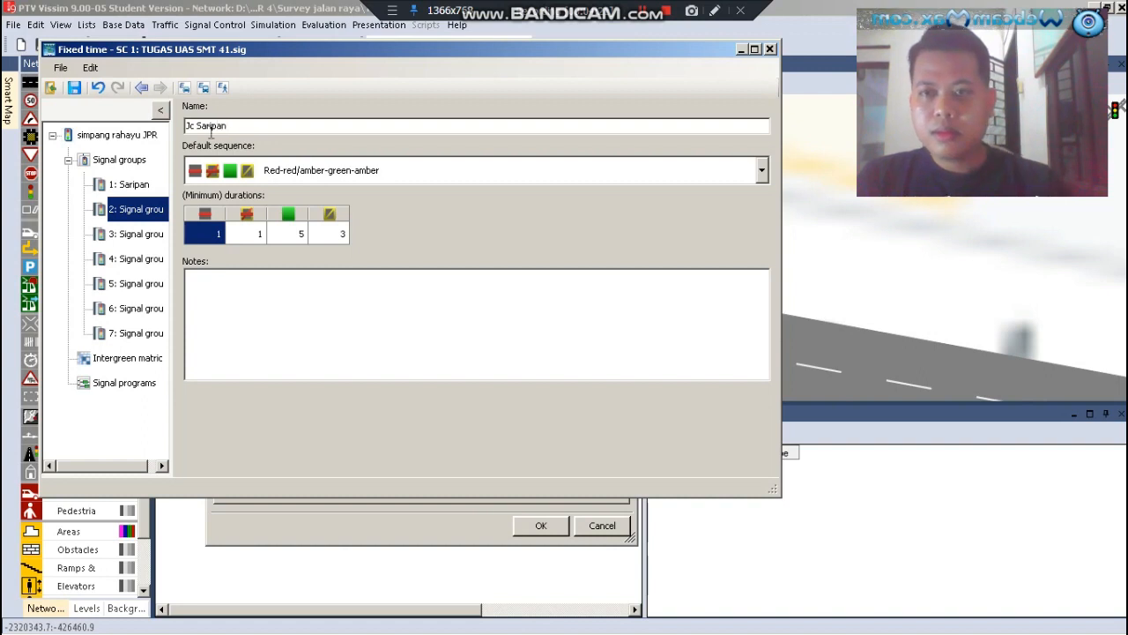
Set the Jc Saripan group's default sequence to Red-green-flashing green and its flashing green duration to 5
{"action": "left_click", "coordinate": [281, 177]}
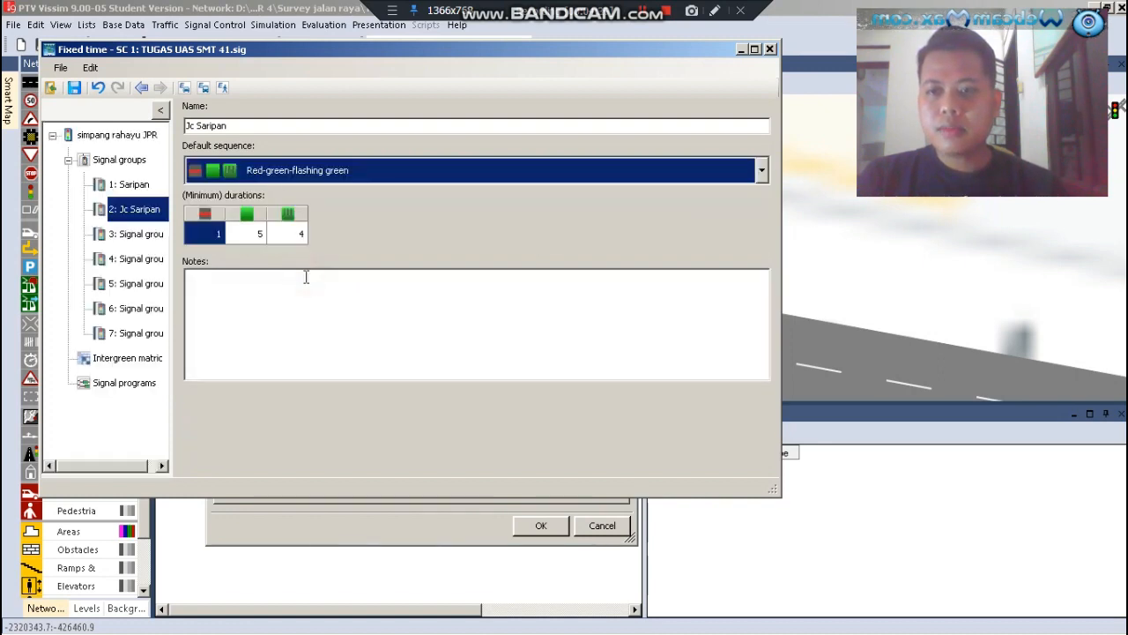
{"action": "left_click", "coordinate": [295, 236]}
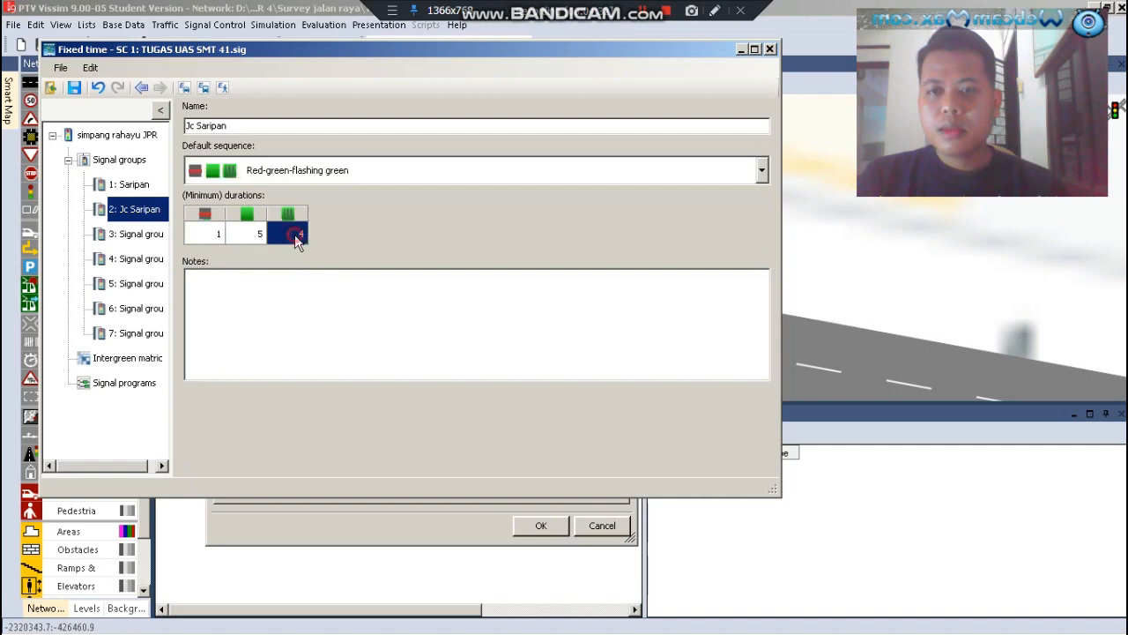
{"action": "left_click", "coordinate": [289, 234]}
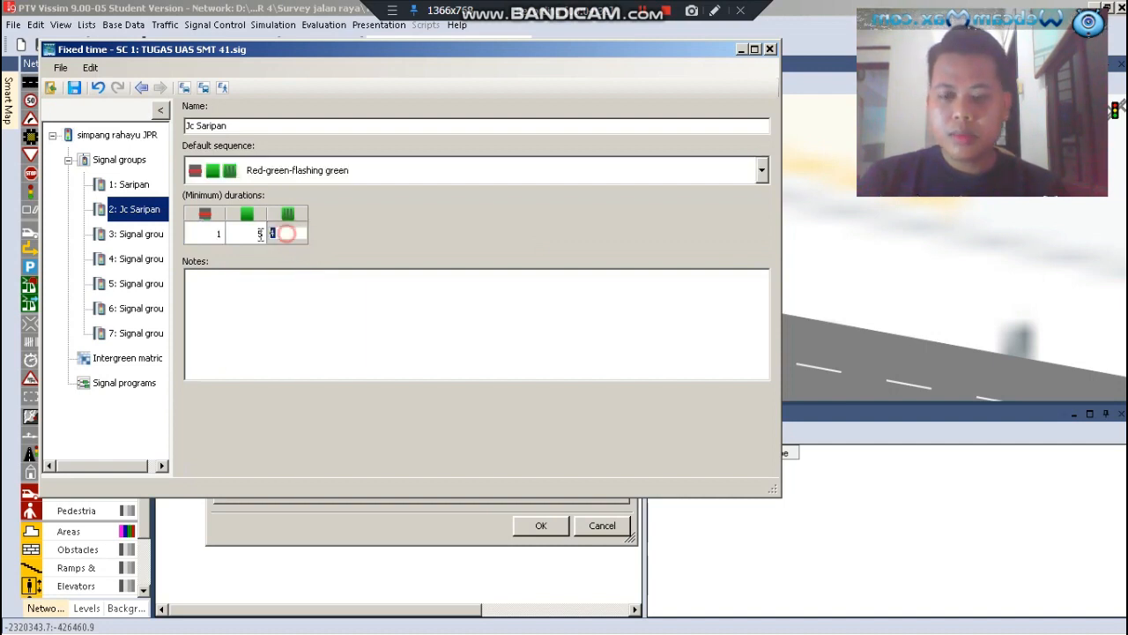
{"action": "type", "text": "5"}
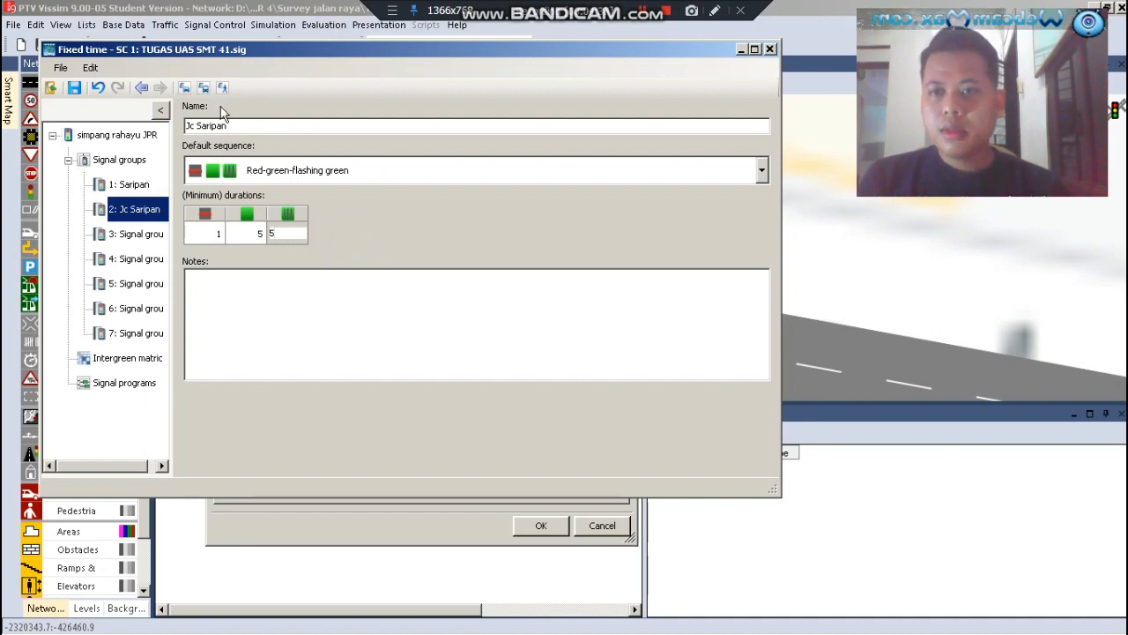
Open signal group 3, check the next approach in the Excel workbook, and rename the group as "Sahid" in Vissim
{"action": "left_click", "coordinate": [136, 239]}
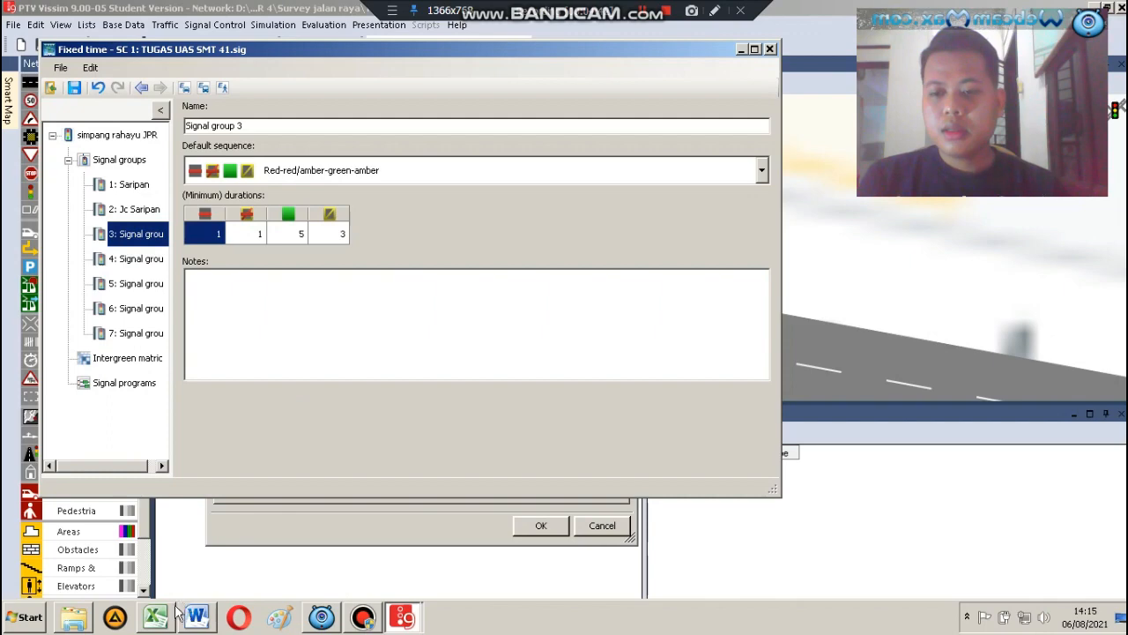
{"action": "left_click", "coordinate": [157, 617]}
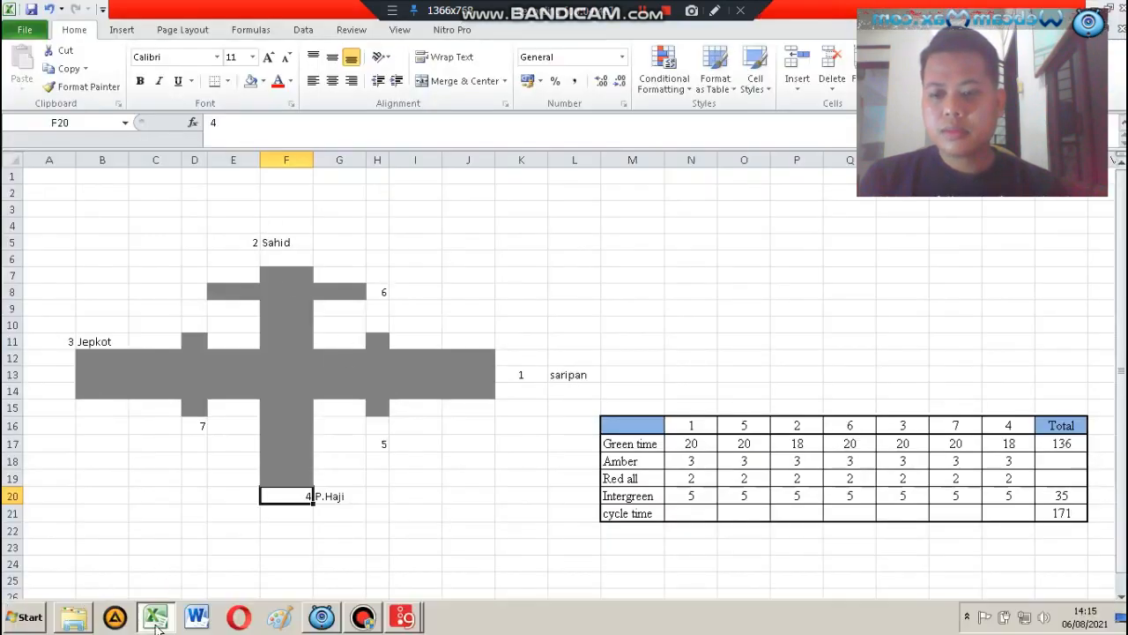
{"action": "left_click", "coordinate": [153, 617]}
{"action": "left_click_drag", "start_coordinate": [265, 128], "coordinate": [154, 150]}
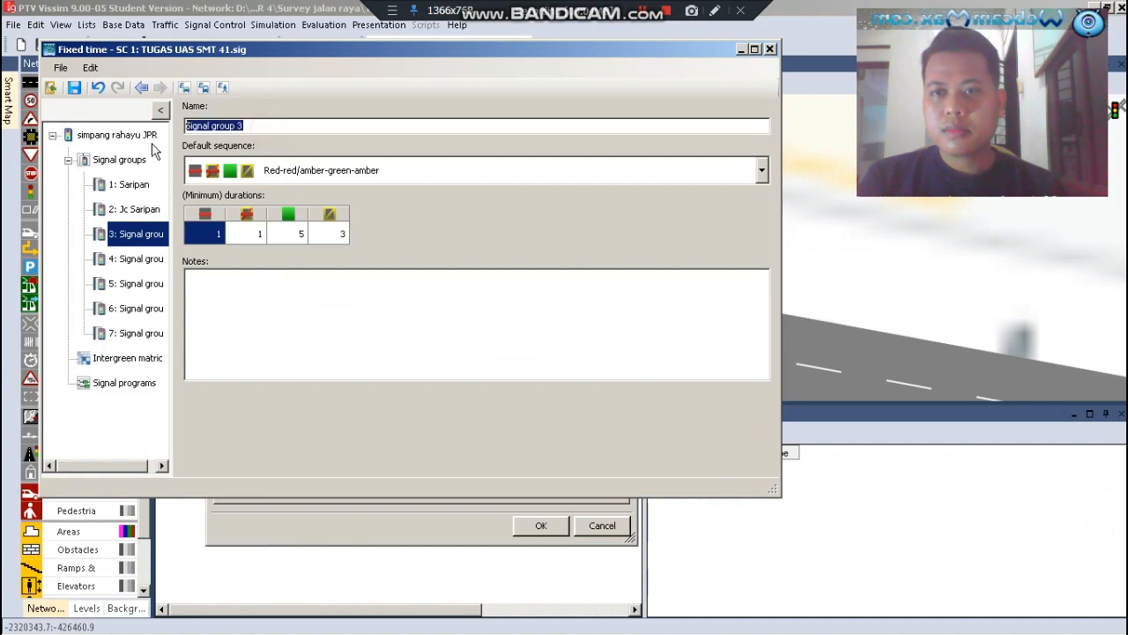
{"action": "type", "text": "Shid"}
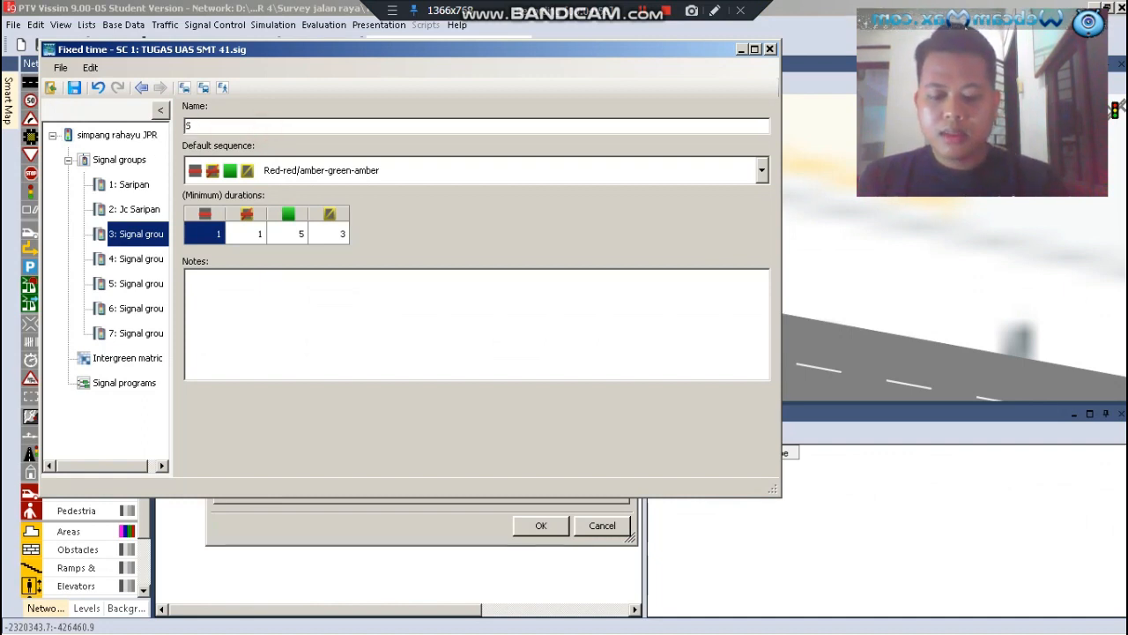
{"action": "key", "text": "BackSpace"}
{"action": "key", "text": "BackSpace"}
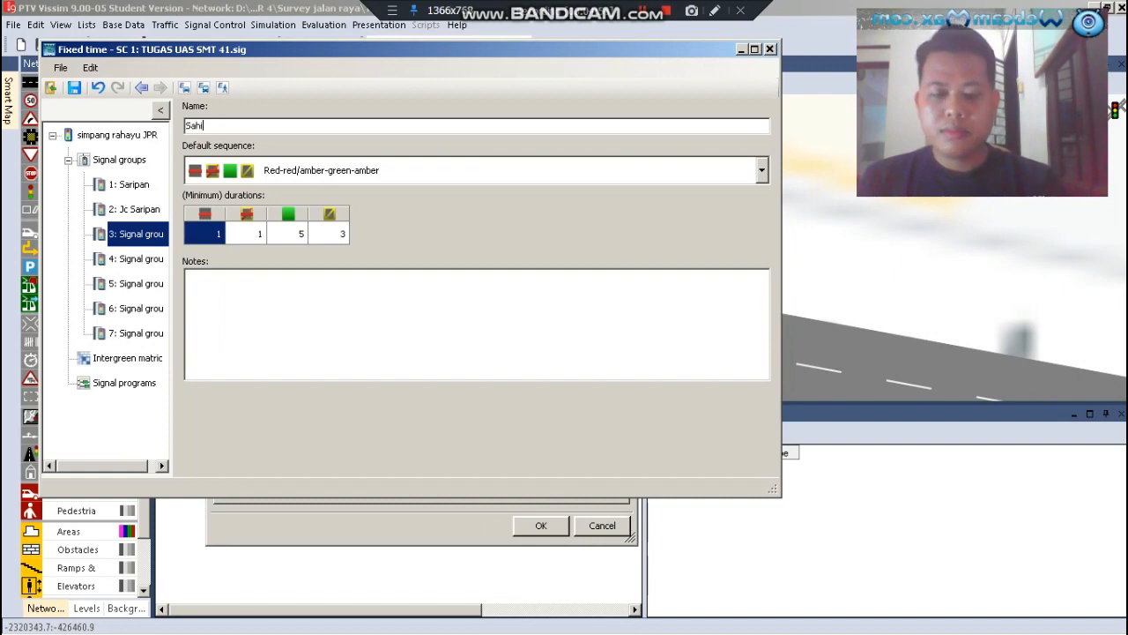
Set the Sahid group's default sequence to Red-green-amber and its minimum red duration to 2
{"action": "left_click", "coordinate": [262, 165]}
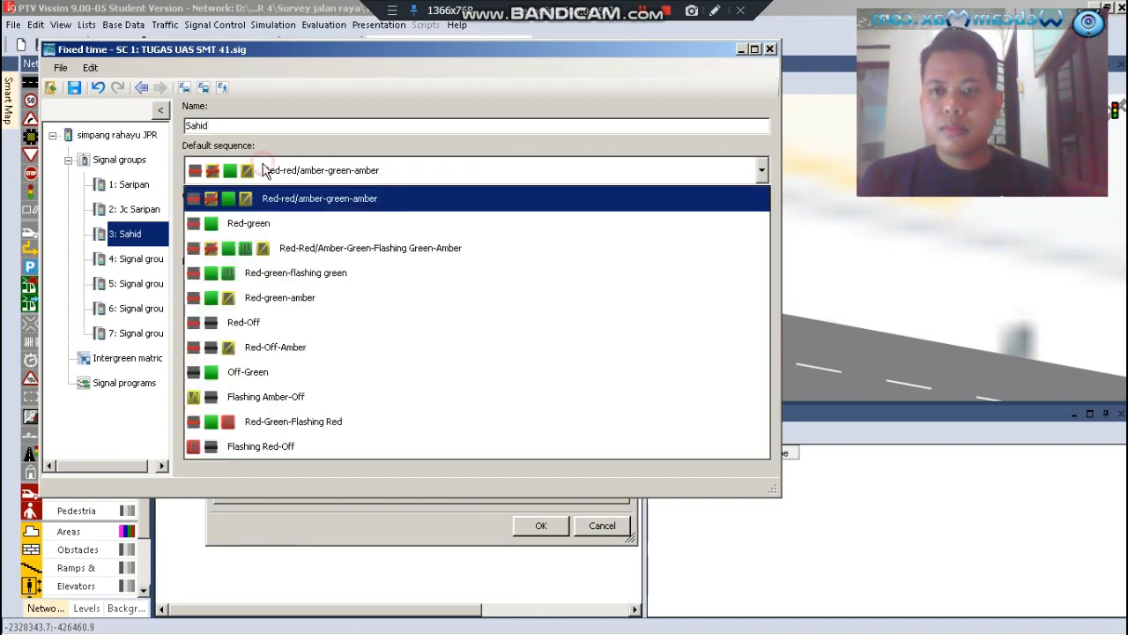
{"action": "left_click", "coordinate": [315, 300]}
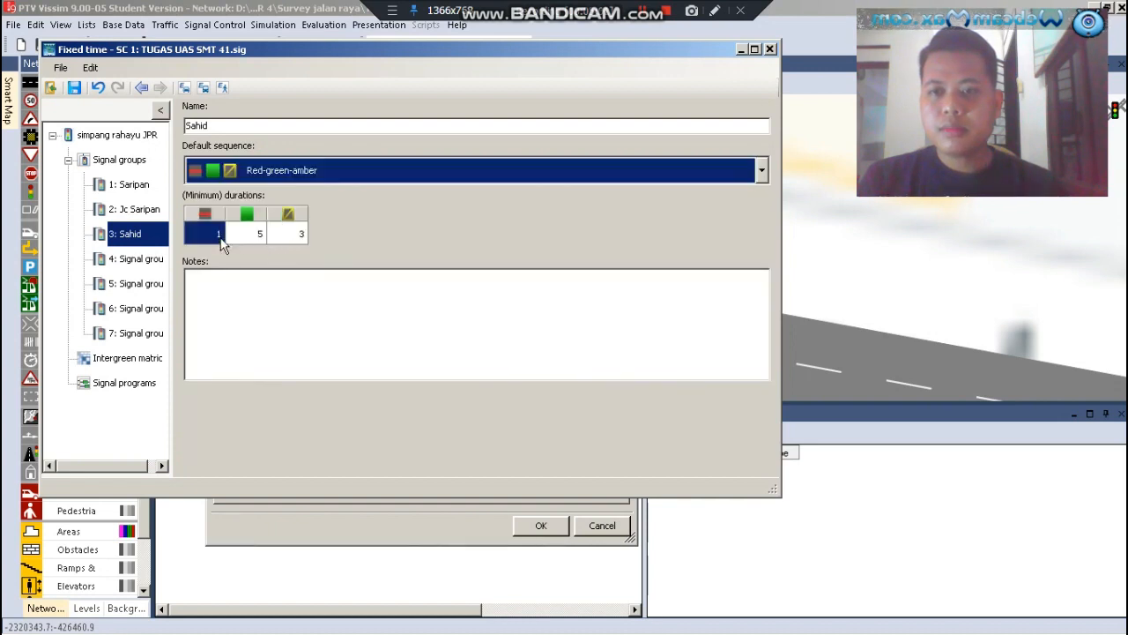
{"action": "left_click", "coordinate": [221, 238]}
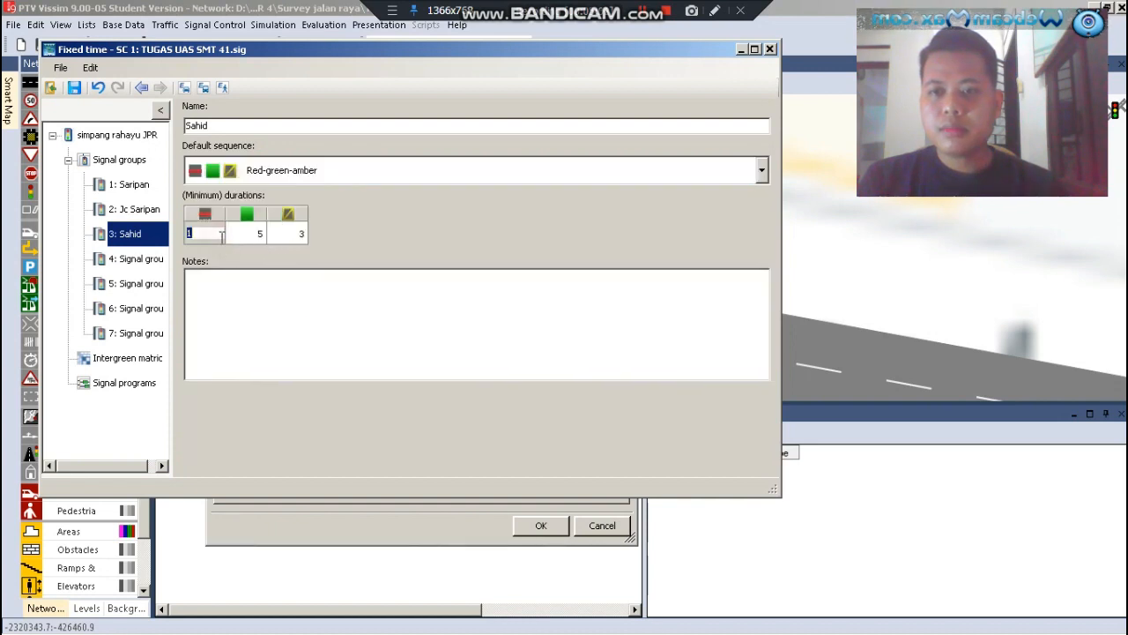
Open signal group 4 and rename it as "JC SAHID"
{"action": "left_click", "coordinate": [144, 260]}
{"action": "left_click_drag", "start_coordinate": [262, 130], "coordinate": [161, 143]}
{"action": "type", "text": "JC"}
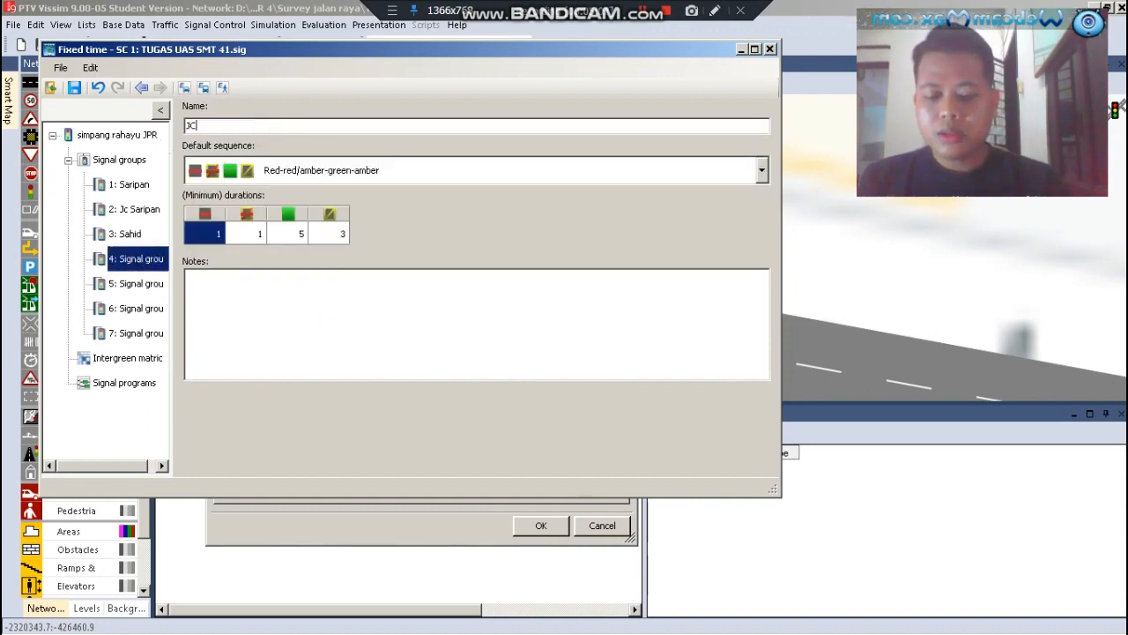
{"action": "type", "text": " SAHID"}
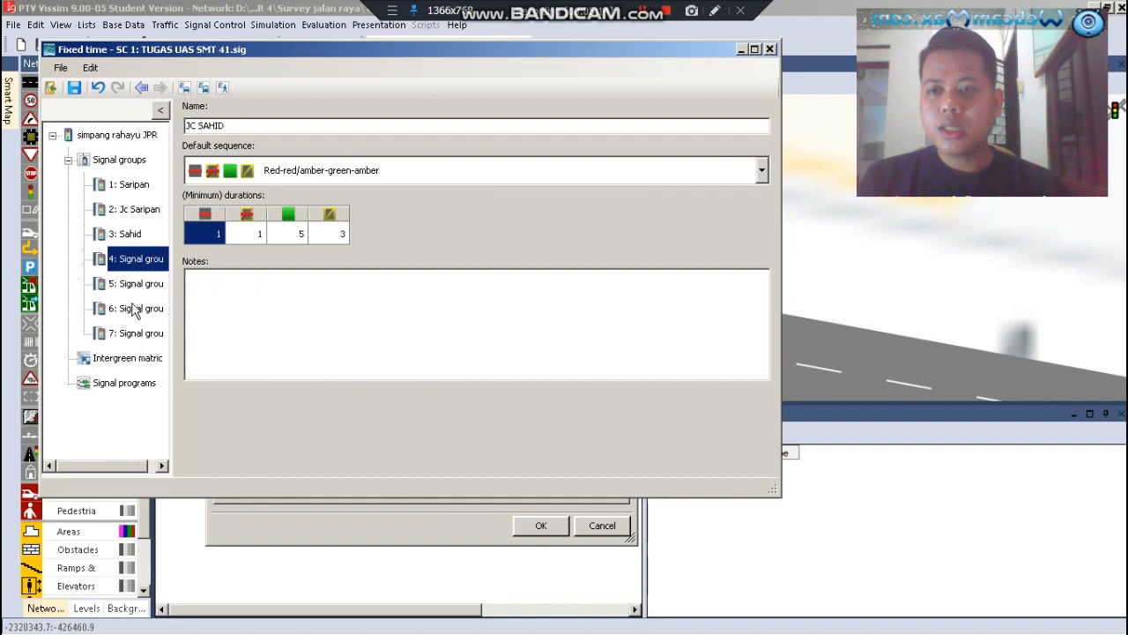
Set the JC SAHID group's default sequence to Red-green-flashing green and its flashing green duration to 5
{"action": "left_click", "coordinate": [294, 171]}
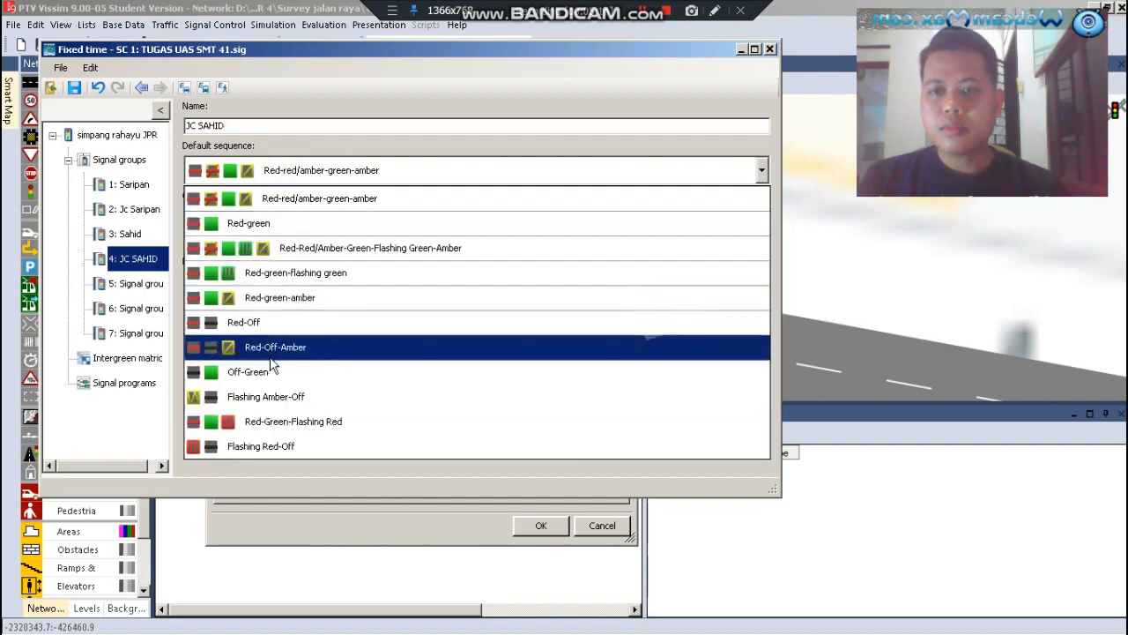
{"action": "left_click", "coordinate": [335, 277]}
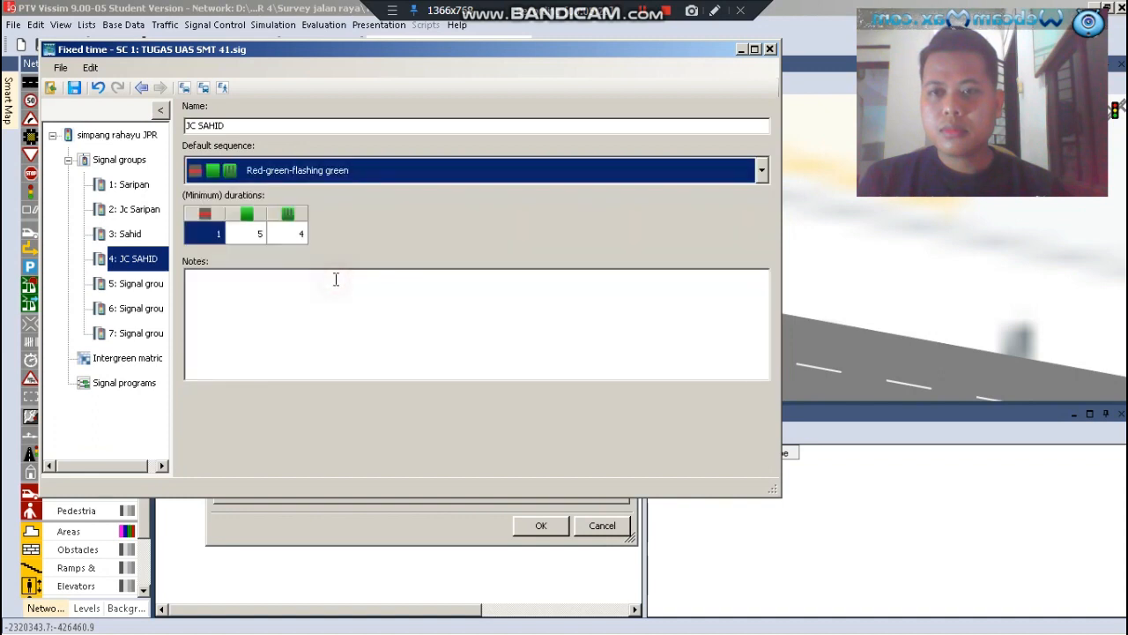
{"action": "left_click", "coordinate": [293, 236]}
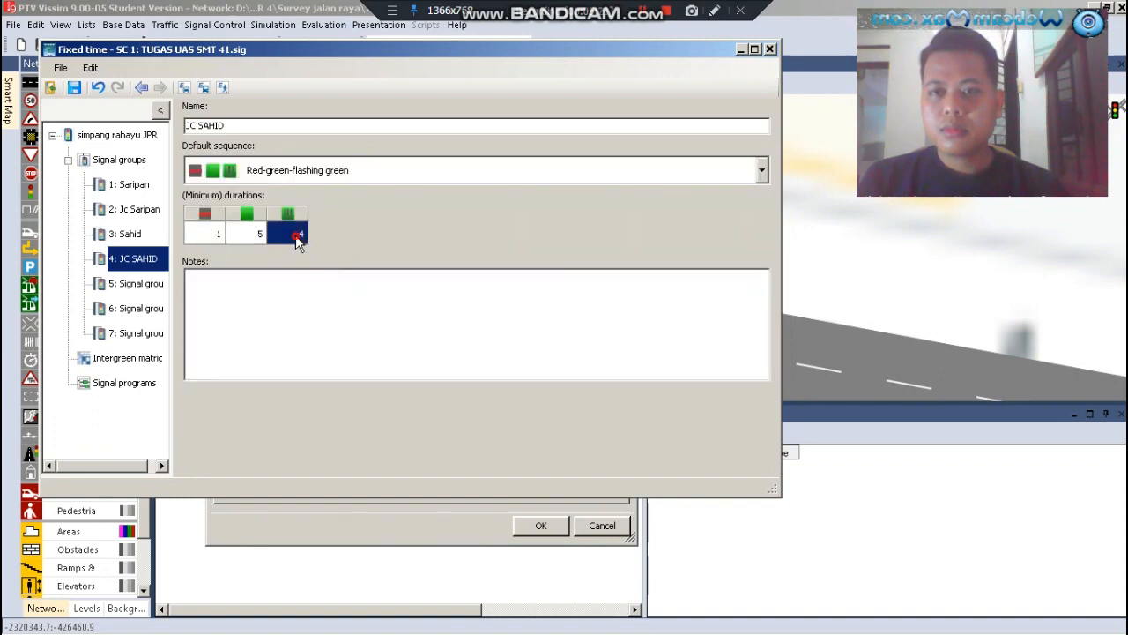
{"action": "type", "text": "5"}
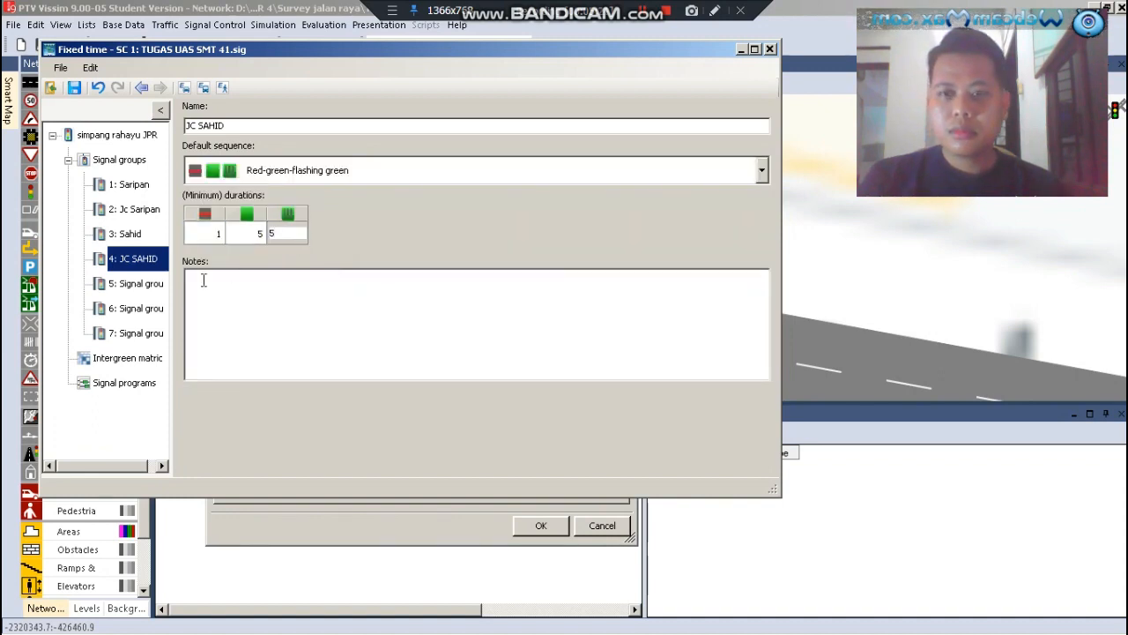
Open signal group 5, check the next approach in the Excel workbook, and rename the group as "JEPKOT" in Vissim
{"action": "left_click", "coordinate": [144, 291]}
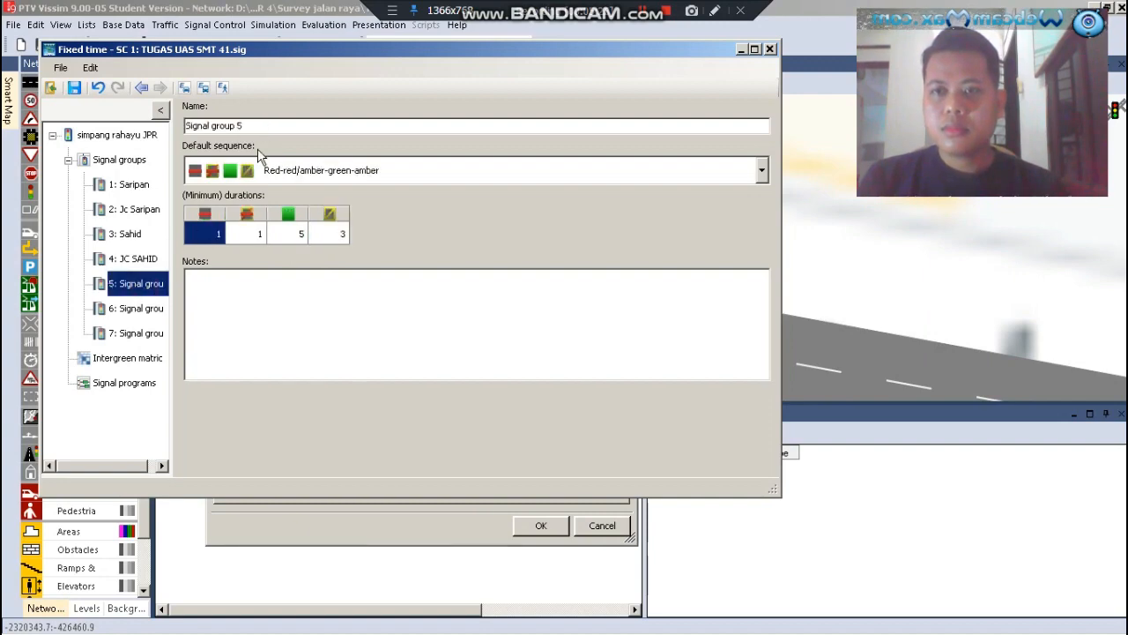
{"action": "left_click", "coordinate": [155, 617]}
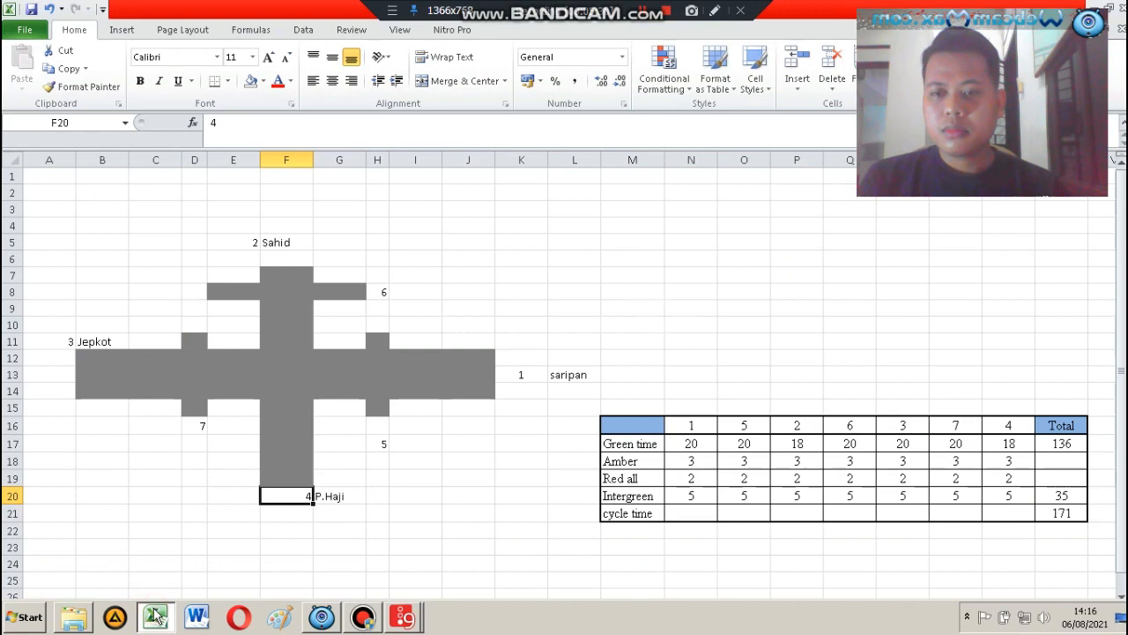
{"action": "left_click", "coordinate": [156, 619]}
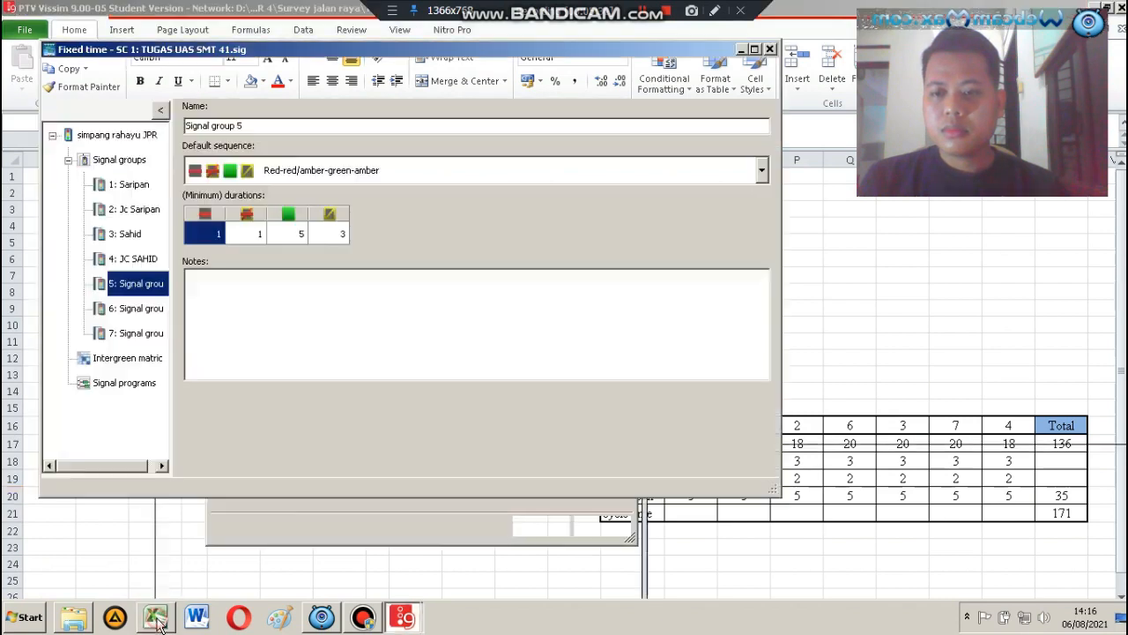
{"action": "left_click_drag", "start_coordinate": [276, 126], "coordinate": [155, 151]}
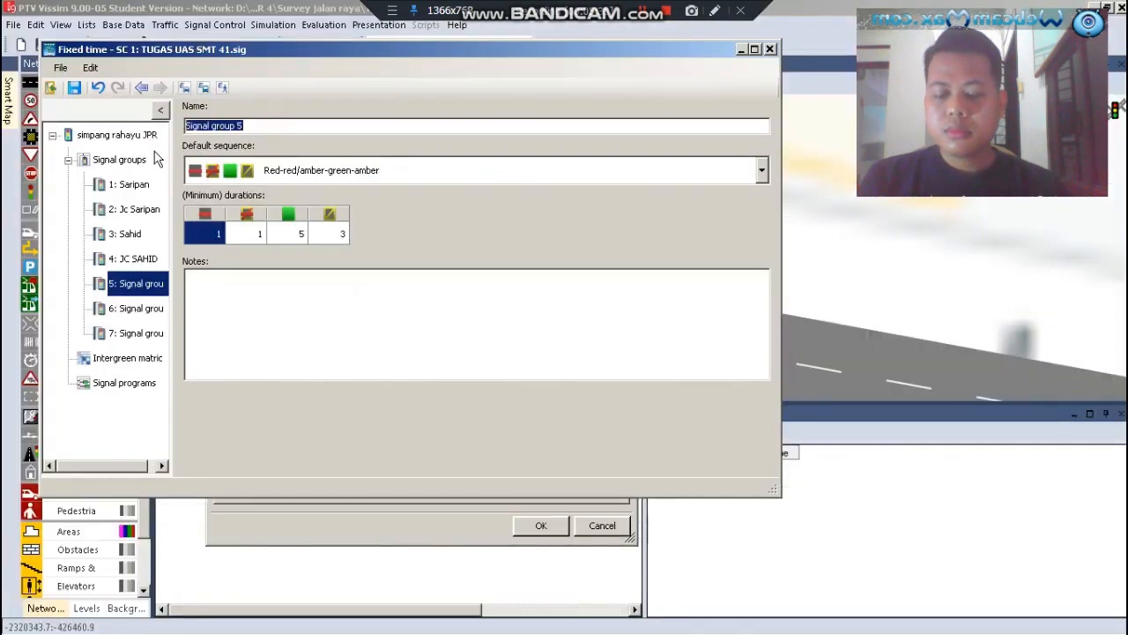
{"action": "type", "text": "JEPKOT"}
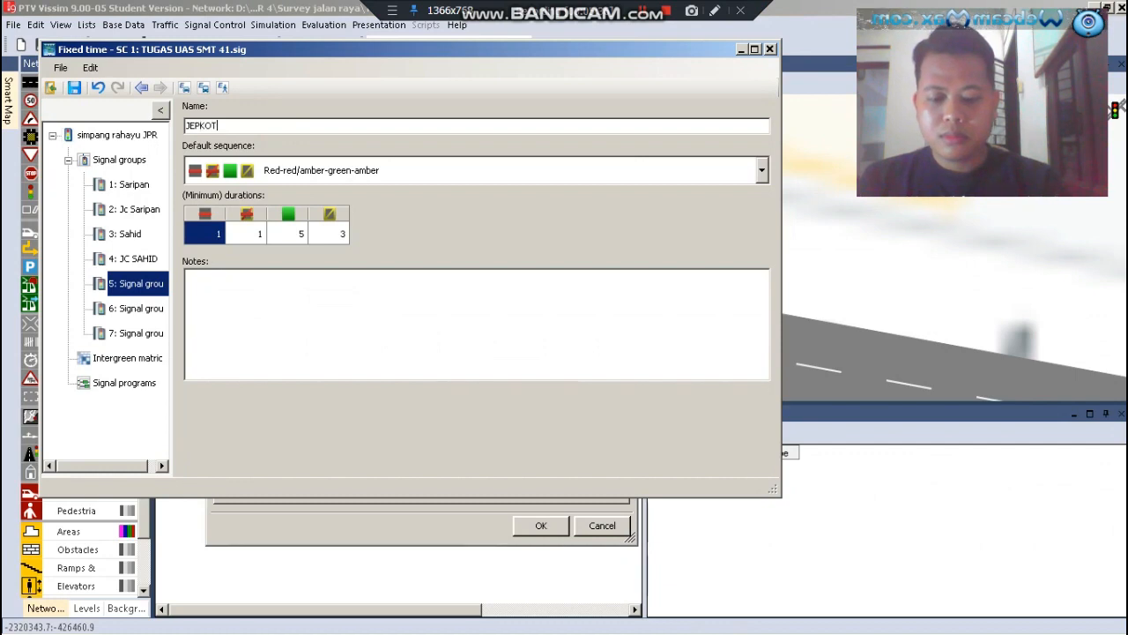
Set the JEPKOT group's default sequence to Red-green-amber and its minimum red duration to 2
{"action": "left_click", "coordinate": [250, 173]}
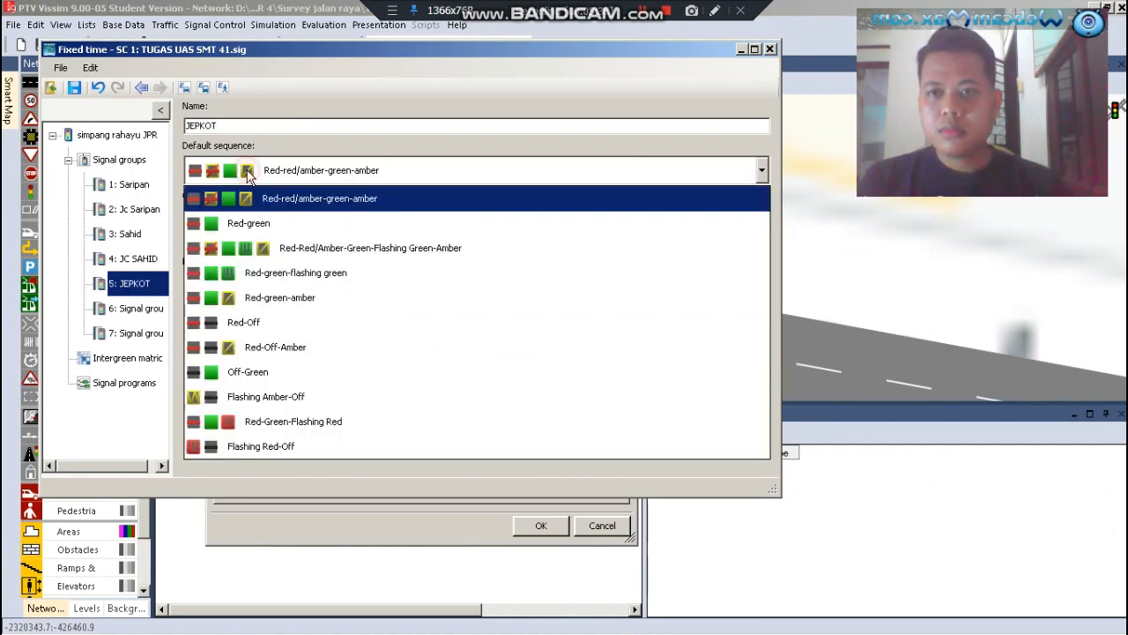
{"action": "left_click", "coordinate": [229, 298]}
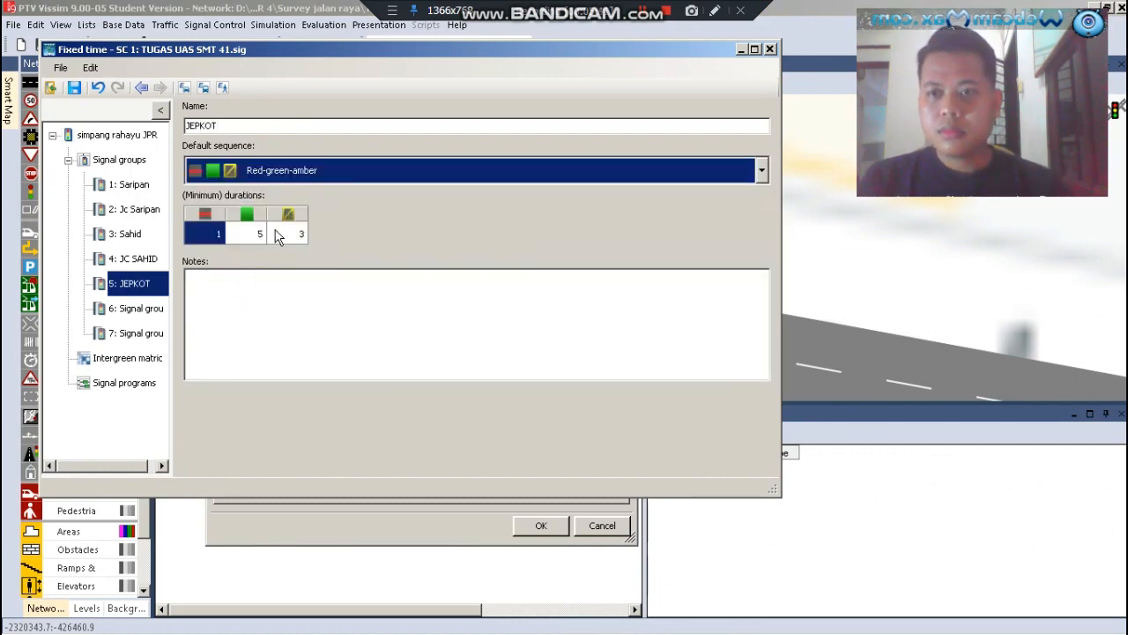
{"action": "left_click", "coordinate": [212, 233]}
{"action": "type", "text": "2"}
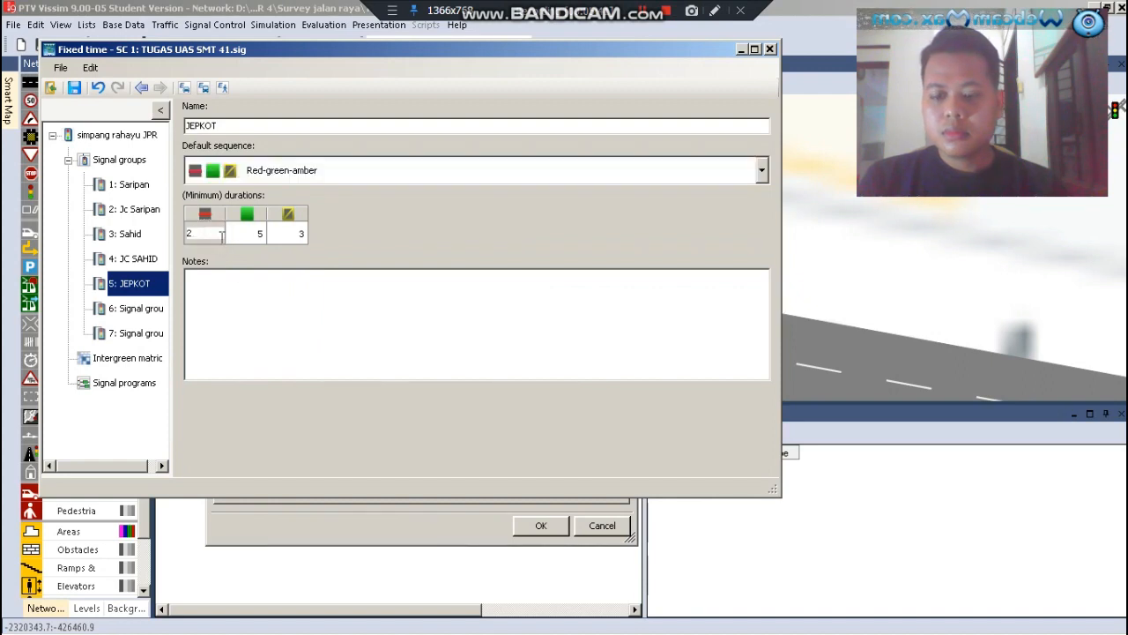
Open signal group 6 and rename it as "JC JEPKOT"
{"action": "left_click", "coordinate": [125, 312]}
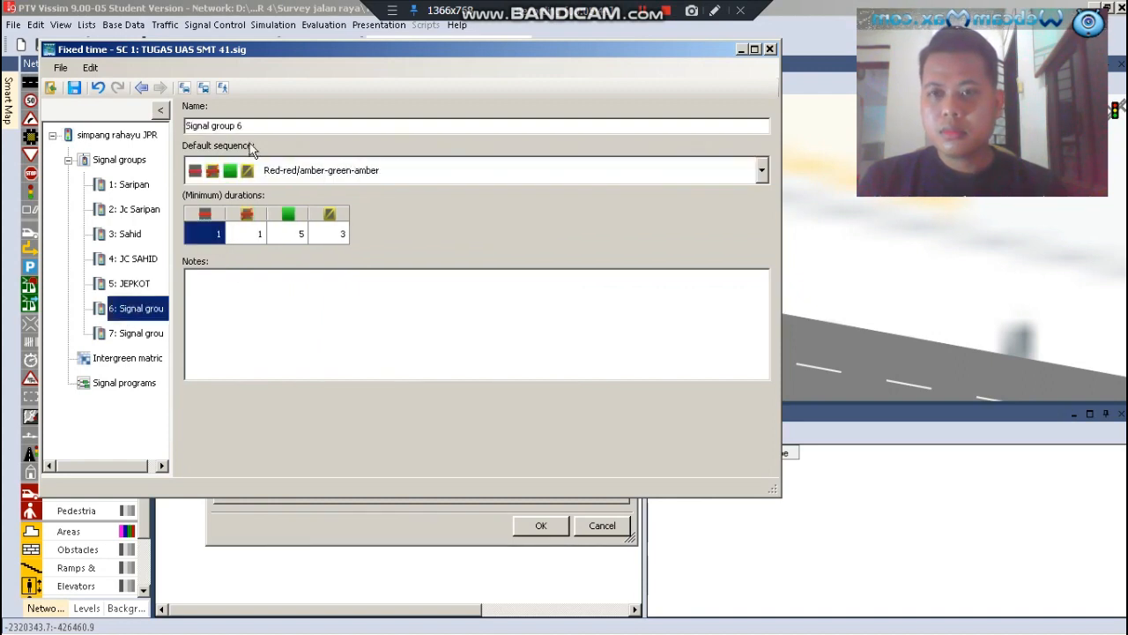
{"action": "left_click_drag", "start_coordinate": [252, 125], "coordinate": [145, 136]}
{"action": "type", "text": "JC JEPKOT"}
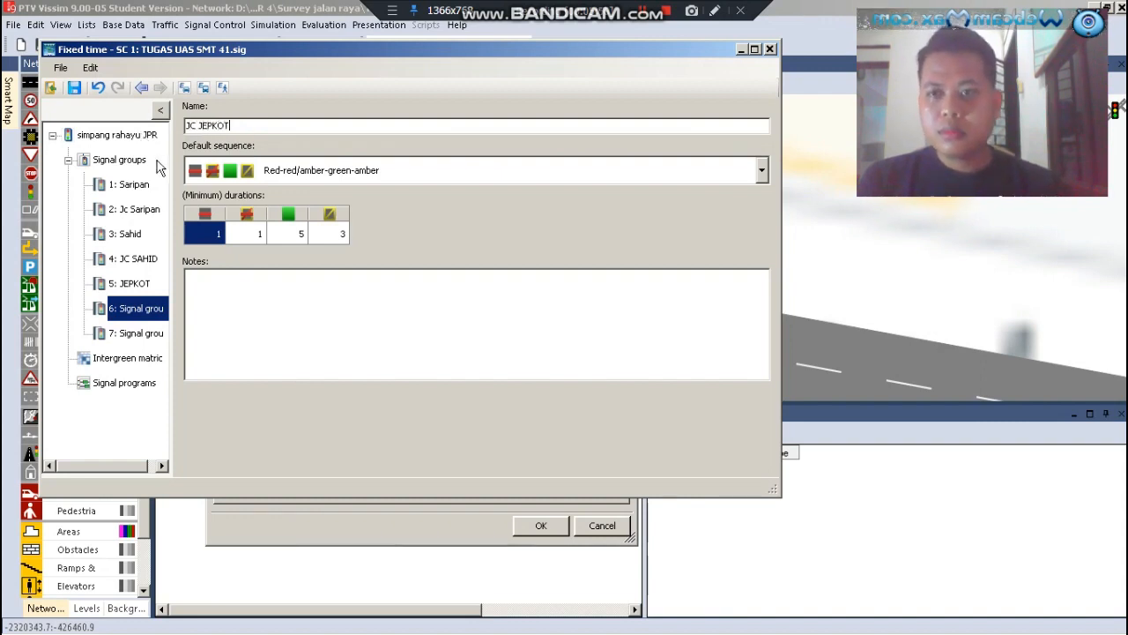
Set the JC JEPKOT group's default sequence to Red-green-flashing green and its flashing green duration to 5
{"action": "left_click", "coordinate": [257, 173]}
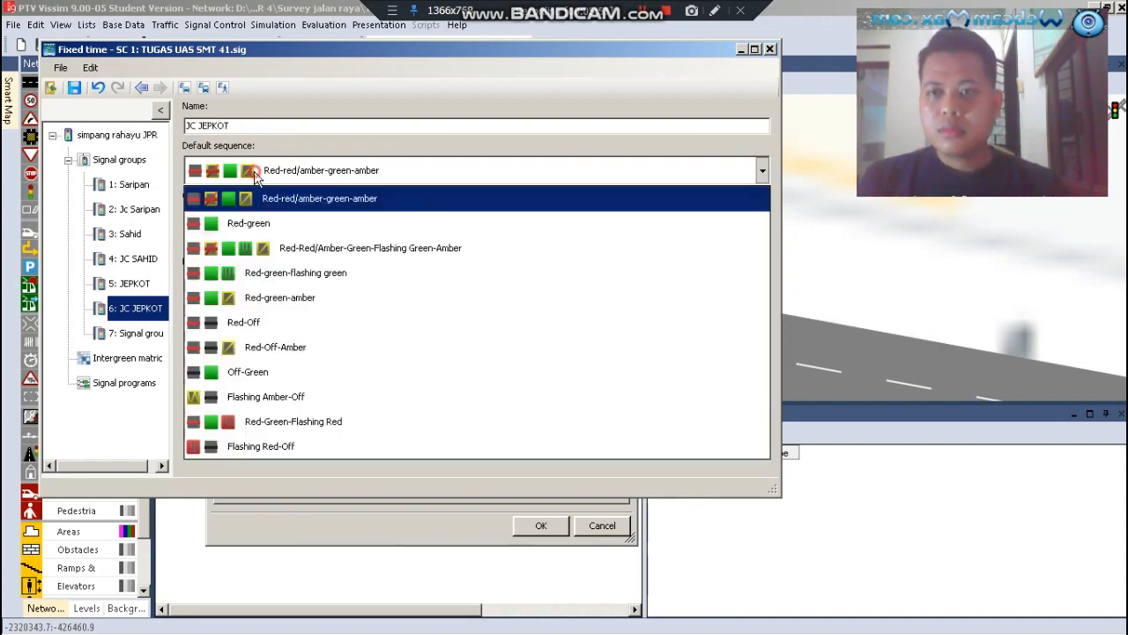
{"action": "left_click", "coordinate": [264, 272]}
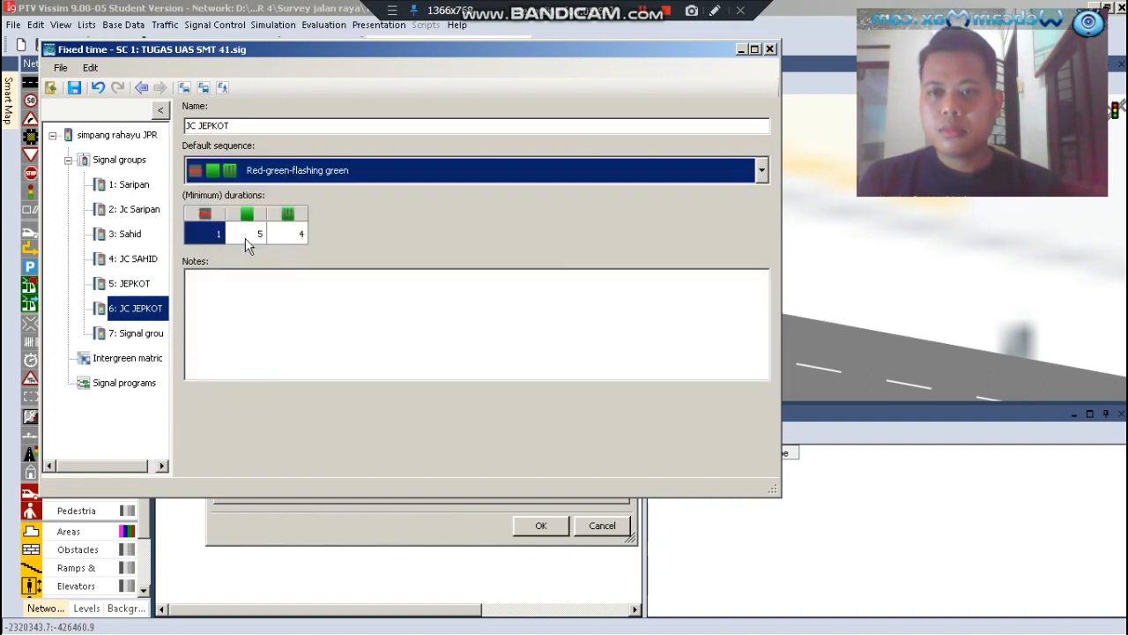
{"action": "left_click", "coordinate": [299, 232]}
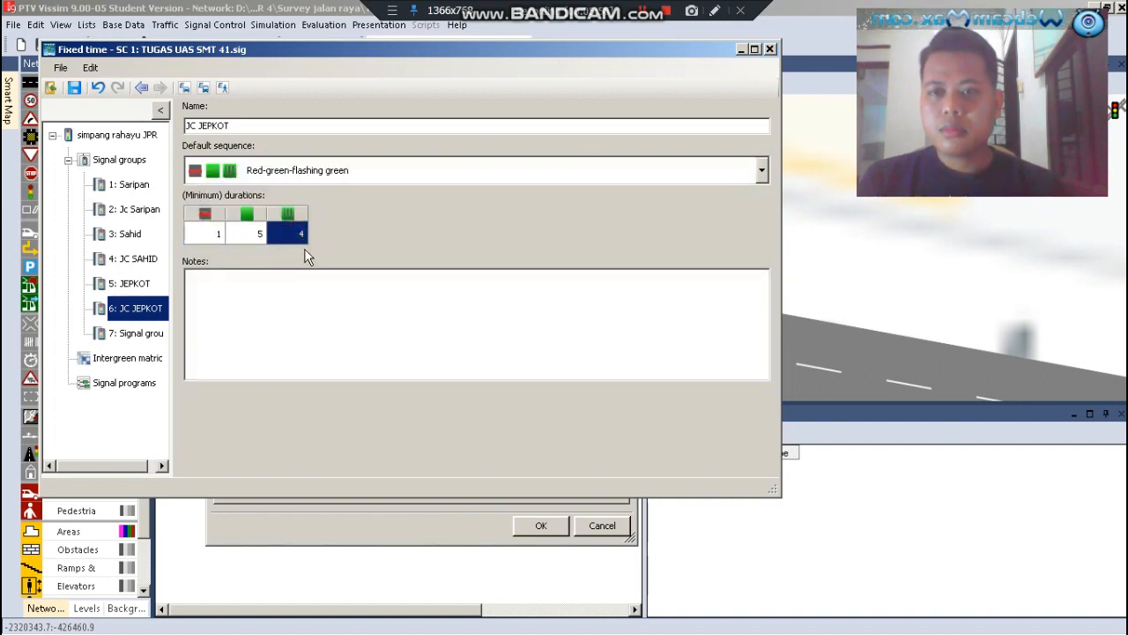
{"action": "type", "text": "5"}
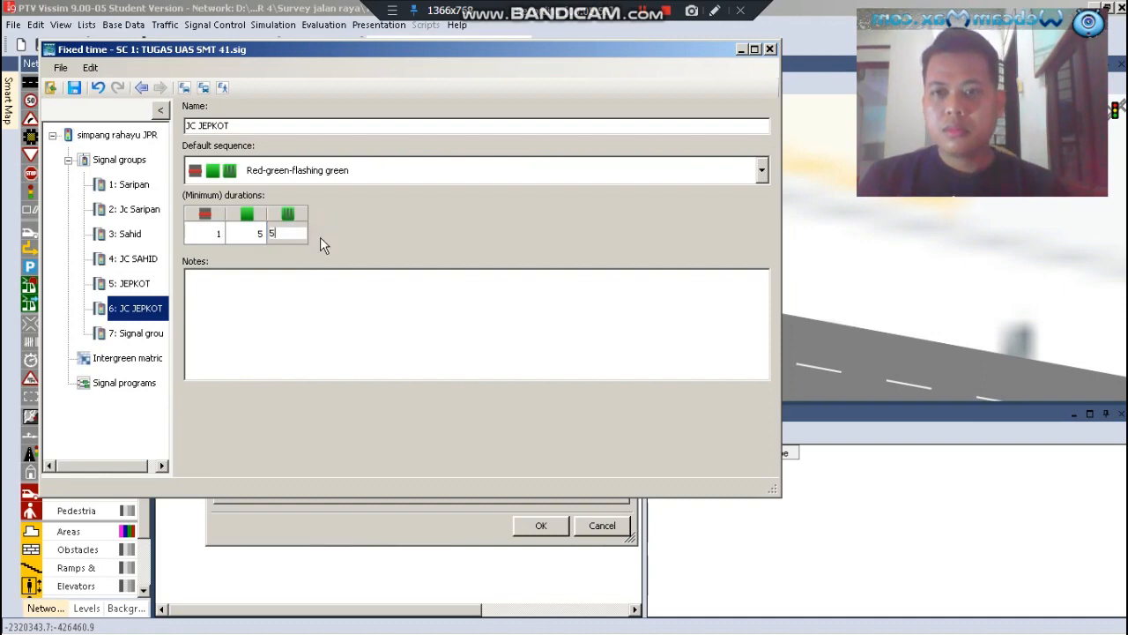
Open signal group 7, check the remaining approach in the Excel workbook, and rename the group as "P.HAJI" in Vissim
{"action": "left_click", "coordinate": [128, 340]}
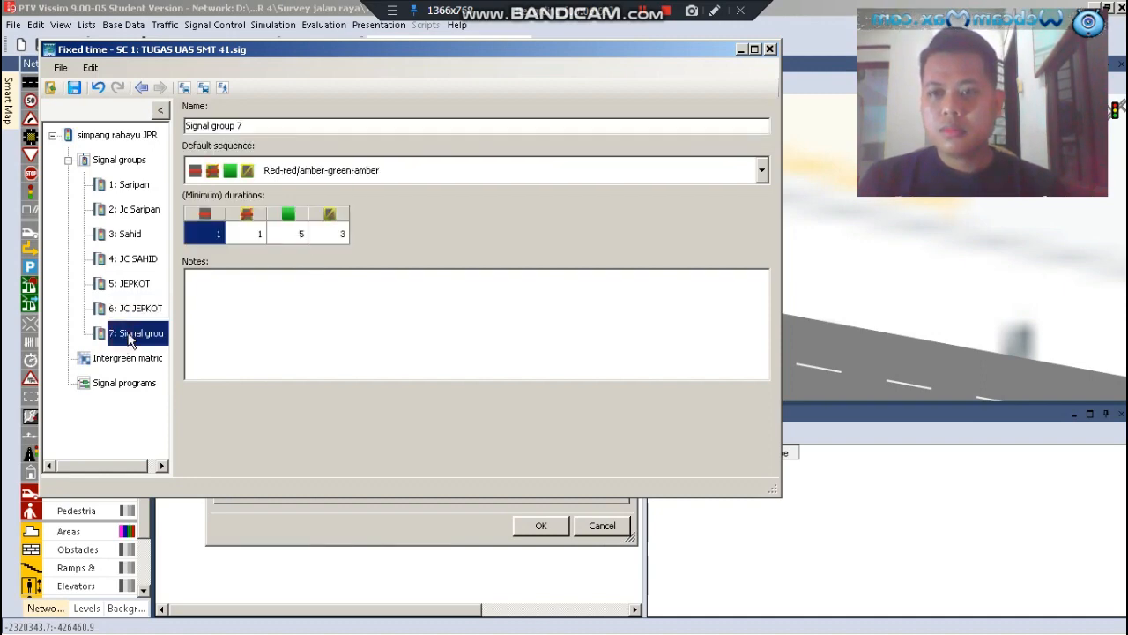
{"action": "left_click", "coordinate": [156, 617]}
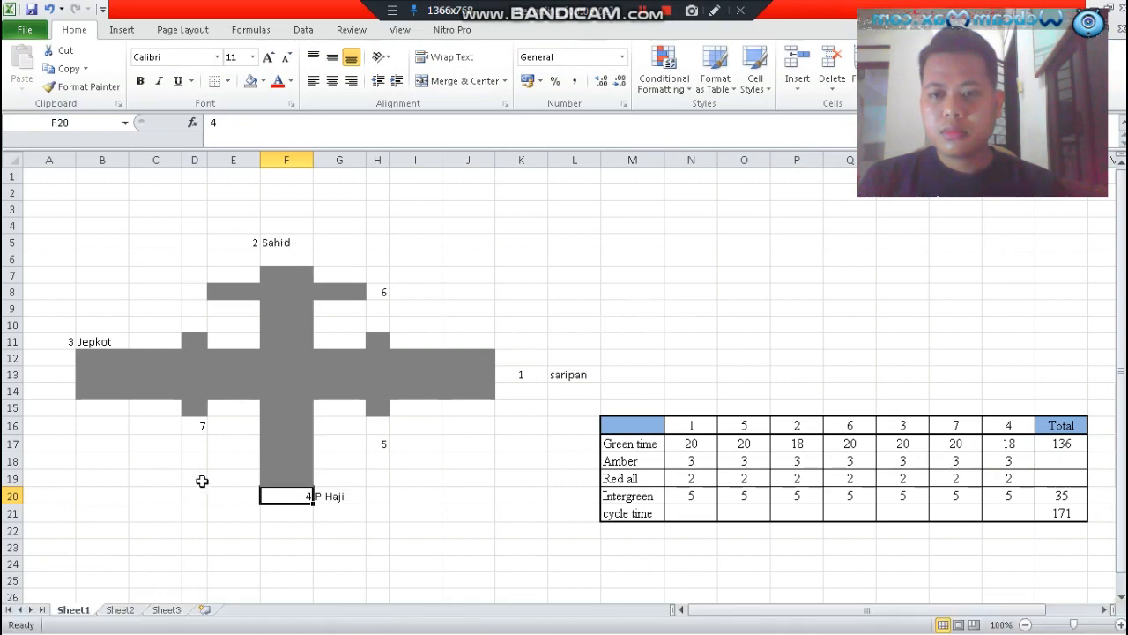
{"action": "left_click", "coordinate": [328, 532]}
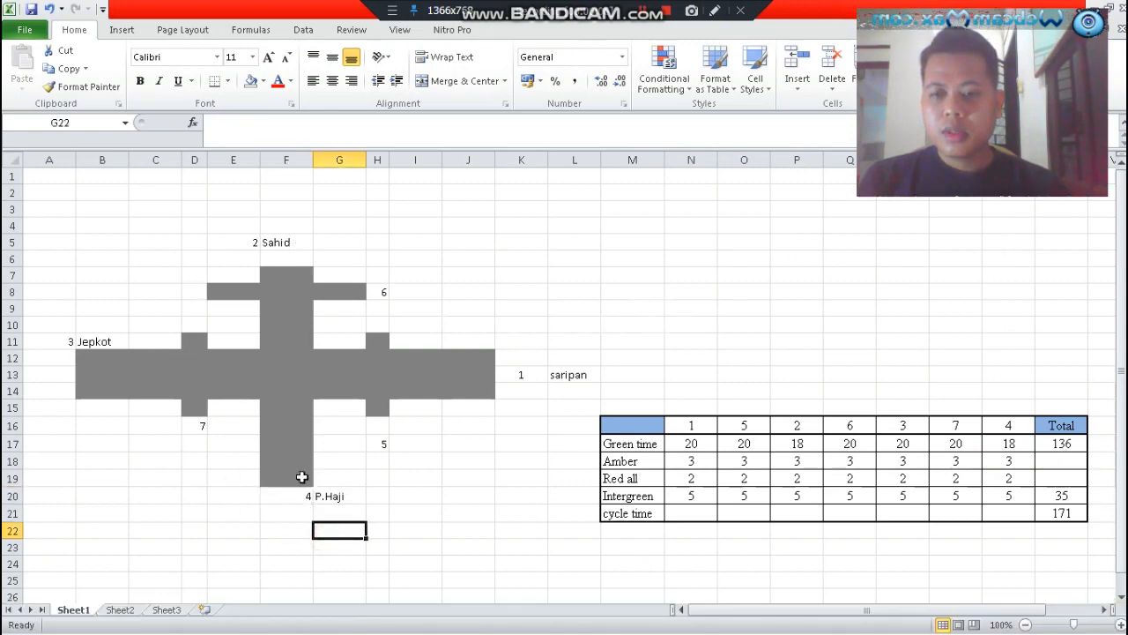
{"action": "mouse_move", "coordinate": [165, 616]}
{"action": "left_click", "coordinate": [156, 616]}
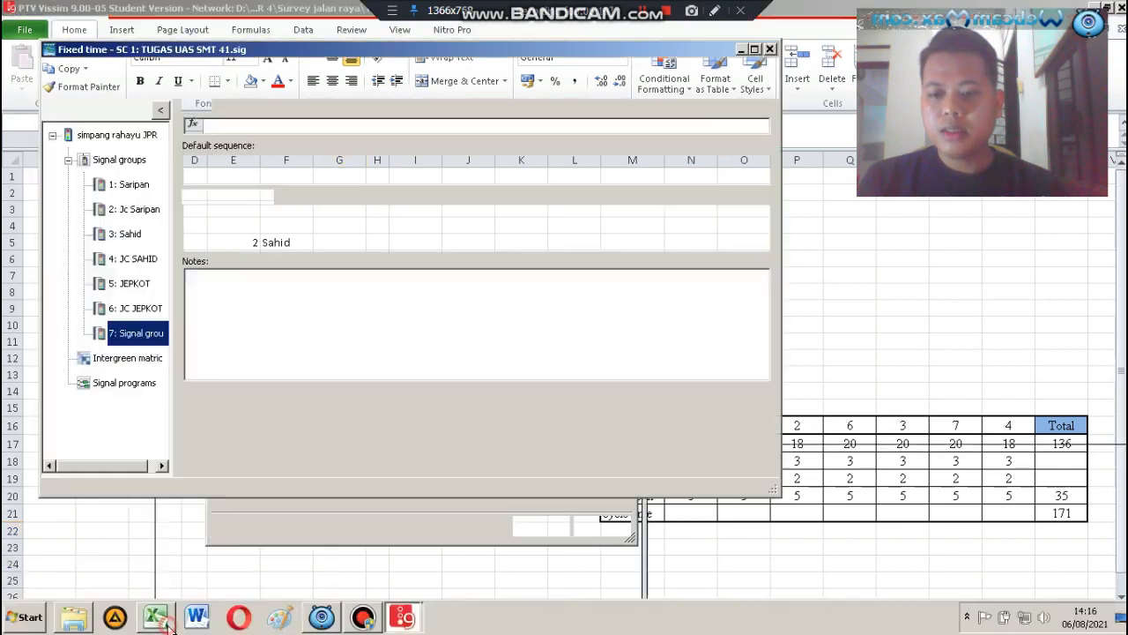
{"action": "left_click_drag", "start_coordinate": [261, 125], "coordinate": [157, 134]}
{"action": "type", "text": "P"}
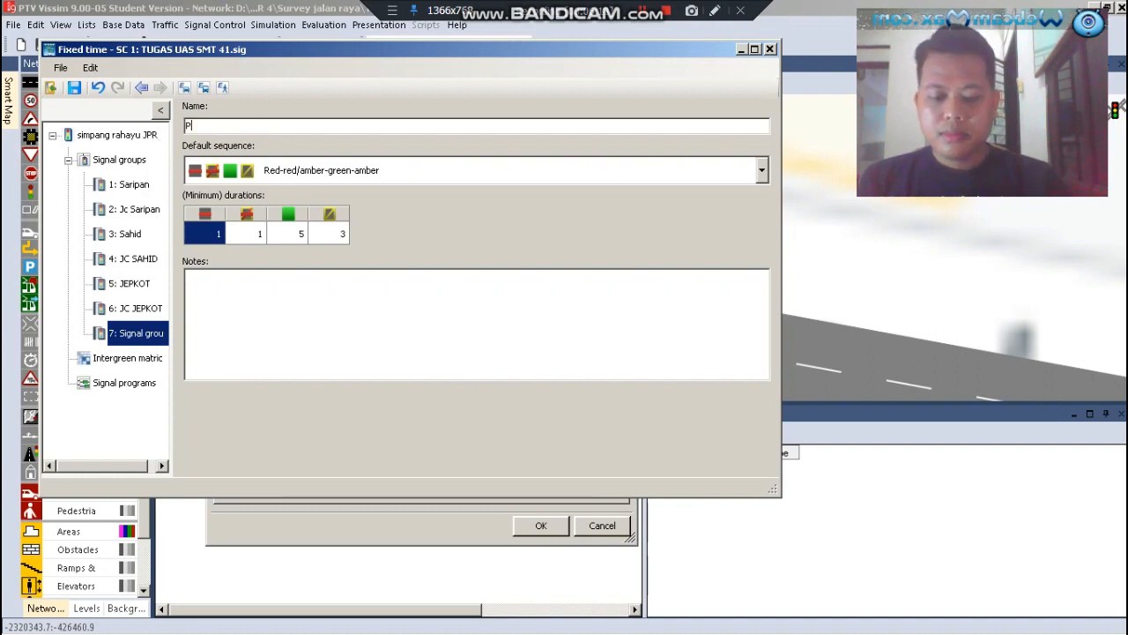
{"action": "type", "text": ".HAJI"}
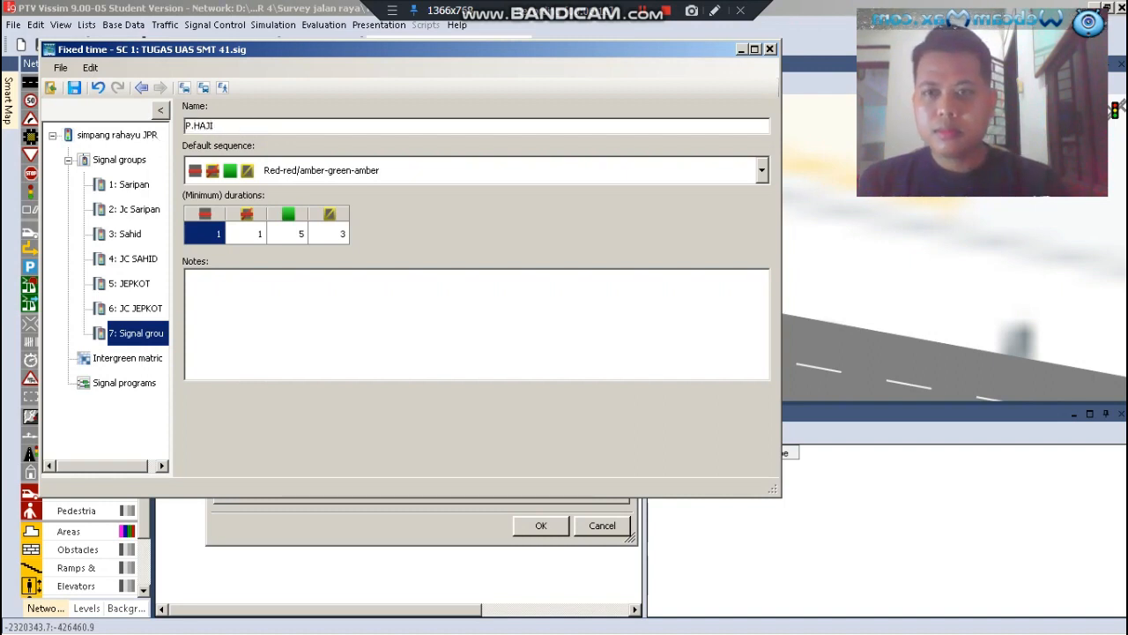
Set the P.HAJI group's default sequence to Red-green-amber and its minimum red duration to 2
{"action": "left_click", "coordinate": [326, 169]}
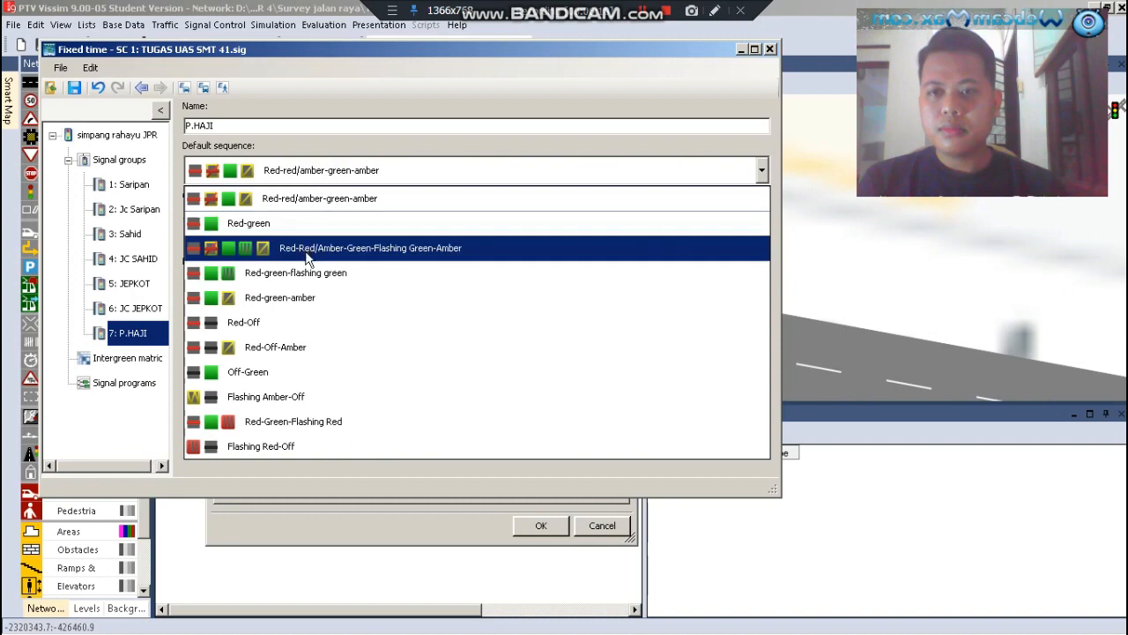
{"action": "left_click", "coordinate": [315, 298]}
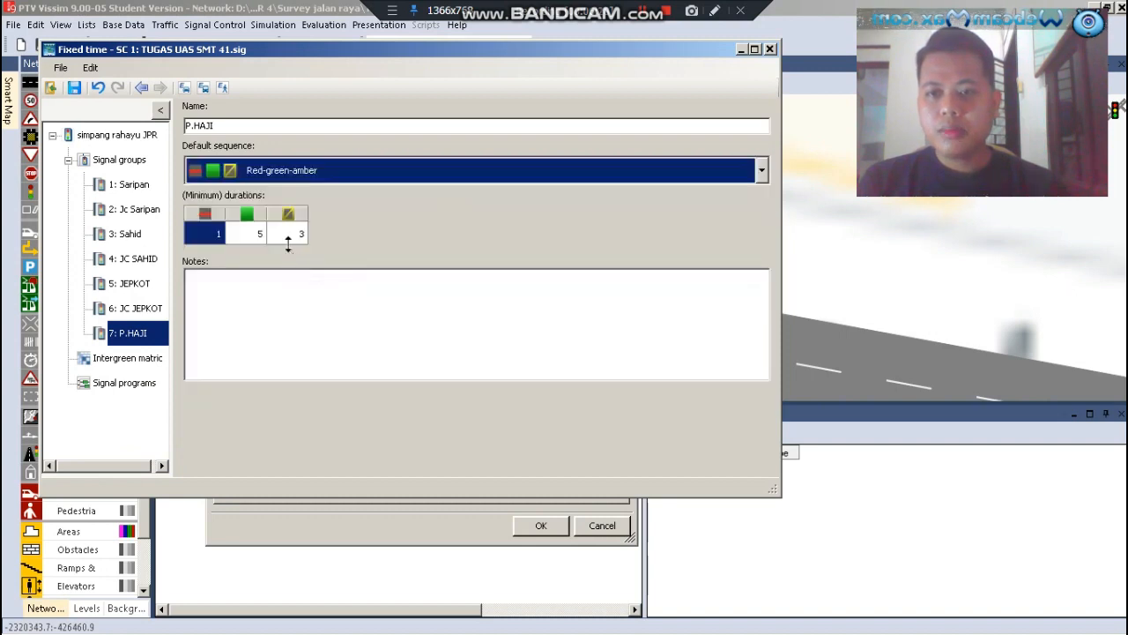
{"action": "left_click", "coordinate": [216, 235]}
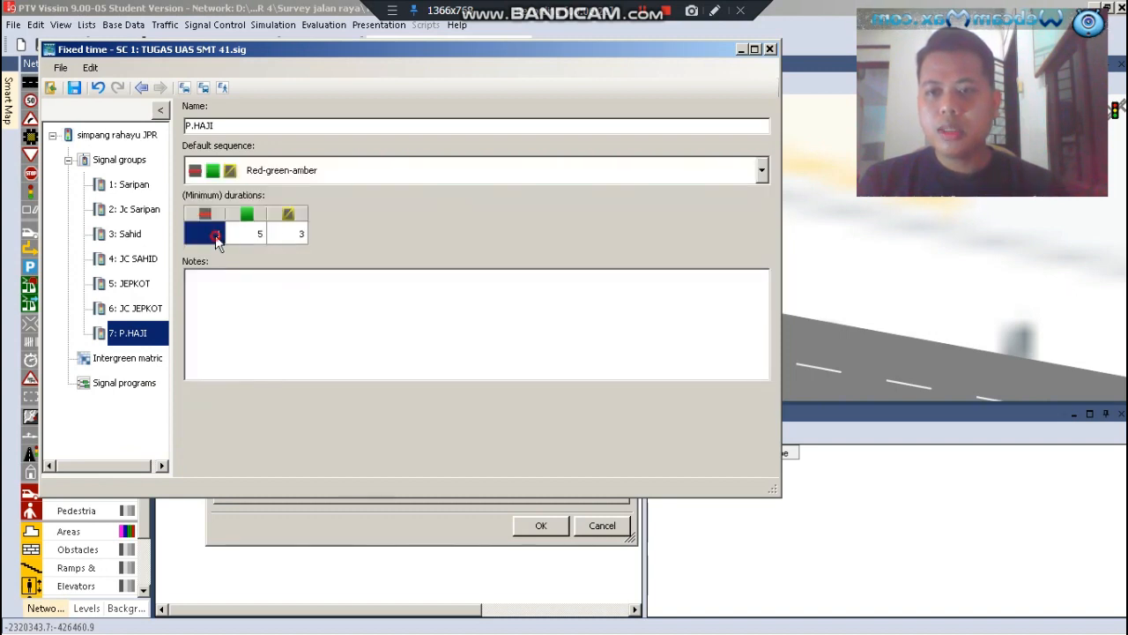
{"action": "left_click", "coordinate": [216, 234]}
{"action": "type", "text": "2"}
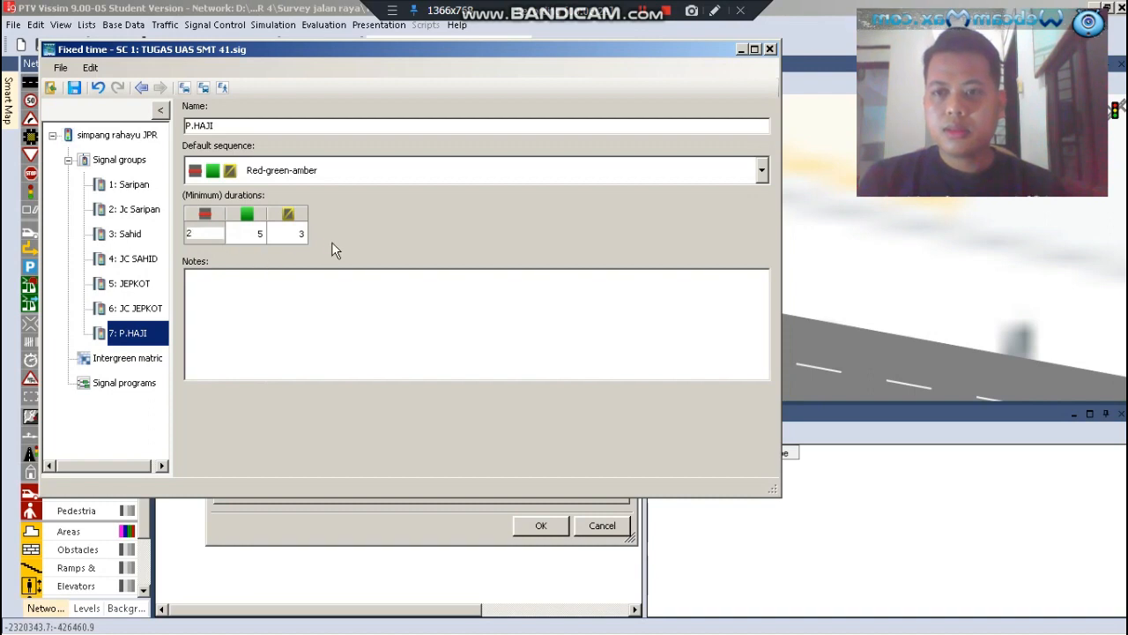
{"action": "left_click", "coordinate": [134, 336]}
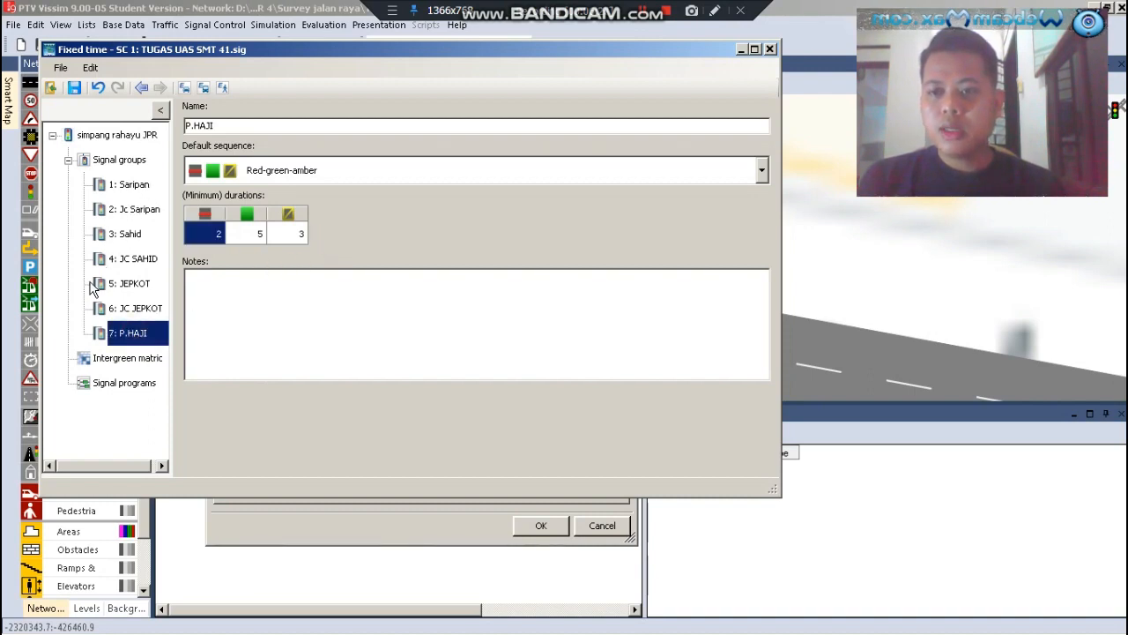
Add a new signal program to the controller and open it for editing
{"action": "left_click", "coordinate": [121, 389]}
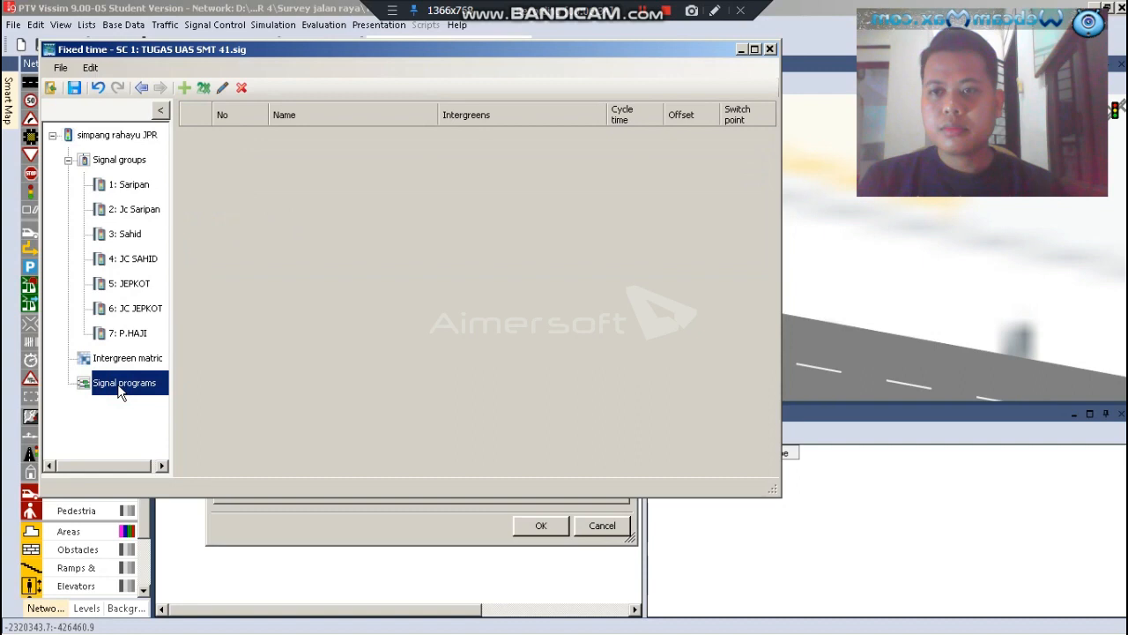
{"action": "left_click", "coordinate": [184, 88]}
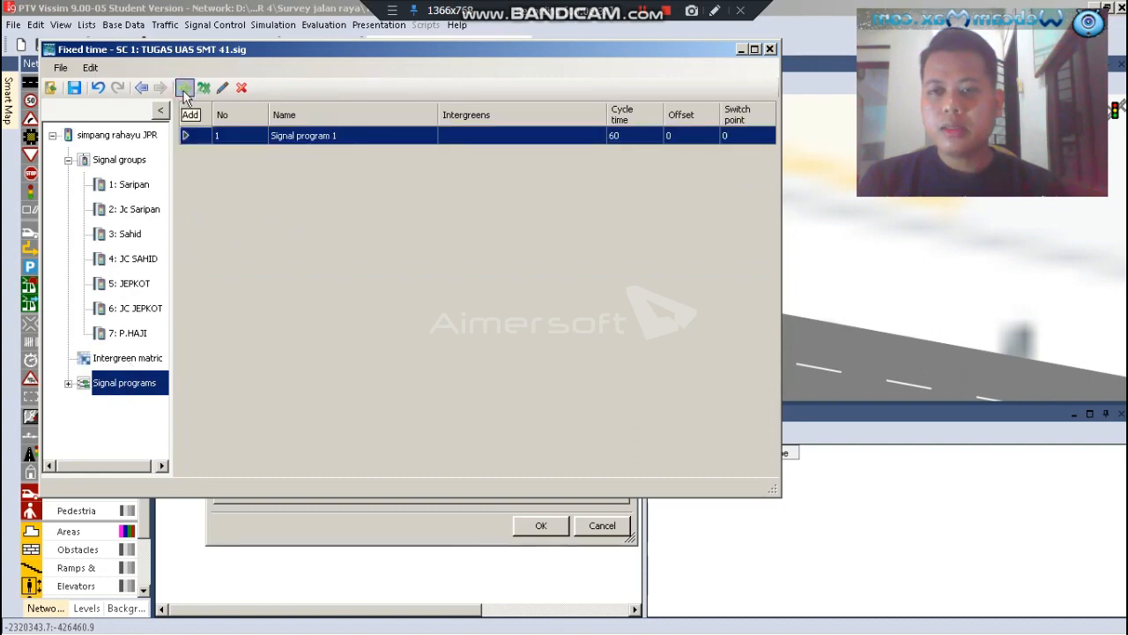
{"action": "double_click", "coordinate": [194, 139]}
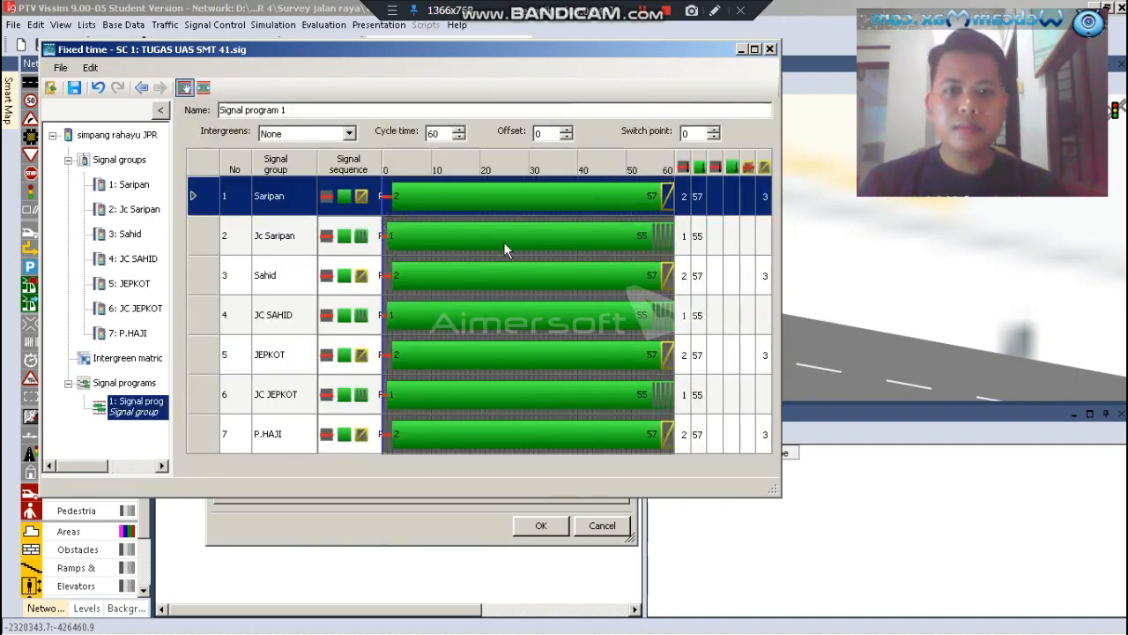
Reposition and enlarge the Fixed time editor window and narrow its navigation tree to give the signal program more room
{"action": "left_click_drag", "start_coordinate": [669, 47], "coordinate": [647, 55]}
{"action": "left_click_drag", "start_coordinate": [758, 251], "coordinate": [834, 255]}
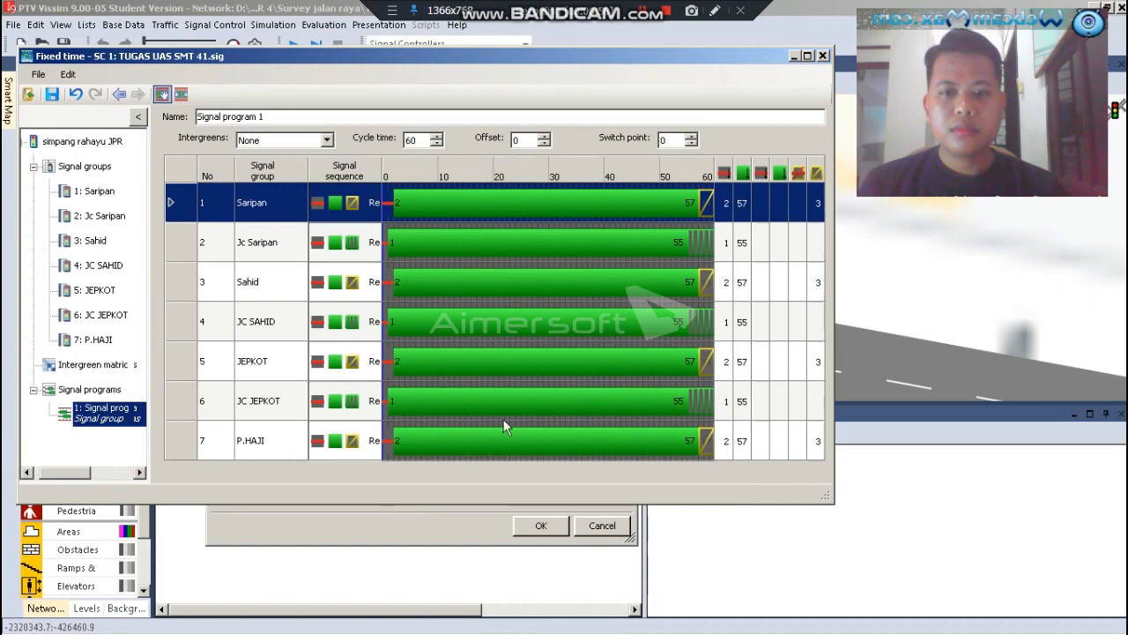
{"action": "left_click_drag", "start_coordinate": [406, 504], "coordinate": [407, 549]}
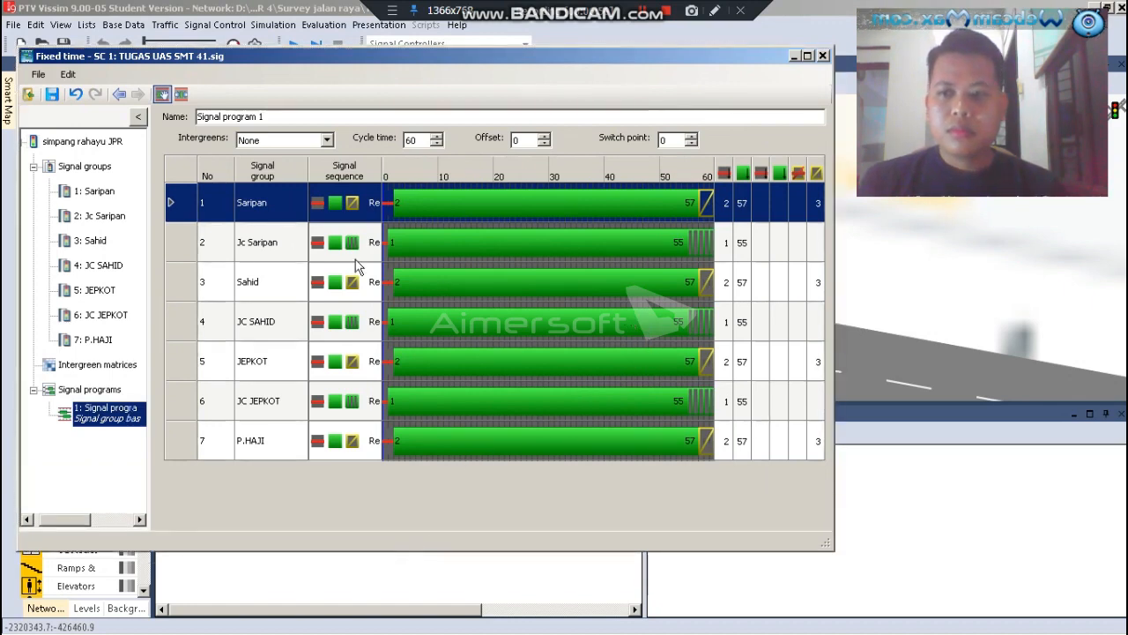
{"action": "left_click_drag", "start_coordinate": [153, 293], "coordinate": [130, 295]}
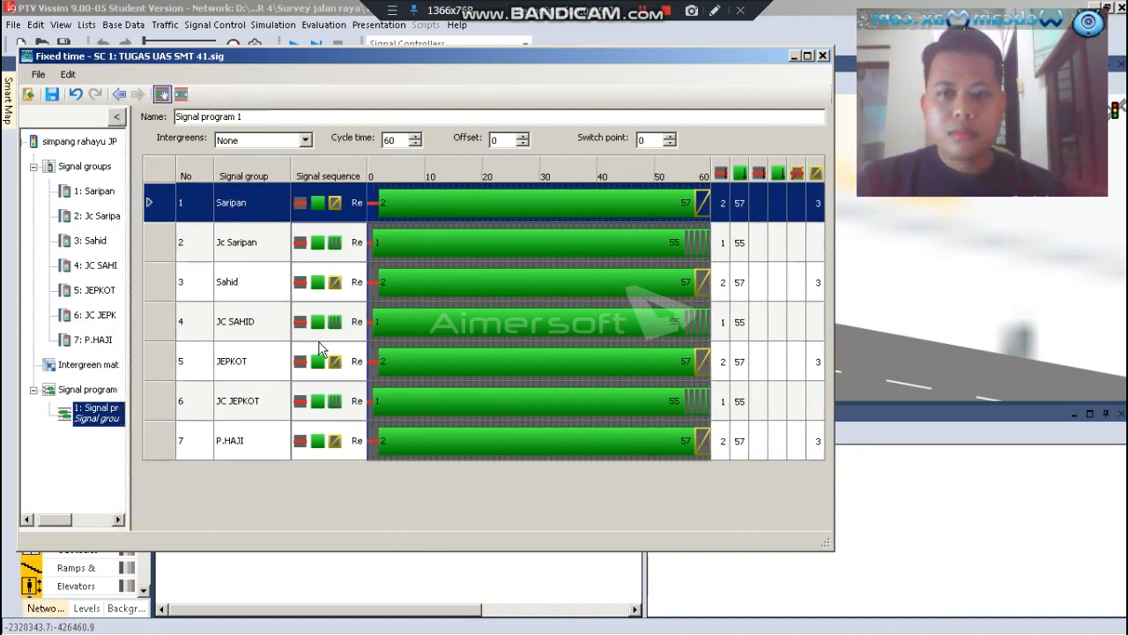
Check the total cycle time in the Excel workbook and set the signal program's cycle time to 171 in Vissim
{"action": "mouse_move", "coordinate": [304, 632]}
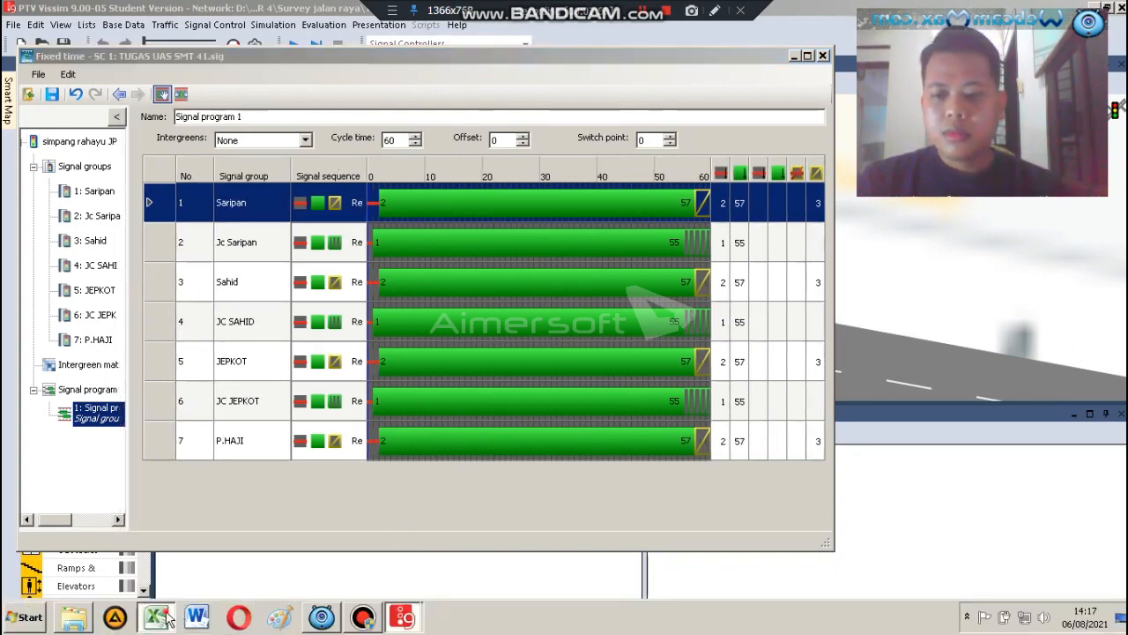
{"action": "left_click", "coordinate": [168, 617]}
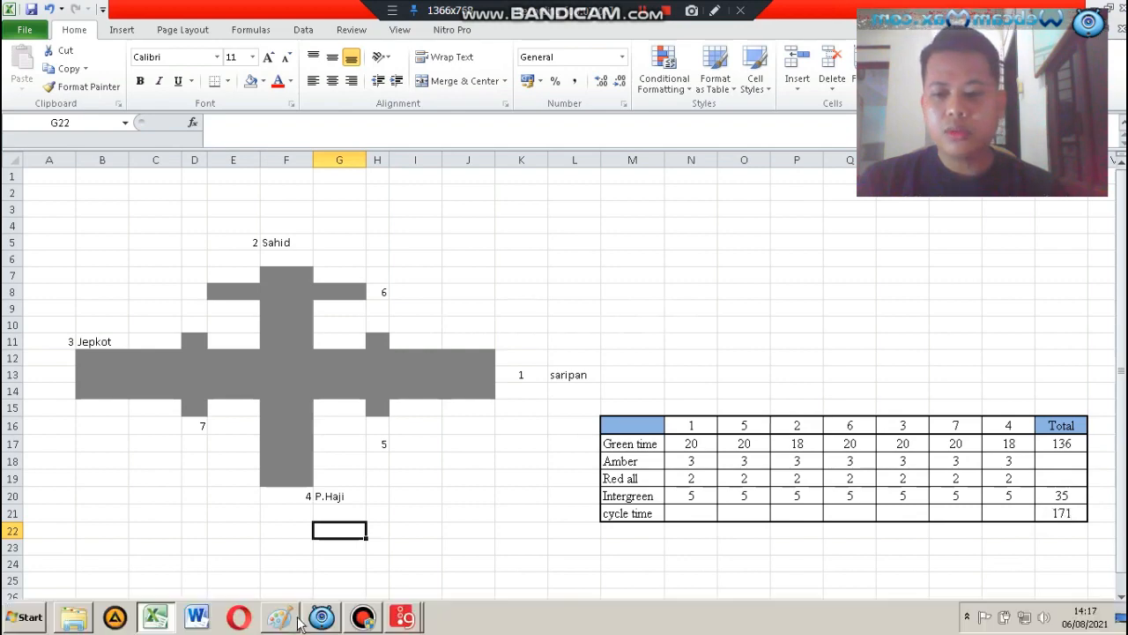
{"action": "left_click", "coordinate": [153, 620]}
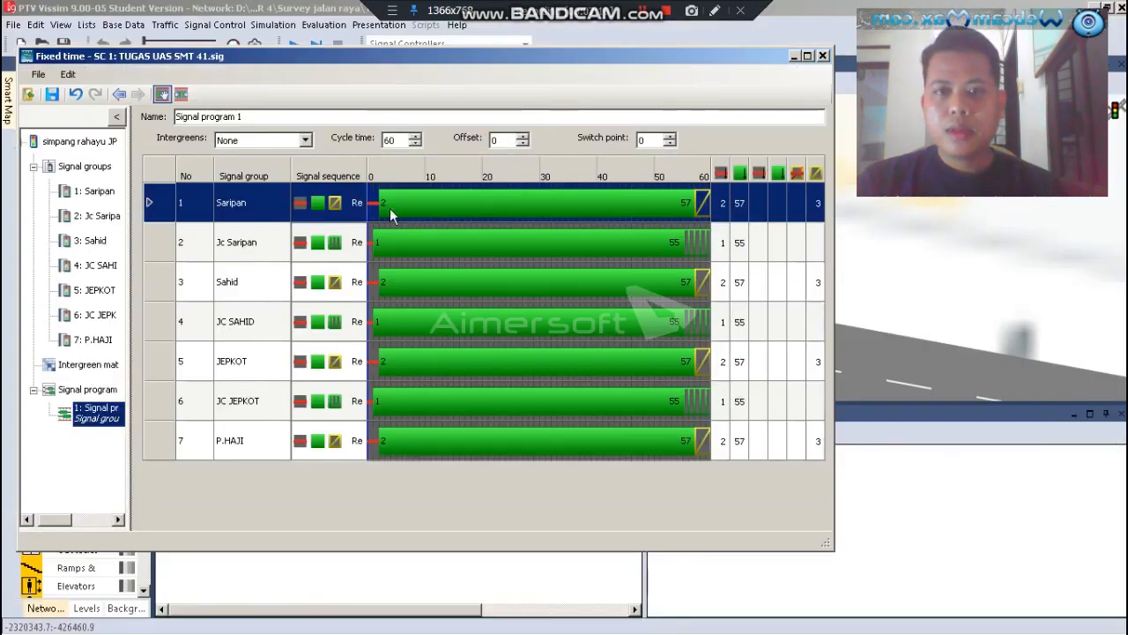
{"action": "left_click_drag", "start_coordinate": [395, 140], "coordinate": [375, 144]}
{"action": "type", "text": "171"}
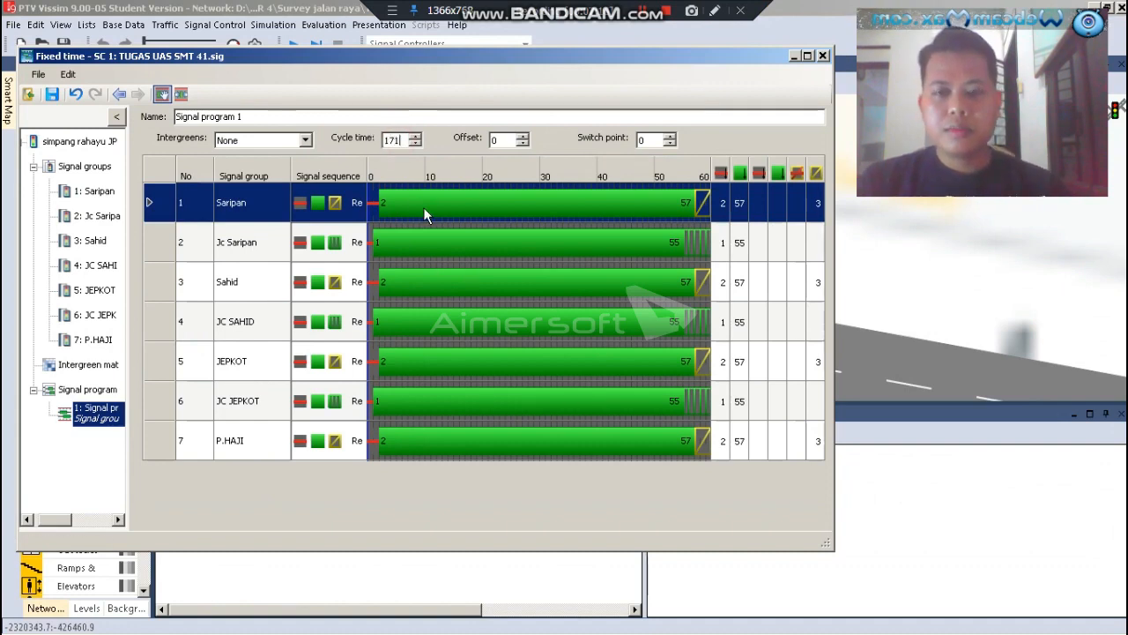
{"action": "left_click", "coordinate": [737, 203]}
Check phase 1's green time in the Excel table and set the Saripan group's green end to 22 in Vissim
{"action": "mouse_move", "coordinate": [50, 625]}
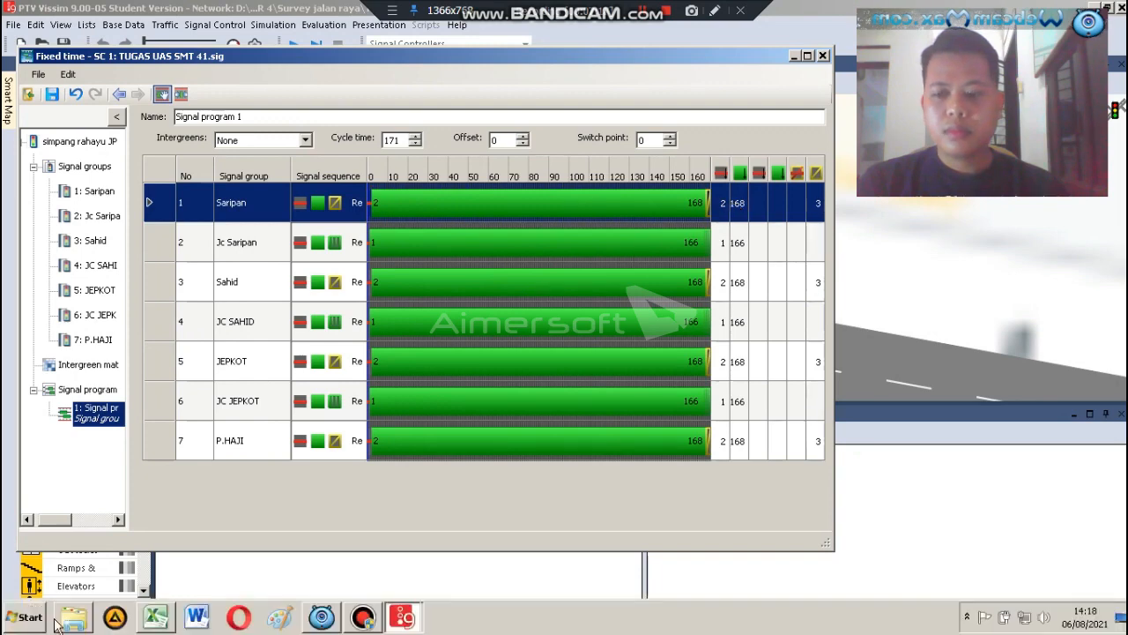
{"action": "left_click", "coordinate": [155, 617]}
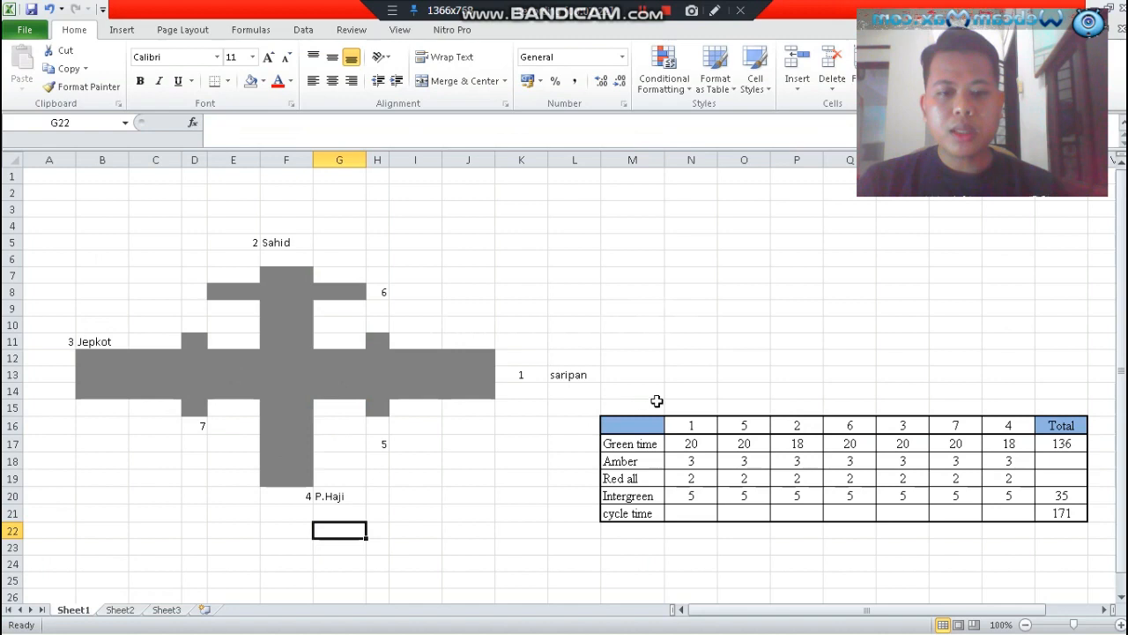
{"action": "left_click", "coordinate": [705, 446]}
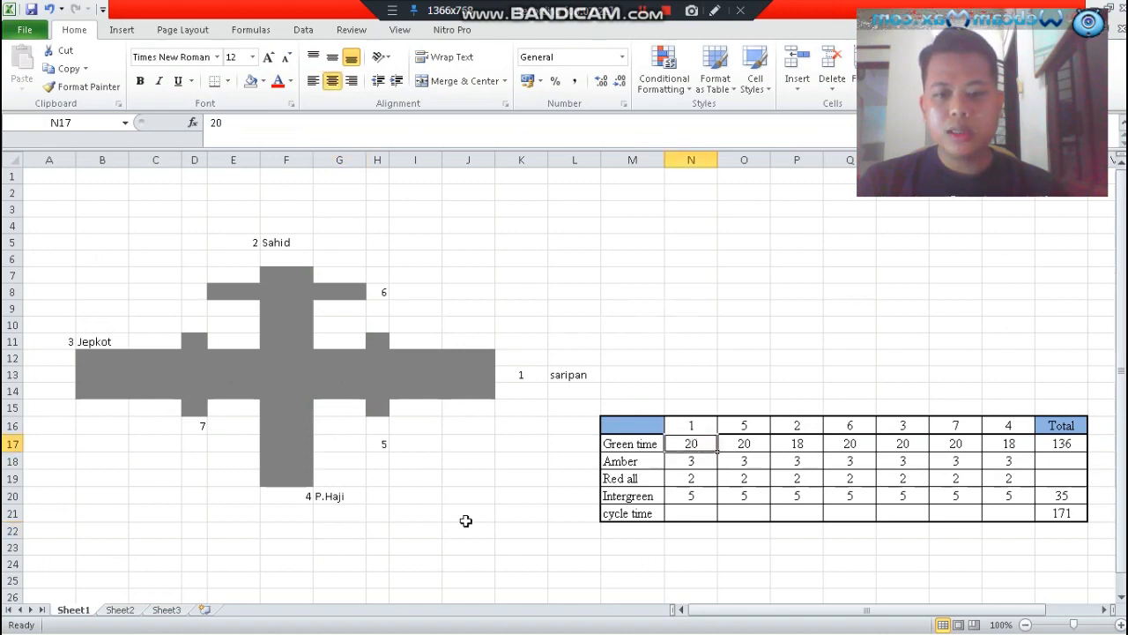
{"action": "left_click", "coordinate": [148, 617]}
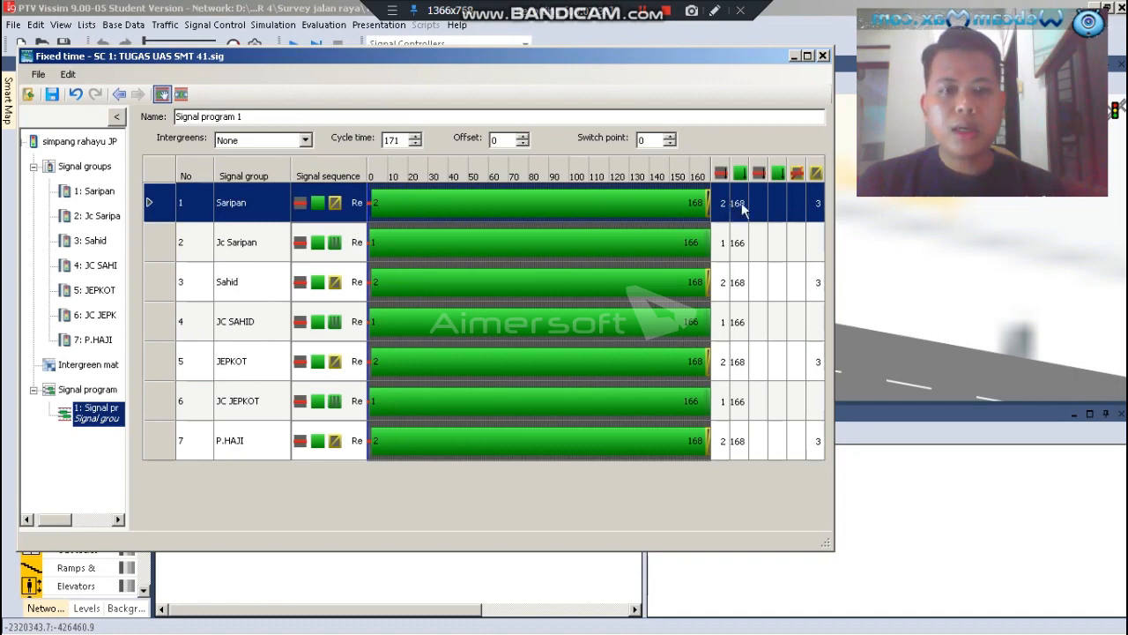
{"action": "double_click", "coordinate": [739, 204]}
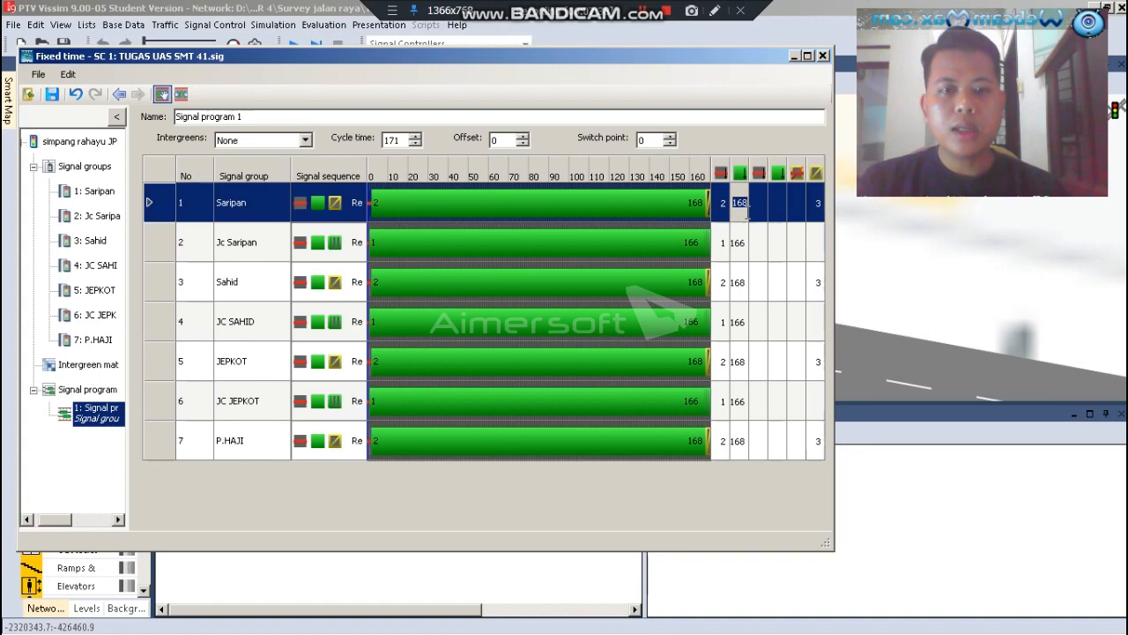
{"action": "type", "text": "22"}
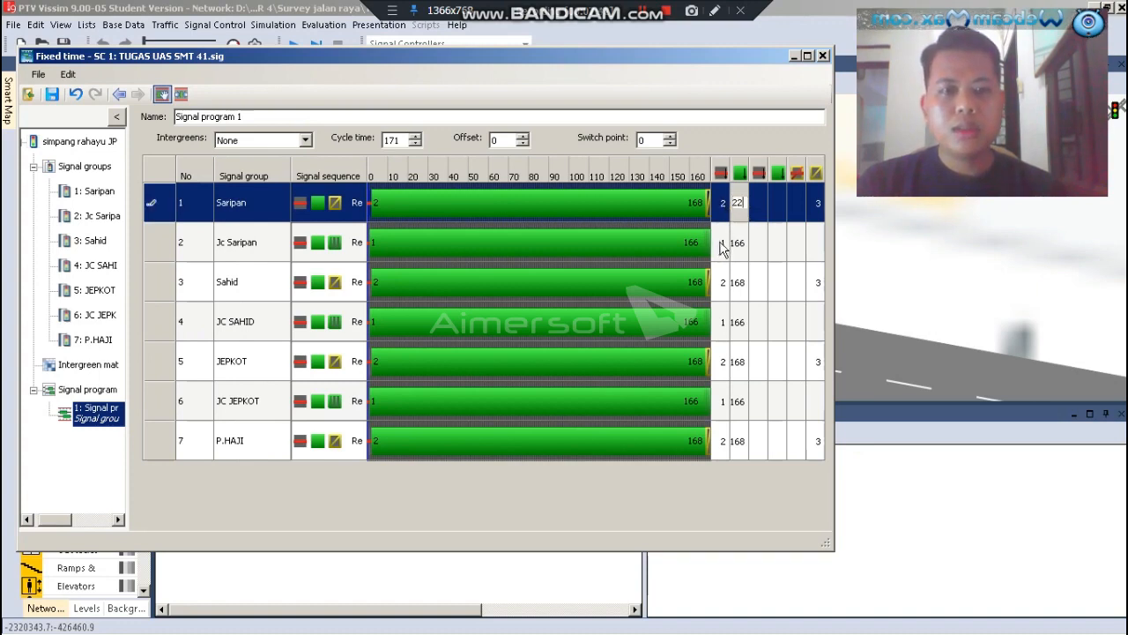
{"action": "left_click", "coordinate": [721, 246]}
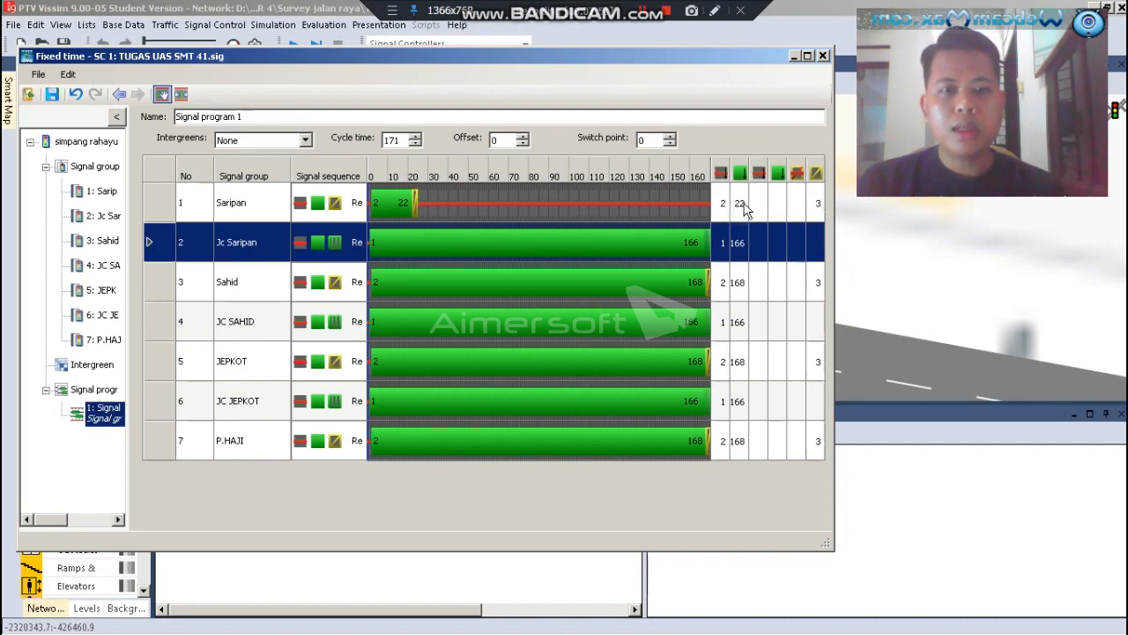
{"action": "left_click", "coordinate": [722, 243]}
{"action": "type", "text": "27"}
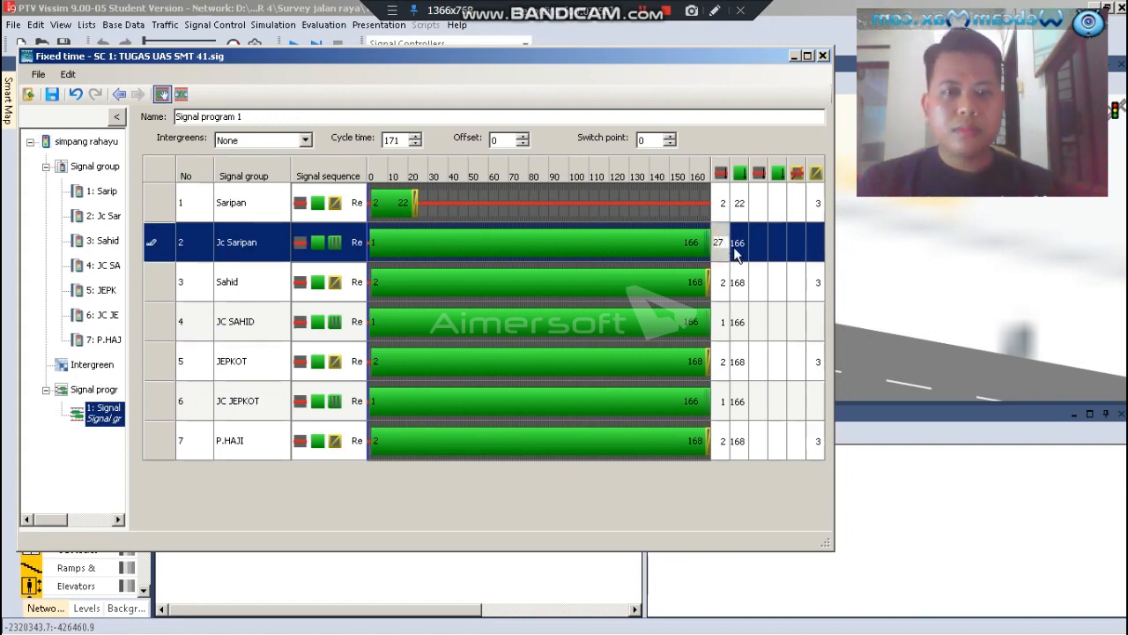
{"action": "key", "text": "Return"}
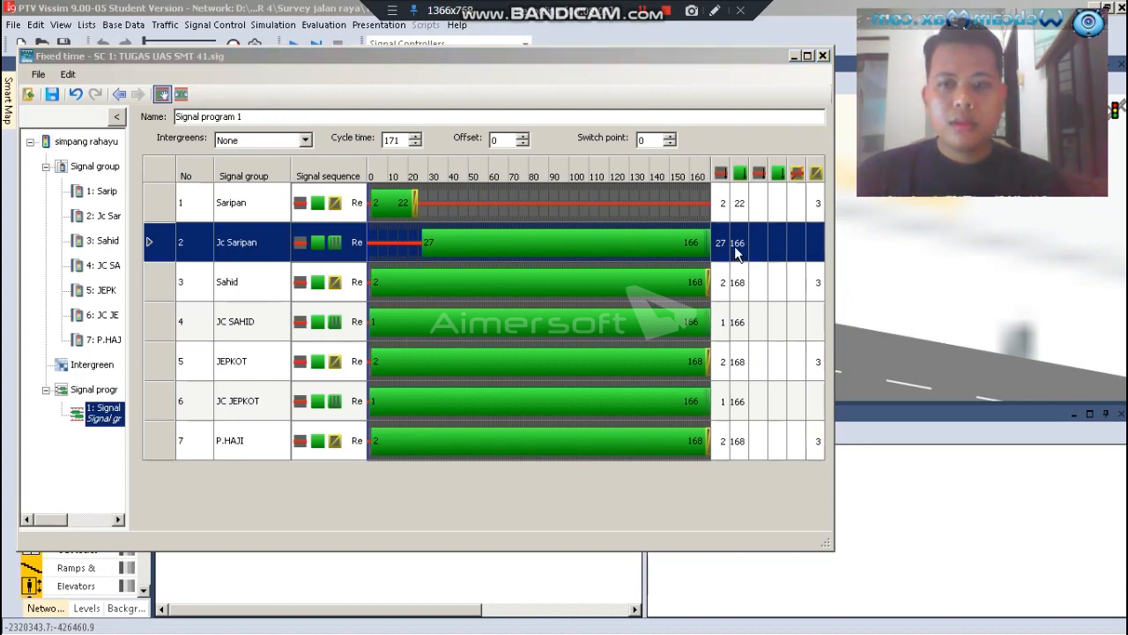
{"action": "left_click", "coordinate": [737, 245]}
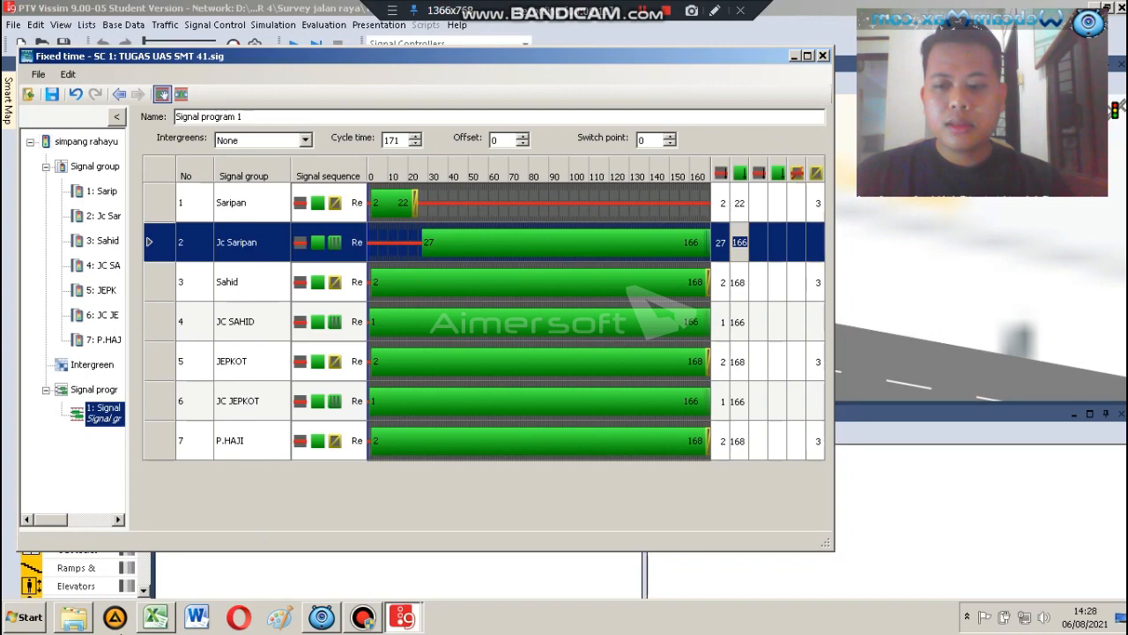
Switch to the Excel workbook and fill columns N and O, holding phases 1 and 5, with yellow
{"action": "left_click", "coordinate": [160, 619]}
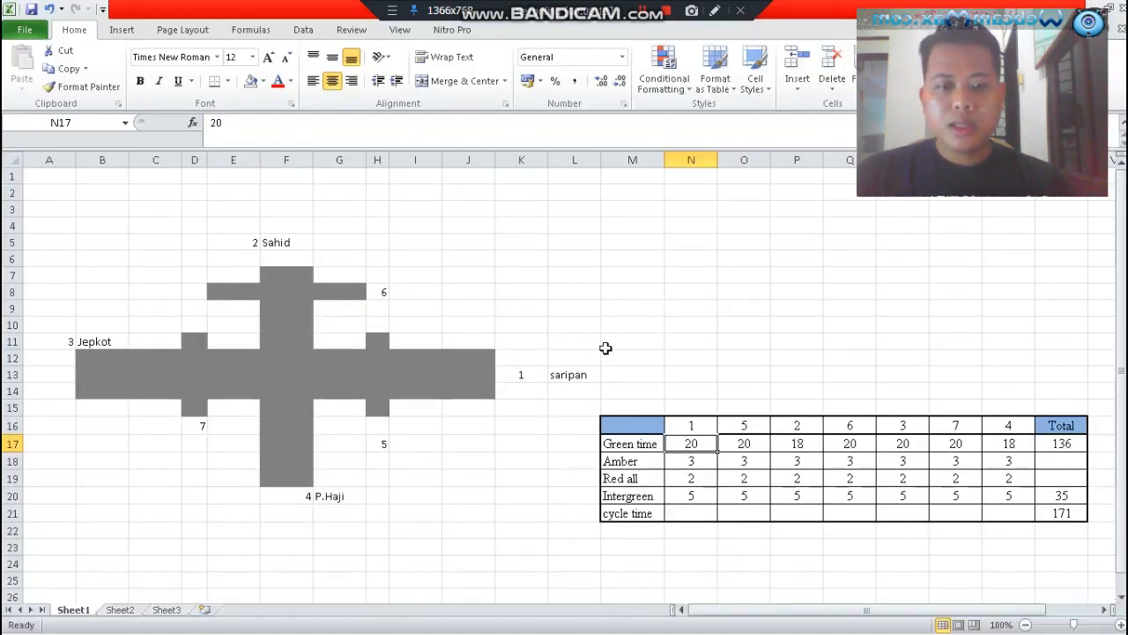
{"action": "left_click", "coordinate": [691, 159]}
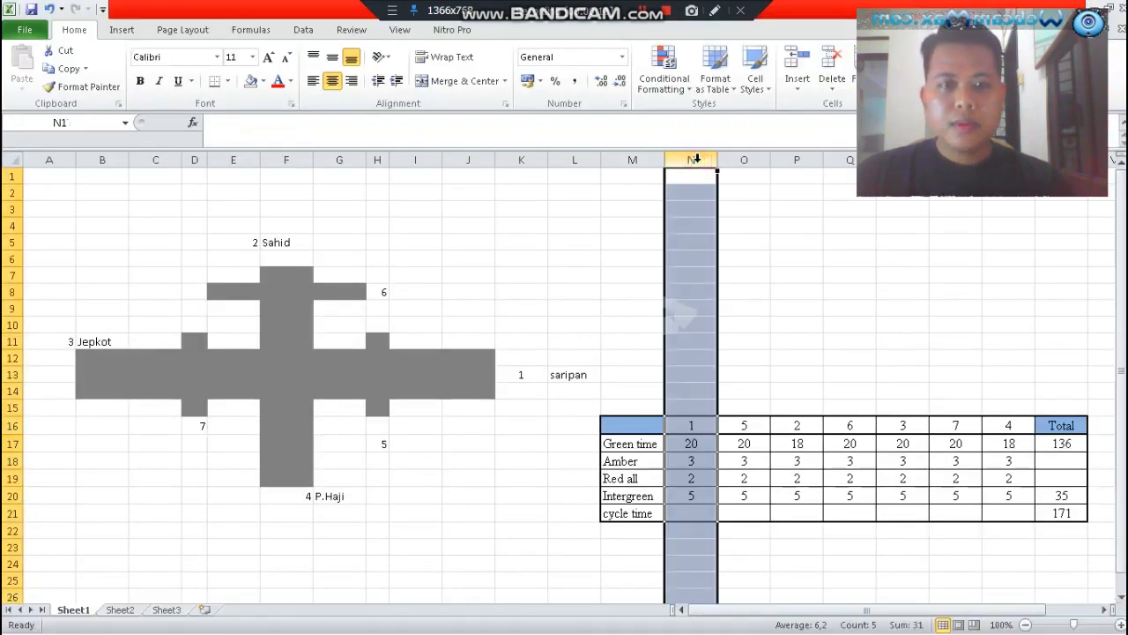
{"action": "left_click", "coordinate": [265, 81]}
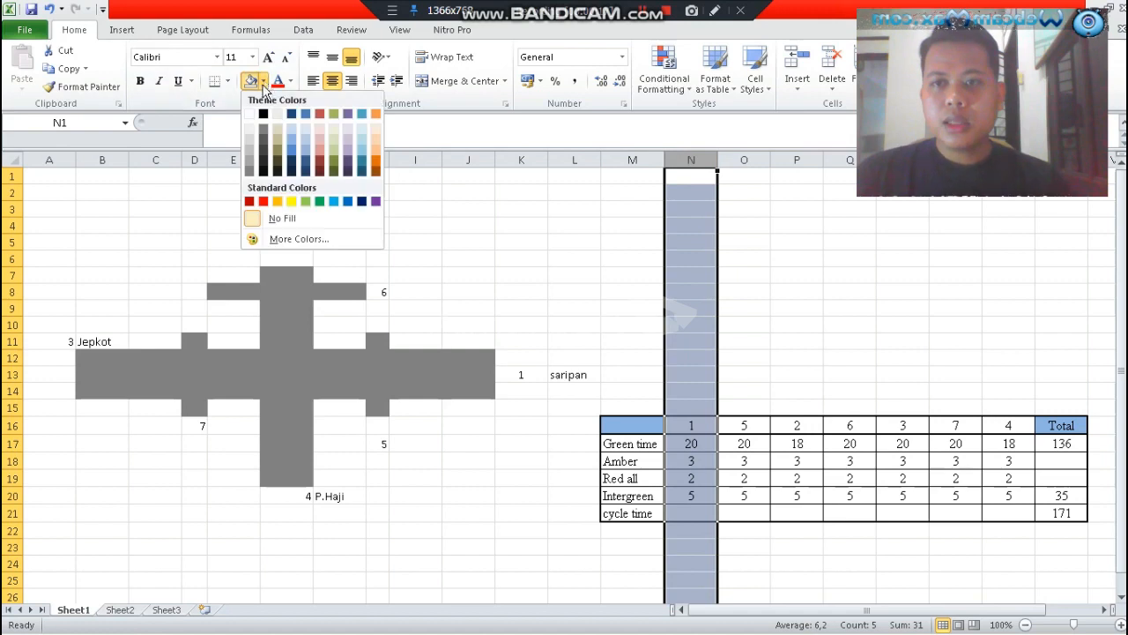
{"action": "left_click", "coordinate": [291, 203]}
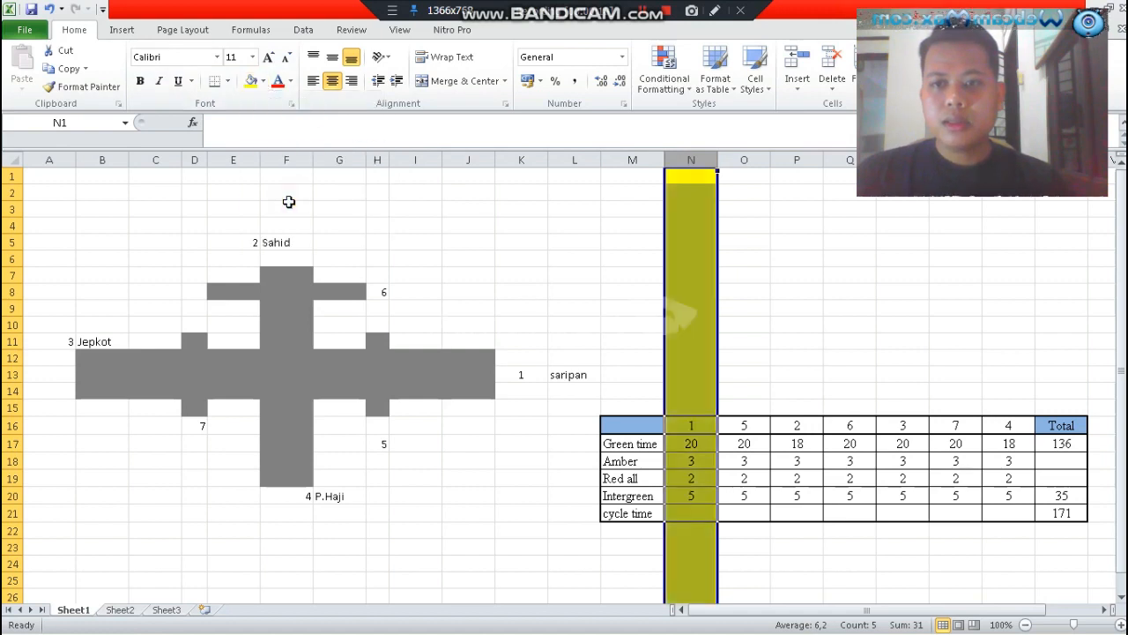
{"action": "left_click", "coordinate": [775, 325]}
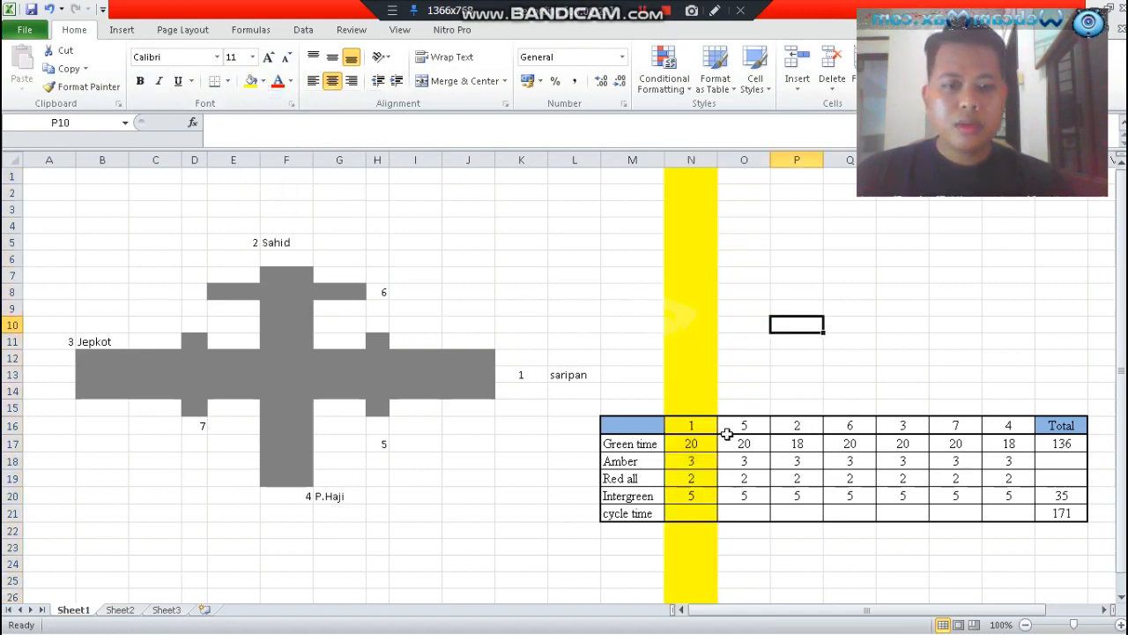
{"action": "left_click", "coordinate": [745, 159]}
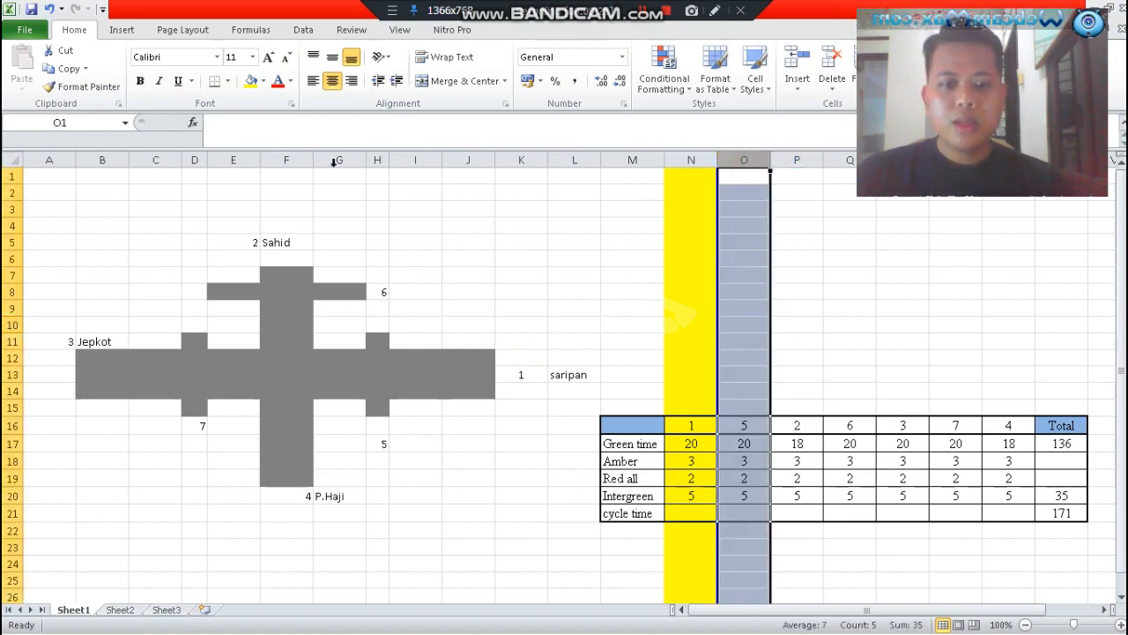
{"action": "left_click", "coordinate": [252, 81]}
{"action": "left_click", "coordinate": [622, 324]}
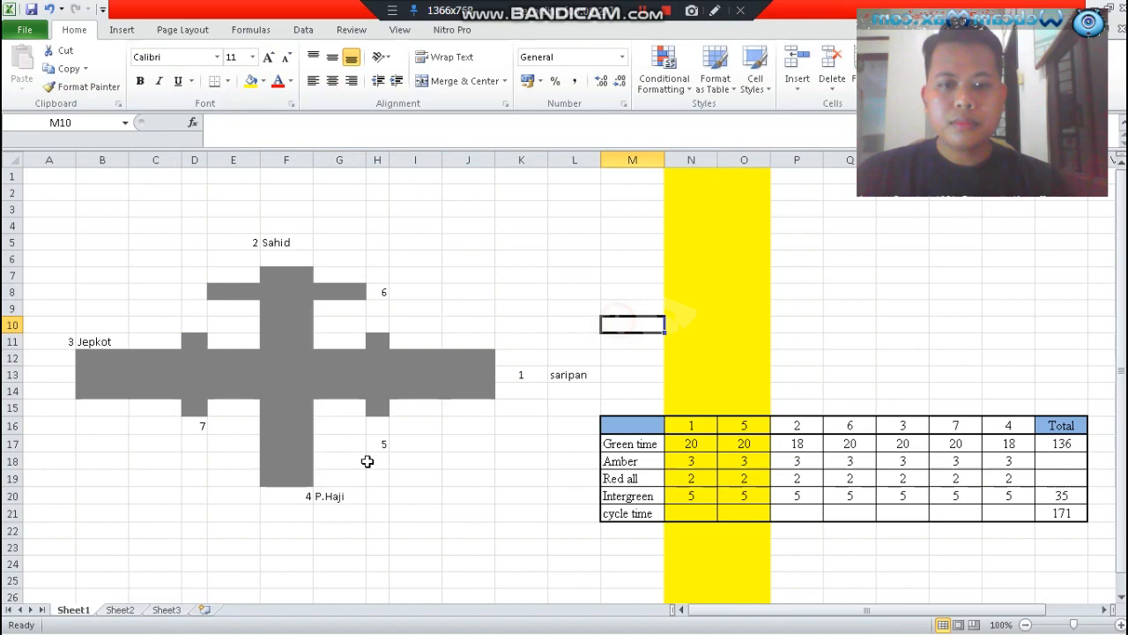
Return to Vissim and set the Jc Saripan group's green end to 47
{"action": "left_click", "coordinate": [150, 619]}
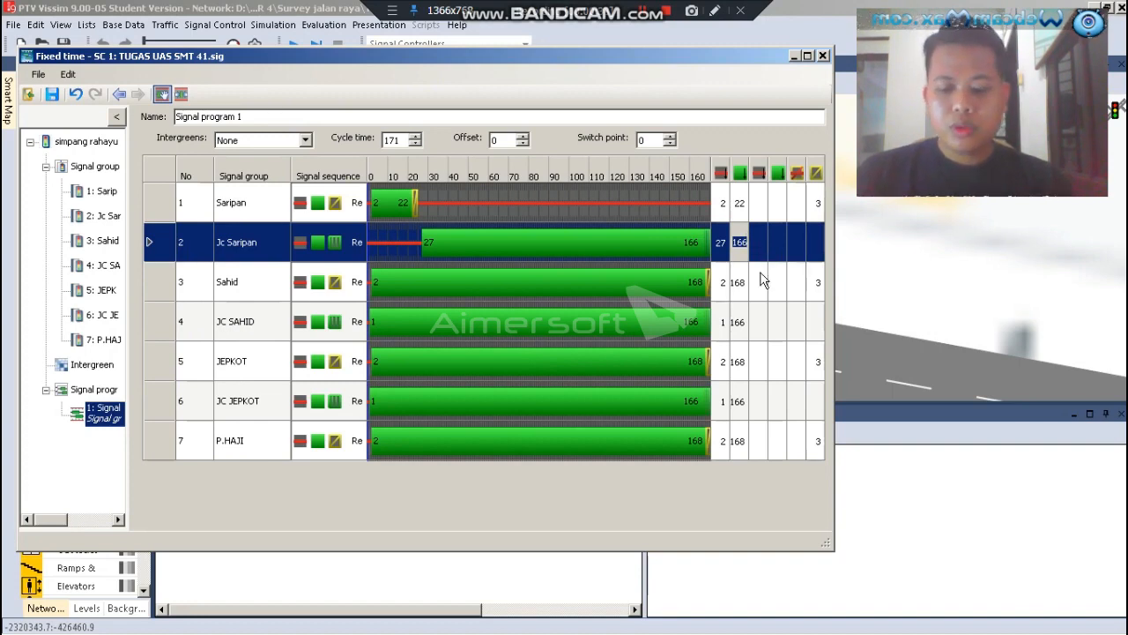
{"action": "type", "text": "47"}
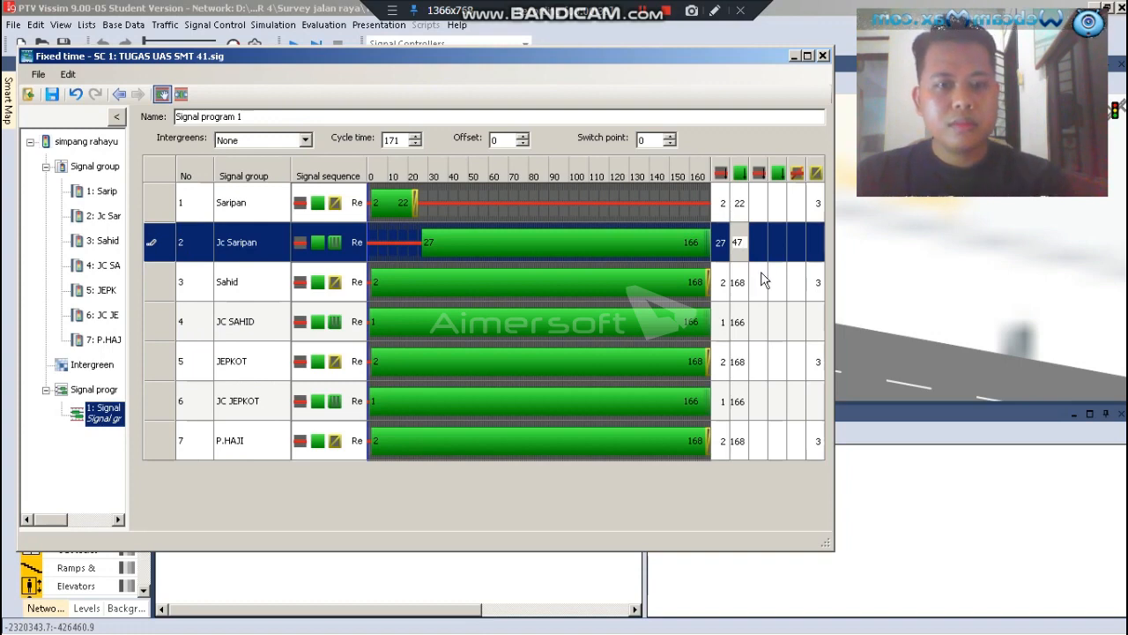
{"action": "left_click", "coordinate": [724, 289]}
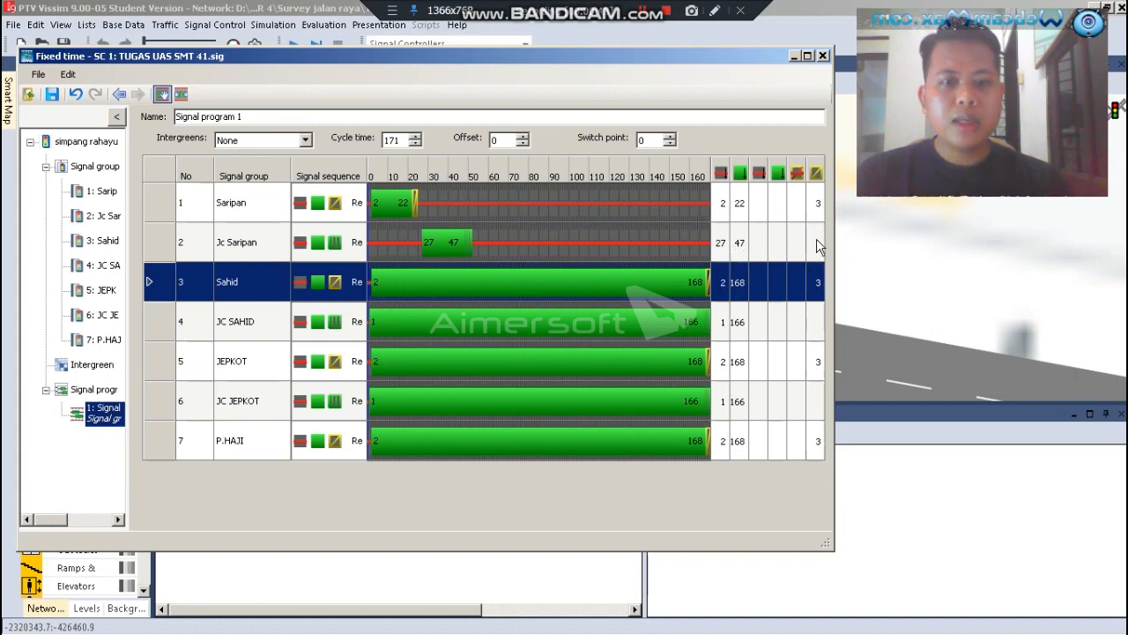
Set the Sahid group's green start to 52
{"action": "left_click", "coordinate": [722, 289]}
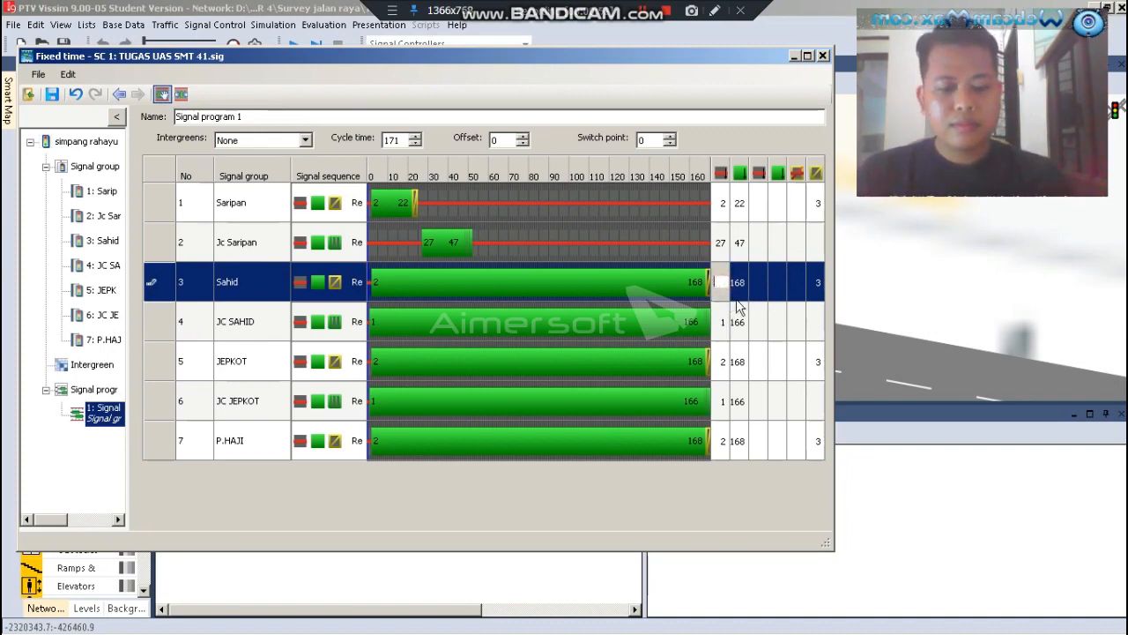
{"action": "type", "text": "5"}
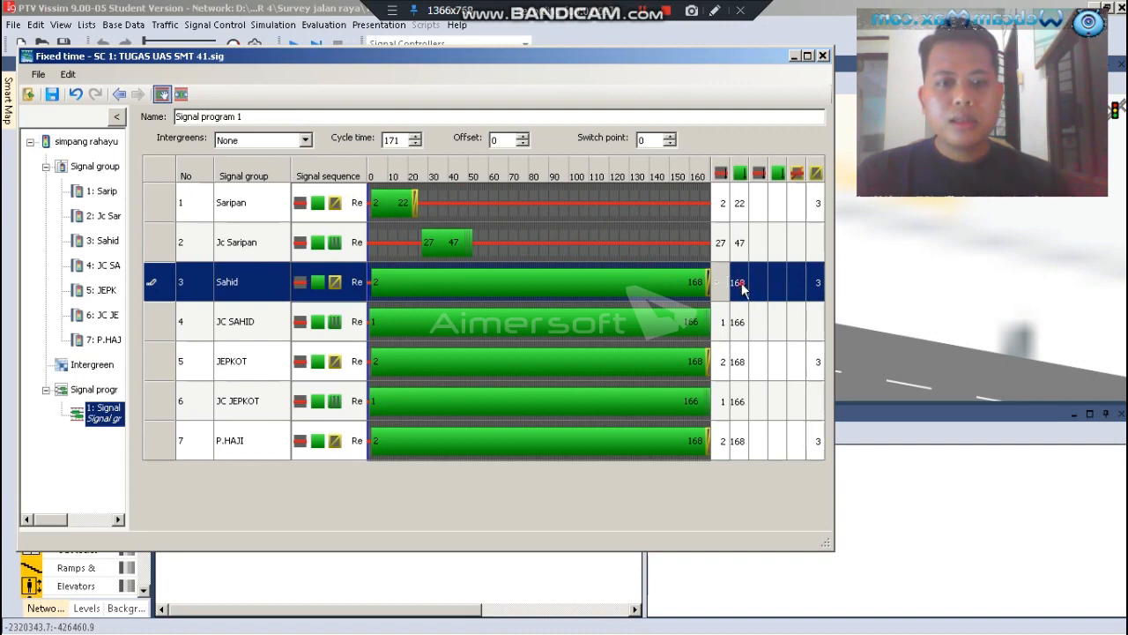
{"action": "left_click", "coordinate": [739, 285]}
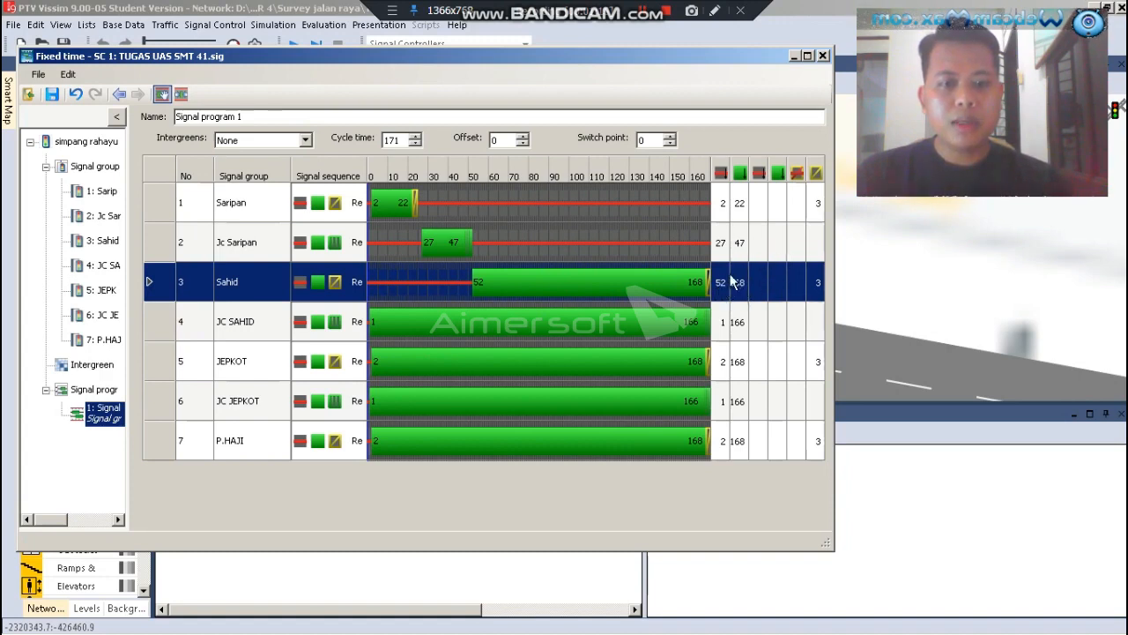
Switch to the Excel workbook and fill column P, holding phase 2, with yellow
{"action": "left_click", "coordinate": [155, 617]}
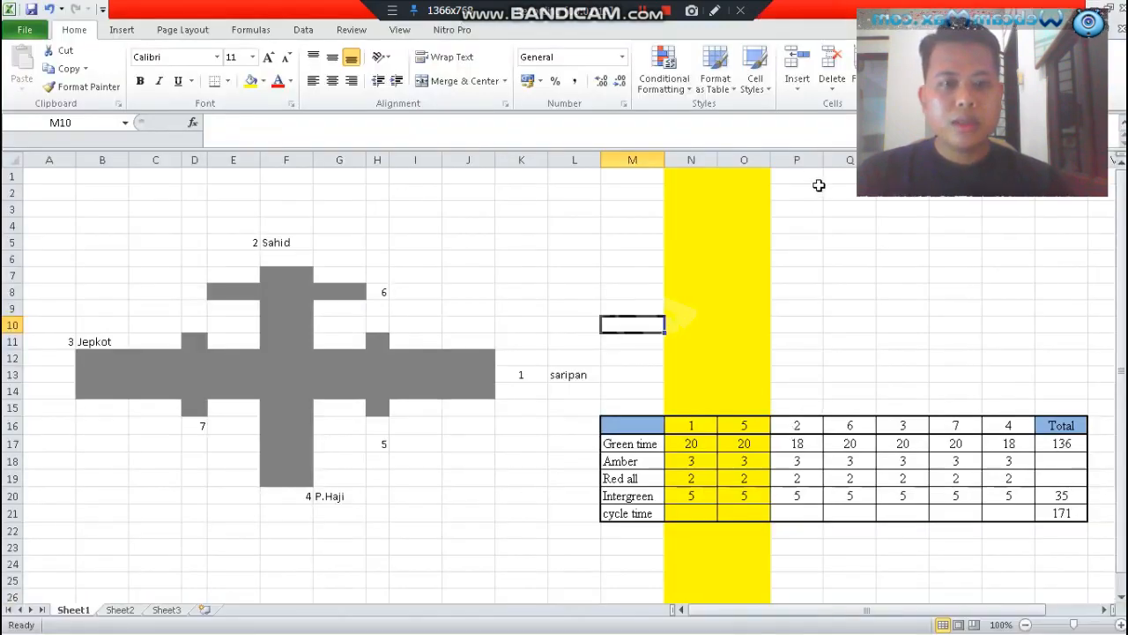
{"action": "left_click", "coordinate": [797, 159]}
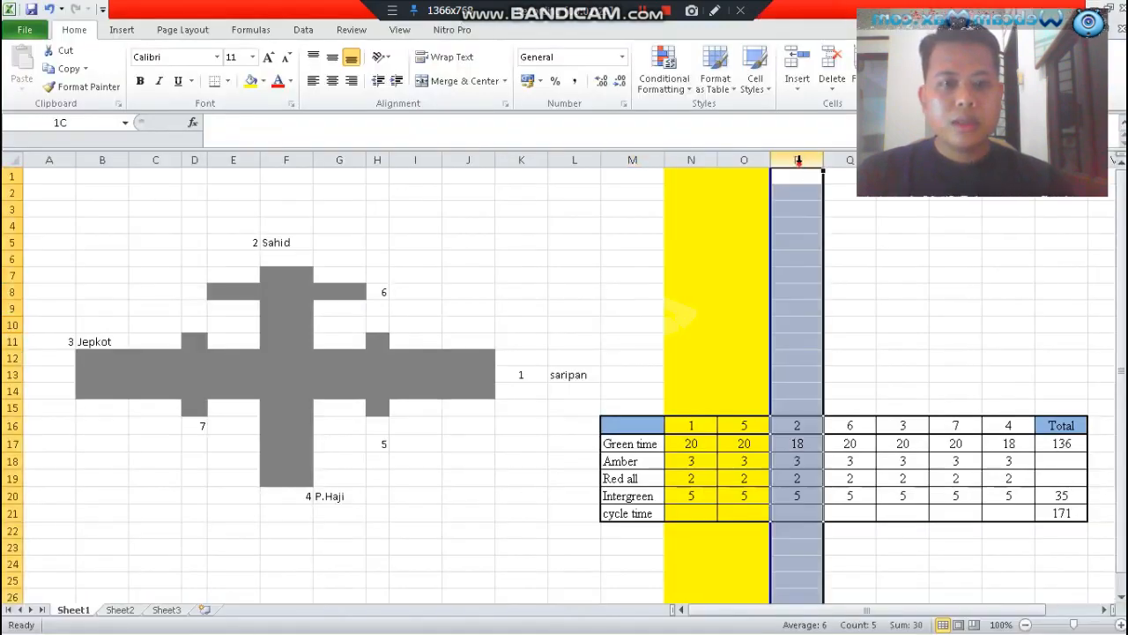
{"action": "left_click", "coordinate": [250, 83]}
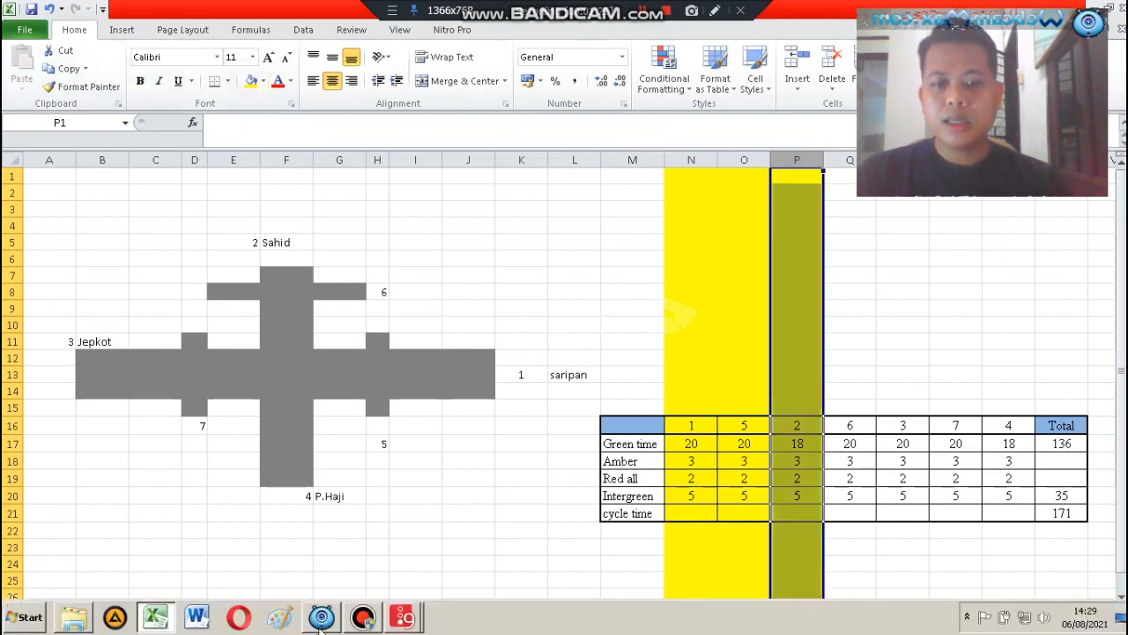
Return to Vissim and set the Sahid group's green end to 70
{"action": "left_click", "coordinate": [156, 617]}
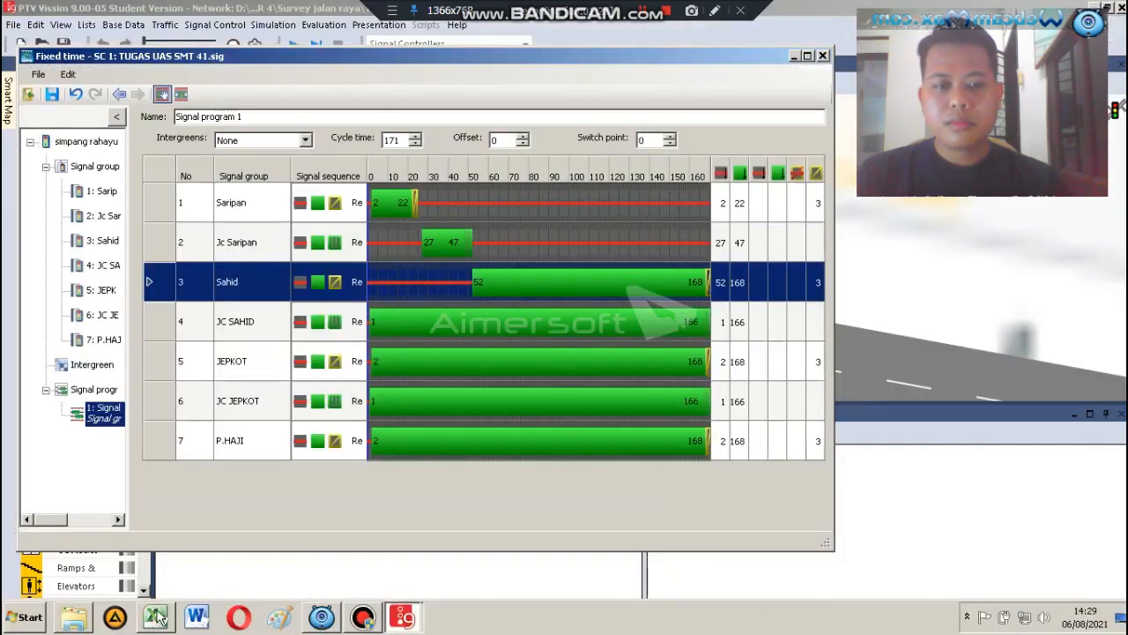
{"action": "left_click", "coordinate": [738, 282]}
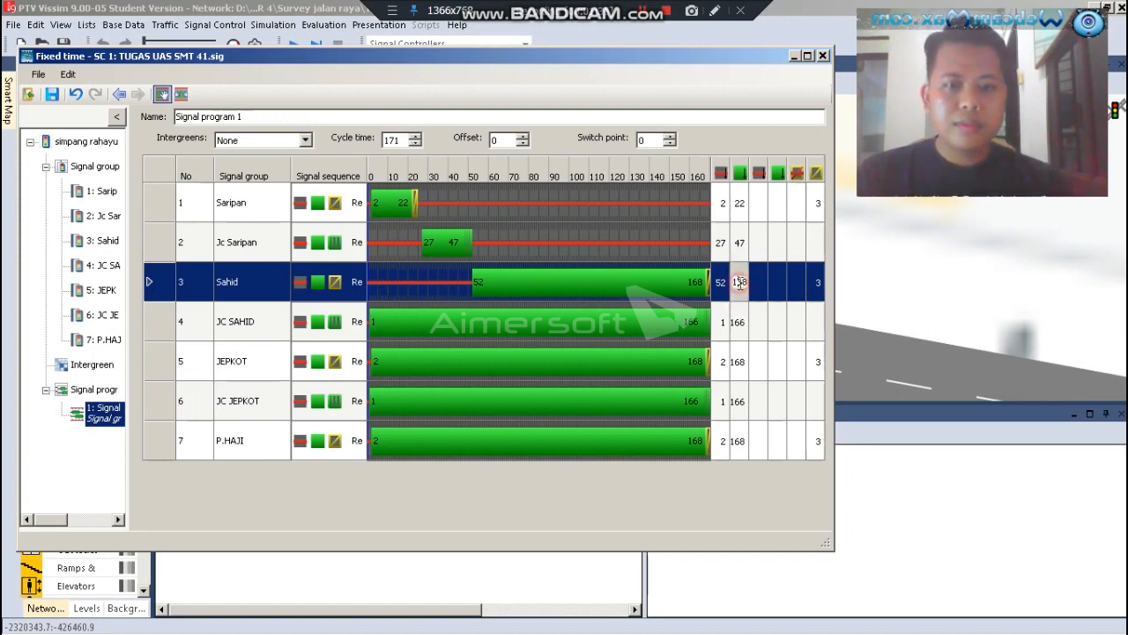
{"action": "key", "text": "Right"}
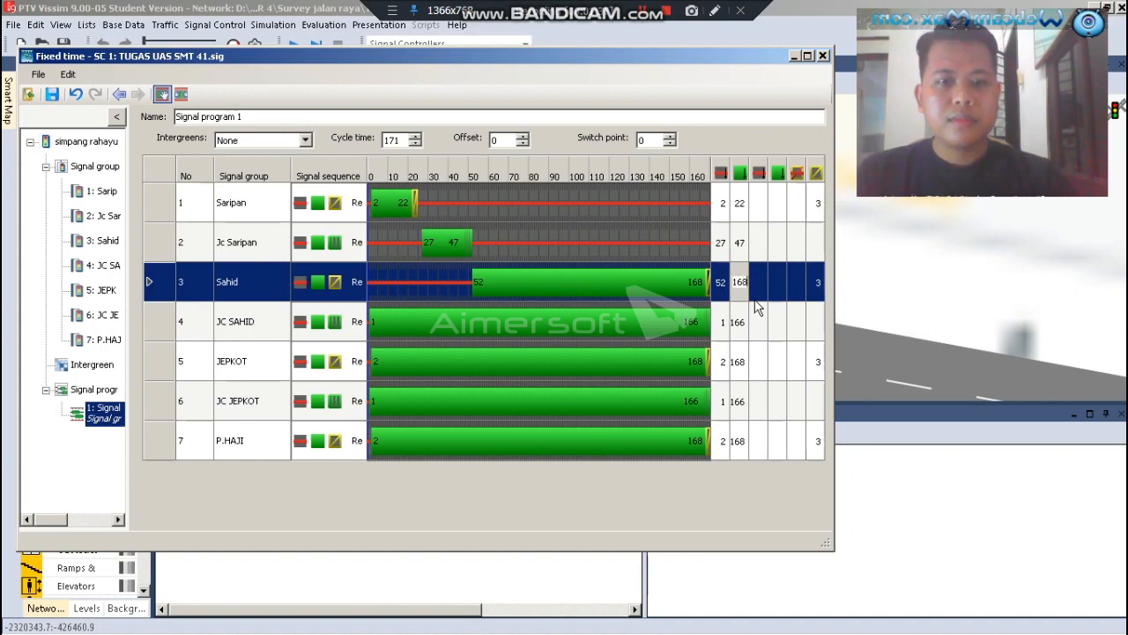
{"action": "type", "text": "70"}
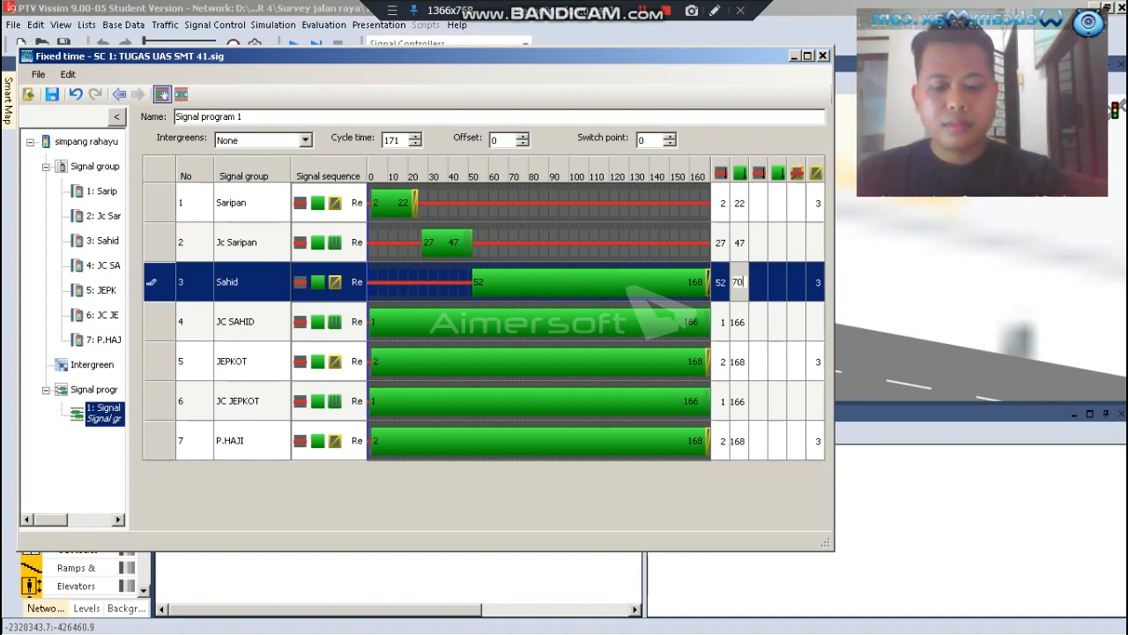
{"action": "left_click", "coordinate": [721, 324]}
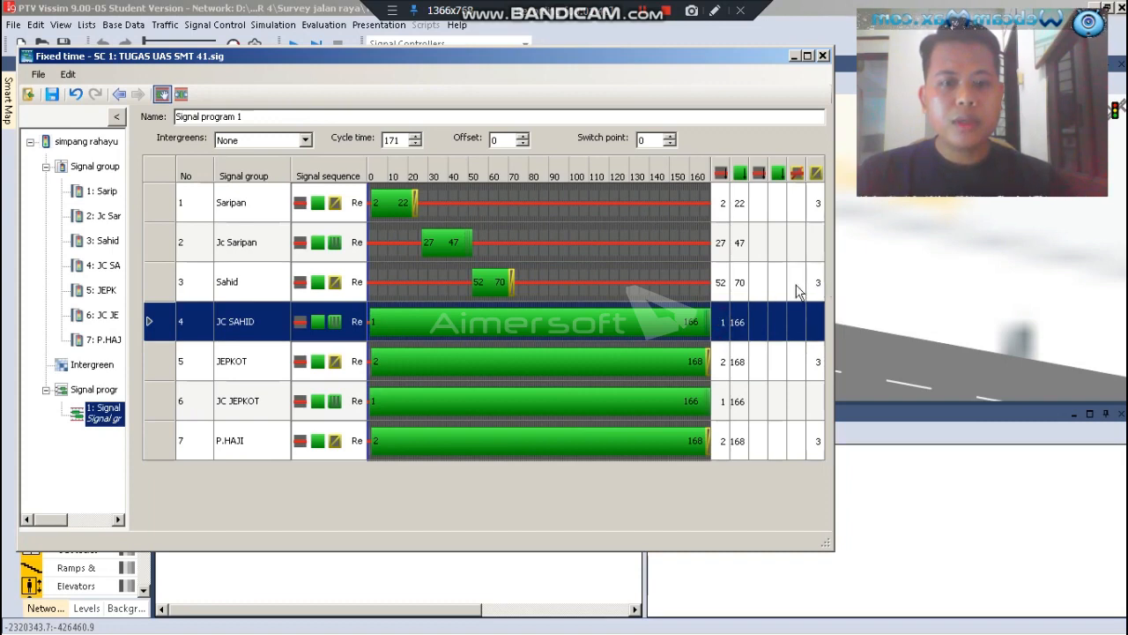
Set the JC SAHID group's green start to 75
{"action": "left_click", "coordinate": [721, 321]}
{"action": "type", "text": "75"}
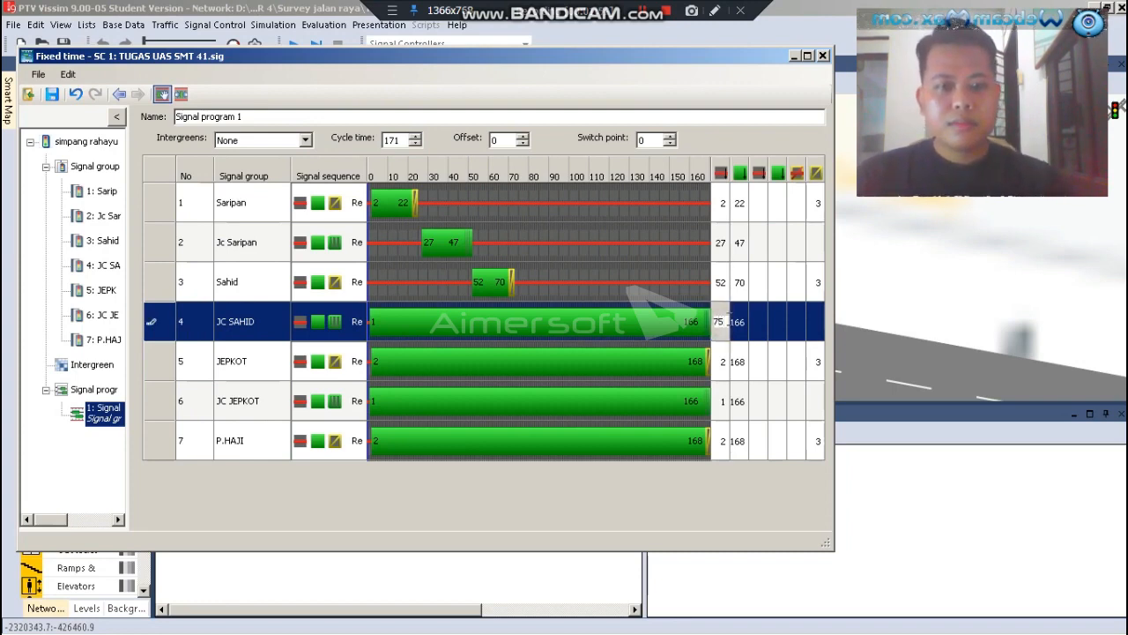
{"action": "key", "text": "Return"}
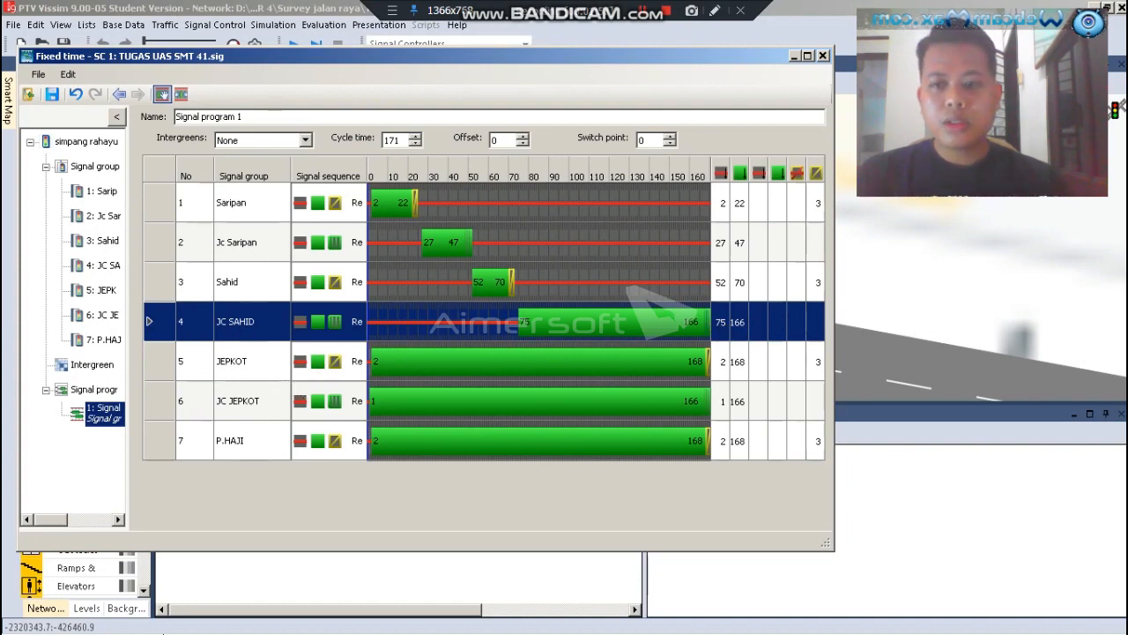
Switch to the Excel workbook and fill column Q, holding phase 6, with yellow
{"action": "left_click", "coordinate": [156, 618]}
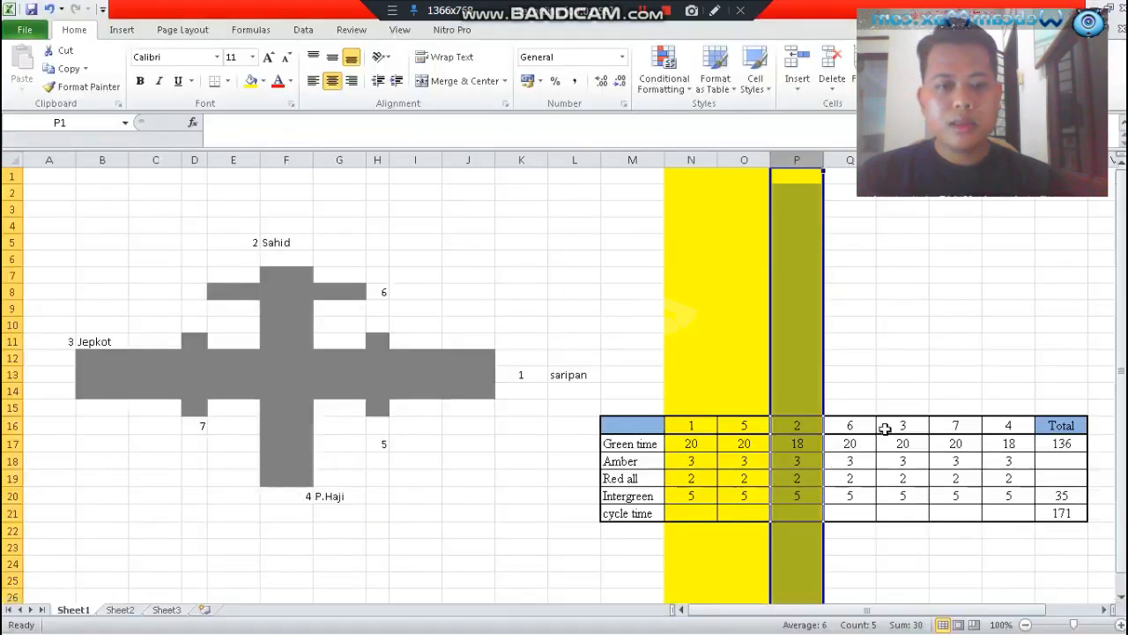
{"action": "left_click", "coordinate": [841, 159]}
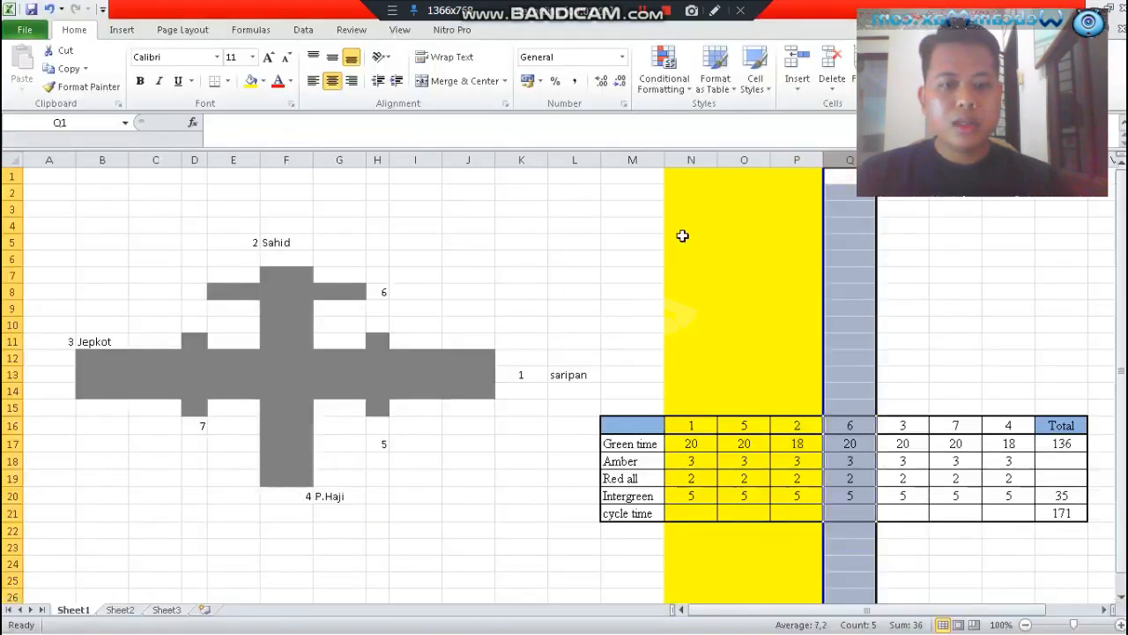
{"action": "left_click", "coordinate": [252, 82]}
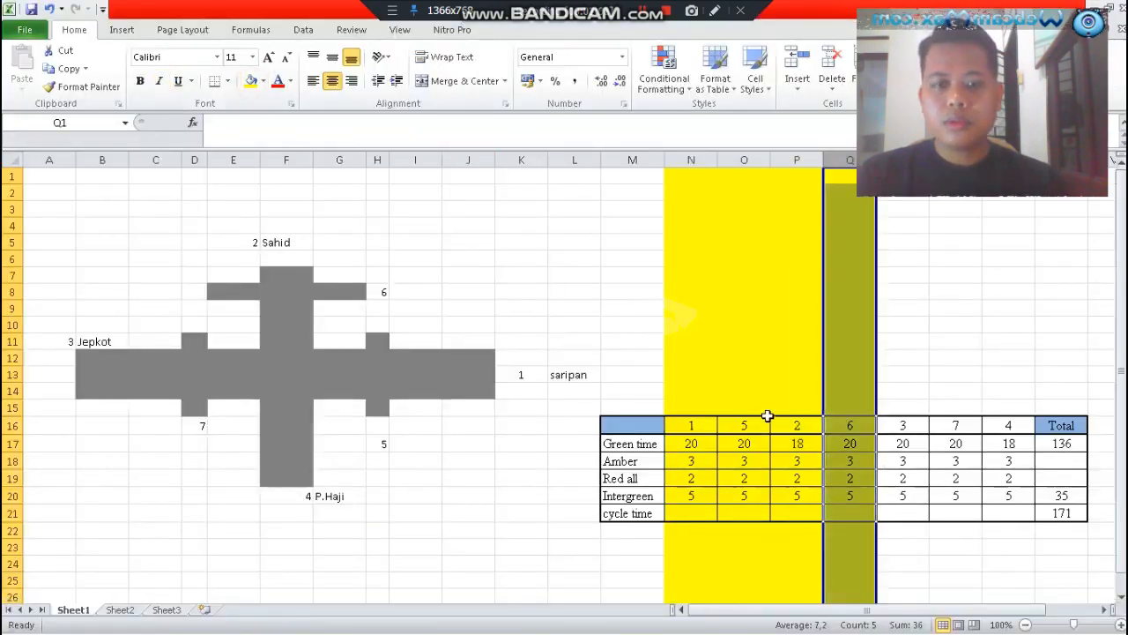
Return to Vissim and set the JC SAHID group's green end to 95
{"action": "mouse_move", "coordinate": [280, 629]}
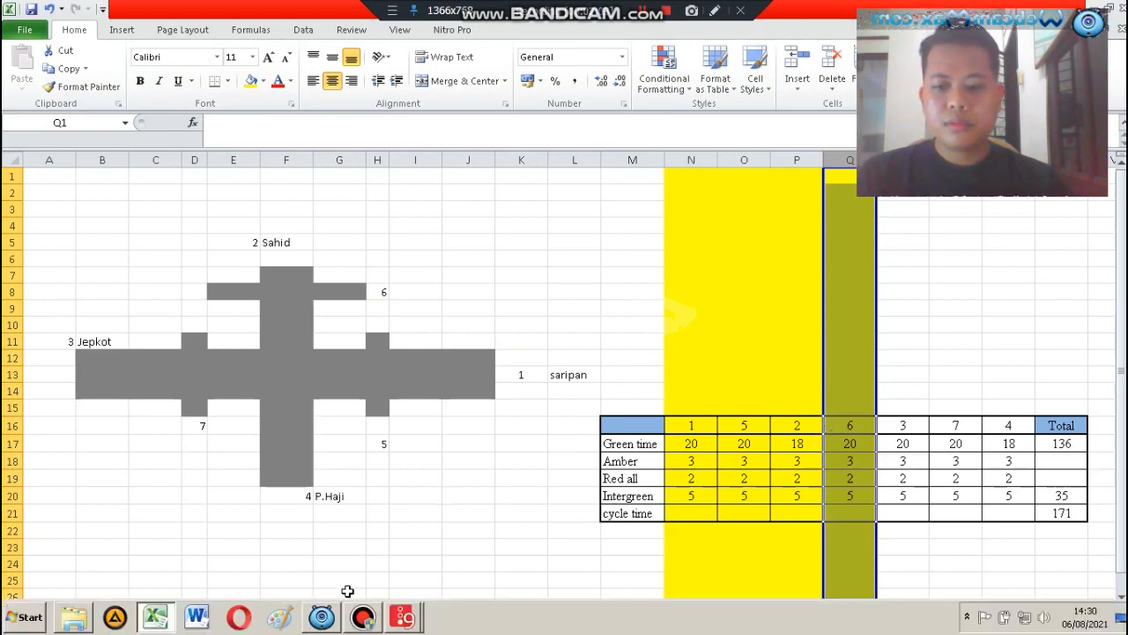
{"action": "left_click", "coordinate": [155, 621]}
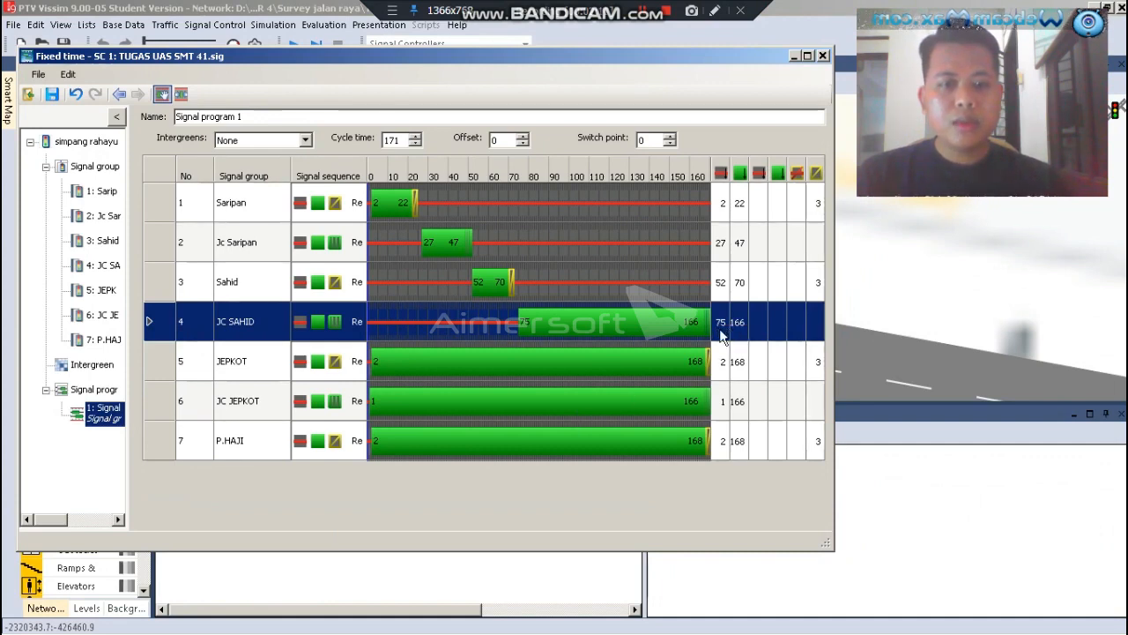
{"action": "left_click", "coordinate": [738, 323]}
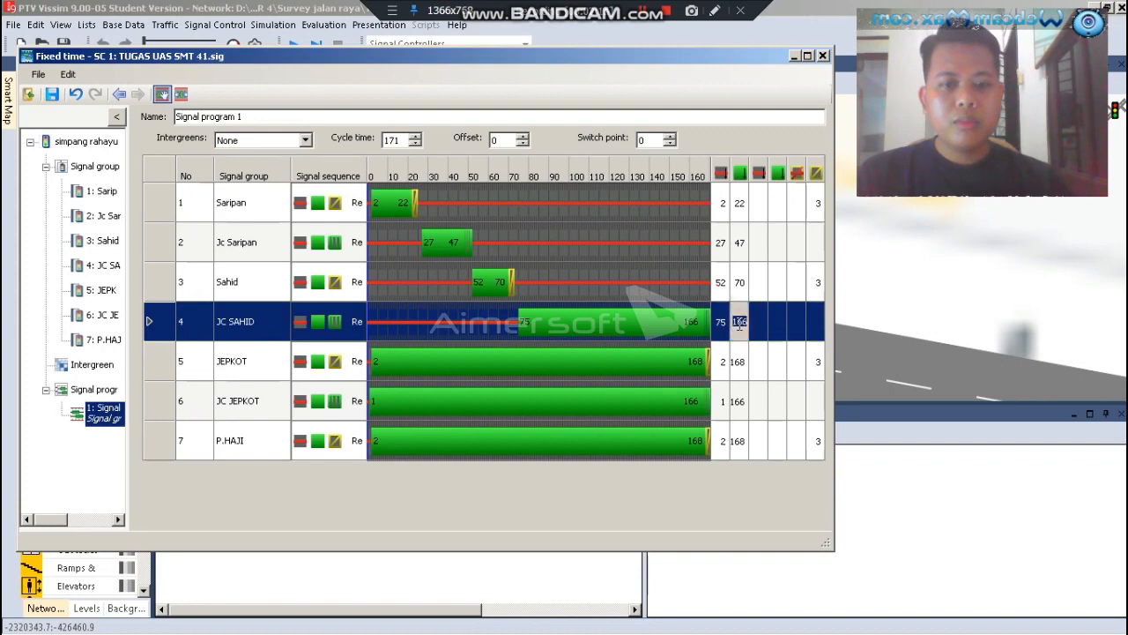
{"action": "type", "text": "95"}
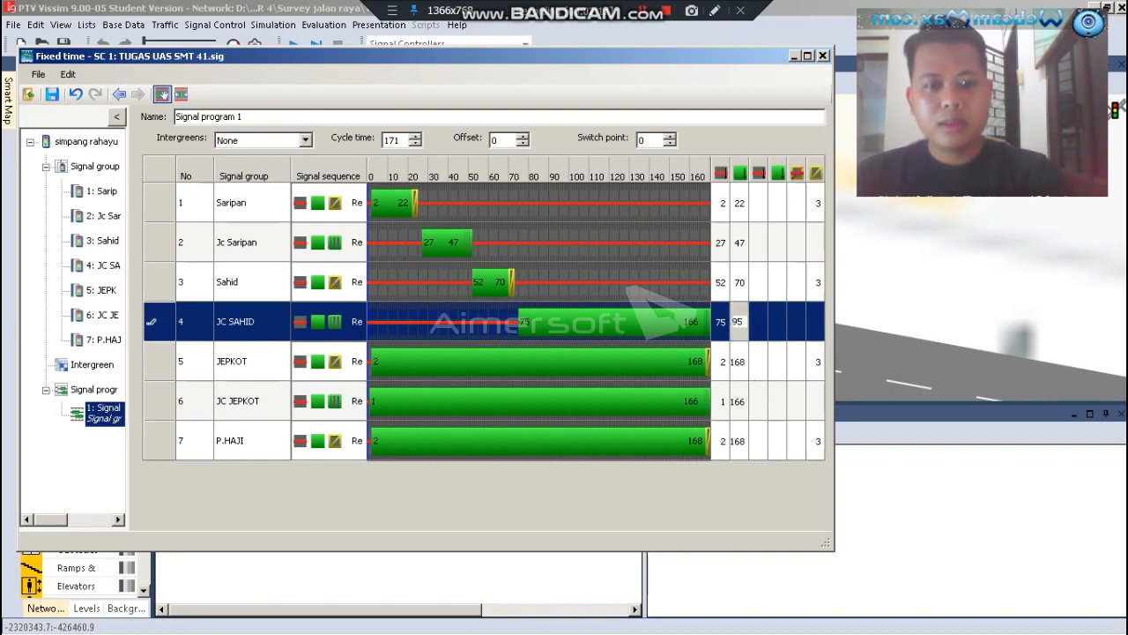
Set the JEPKOT group's green start to 100
{"action": "left_click", "coordinate": [722, 361]}
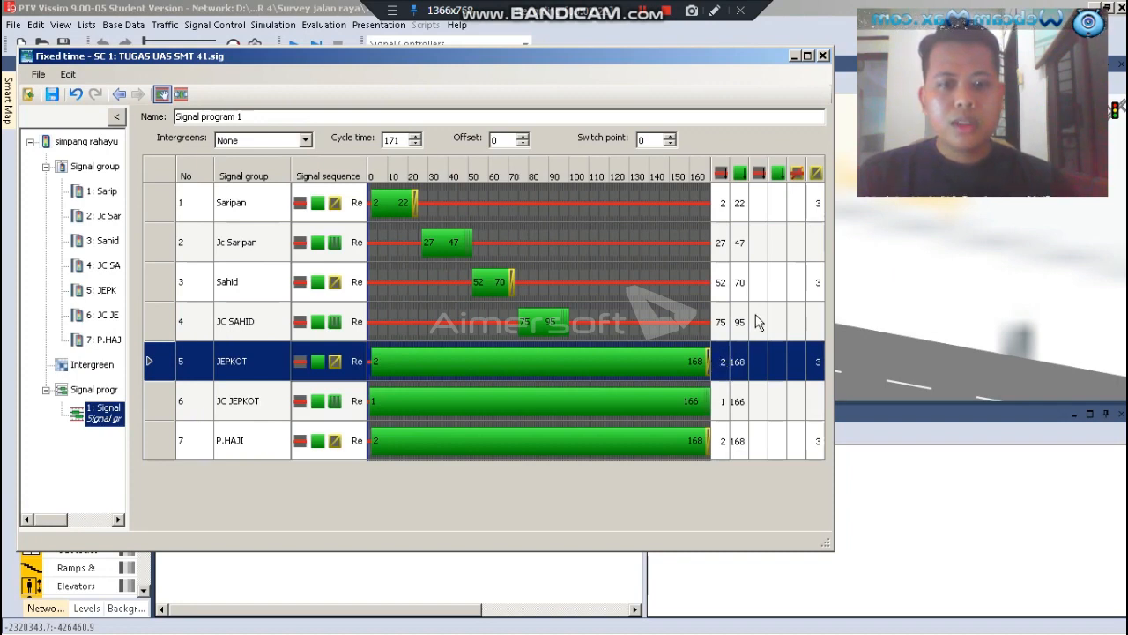
{"action": "left_click", "coordinate": [720, 361]}
{"action": "key", "text": "BackSpace"}
{"action": "type", "text": "100"}
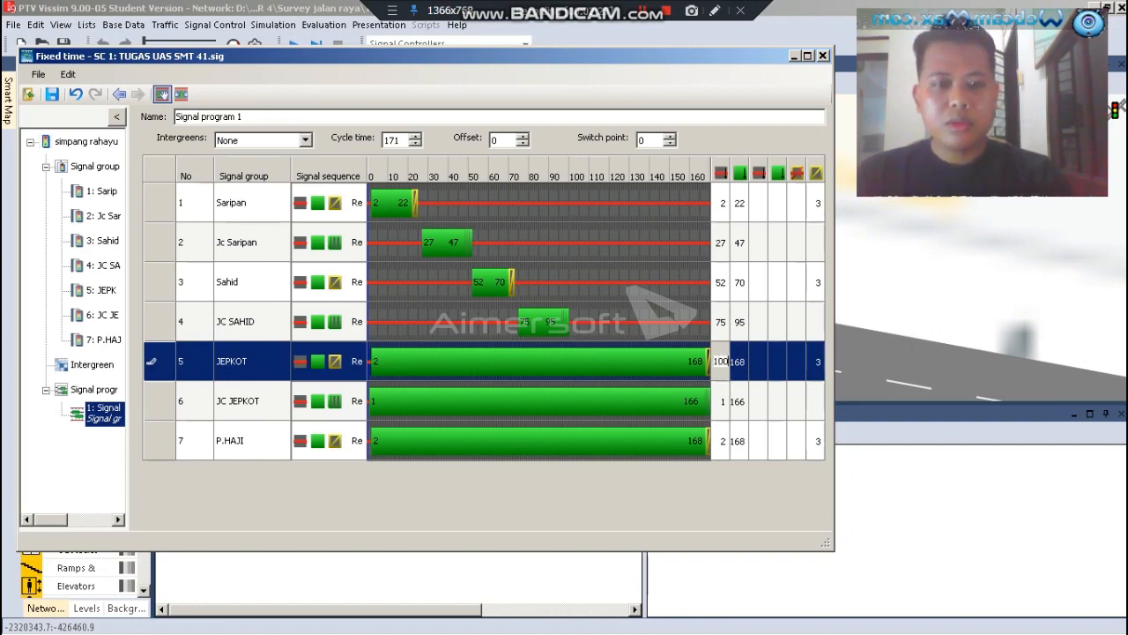
{"action": "left_click", "coordinate": [740, 375]}
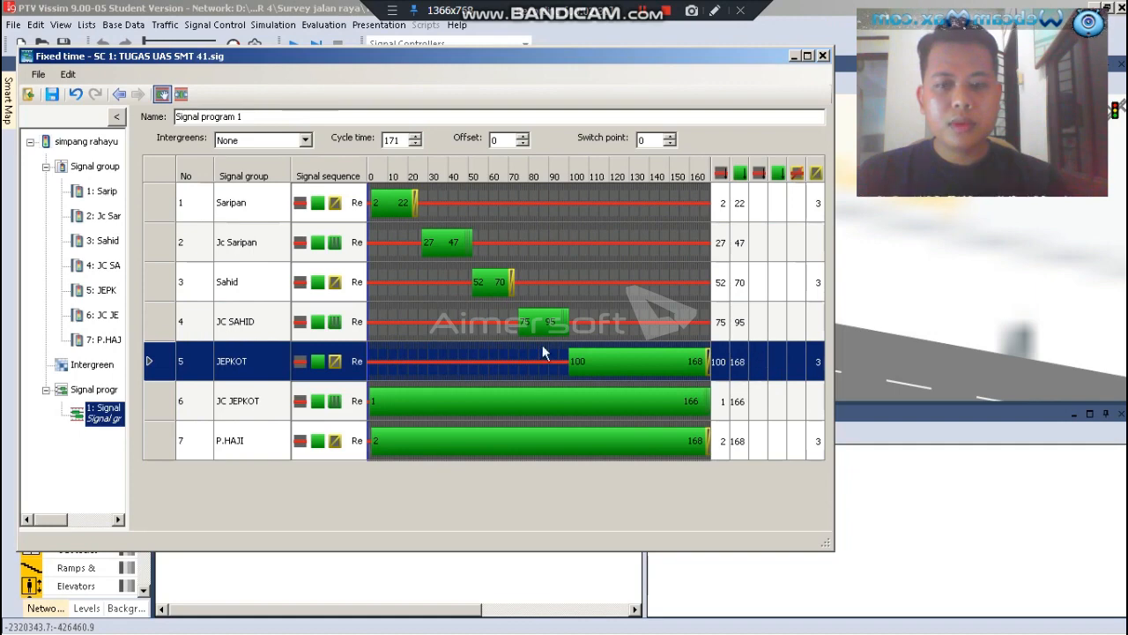
Switch to the Excel workbook and fill phase 3's timing cells, R17 to R21, with yellow
{"action": "left_click", "coordinate": [156, 619]}
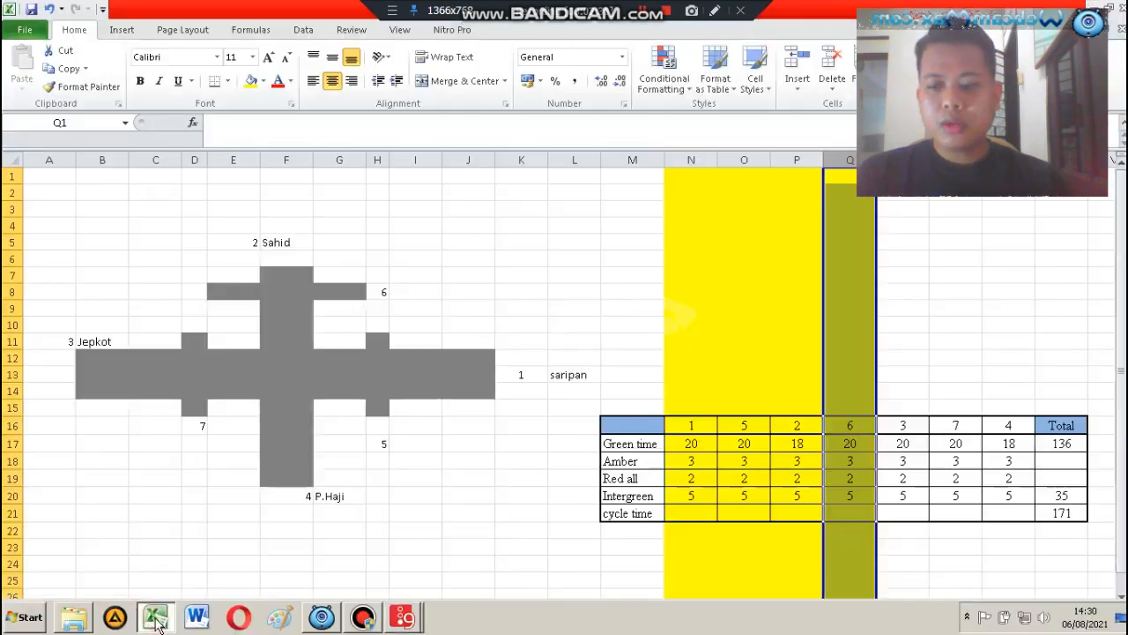
{"action": "left_click_drag", "start_coordinate": [899, 443], "coordinate": [899, 513]}
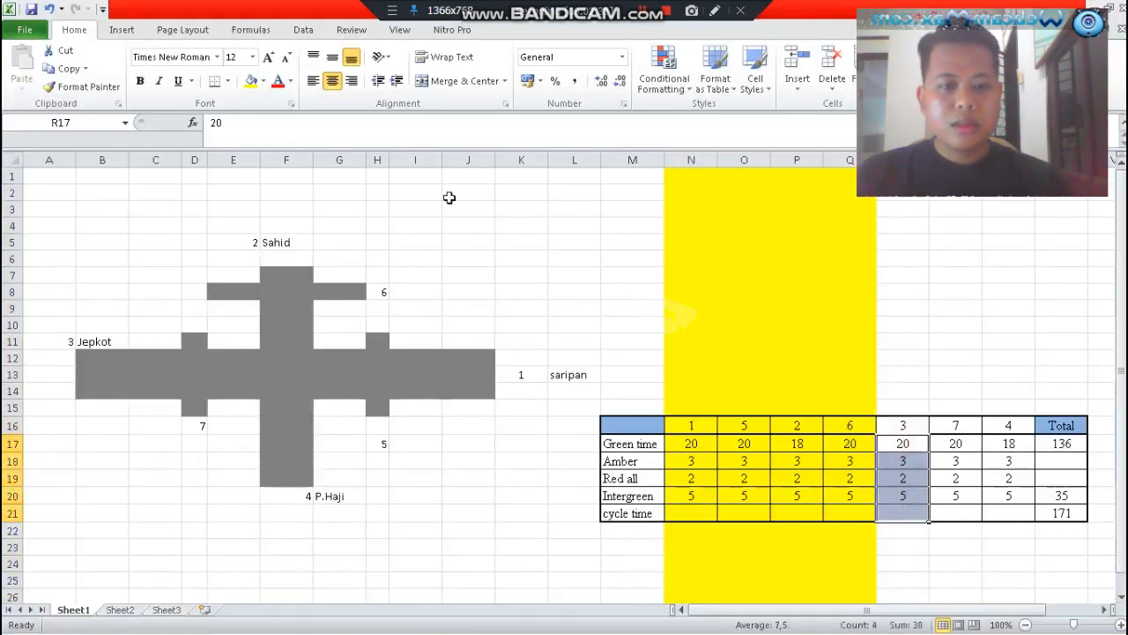
{"action": "left_click", "coordinate": [250, 81]}
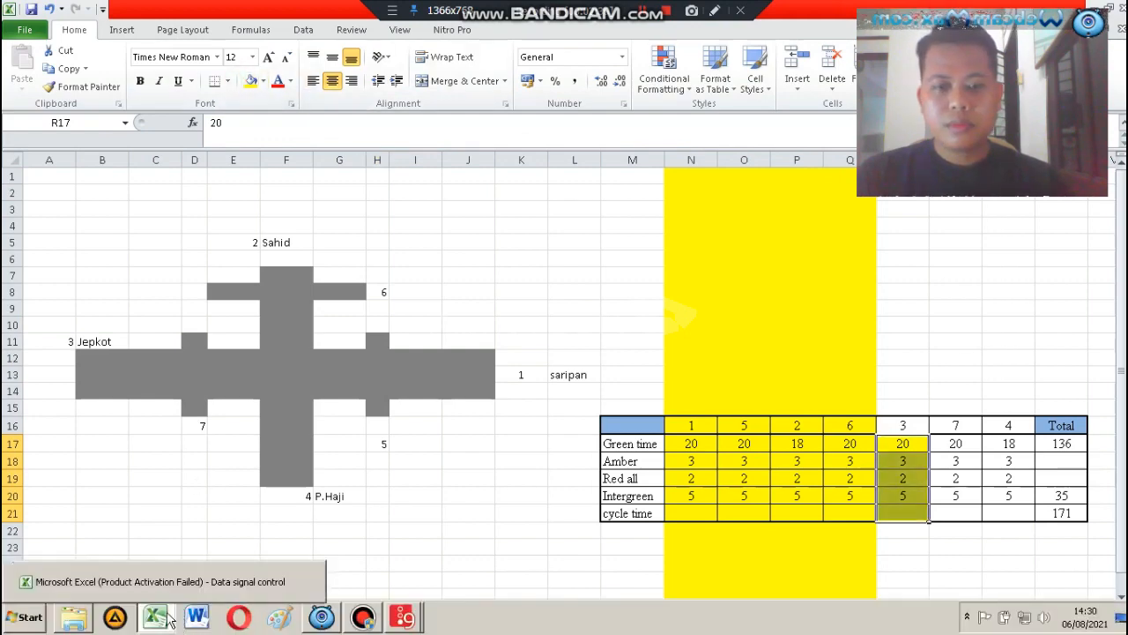
Return to Vissim and set the JEPKOT group's green end to 120
{"action": "left_click", "coordinate": [171, 621]}
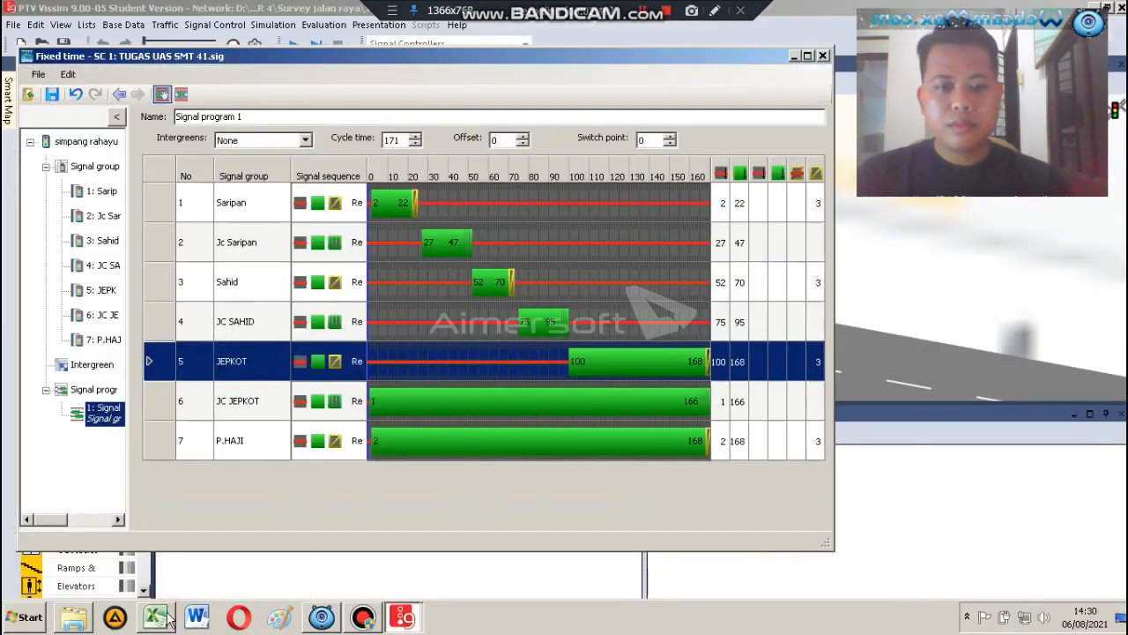
{"action": "left_click", "coordinate": [740, 363]}
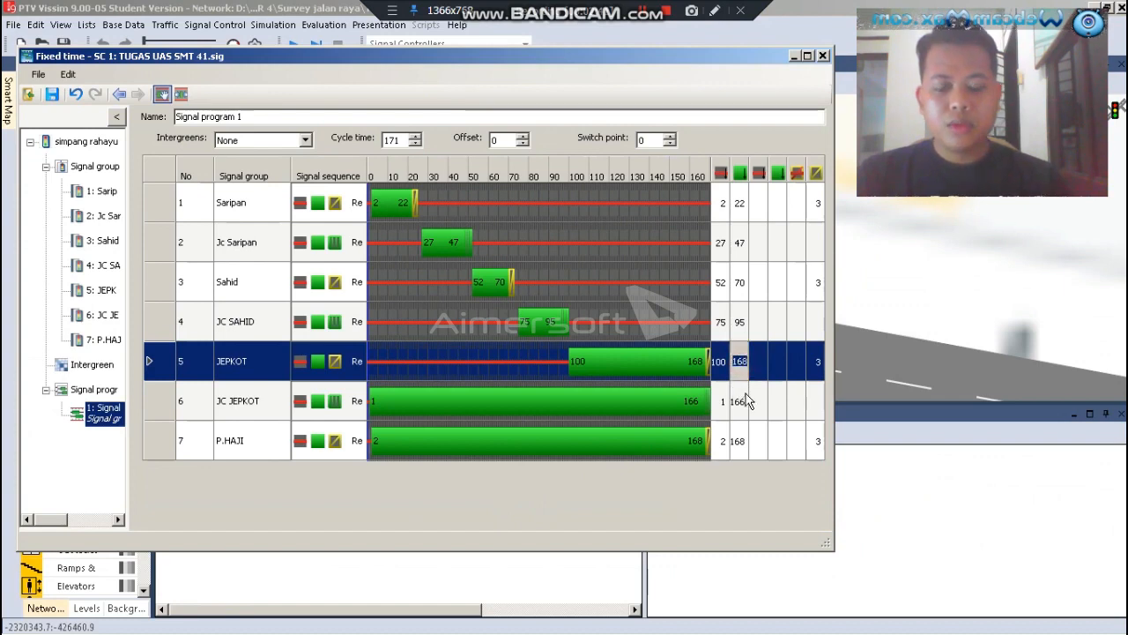
{"action": "type", "text": "120"}
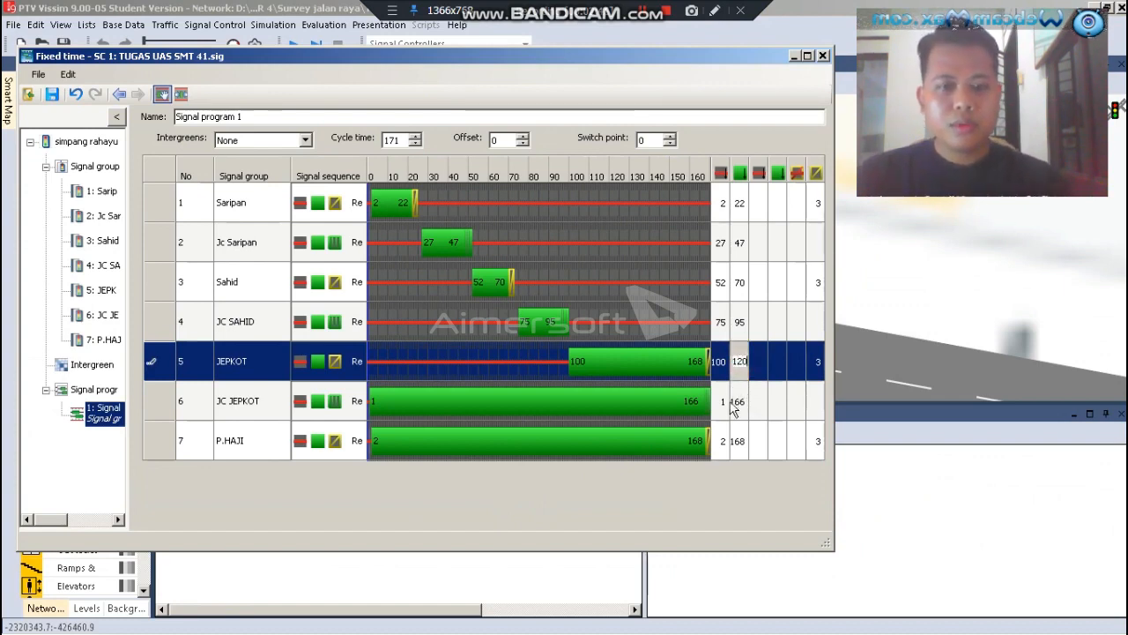
Set the JC JEPKOT group's green start to 125
{"action": "left_click", "coordinate": [724, 401]}
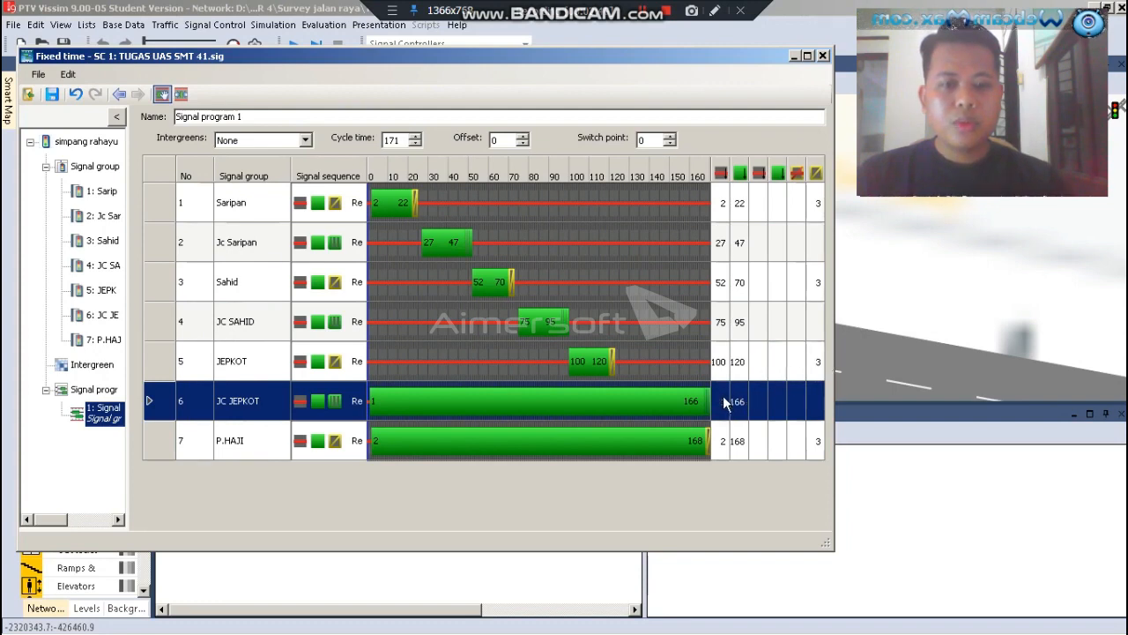
{"action": "left_click", "coordinate": [723, 401]}
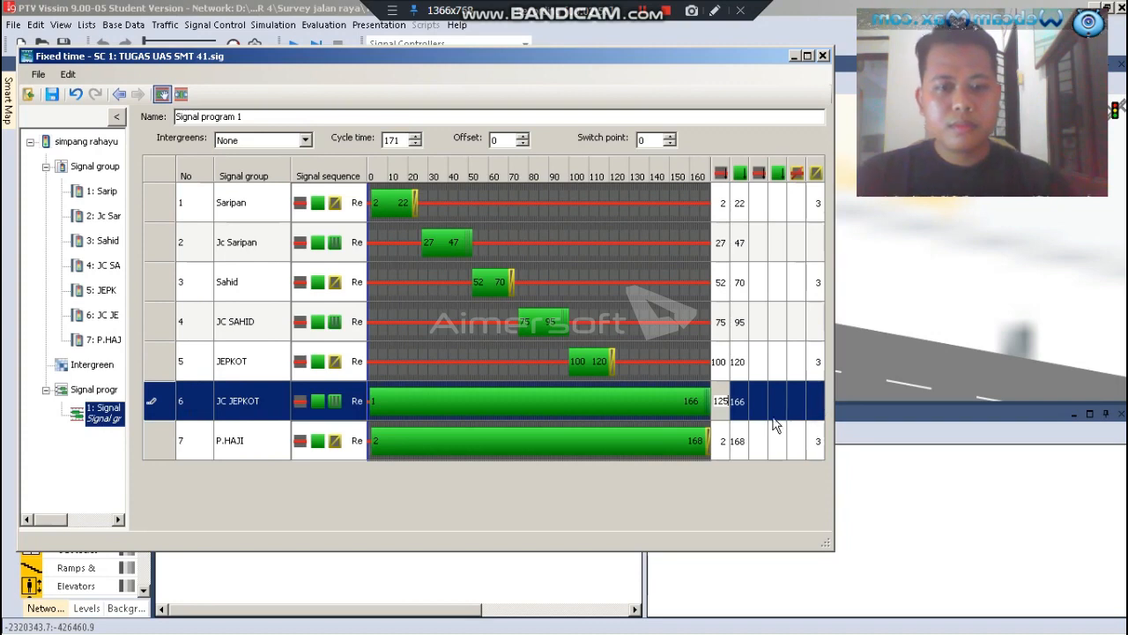
{"action": "left_click", "coordinate": [749, 396]}
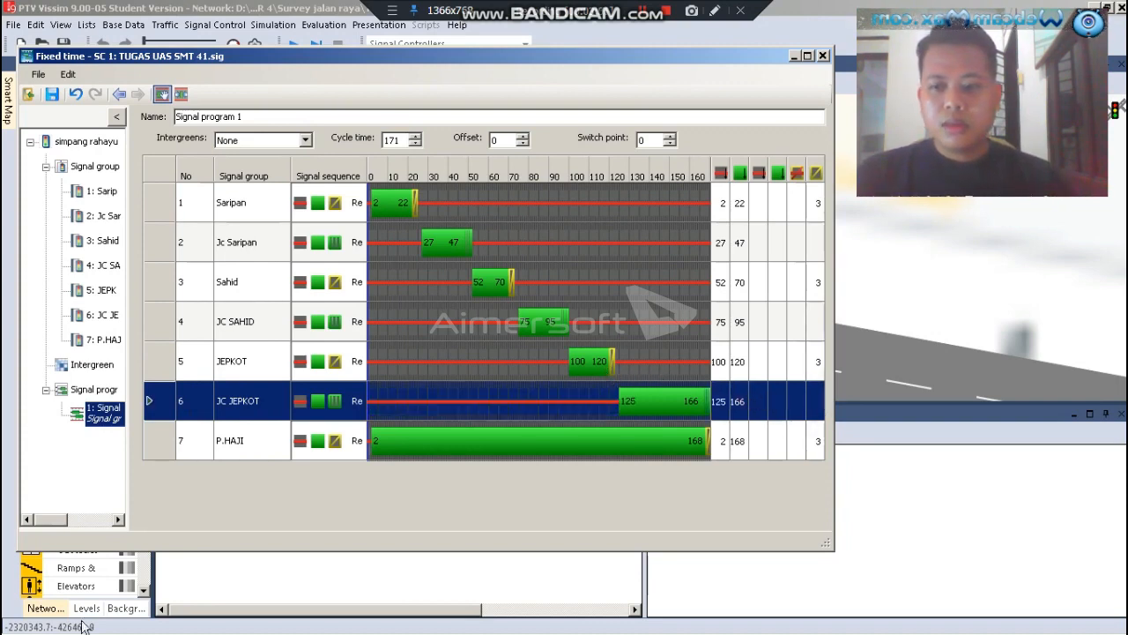
Switch to the Excel workbook and fill phase 7's timing cells, S17 to S21, with yellow
{"action": "mouse_move", "coordinate": [166, 623]}
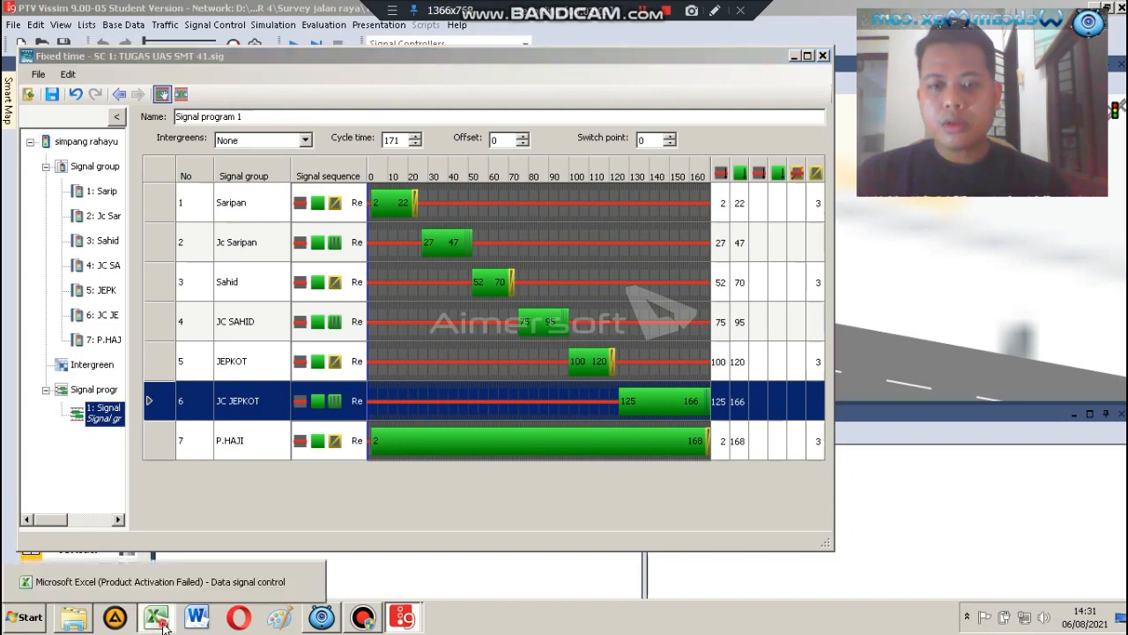
{"action": "left_click", "coordinate": [162, 620]}
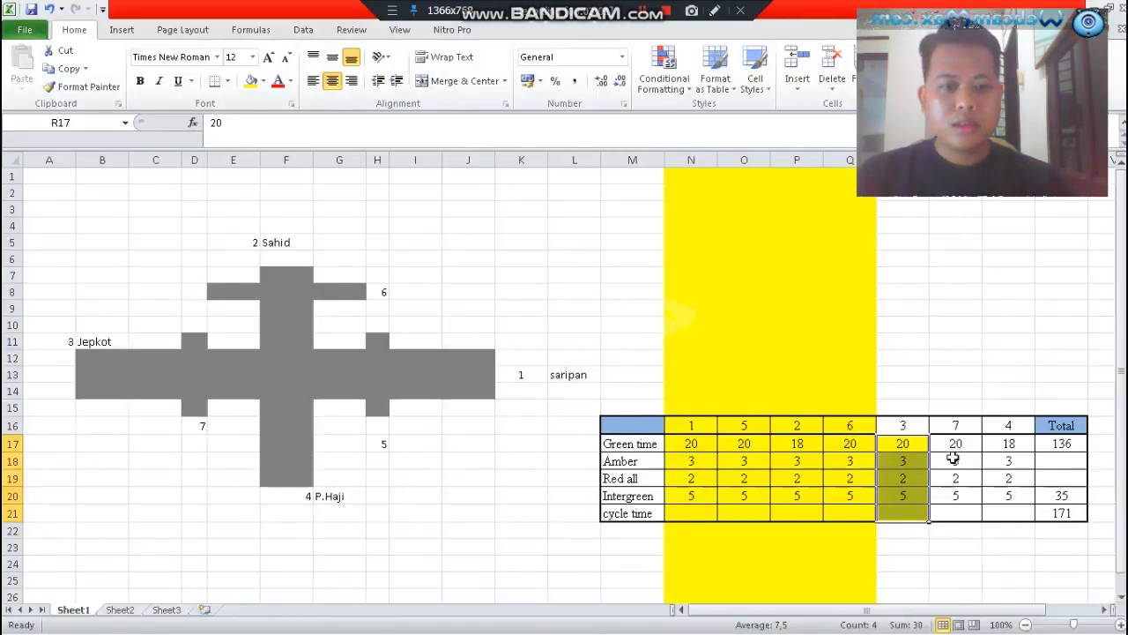
{"action": "left_click_drag", "start_coordinate": [952, 446], "coordinate": [958, 509]}
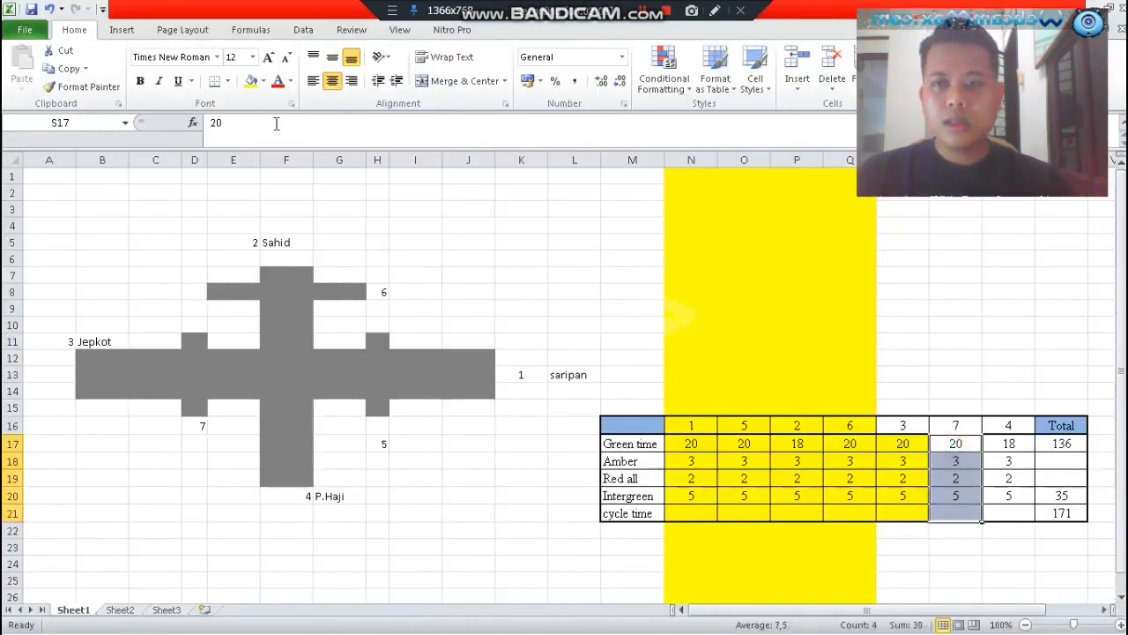
{"action": "left_click", "coordinate": [251, 81]}
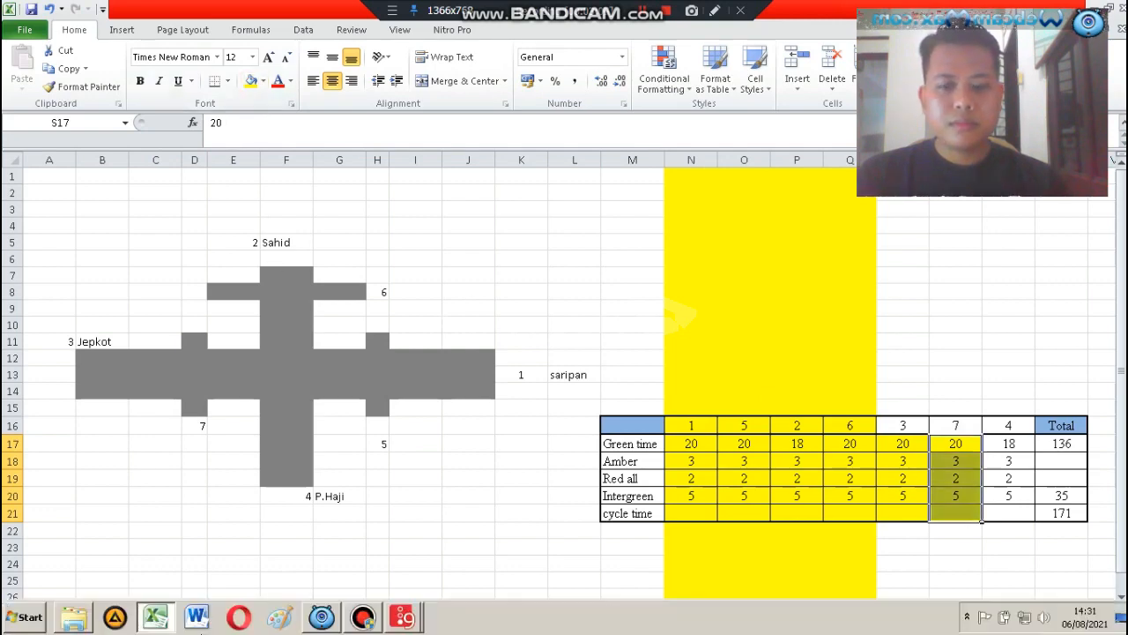
Return to Vissim and set the JC JEPKOT group's green end to 145
{"action": "left_click", "coordinate": [160, 622]}
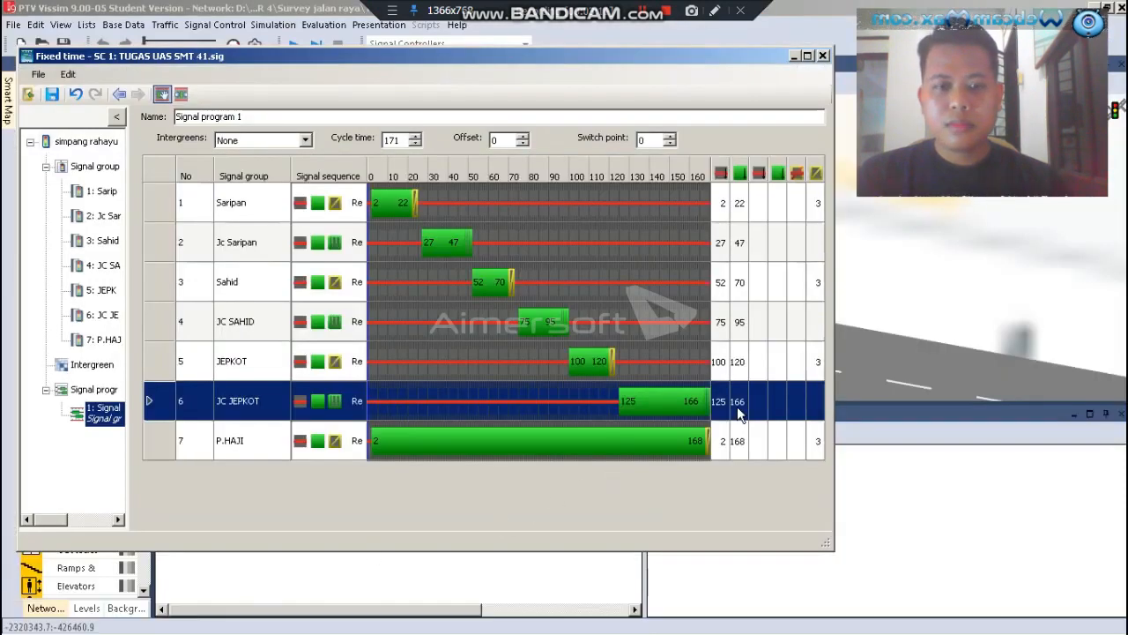
{"action": "double_click", "coordinate": [738, 407]}
{"action": "type", "text": "14"}
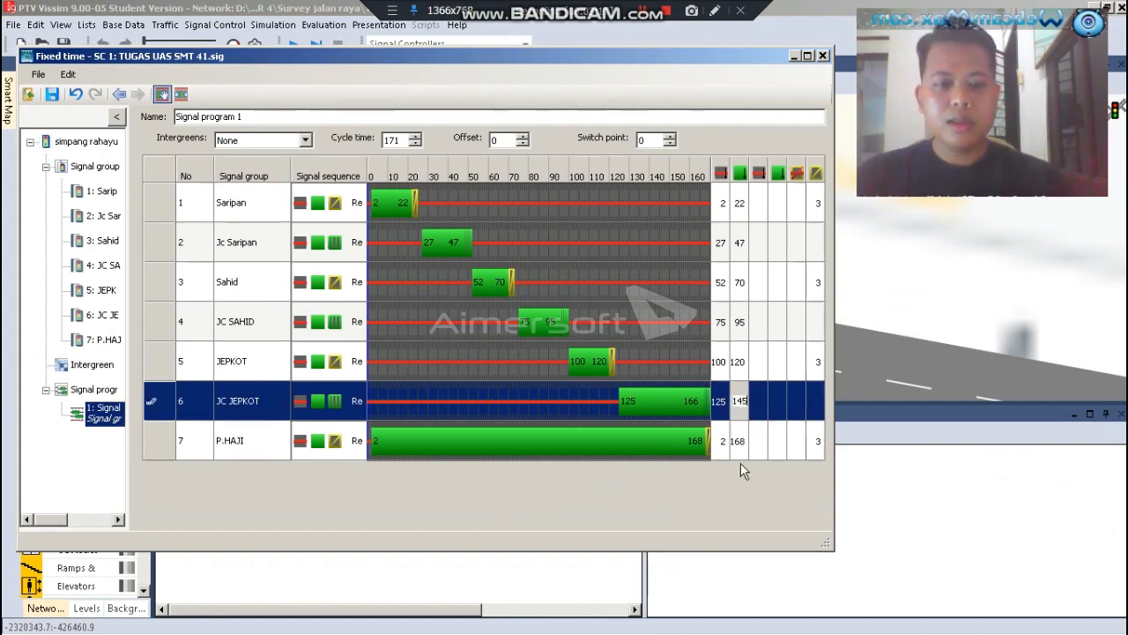
{"action": "type", "text": "5"}
Set the P.HAJI group's green start to 150, then check phase 4's timing in the Excel workbook and return to Vissim
{"action": "left_click", "coordinate": [723, 447]}
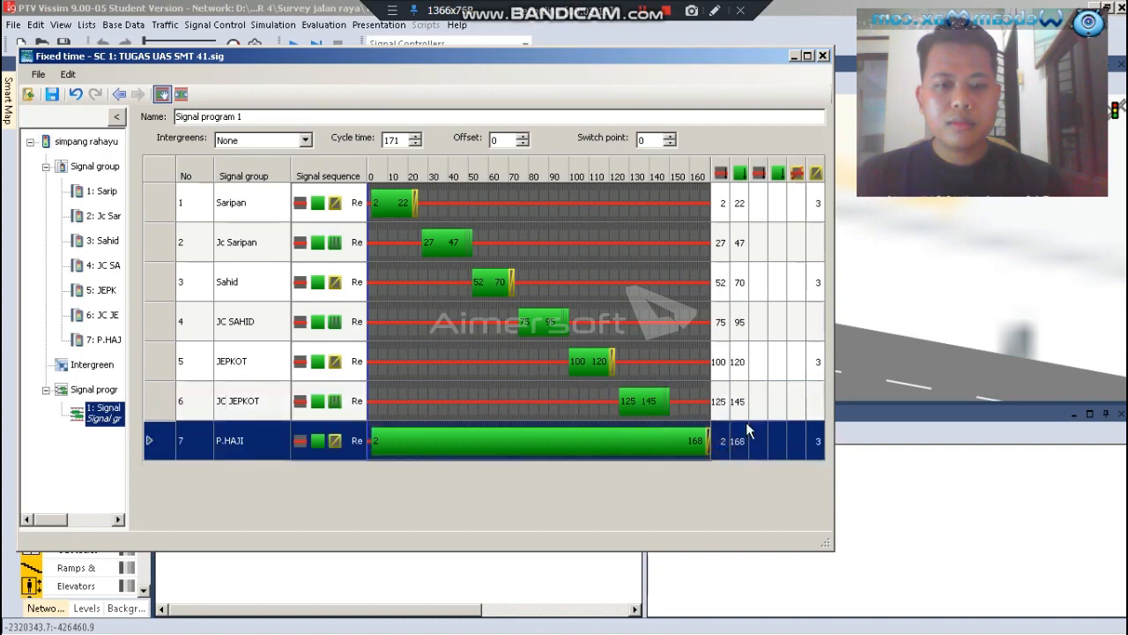
{"action": "left_click", "coordinate": [722, 440]}
{"action": "key", "text": "BackSpace"}
{"action": "type", "text": "150"}
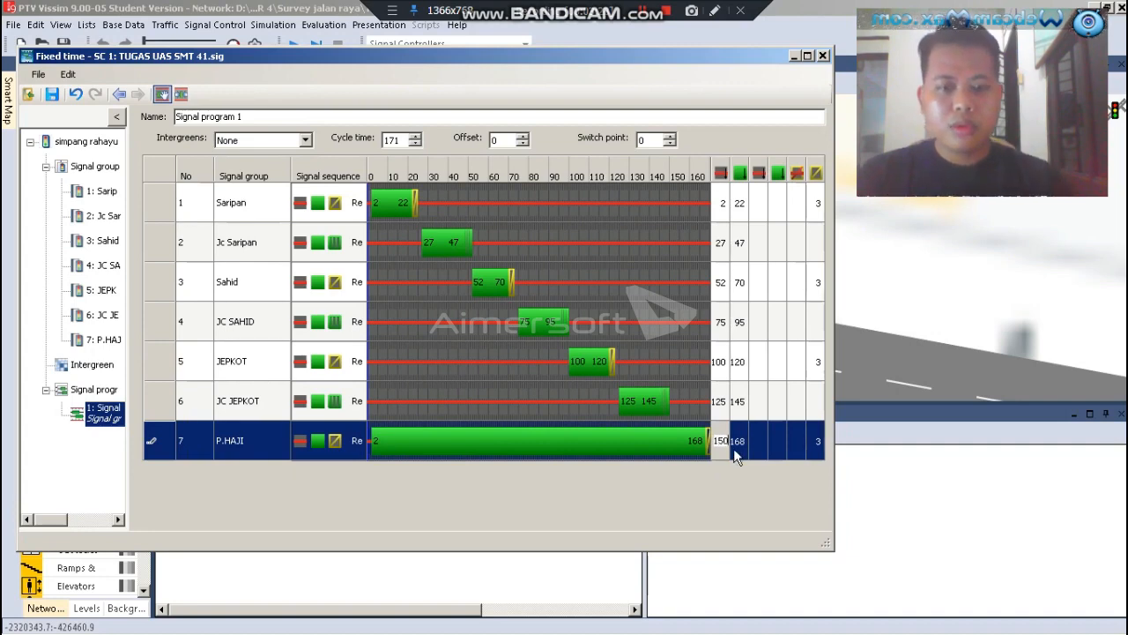
{"action": "left_click", "coordinate": [736, 445]}
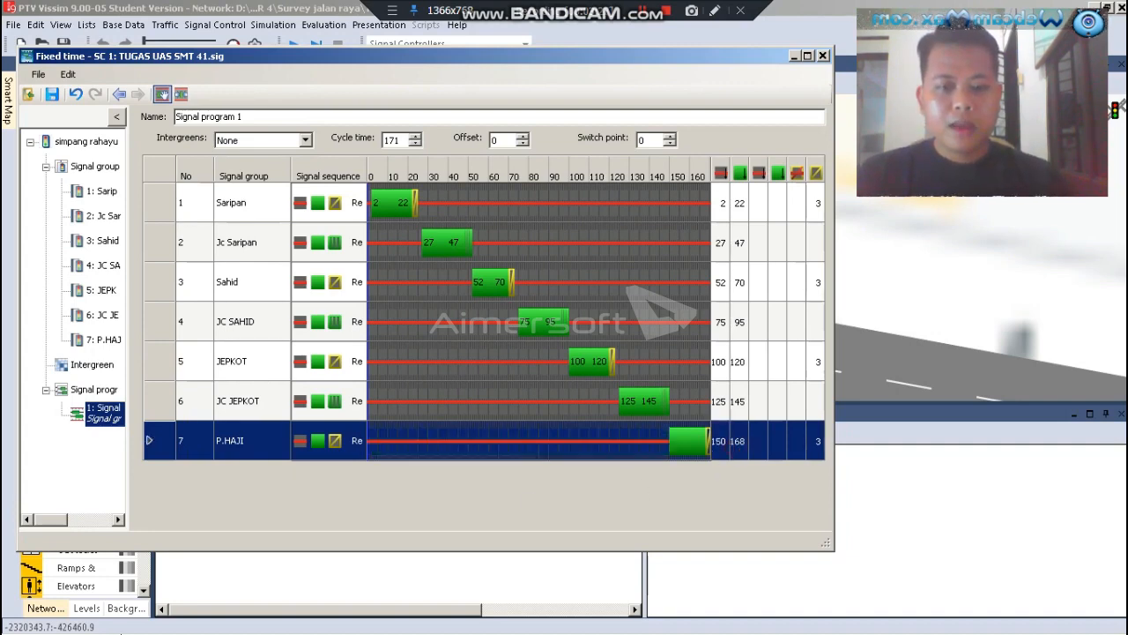
{"action": "left_click", "coordinate": [155, 617]}
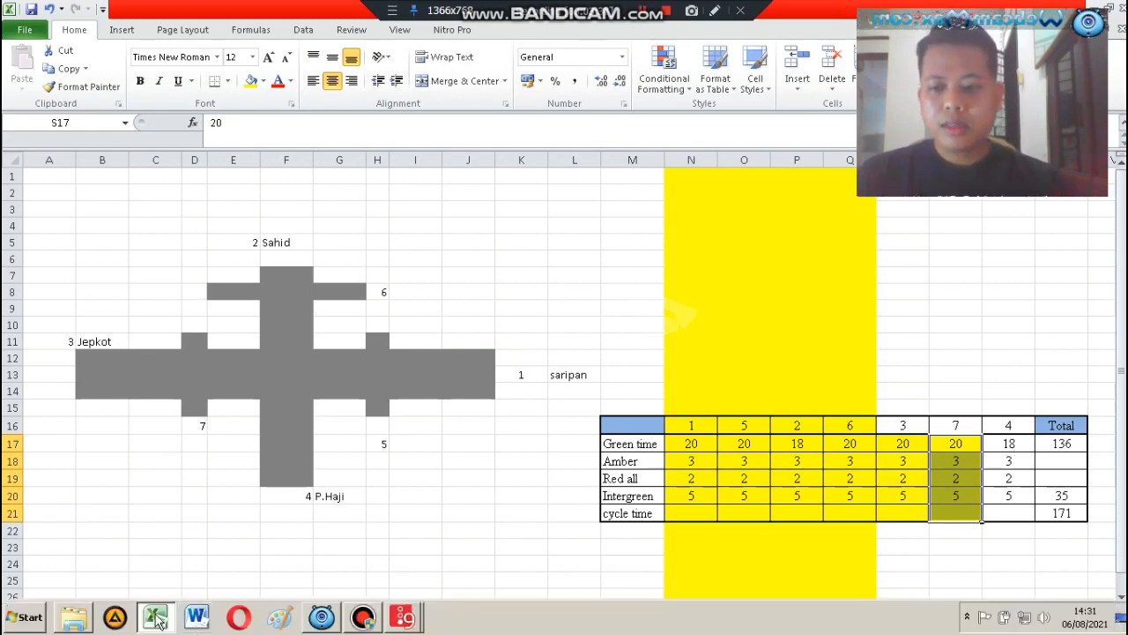
{"action": "left_click", "coordinate": [177, 617]}
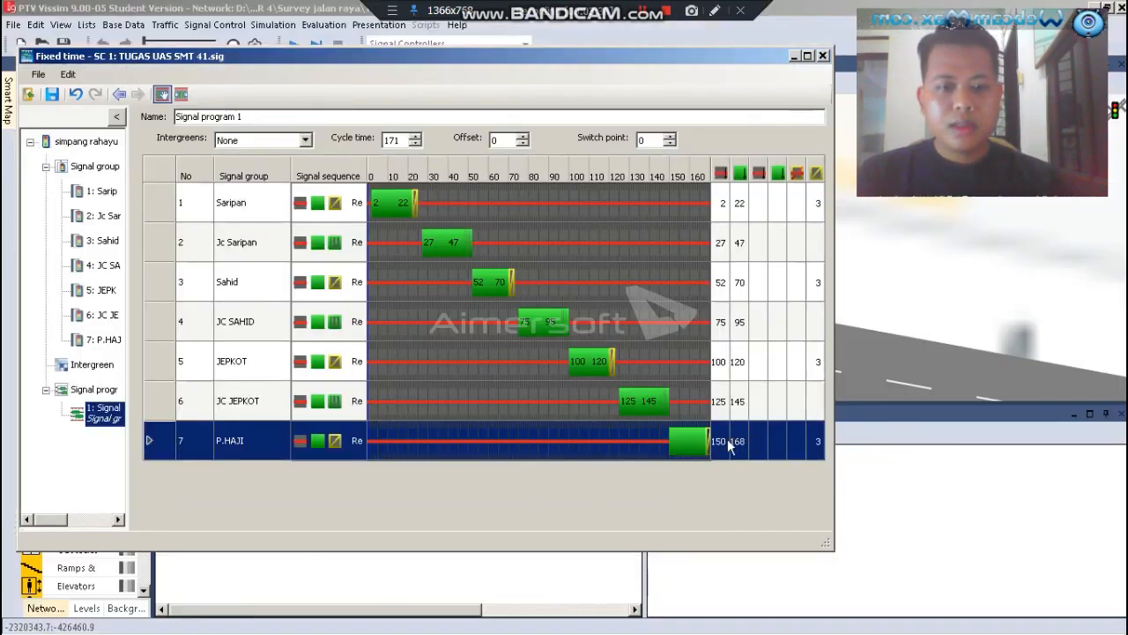
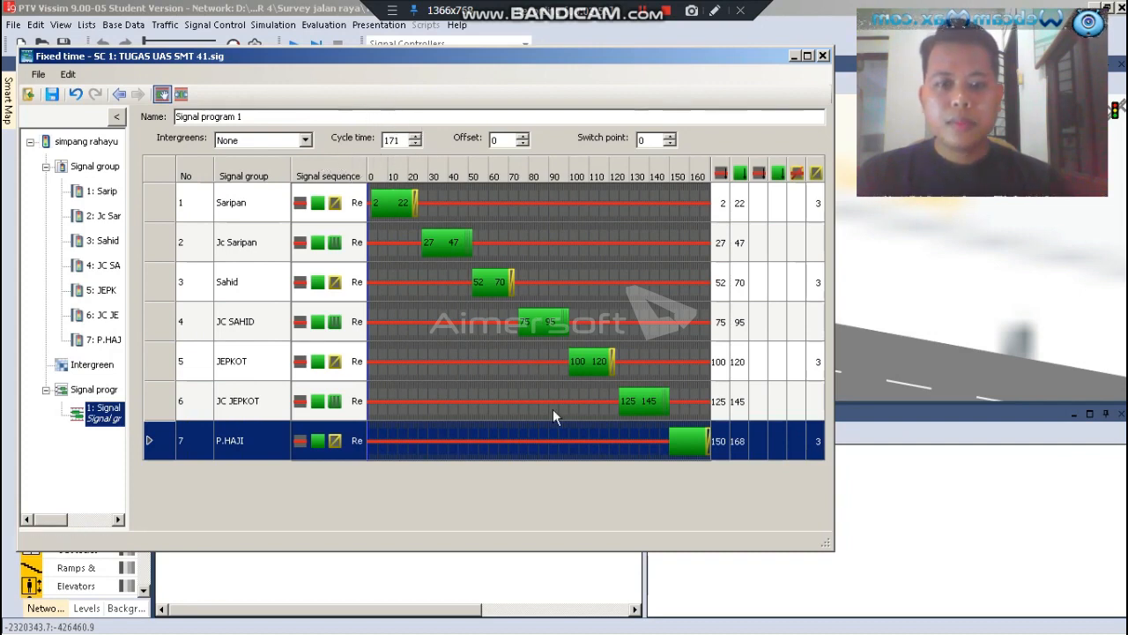
Save the signal program, leave the fixed time editor and accept the signal controller, closing the signal controller list
{"action": "left_click", "coordinate": [52, 98]}
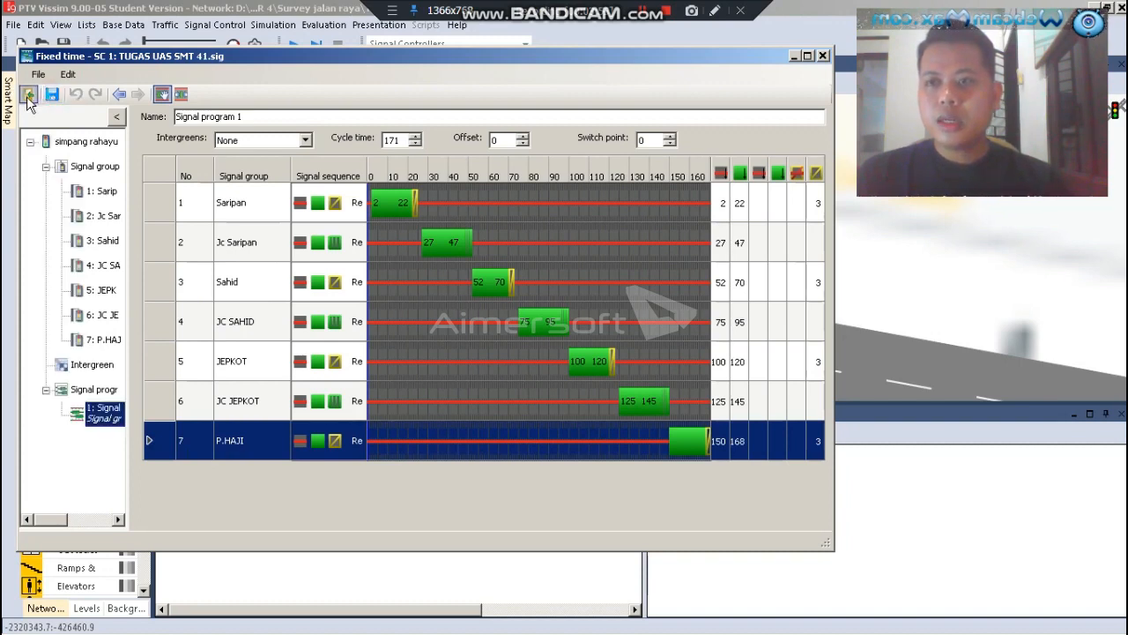
{"action": "left_click", "coordinate": [28, 97]}
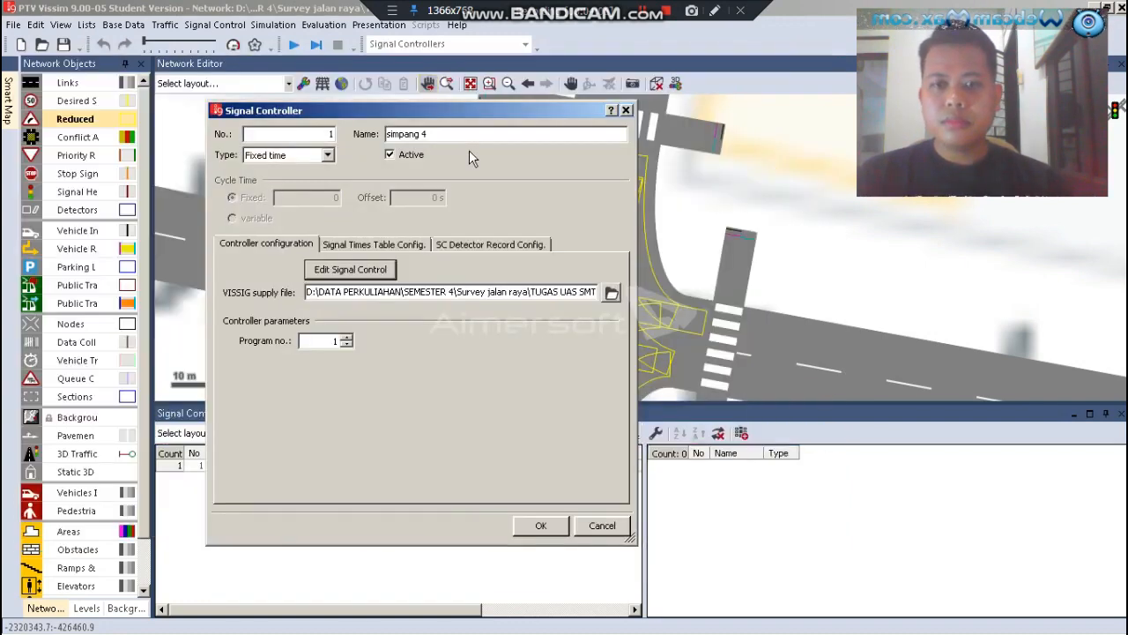
{"action": "left_click", "coordinate": [542, 526]}
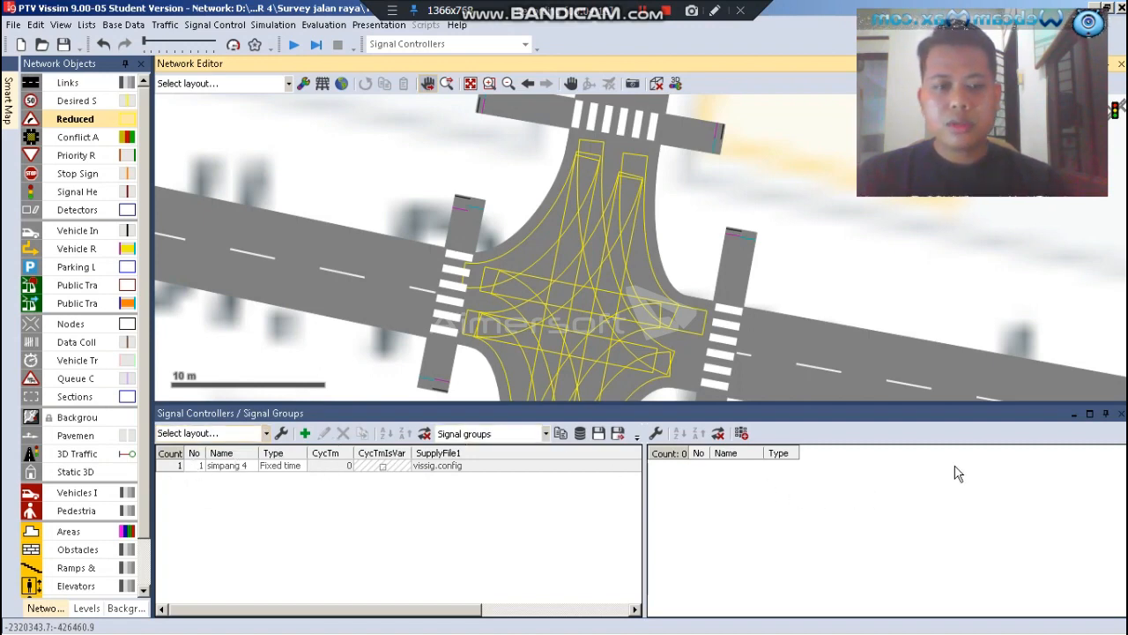
{"action": "left_click", "coordinate": [1120, 412]}
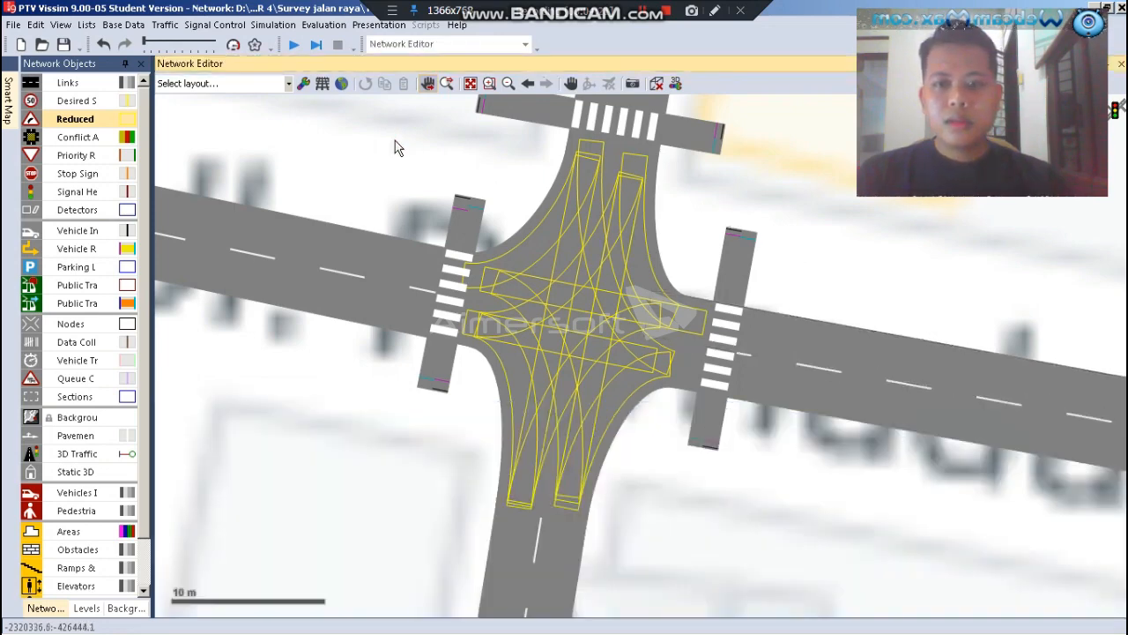
Add a signal head for the Saripan group across the eastern arm's inbound lane (link 5, lane 1) at about 298 m, before the crossing
{"action": "scroll", "coordinate": [396, 144], "scroll_direction": "down", "scroll_amount": 2}
{"action": "scroll", "coordinate": [522, 379], "scroll_direction": "up", "scroll_amount": 2}
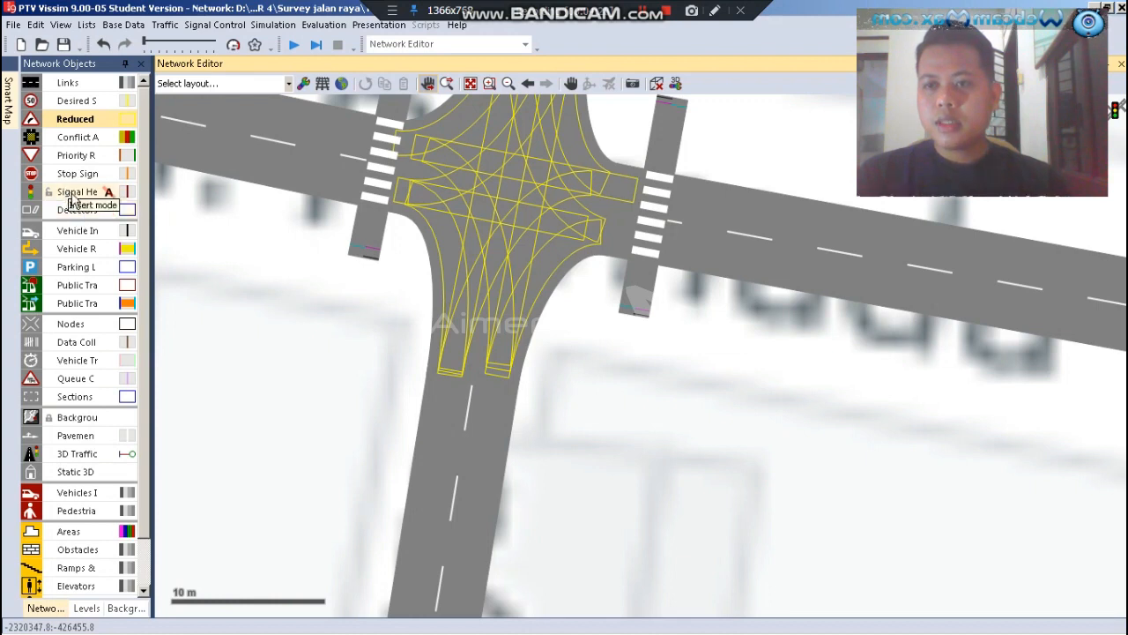
{"action": "left_click", "coordinate": [74, 194]}
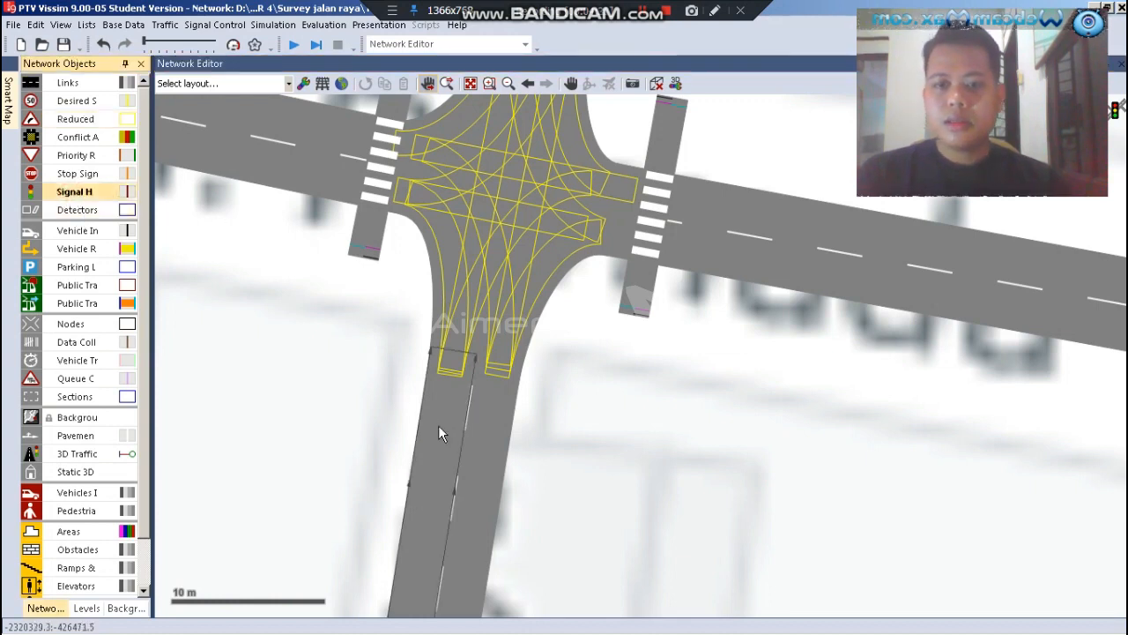
{"action": "scroll", "coordinate": [630, 348], "scroll_direction": "down", "scroll_amount": 3}
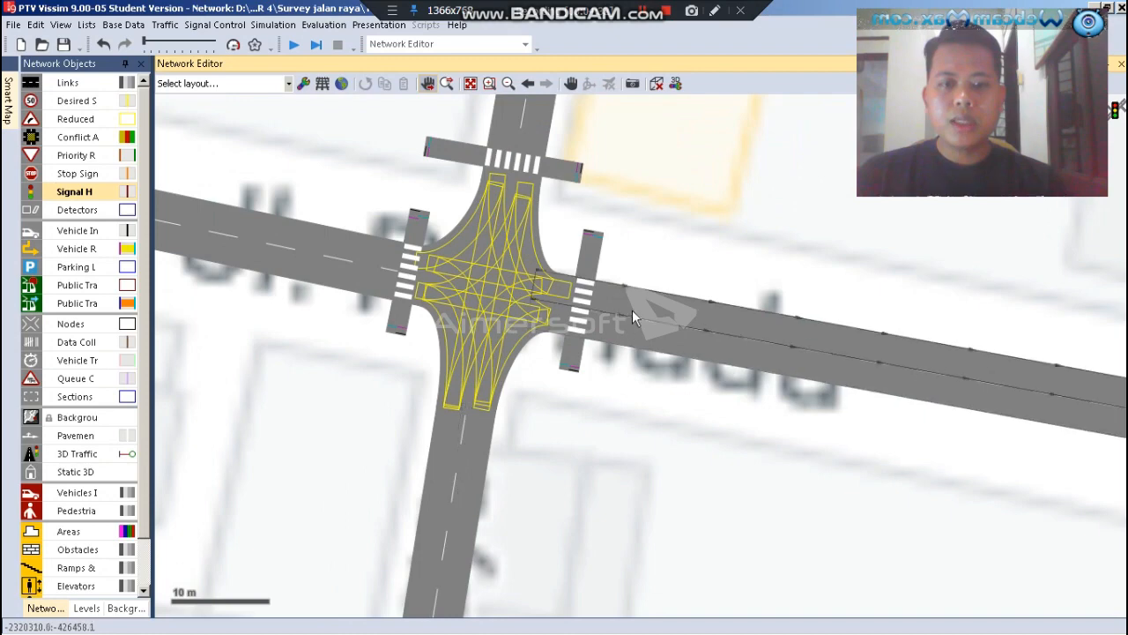
{"action": "scroll", "coordinate": [625, 318], "scroll_direction": "up", "scroll_amount": 2}
{"action": "scroll", "coordinate": [616, 324], "scroll_direction": "up", "scroll_amount": 5}
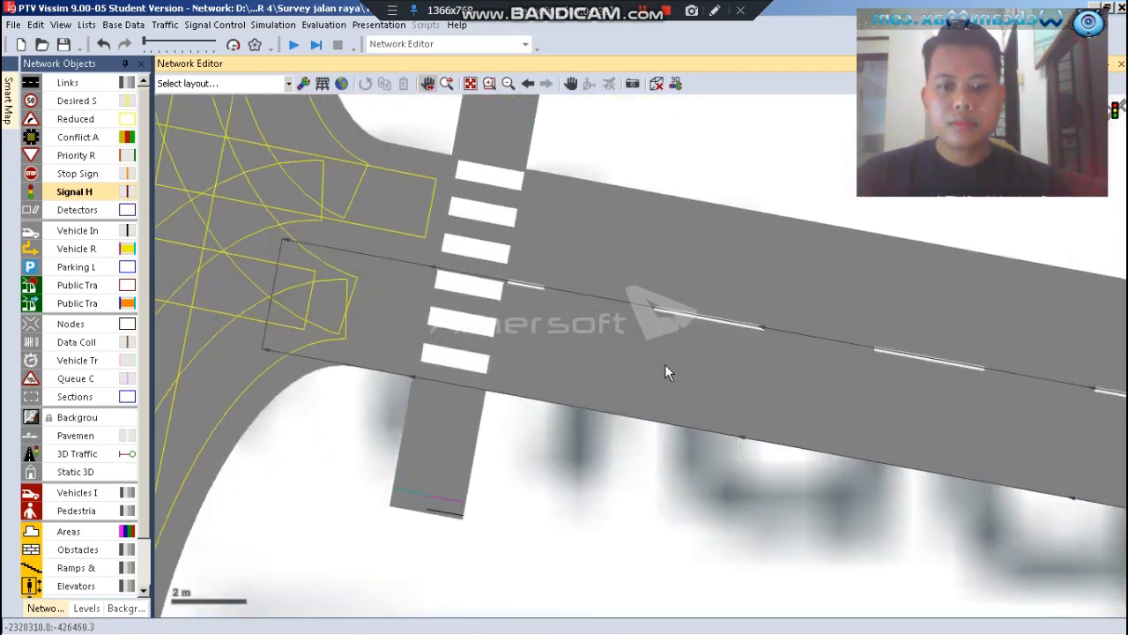
{"action": "scroll", "coordinate": [542, 346], "scroll_direction": "down", "scroll_amount": 1}
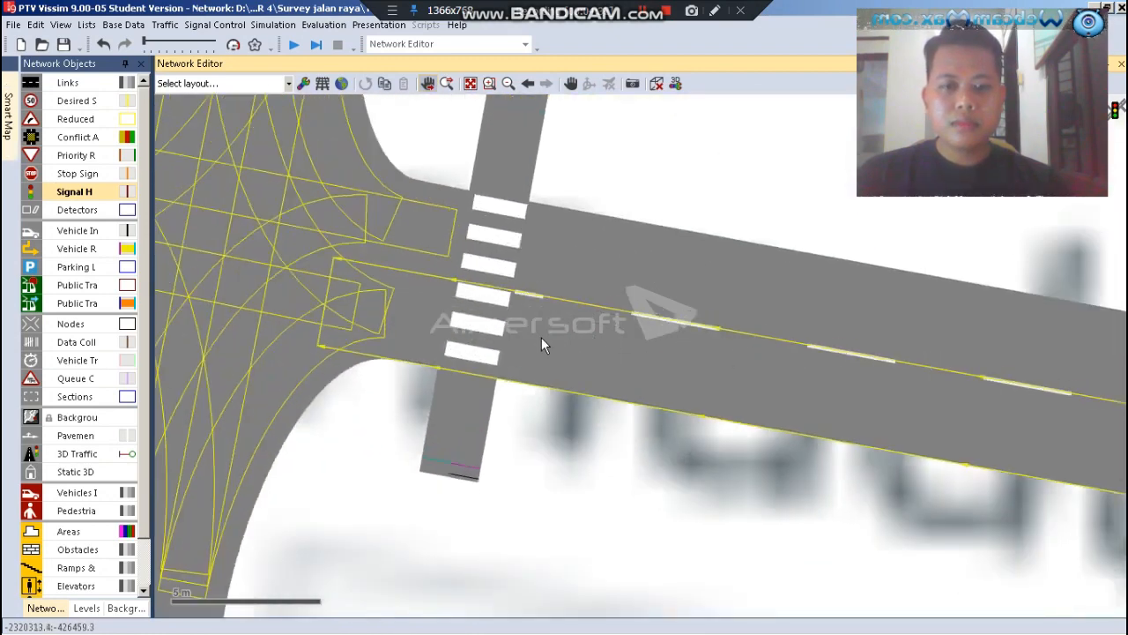
{"action": "right_click", "coordinate": [686, 375]}
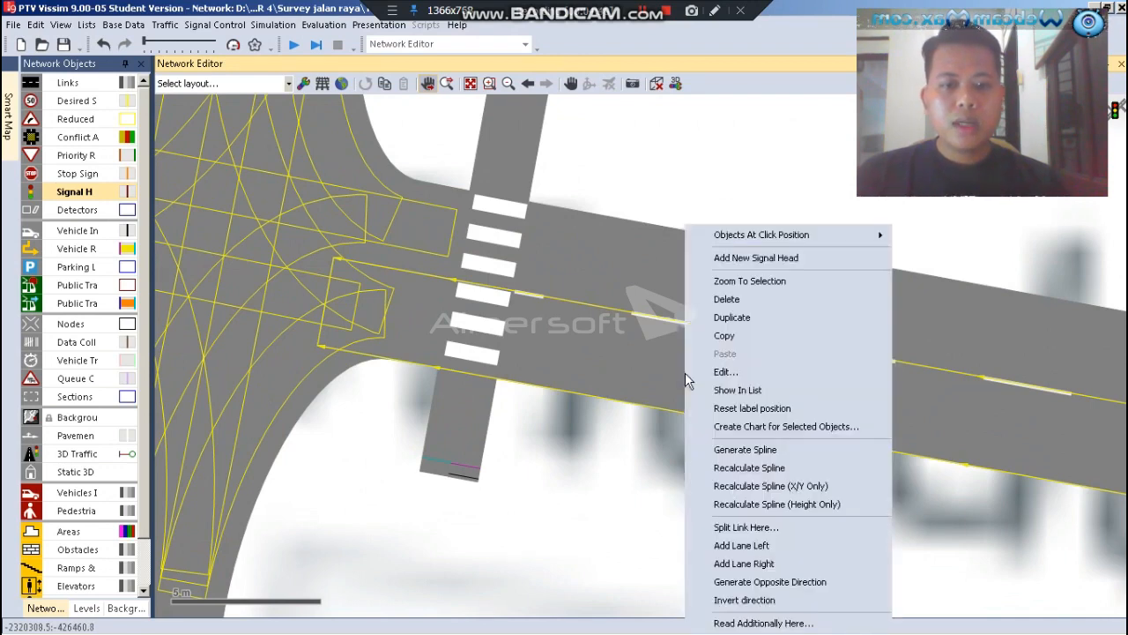
{"action": "left_click", "coordinate": [739, 261]}
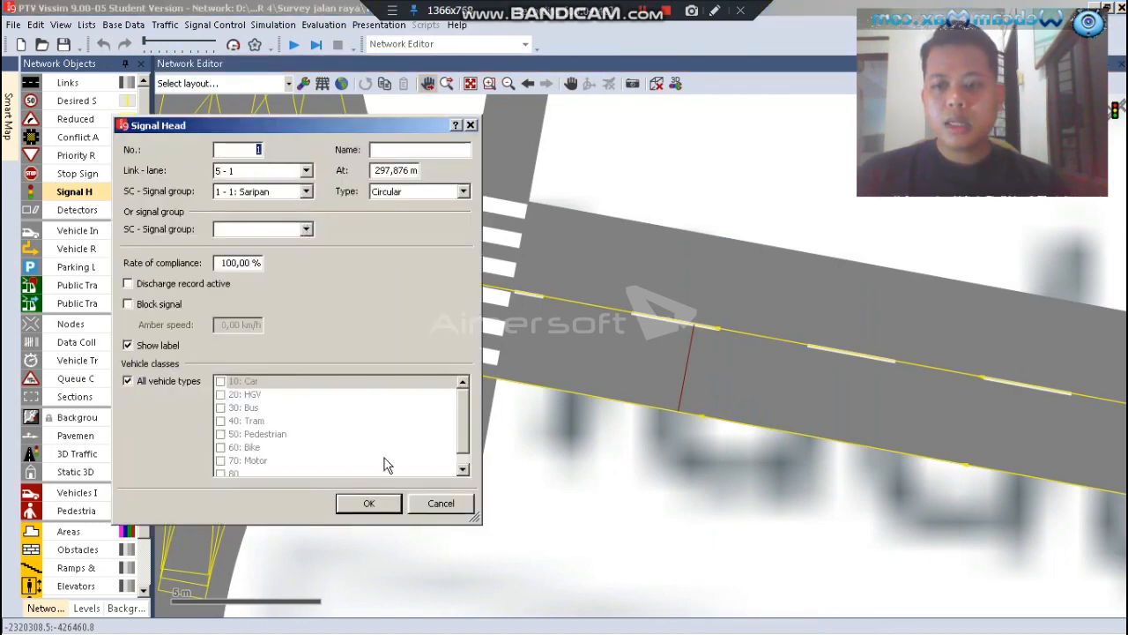
{"action": "left_click", "coordinate": [377, 509]}
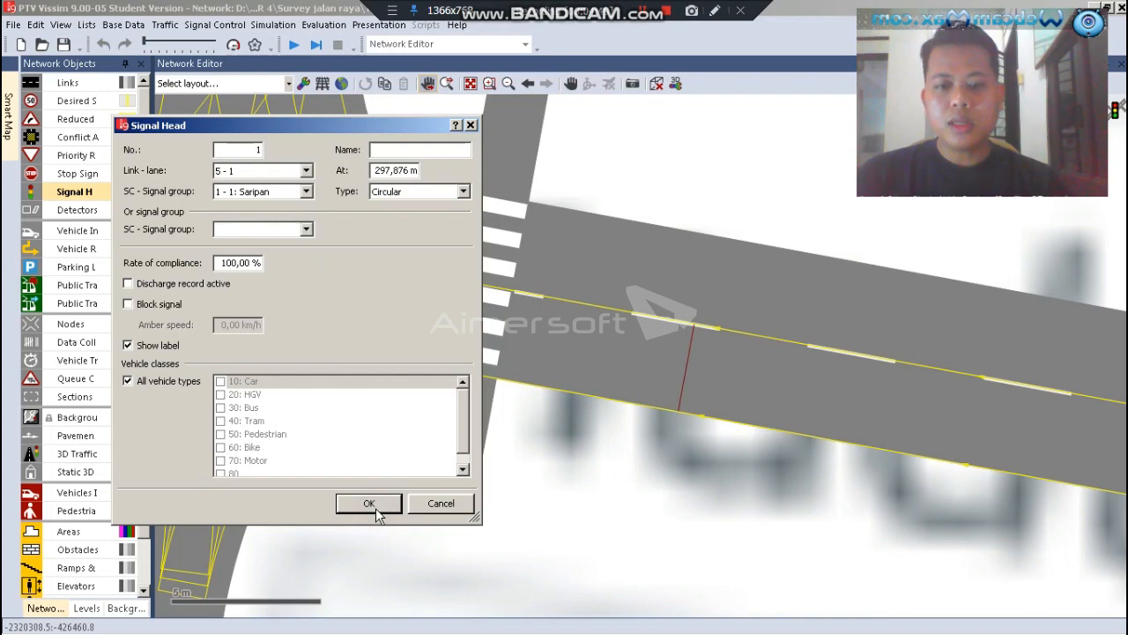
Add a signal head for the Jc Saripan group on the eastern crossing's link 17, lane 1, at about 11 m, just south of the zebra stripes
{"action": "scroll", "coordinate": [394, 470], "scroll_direction": "down", "scroll_amount": 1}
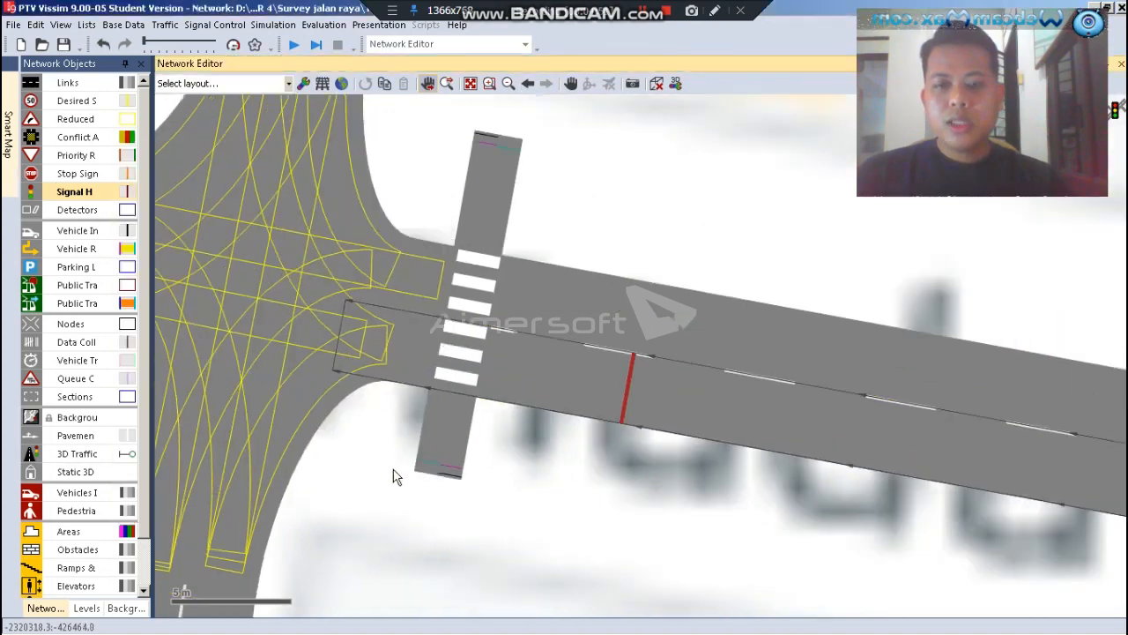
{"action": "scroll", "coordinate": [394, 476], "scroll_direction": "down", "scroll_amount": 2}
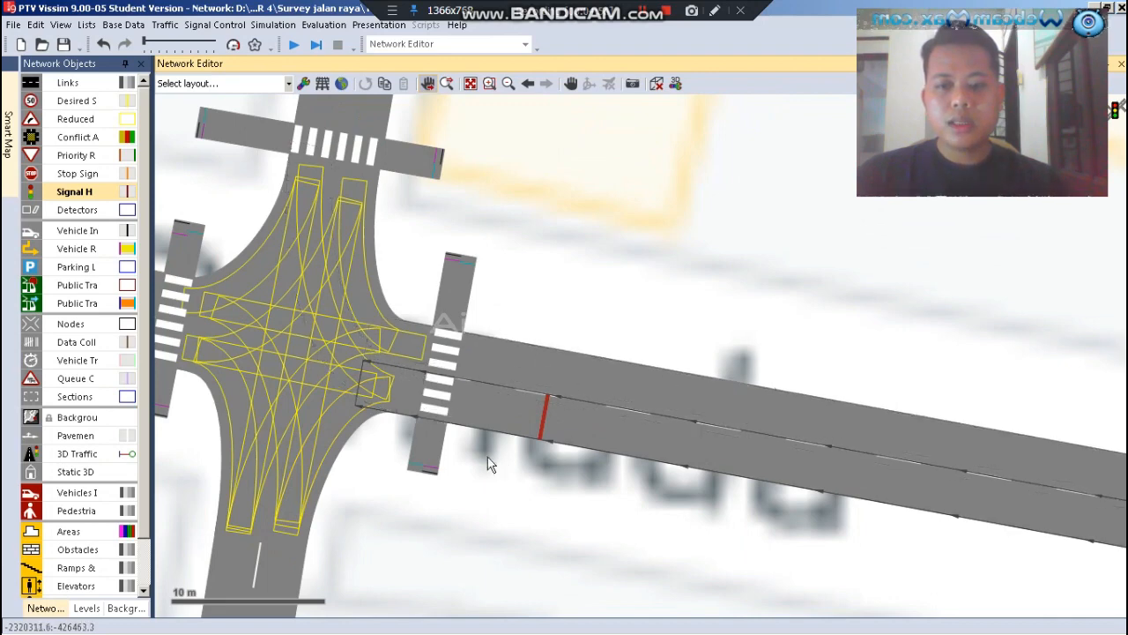
{"action": "scroll", "coordinate": [458, 451], "scroll_direction": "up", "scroll_amount": 3}
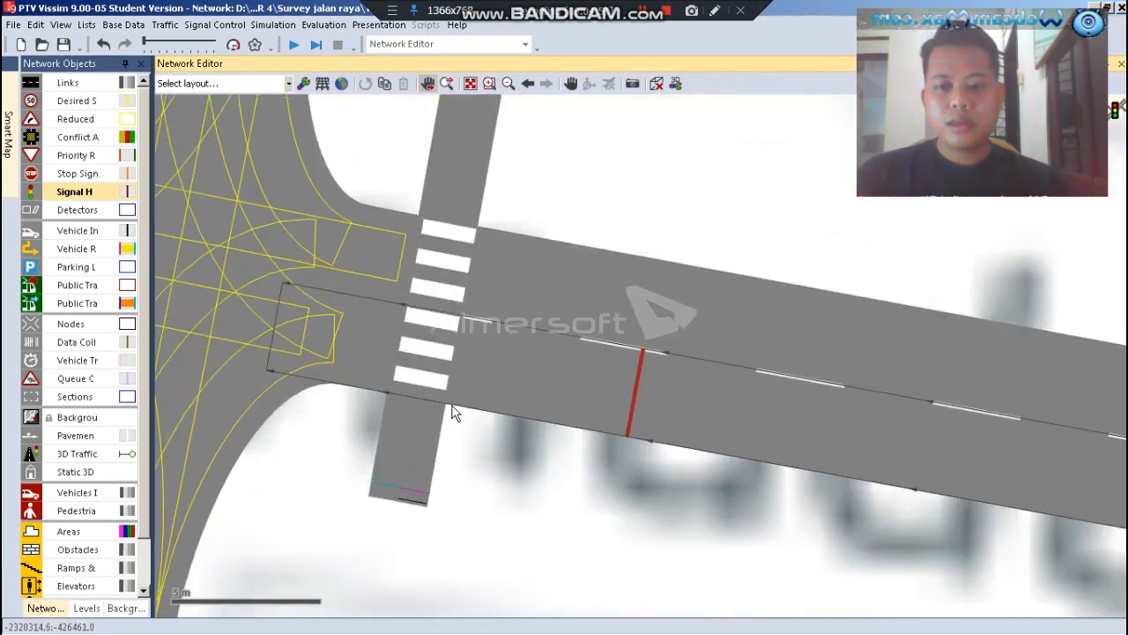
{"action": "scroll", "coordinate": [454, 415], "scroll_direction": "up", "scroll_amount": 1}
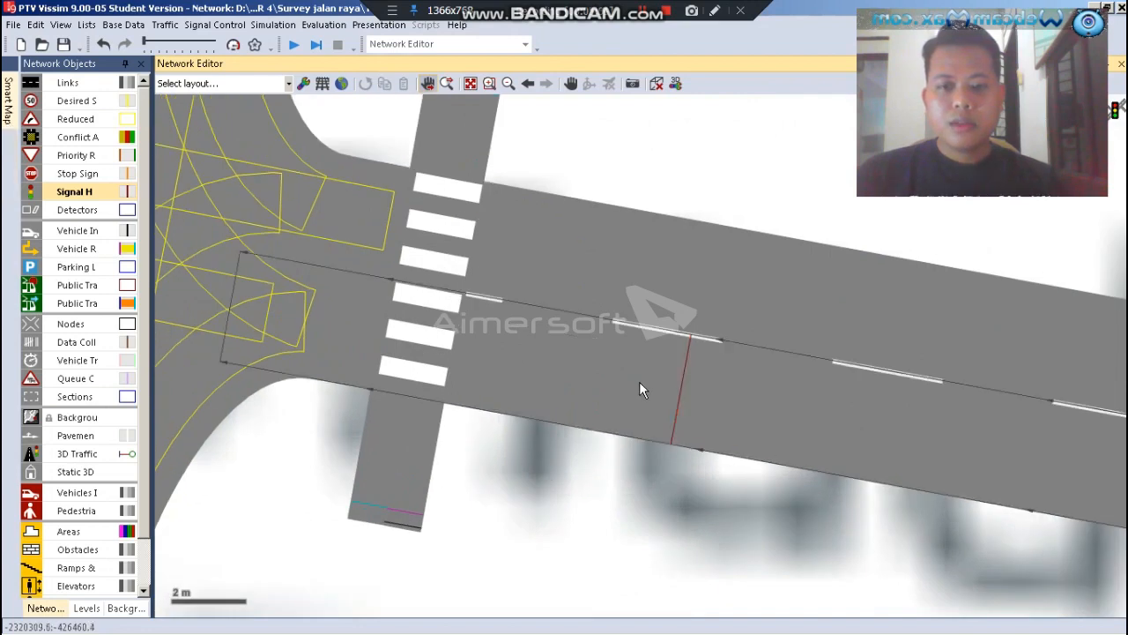
{"action": "right_click", "coordinate": [381, 398]}
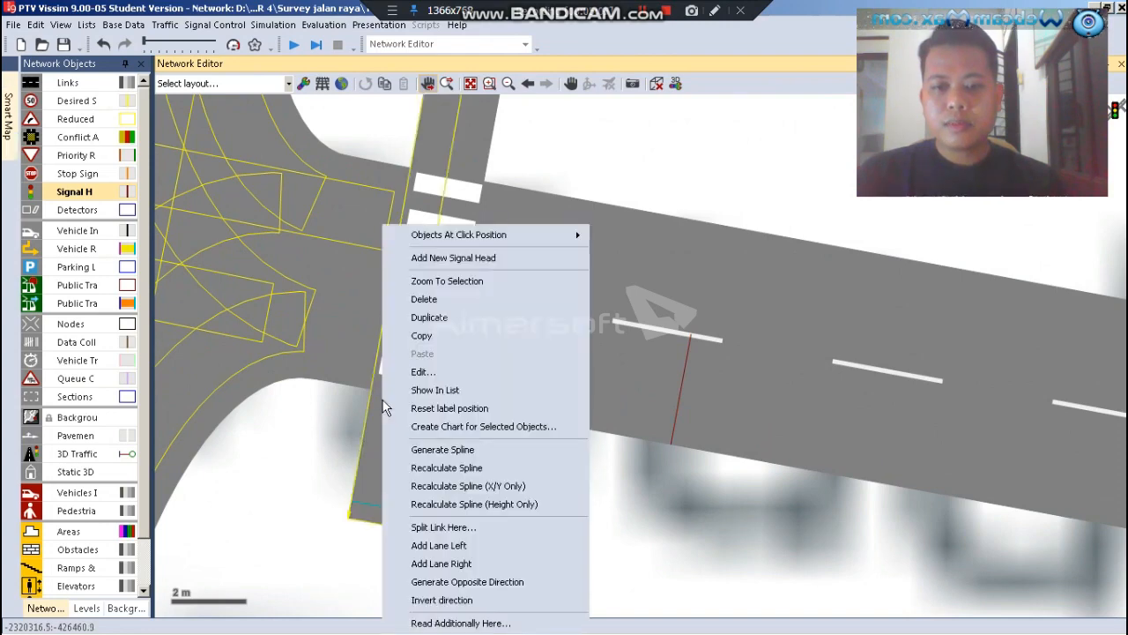
{"action": "left_click", "coordinate": [453, 258]}
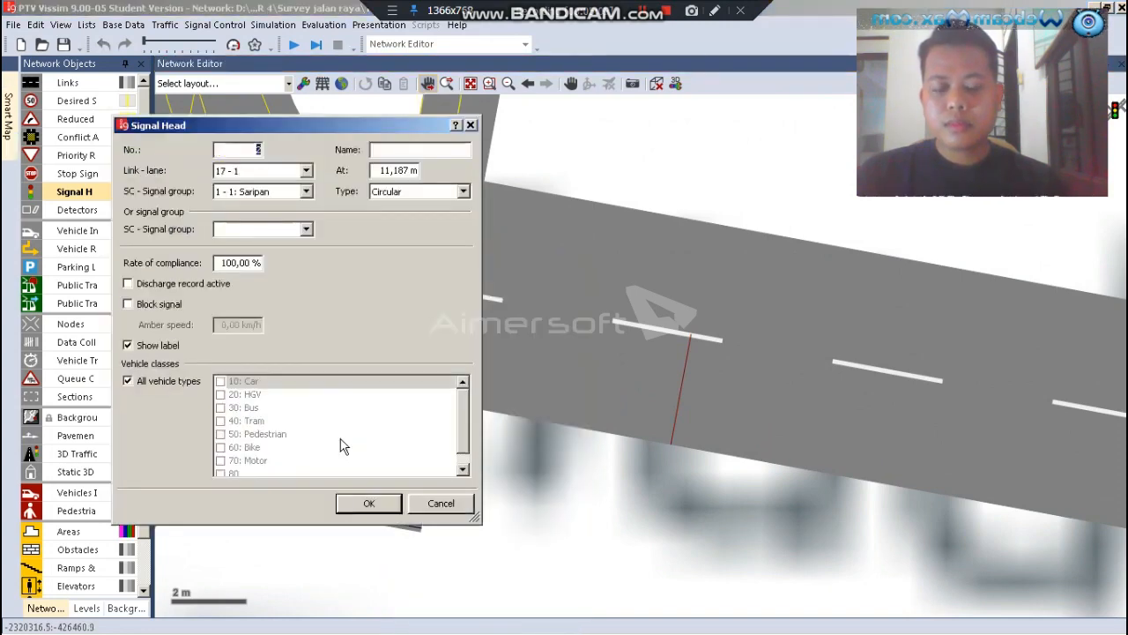
{"action": "left_click", "coordinate": [305, 194]}
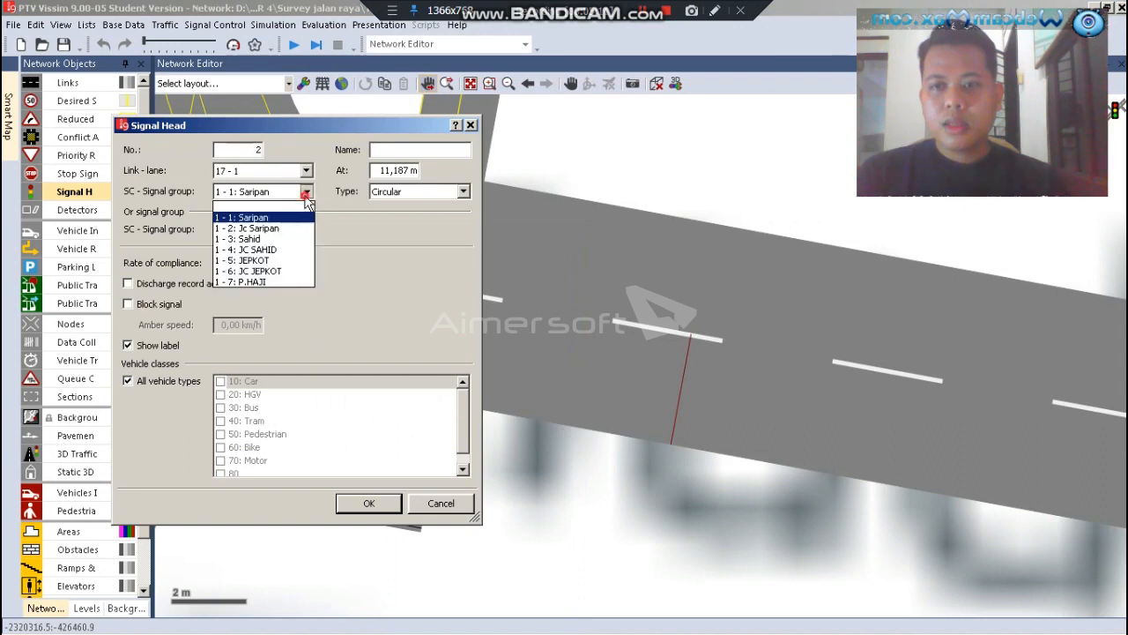
{"action": "left_click", "coordinate": [266, 229]}
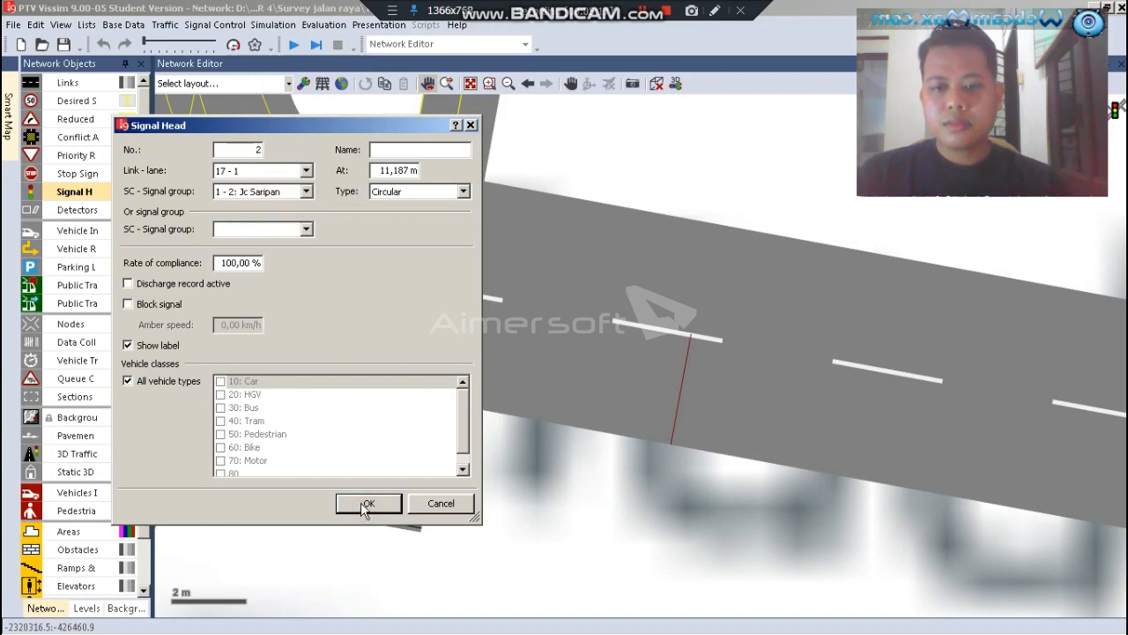
{"action": "left_click", "coordinate": [367, 504]}
Duplicate the crossing's signal head and place the copy on the adjacent pedestrian lane, aligned with the original south of the stripes
{"action": "scroll", "coordinate": [467, 493], "scroll_direction": "down", "scroll_amount": 1}
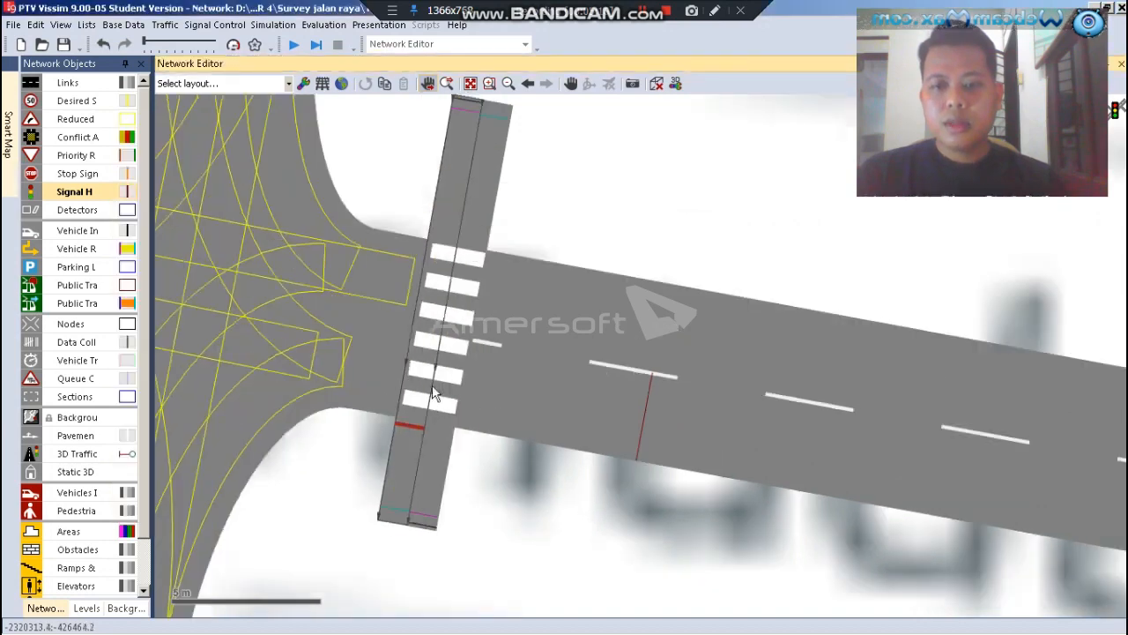
{"action": "scroll", "coordinate": [432, 394], "scroll_direction": "down", "scroll_amount": 1}
{"action": "scroll", "coordinate": [401, 437], "scroll_direction": "up", "scroll_amount": 3}
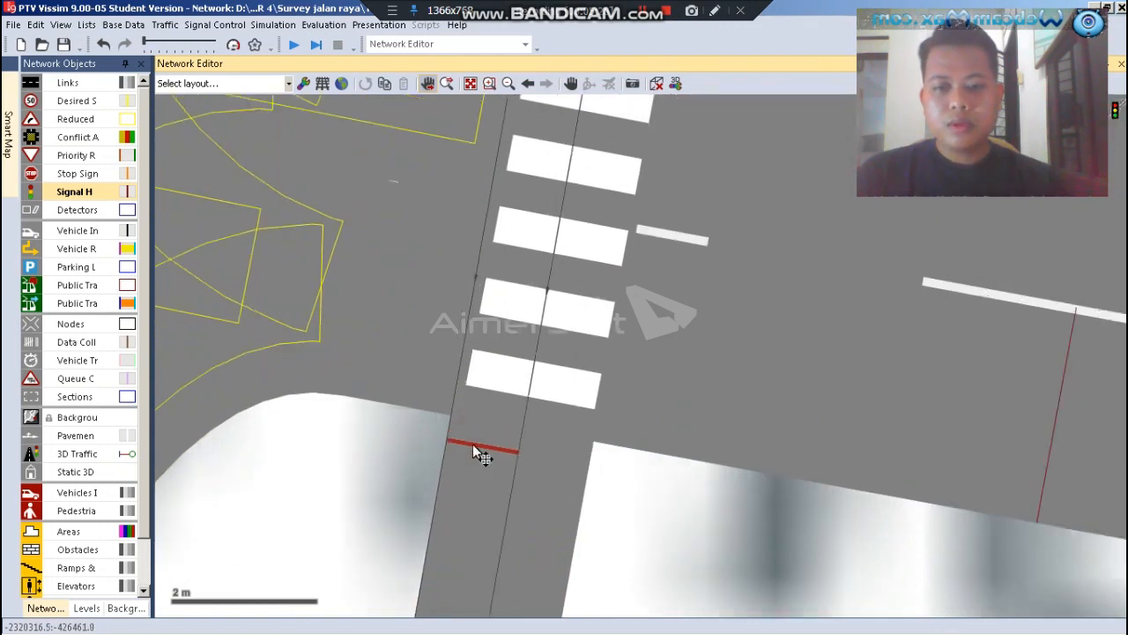
{"action": "right_click", "coordinate": [463, 442]}
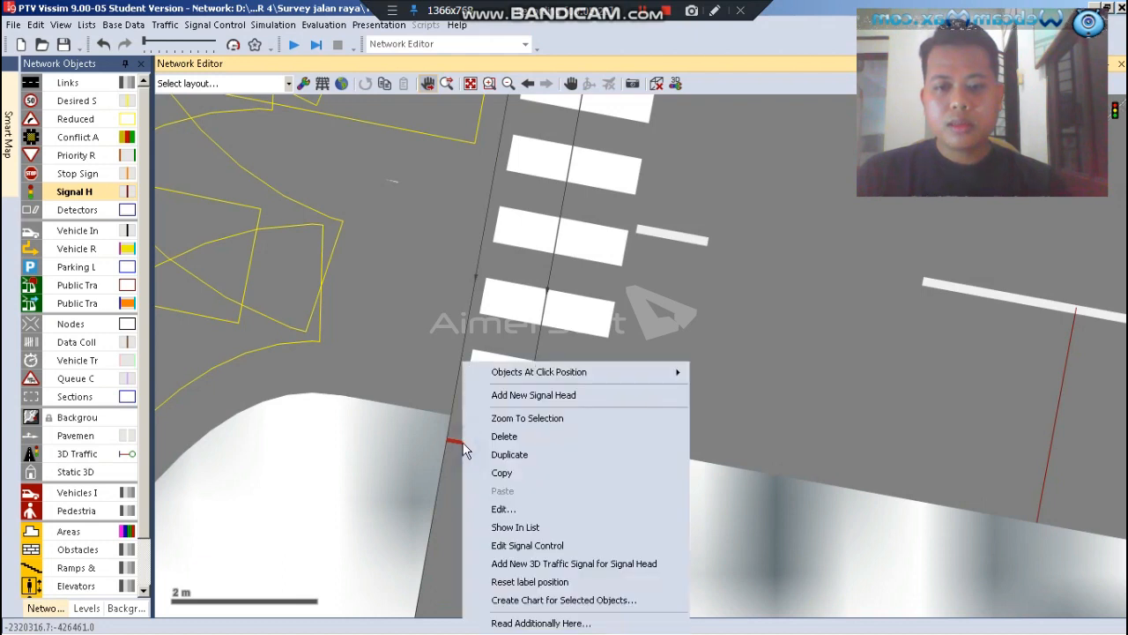
{"action": "left_click", "coordinate": [390, 461]}
{"action": "left_click", "coordinate": [478, 443]}
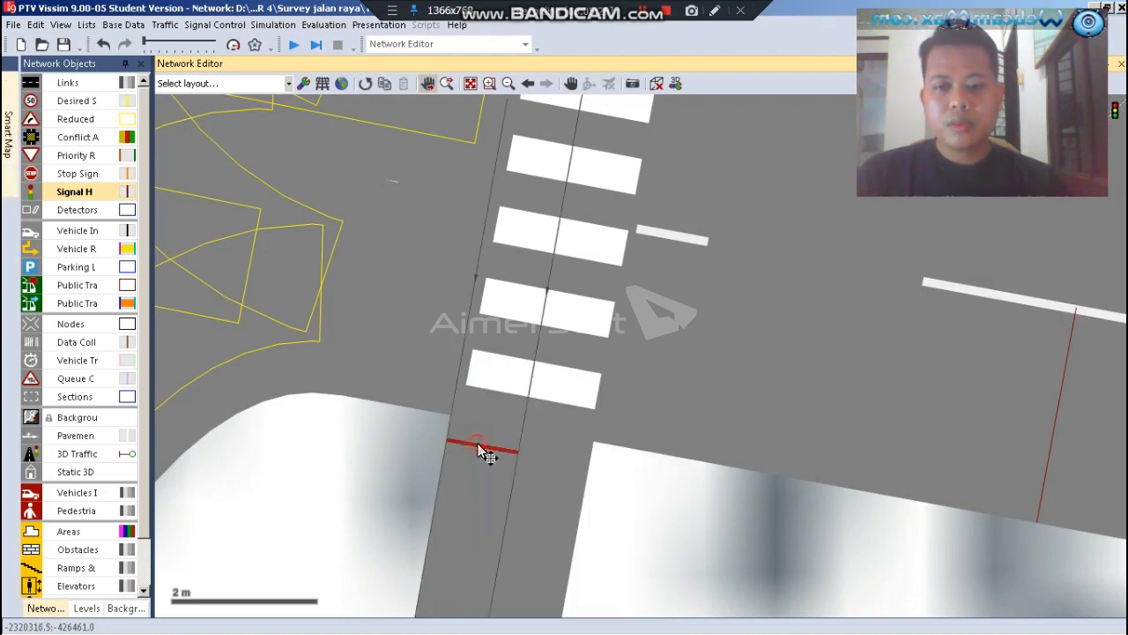
{"action": "right_click", "coordinate": [478, 445]}
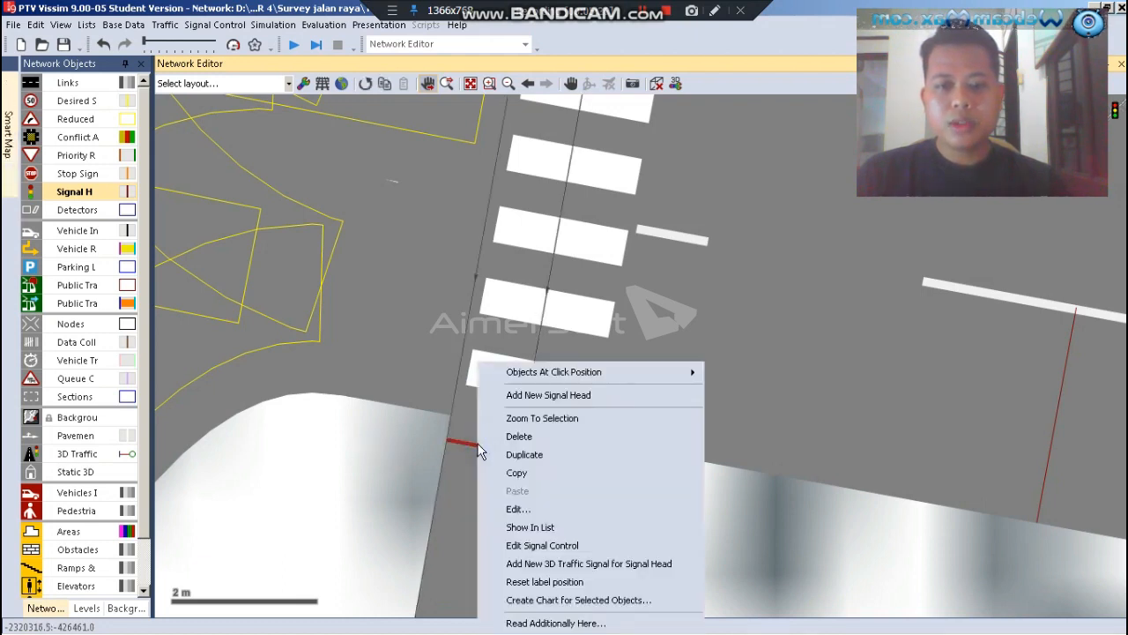
{"action": "left_click", "coordinate": [493, 454]}
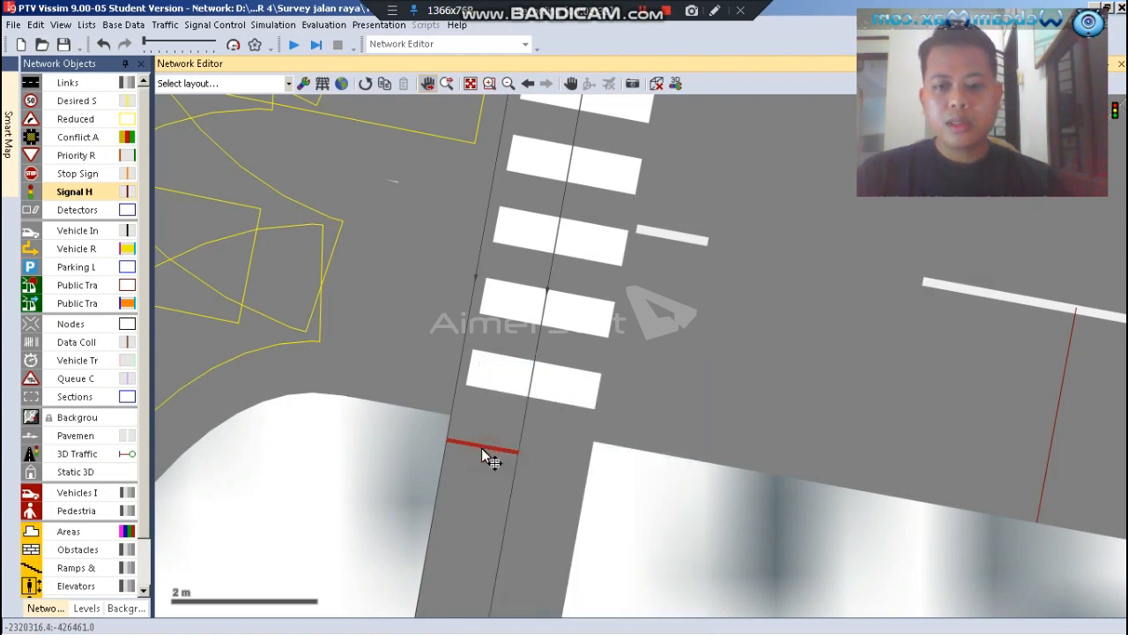
{"action": "left_click_drag", "start_coordinate": [487, 446], "coordinate": [540, 461]}
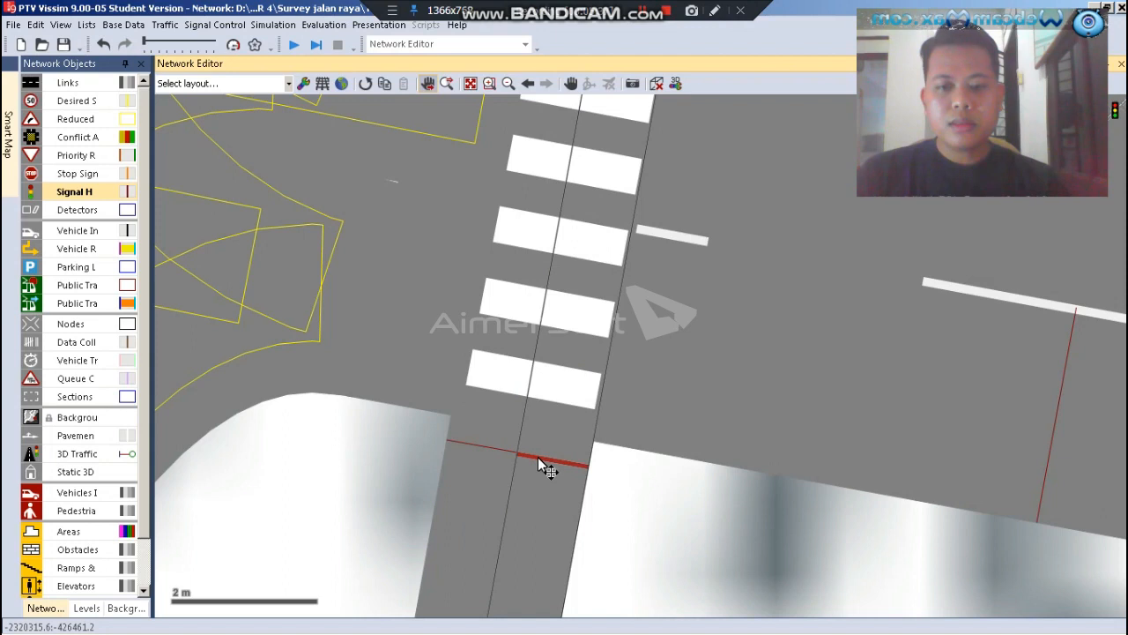
Duplicate the outer pedestrian lane's signal head and move the copy to the northern end of the eastern crossing, just beyond the stripes
{"action": "left_click", "coordinate": [597, 487]}
{"action": "right_click", "coordinate": [561, 466]}
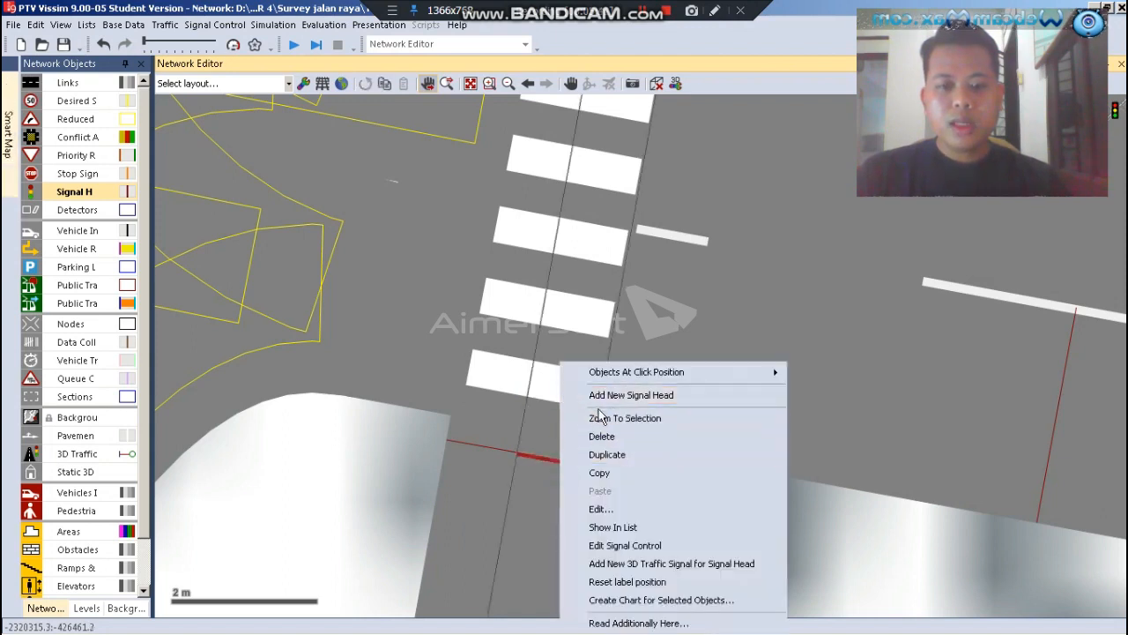
{"action": "left_click", "coordinate": [615, 459]}
{"action": "scroll", "coordinate": [511, 522], "scroll_direction": "down", "scroll_amount": 1}
{"action": "scroll", "coordinate": [556, 536], "scroll_direction": "down", "scroll_amount": 3}
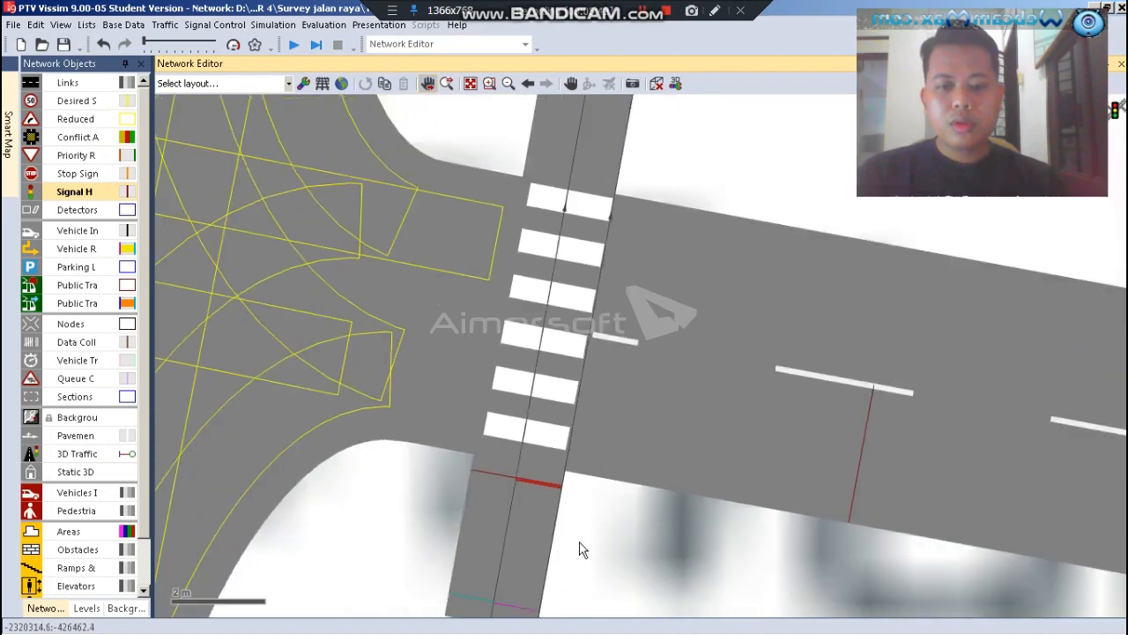
{"action": "left_click_drag", "start_coordinate": [554, 504], "coordinate": [571, 455]}
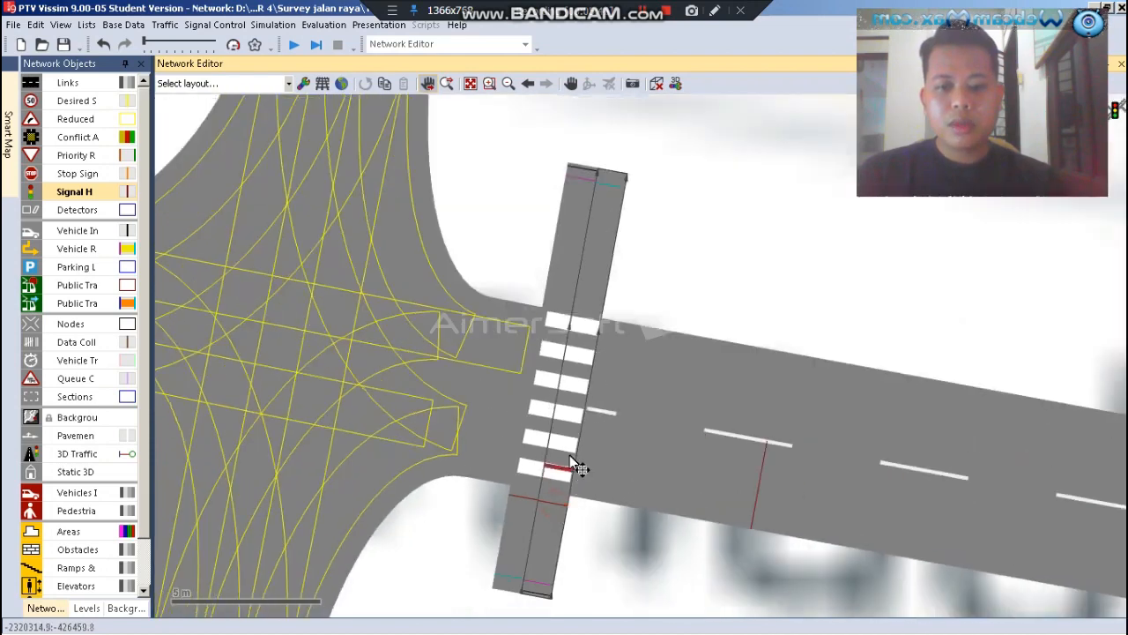
{"action": "left_click_drag", "start_coordinate": [594, 328], "coordinate": [595, 319]}
Duplicate the northern signal head and place the copy on the neighbouring pedestrian lane, in line with it across the crossing
{"action": "scroll", "coordinate": [590, 317], "scroll_direction": "up", "scroll_amount": 4}
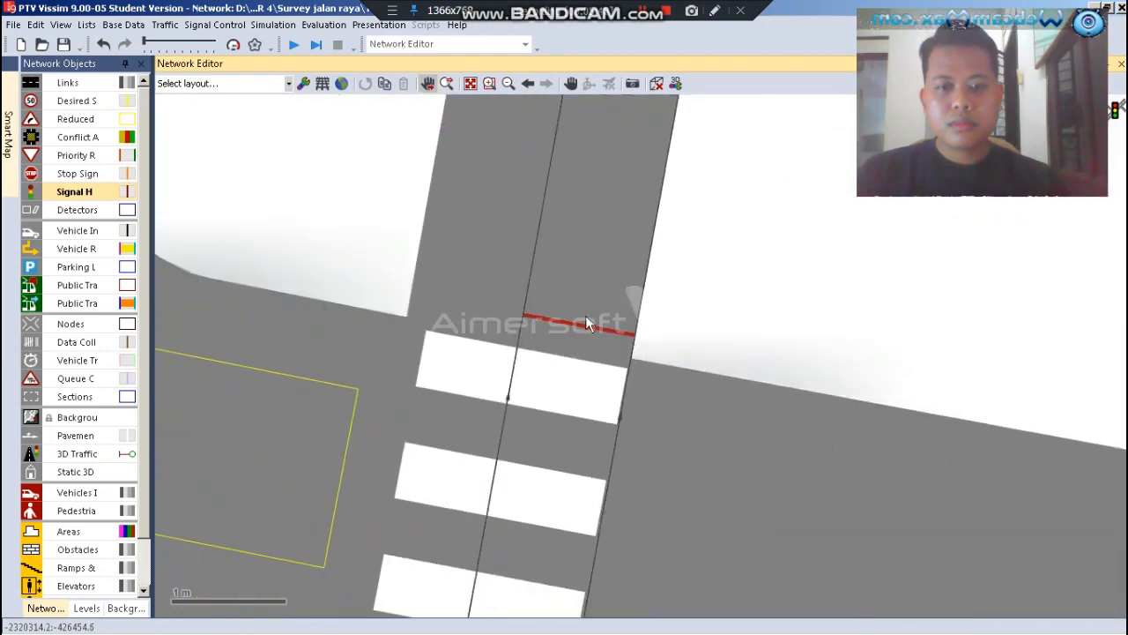
{"action": "right_click", "coordinate": [585, 320]}
{"action": "left_click", "coordinate": [581, 330]}
{"action": "right_click", "coordinate": [573, 320]}
{"action": "left_click", "coordinate": [633, 392]}
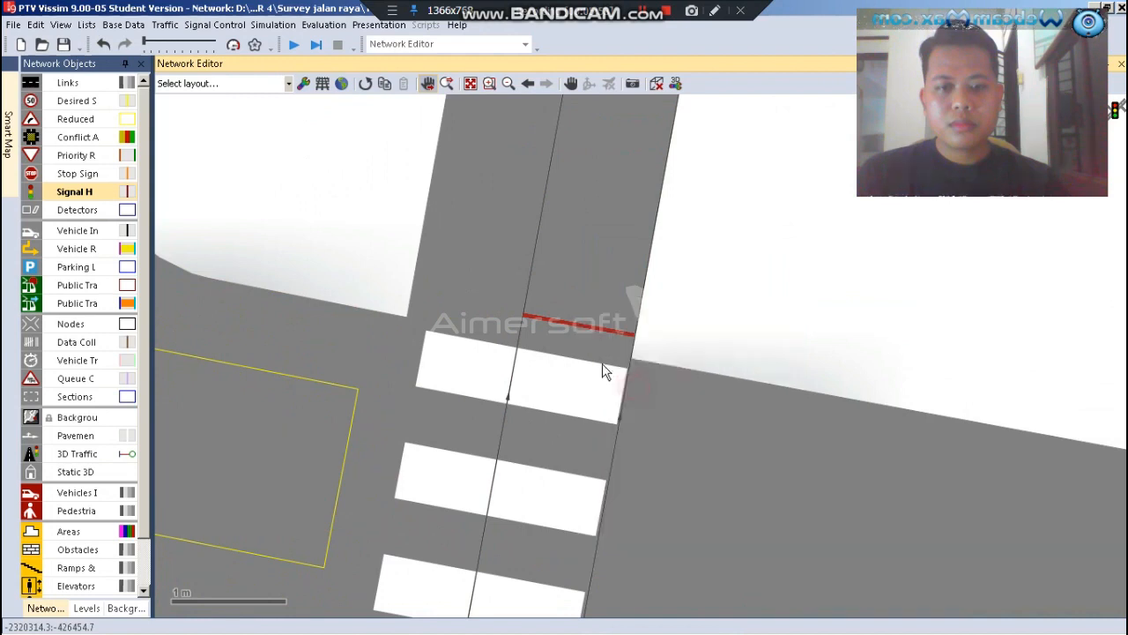
{"action": "left_click_drag", "start_coordinate": [581, 322], "coordinate": [482, 305]}
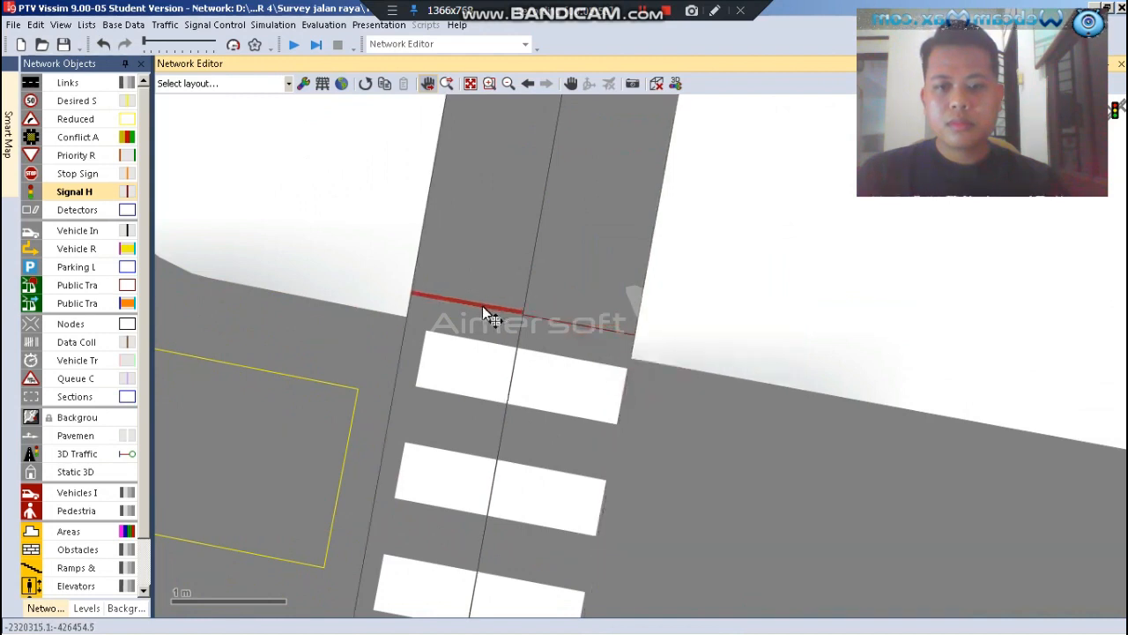
{"action": "left_click", "coordinate": [698, 286]}
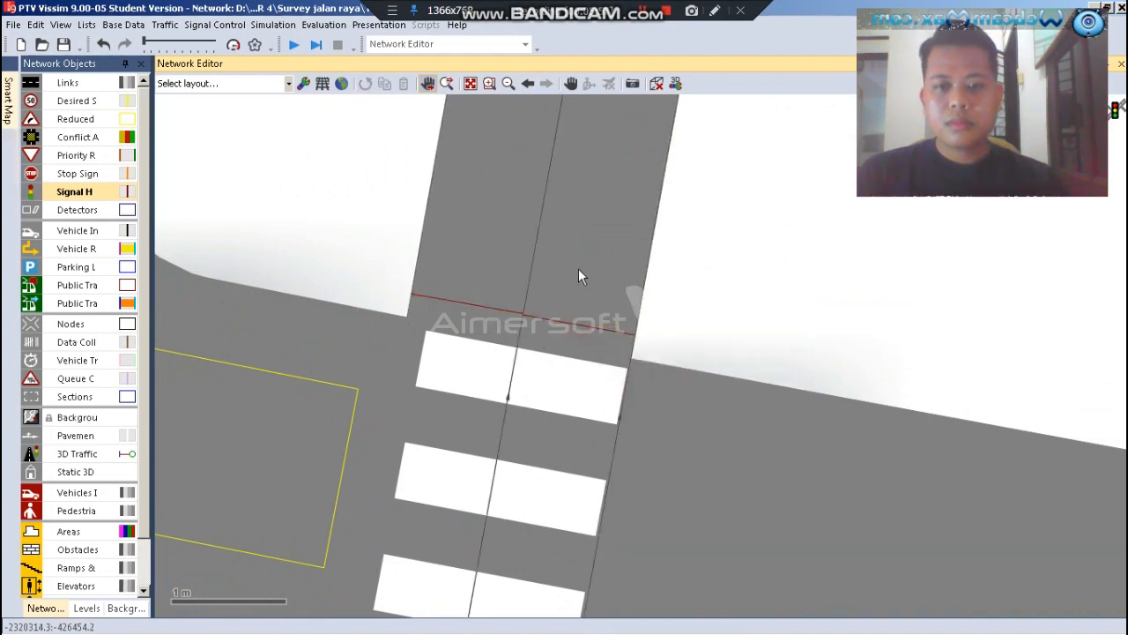
{"action": "scroll", "coordinate": [554, 378], "scroll_direction": "down", "scroll_amount": 5}
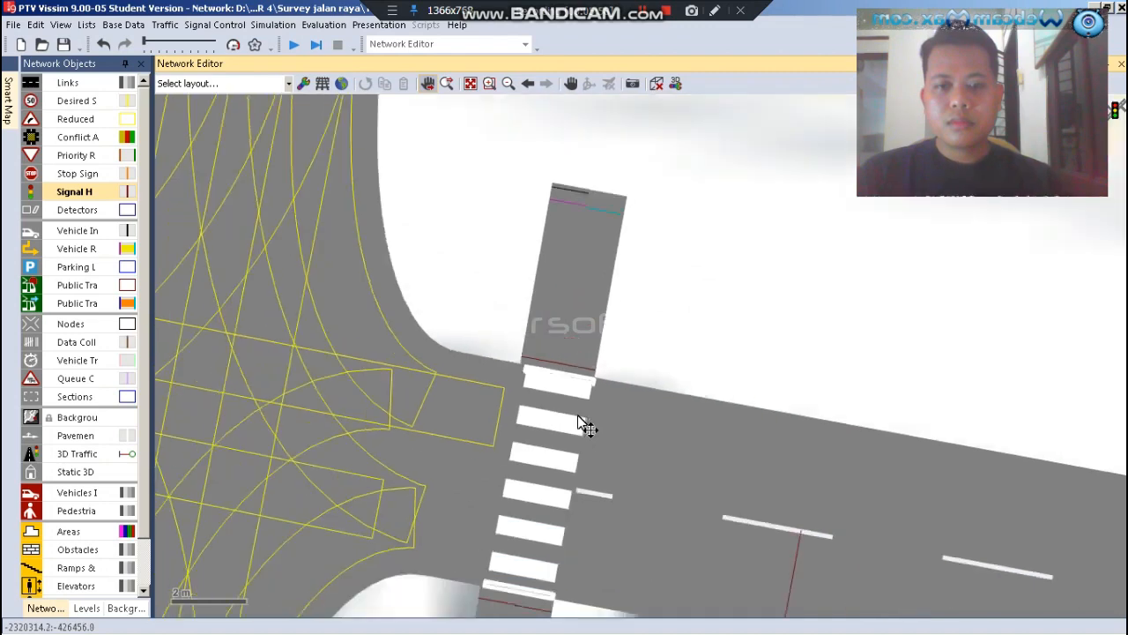
Add a signal head for the Sahid group on the northern approach's link 3, lane 1, at about 195.6 m, upstream of the crossing
{"action": "scroll", "coordinate": [586, 427], "scroll_direction": "down", "scroll_amount": 3}
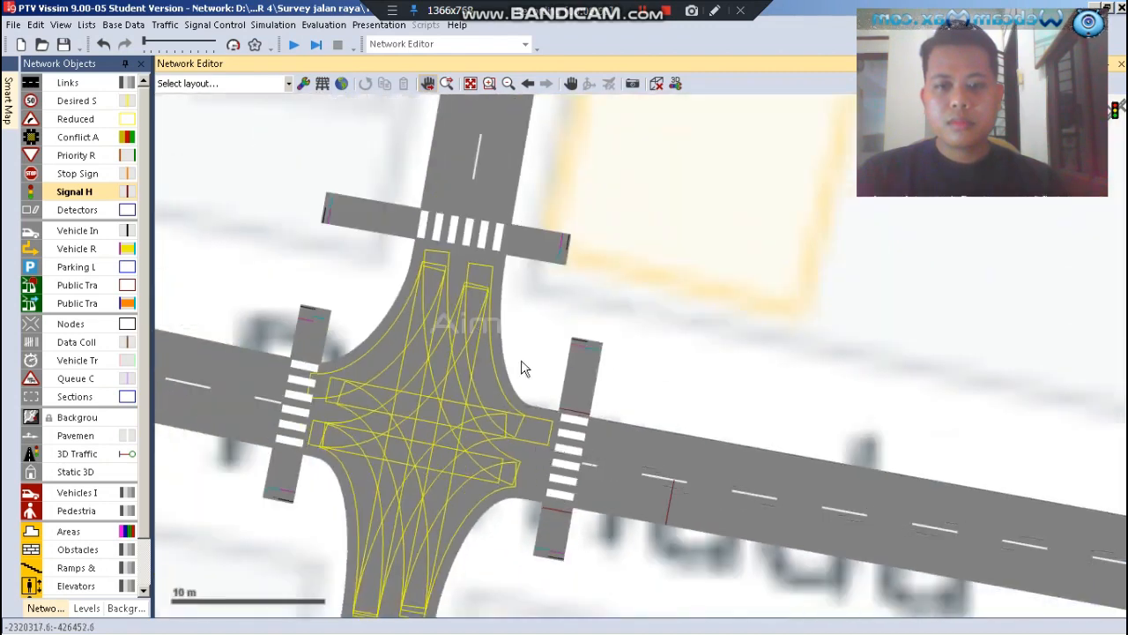
{"action": "scroll", "coordinate": [435, 174], "scroll_direction": "up", "scroll_amount": 3}
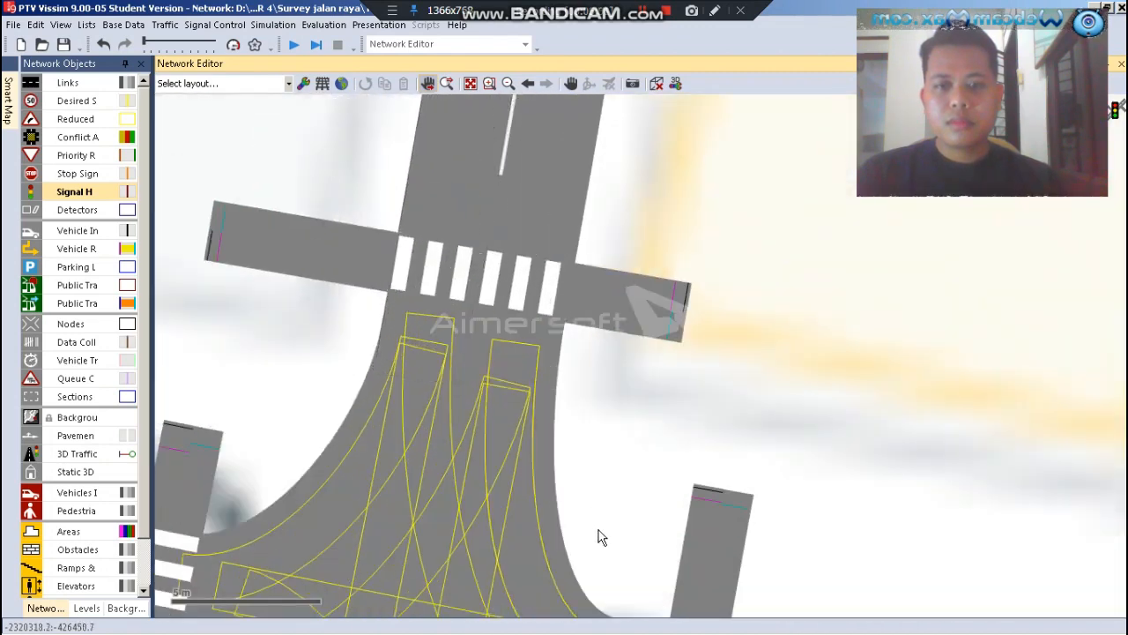
{"action": "scroll", "coordinate": [598, 538], "scroll_direction": "down", "scroll_amount": 3}
{"action": "scroll", "coordinate": [568, 208], "scroll_direction": "up", "scroll_amount": 3}
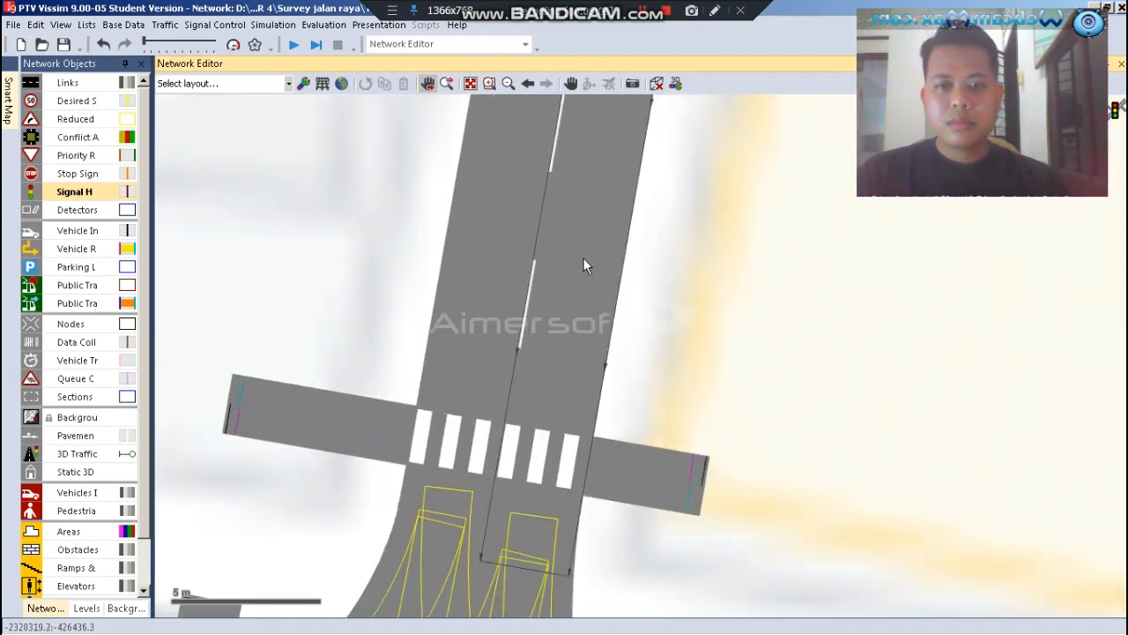
{"action": "right_click", "coordinate": [562, 284]}
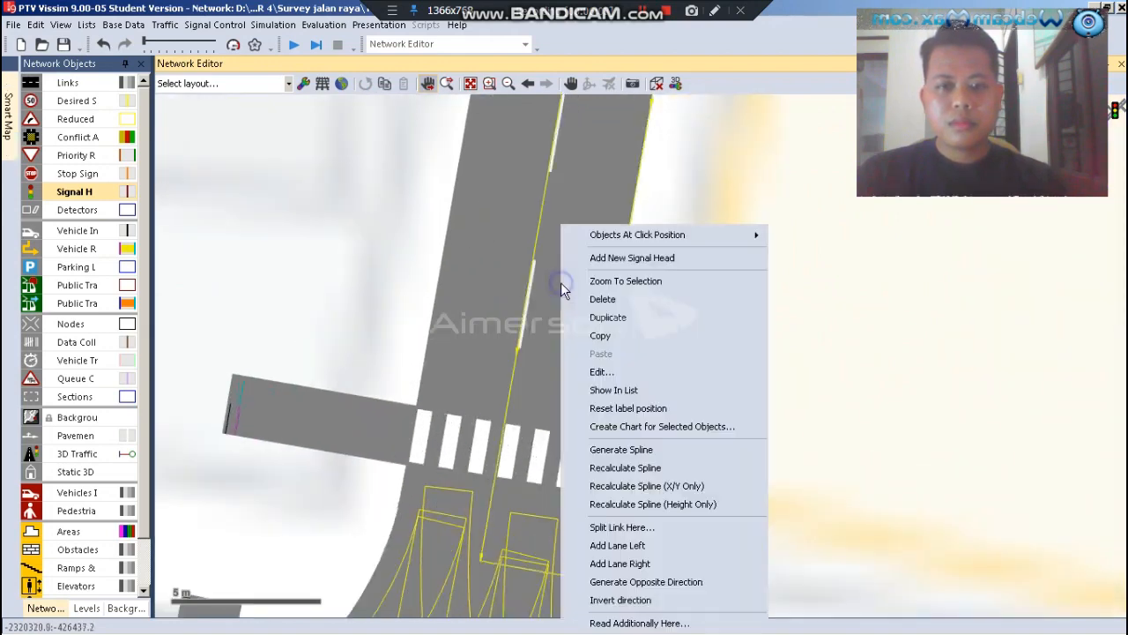
{"action": "left_click", "coordinate": [627, 259]}
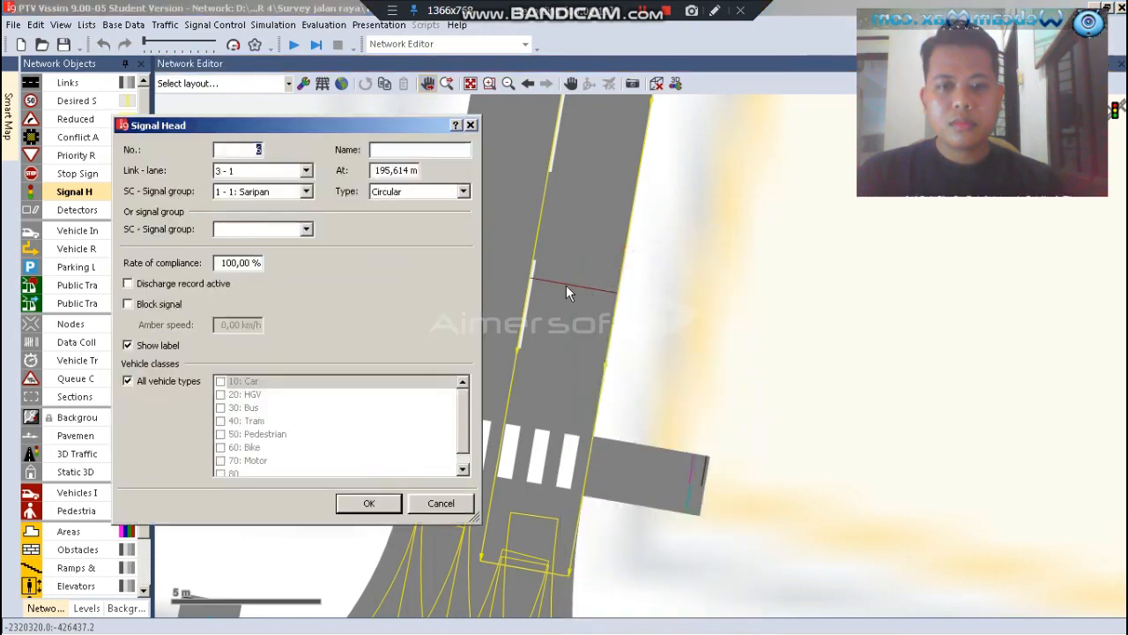
{"action": "left_click", "coordinate": [306, 192]}
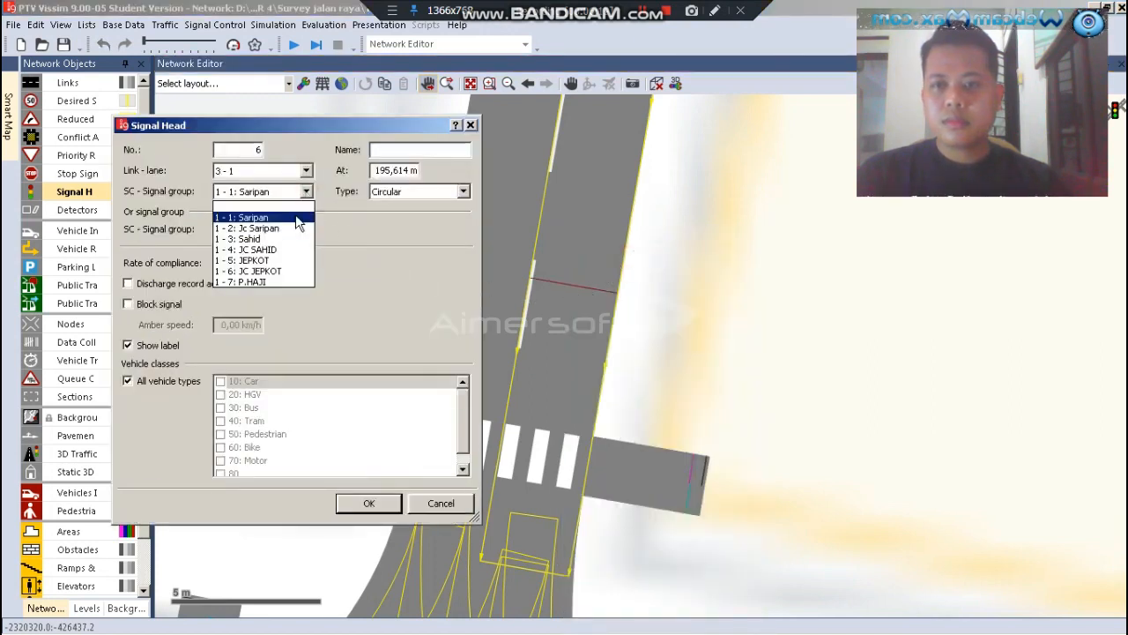
{"action": "left_click", "coordinate": [246, 241]}
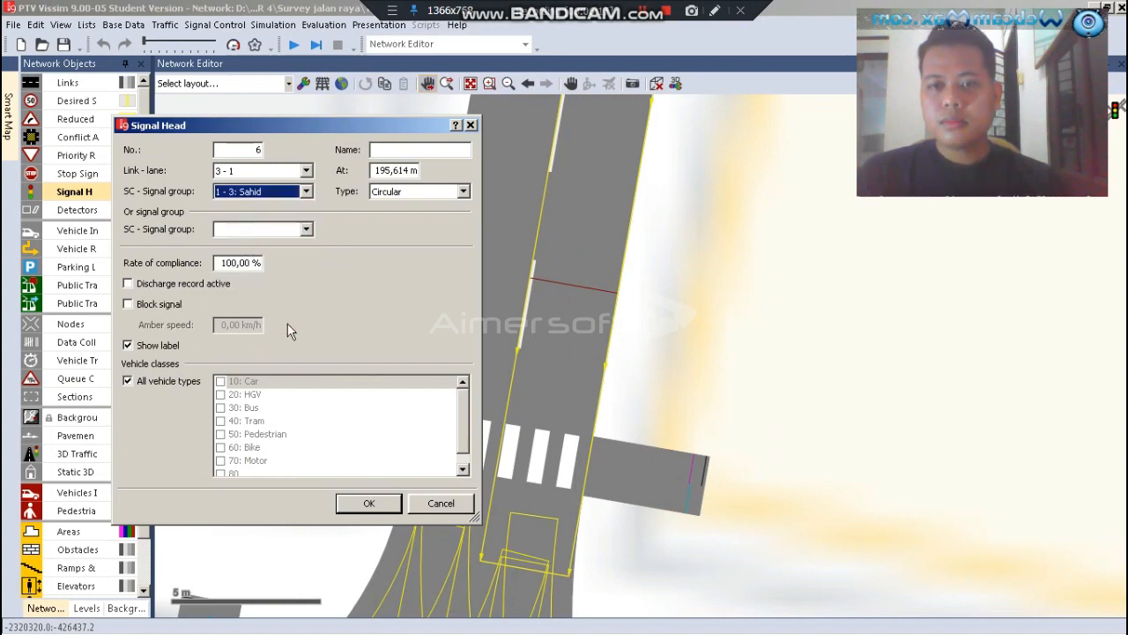
{"action": "left_click", "coordinate": [363, 503]}
Add a signal head for the JC SAHID group on the northern crossing's link 19, lane 1, at about 12.6 m, just east of the stripes
{"action": "scroll", "coordinate": [355, 506], "scroll_direction": "up", "scroll_amount": 2}
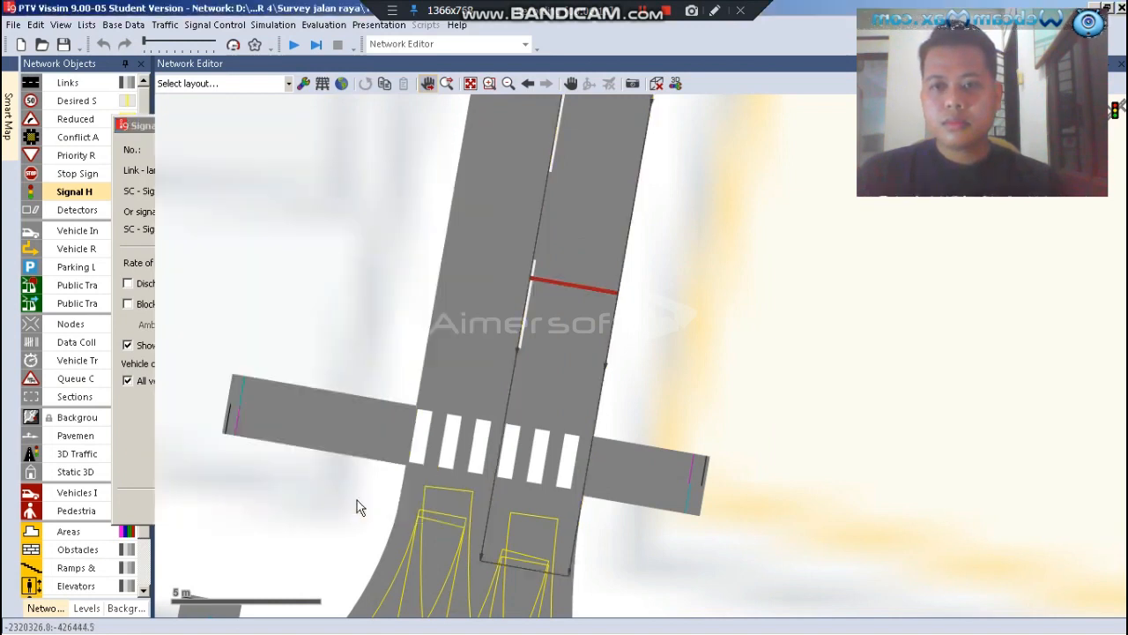
{"action": "scroll", "coordinate": [540, 474], "scroll_direction": "up", "scroll_amount": 2}
{"action": "scroll", "coordinate": [540, 476], "scroll_direction": "up", "scroll_amount": 1}
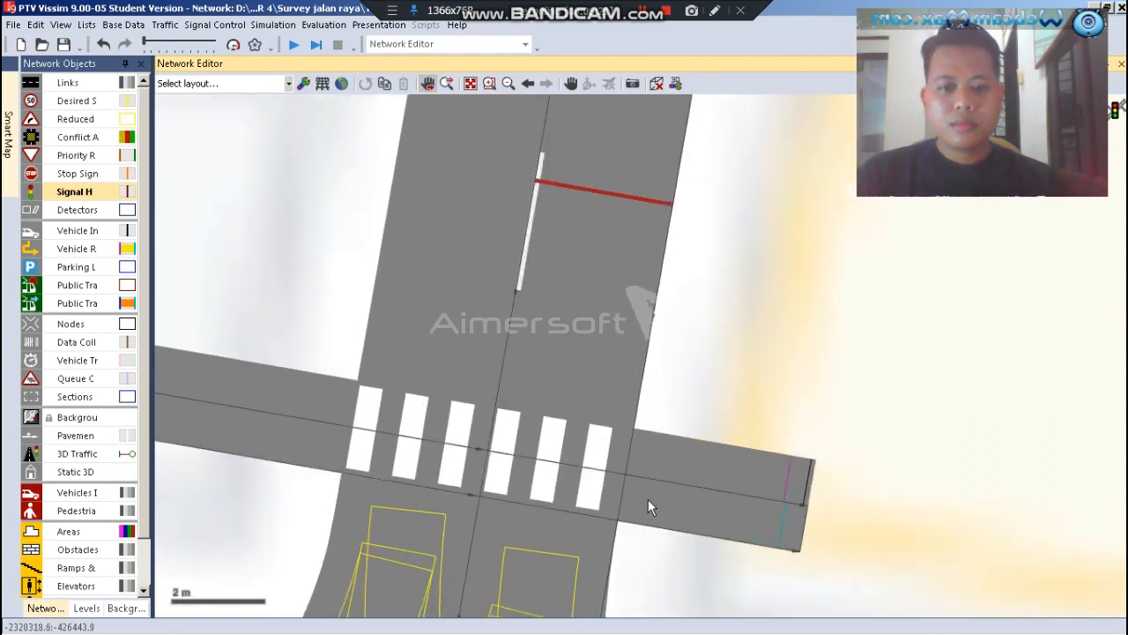
{"action": "right_click", "coordinate": [639, 492]}
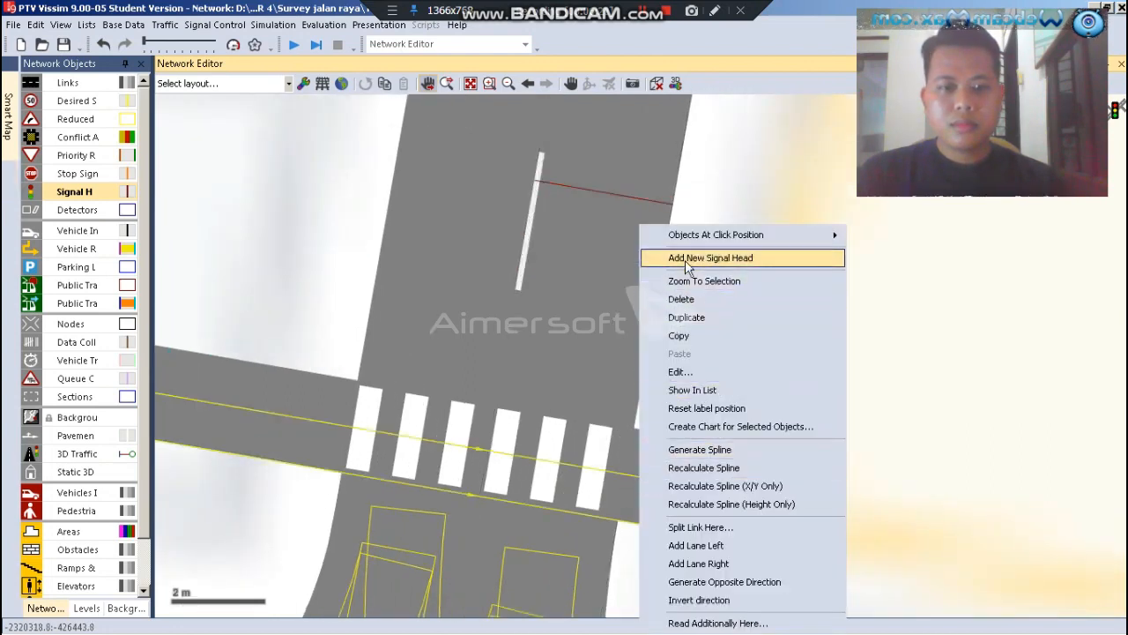
{"action": "left_click", "coordinate": [688, 262]}
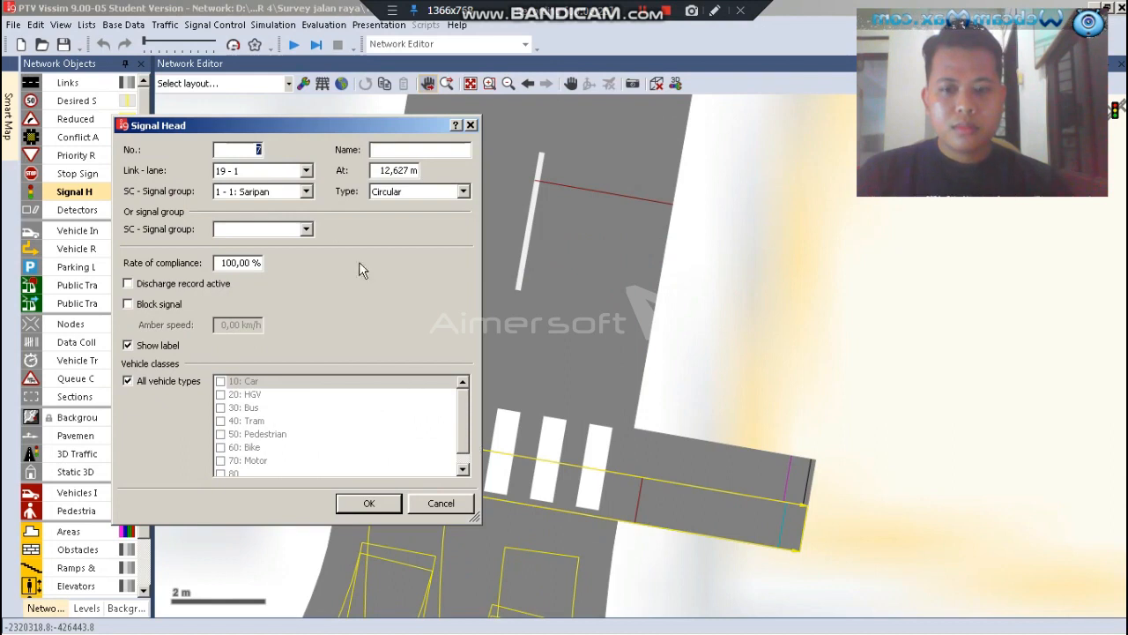
{"action": "left_click", "coordinate": [306, 192]}
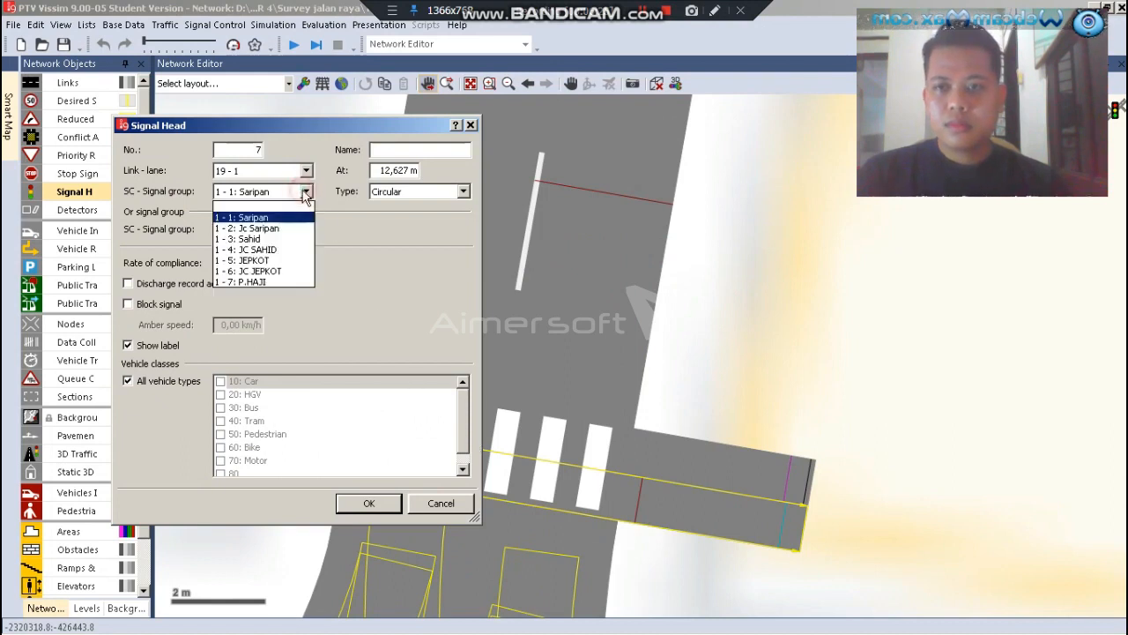
{"action": "left_click", "coordinate": [262, 249]}
{"action": "left_click", "coordinate": [348, 511]}
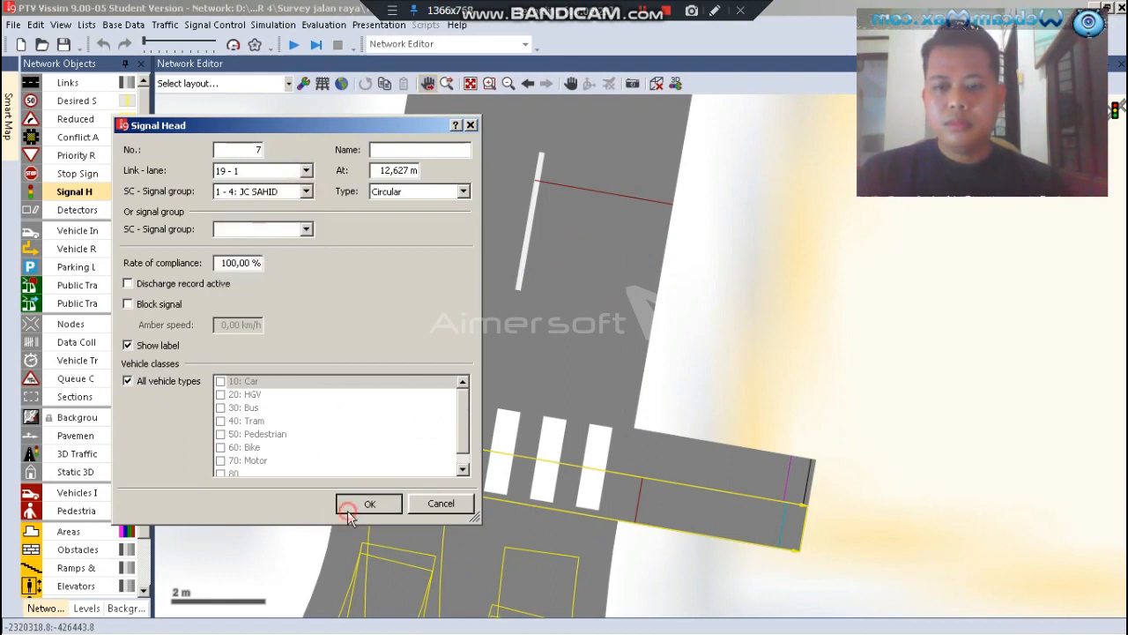
Duplicate the northern crossing's signal head and place the copy on the adjacent pedestrian lane, aligned with the original east of the stripes
{"action": "scroll", "coordinate": [642, 529], "scroll_direction": "up", "scroll_amount": 2}
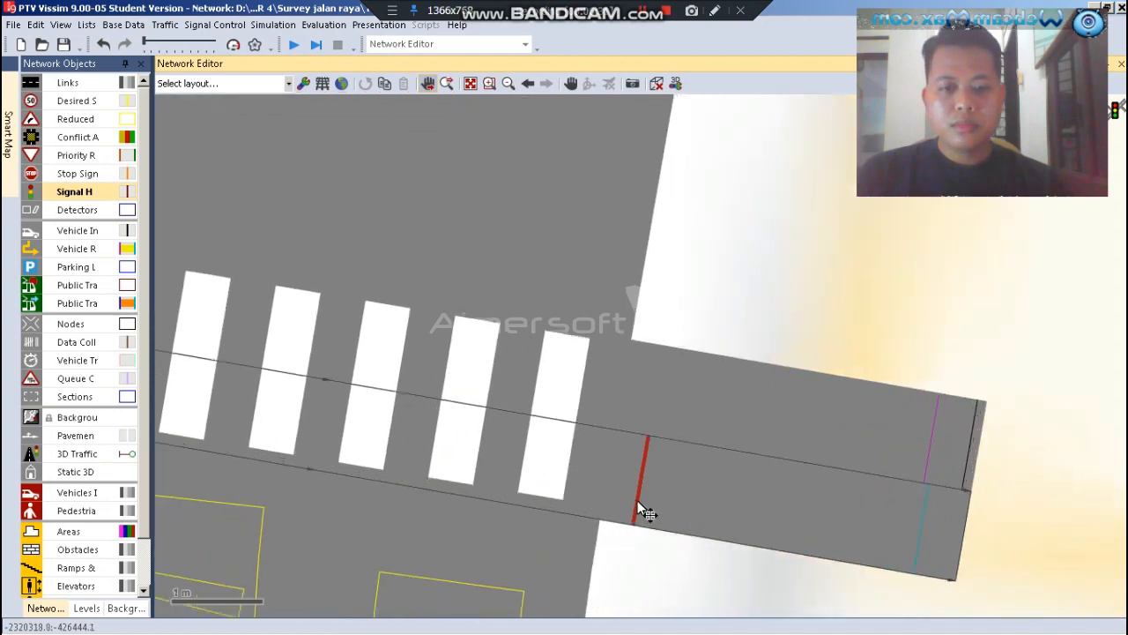
{"action": "right_click", "coordinate": [644, 481]}
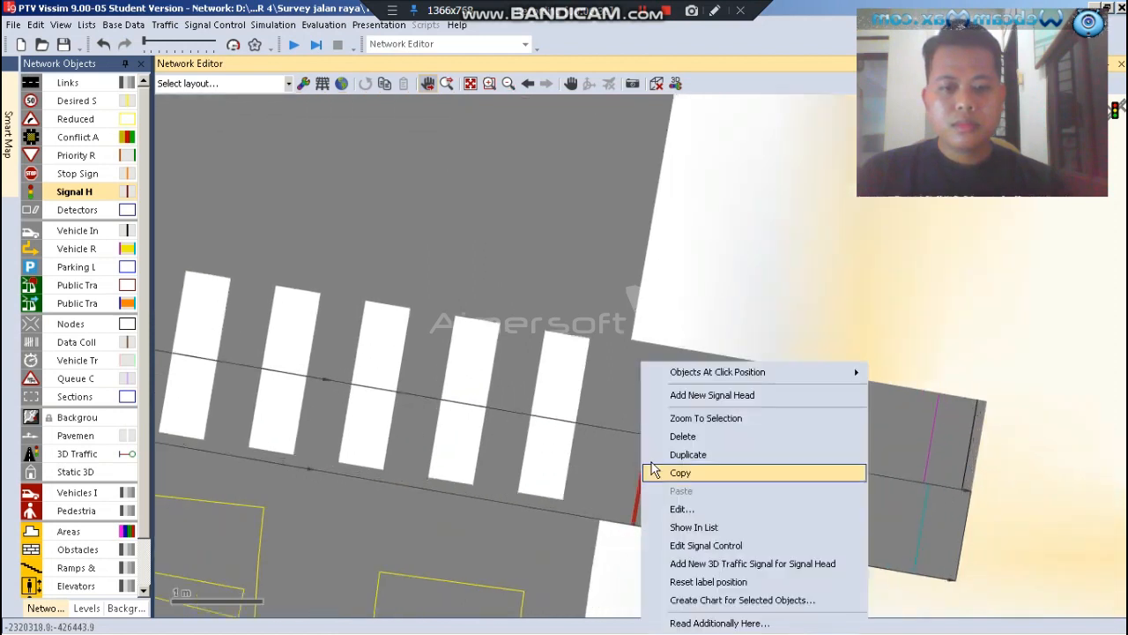
{"action": "left_click", "coordinate": [696, 459]}
{"action": "left_click_drag", "start_coordinate": [644, 478], "coordinate": [655, 403]}
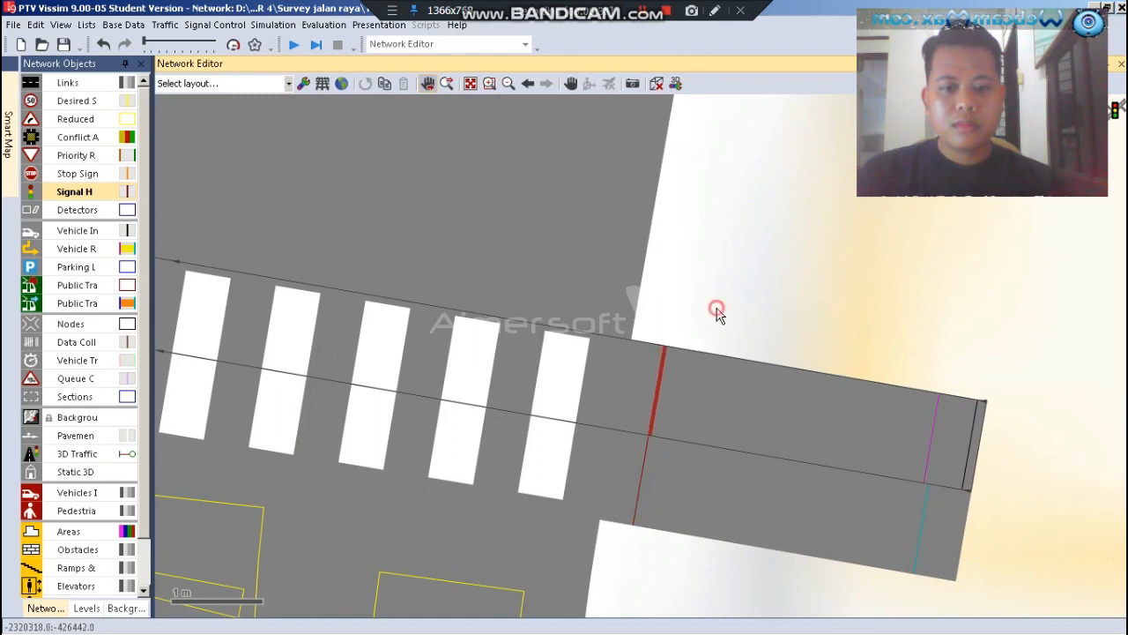
Duplicate the upper pedestrian lane's signal head and move the copy to the western end of the northern crossing, just beyond the stripes
{"action": "scroll", "coordinate": [691, 429], "scroll_direction": "down", "scroll_amount": 2}
{"action": "scroll", "coordinate": [679, 420], "scroll_direction": "up", "scroll_amount": 3}
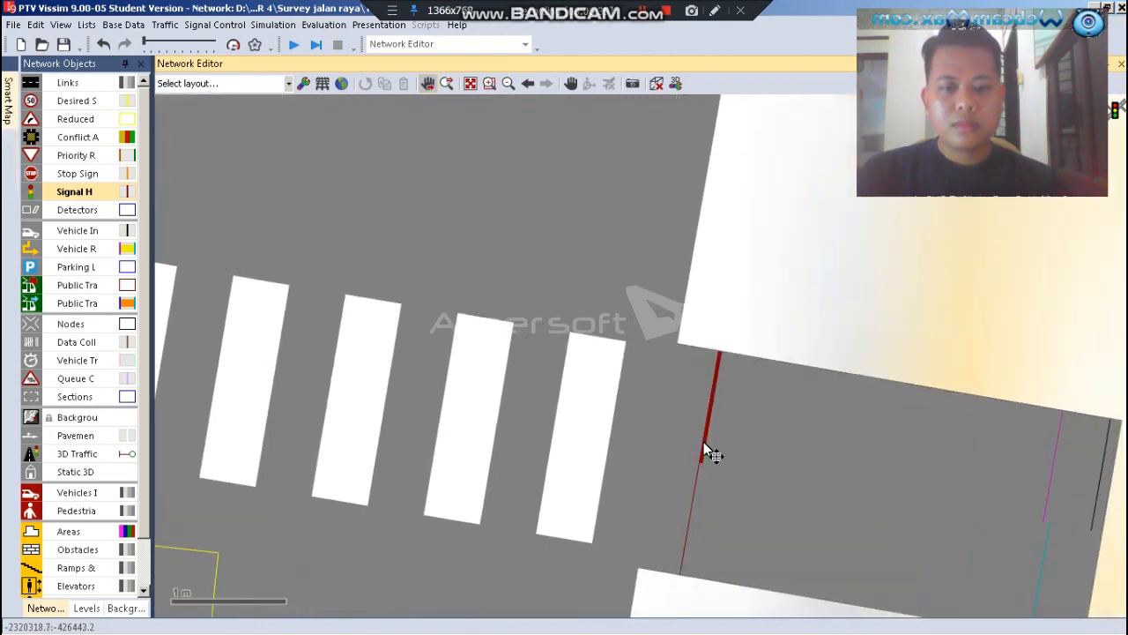
{"action": "right_click", "coordinate": [705, 443]}
{"action": "left_click", "coordinate": [747, 451]}
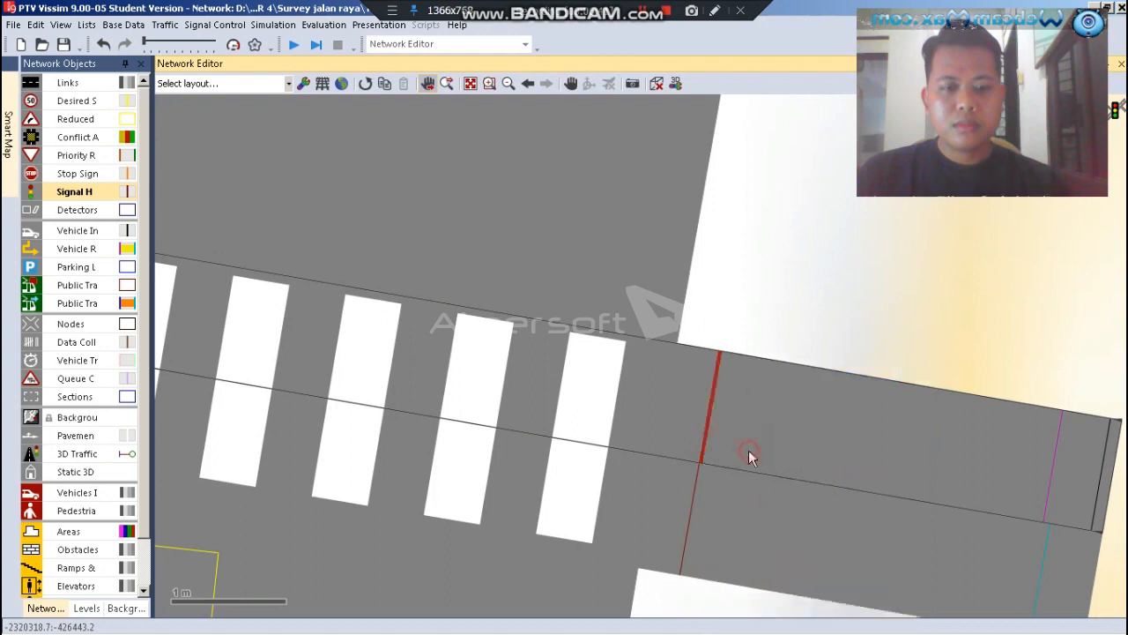
{"action": "scroll", "coordinate": [783, 370], "scroll_direction": "down", "scroll_amount": 2}
{"action": "left_click_drag", "start_coordinate": [734, 395], "coordinate": [254, 314]}
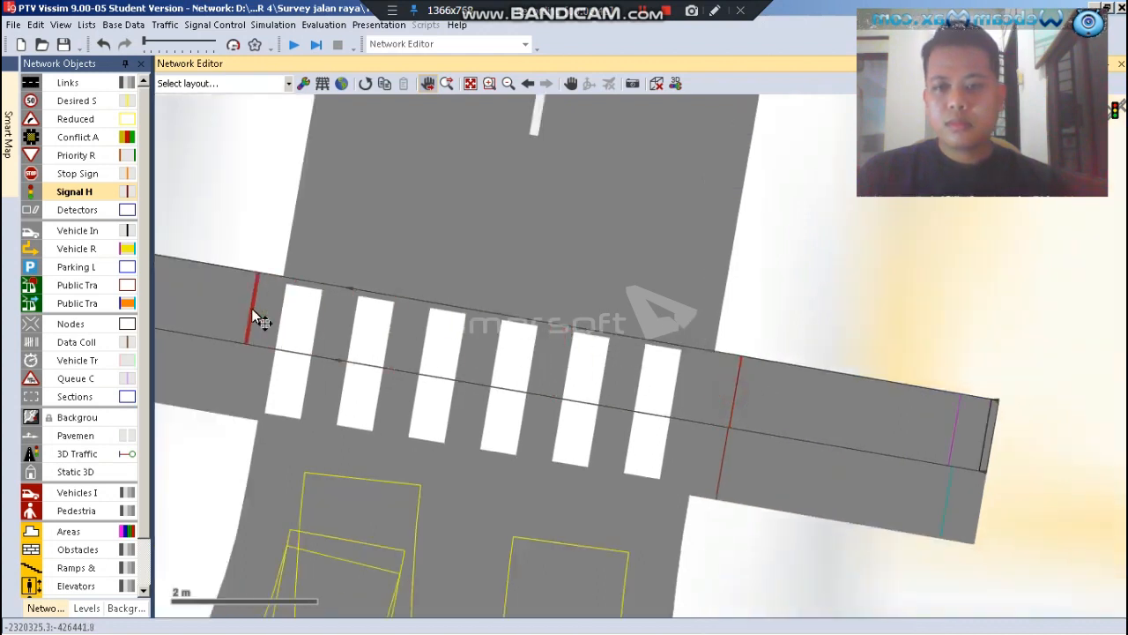
Duplicate the western signal head and place the copy on the neighbouring pedestrian lane, in line with it across the northern crossing
{"action": "scroll", "coordinate": [782, 394], "scroll_direction": "down", "scroll_amount": 1}
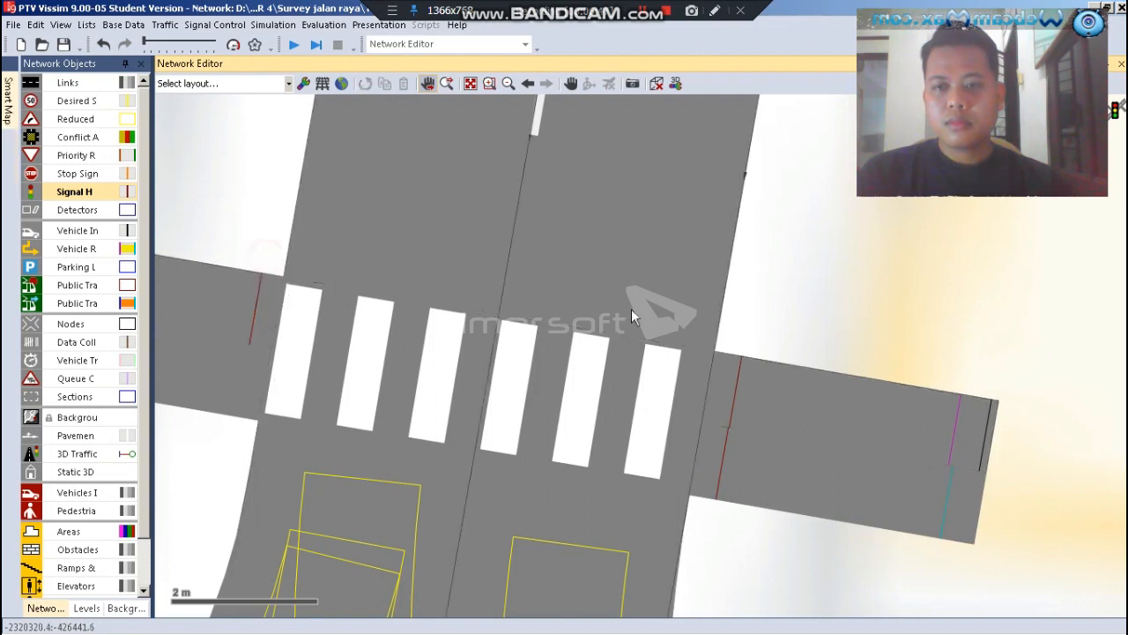
{"action": "scroll", "coordinate": [679, 401], "scroll_direction": "down", "scroll_amount": 2}
{"action": "scroll", "coordinate": [392, 348], "scroll_direction": "up", "scroll_amount": 3}
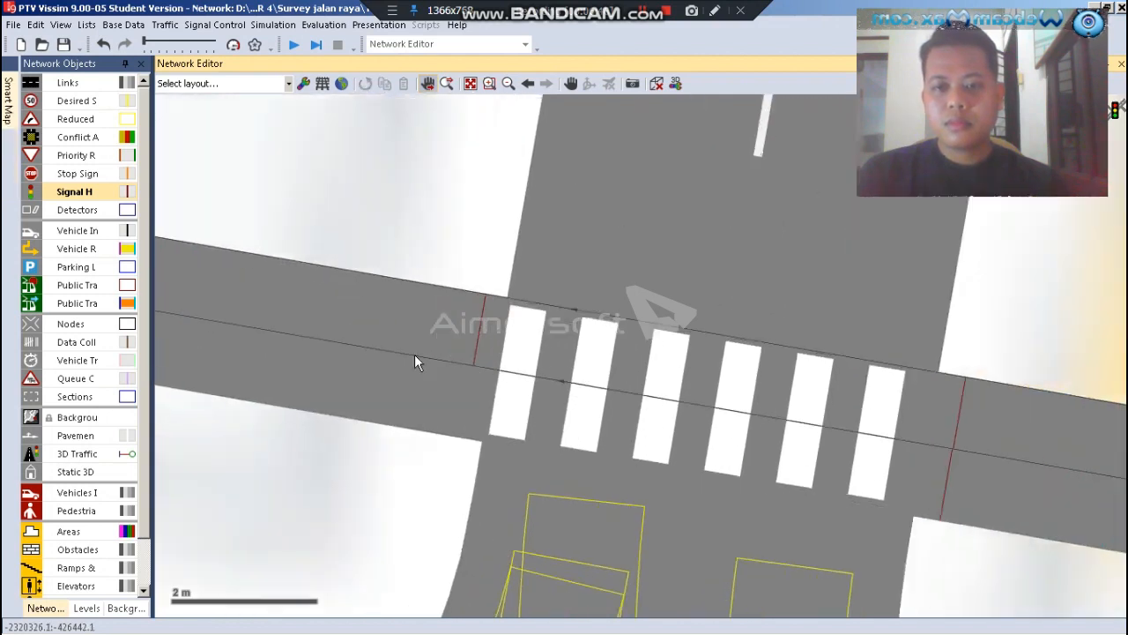
{"action": "scroll", "coordinate": [465, 351], "scroll_direction": "up", "scroll_amount": 1}
{"action": "left_click", "coordinate": [478, 362]}
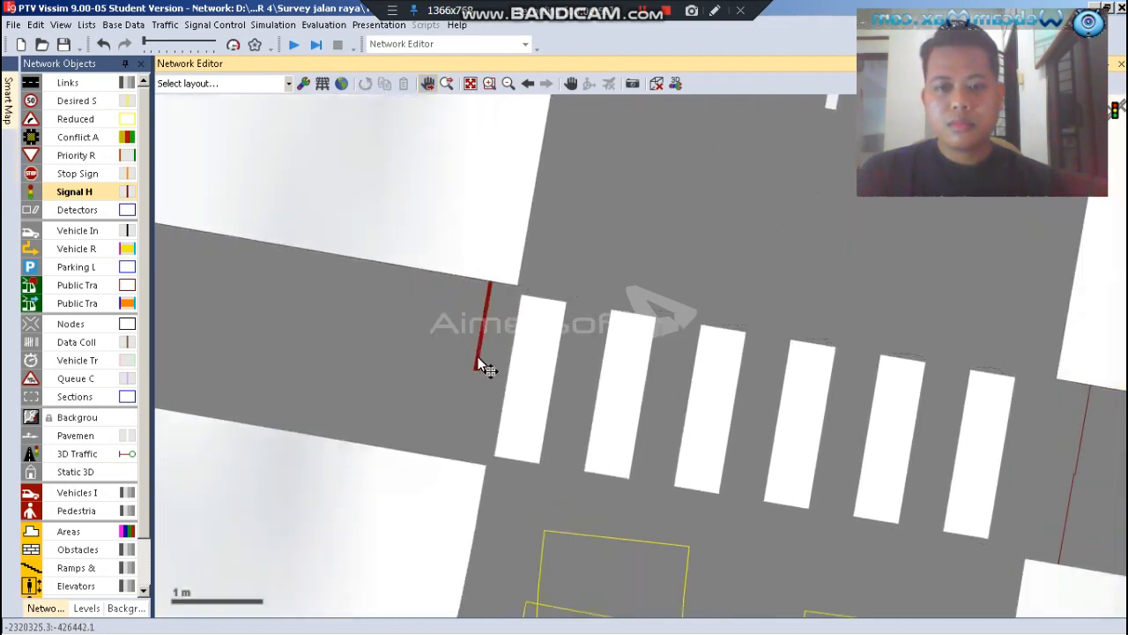
{"action": "right_click", "coordinate": [479, 361]}
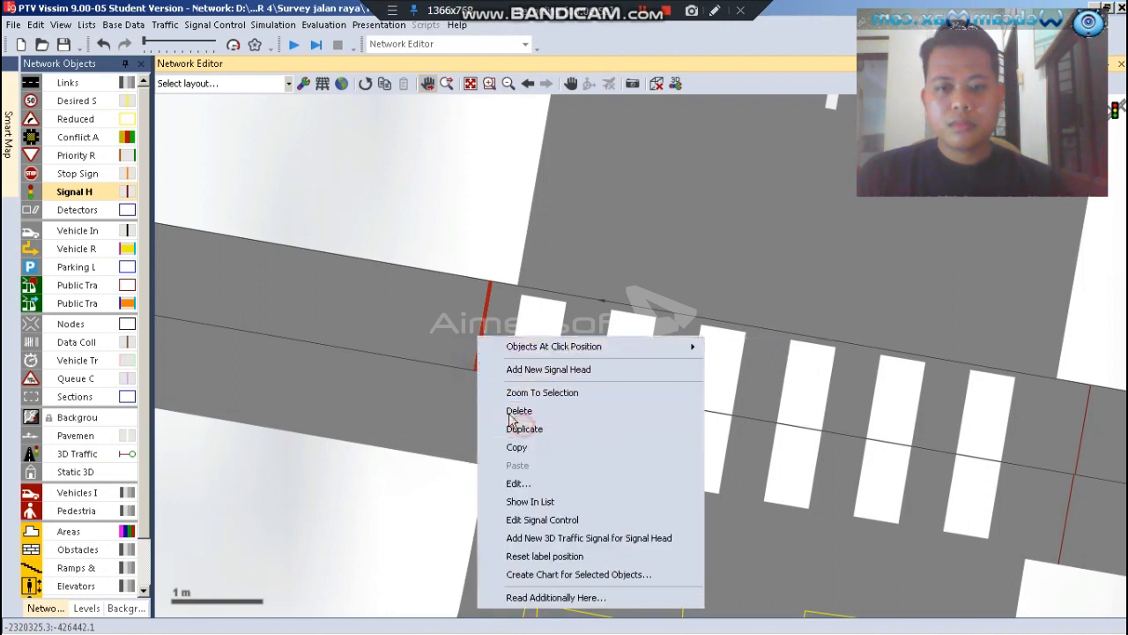
{"action": "key", "text": "Escape"}
{"action": "left_click_drag", "start_coordinate": [482, 339], "coordinate": [474, 407]}
{"action": "left_click", "coordinate": [439, 241]}
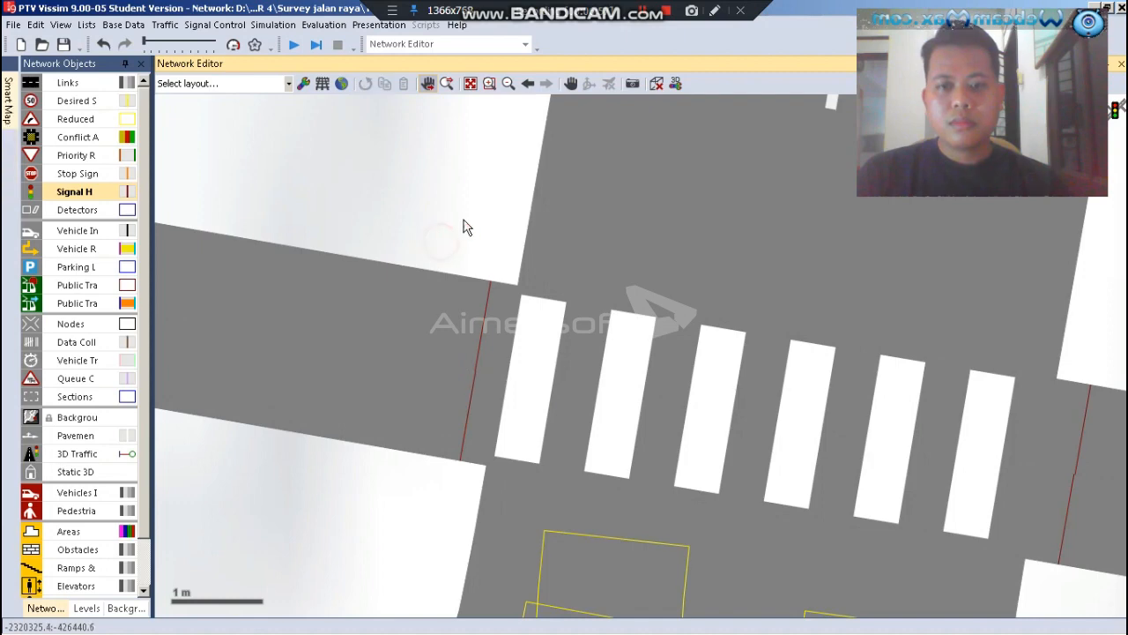
Add a signal head for the JEPKOT group on the western approach's link 7, lane 1, at about 366.5 m, upstream of the crossing
{"action": "scroll", "coordinate": [481, 232], "scroll_direction": "down", "scroll_amount": 2}
{"action": "scroll", "coordinate": [519, 198], "scroll_direction": "down", "scroll_amount": 3}
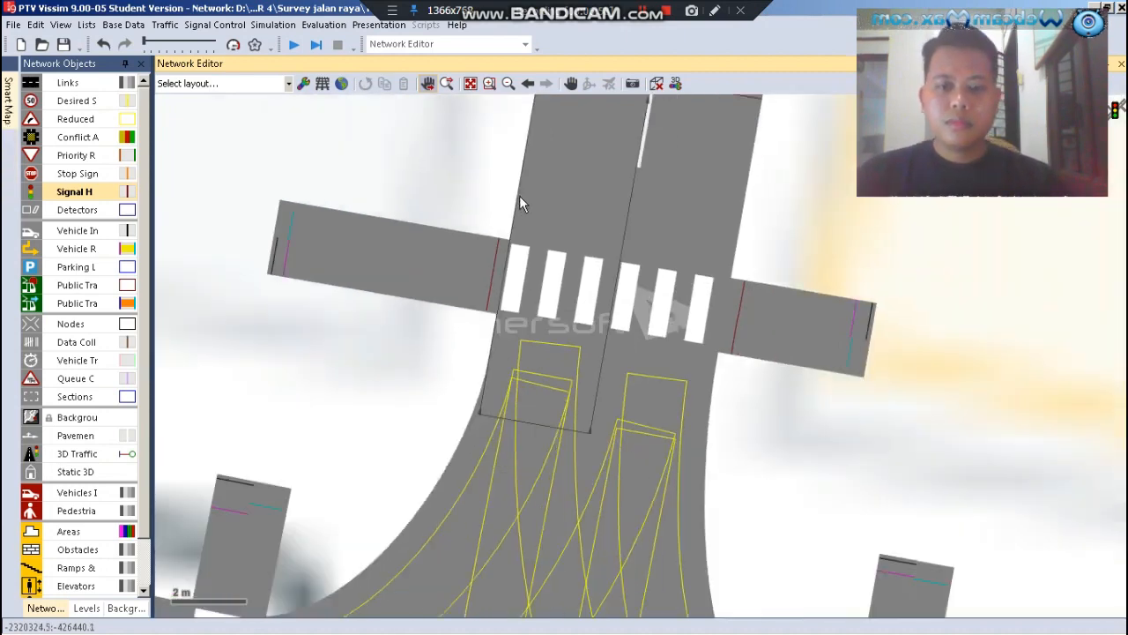
{"action": "scroll", "coordinate": [519, 203], "scroll_direction": "down", "scroll_amount": 2}
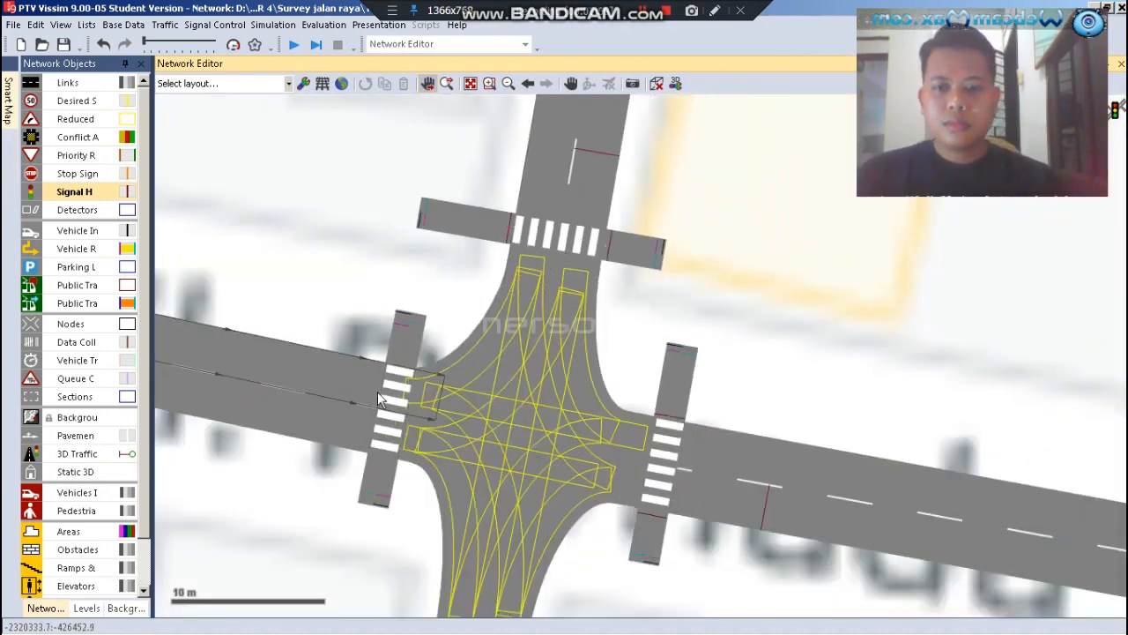
{"action": "scroll", "coordinate": [349, 377], "scroll_direction": "up", "scroll_amount": 5}
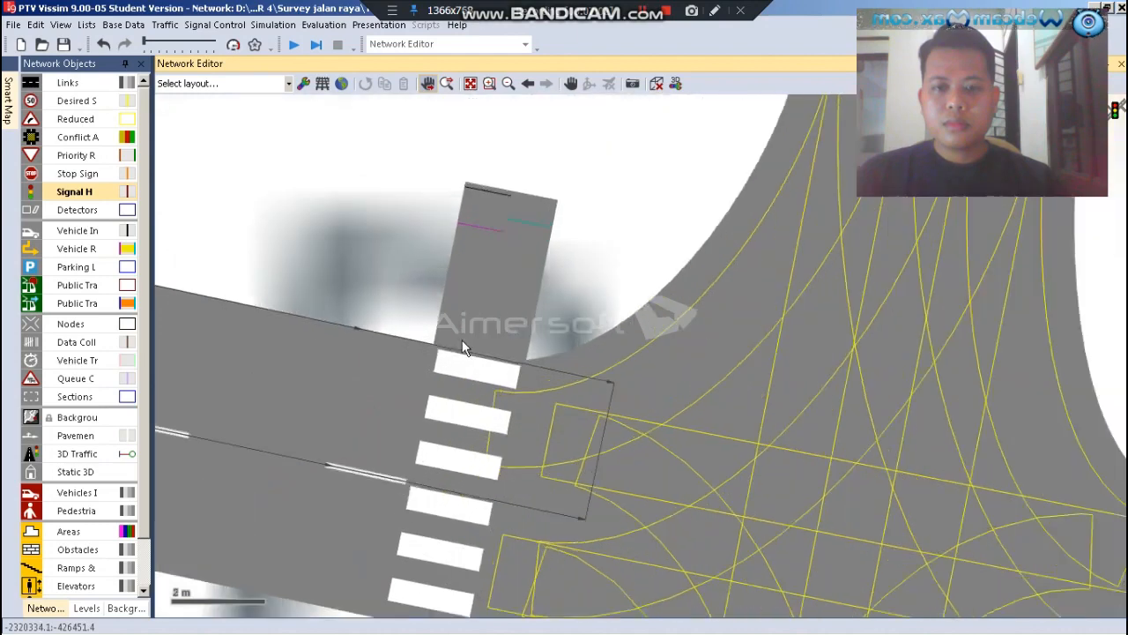
{"action": "scroll", "coordinate": [519, 341], "scroll_direction": "down", "scroll_amount": 2}
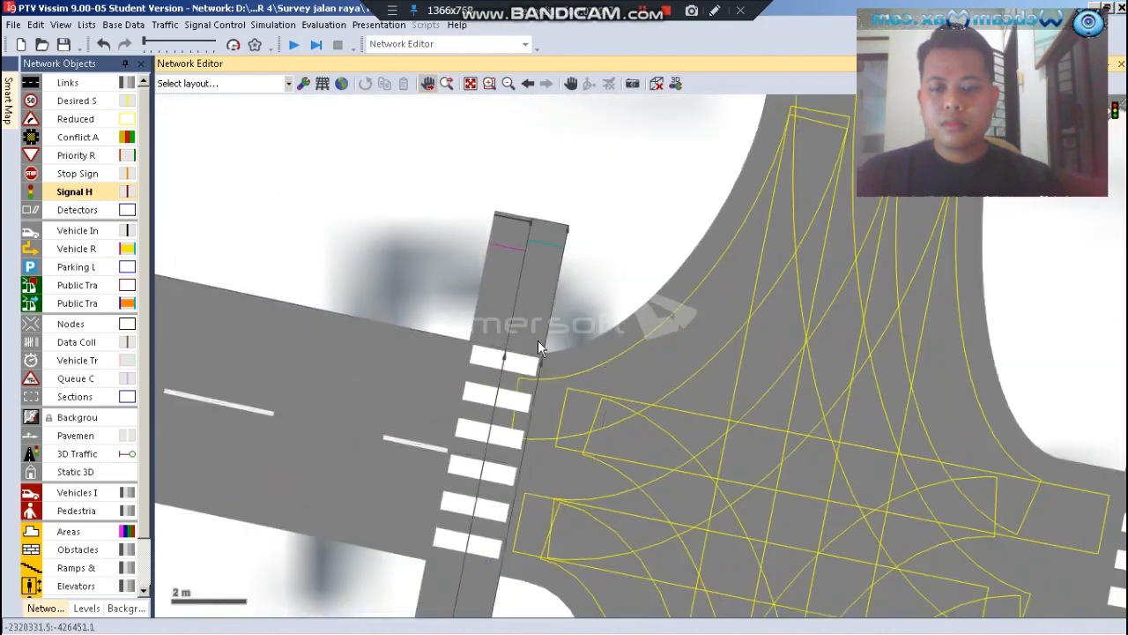
{"action": "scroll", "coordinate": [538, 340], "scroll_direction": "down", "scroll_amount": 2}
{"action": "scroll", "coordinate": [384, 377], "scroll_direction": "up", "scroll_amount": 2}
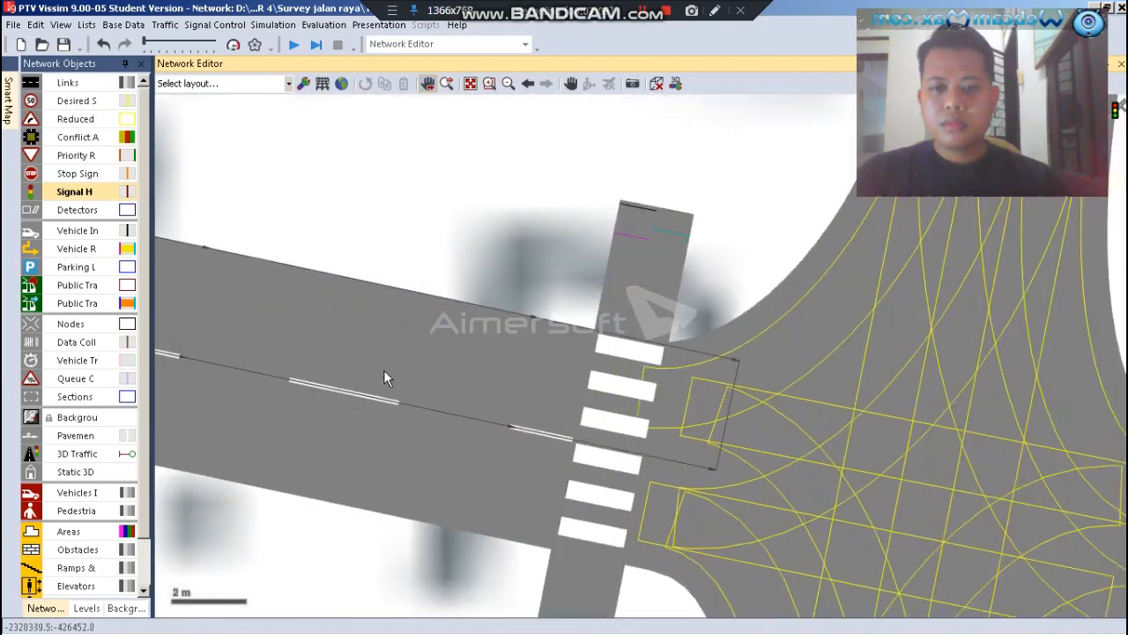
{"action": "right_click", "coordinate": [432, 340]}
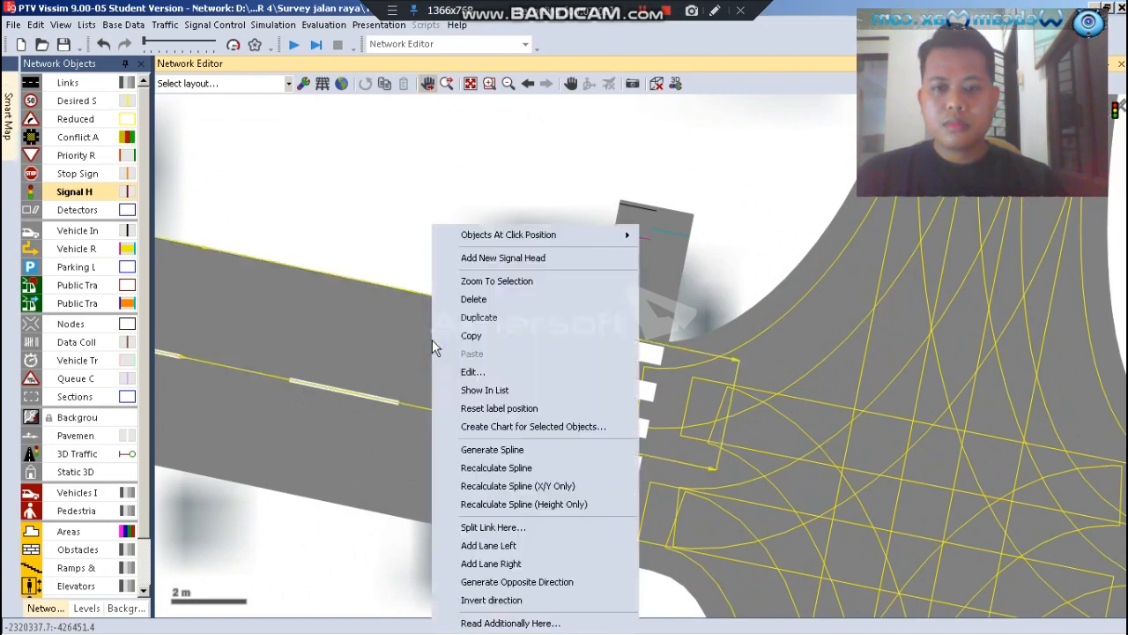
{"action": "left_click", "coordinate": [476, 263]}
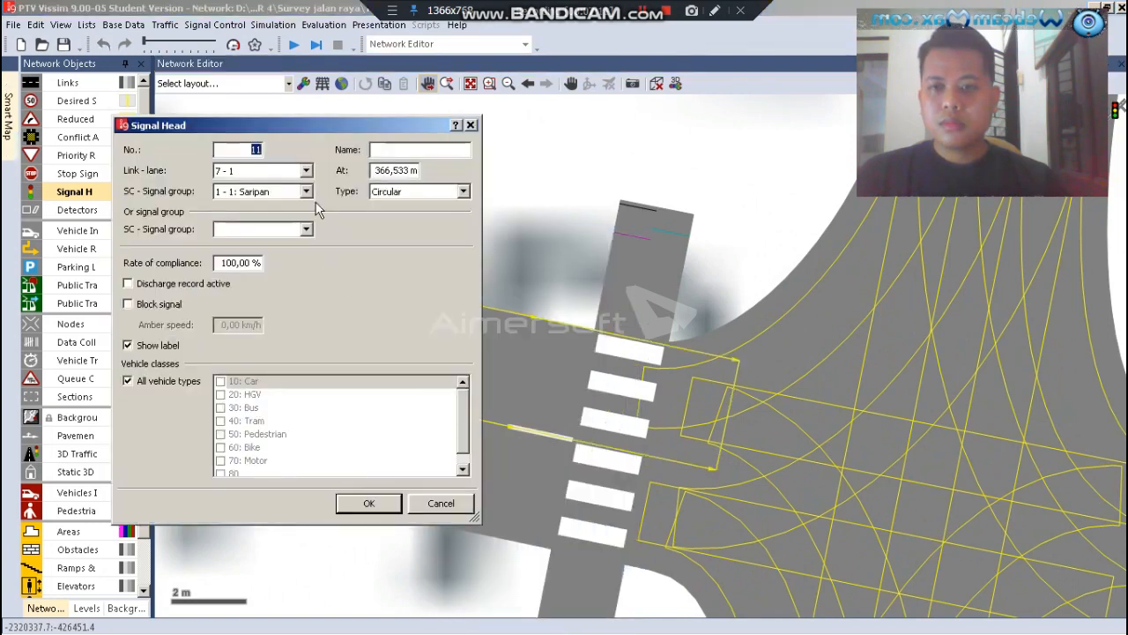
{"action": "left_click", "coordinate": [305, 196]}
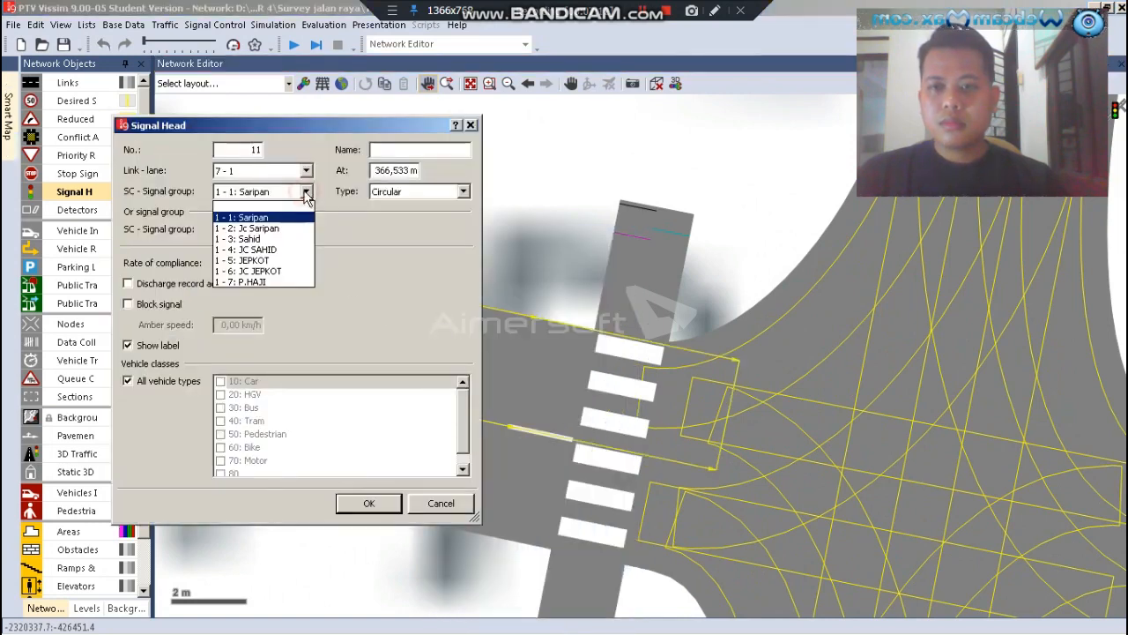
{"action": "left_click", "coordinate": [249, 261]}
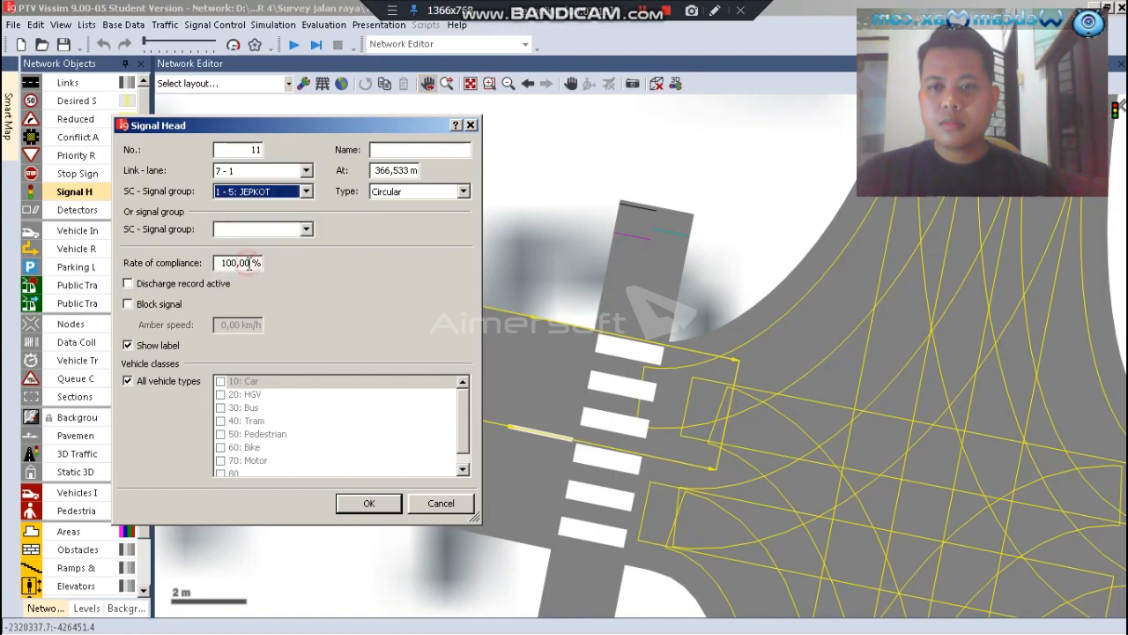
{"action": "left_click", "coordinate": [365, 503]}
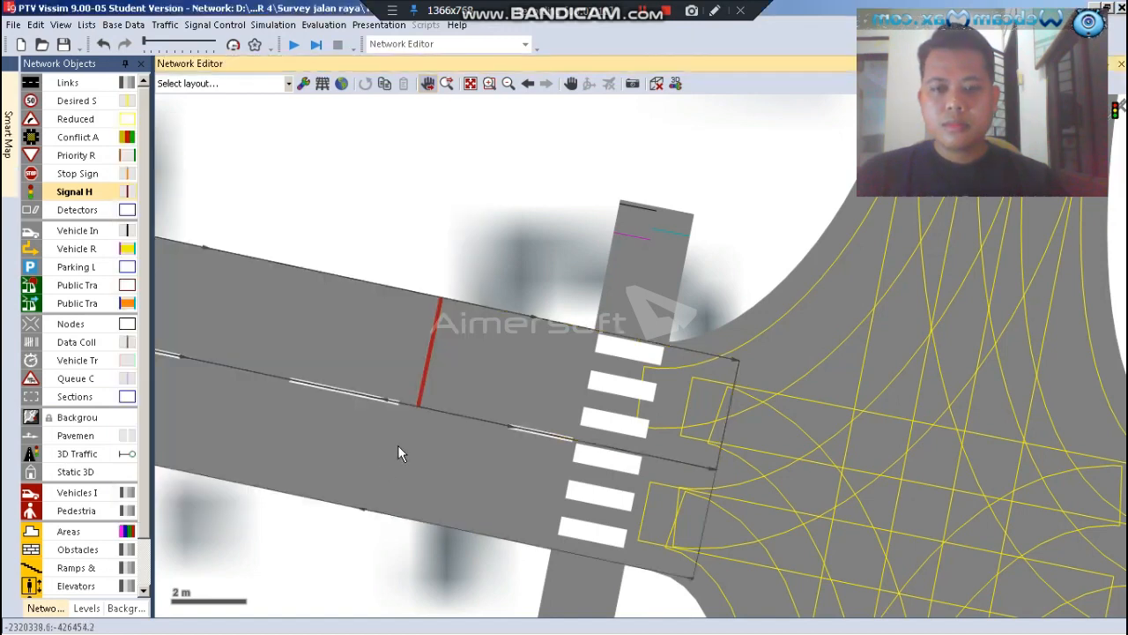
{"action": "left_click", "coordinate": [400, 446]}
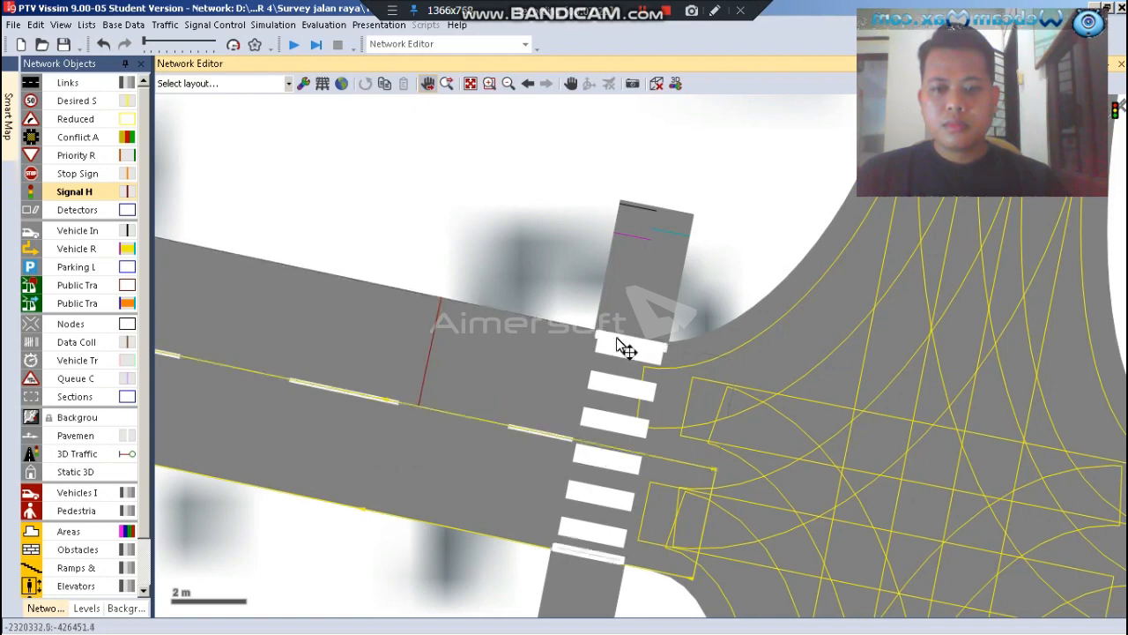
Add a signal head for the JC JEPKOT group on link 20, lane 1, and move it just north of the western crossing's stripes
{"action": "scroll", "coordinate": [641, 297], "scroll_direction": "up", "scroll_amount": 1}
{"action": "scroll", "coordinate": [640, 301], "scroll_direction": "up", "scroll_amount": 1}
{"action": "right_click", "coordinate": [614, 300]}
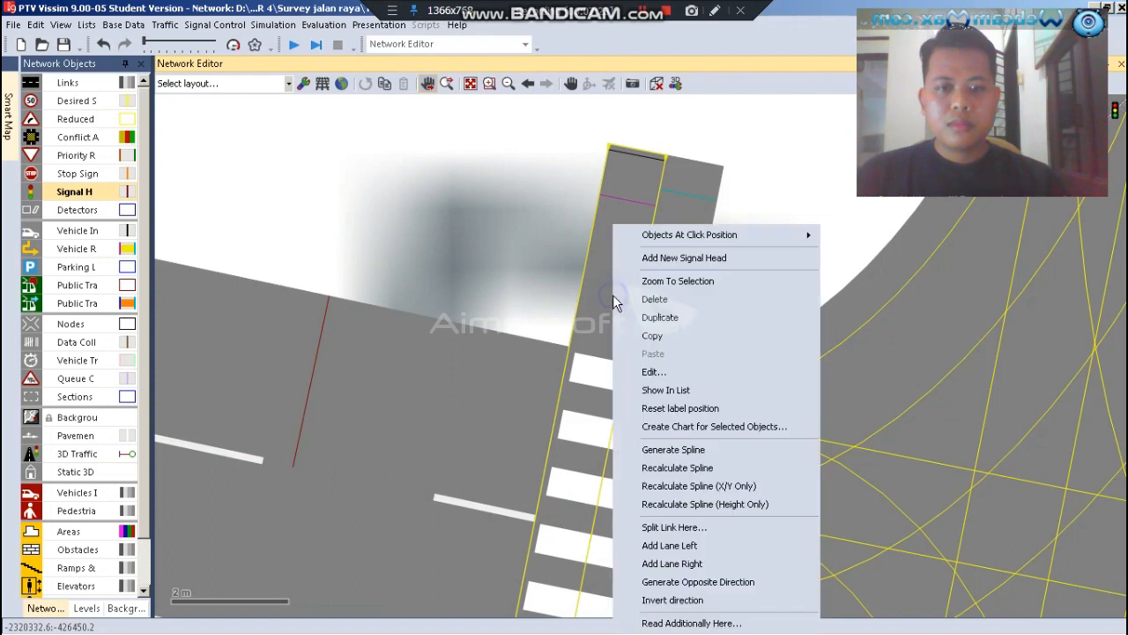
{"action": "left_click", "coordinate": [670, 257]}
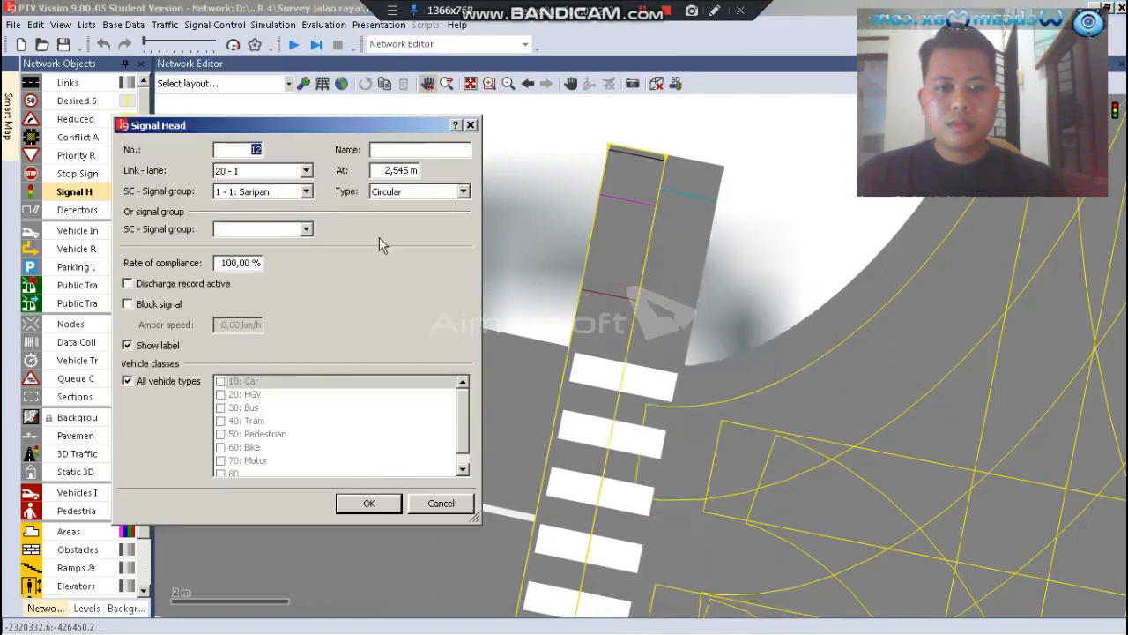
{"action": "left_click", "coordinate": [306, 192]}
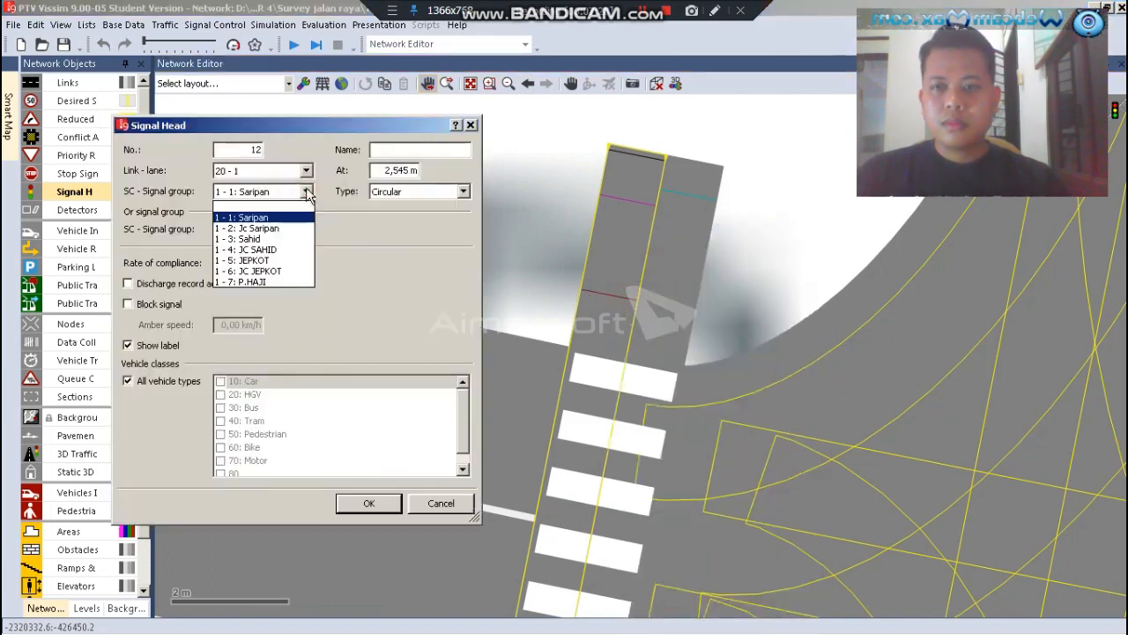
{"action": "left_click", "coordinate": [278, 270]}
{"action": "left_click", "coordinate": [368, 503]}
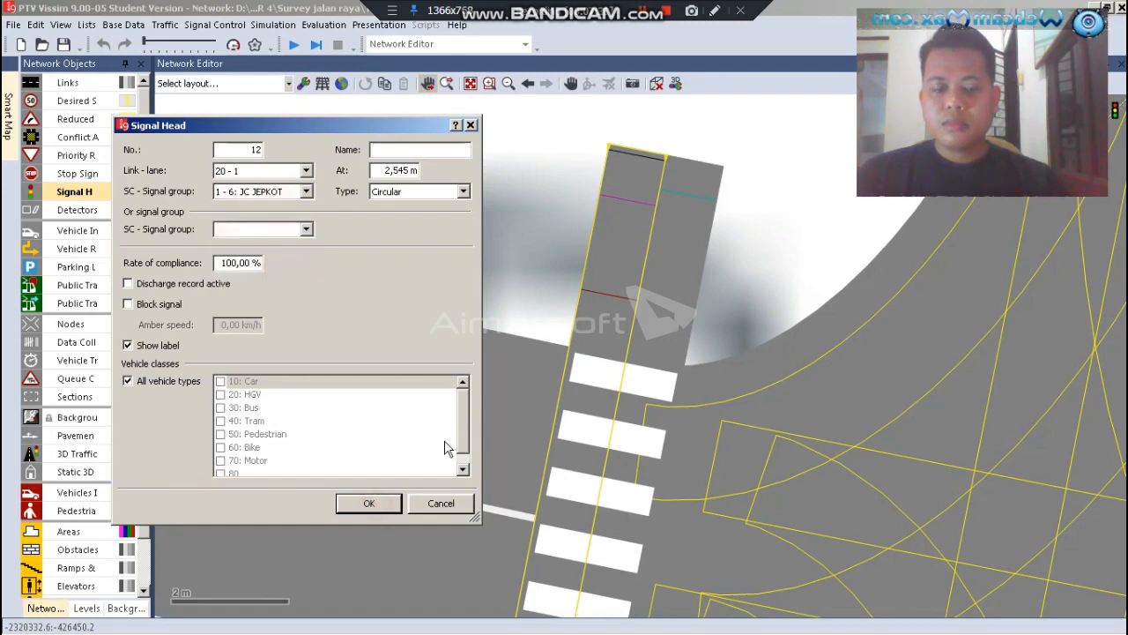
{"action": "scroll", "coordinate": [595, 335], "scroll_direction": "up", "scroll_amount": 3}
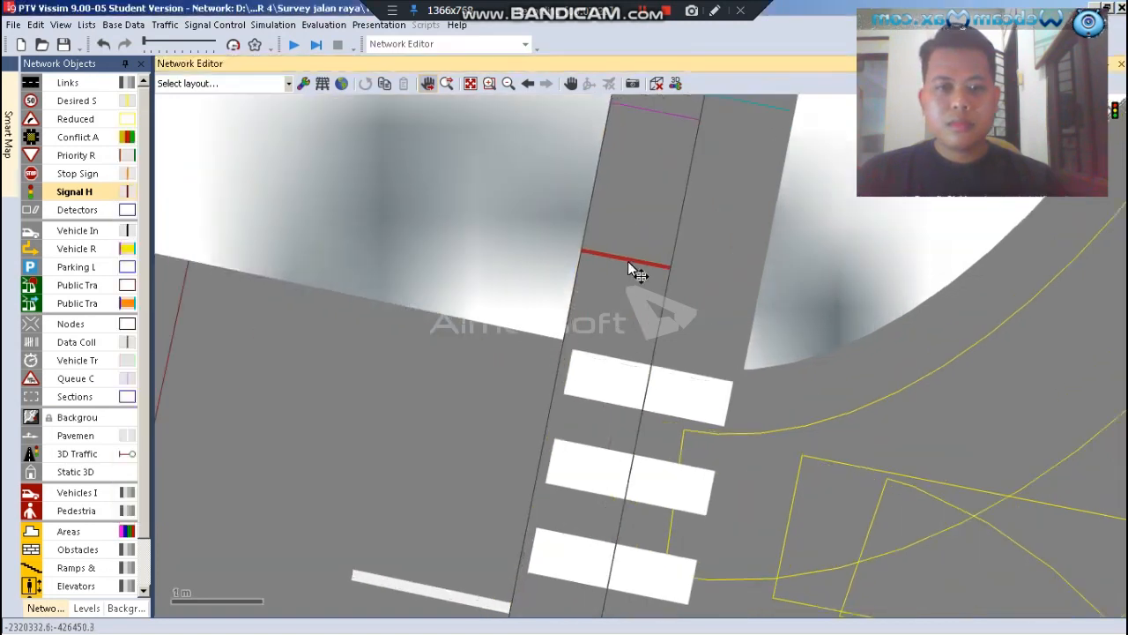
{"action": "left_click_drag", "start_coordinate": [627, 261], "coordinate": [621, 326]}
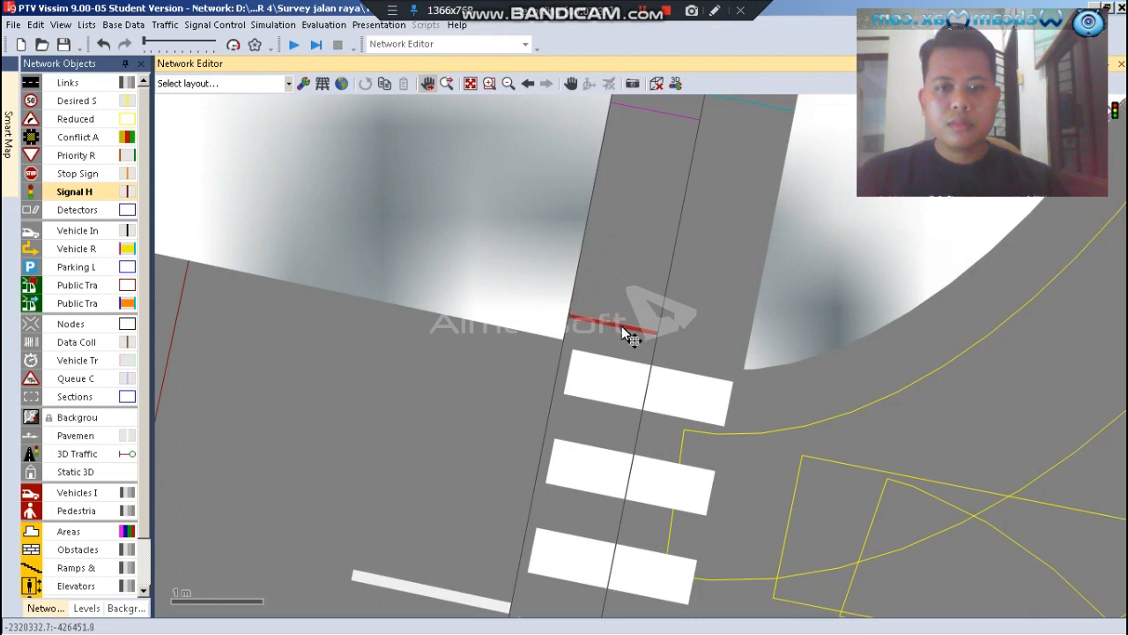
Duplicate the western crossing's northern signal head and place the copy on the adjacent pedestrian lane, aligned with the original
{"action": "right_click", "coordinate": [622, 325]}
{"action": "left_click", "coordinate": [659, 395]}
{"action": "left_click_drag", "start_coordinate": [615, 325], "coordinate": [686, 350]}
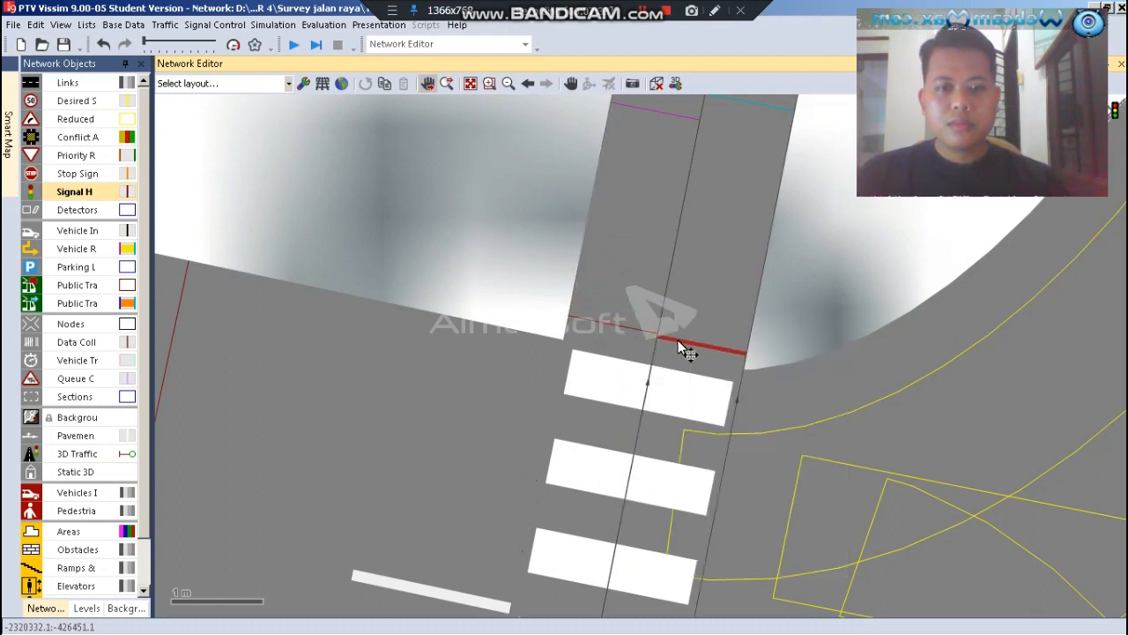
{"action": "left_click", "coordinate": [496, 244]}
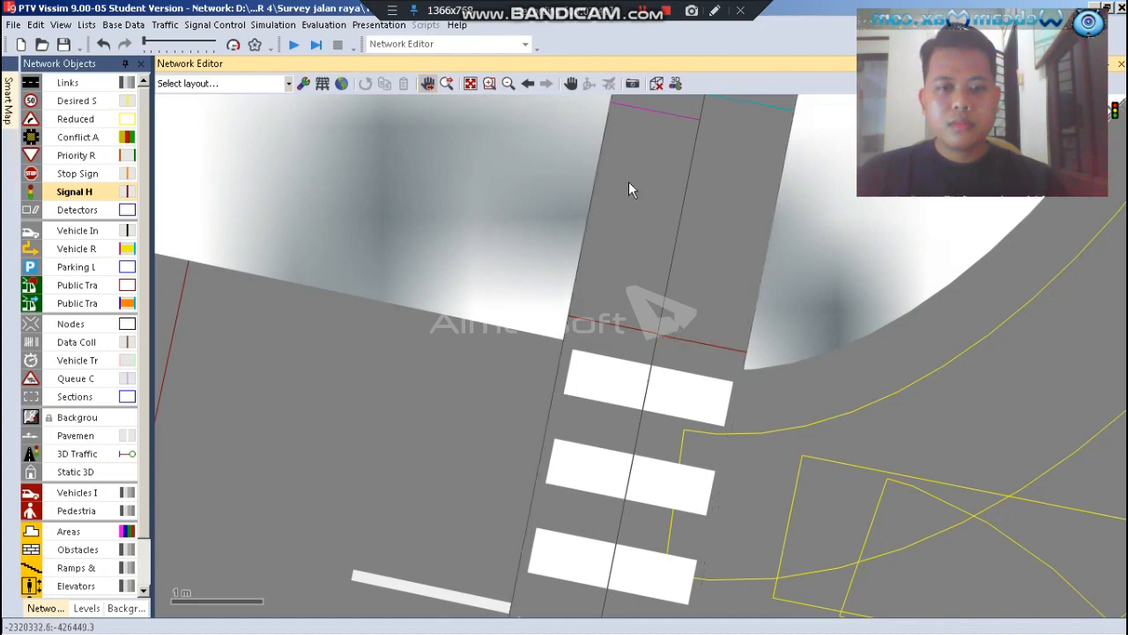
Duplicate the western crossing's northern signal head on its outer lane and move the copy to the southern end, just beyond the stripes
{"action": "scroll", "coordinate": [629, 181], "scroll_direction": "down", "scroll_amount": 2}
{"action": "scroll", "coordinate": [629, 182], "scroll_direction": "down", "scroll_amount": 2}
{"action": "scroll", "coordinate": [571, 487], "scroll_direction": "up", "scroll_amount": 2}
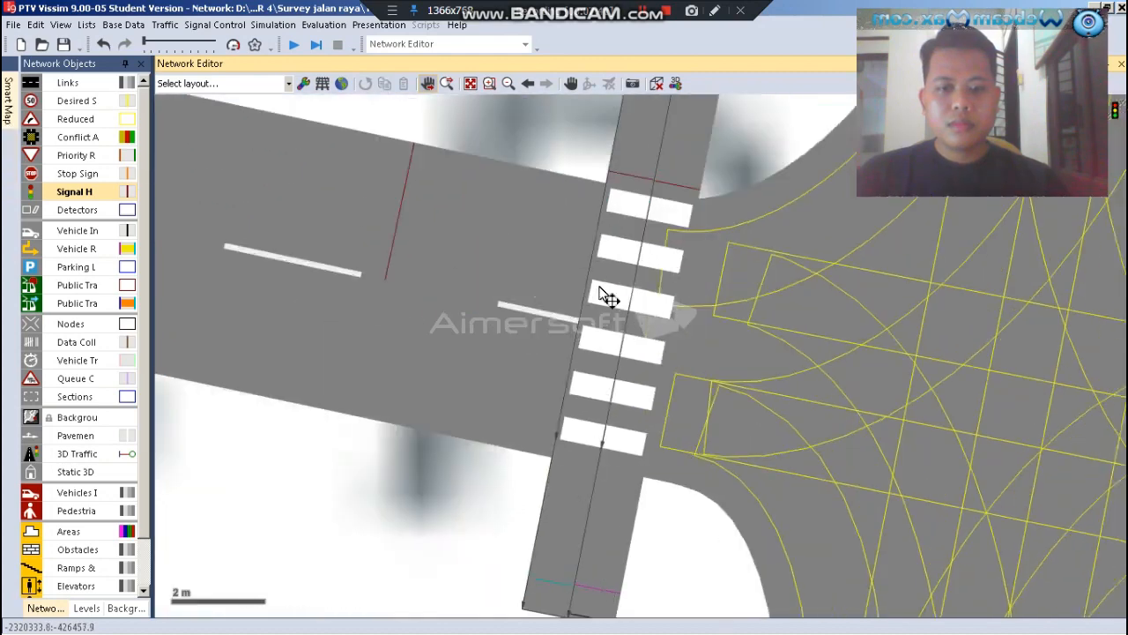
{"action": "scroll", "coordinate": [648, 264], "scroll_direction": "down", "scroll_amount": 2}
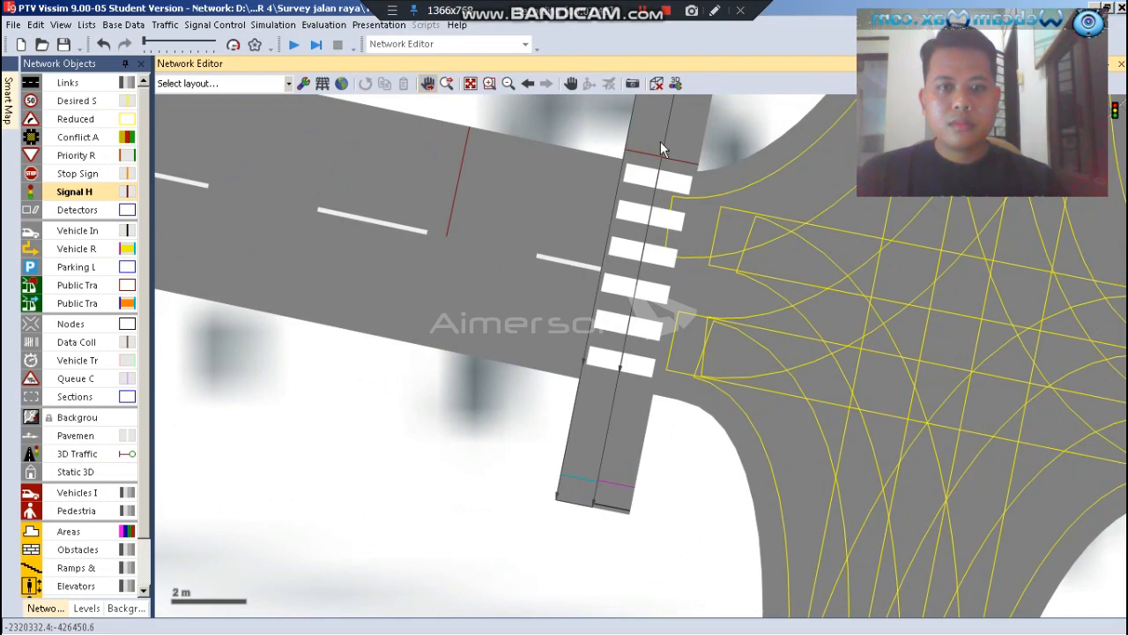
{"action": "scroll", "coordinate": [660, 141], "scroll_direction": "up", "scroll_amount": 2}
{"action": "left_click", "coordinate": [641, 163]}
{"action": "right_click", "coordinate": [642, 164]}
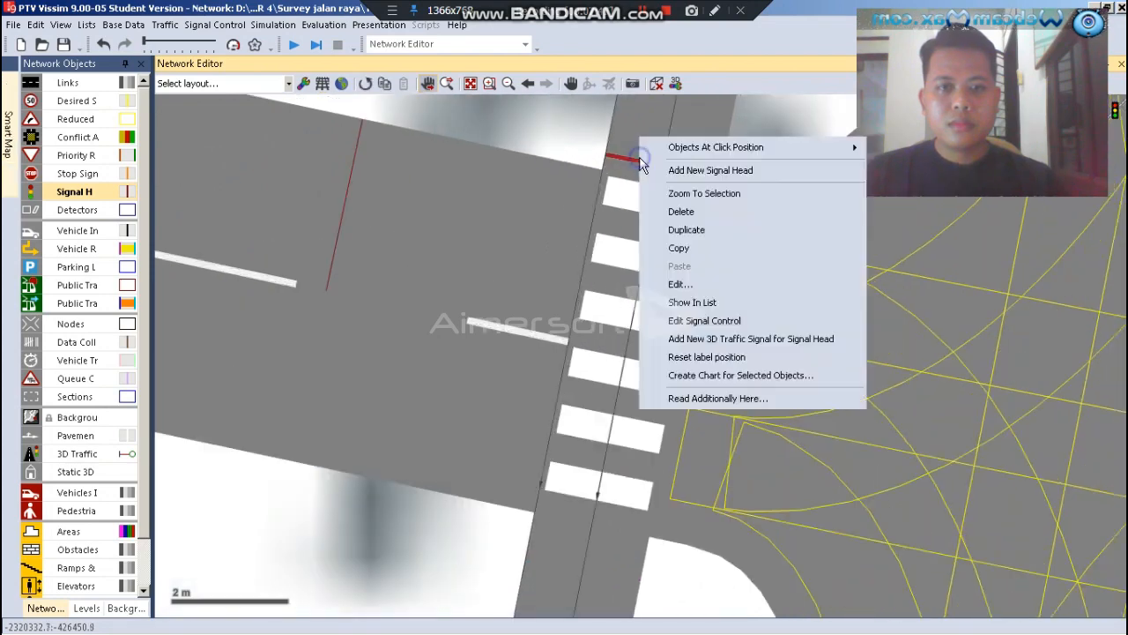
{"action": "left_click", "coordinate": [684, 231]}
{"action": "left_click_drag", "start_coordinate": [628, 156], "coordinate": [601, 329]}
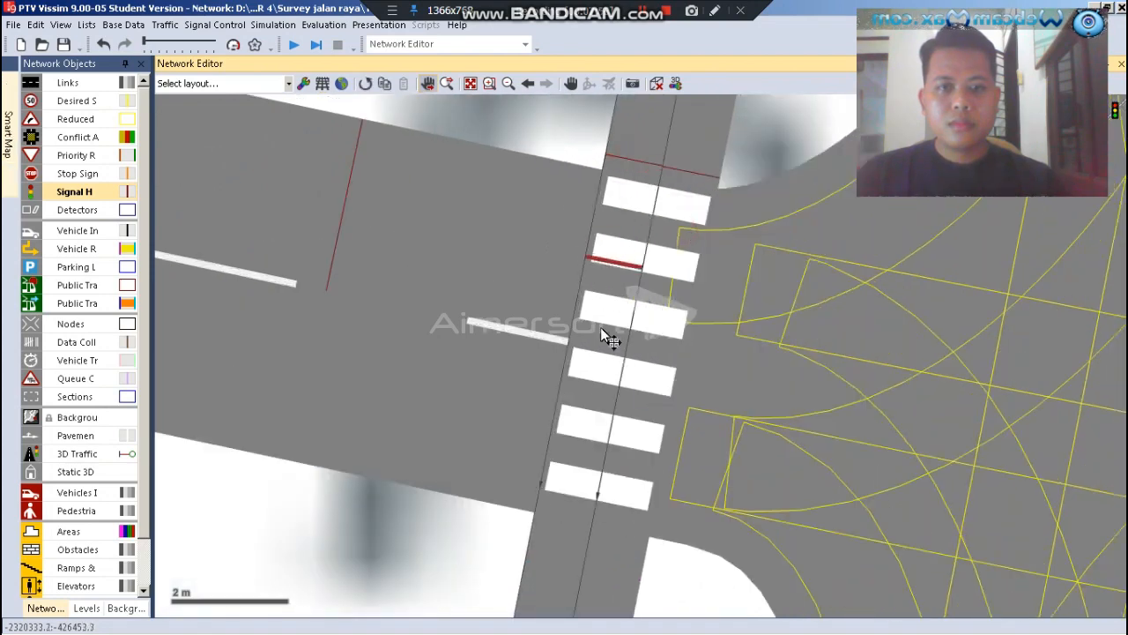
Duplicate the western crossing's southern signal head and place the copy on the neighbouring pedestrian lane, in line with it
{"action": "right_click", "coordinate": [572, 535]}
{"action": "left_click", "coordinate": [610, 454]}
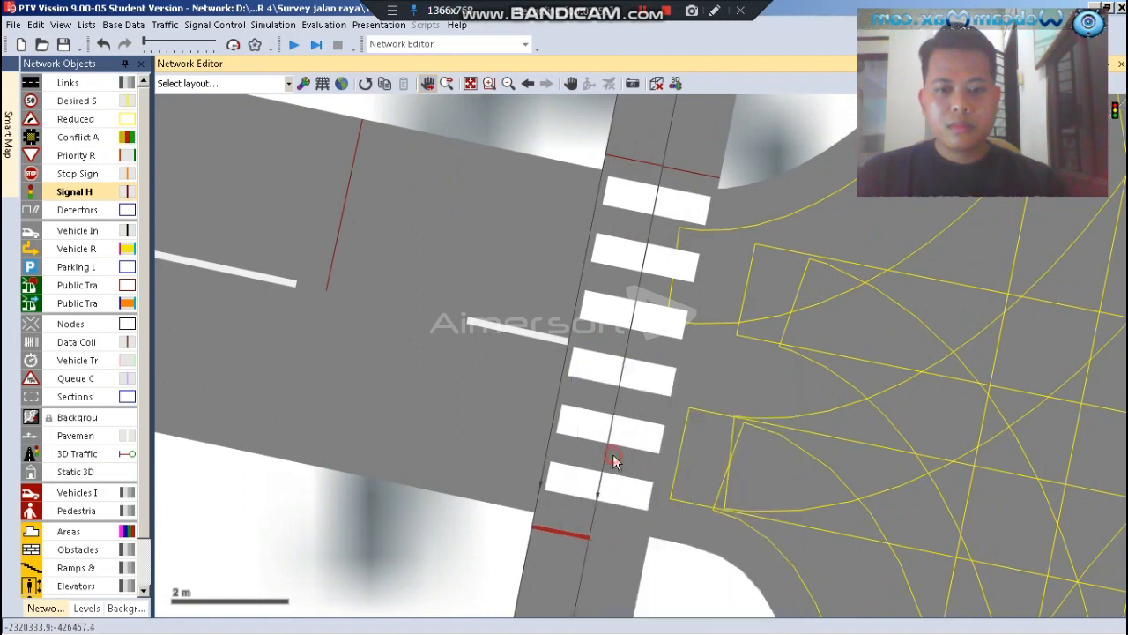
{"action": "left_click_drag", "start_coordinate": [561, 536], "coordinate": [602, 550]}
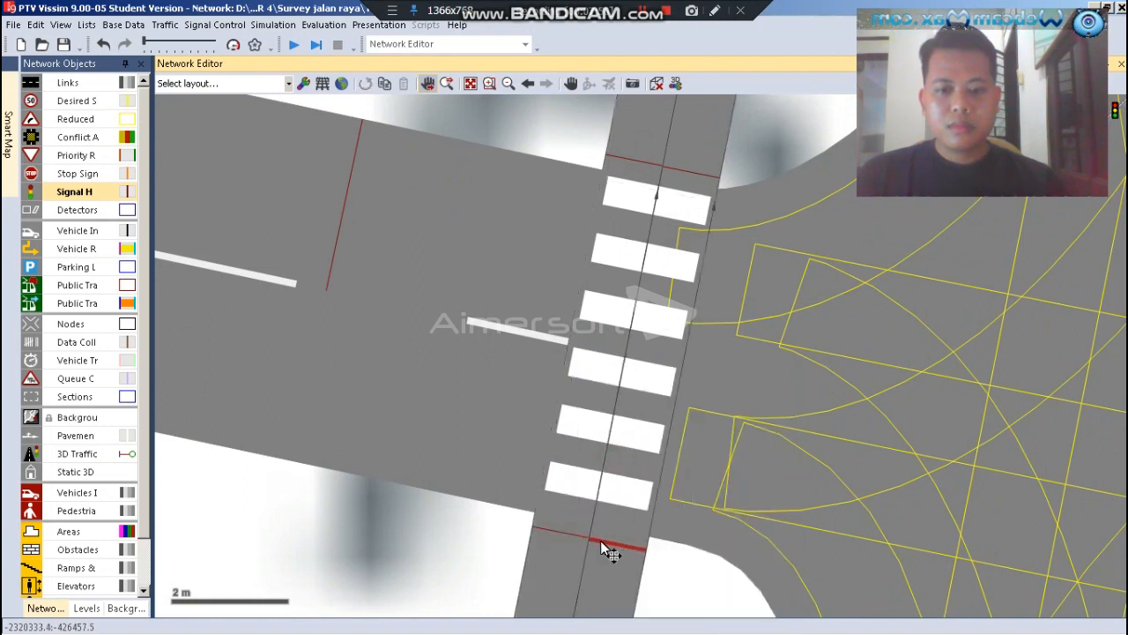
{"action": "left_click", "coordinate": [486, 542]}
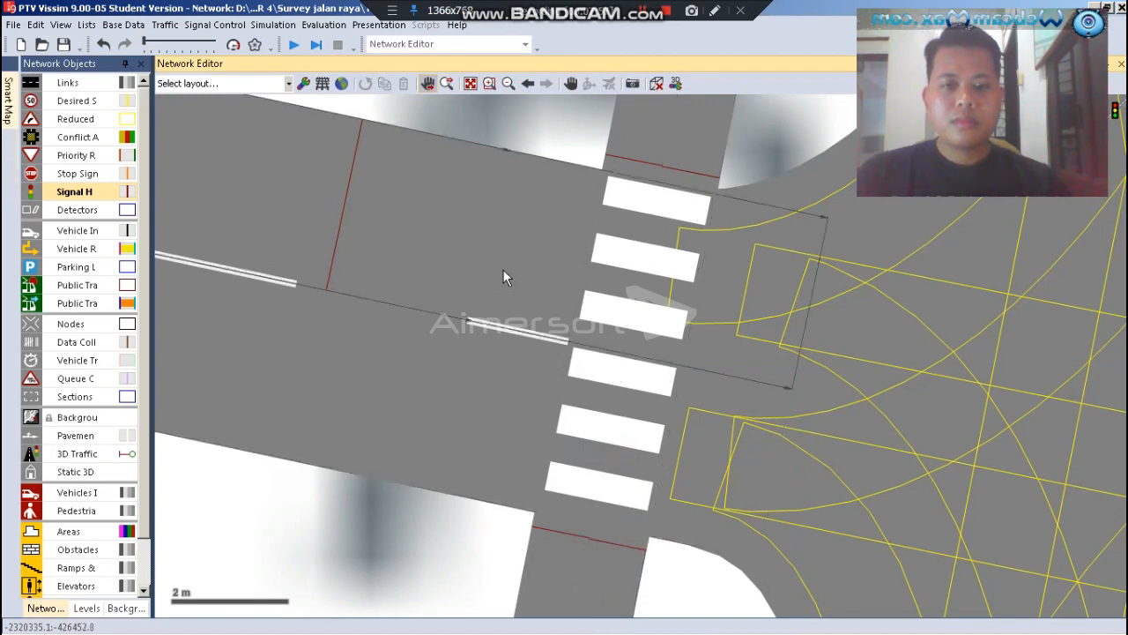
Add a signal head for the P.HAJI group on the southern approach's link 1, lane 1, and shift it slightly towards the junction
{"action": "scroll", "coordinate": [450, 240], "scroll_direction": "down", "scroll_amount": 3}
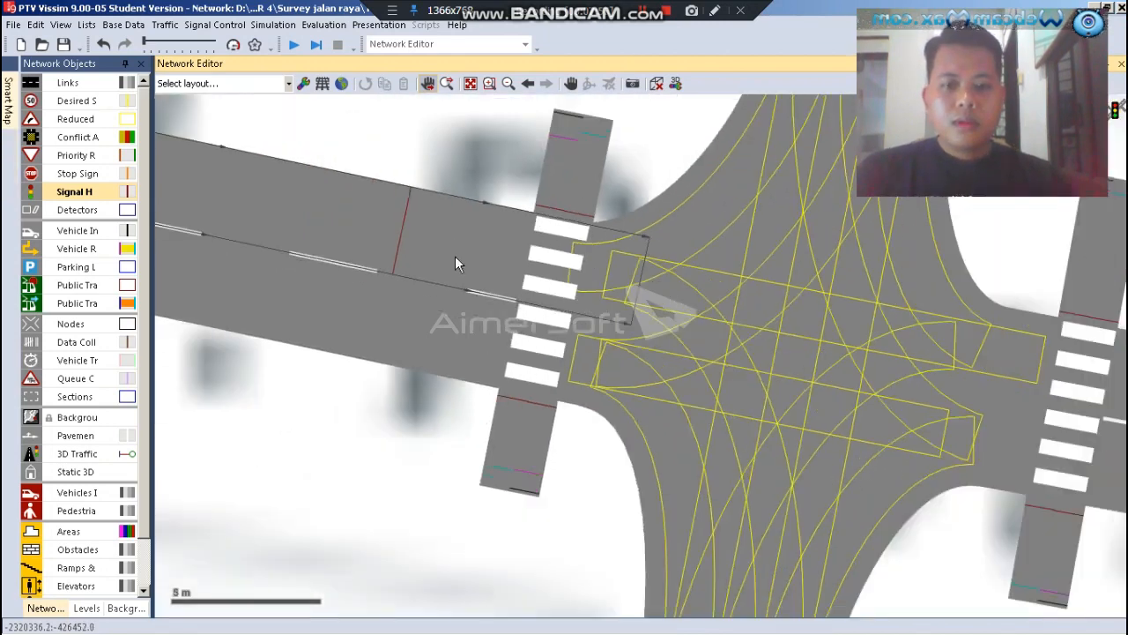
{"action": "scroll", "coordinate": [455, 256], "scroll_direction": "down", "scroll_amount": 2}
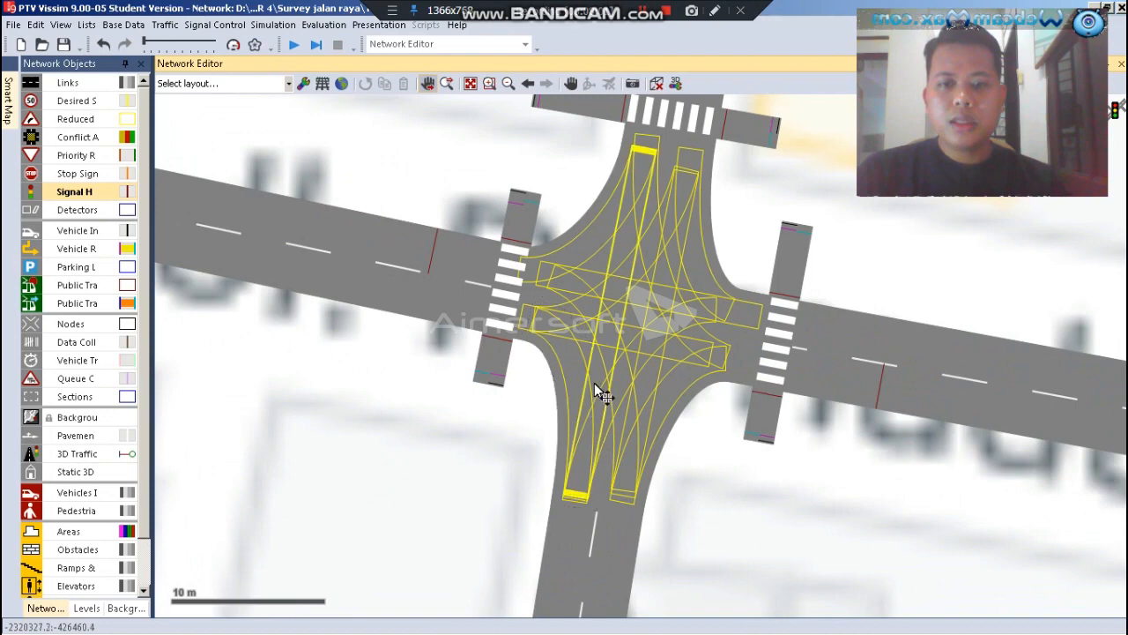
{"action": "scroll", "coordinate": [599, 397], "scroll_direction": "down", "scroll_amount": 2}
{"action": "scroll", "coordinate": [587, 528], "scroll_direction": "up", "scroll_amount": 1}
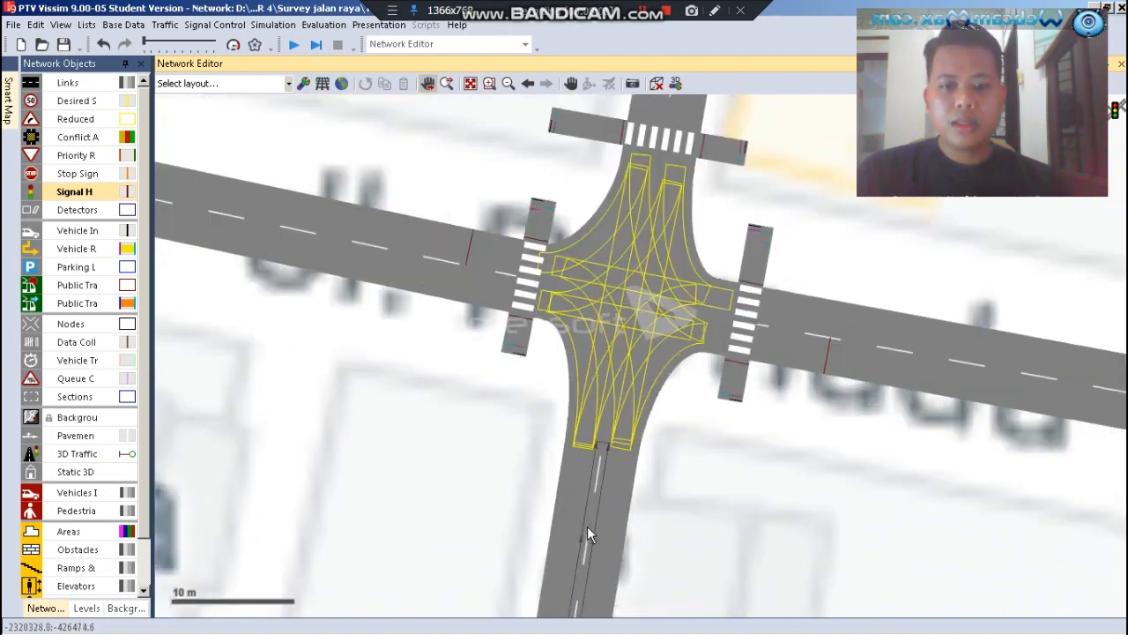
{"action": "scroll", "coordinate": [587, 526], "scroll_direction": "up", "scroll_amount": 4}
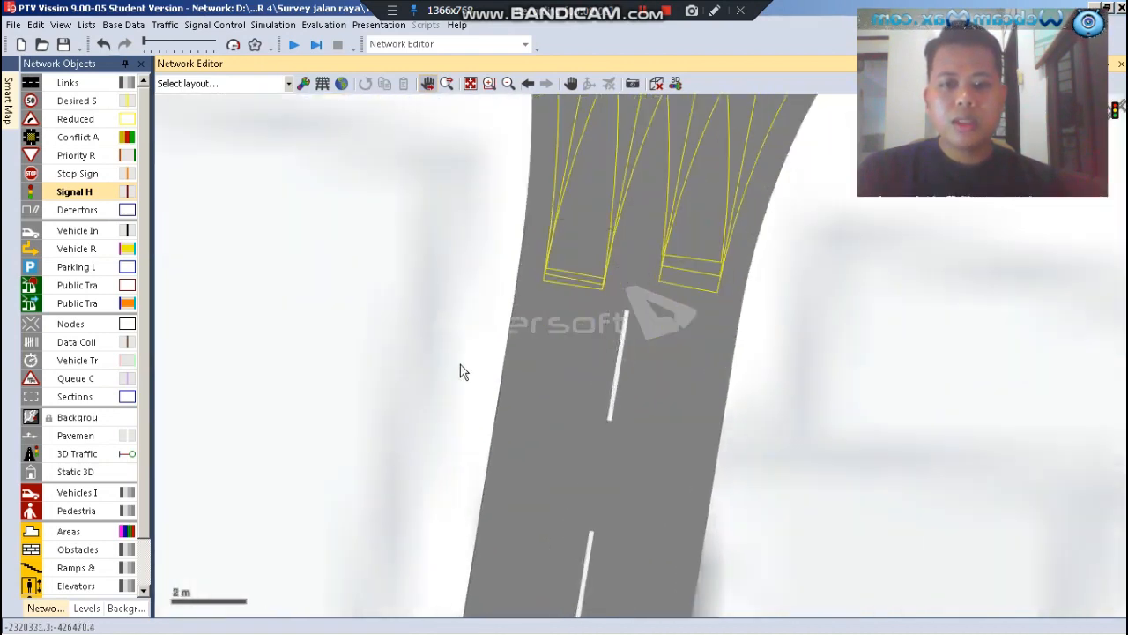
{"action": "right_click", "coordinate": [556, 353]}
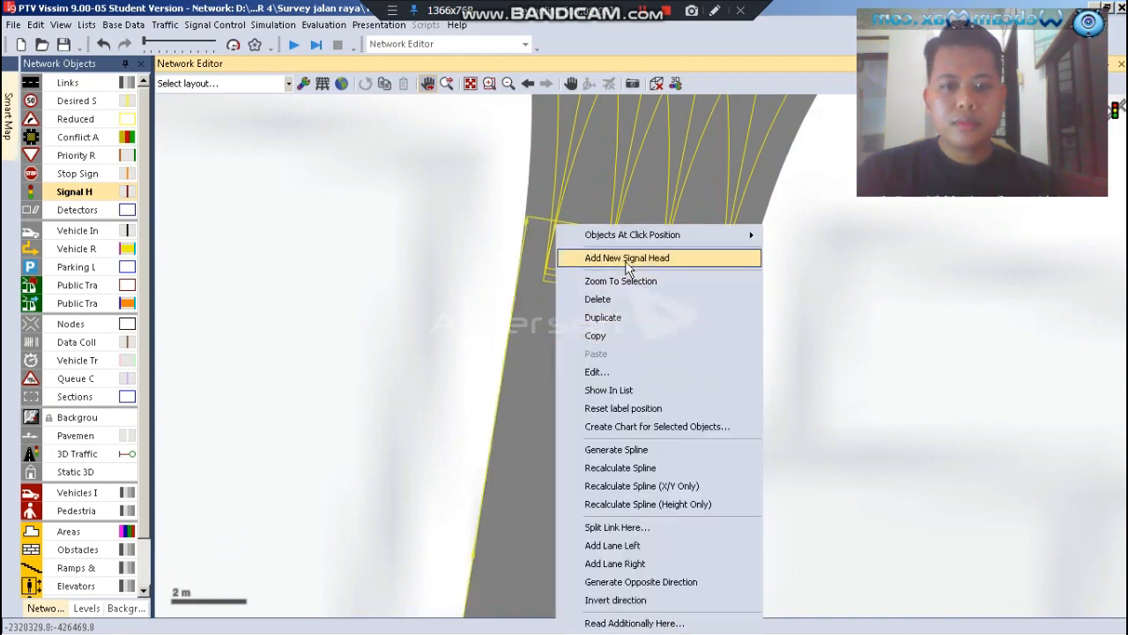
{"action": "left_click", "coordinate": [626, 258]}
{"action": "left_click", "coordinate": [569, 347]}
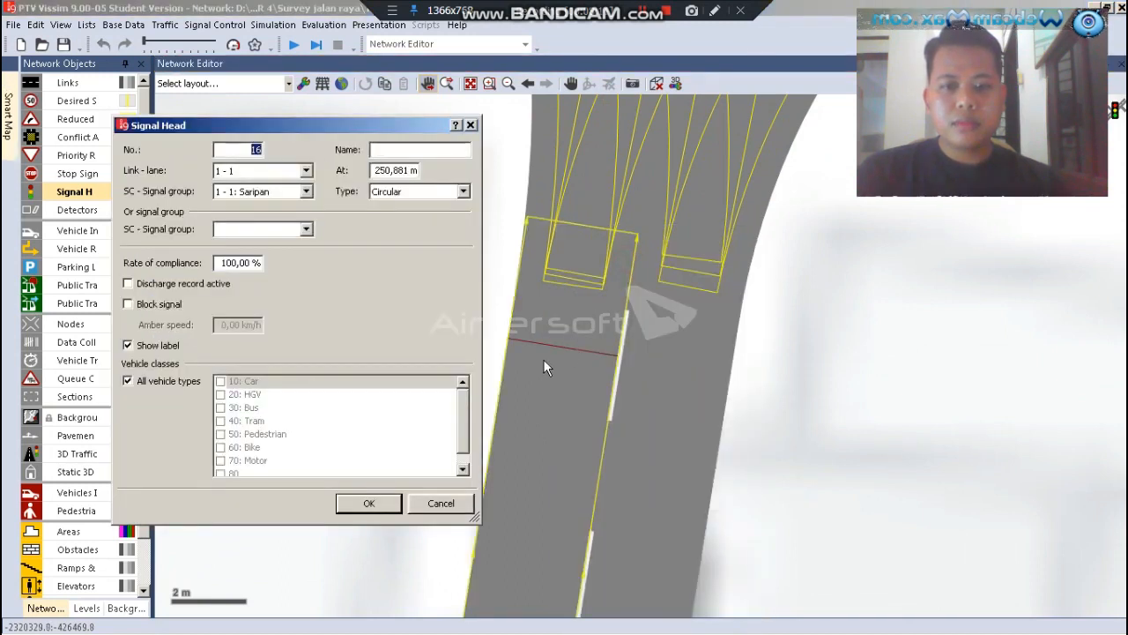
{"action": "left_click", "coordinate": [306, 192]}
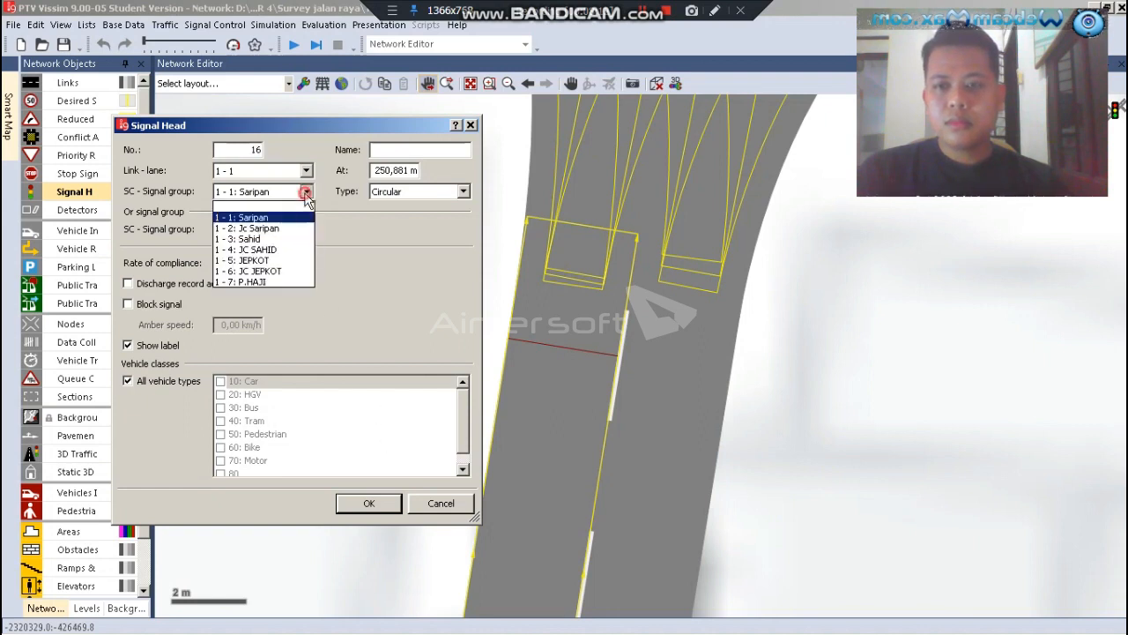
{"action": "left_click", "coordinate": [264, 282]}
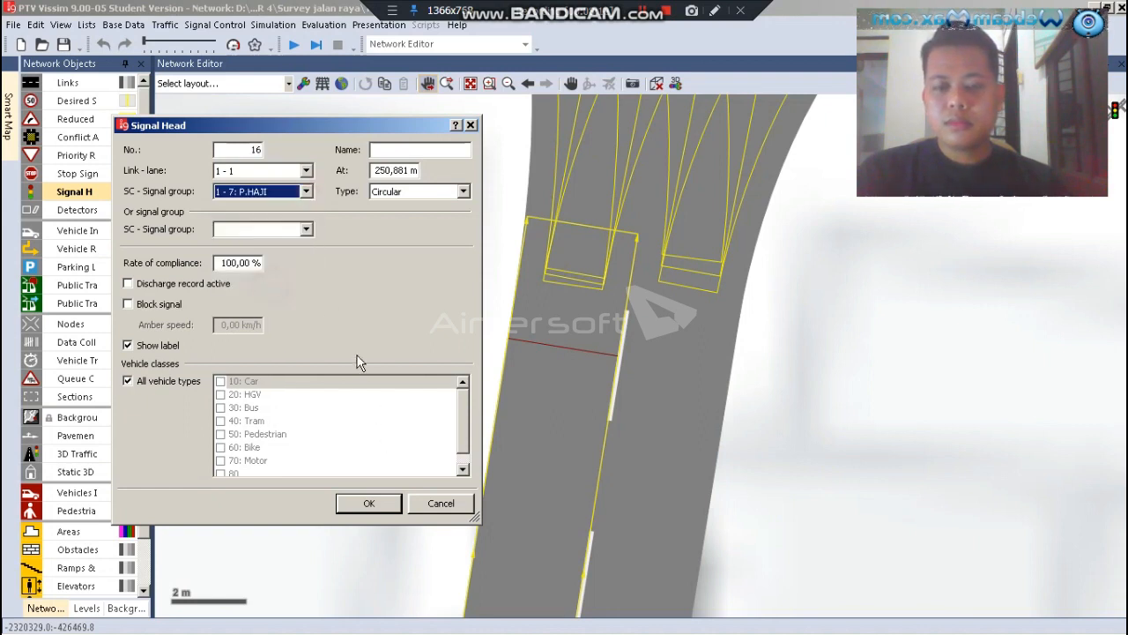
{"action": "left_click", "coordinate": [381, 504]}
{"action": "key", "text": "Return"}
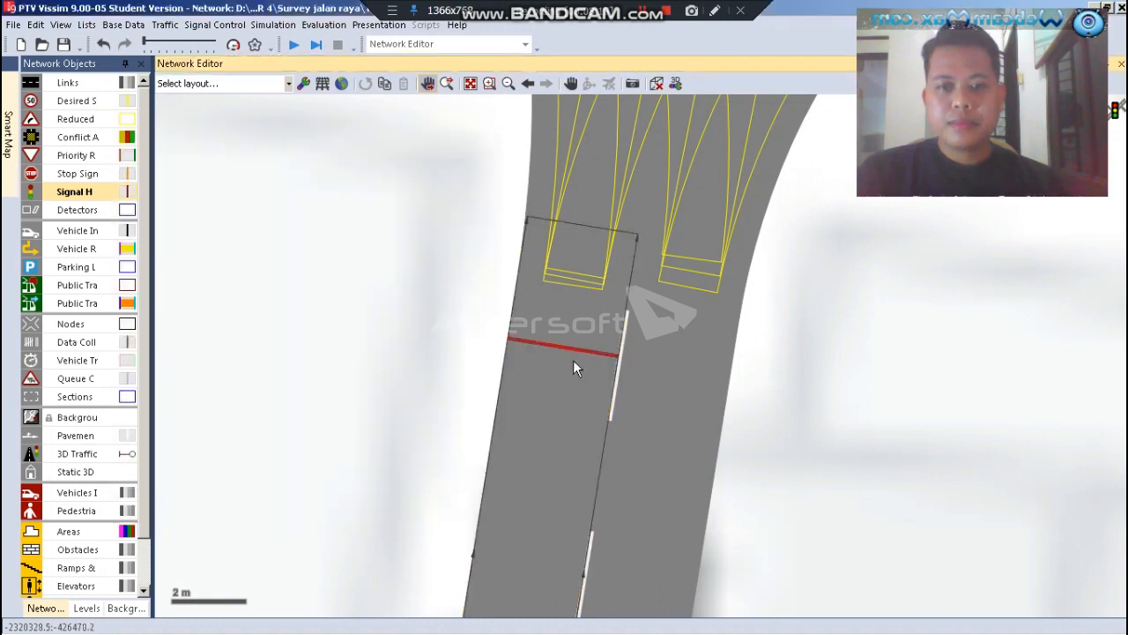
{"action": "left_click_drag", "start_coordinate": [575, 351], "coordinate": [577, 339]}
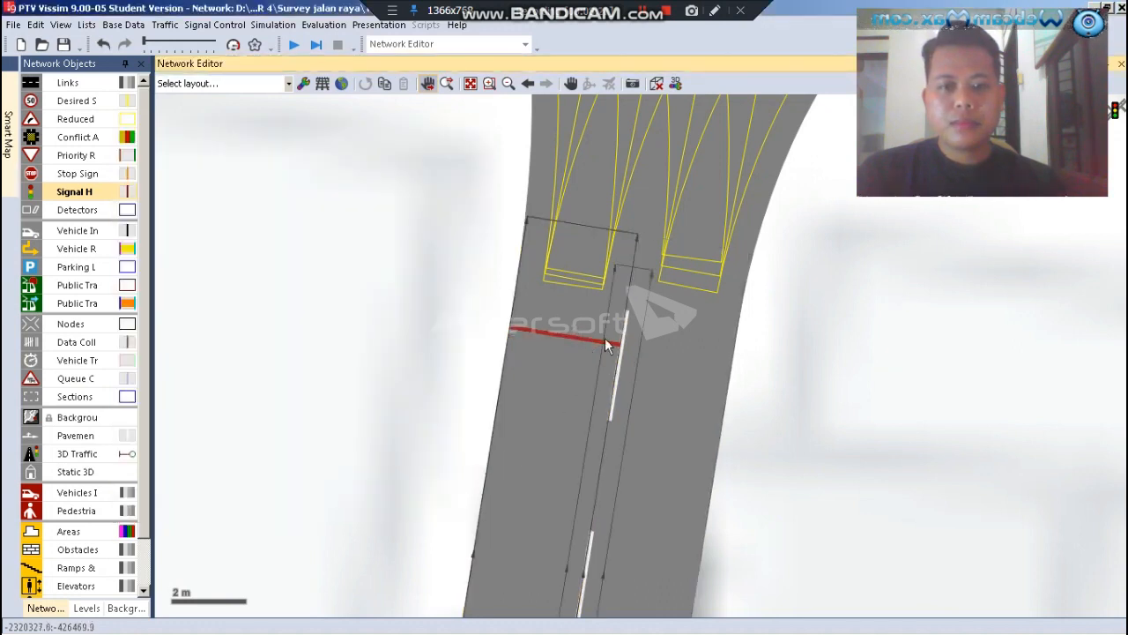
{"action": "left_click", "coordinate": [775, 395]}
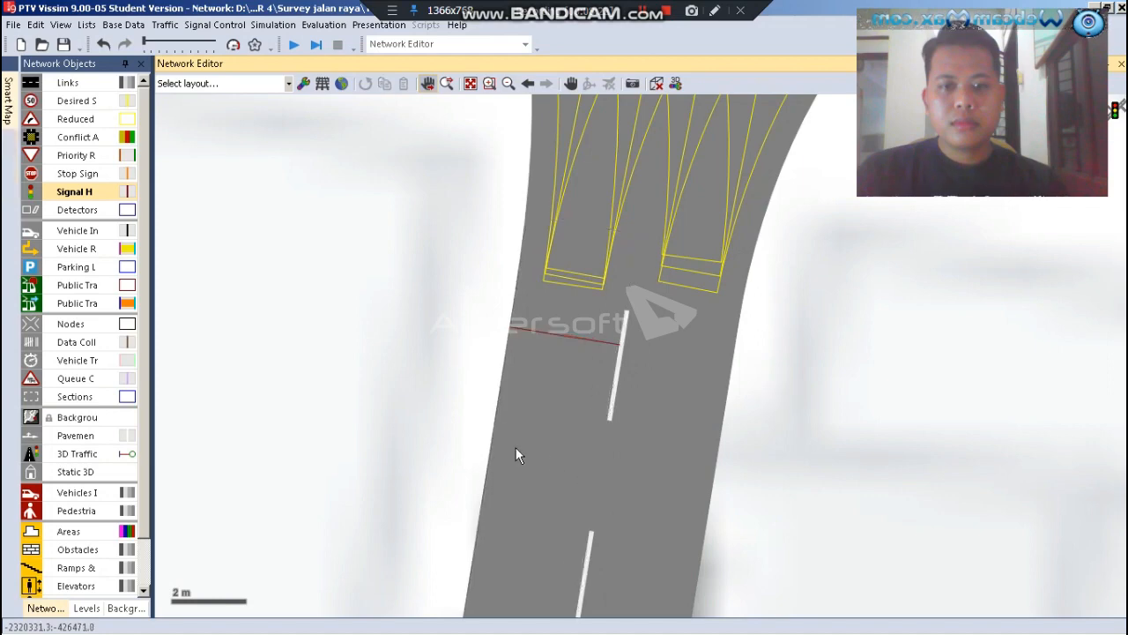
Start the continuous simulation of the signalised intersection, saving the changes to the network file
{"action": "scroll", "coordinate": [515, 450], "scroll_direction": "down", "scroll_amount": 5}
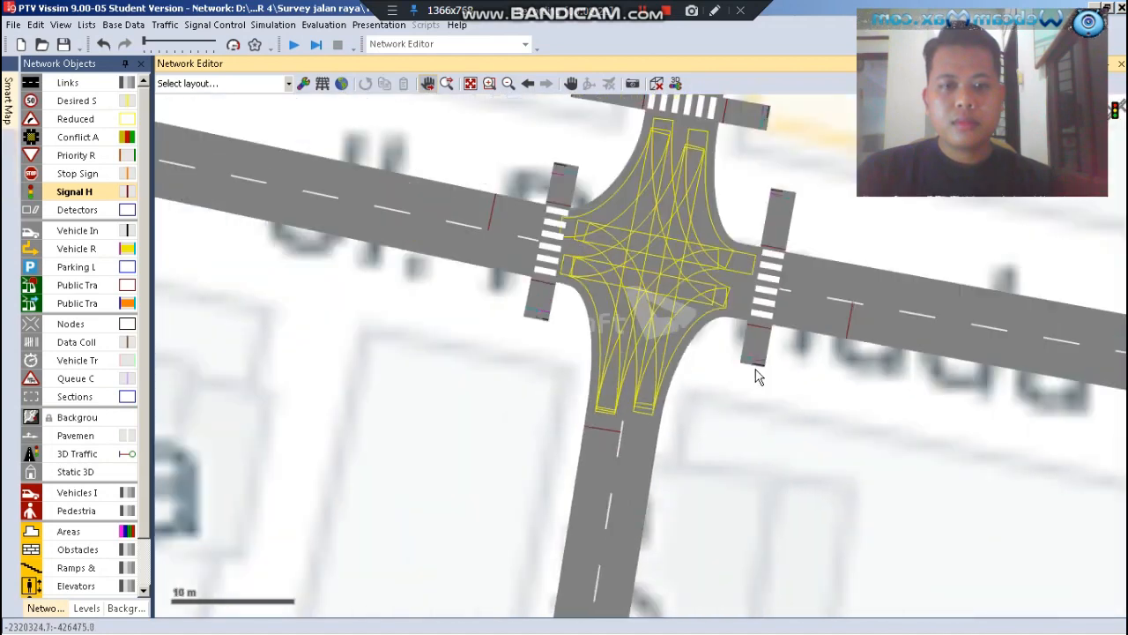
{"action": "scroll", "coordinate": [758, 357], "scroll_direction": "down", "scroll_amount": 2}
{"action": "scroll", "coordinate": [758, 357], "scroll_direction": "up", "scroll_amount": 1}
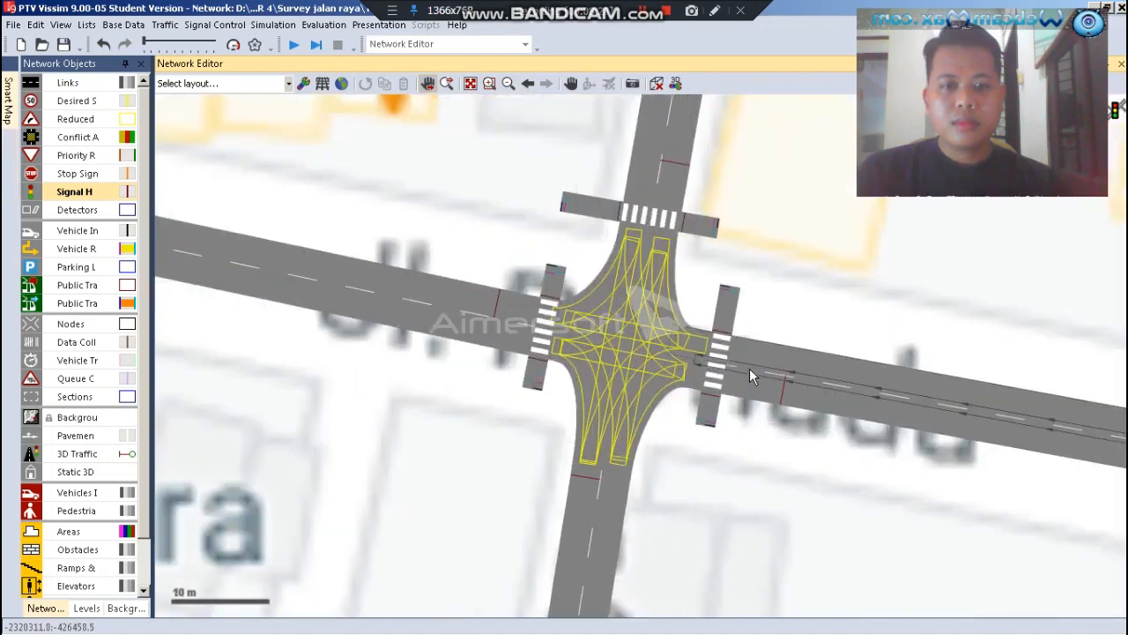
{"action": "scroll", "coordinate": [740, 385], "scroll_direction": "down", "scroll_amount": 1}
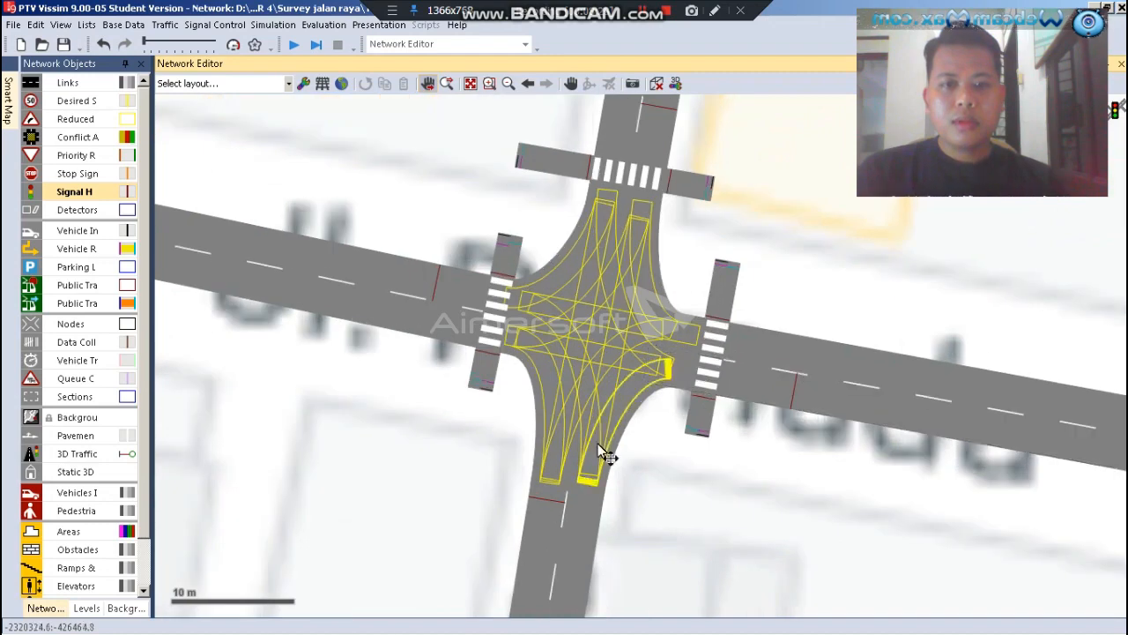
{"action": "scroll", "coordinate": [605, 453], "scroll_direction": "down", "scroll_amount": 2}
{"action": "scroll", "coordinate": [664, 309], "scroll_direction": "up", "scroll_amount": 1}
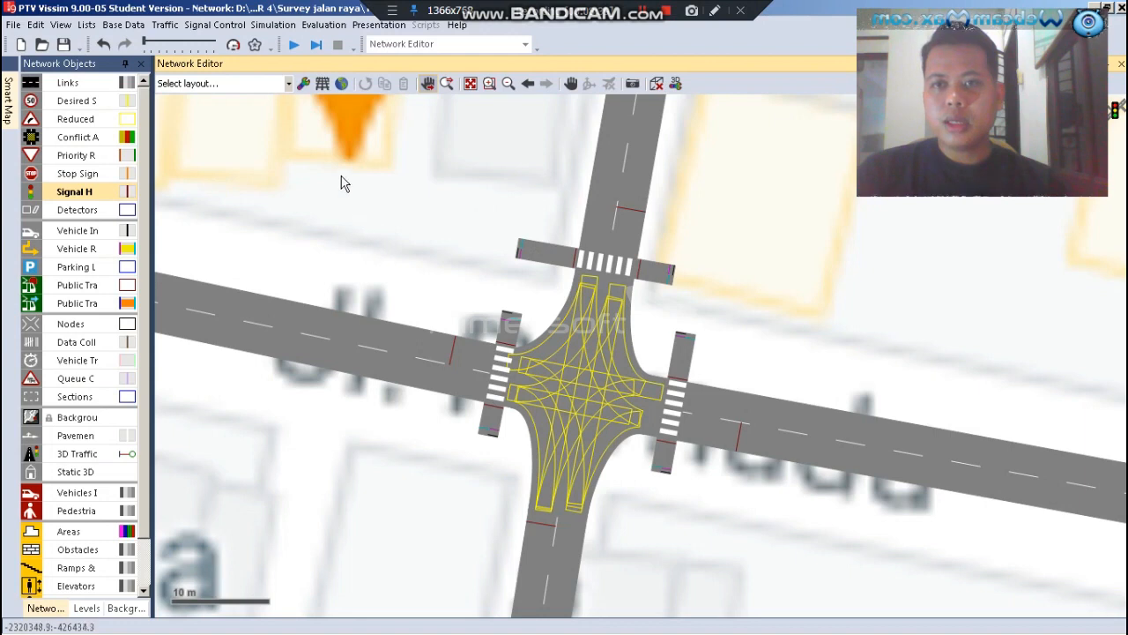
{"action": "left_click", "coordinate": [293, 53]}
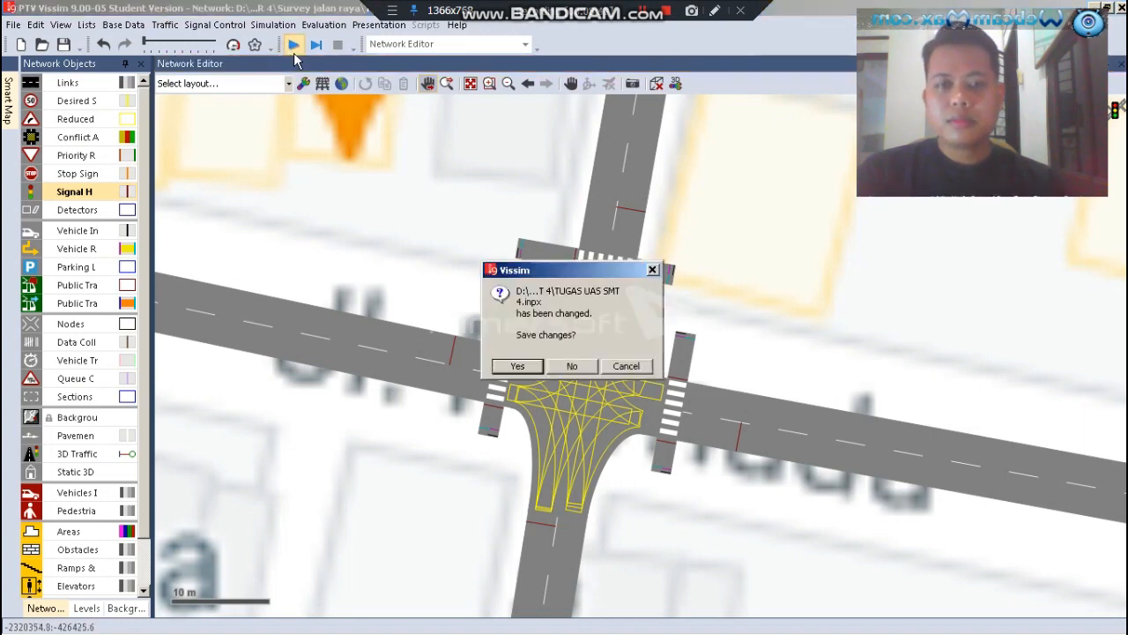
{"action": "left_click", "coordinate": [517, 365]}
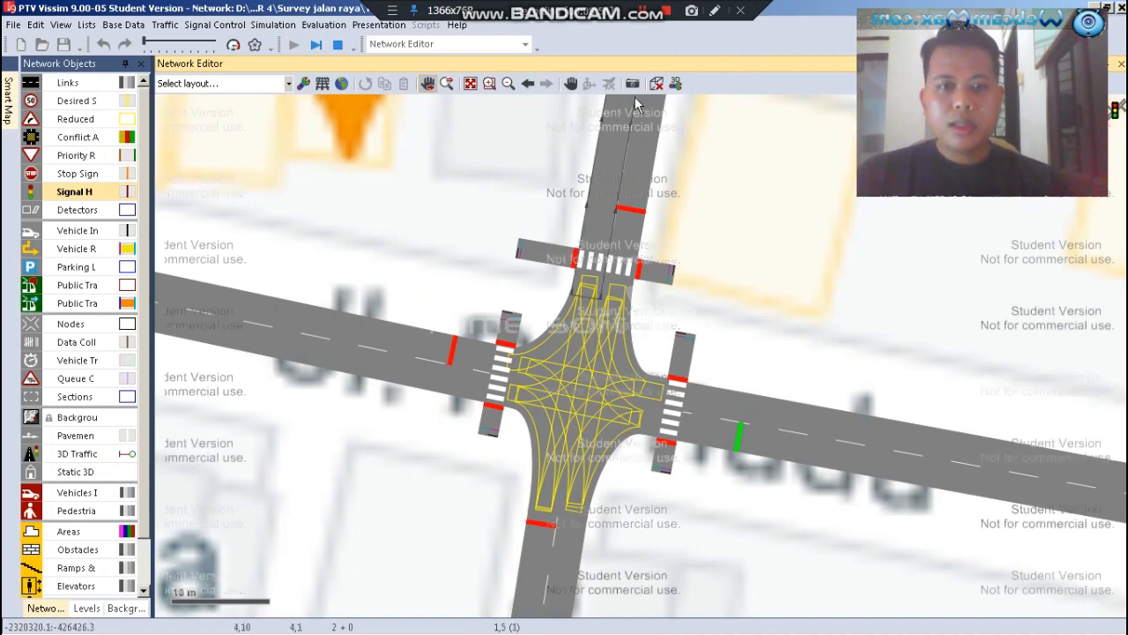
Switch the running simulation to 3D and examine the signal heads on all four arms and the crossings
{"action": "left_click", "coordinate": [658, 86]}
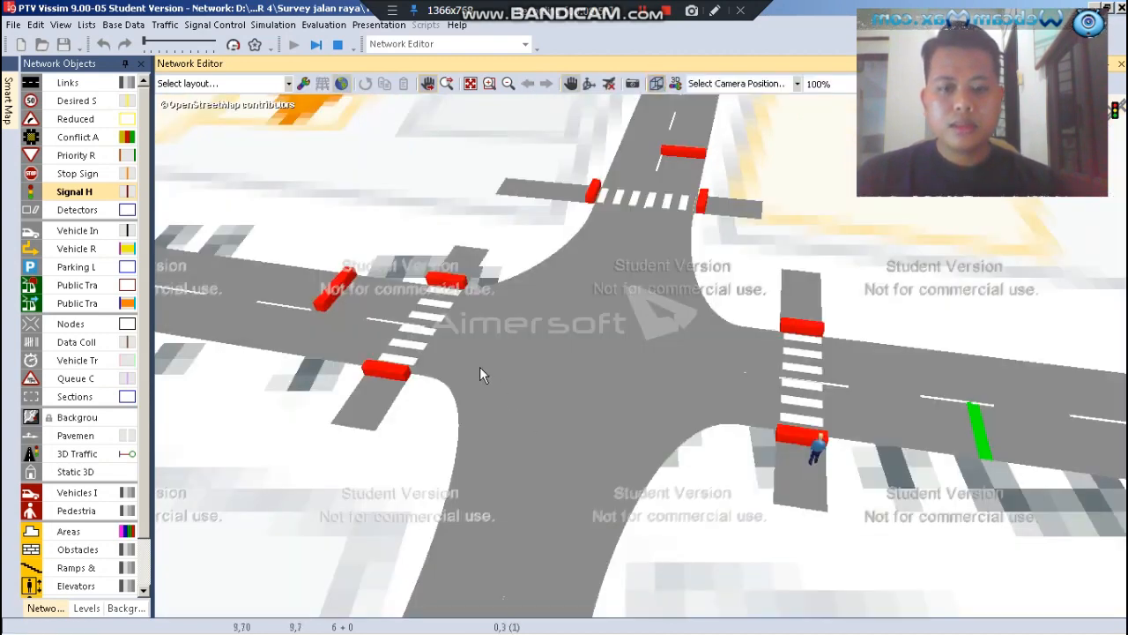
{"action": "scroll", "coordinate": [480, 369], "scroll_direction": "down", "scroll_amount": 2}
{"action": "left_click_drag", "start_coordinate": [719, 560], "coordinate": [636, 542]}
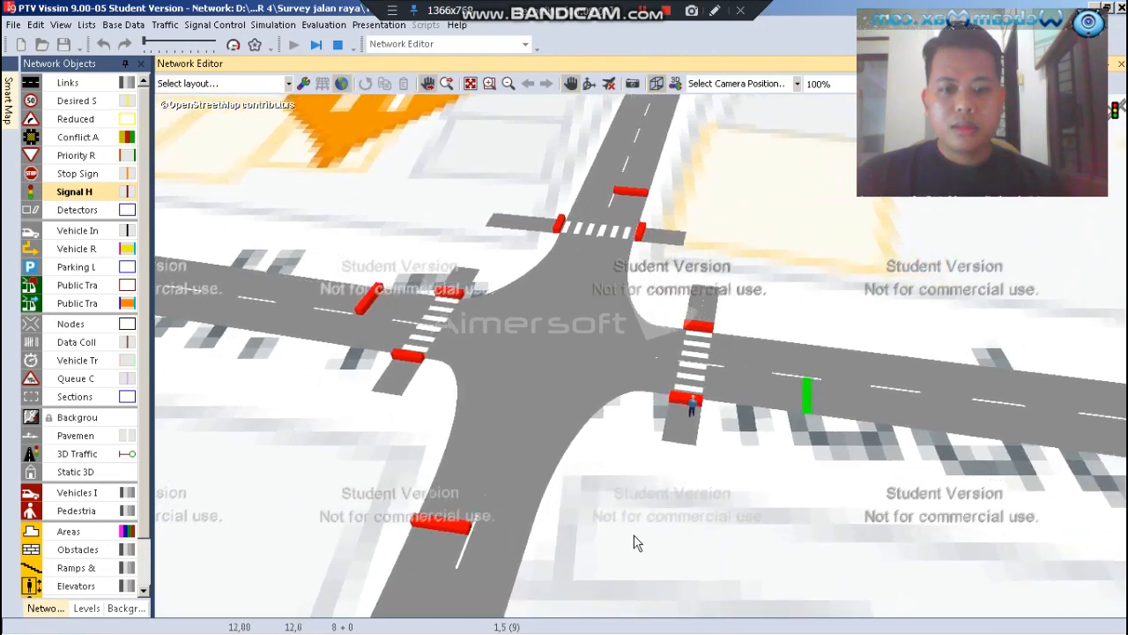
{"action": "scroll", "coordinate": [326, 538], "scroll_direction": "up", "scroll_amount": 2}
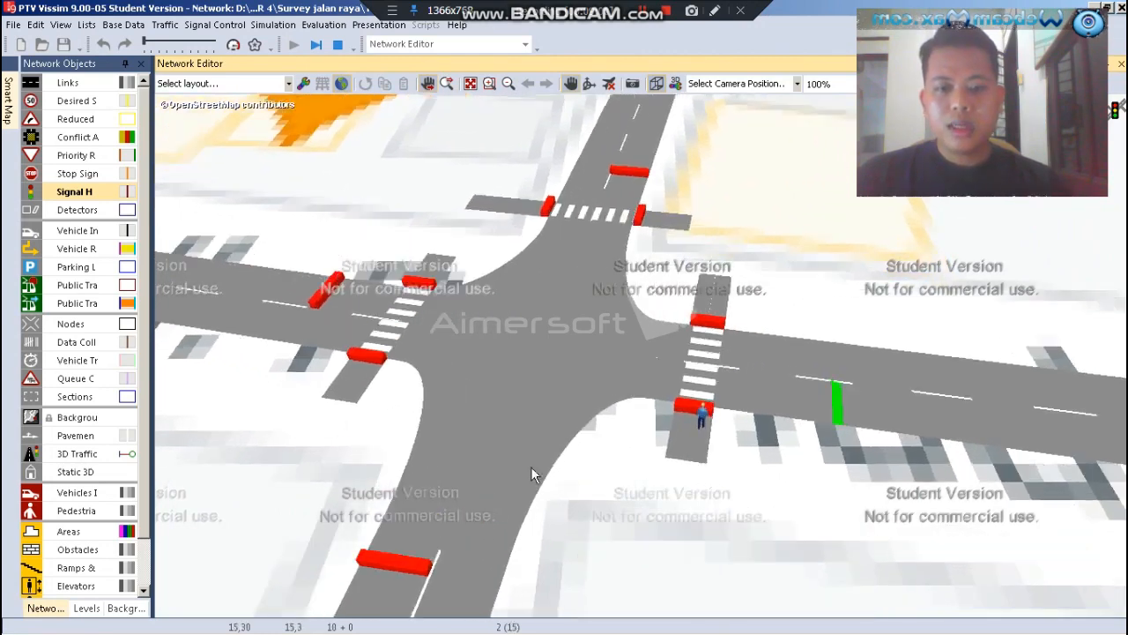